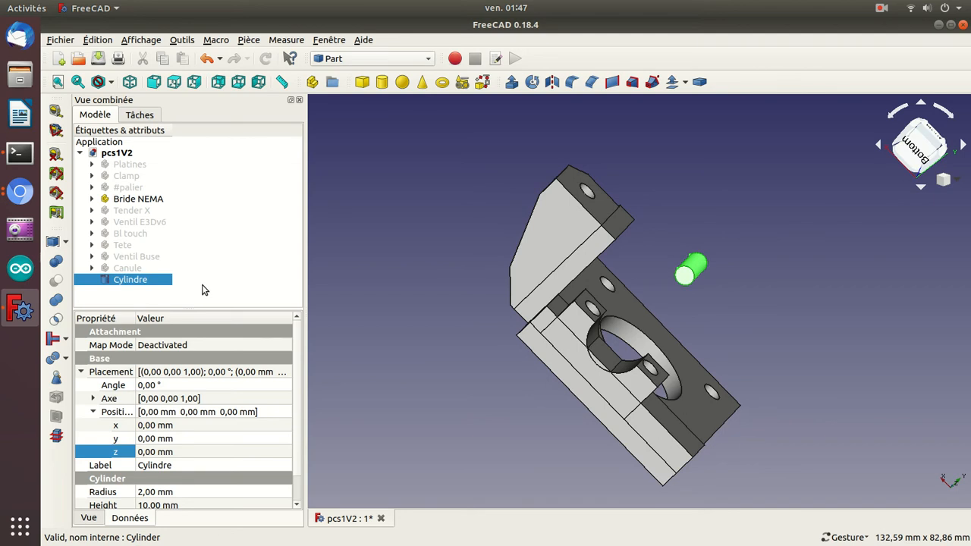
# Set the cylinder's height to 12 mm and its Z position to -24 mm.
pyautogui.moveTo(340, 238); pyautogui.dragTo(437, 294)
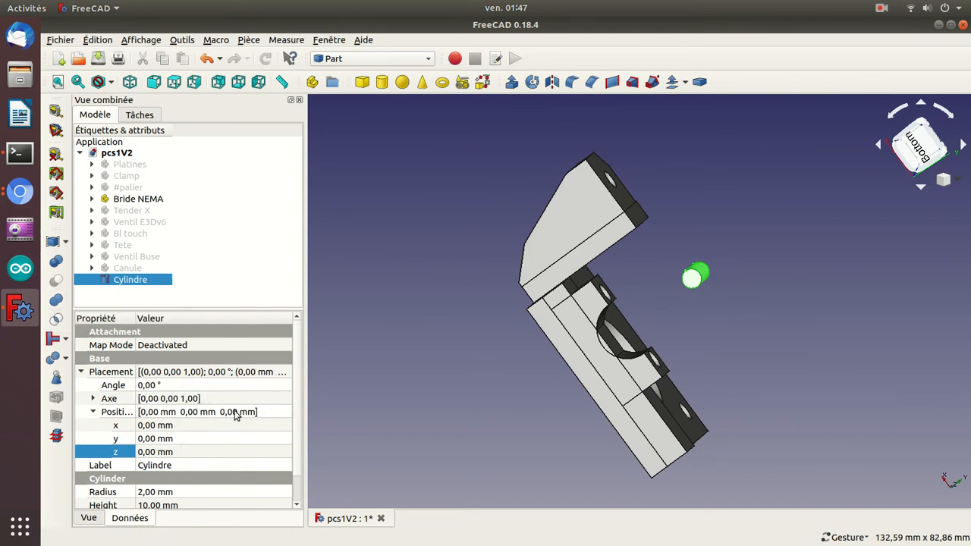
pyautogui.press('4')
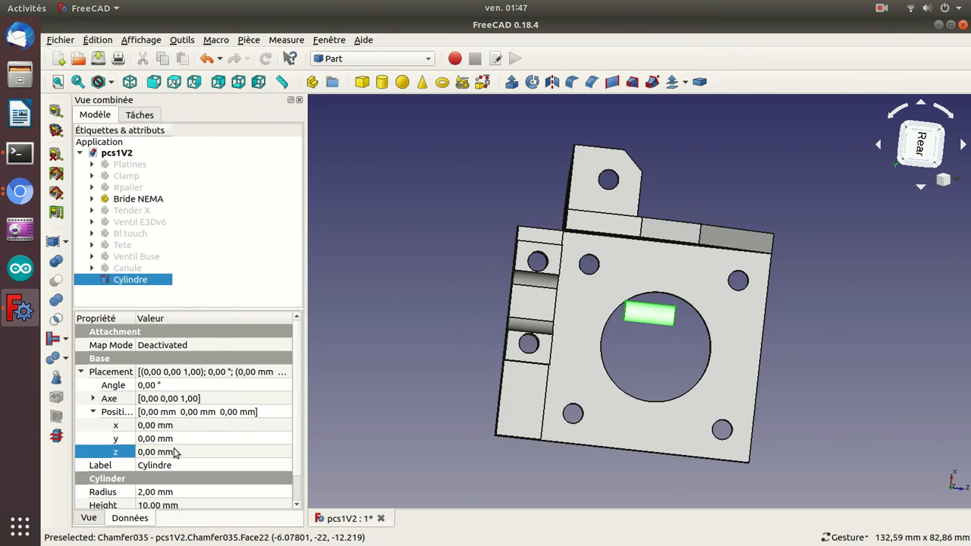
pyautogui.click(163, 453)
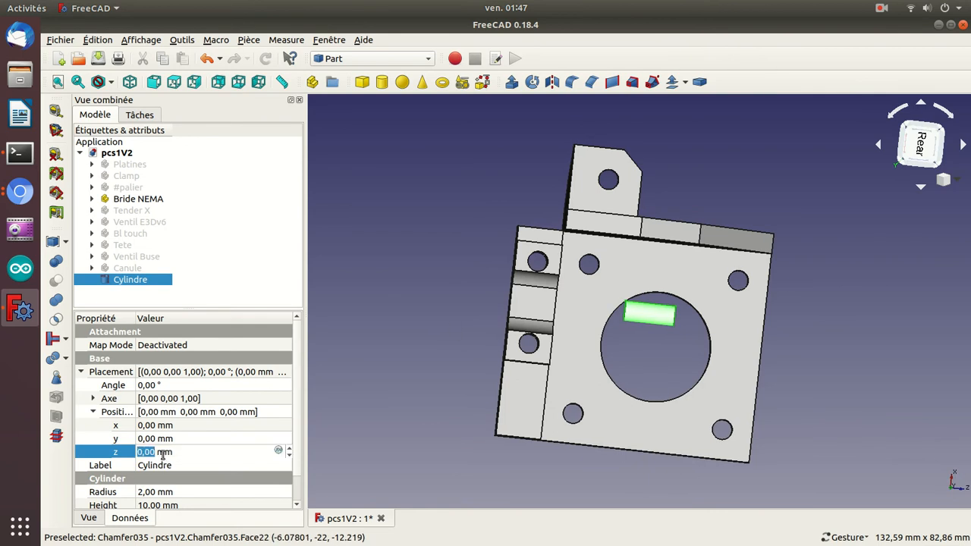
pyautogui.write('-2')
pyautogui.write('3')
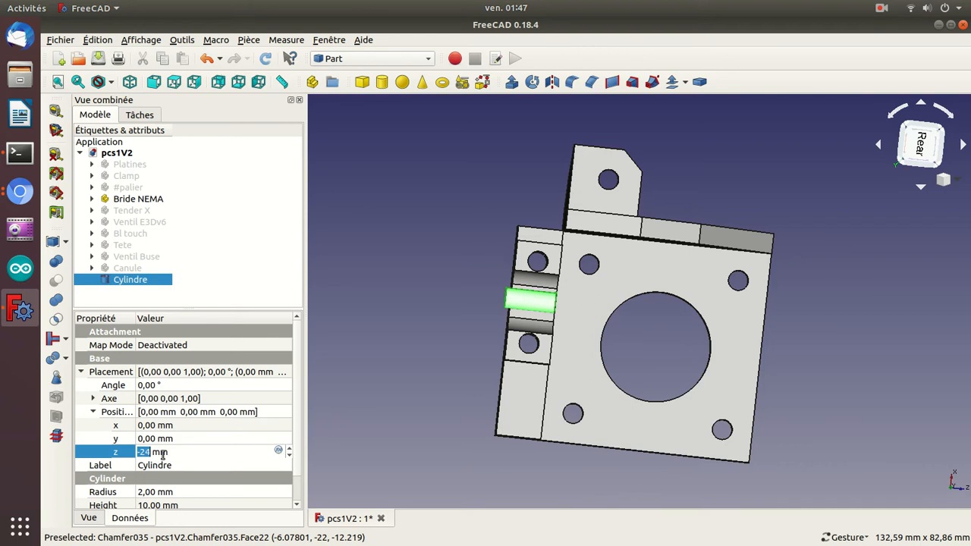
pyautogui.click(157, 506)
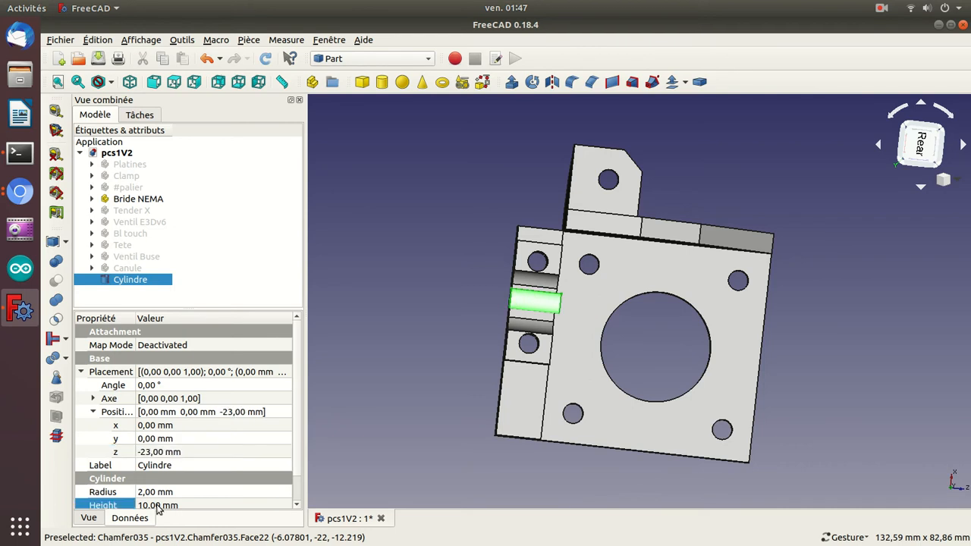
pyautogui.write('12')
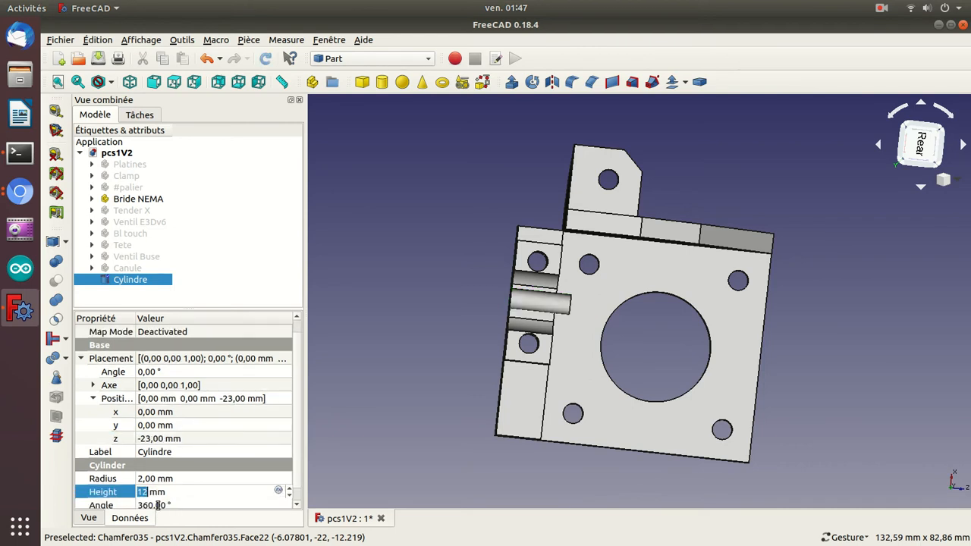
pyautogui.click(163, 439)
pyautogui.scroll(-1, 171, 438)
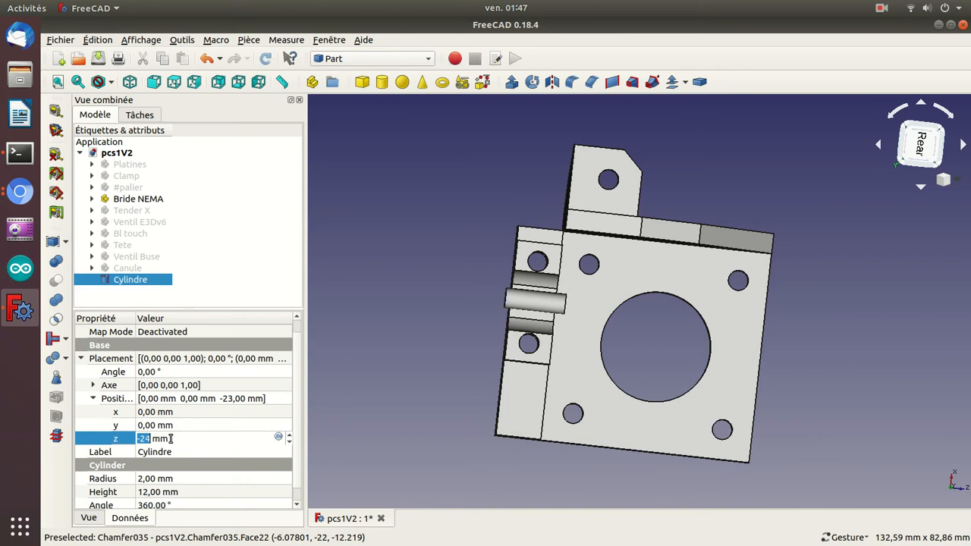
pyautogui.press('Return')
# Set the cylinder's Y position to -12 mm, bringing it into the bracket's semicircular recess.
pyautogui.moveTo(441, 309); pyautogui.dragTo(623, 317)
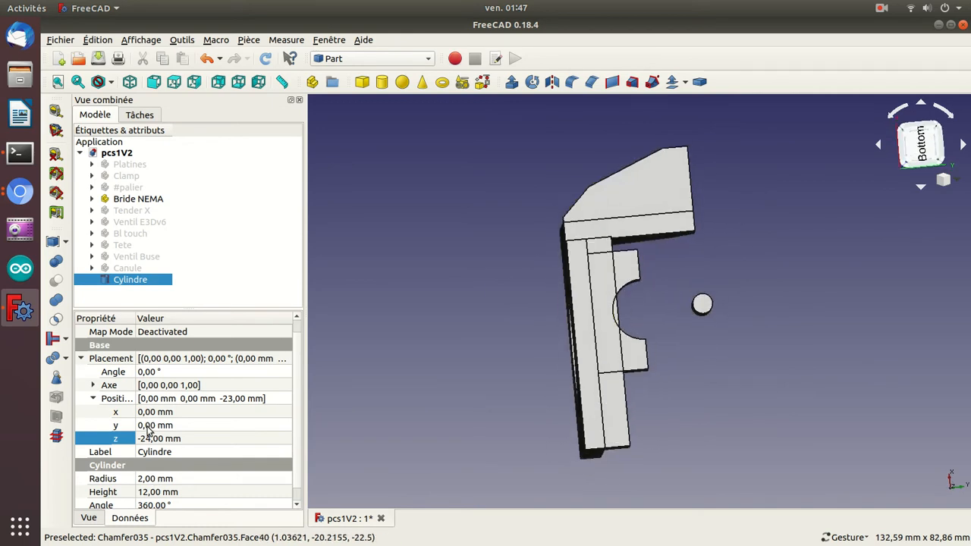
pyautogui.doubleClick(149, 426)
pyautogui.scroll(-4, 149, 425)
pyautogui.scroll(-13, 150, 426)
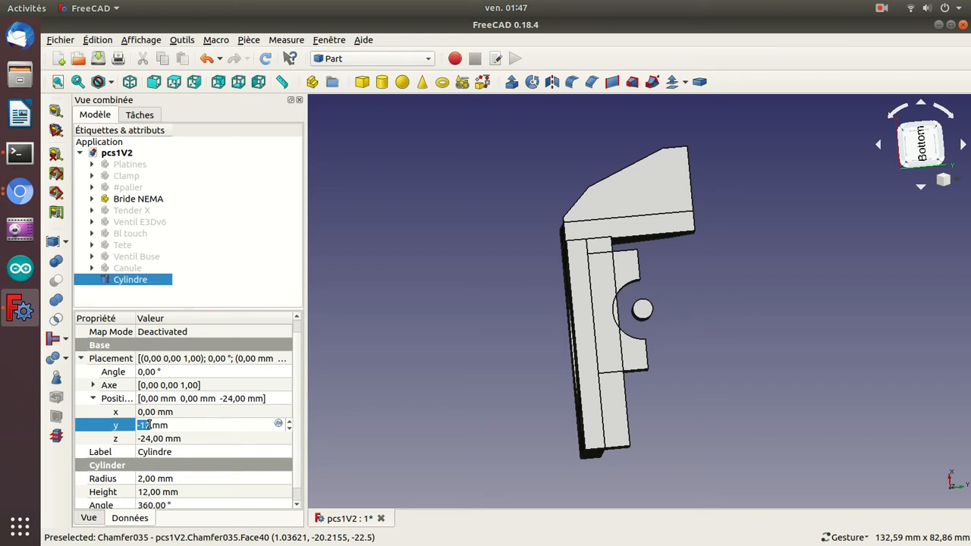
# Measure the distance from the upper corner of the bracket's semicircular recess to the near point on the cylinder's end face.
pyautogui.moveTo(816, 371); pyautogui.dragTo(789, 383)
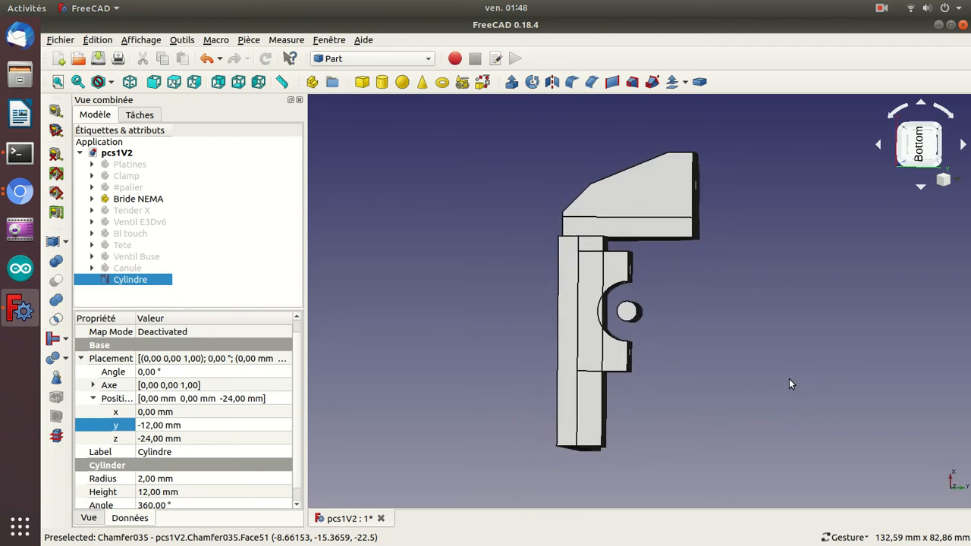
pyautogui.scroll(5, 652, 388)
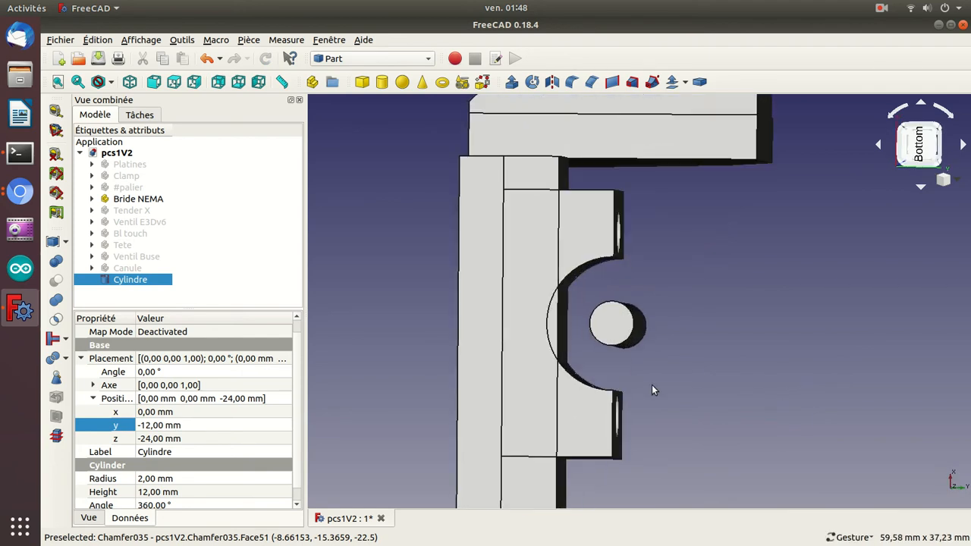
pyautogui.click(681, 355)
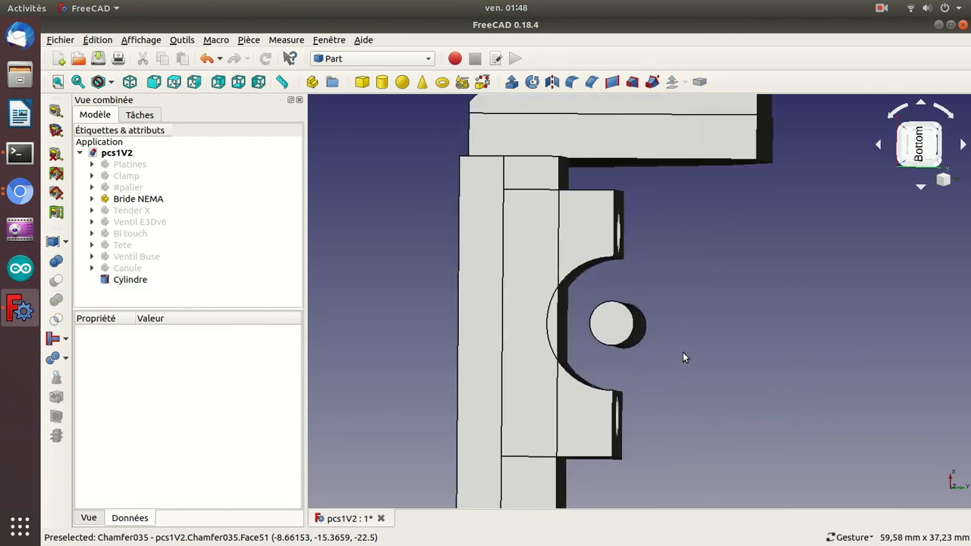
pyautogui.click(56, 110)
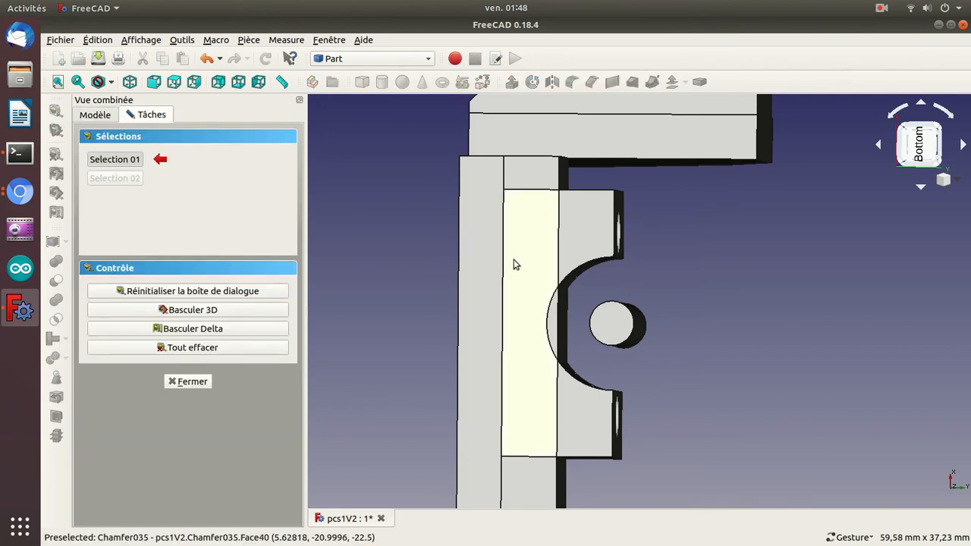
pyautogui.click(611, 259)
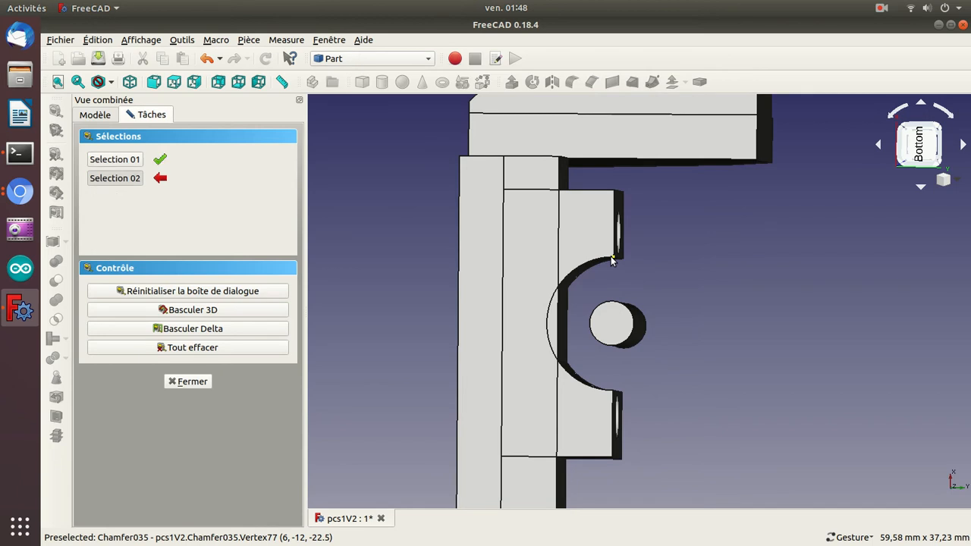
pyautogui.click(612, 306)
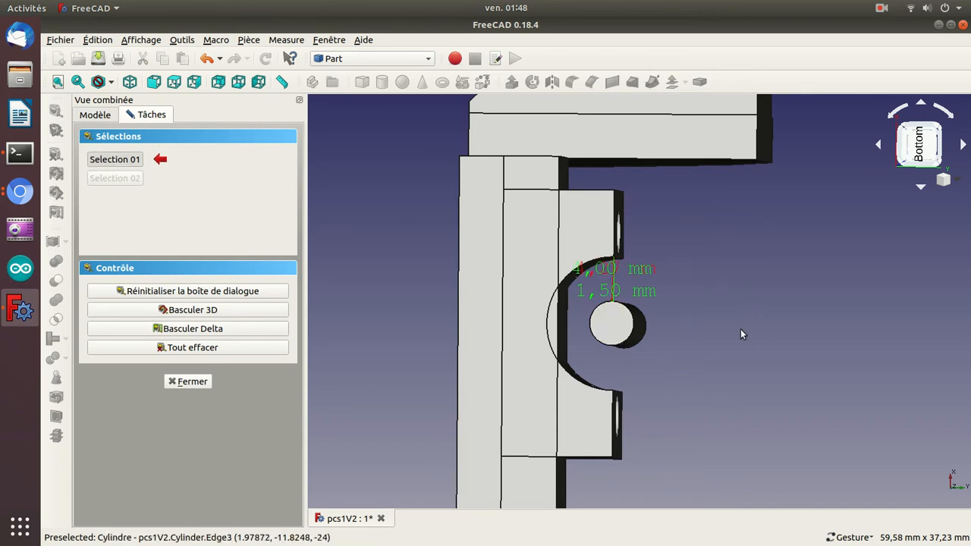
# Measure the gap between the cylinder and the opposite corner of the recess, and clear all measurements.
pyautogui.moveTo(849, 326); pyautogui.dragTo(835, 340)
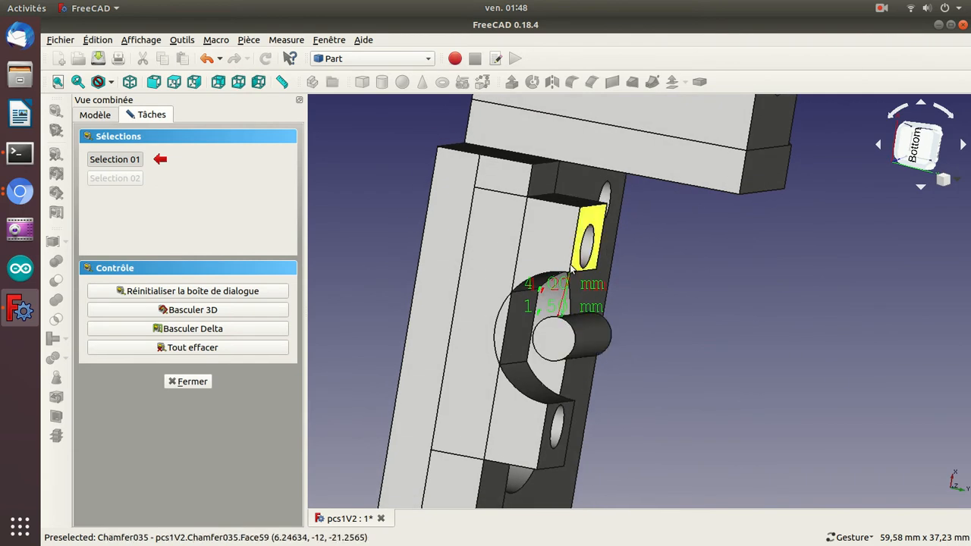
pyautogui.click(548, 408)
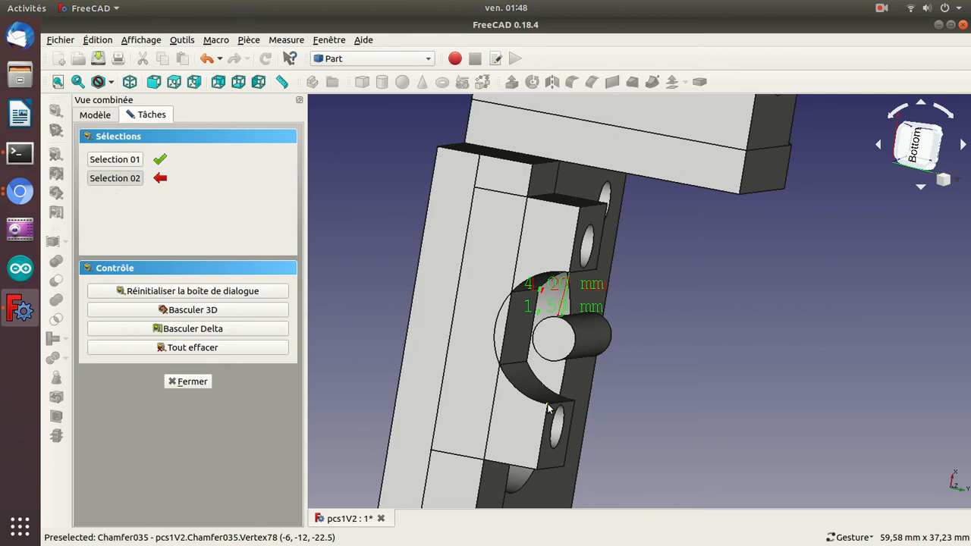
pyautogui.click(550, 361)
pyautogui.moveTo(741, 390)
pyautogui.mouseDown()
pyautogui.moveTo(725, 388)
pyautogui.moveTo(739, 392)
pyautogui.mouseUp()
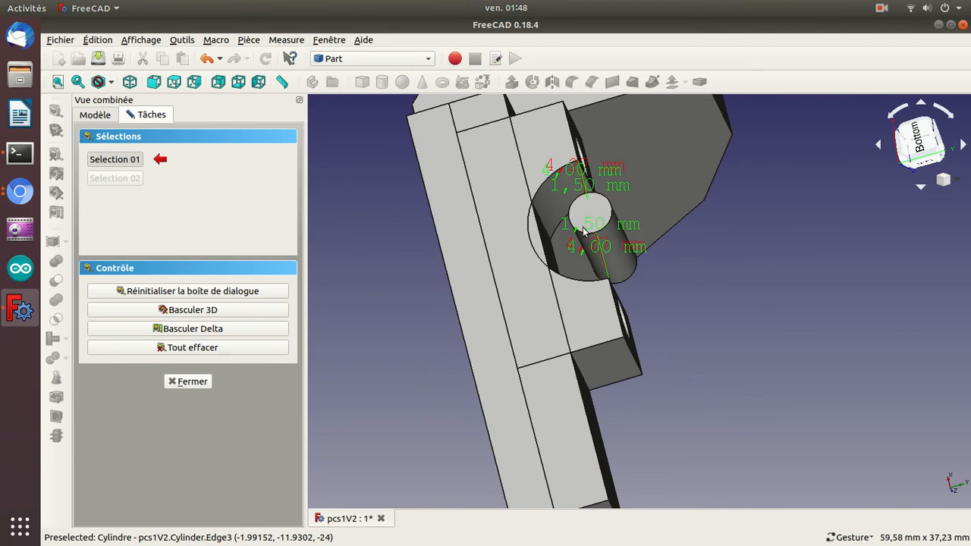
pyautogui.moveTo(738, 289)
pyautogui.mouseDown()
pyautogui.moveTo(708, 275)
pyautogui.moveTo(641, 285)
pyautogui.moveTo(726, 302)
pyautogui.mouseUp()
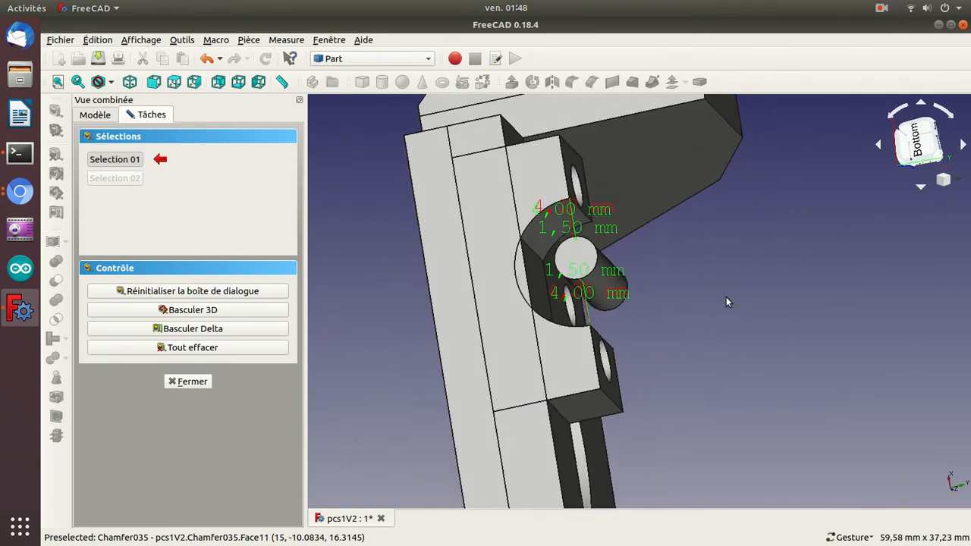
pyautogui.click(170, 348)
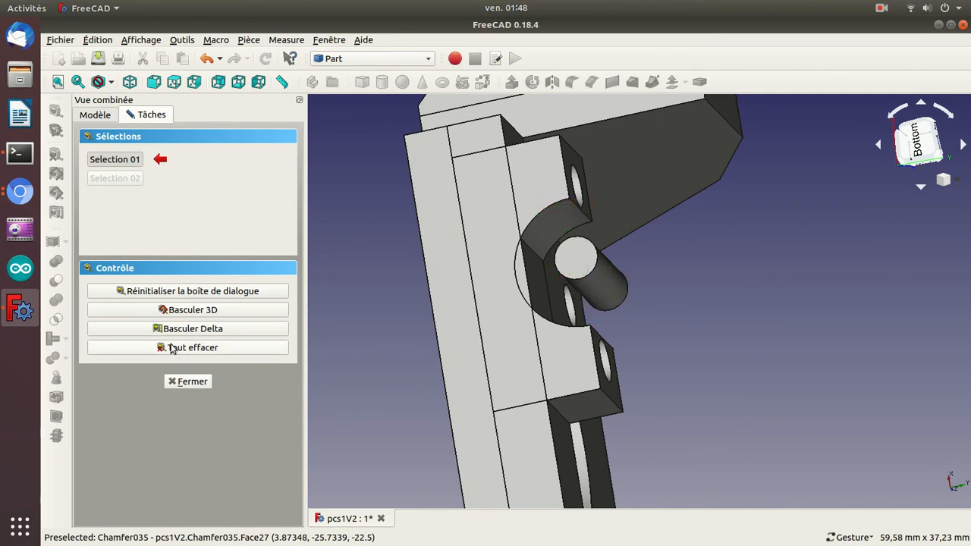
pyautogui.click(188, 382)
# Increase the cylinder's radius to 6 mm.
pyautogui.click(126, 280)
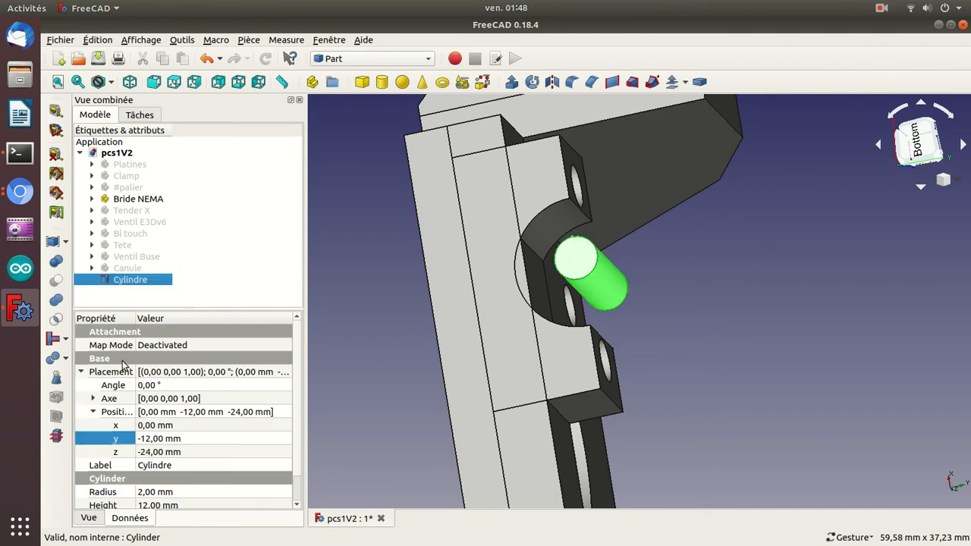
pyautogui.click(145, 493)
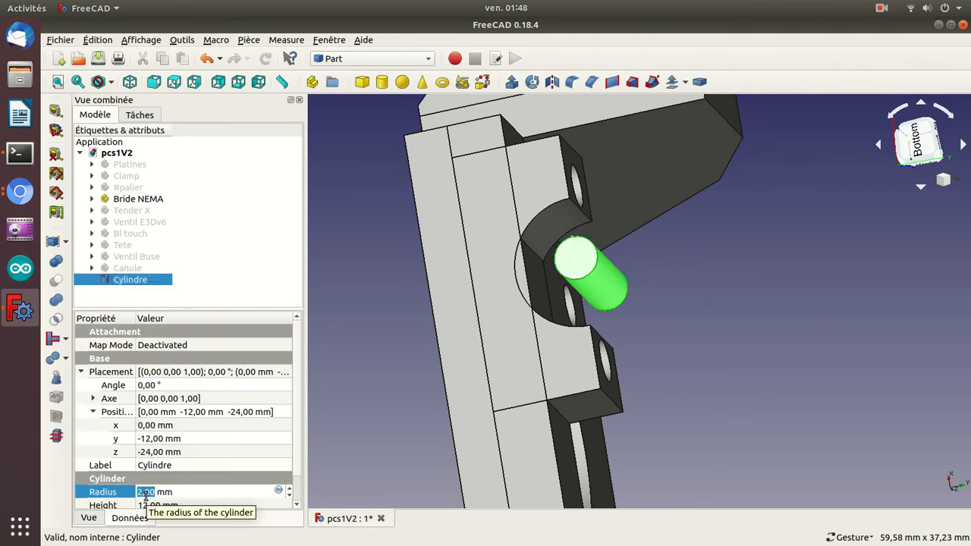
pyautogui.press('Up')
pyautogui.press('Up')
pyautogui.press('Up')
pyautogui.press('Up')
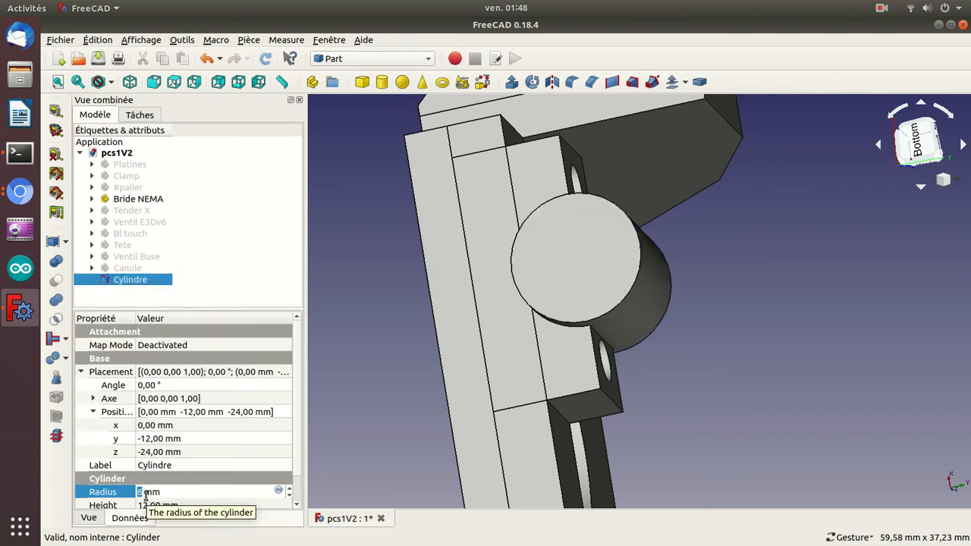
# Try to intersect the whole Bride NEMA part with the cylinder.
pyautogui.moveTo(394, 388); pyautogui.dragTo(442, 418)
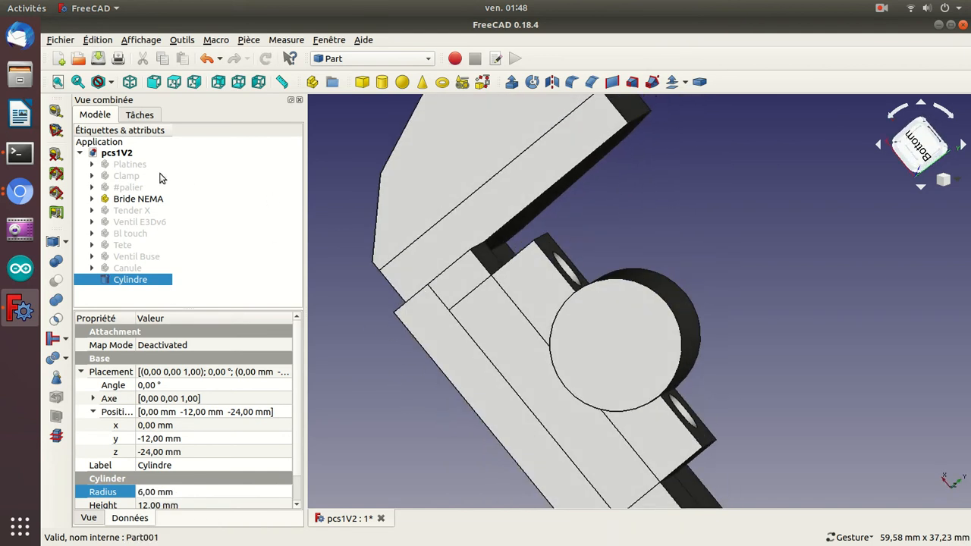
pyautogui.click(149, 204)
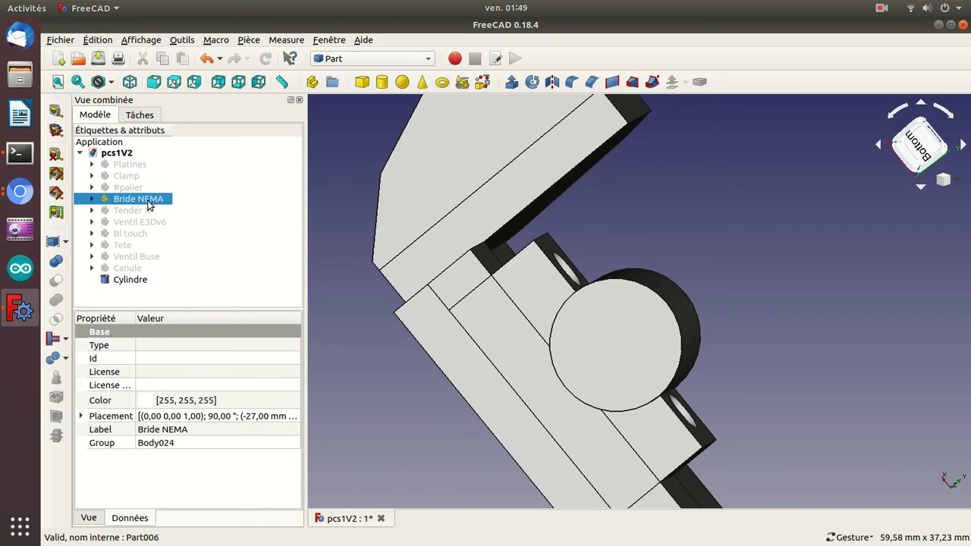
pyautogui.keyDown('ctrl'); pyautogui.click(126, 280); pyautogui.keyUp('ctrl')
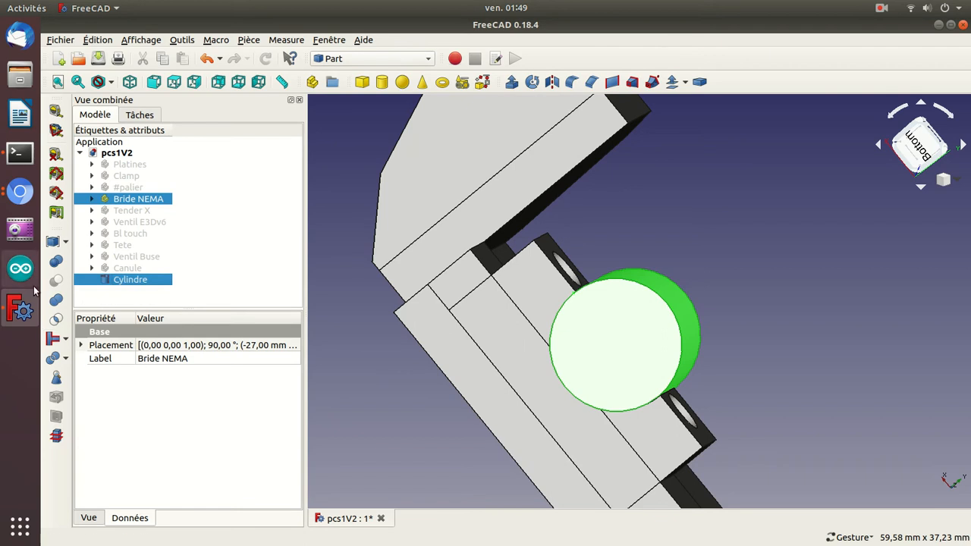
pyautogui.click(56, 323)
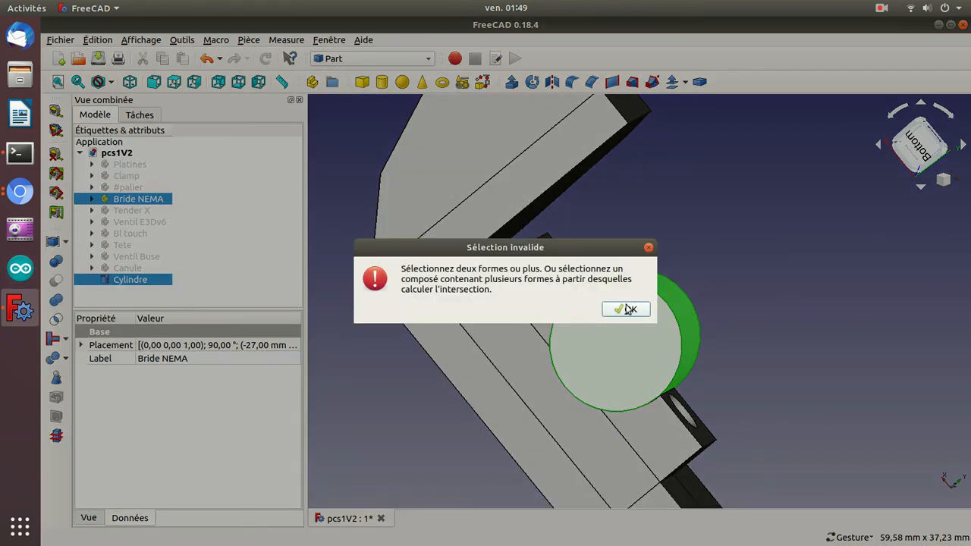
pyautogui.click(624, 311)
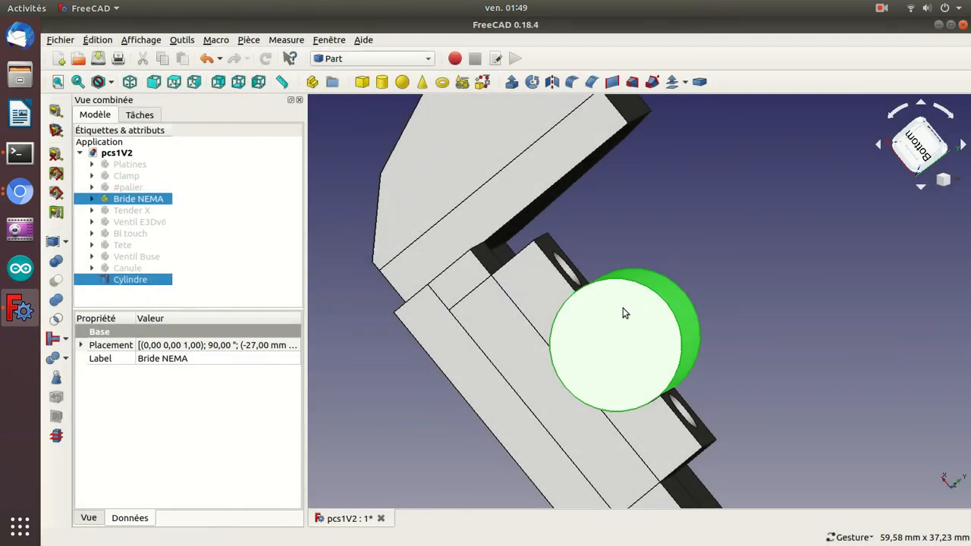
# Try to intersect the bracket's Chamfer035 shape with the cylinder, and undo the intersection.
pyautogui.click(640, 206)
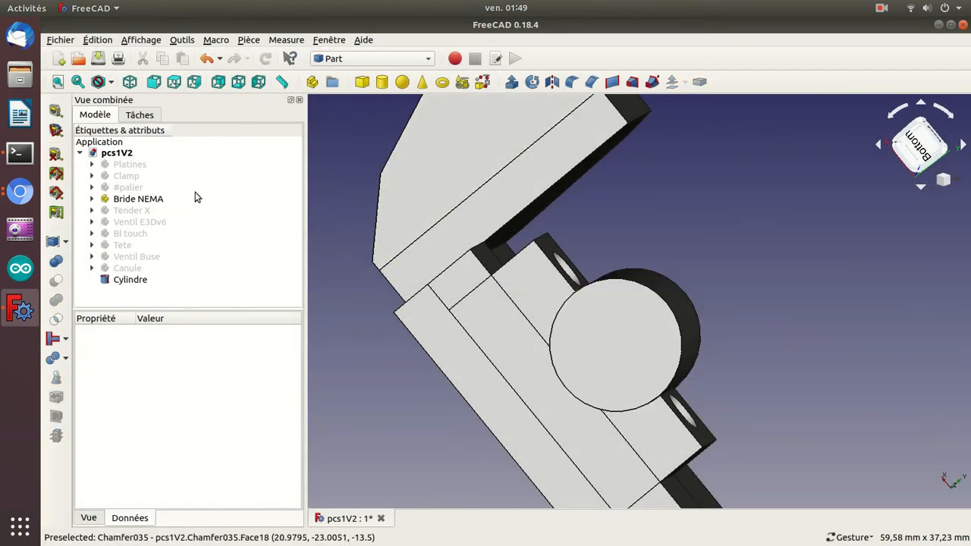
pyautogui.click(533, 293)
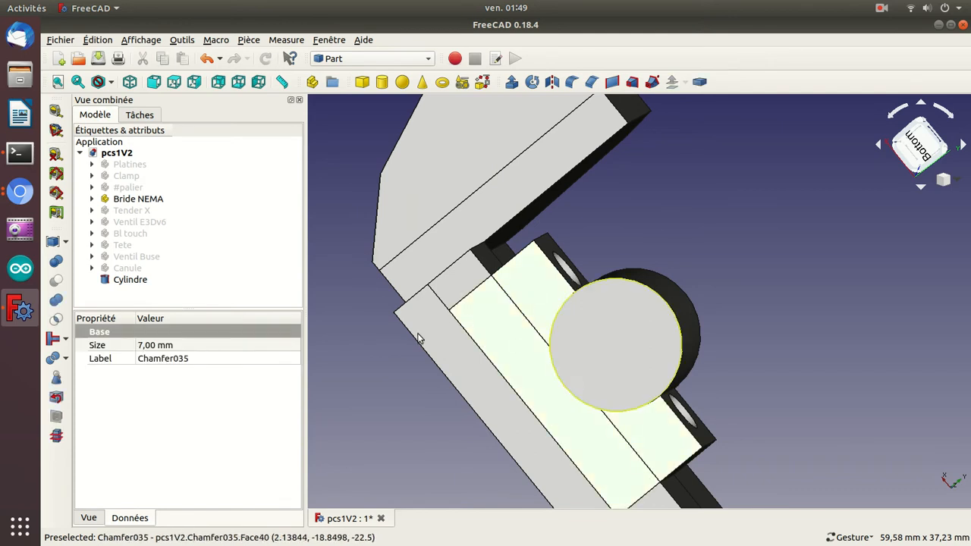
pyautogui.click(112, 281)
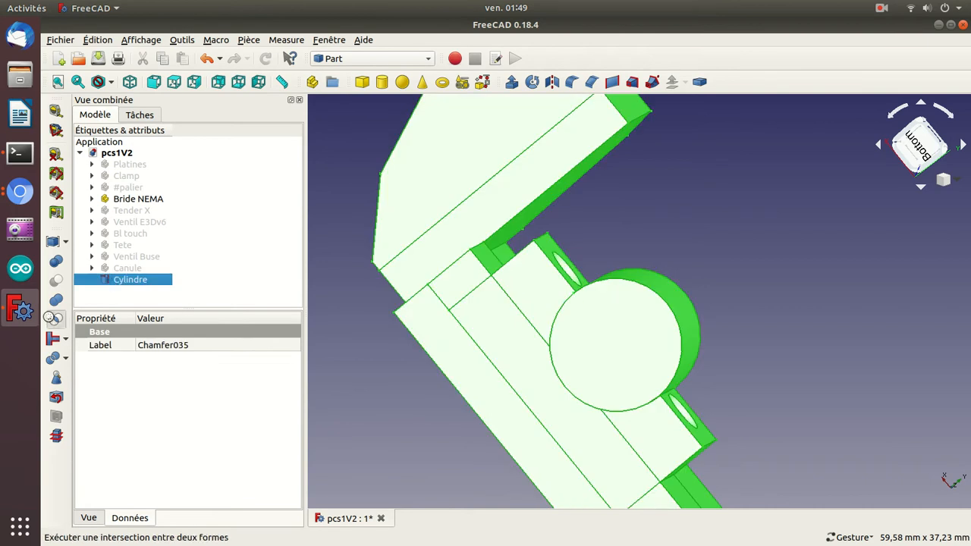
pyautogui.click(52, 318)
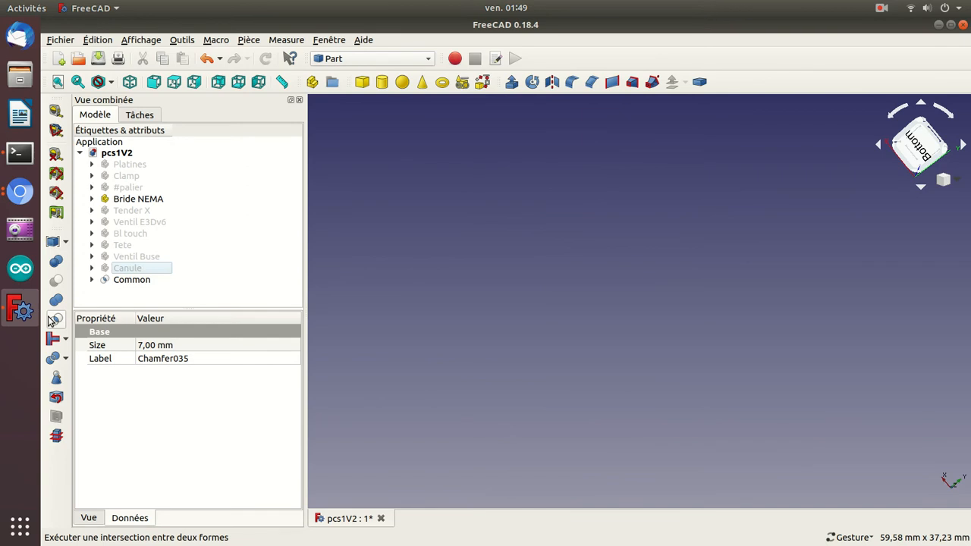
pyautogui.hotkey('ctrl', 'z')
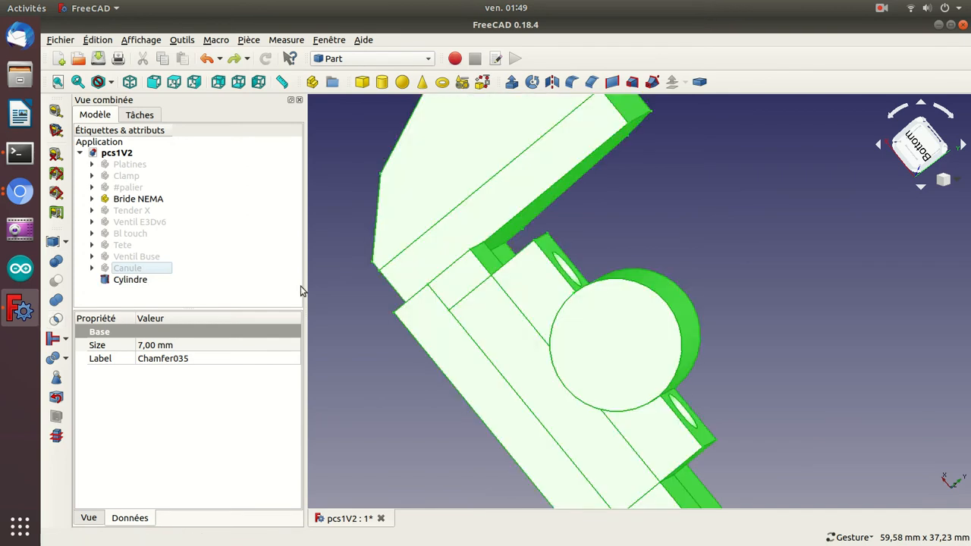
# Examine the feature history of Body024 inside the Bride NEMA part, including the Lamages003 pocket.
pyautogui.moveTo(830, 223); pyautogui.dragTo(681, 204)
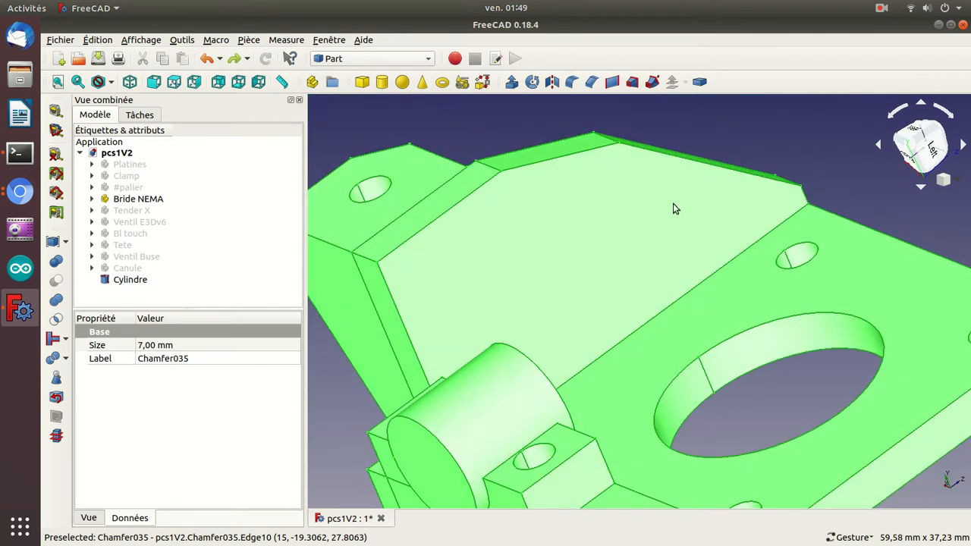
pyautogui.click(91, 198)
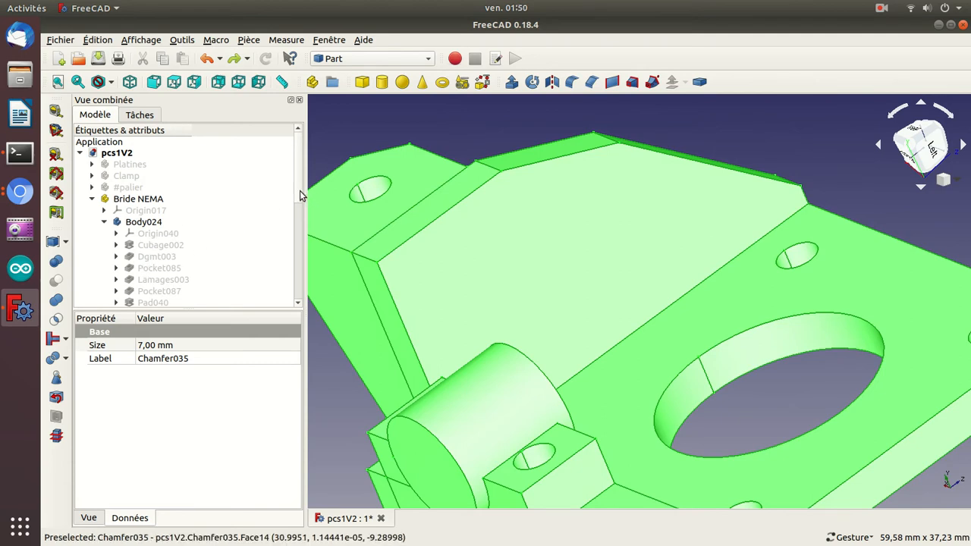
pyautogui.moveTo(298, 195); pyautogui.dragTo(299, 221)
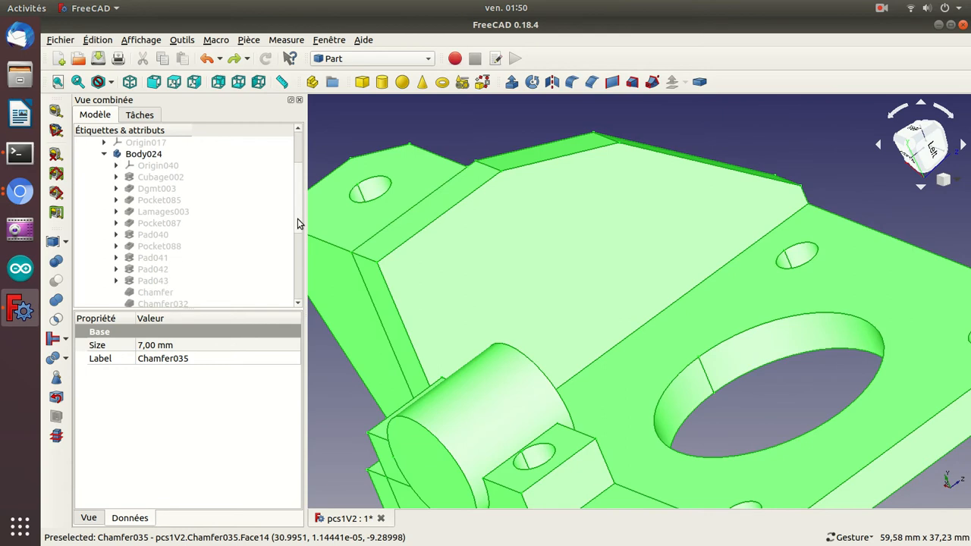
pyautogui.click(146, 213)
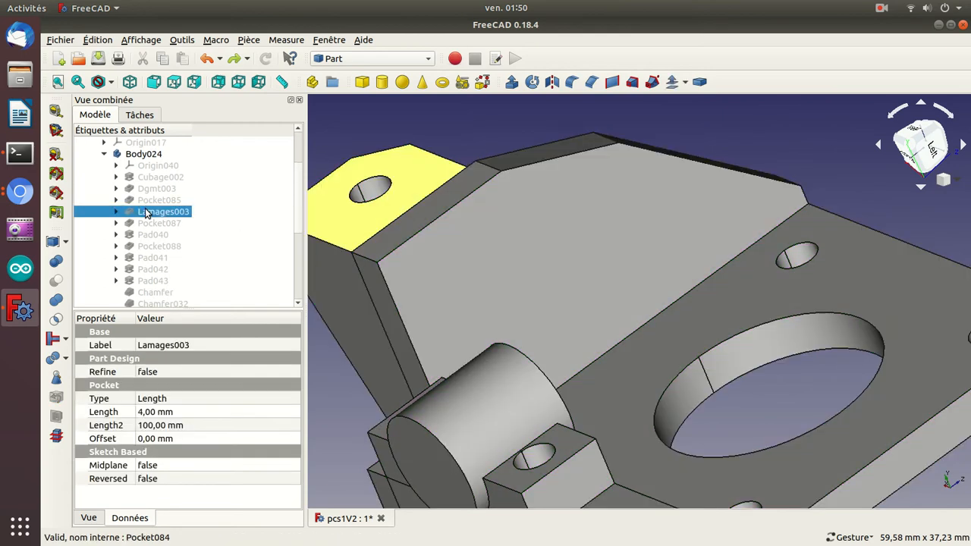
pyautogui.moveTo(297, 208)
pyautogui.mouseDown()
pyautogui.moveTo(302, 254)
pyautogui.moveTo(301, 234)
pyautogui.mouseUp()
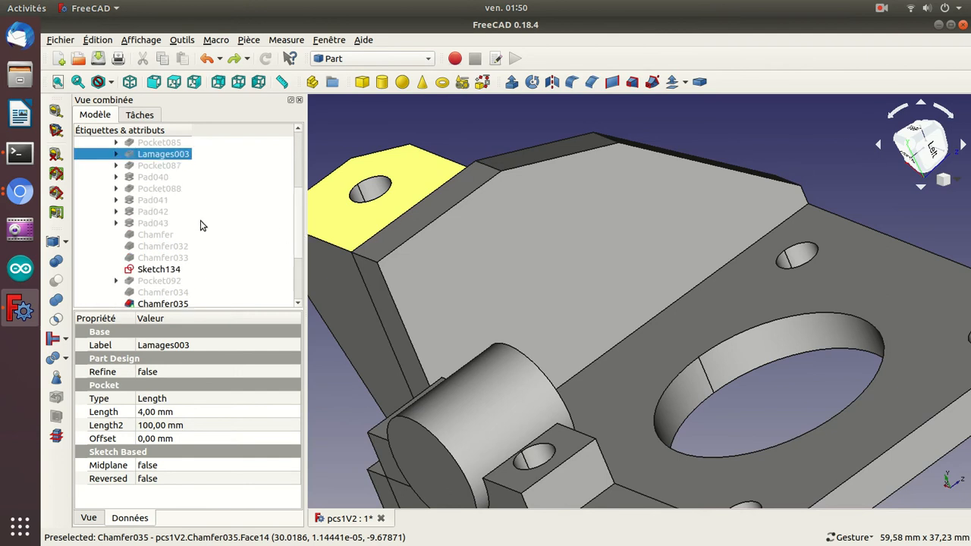
pyautogui.moveTo(452, 126); pyautogui.dragTo(633, 249)
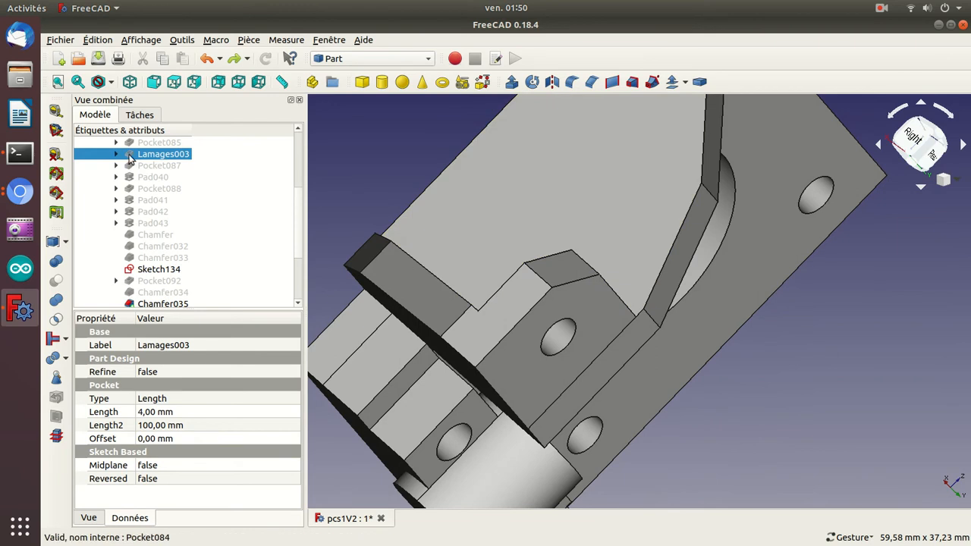
pyautogui.scroll(2, 298, 201)
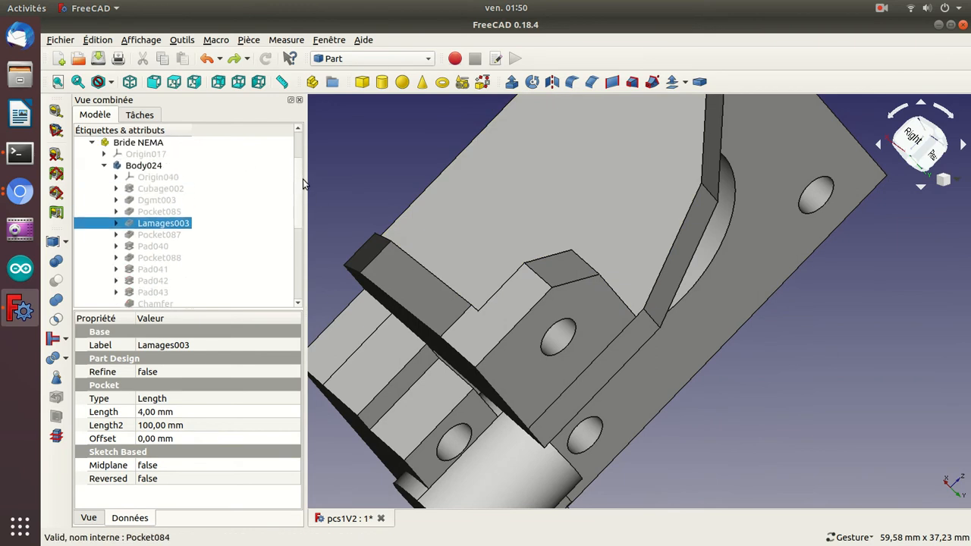
# Collapse Body024's feature list, and toggle the body's visibility to check which geometry it controls.
pyautogui.click(104, 166)
pyautogui.click(107, 189)
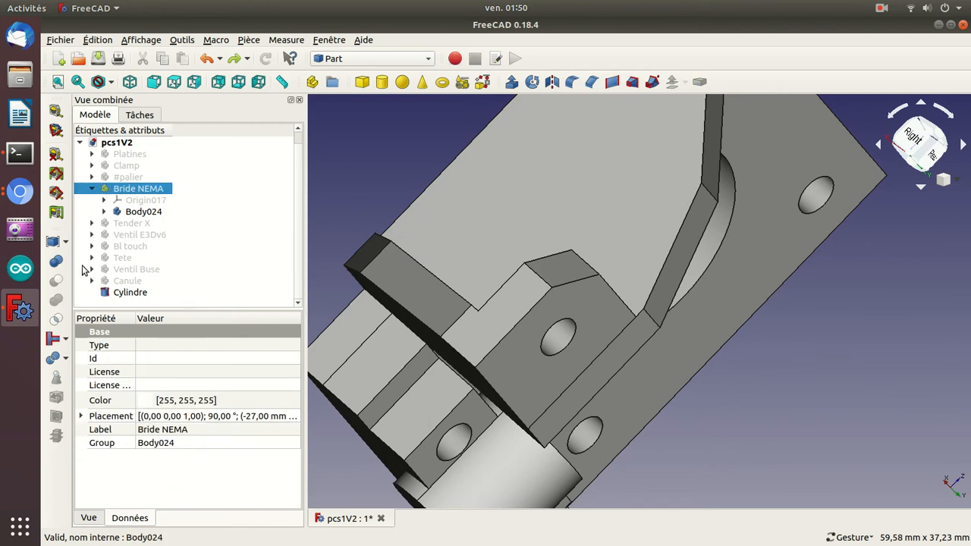
pyautogui.click(139, 215)
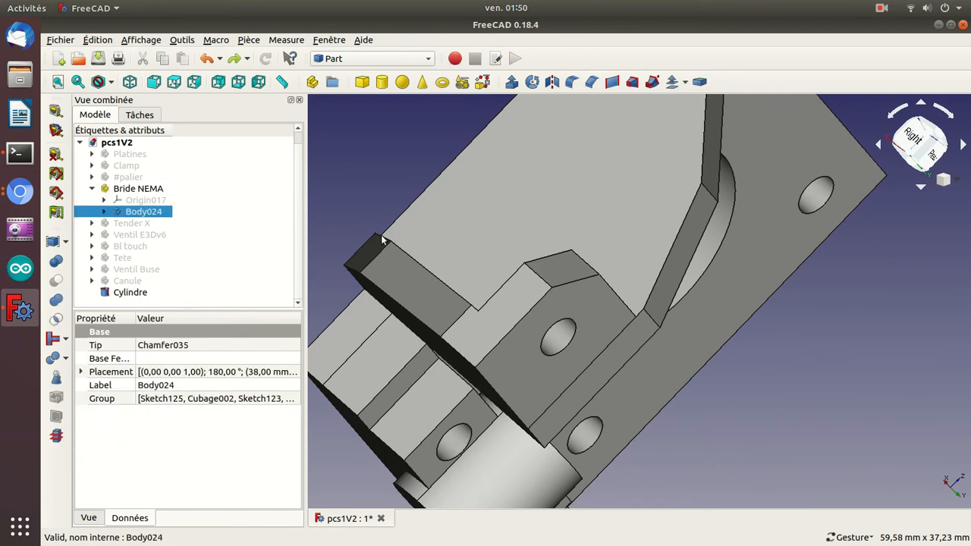
pyautogui.click(843, 390)
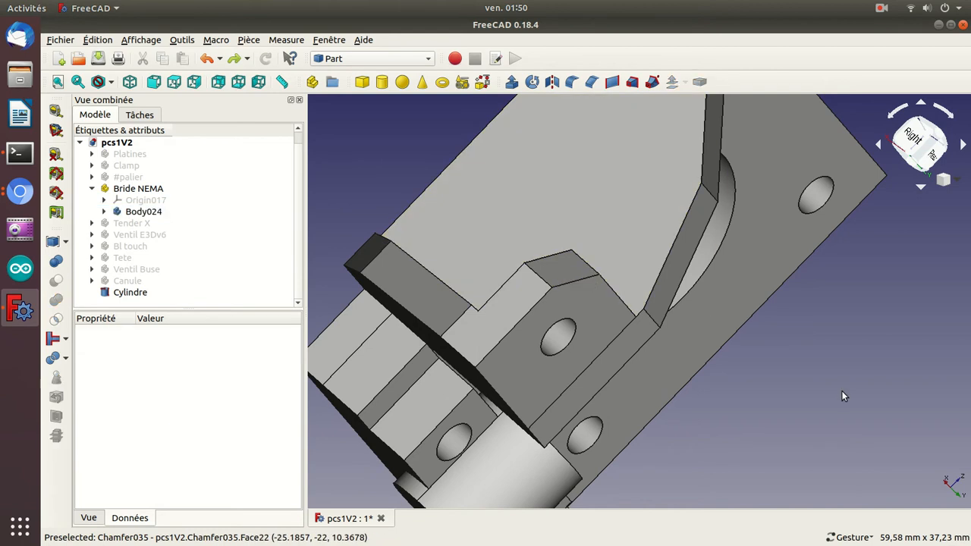
pyautogui.click(148, 213)
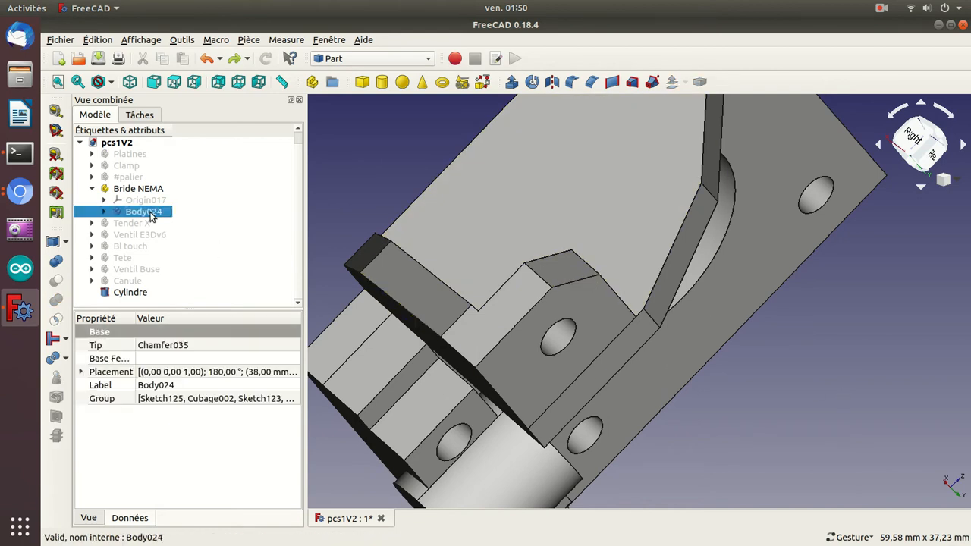
pyautogui.press('space')
pyautogui.press('space')
pyautogui.press('space')
pyautogui.press('space')
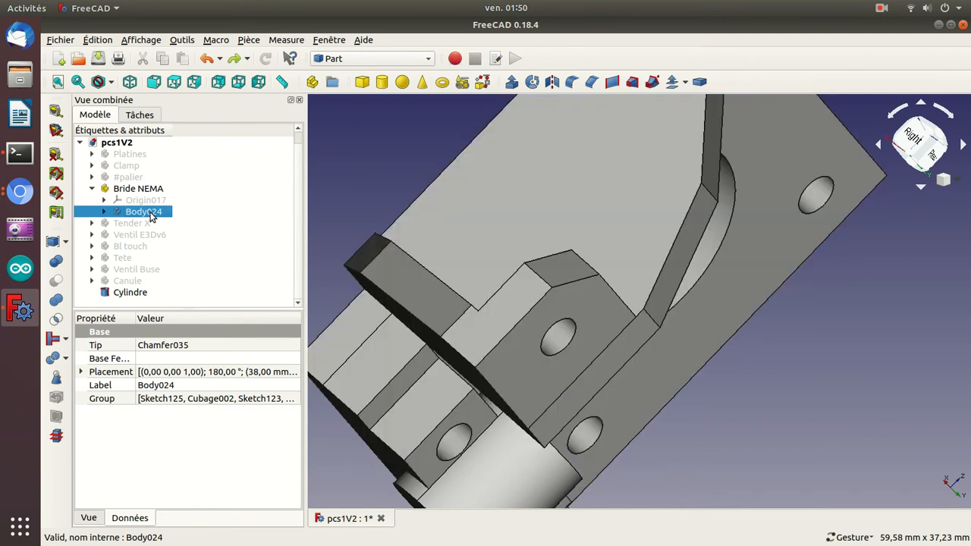
# Subtract the cylinder from Body024 with a Boolean cut.
pyautogui.keyDown('ctrl'); pyautogui.click(126, 293); pyautogui.keyUp('ctrl')
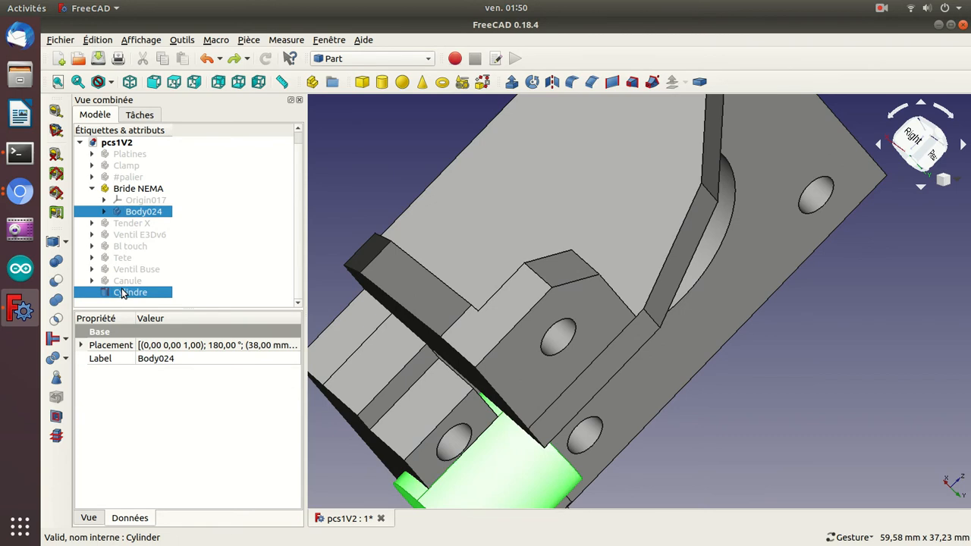
pyautogui.click(55, 282)
pyautogui.moveTo(696, 246); pyautogui.dragTo(863, 217)
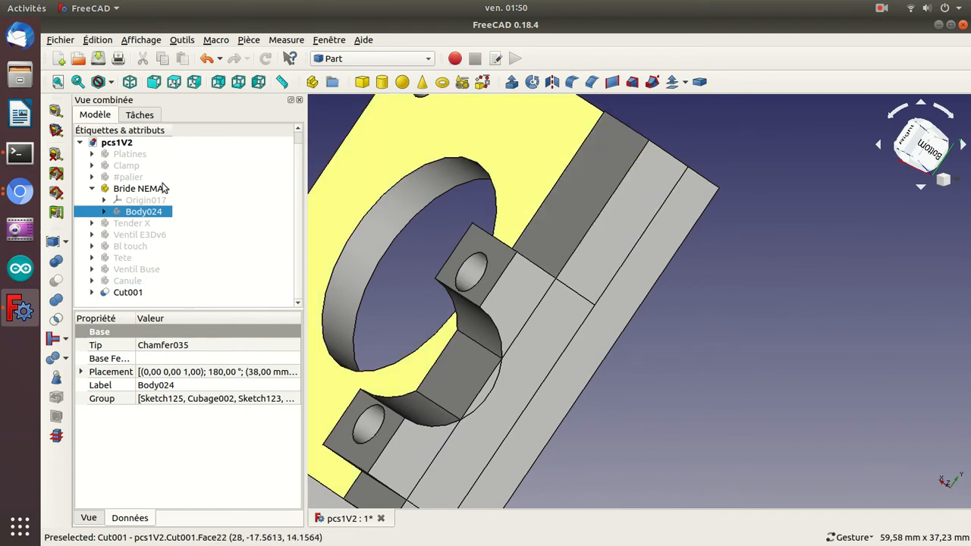
# Toggle the visibility of the Boolean cut result, and inspect the hollow cut in the bracket's recess.
pyautogui.click(129, 188)
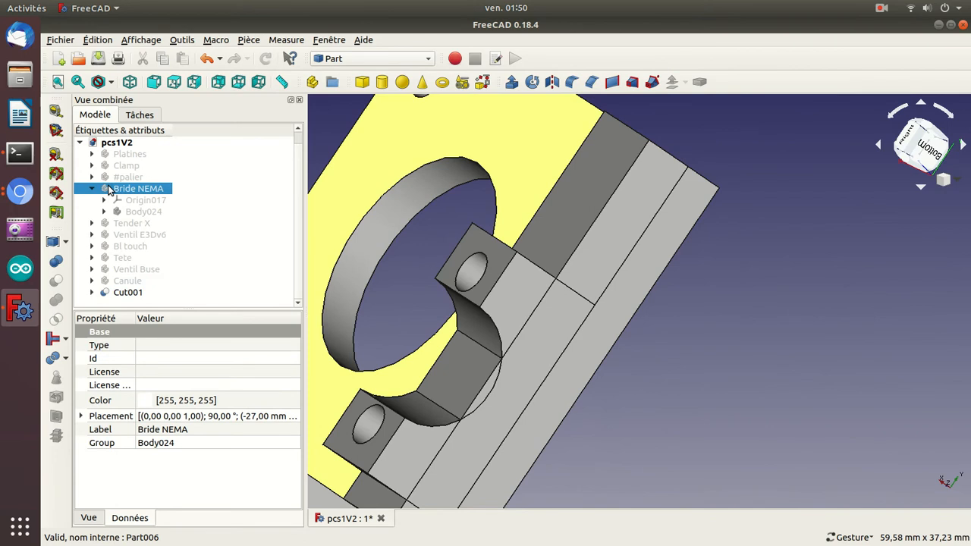
pyautogui.click(127, 297)
pyautogui.press('space')
pyautogui.press('space')
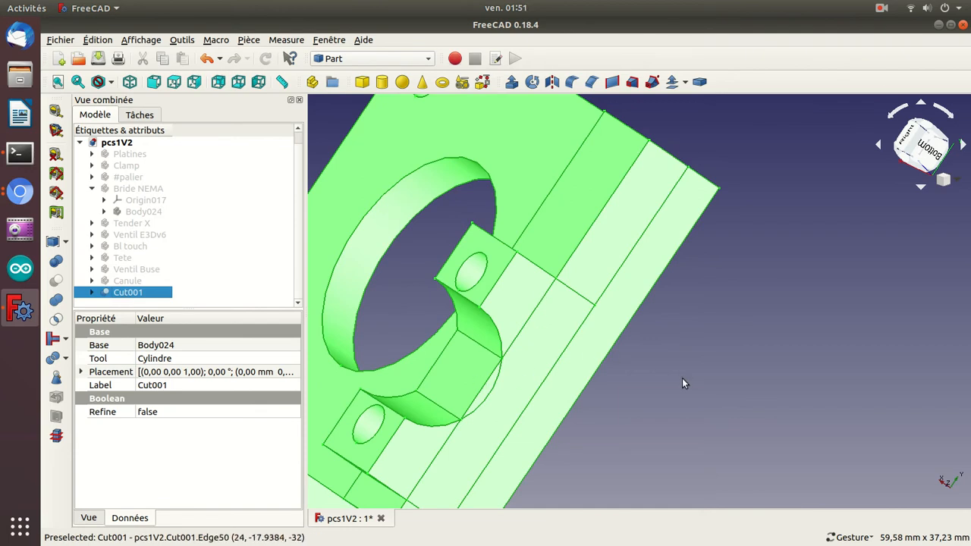
pyautogui.moveTo(503, 267); pyautogui.dragTo(885, 218)
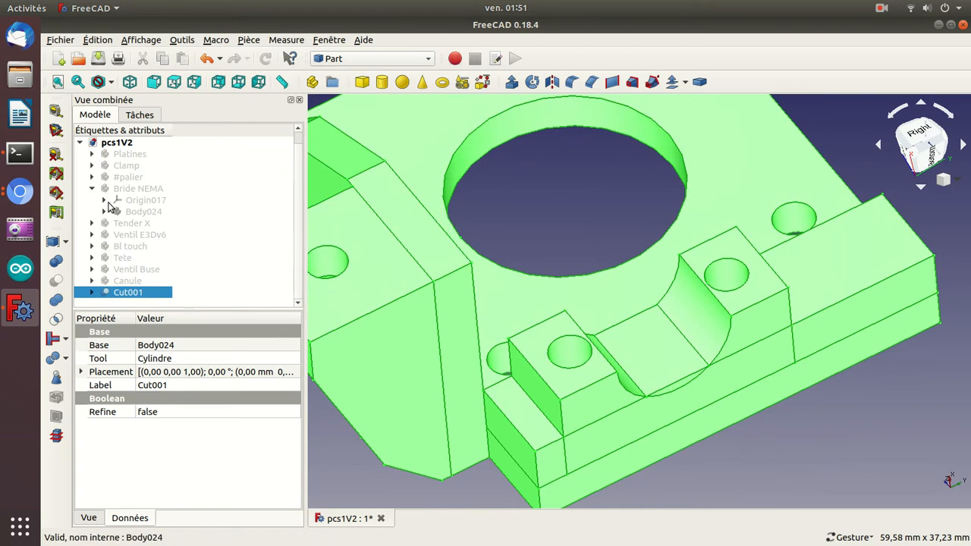
# Undo the Boolean cut and the preceding cylinder radius change, and show the Bride NEMA part again.
pyautogui.hotkey('ctrl', 'z')
pyautogui.hotkey('ctrl', 'z')
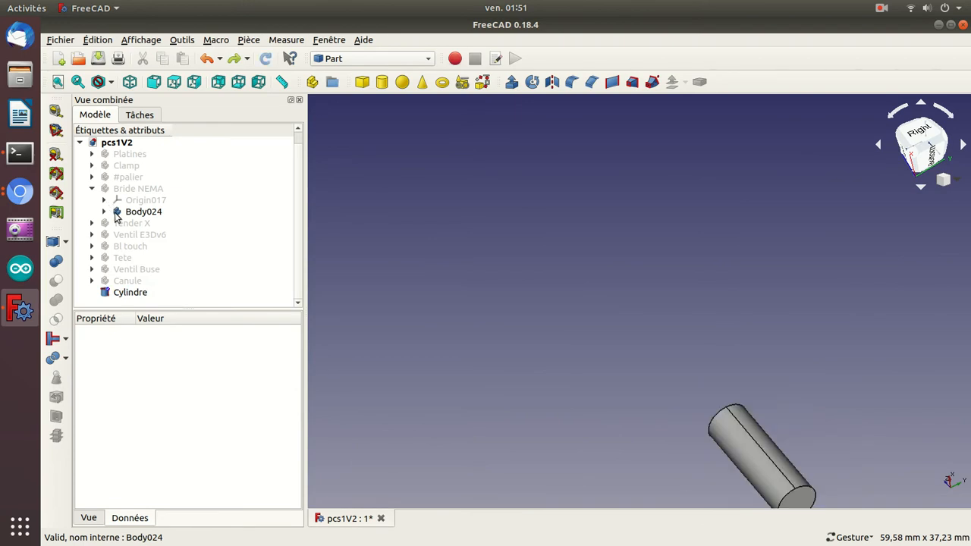
pyautogui.click(108, 189)
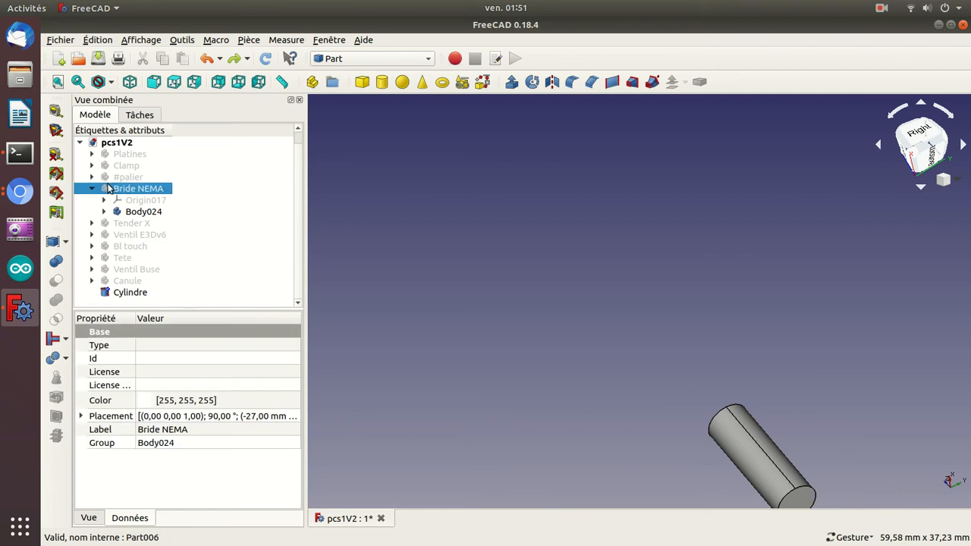
pyautogui.press('space')
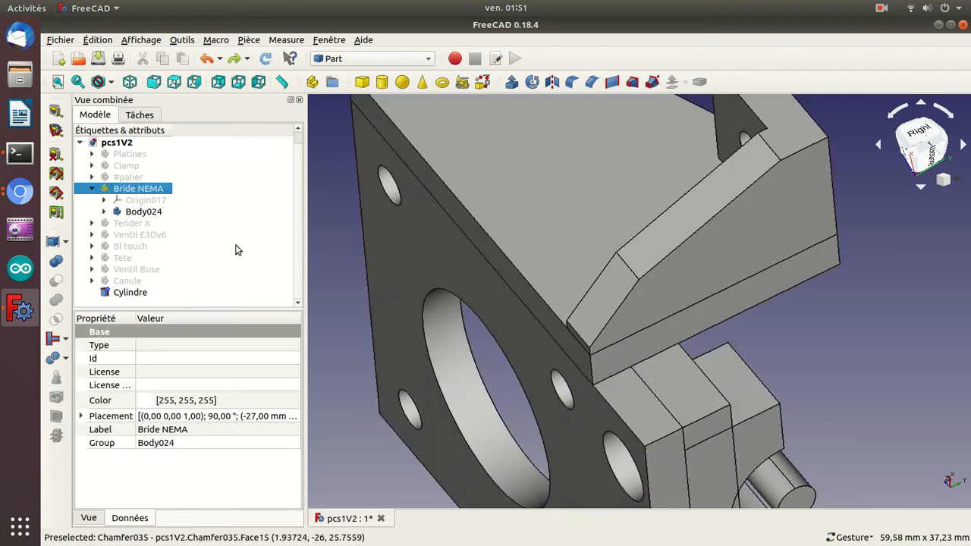
pyautogui.moveTo(880, 294); pyautogui.dragTo(689, 255)
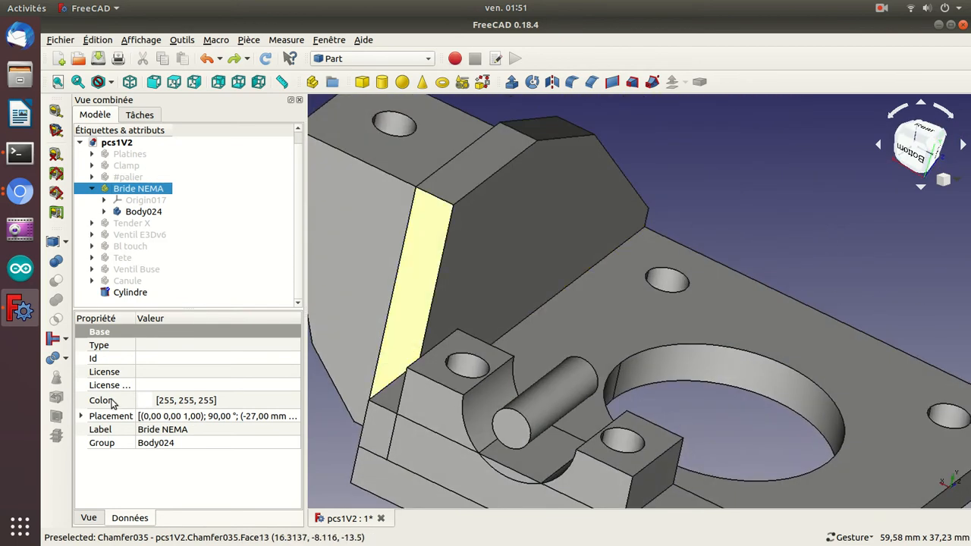
# Set the cylinder's radius to 6 mm.
pyautogui.click(129, 293)
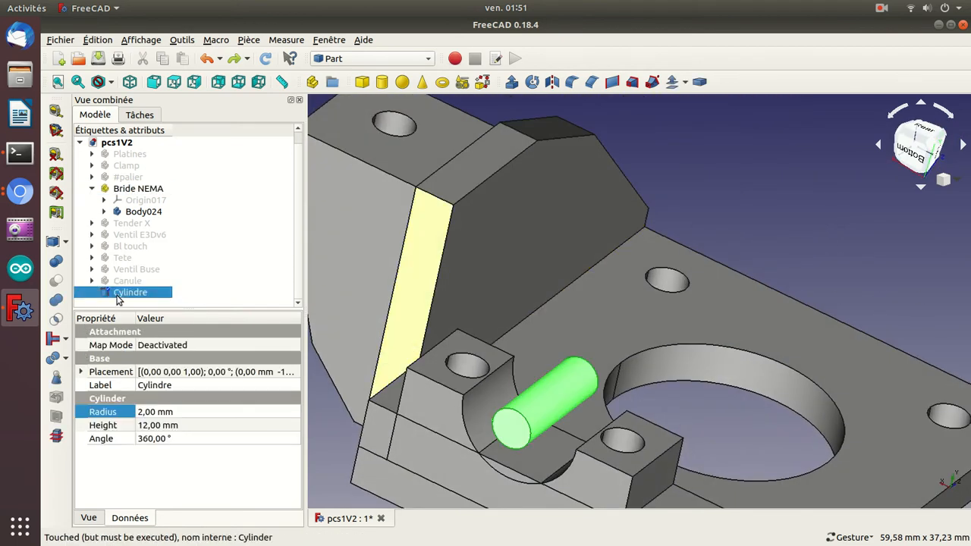
pyautogui.click(157, 412)
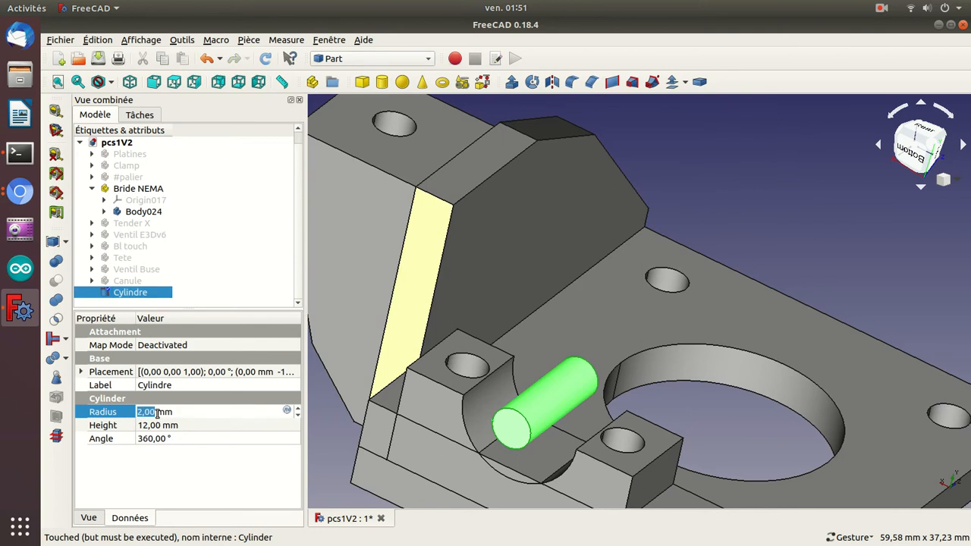
pyautogui.scroll(3, 157, 412)
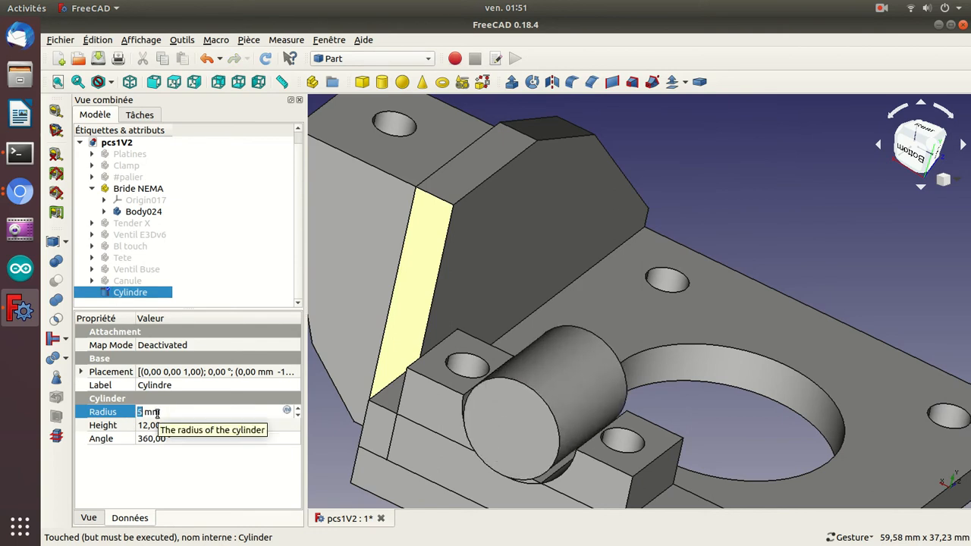
pyautogui.scroll(1, 157, 412)
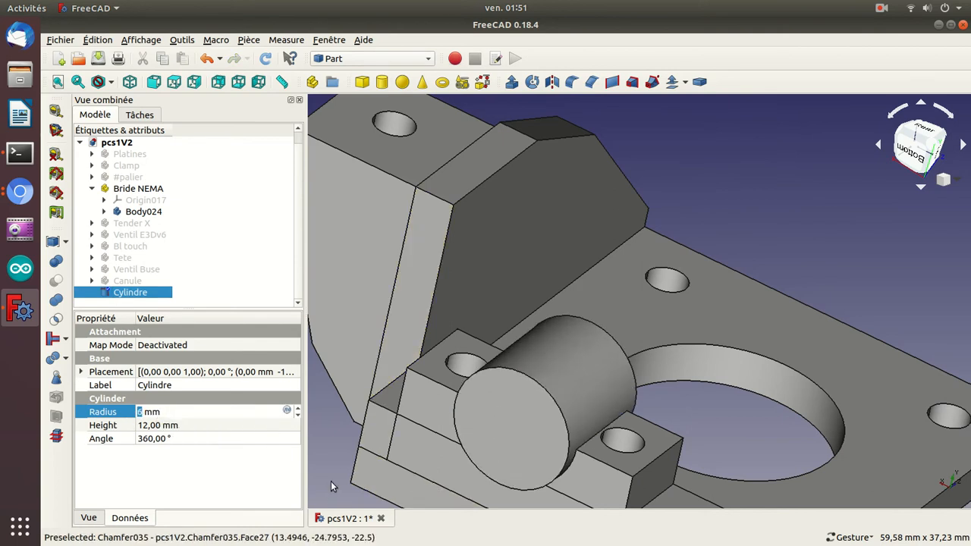
pyautogui.moveTo(331, 440); pyautogui.dragTo(453, 390)
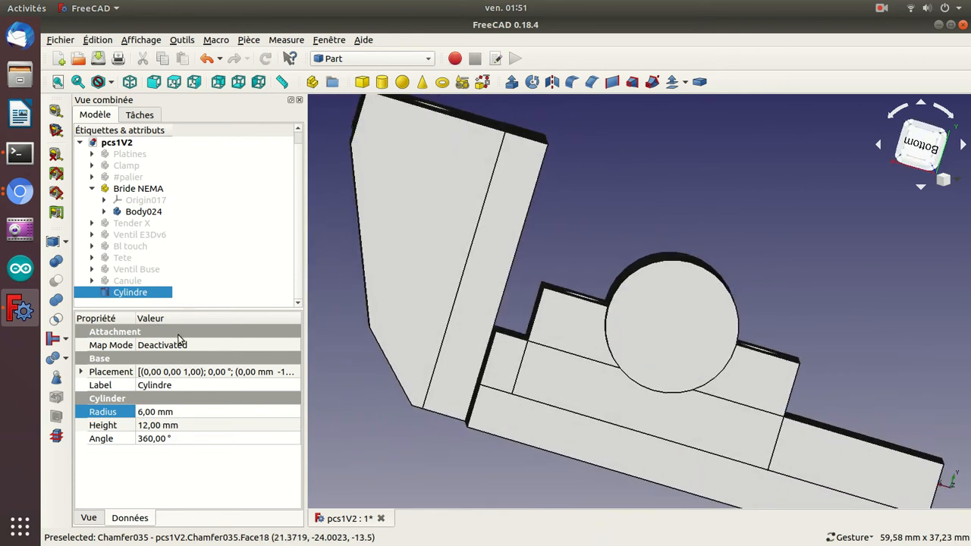
# Subtract the 6 mm radius cylinder from Body024 again, and inspect the resulting bracket.
pyautogui.click(138, 211)
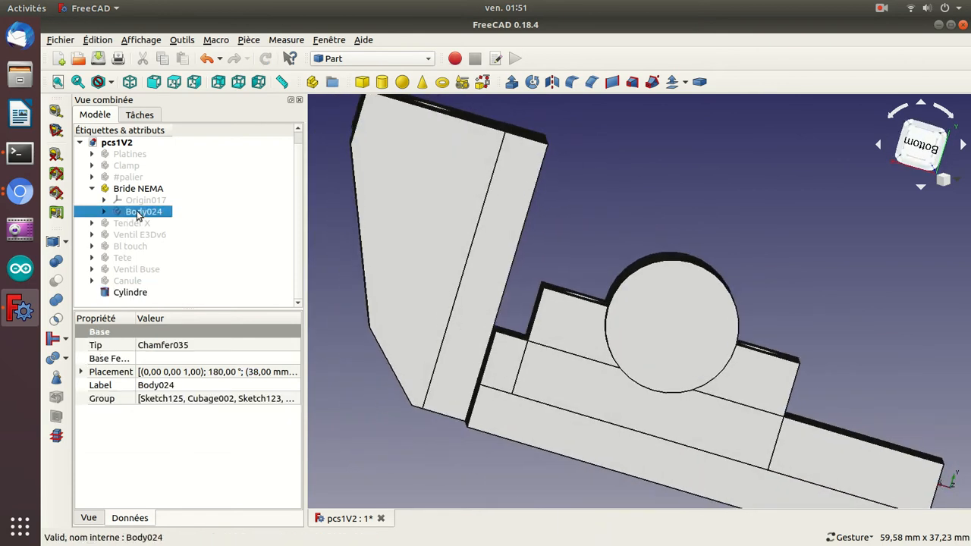
pyautogui.keyDown('ctrl'); pyautogui.click(122, 293); pyautogui.keyUp('ctrl')
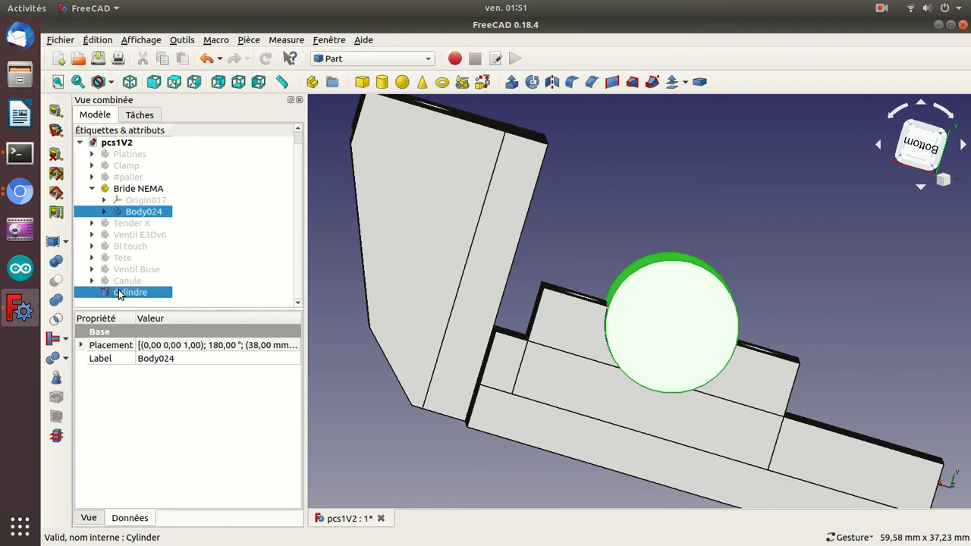
pyautogui.click(57, 281)
pyautogui.moveTo(401, 223); pyautogui.dragTo(544, 197)
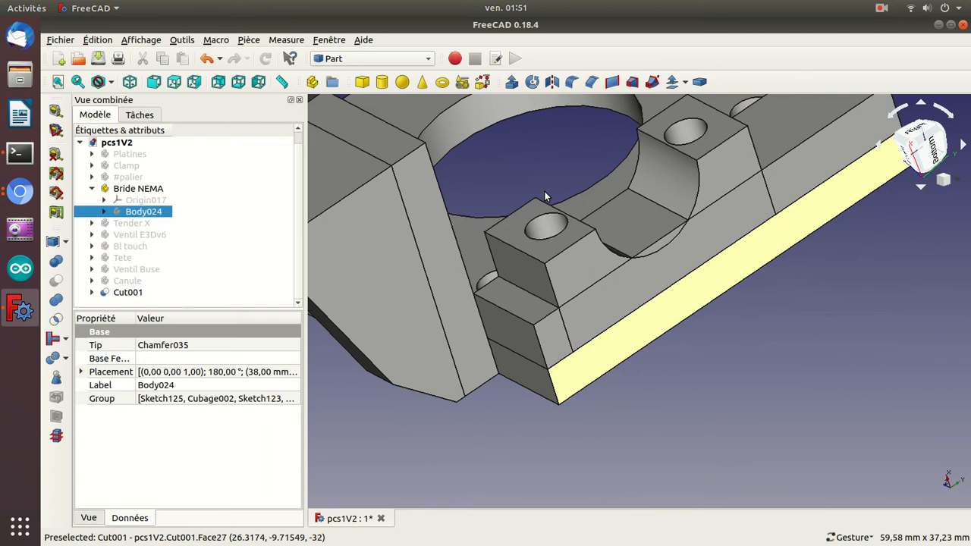
pyautogui.click(92, 188)
pyautogui.moveTo(830, 401); pyautogui.dragTo(676, 306)
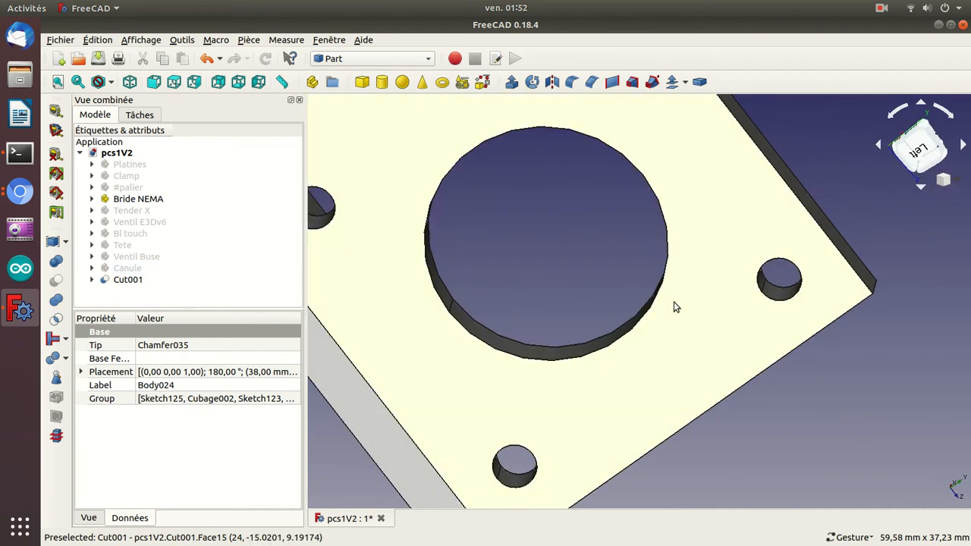
pyautogui.scroll(-3, 676, 307)
pyautogui.moveTo(738, 160); pyautogui.dragTo(613, 131)
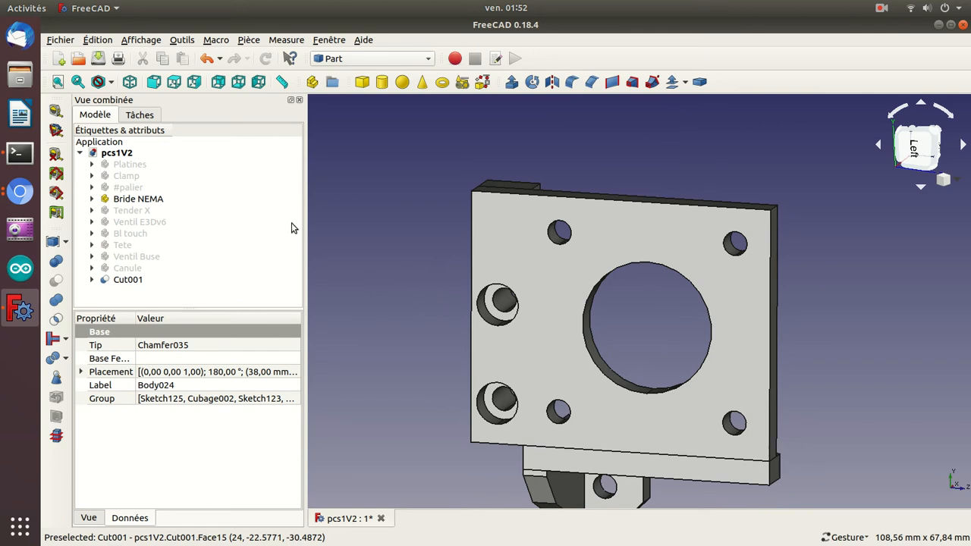
# Delete the Boolean cut and the cylinder, and undo the cylinder's deletion.
pyautogui.click(125, 281)
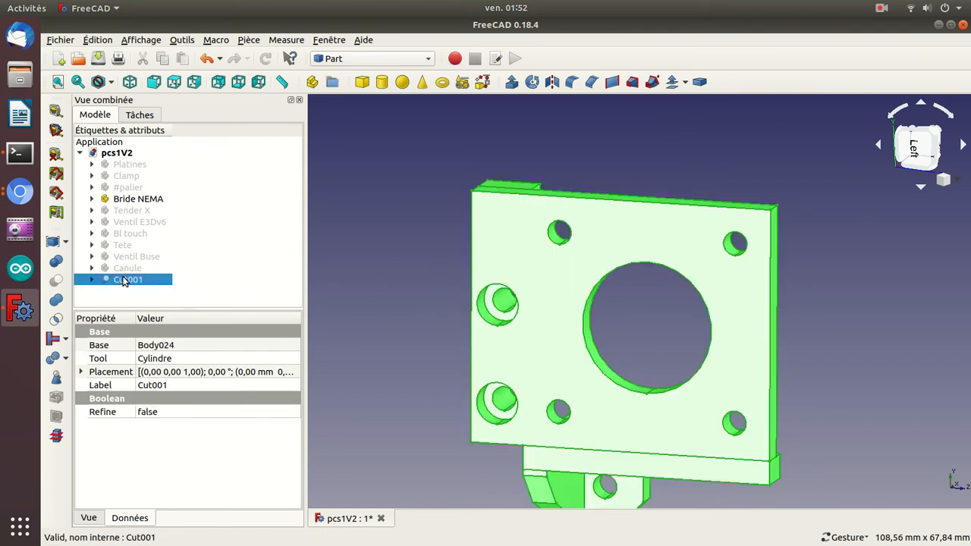
pyautogui.press('Delete')
pyautogui.click(126, 280)
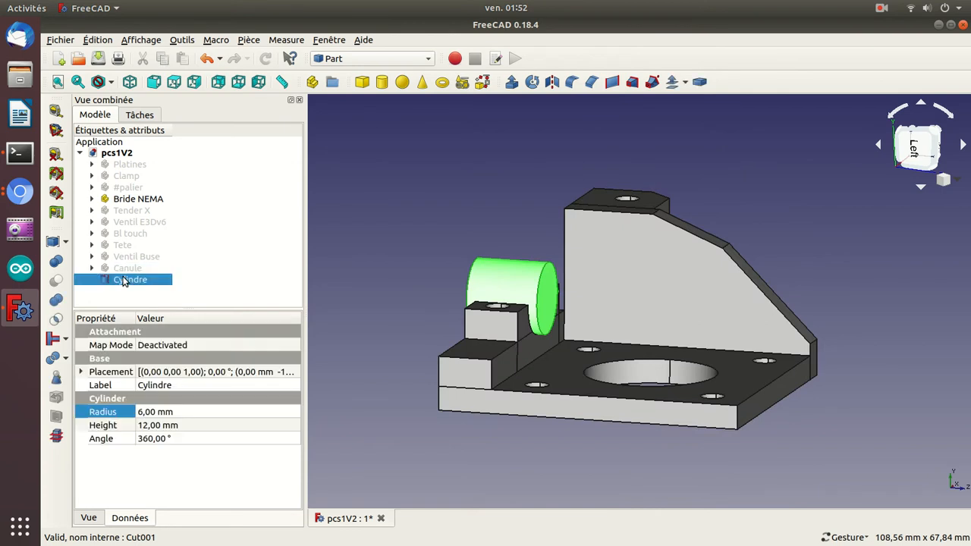
pyautogui.press('Delete')
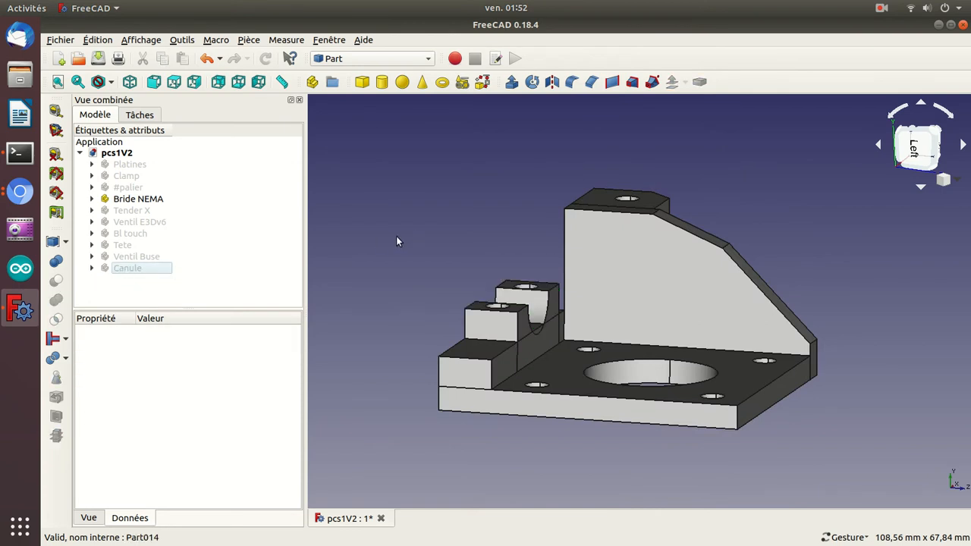
pyautogui.hotkey('ctrl', 'z')
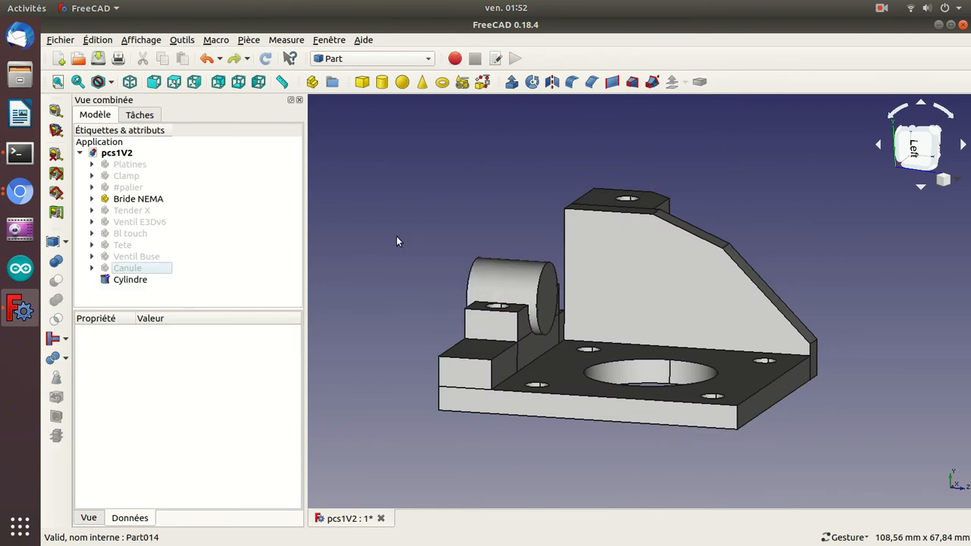
# Create a new empty document, and return to the pcs1V2 document.
pyautogui.click(140, 278)
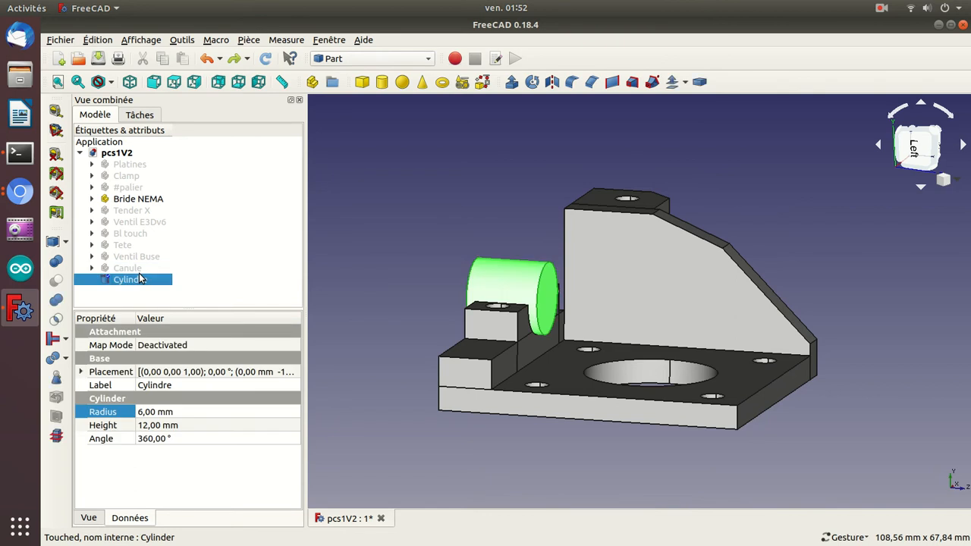
pyautogui.click(361, 237)
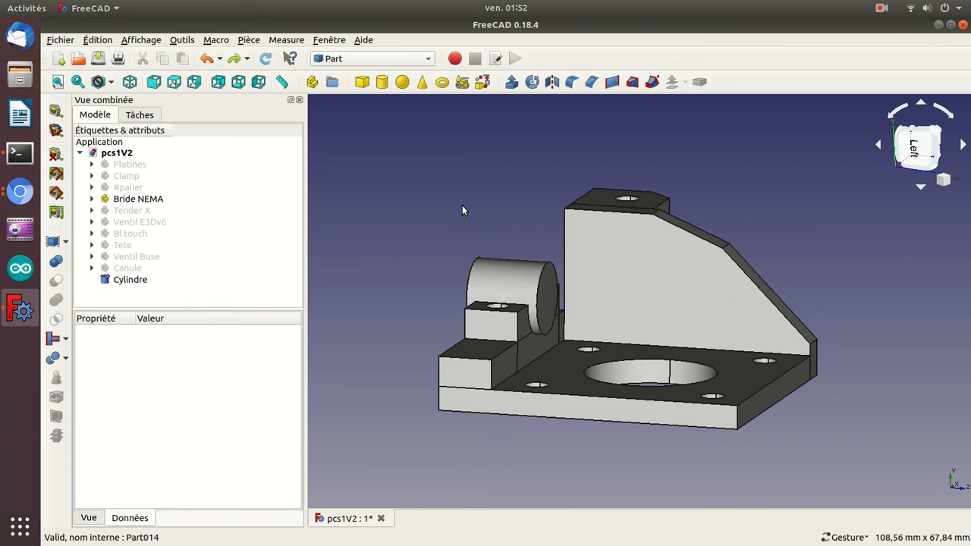
pyautogui.hotkey('ctrl', 'n')
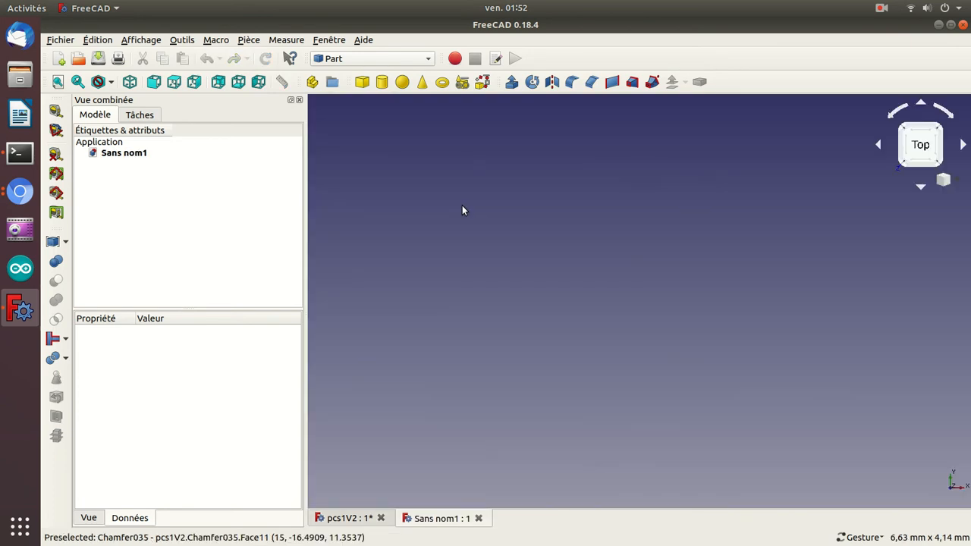
pyautogui.click(354, 516)
# Add a solid cube to the pcs1V2 document and select it.
pyautogui.moveTo(548, 494); pyautogui.dragTo(877, 228)
pyautogui.moveTo(452, 178); pyautogui.dragTo(522, 215)
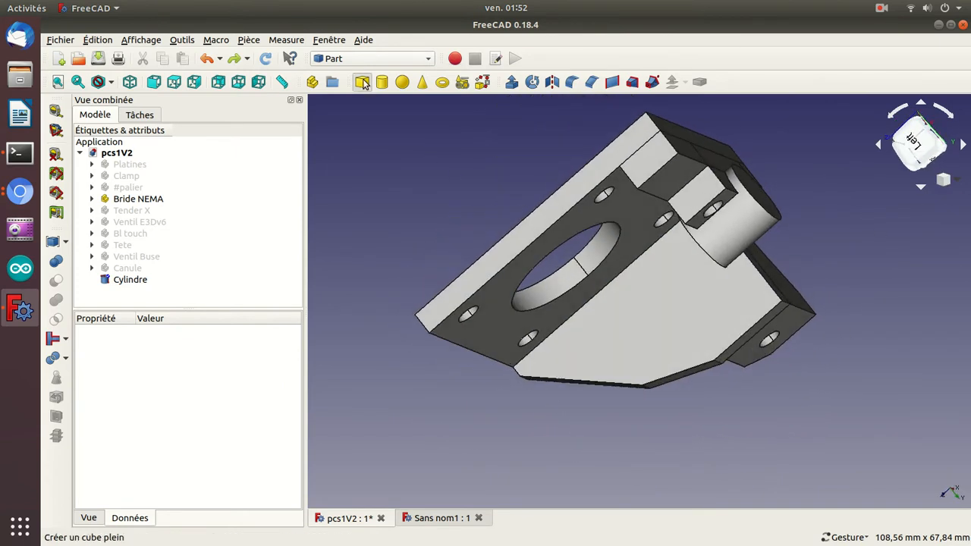
pyautogui.click(362, 81)
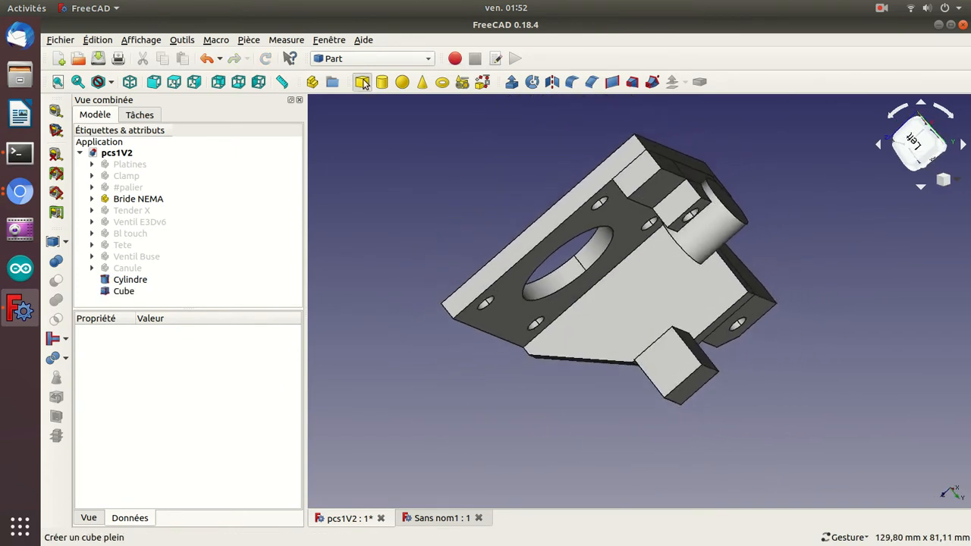
pyautogui.click(661, 355)
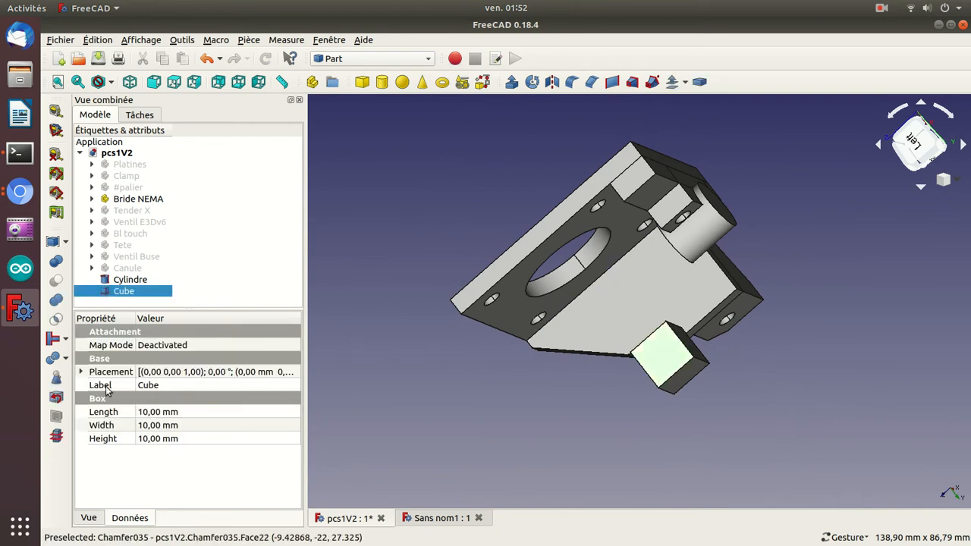
# Expand the cube's placement and set its y position to -26 mm, after trying -27 mm.
pyautogui.click(80, 372)
pyautogui.click(94, 415)
pyautogui.click(93, 413)
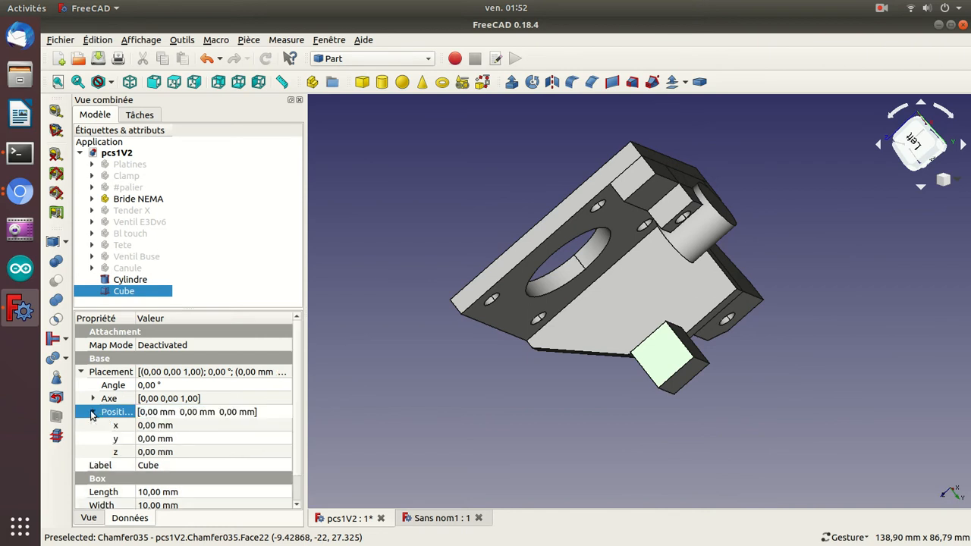
pyautogui.click(141, 439)
pyautogui.scroll(20, 141, 439)
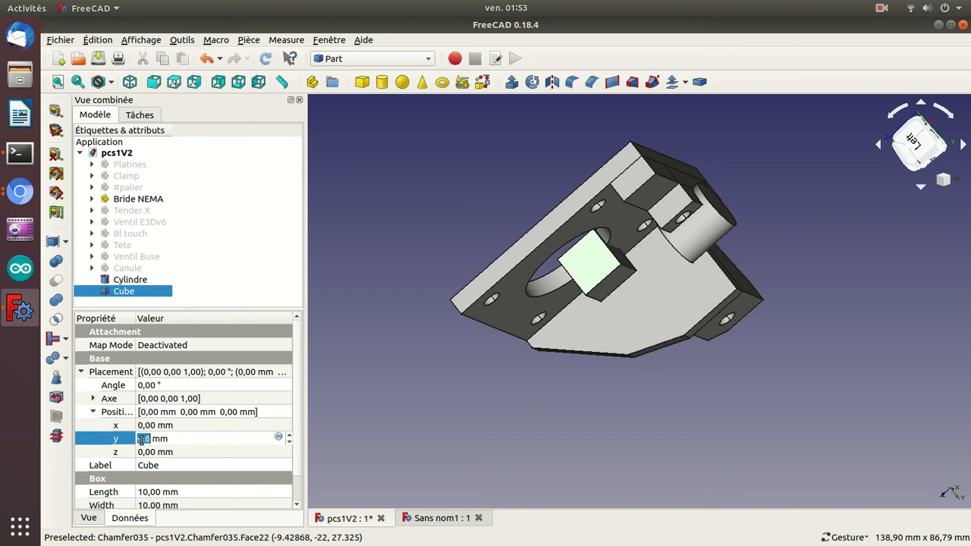
pyautogui.write('-27')
pyautogui.moveTo(470, 159); pyautogui.dragTo(524, 182)
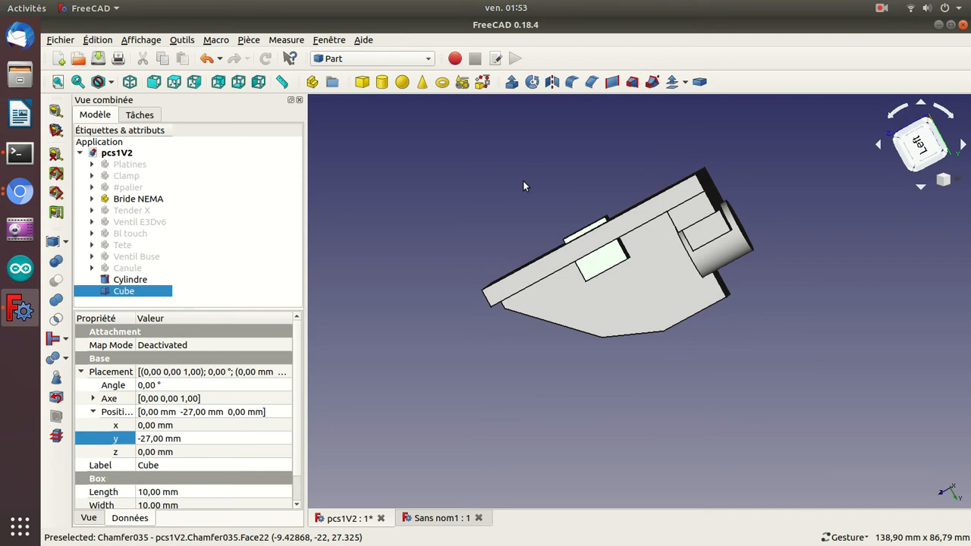
pyautogui.press('Up')
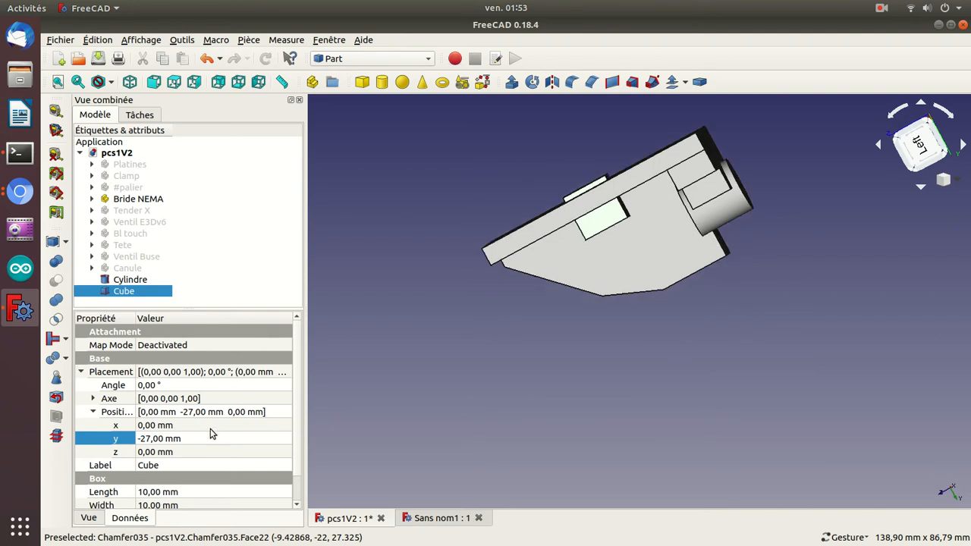
pyautogui.click(202, 452)
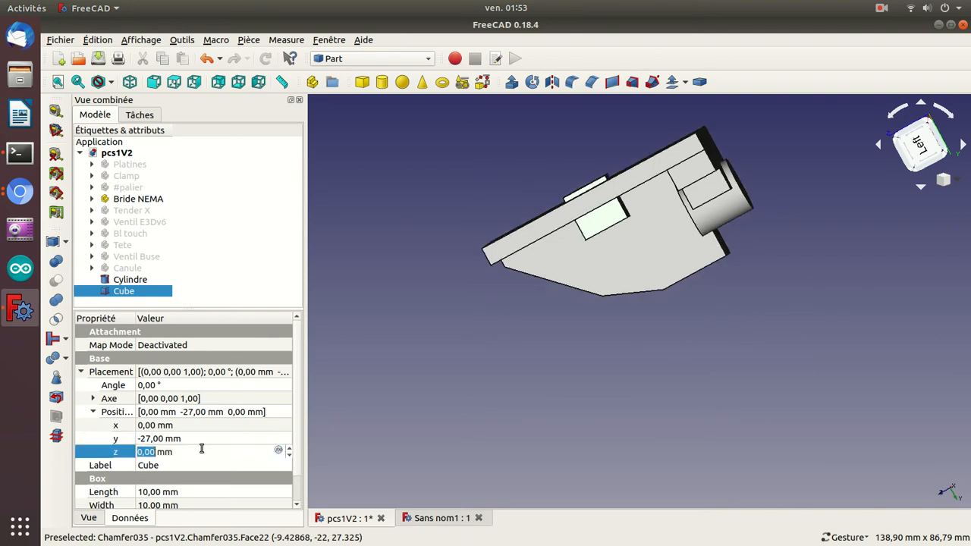
pyautogui.click(175, 439)
pyautogui.press('Up')
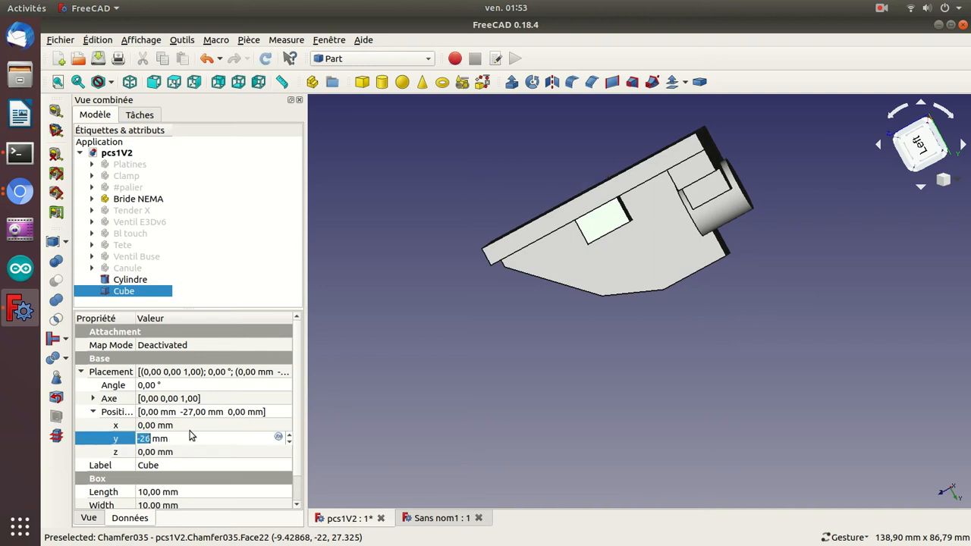
# Set the cube's x position to 5 mm.
pyautogui.click(188, 426)
pyautogui.moveTo(410, 253); pyautogui.dragTo(507, 320)
pyautogui.press('Up')
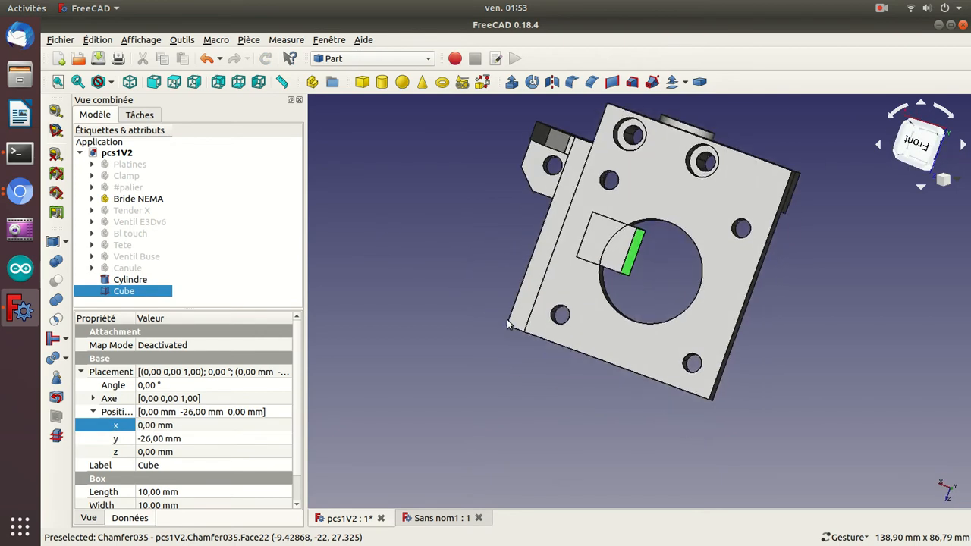
pyautogui.click(246, 431)
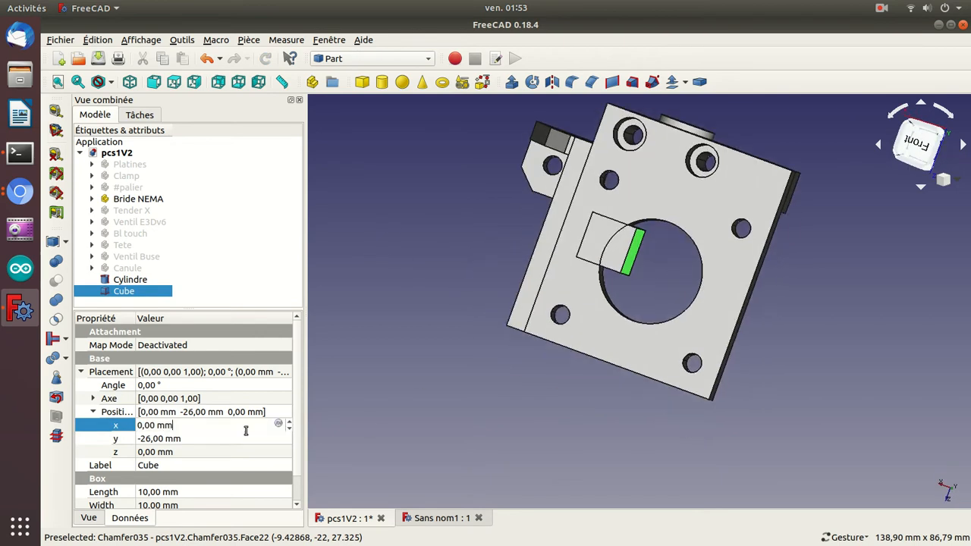
pyautogui.scroll(5, 245, 431)
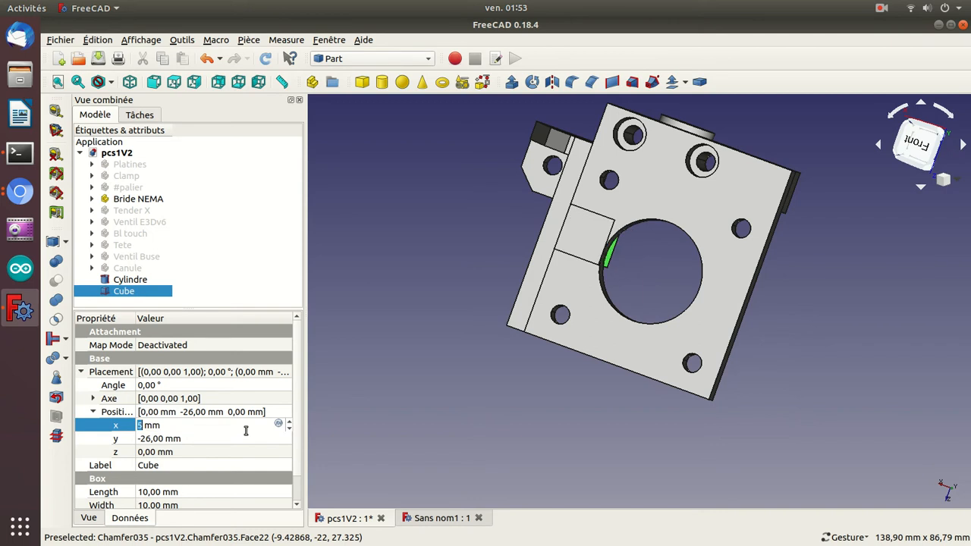
# Move the cube along z to 18.5 mm, towards the edge of the bracket's plate.
pyautogui.click(176, 451)
pyautogui.scroll(18, 176, 452)
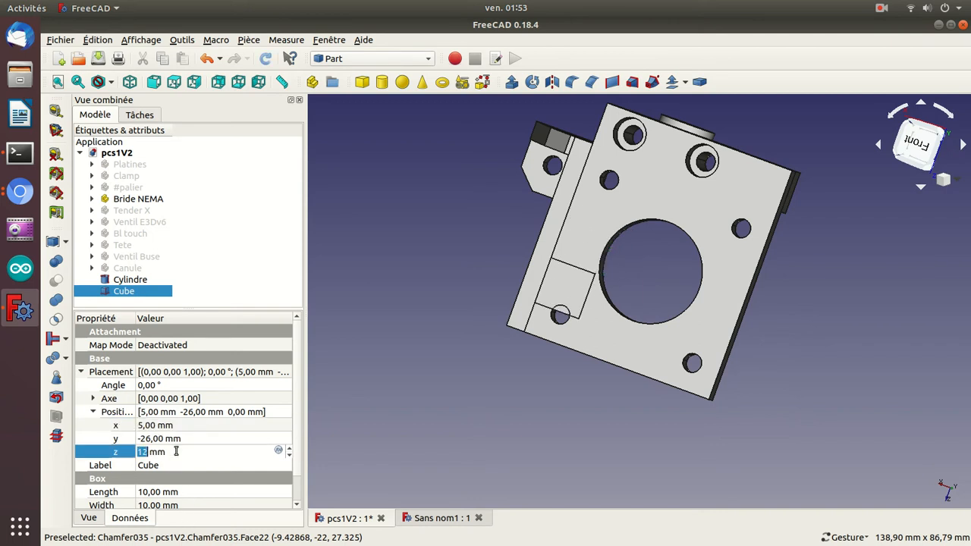
pyautogui.scroll(1, 176, 451)
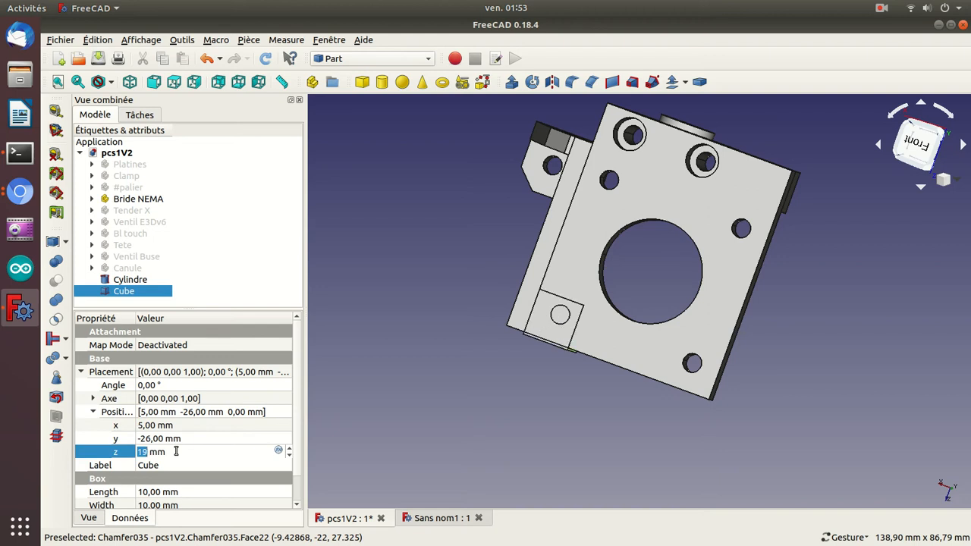
pyautogui.scroll(-1, 176, 451)
pyautogui.click(176, 452)
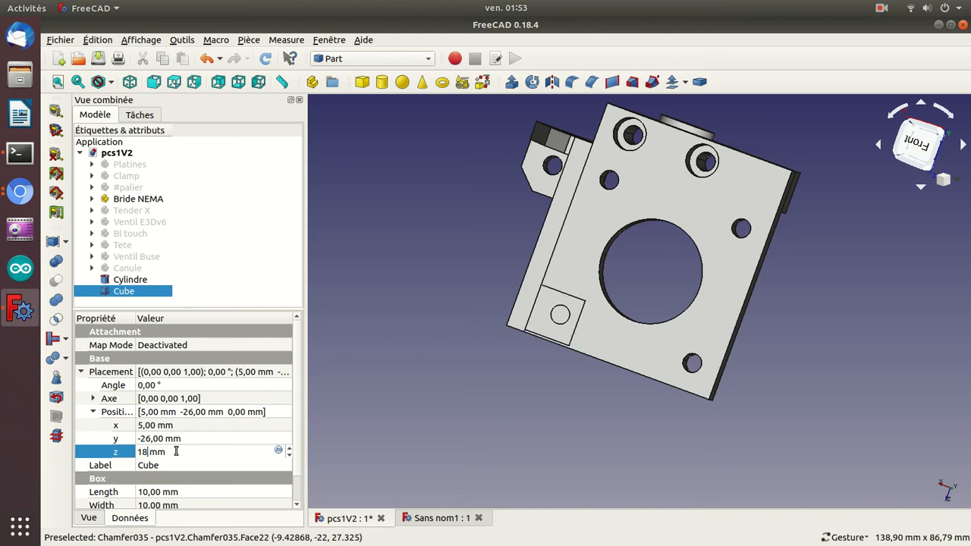
pyautogui.write('.5')
pyautogui.press('Return')
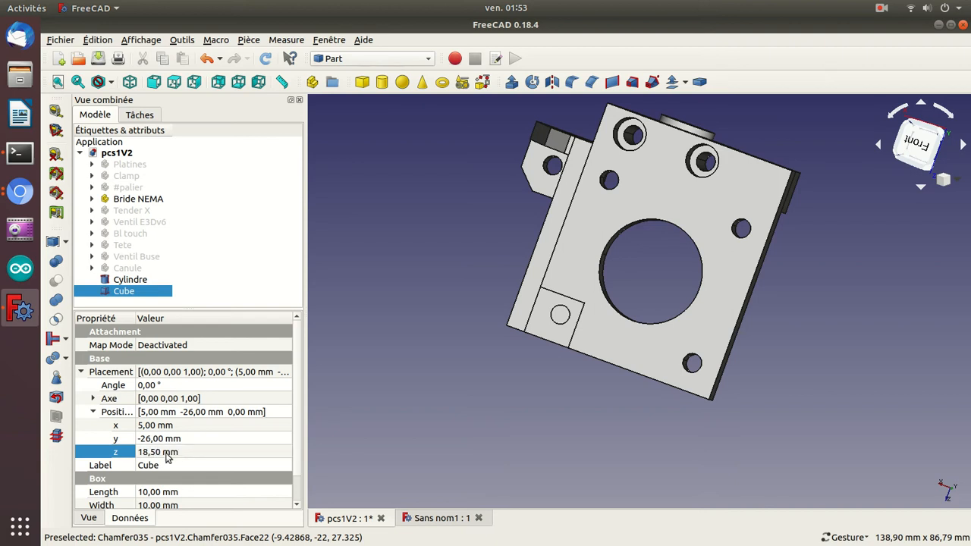
# Keep the cube's y position at -26 mm and set its x position to 9 mm.
pyautogui.click(162, 438)
pyautogui.scroll(1, 161, 439)
pyautogui.scroll(-1, 161, 438)
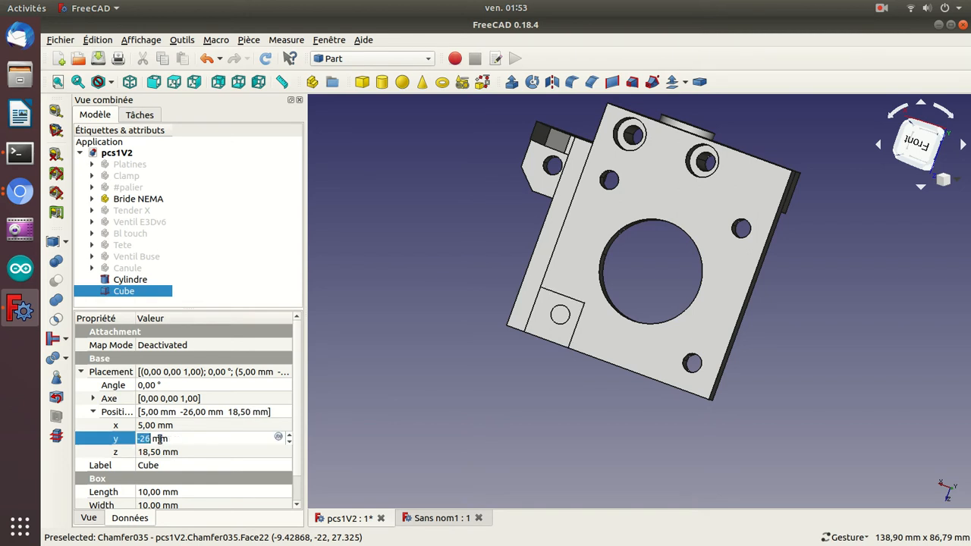
pyautogui.click(153, 426)
pyautogui.scroll(4, 153, 427)
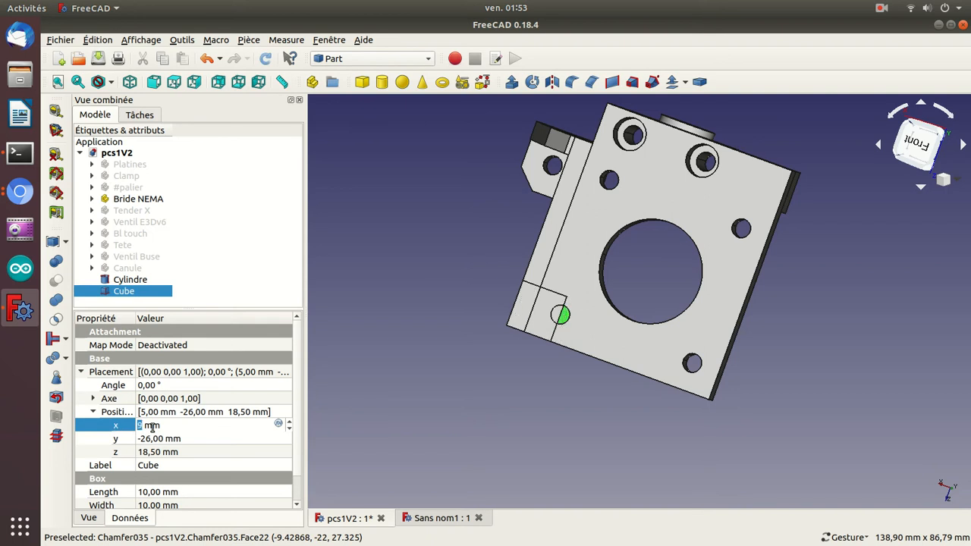
pyautogui.press('Return')
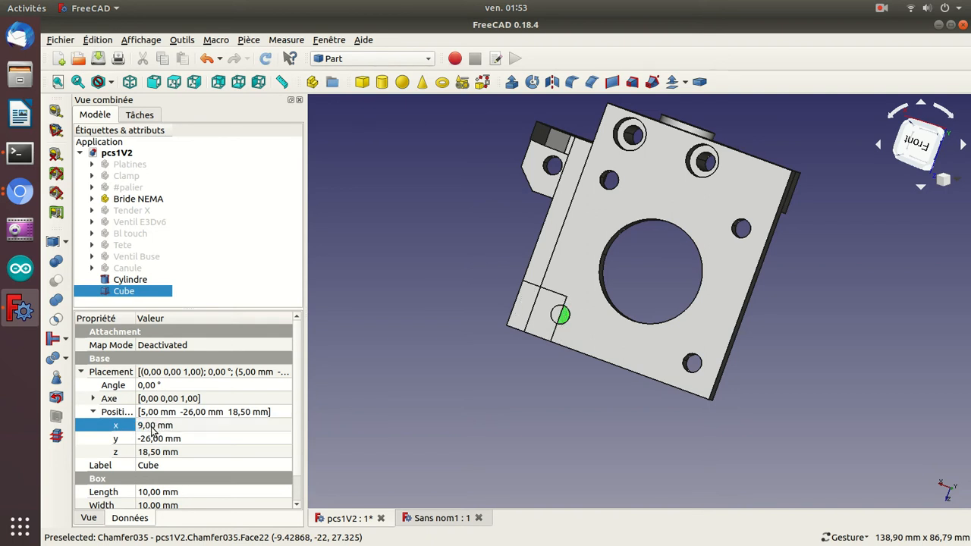
# Lengthen the cube to 39 mm, and view it against the bracket's plate.
pyautogui.moveTo(505, 359); pyautogui.dragTo(570, 228)
pyautogui.moveTo(297, 439); pyautogui.dragTo(298, 463)
pyautogui.click(196, 464)
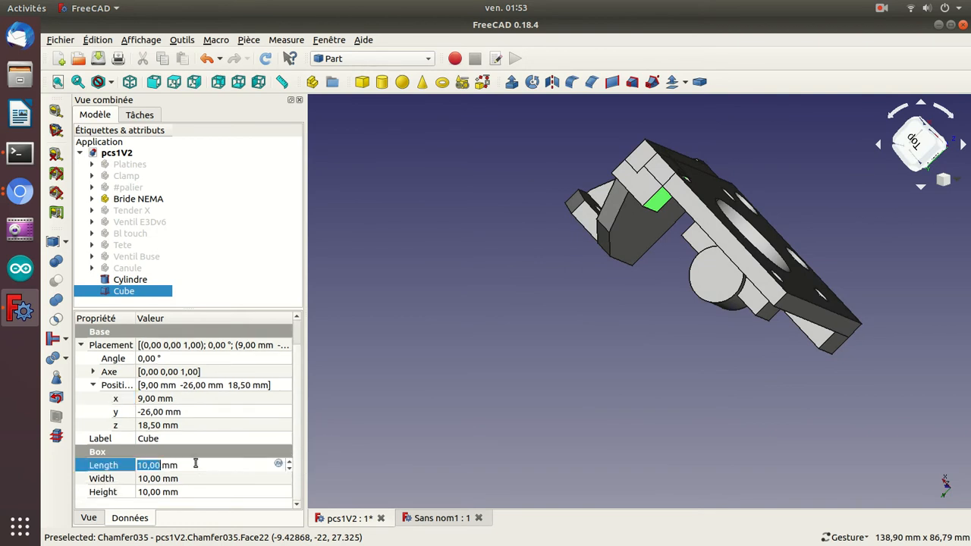
pyautogui.scroll(1, 196, 463)
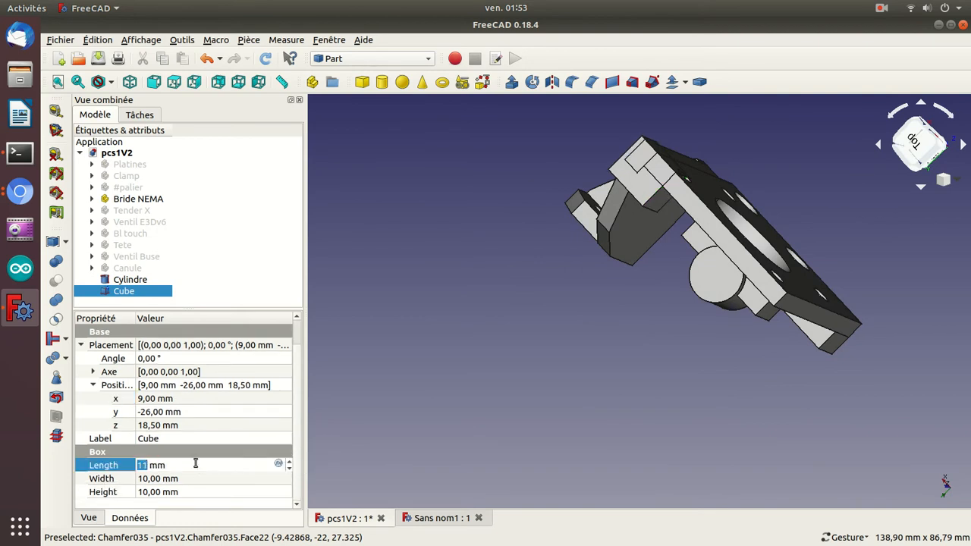
pyautogui.scroll(19, 195, 464)
pyautogui.scroll(2, 195, 464)
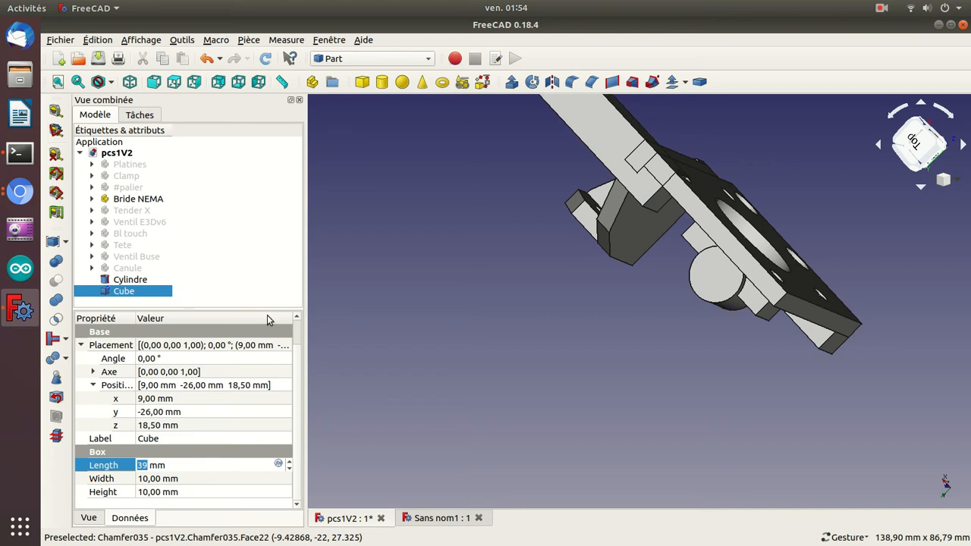
pyautogui.moveTo(395, 237); pyautogui.dragTo(439, 316)
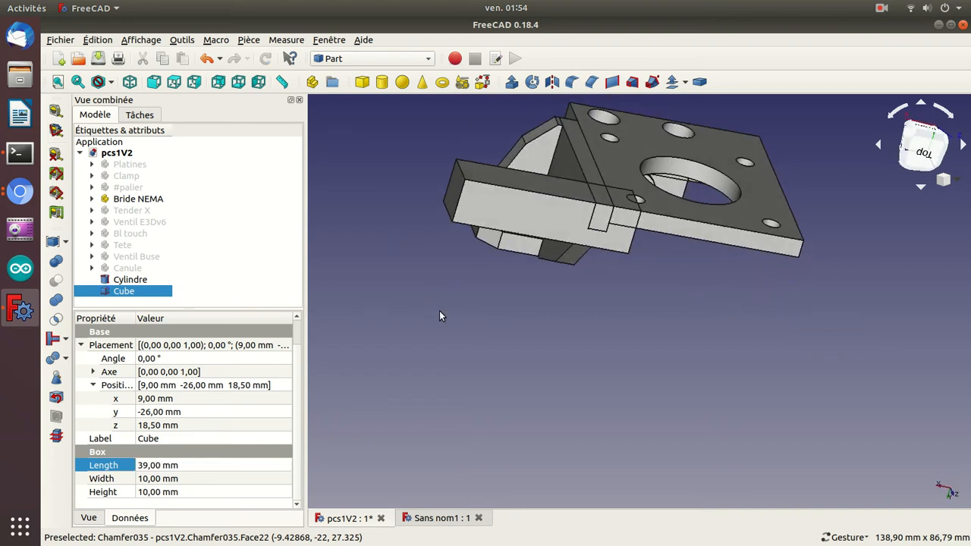
# Shift the cube along the plate's edge by setting its x position to -27 mm.
pyautogui.click(150, 400)
pyautogui.scroll(-11, 149, 400)
pyautogui.scroll(-19, 150, 400)
pyautogui.scroll(-6, 149, 400)
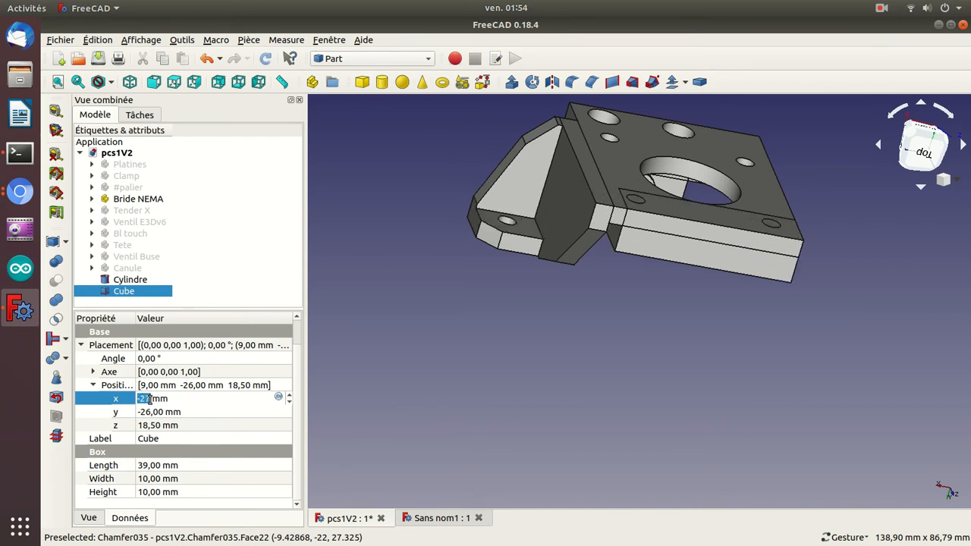
pyautogui.press('Return')
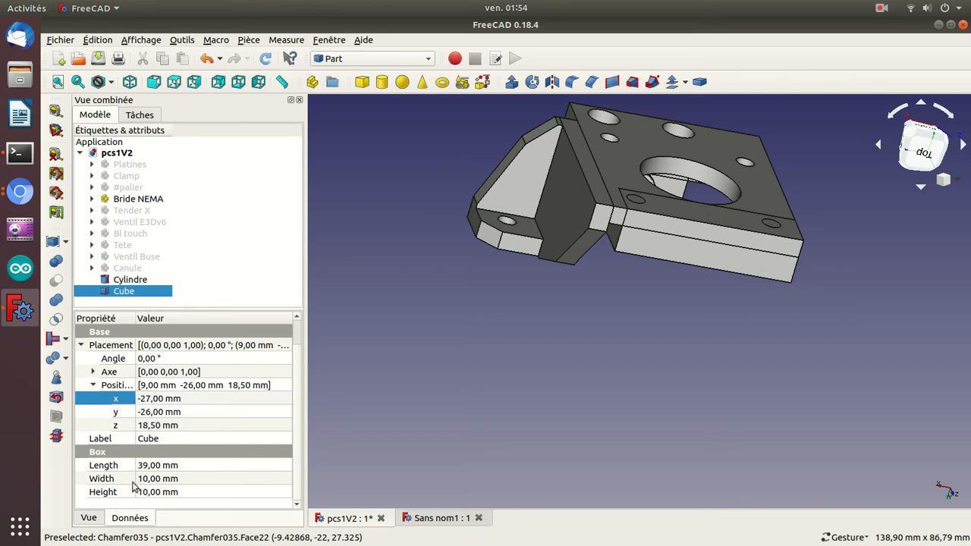
# Set the cube's length to 46 mm.
pyautogui.click(161, 465)
pyautogui.scroll(7, 162, 465)
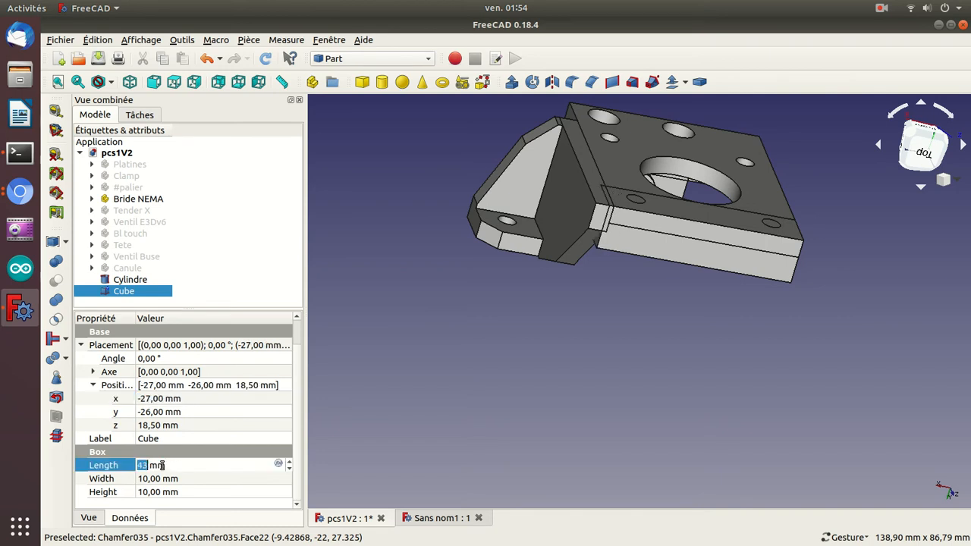
pyautogui.press('Return')
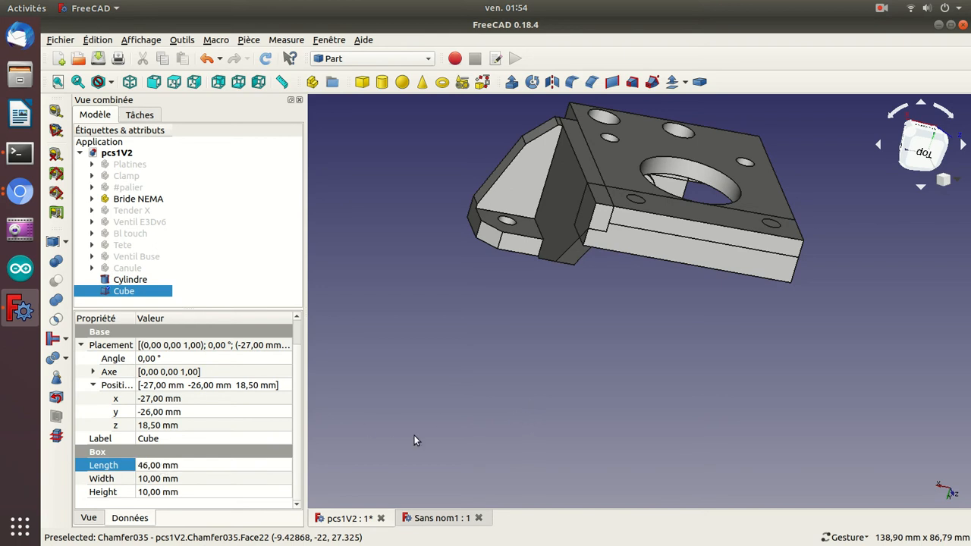
# Set the cube's height to 46 mm.
pyautogui.moveTo(532, 395); pyautogui.dragTo(590, 180)
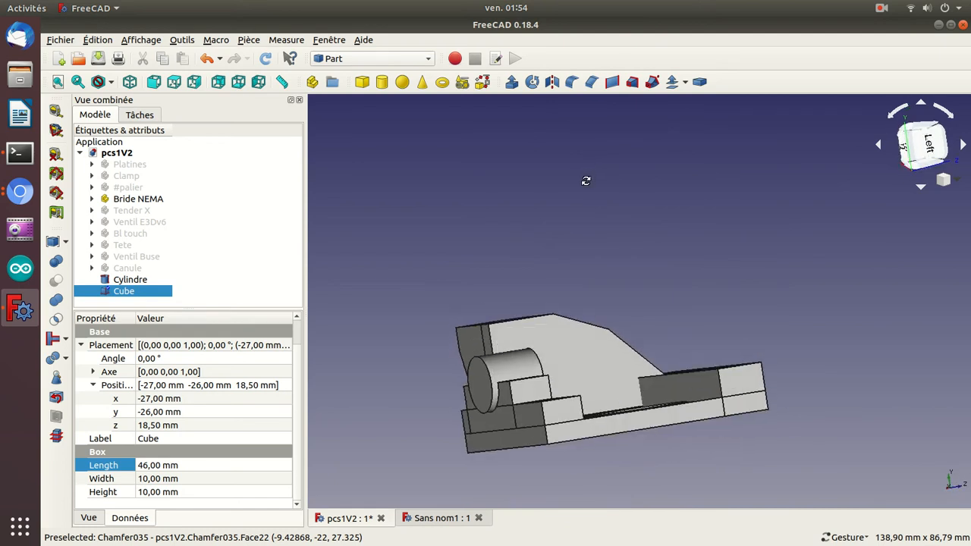
pyautogui.click(152, 491)
pyautogui.scroll(-1, 153, 492)
pyautogui.scroll(1, 152, 491)
pyautogui.scroll(20, 153, 492)
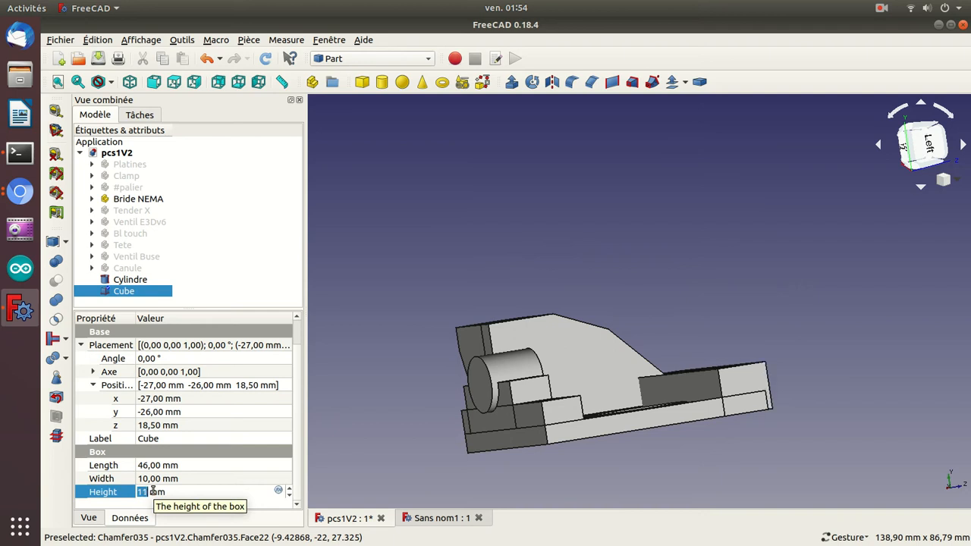
pyautogui.scroll(10, 152, 491)
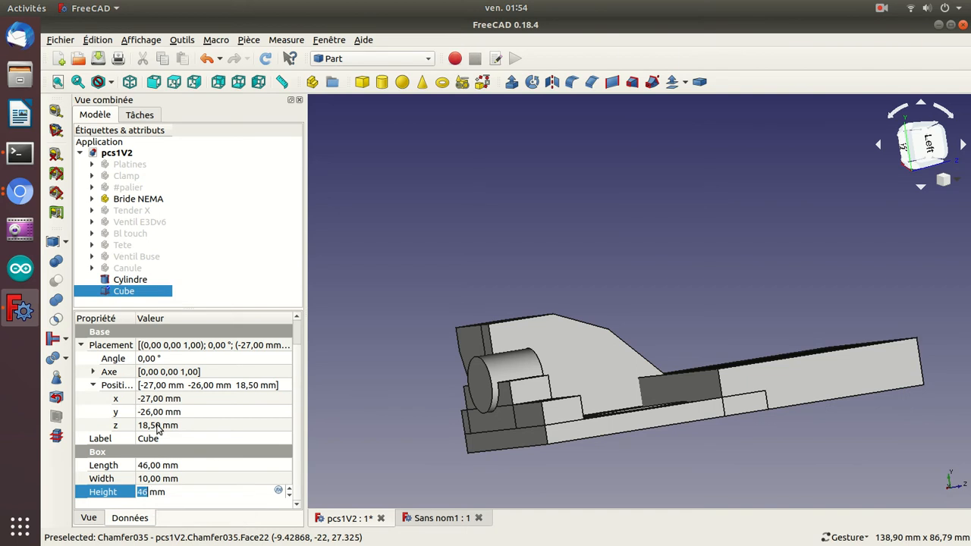
# Set the cube's z position to -22.5 mm to shift it back over the bracket's plate.
pyautogui.click(156, 425)
pyautogui.scroll(-4, 157, 425)
pyautogui.scroll(-20, 157, 425)
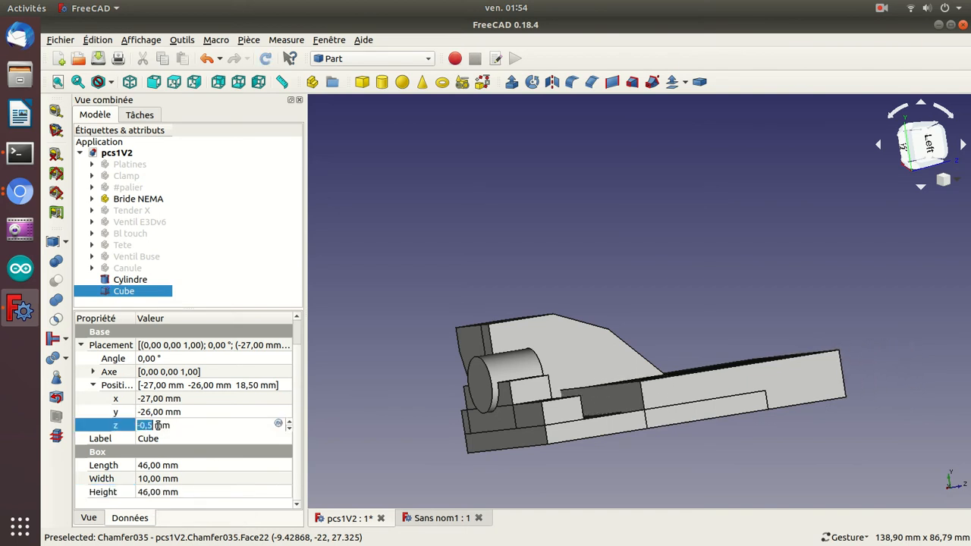
pyautogui.scroll(-3, 157, 425)
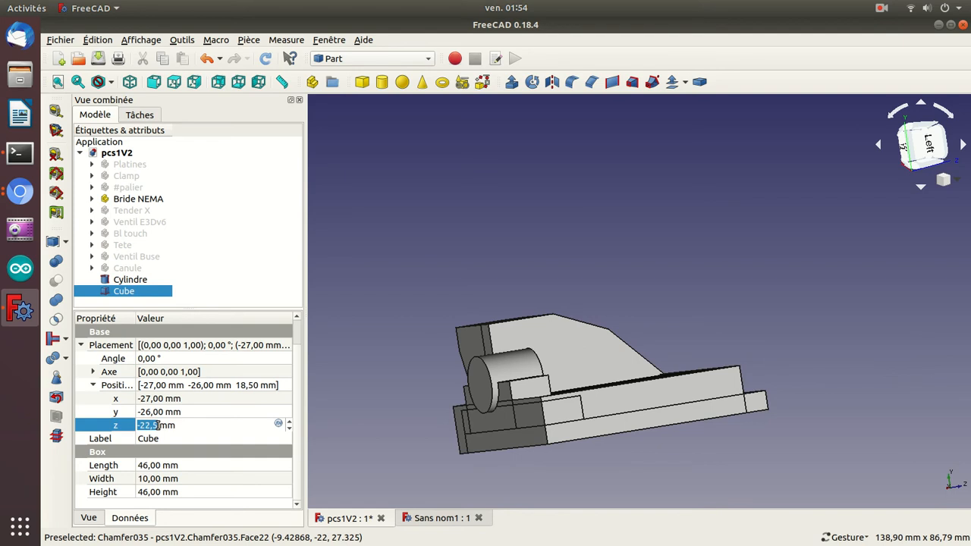
# Reduce the cube's width to 9 mm.
pyautogui.click(172, 478)
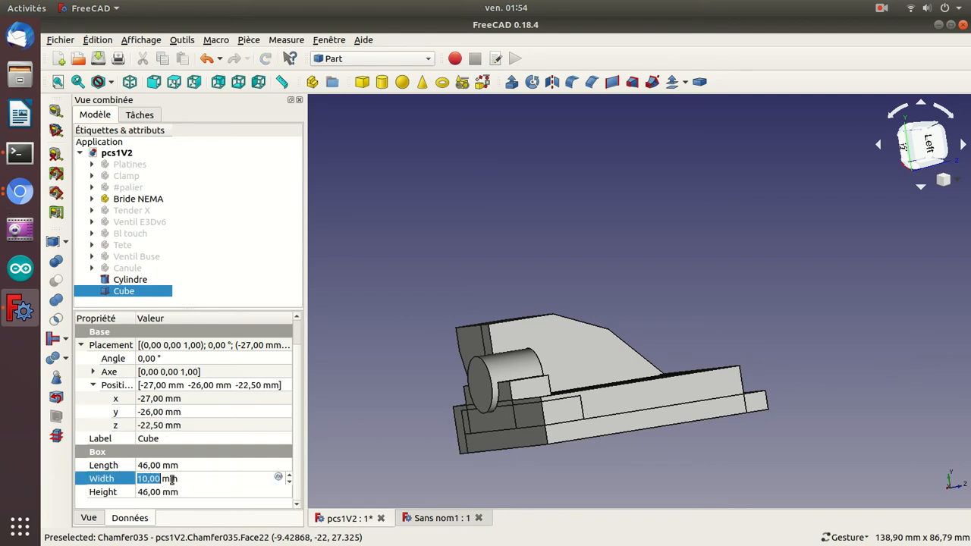
pyautogui.scroll(-1, 172, 479)
pyautogui.press('Return')
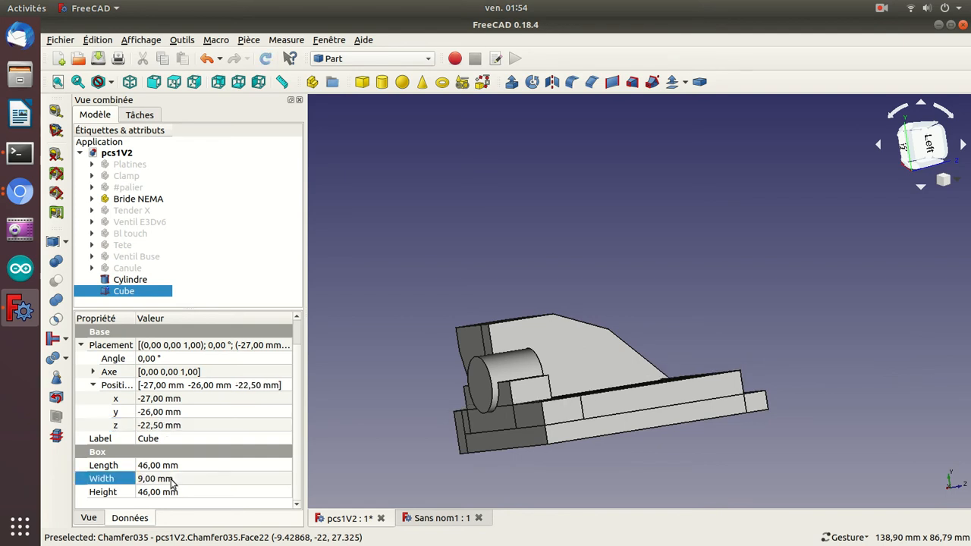
# Increase the cube's height to 51 mm so it spans the bracket's plate.
pyautogui.click(175, 492)
pyautogui.press('Return')
pyautogui.moveTo(892, 341); pyautogui.dragTo(830, 353)
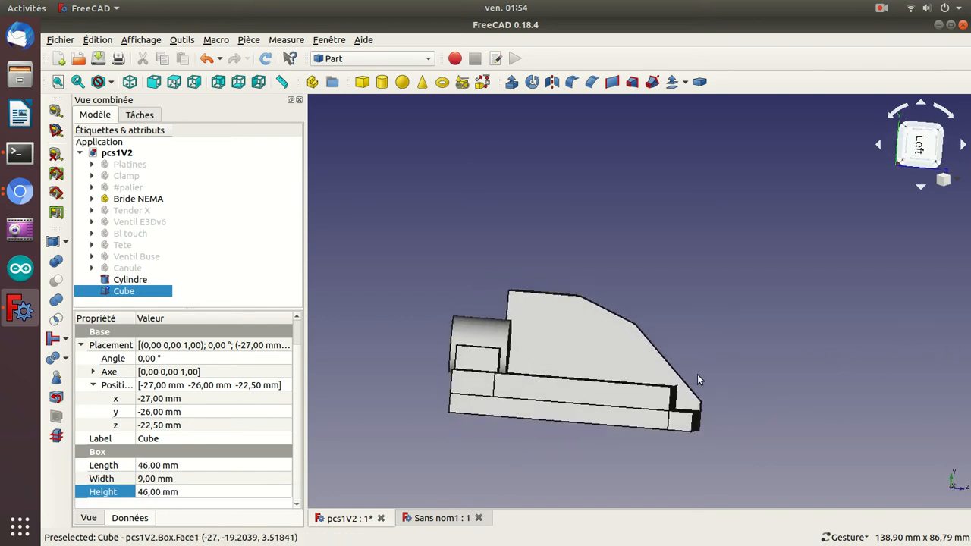
pyautogui.click(223, 493)
pyautogui.scroll(5, 223, 493)
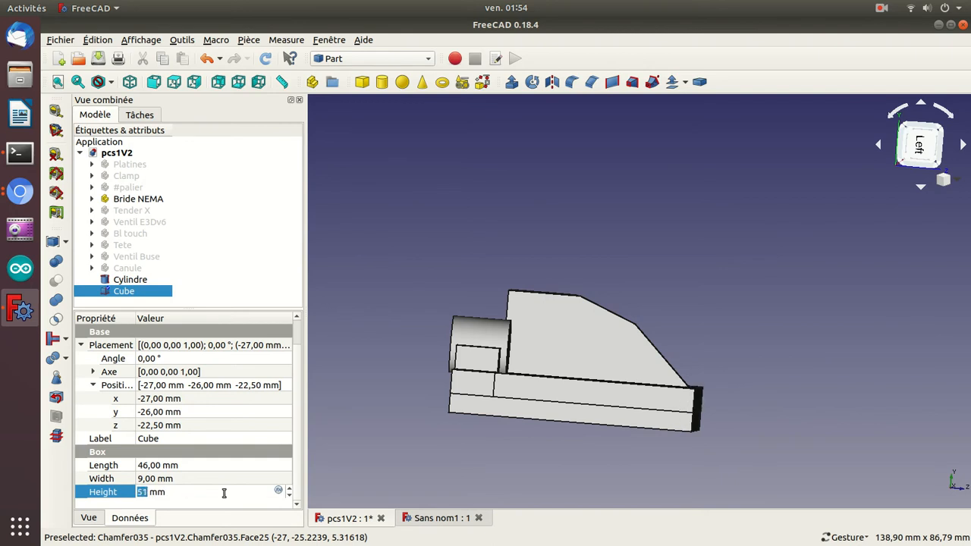
pyautogui.press('Return')
# Cut the cylinder out of the cube, and hide the Bride NEMA bracket to isolate the result.
pyautogui.moveTo(366, 326); pyautogui.dragTo(648, 378)
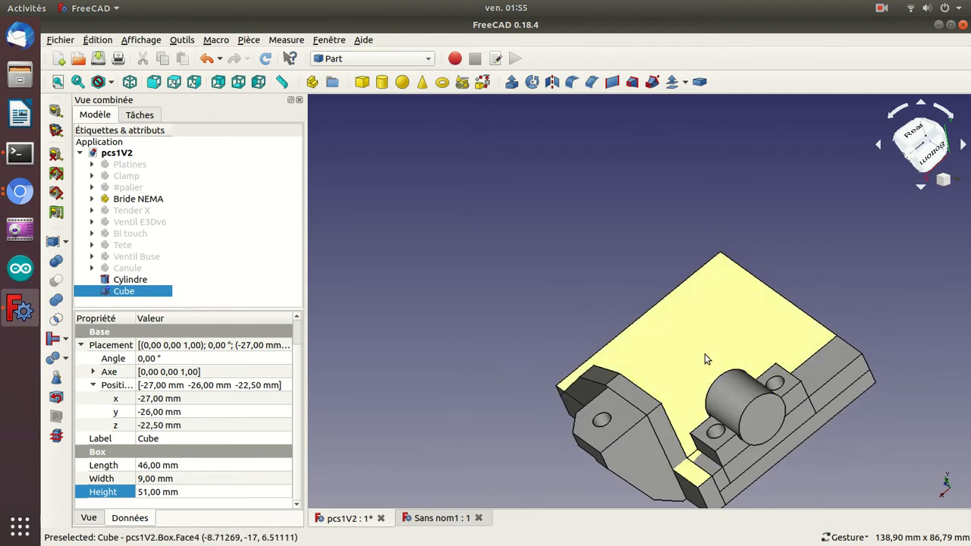
pyautogui.moveTo(440, 416); pyautogui.dragTo(472, 268)
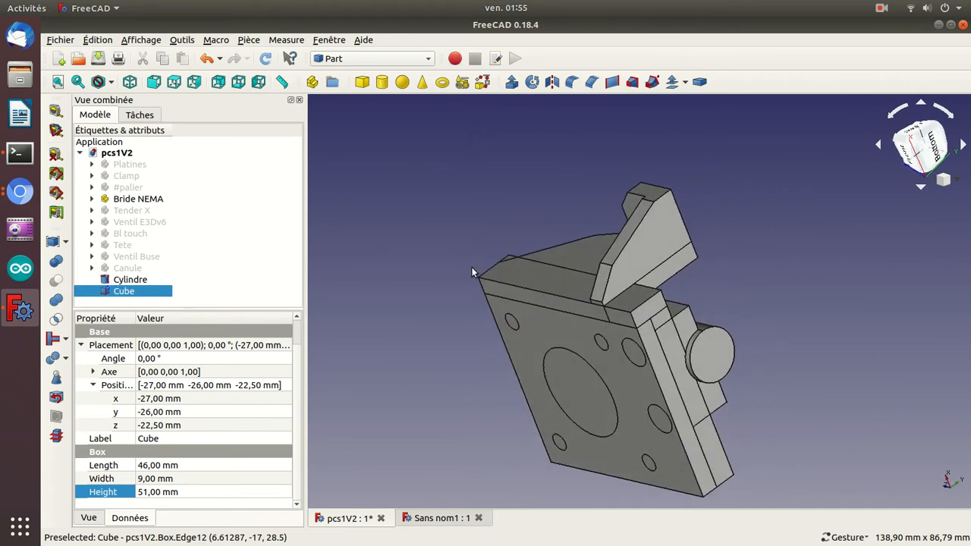
pyautogui.moveTo(402, 233); pyautogui.dragTo(728, 343)
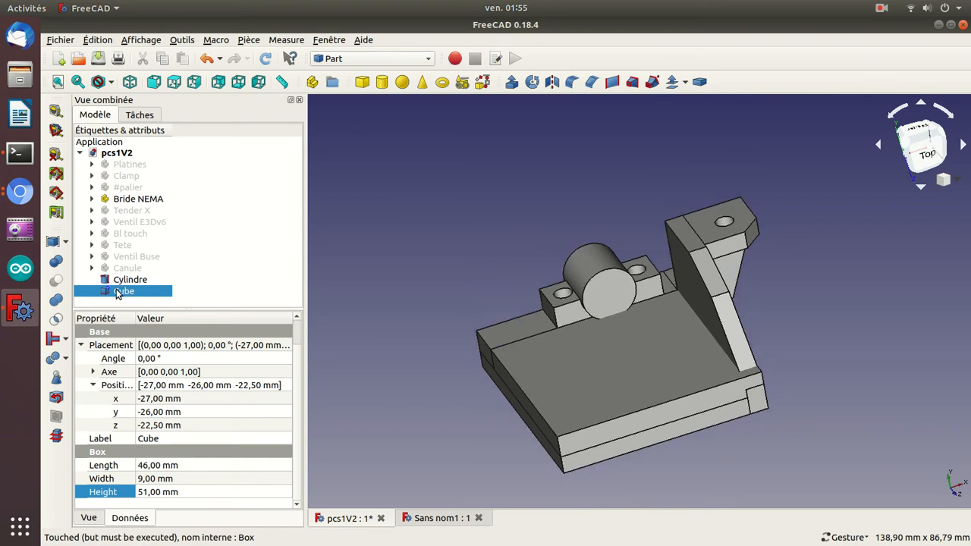
pyautogui.press('Up')
pyautogui.press('Down')
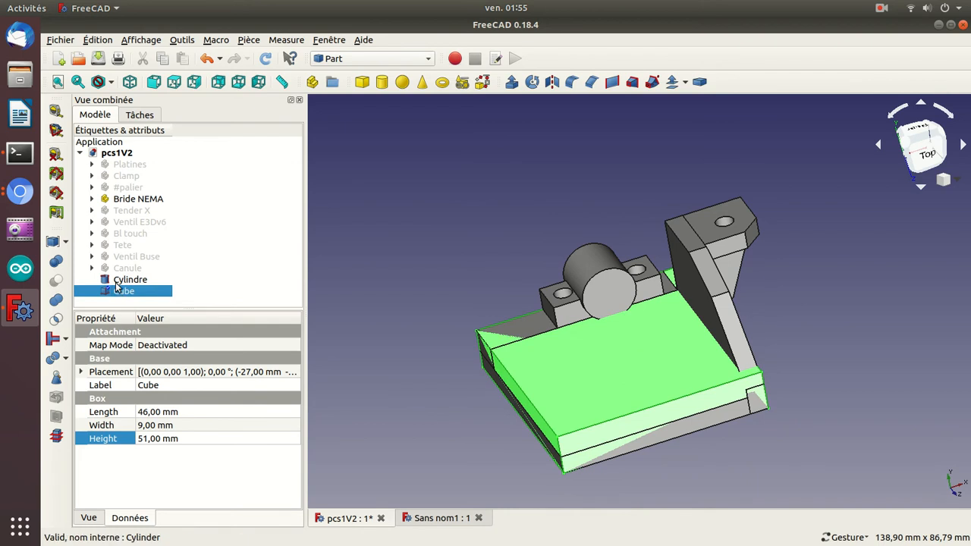
pyautogui.keyDown('ctrl'); pyautogui.click(129, 280); pyautogui.keyUp('ctrl')
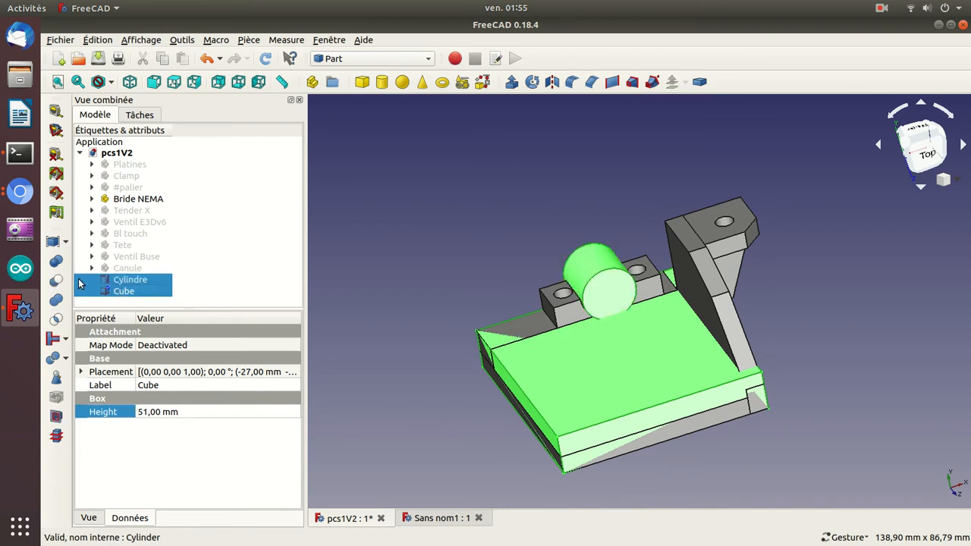
pyautogui.click(55, 281)
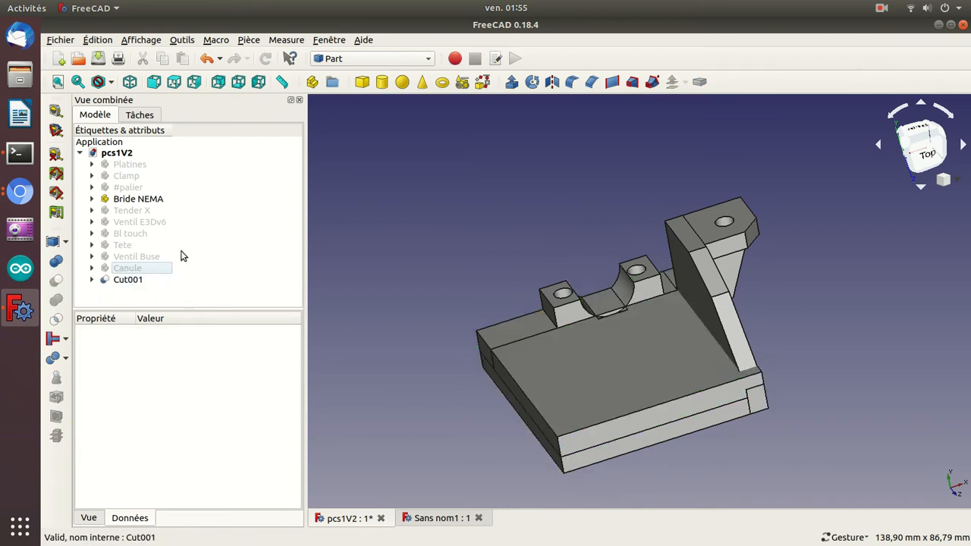
pyautogui.click(130, 201)
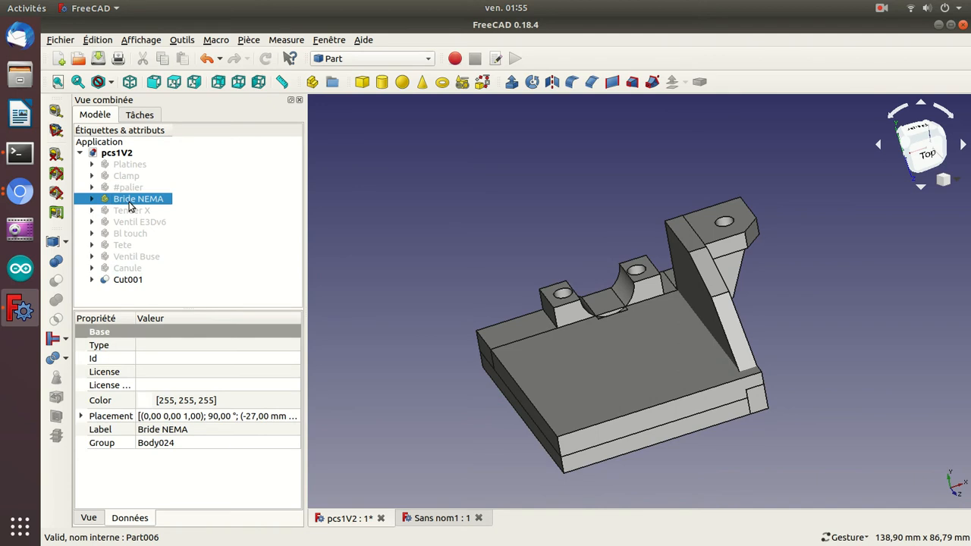
pyautogui.press('space')
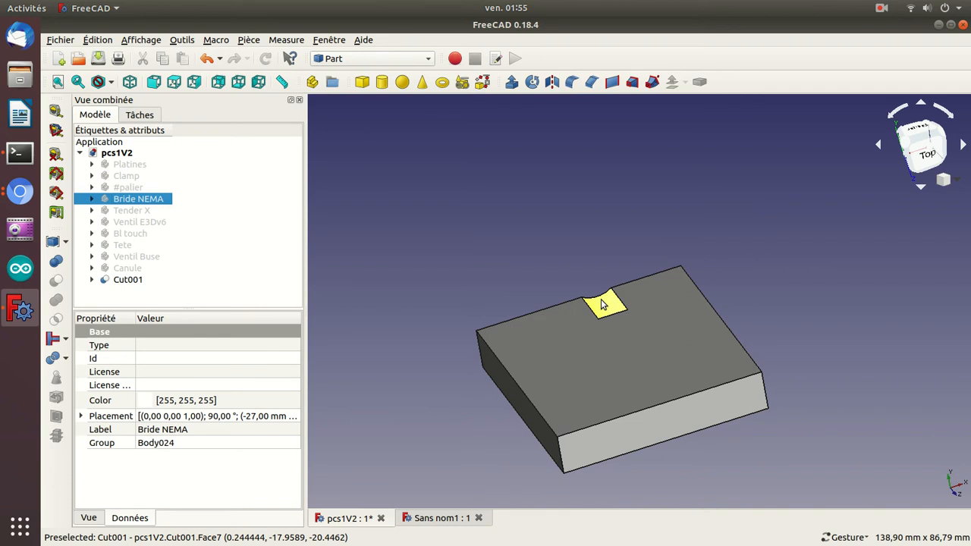
# Undo the Boolean cut and show the Bride NEMA bracket again.
pyautogui.hotkey('ctrl', 'z')
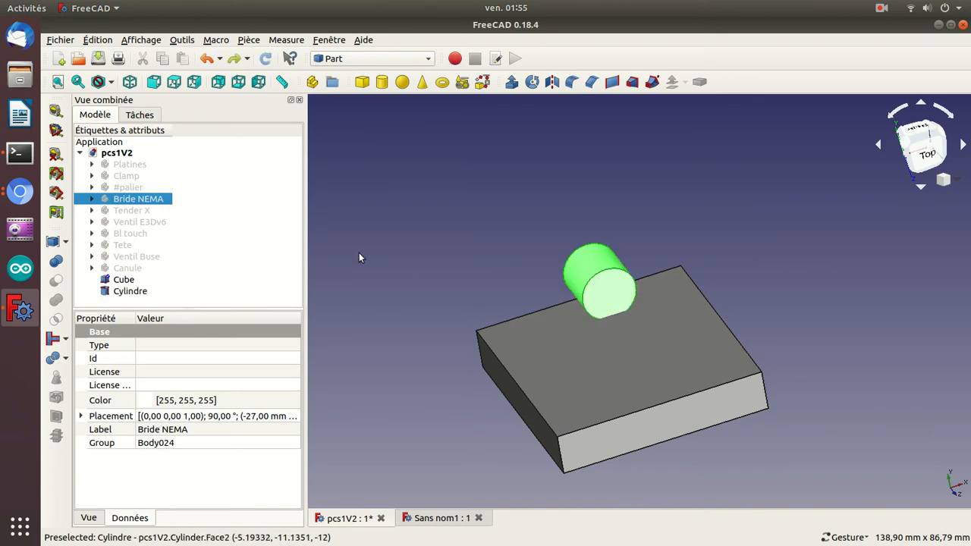
pyautogui.press('space')
# Duplicate the cube in the same document by copying and pasting it.
pyautogui.moveTo(362, 257); pyautogui.dragTo(531, 249)
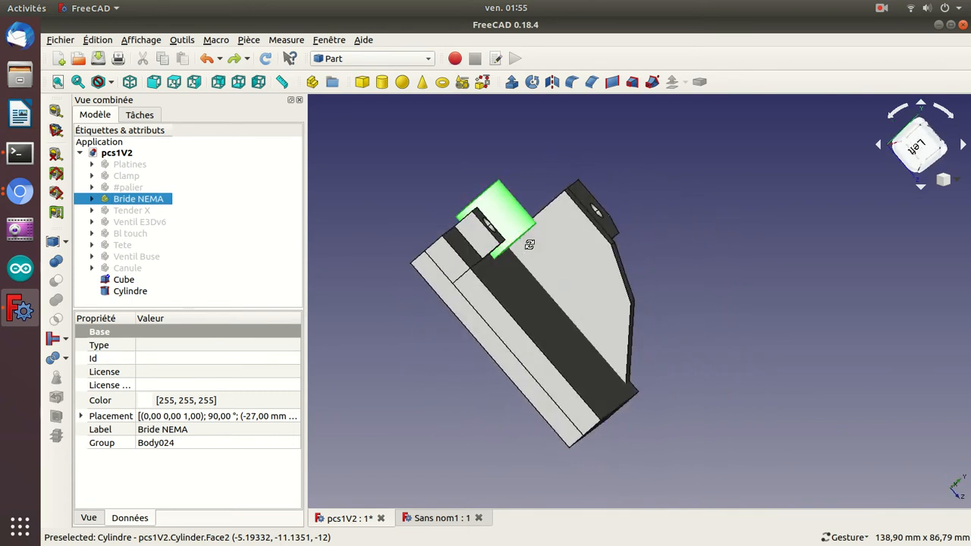
pyautogui.click(120, 280)
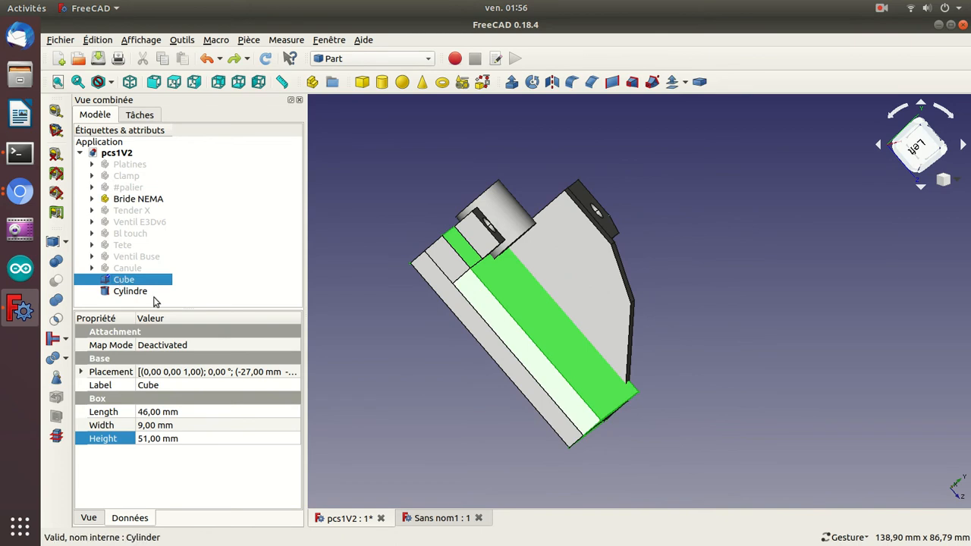
pyautogui.hotkey('ctrl', 'c')
pyautogui.hotkey('ctrl', 'v')
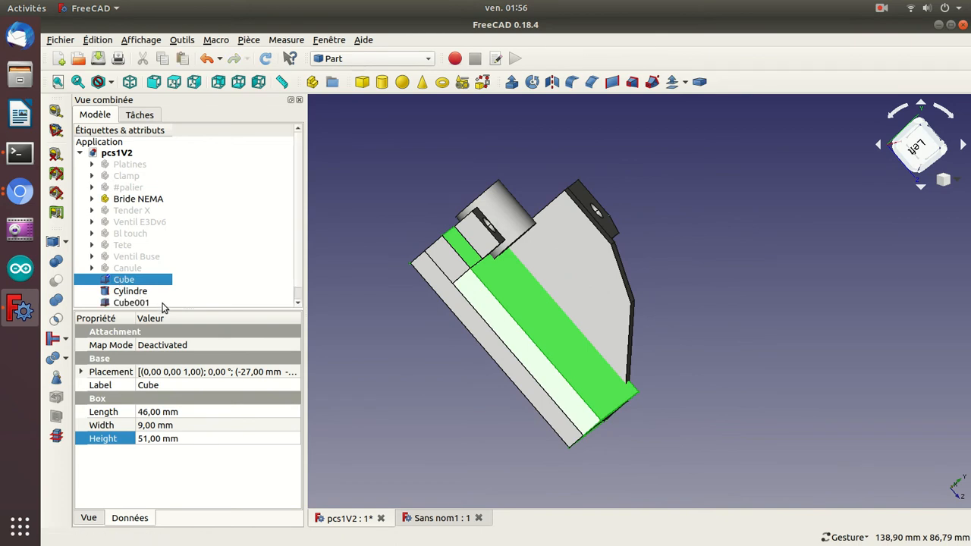
# Offset the duplicate cube from the original by setting its z position to -13.5 mm.
pyautogui.click(162, 303)
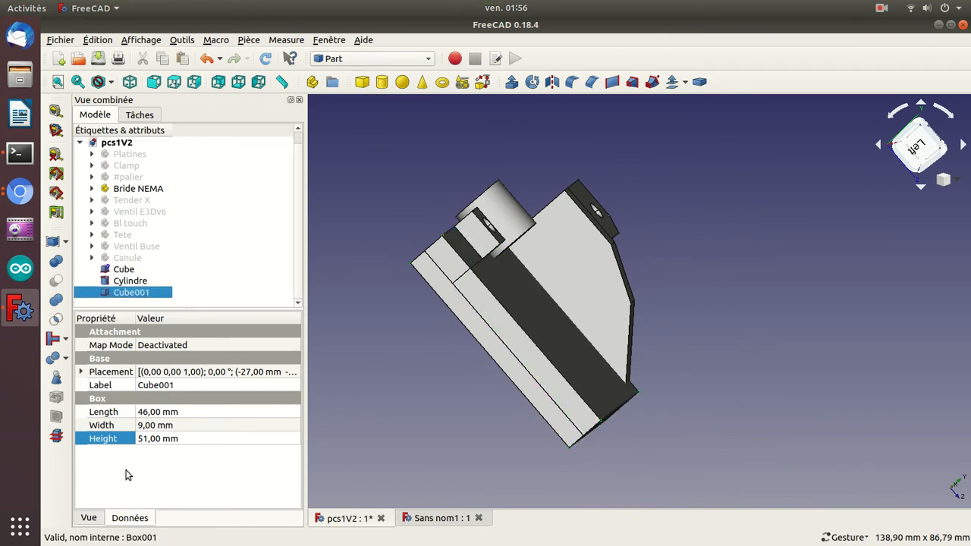
pyautogui.click(157, 412)
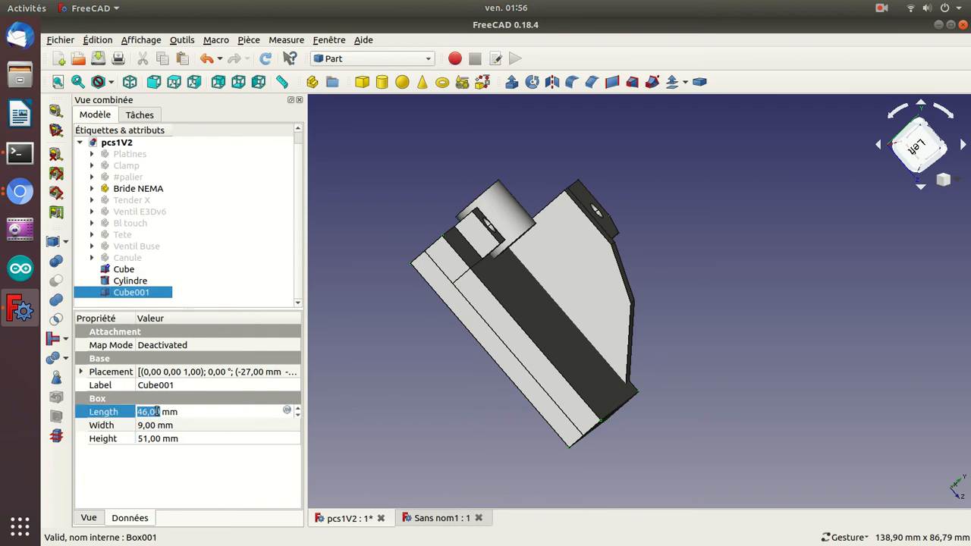
pyautogui.moveTo(391, 384); pyautogui.dragTo(489, 362)
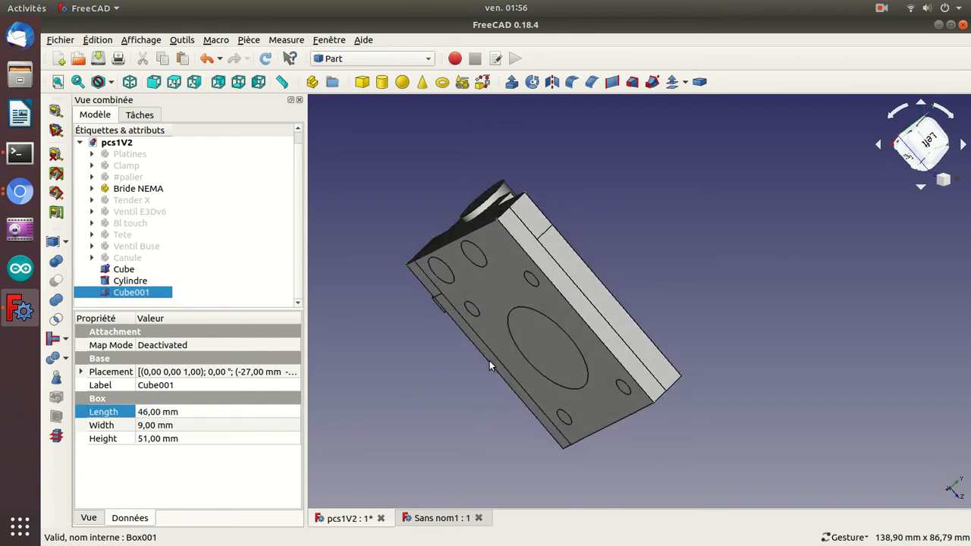
pyautogui.click(80, 372)
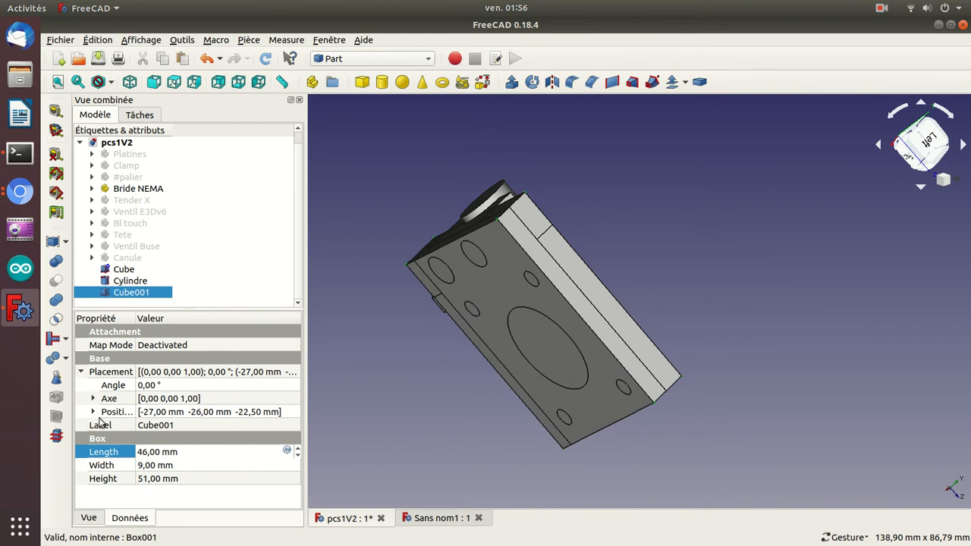
pyautogui.click(92, 412)
pyautogui.click(147, 451)
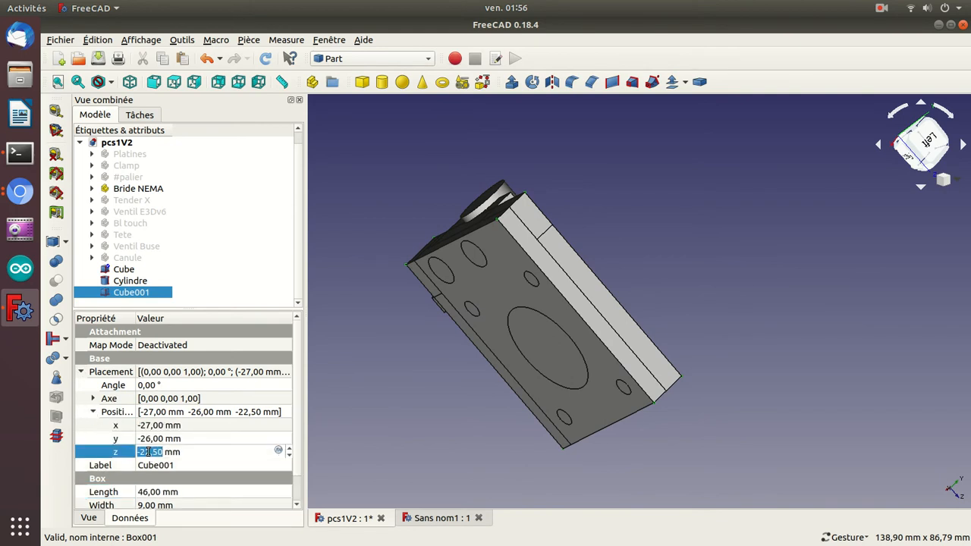
pyautogui.scroll(1, 149, 452)
pyautogui.scroll(10, 148, 451)
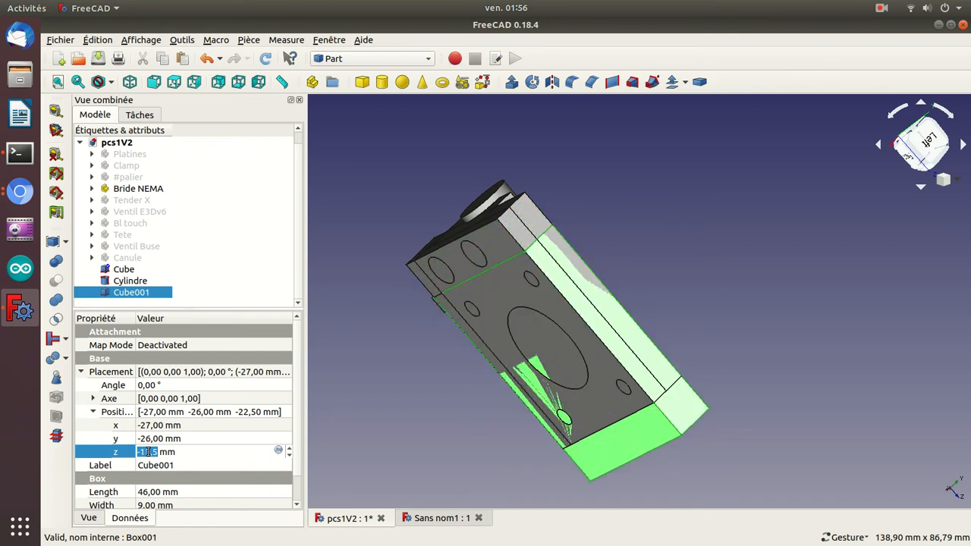
# Reduce the duplicate cube's height to 42 mm so it ends flush with the original cube.
pyautogui.moveTo(822, 286); pyautogui.dragTo(727, 318)
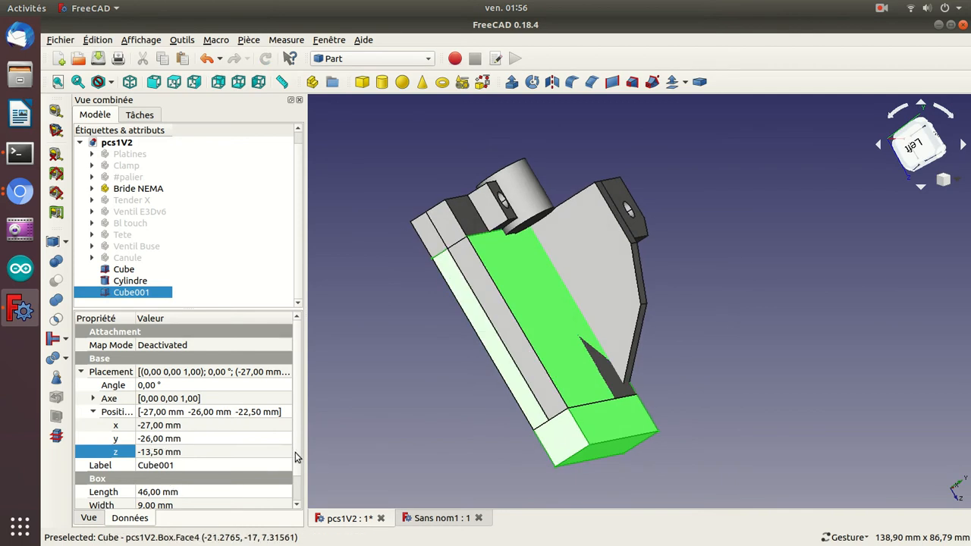
pyautogui.scroll(-1, 300, 462)
pyautogui.click(233, 491)
pyautogui.press('Down')
pyautogui.press('Down')
pyautogui.press('Down')
pyautogui.press('Down')
pyautogui.press('Down')
pyautogui.press('Down')
pyautogui.press('Down')
pyautogui.press('Down')
pyautogui.press('Down')
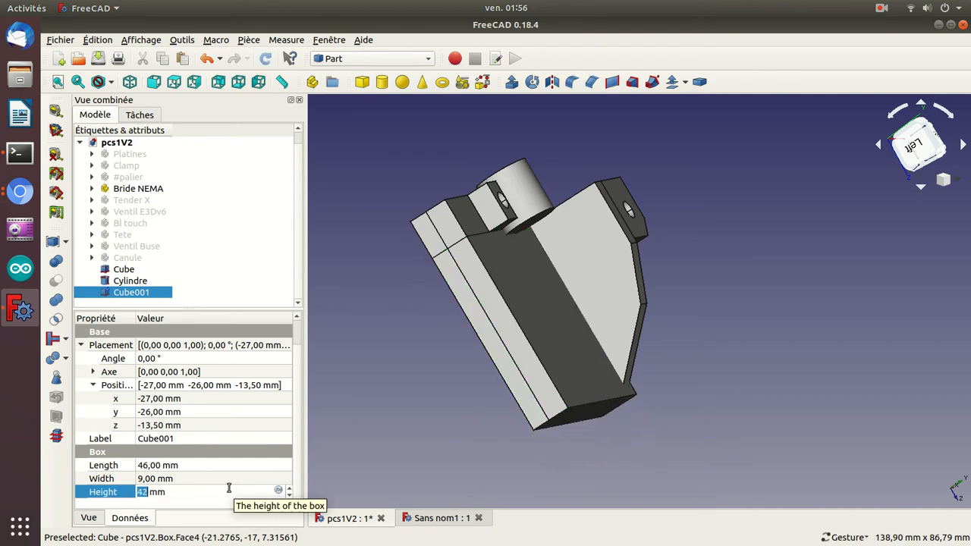
# Reduce the duplicate cube's width to 5 mm.
pyautogui.click(223, 479)
pyautogui.press('Up')
pyautogui.press('Down')
pyautogui.press('Down')
pyautogui.press('Down')
pyautogui.press('Down')
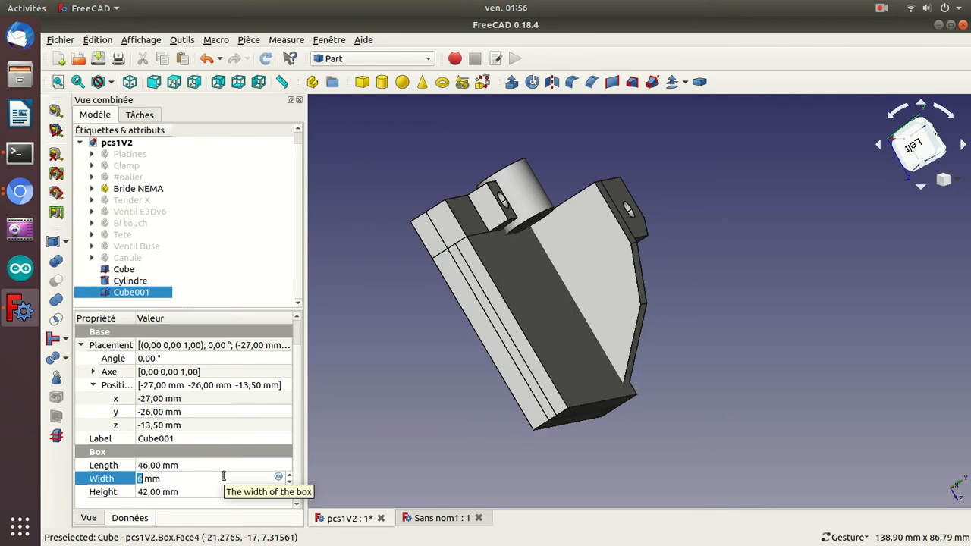
pyautogui.press('Down')
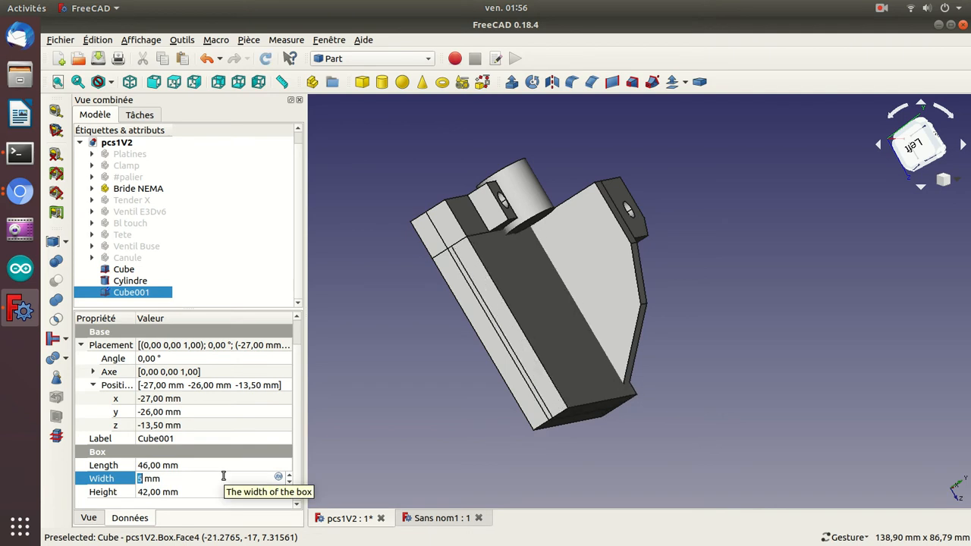
# Set the duplicate cube's y position to -22 mm.
pyautogui.click(176, 411)
pyautogui.press('Up')
pyautogui.press('Up')
pyautogui.press('Up')
pyautogui.press('Up')
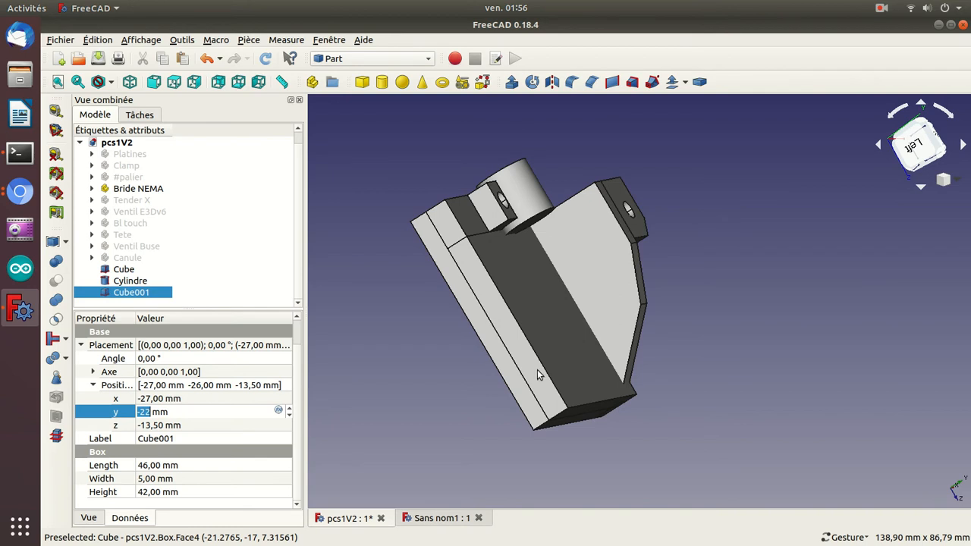
# Reduce the duplicate cube's length to 42 mm.
pyautogui.moveTo(769, 376); pyautogui.dragTo(605, 326)
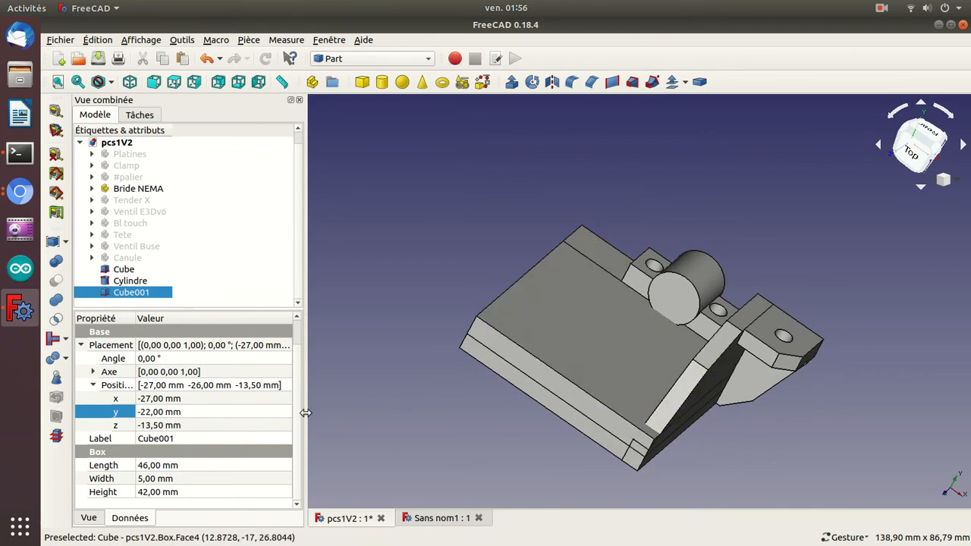
pyautogui.click(153, 465)
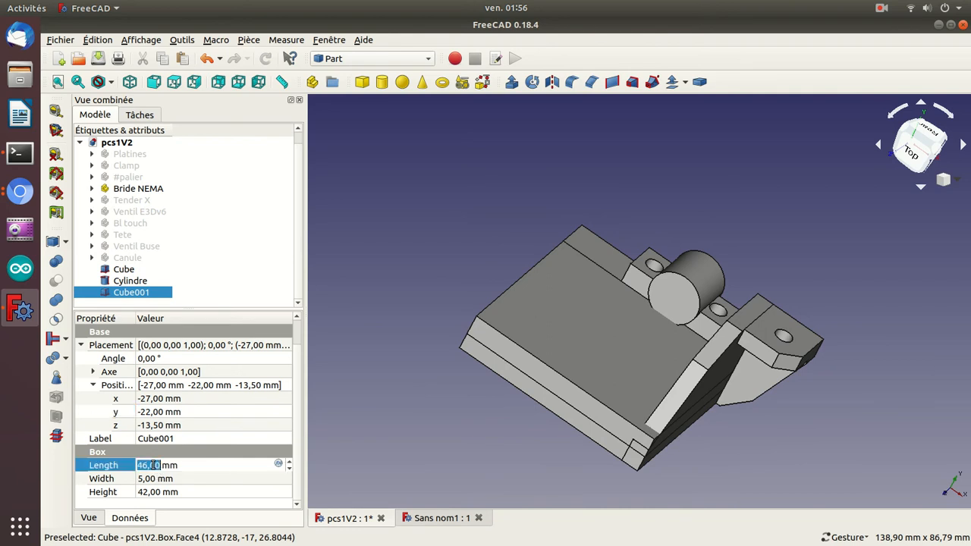
pyautogui.write('43')
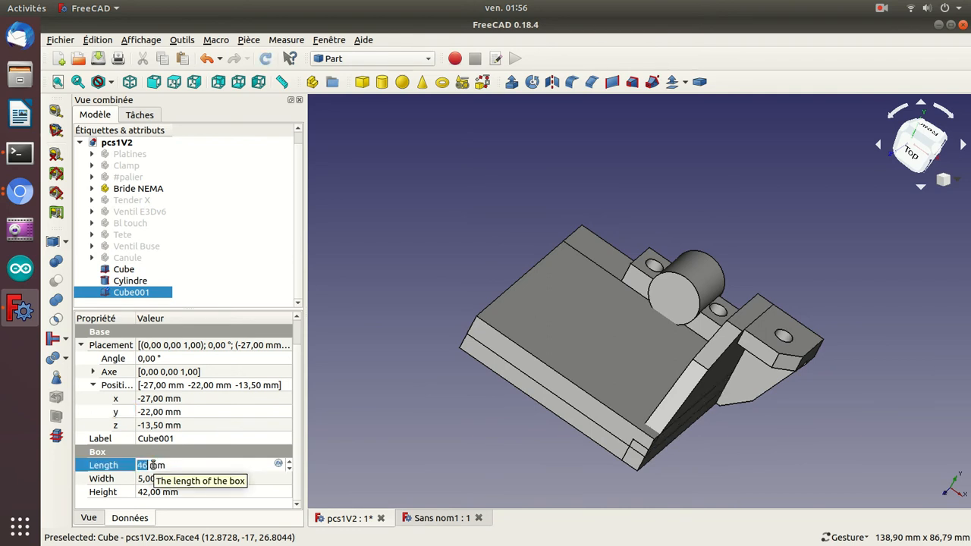
pyautogui.press('Down')
pyautogui.press('Return')
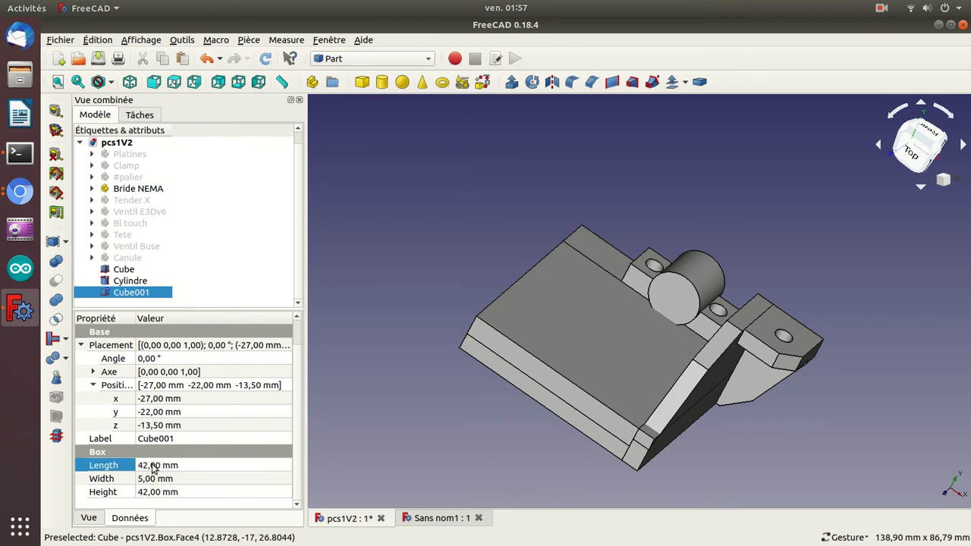
# Cut the smaller duplicate cube from the original cube with a Boolean subtraction.
pyautogui.click(121, 270)
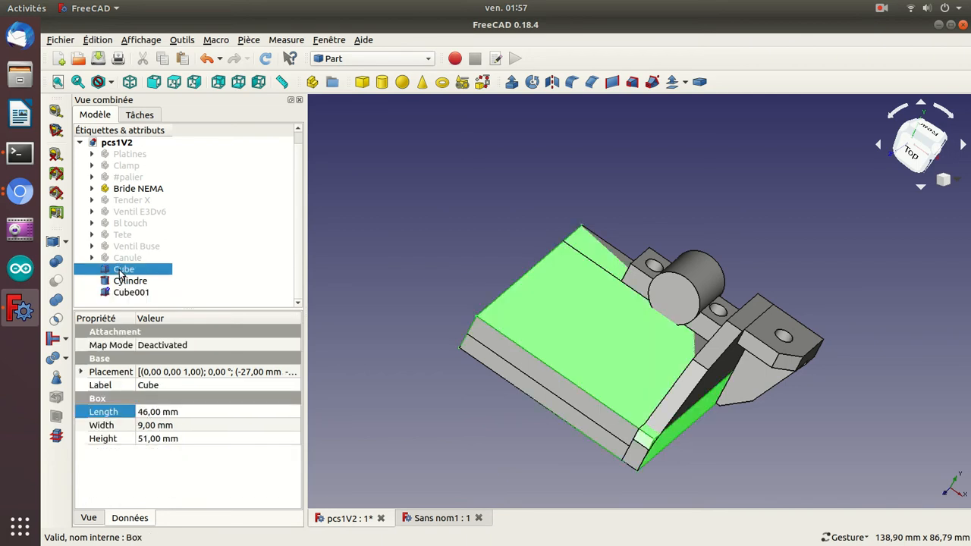
pyautogui.keyDown('ctrl'); pyautogui.click(122, 293); pyautogui.keyUp('ctrl')
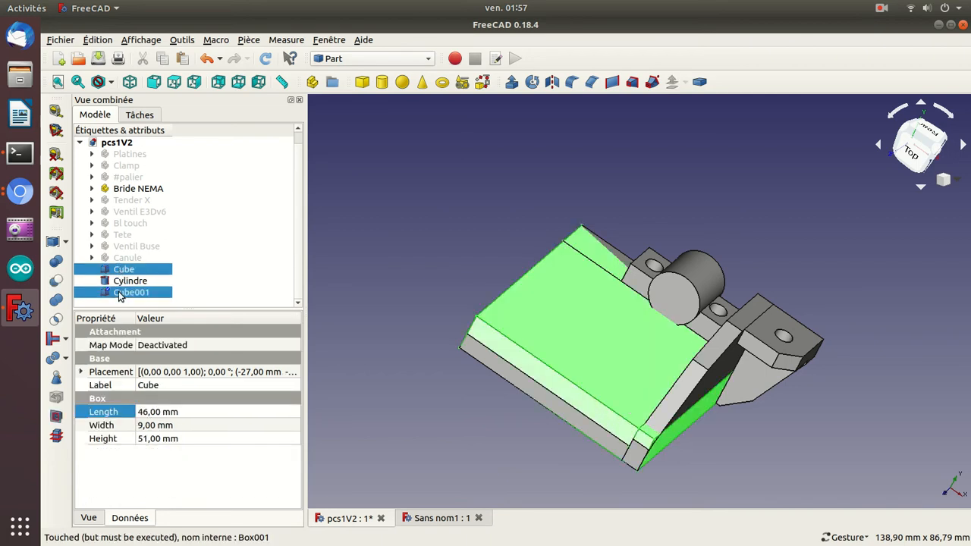
pyautogui.click(56, 281)
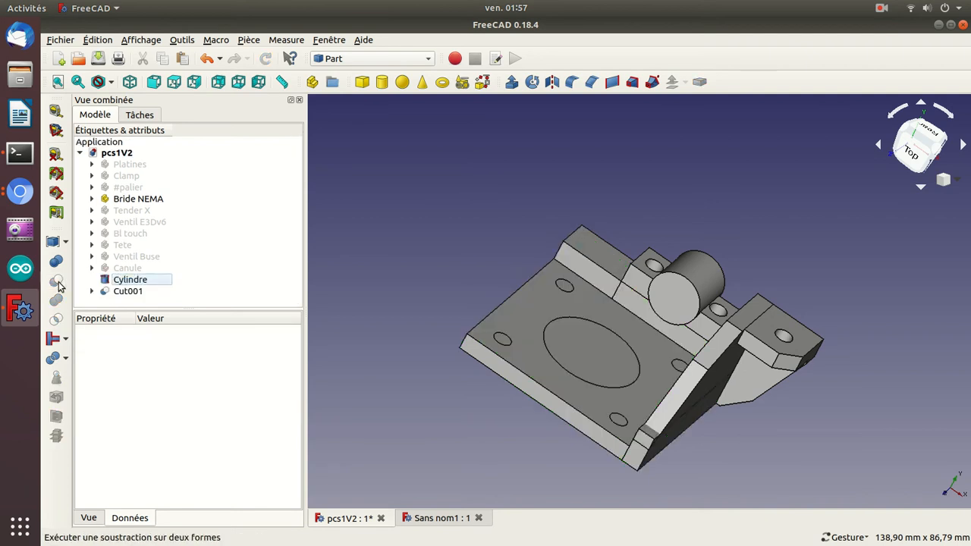
# Add a new cube primitive to the model and select it for editing.
pyautogui.moveTo(478, 252); pyautogui.dragTo(329, 195)
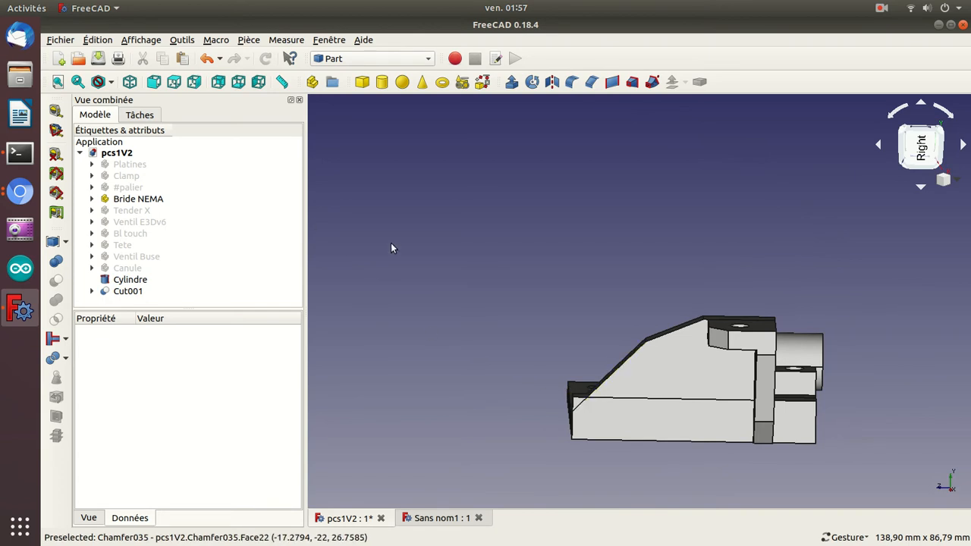
pyautogui.click(362, 82)
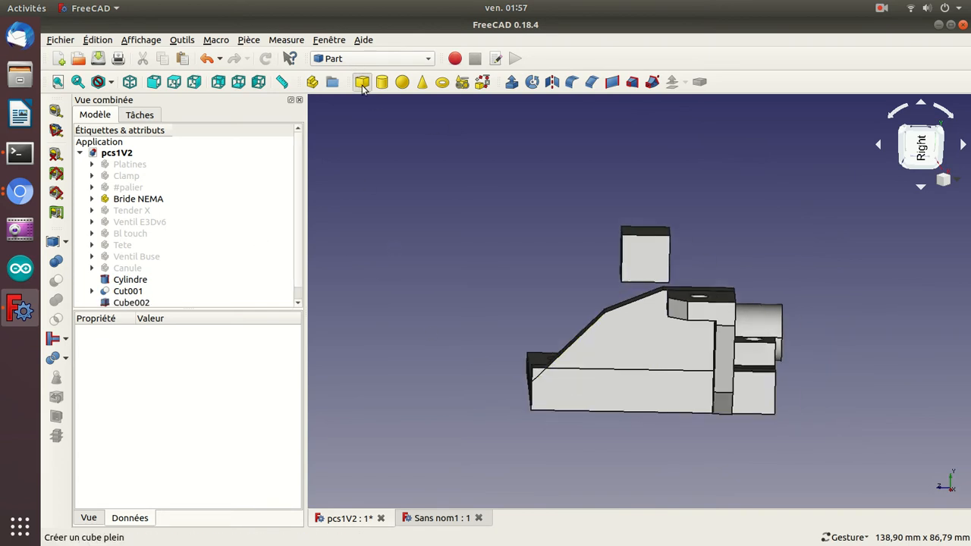
pyautogui.click(114, 302)
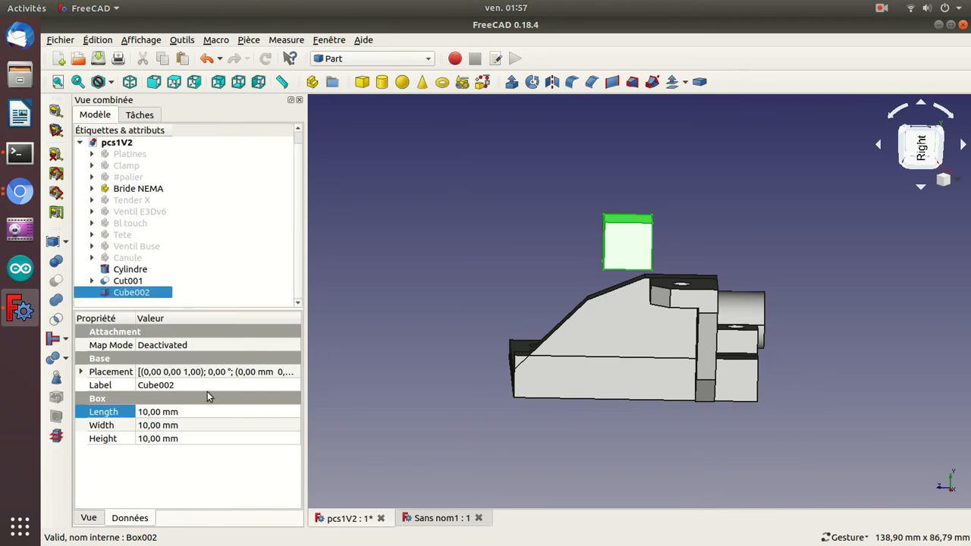
# Set the new cube's placement rotation angle to 45°.
pyautogui.click(82, 372)
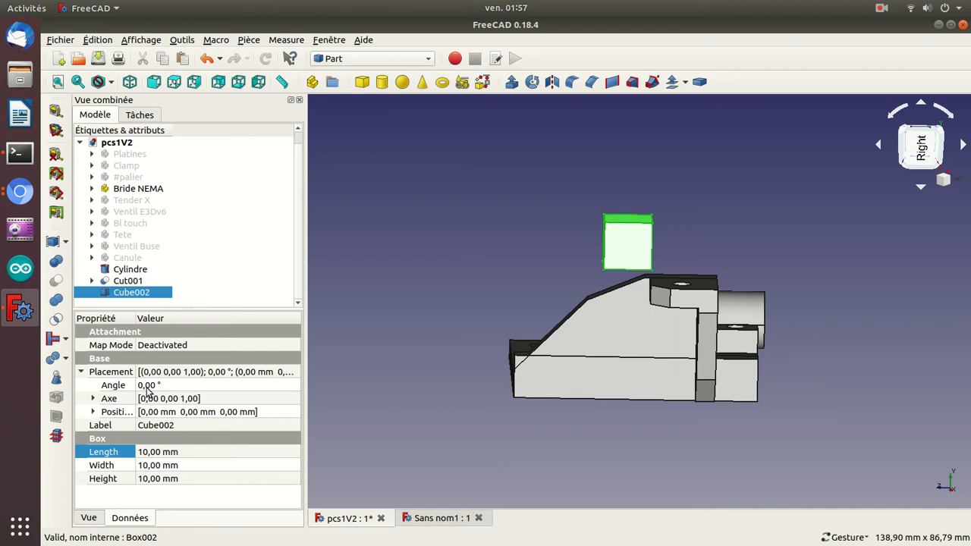
pyautogui.click(94, 399)
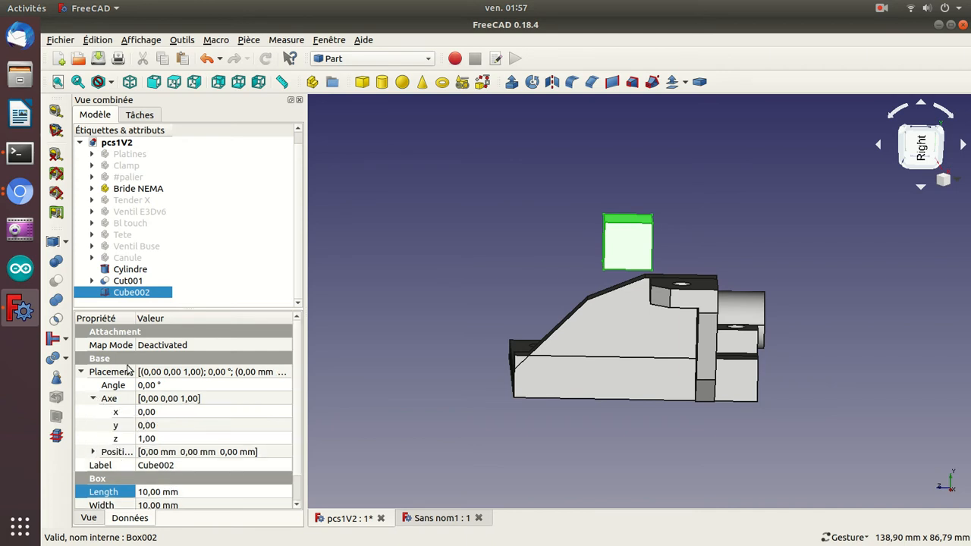
pyautogui.click(150, 386)
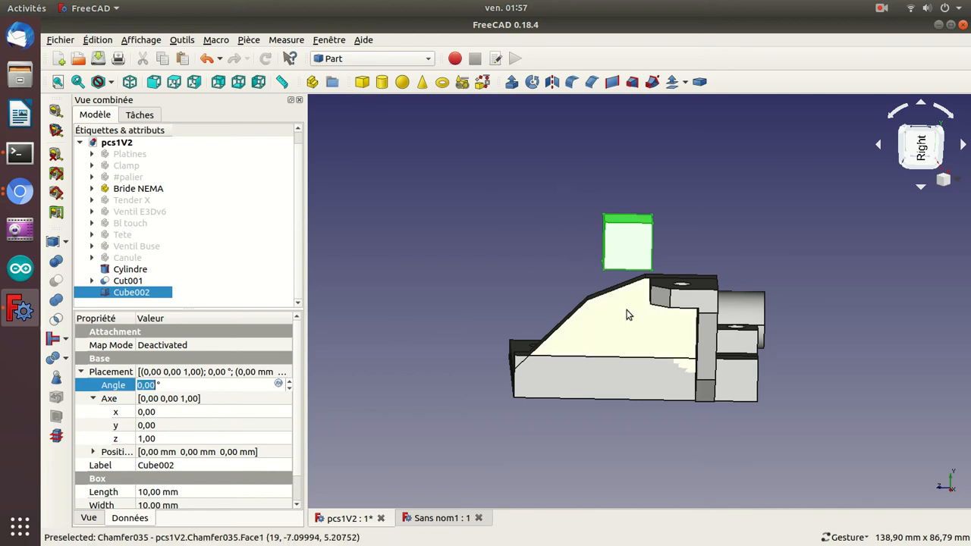
pyautogui.press('Up')
pyautogui.press('Up')
pyautogui.press('Up')
pyautogui.press('Up')
pyautogui.press('Up')
pyautogui.press('Up')
pyautogui.press('Up')
pyautogui.press('Up')
pyautogui.press('Up')
pyautogui.press('Up')
pyautogui.press('Up')
pyautogui.press('Up')
pyautogui.press('Up')
pyautogui.press('Up')
pyautogui.press('Up')
pyautogui.press('Up')
pyautogui.press('Up')
pyautogui.press('Up')
pyautogui.press('Up')
pyautogui.press('Up')
pyautogui.press('Up')
pyautogui.press('Up')
pyautogui.press('Up')
pyautogui.press('Up')
pyautogui.press('Up')
pyautogui.press('Up')
pyautogui.press('Up')
pyautogui.press('Up')
pyautogui.press('Up')
pyautogui.press('Up')
pyautogui.press('Up')
pyautogui.press('Up')
pyautogui.press('Up')
pyautogui.press('Up')
pyautogui.press('Up')
pyautogui.press('Up')
pyautogui.press('Up')
pyautogui.press('Up')
pyautogui.press('Up')
pyautogui.press('Up')
pyautogui.press('Up')
pyautogui.press('Up')
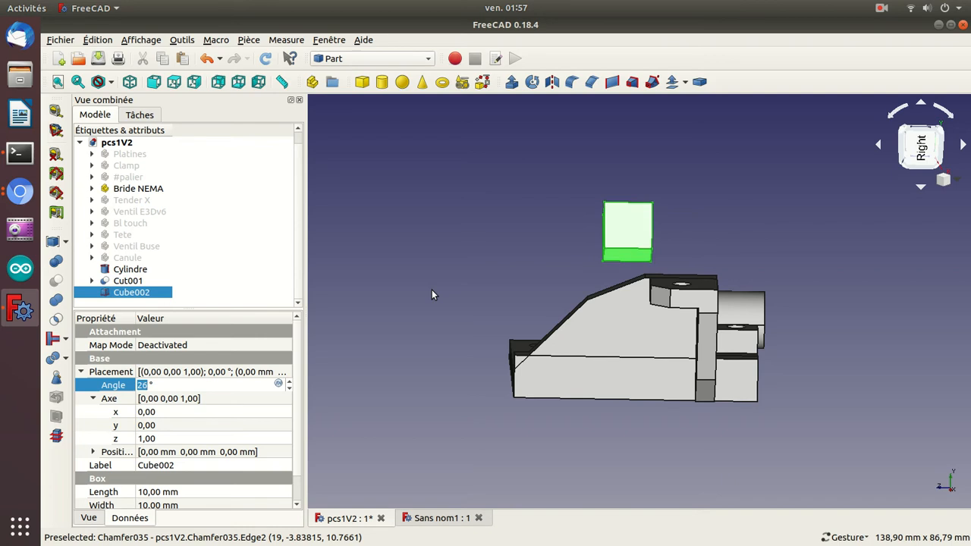
pyautogui.press('Down')
pyautogui.press('Down')
pyautogui.press('Down')
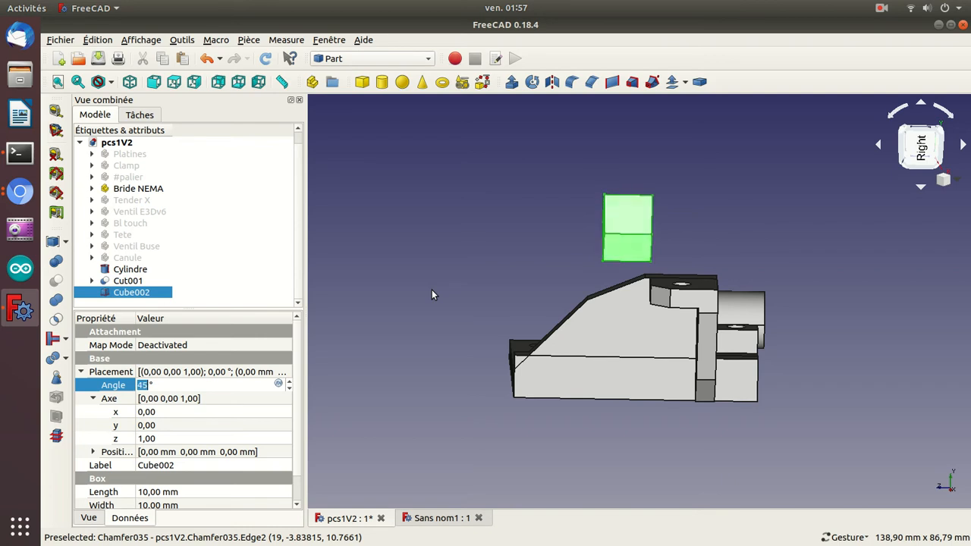
# Make the cube rotate about the X axis by setting the axis to x 1 and z 0.
pyautogui.click(146, 412)
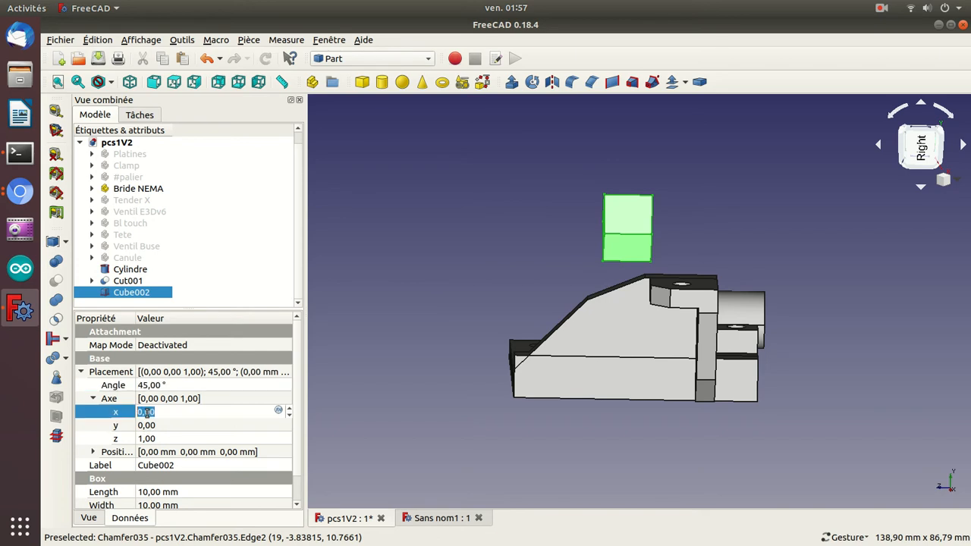
pyautogui.press('Up')
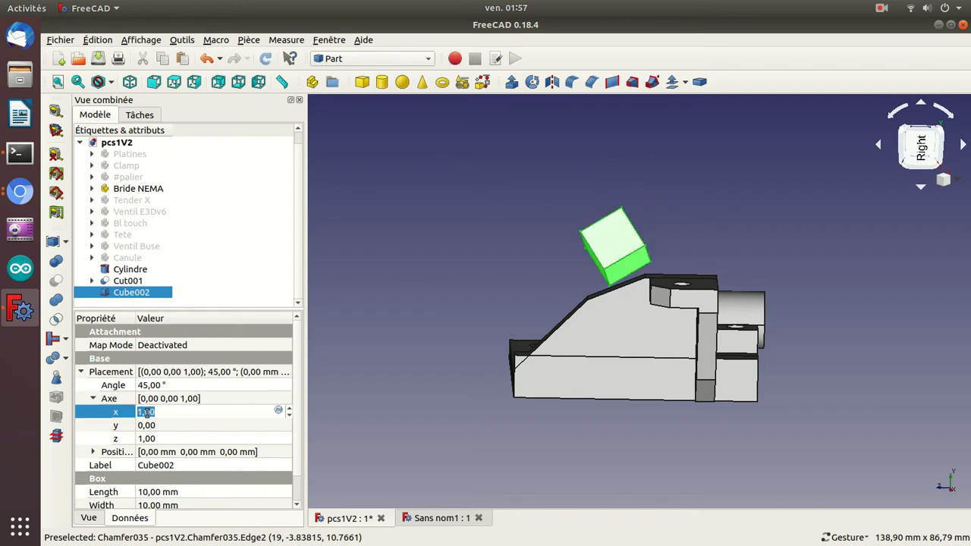
pyautogui.click(141, 439)
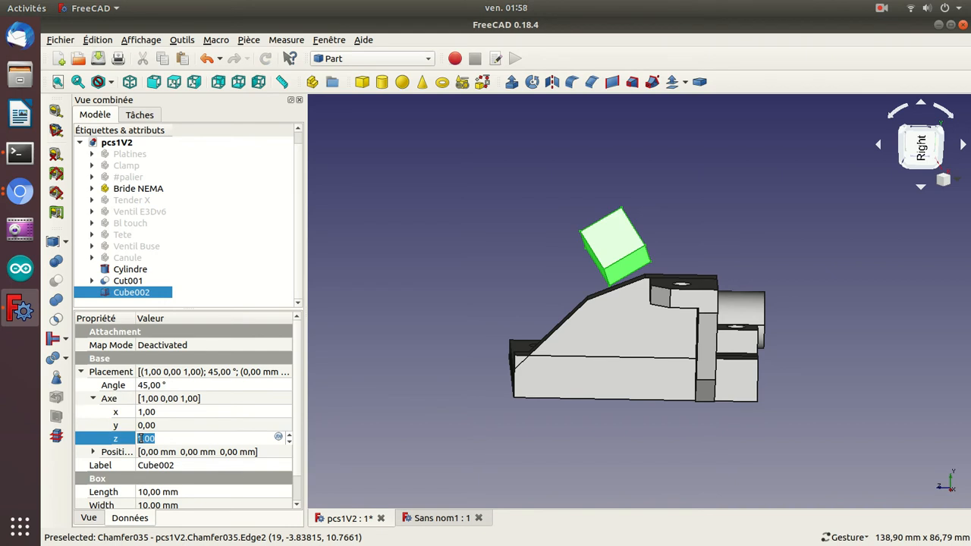
pyautogui.press('Up')
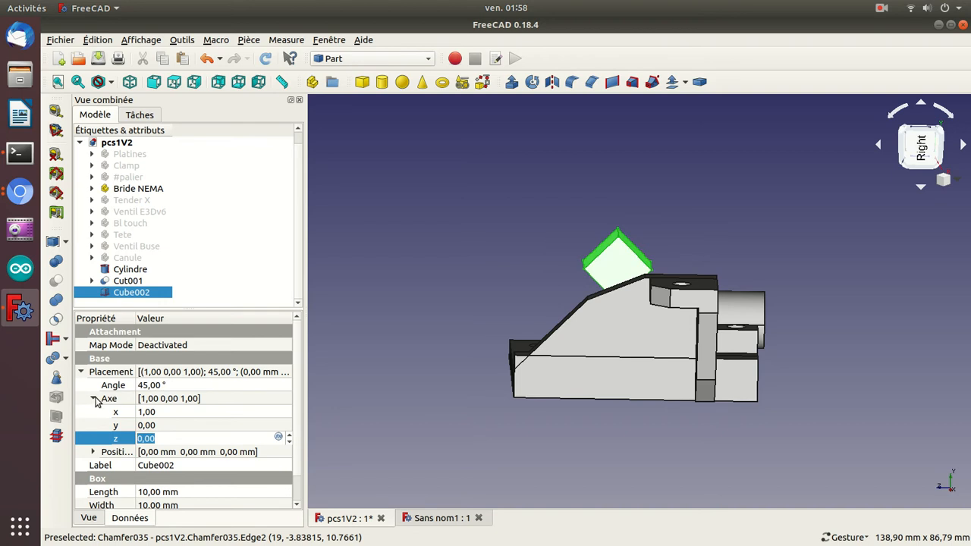
# Move the rotated cube to z 24 mm and y -15 mm.
pyautogui.click(94, 399)
pyautogui.click(93, 412)
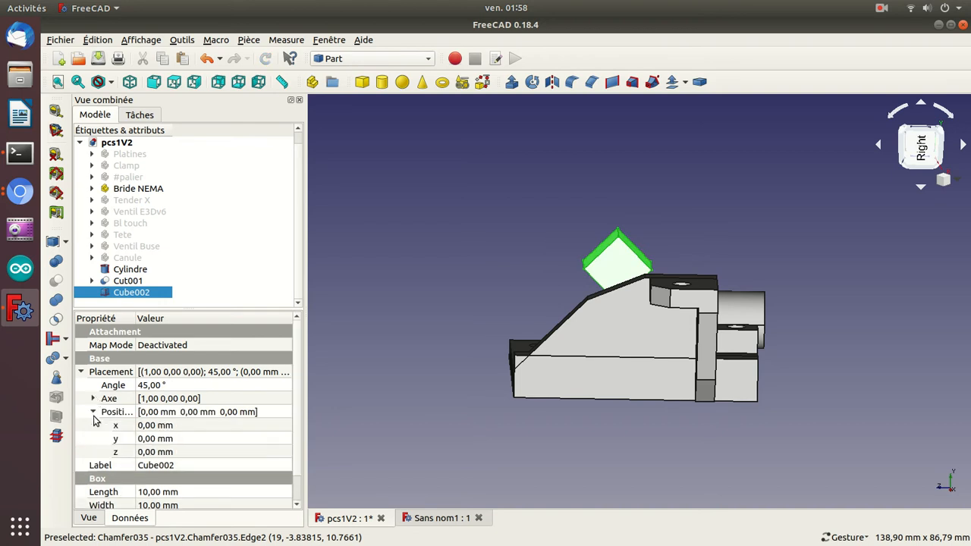
pyautogui.click(145, 425)
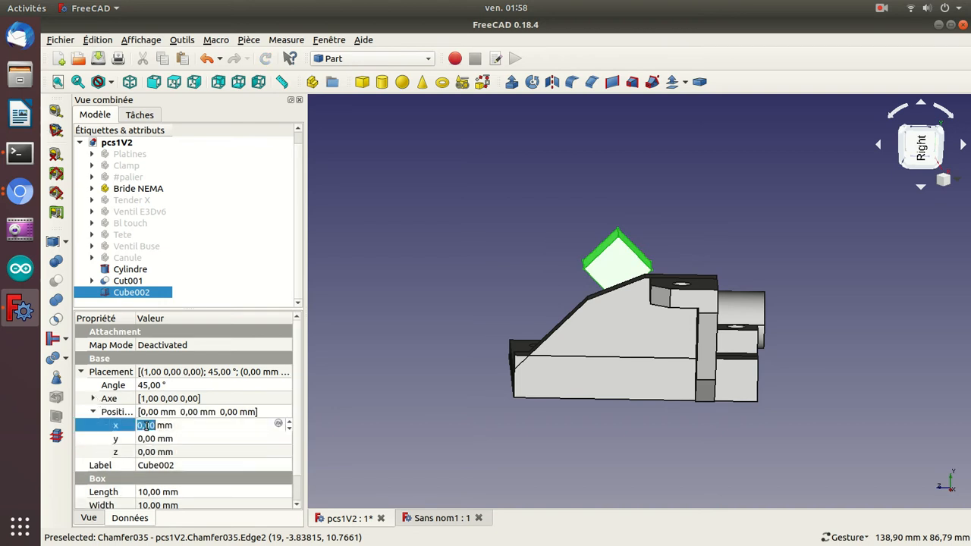
pyautogui.click(144, 455)
pyautogui.write('7')
pyautogui.press('Return')
pyautogui.scroll(6, 144, 456)
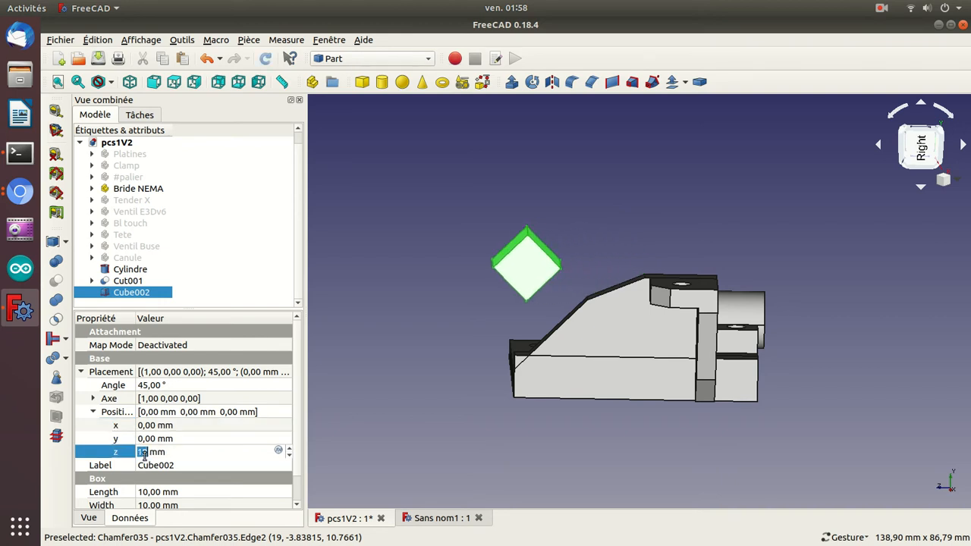
pyautogui.scroll(10, 145, 456)
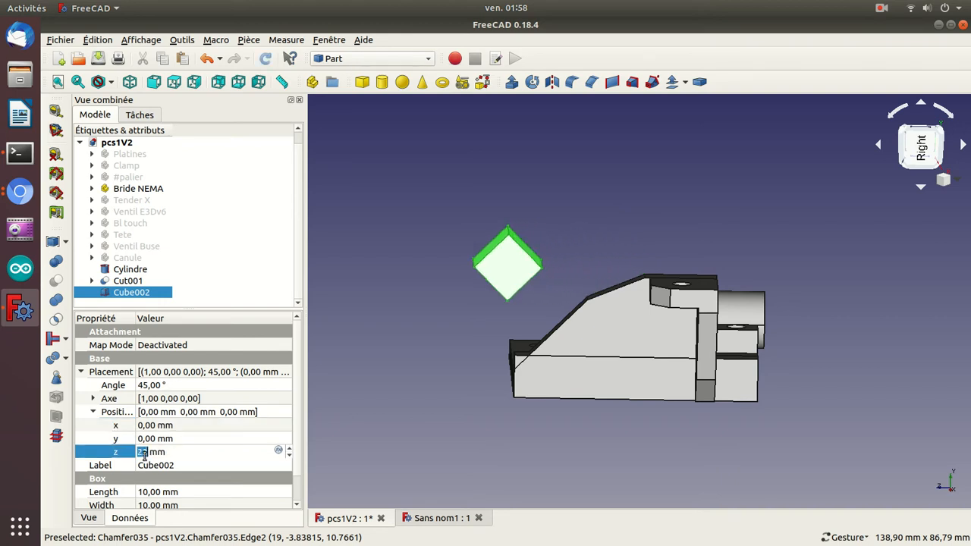
pyautogui.click(150, 440)
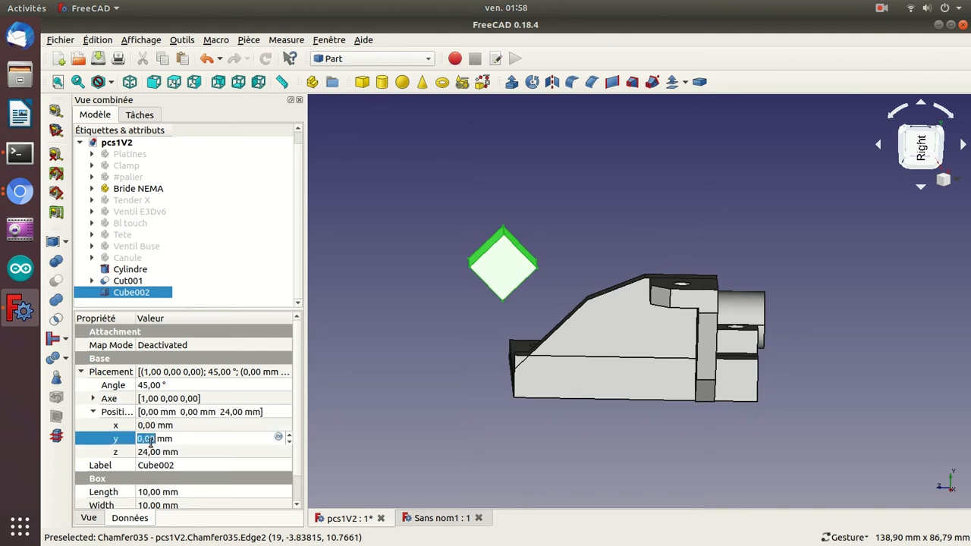
pyautogui.scroll(-15, 150, 442)
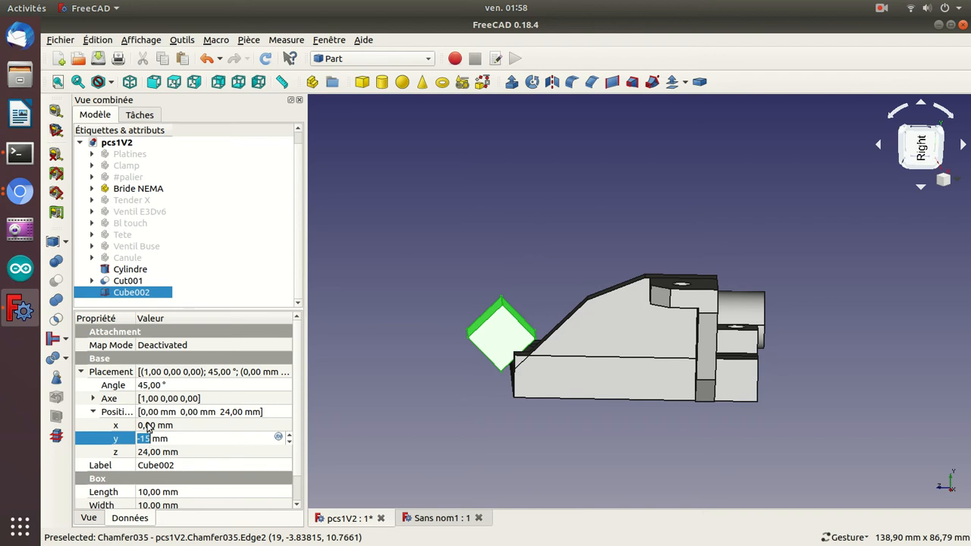
# Set the rotated cube's x position to 14 mm so it overlaps the end of the bracket's side wall.
pyautogui.click(149, 424)
pyautogui.scroll(3, 149, 425)
pyautogui.scroll(12, 149, 425)
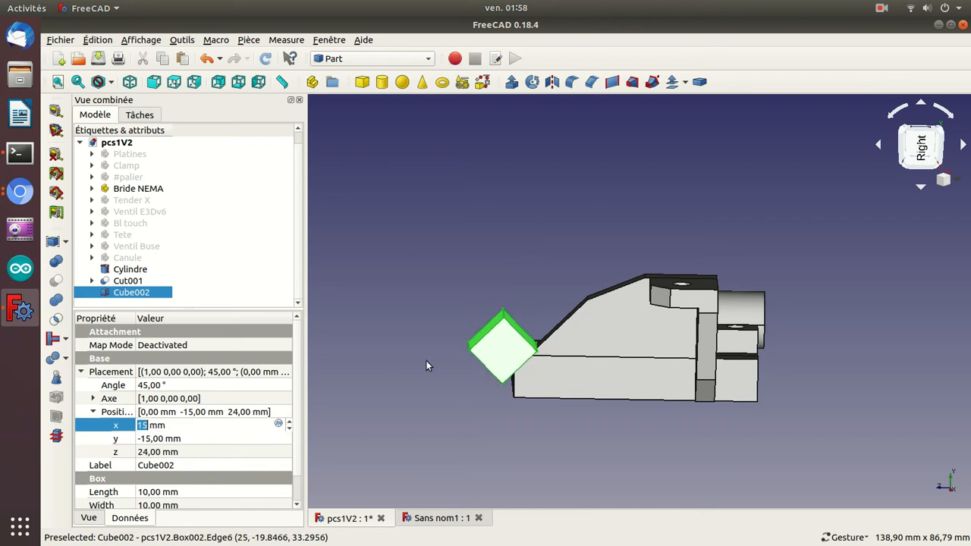
pyautogui.moveTo(387, 370); pyautogui.dragTo(637, 373)
pyautogui.click(221, 426)
pyautogui.scroll(-1, 221, 422)
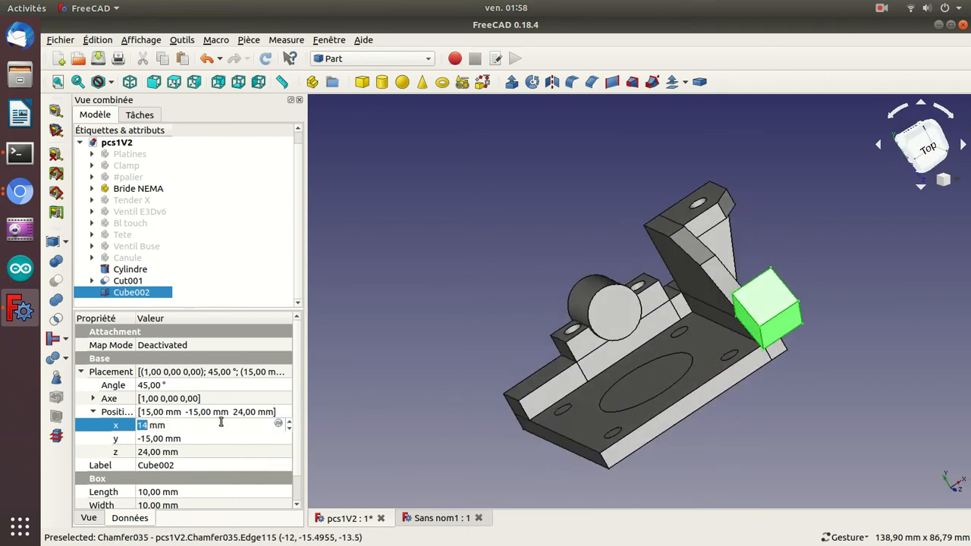
pyautogui.press('BackSpace')
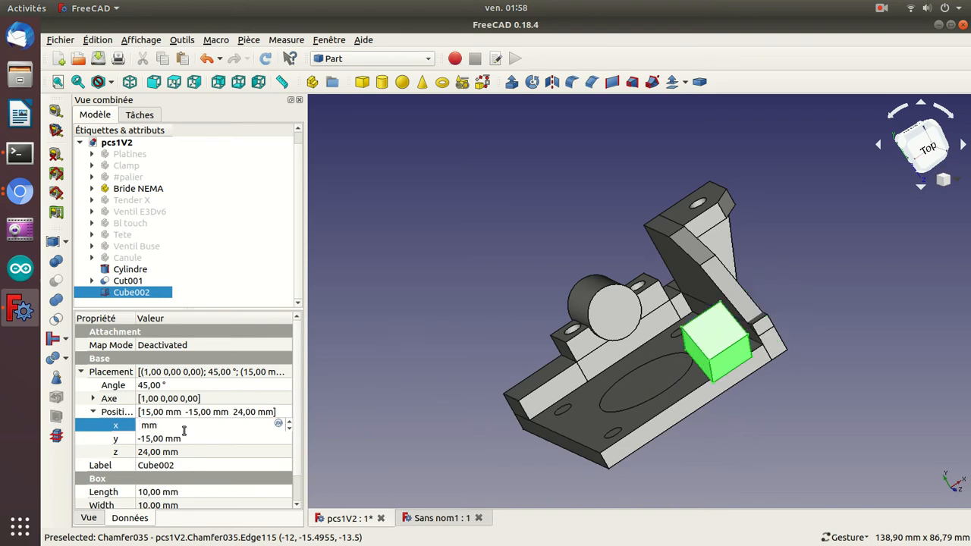
pyautogui.write('14')
pyautogui.press('Return')
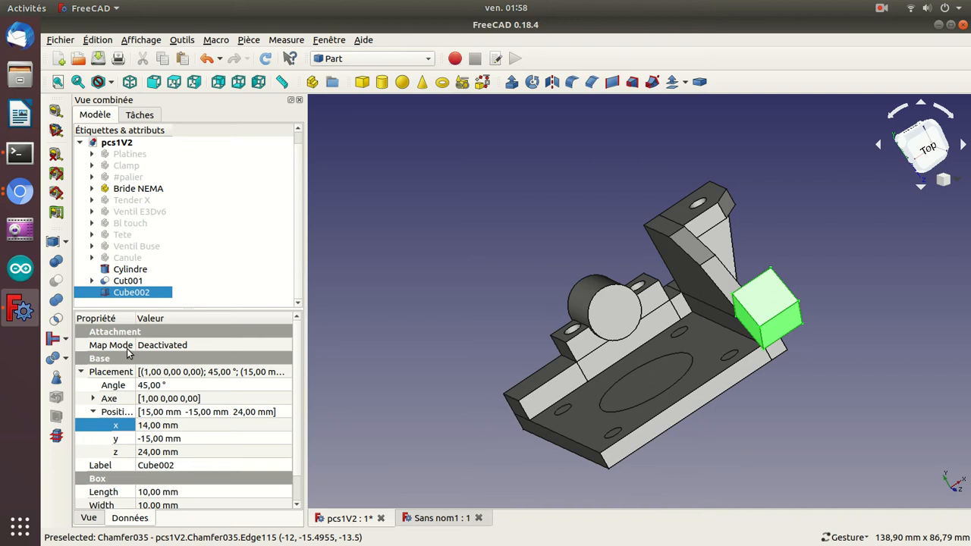
# Subtract the rotated cube from the previous cut result.
pyautogui.click(114, 282)
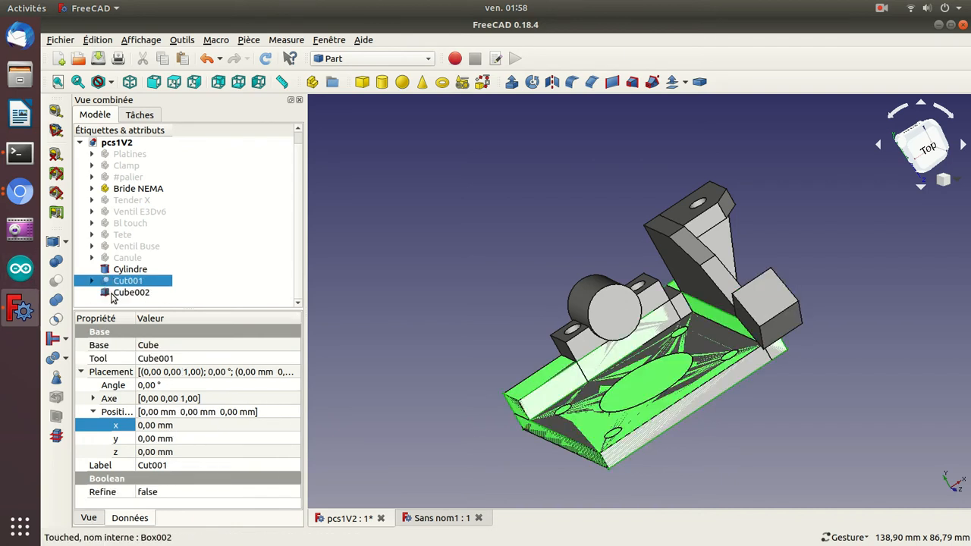
pyautogui.keyDown('ctrl'); pyautogui.click(116, 292); pyautogui.keyUp('ctrl')
pyautogui.click(57, 282)
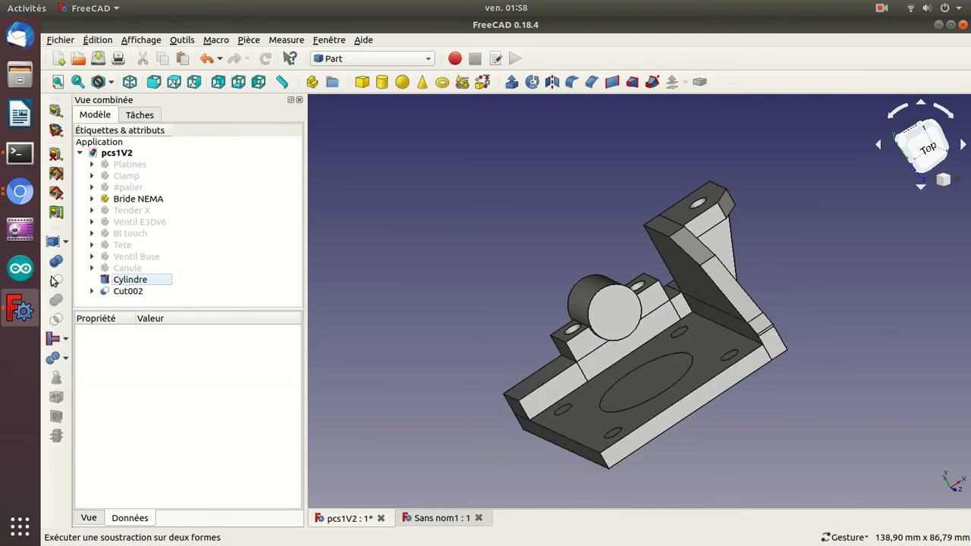
# Expand the new cut in the model tree and select the rotated cube inside it.
pyautogui.moveTo(876, 313); pyautogui.dragTo(650, 362)
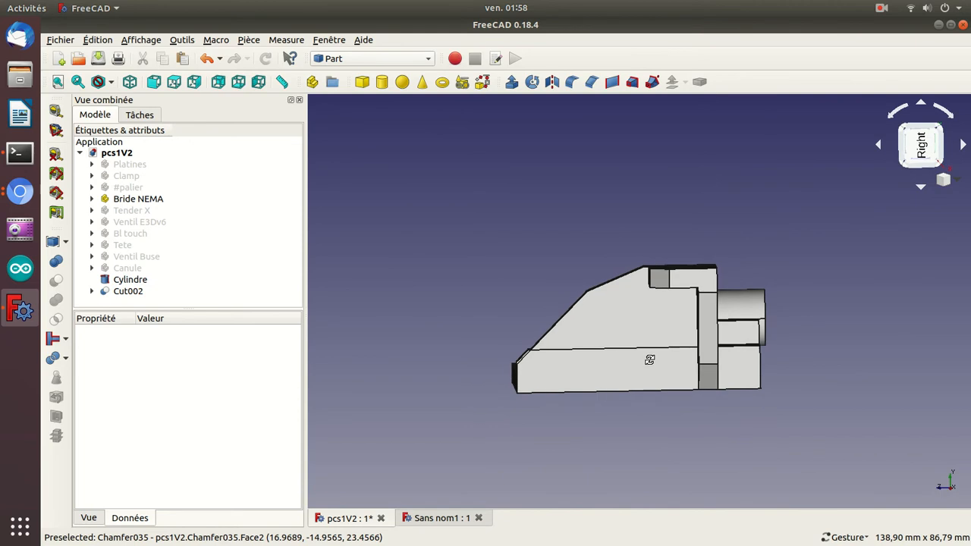
pyautogui.click(91, 292)
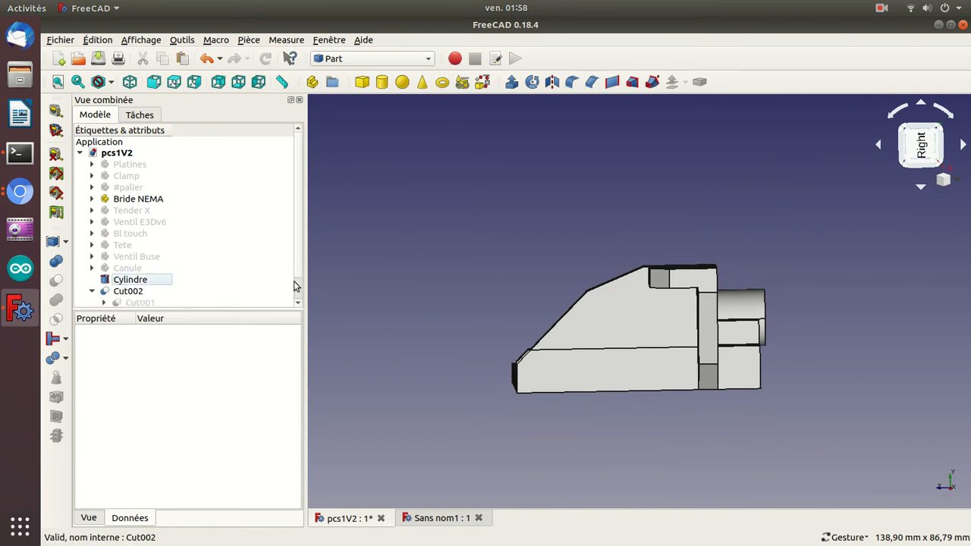
pyautogui.scroll(-1, 295, 283)
pyautogui.click(134, 295)
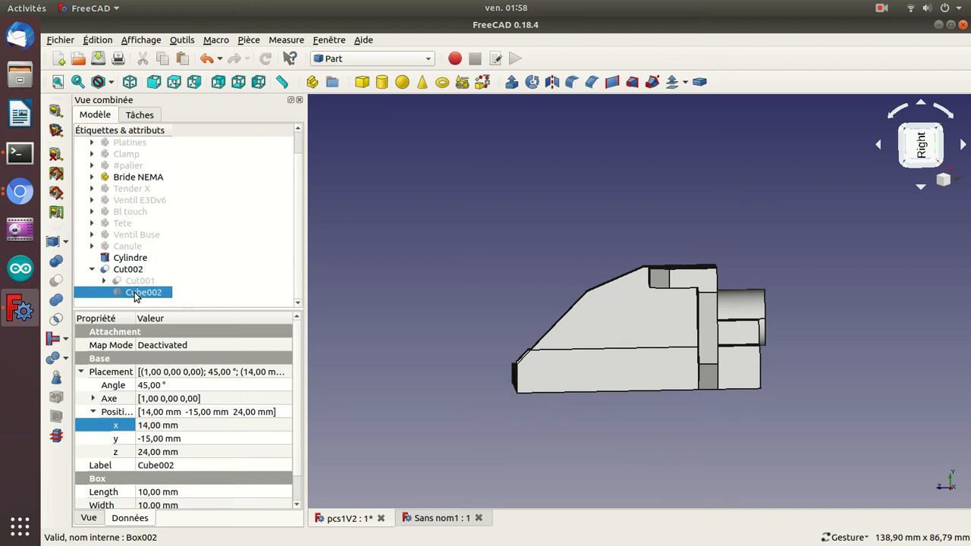
# Set the subtracted cube's y position to 1 mm to move it clear of the bracket.
pyautogui.click(150, 439)
pyautogui.press('BackSpace')
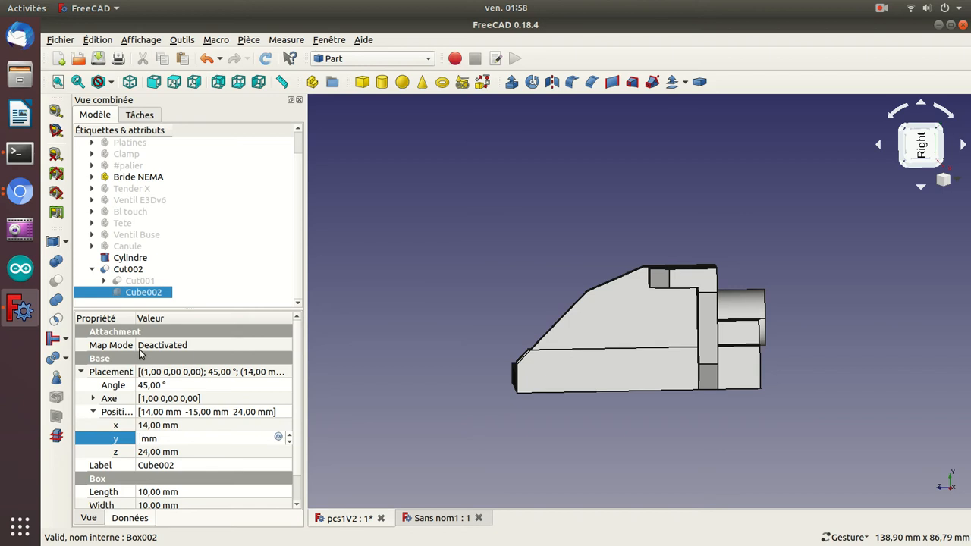
pyautogui.write('1')
pyautogui.press('Return')
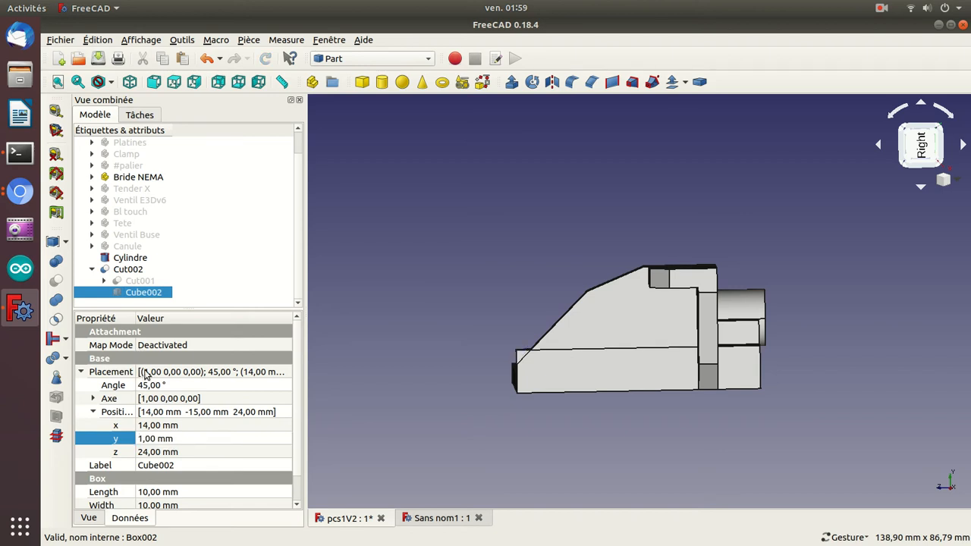
# Show the subtracted cube and set its y position to -15 mm, back against the bracket's edge.
pyautogui.press('space')
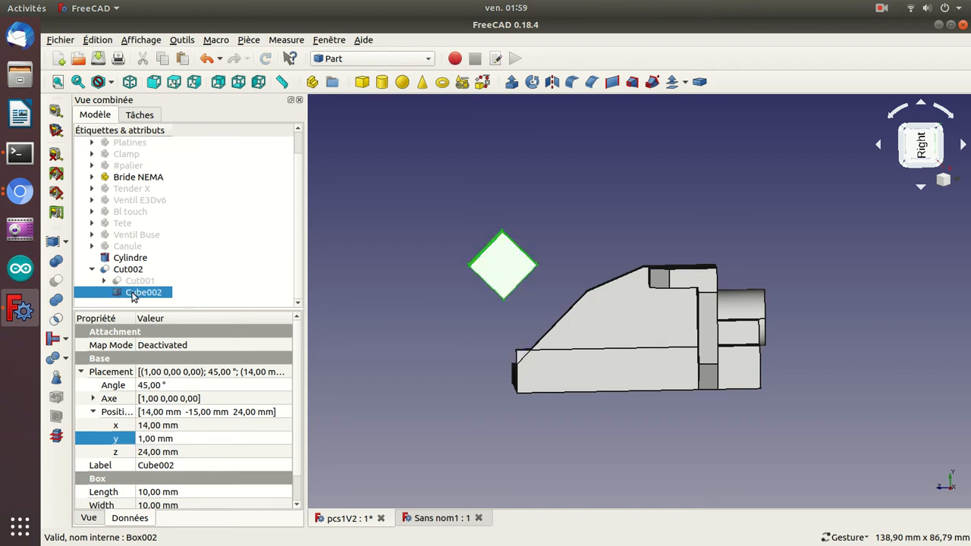
pyautogui.click(140, 438)
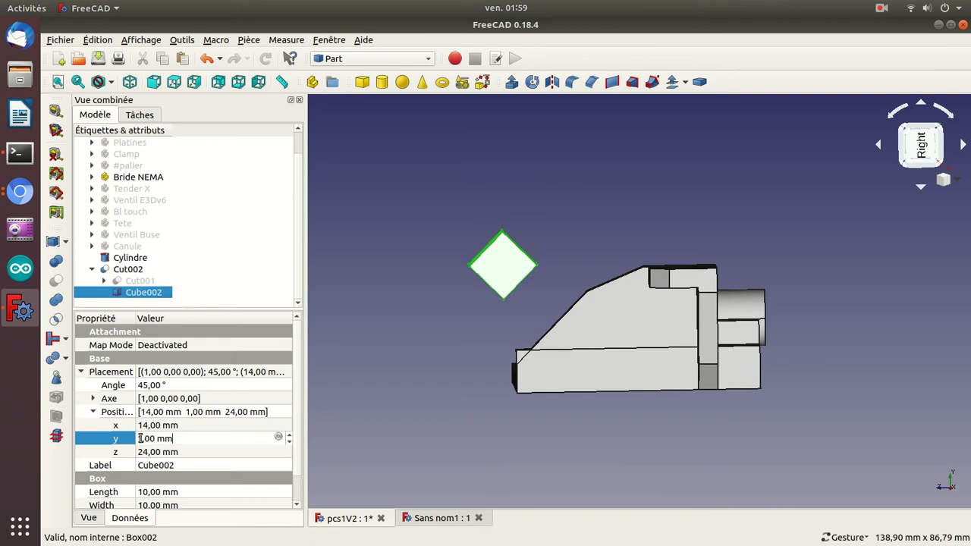
pyautogui.scroll(1, 140, 439)
pyautogui.scroll(-16, 139, 438)
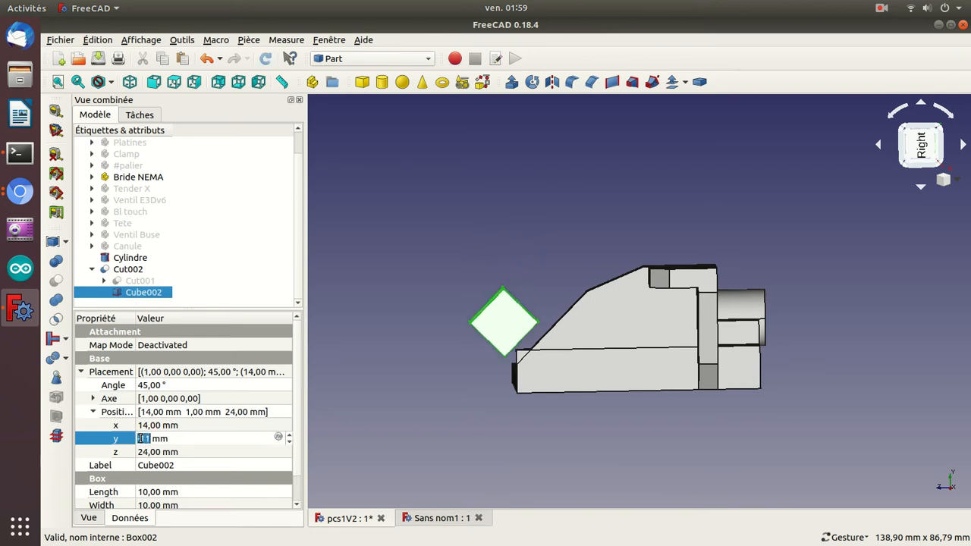
pyautogui.moveTo(547, 475); pyautogui.dragTo(517, 445)
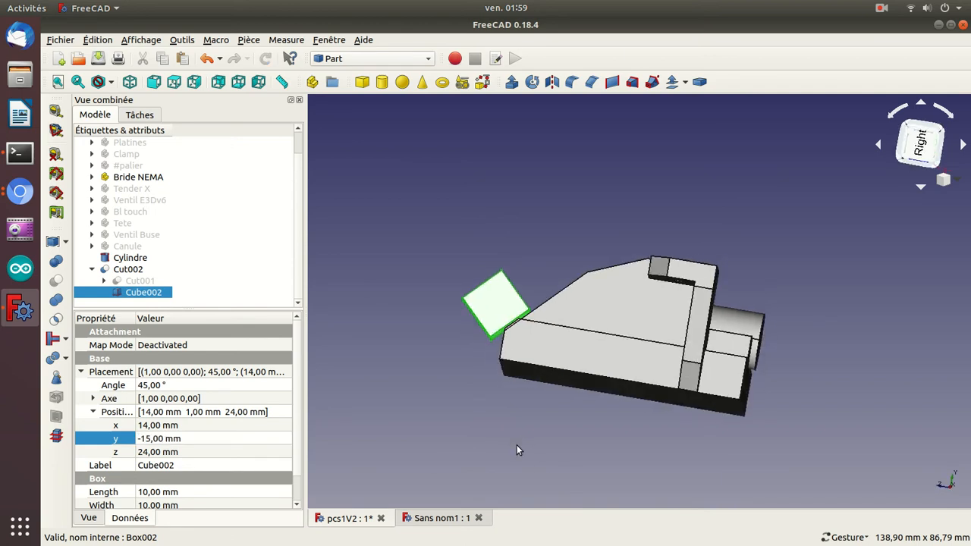
pyautogui.scroll(4, 517, 451)
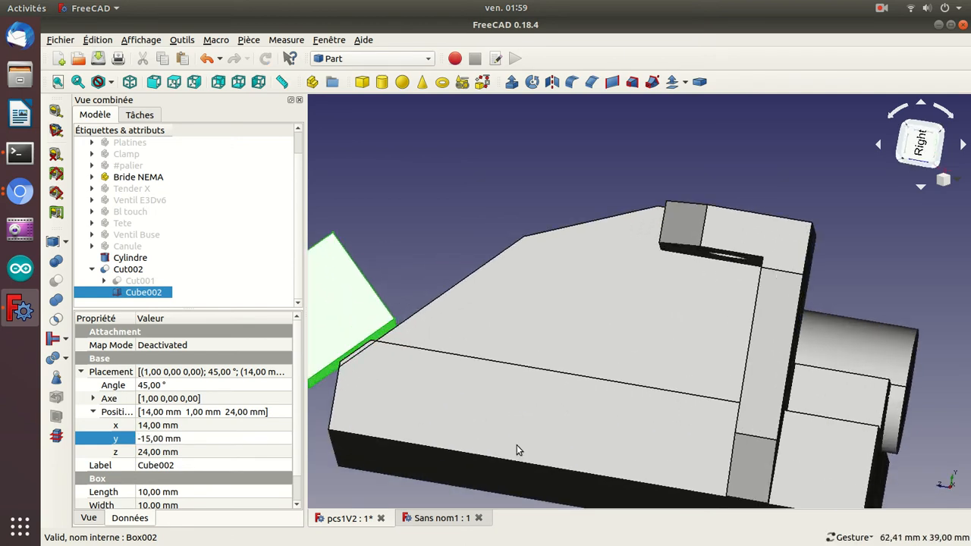
# Set the subtracted cube's y position to -15.5 mm and hide the cube.
pyautogui.click(184, 440)
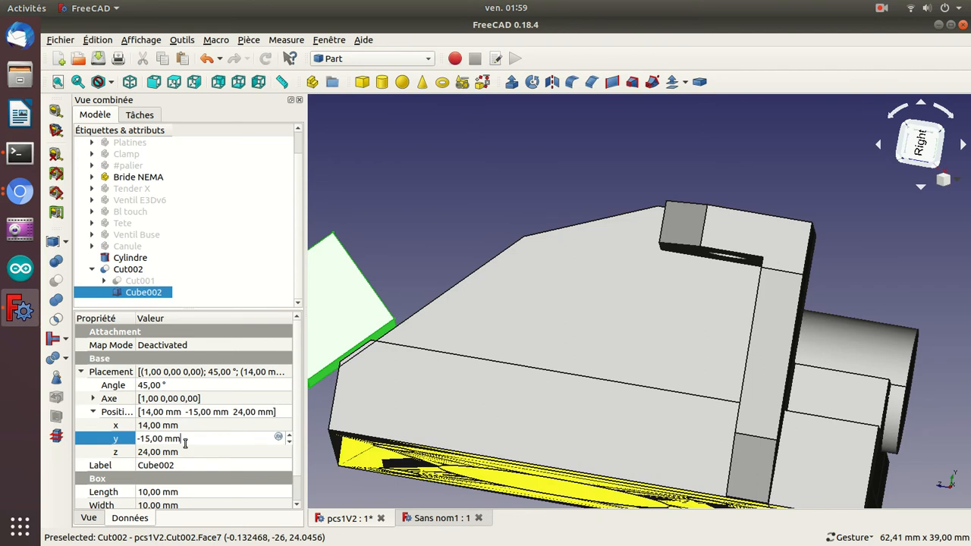
pyautogui.scroll(-1, 184, 443)
pyautogui.scroll(1, 185, 443)
pyautogui.write(',5')
pyautogui.press('Return')
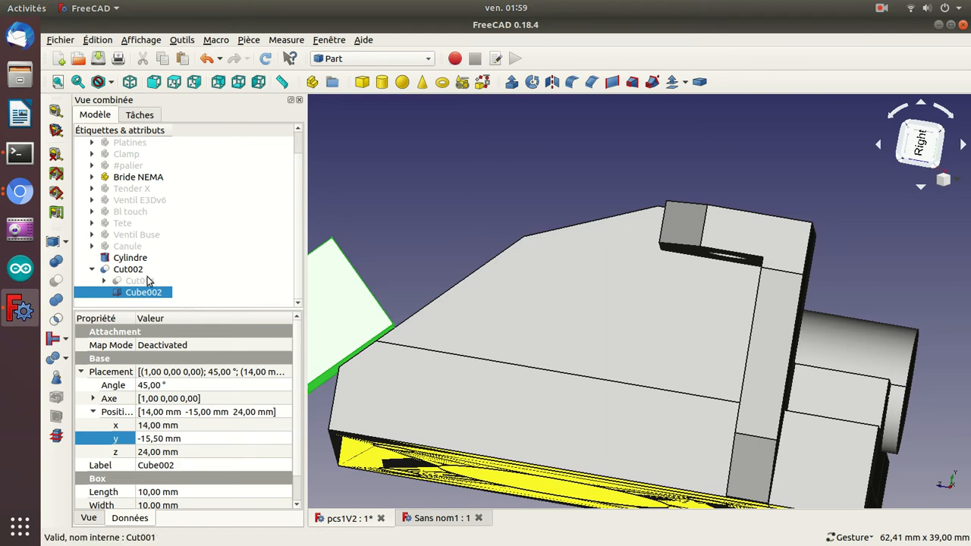
pyautogui.press('space')
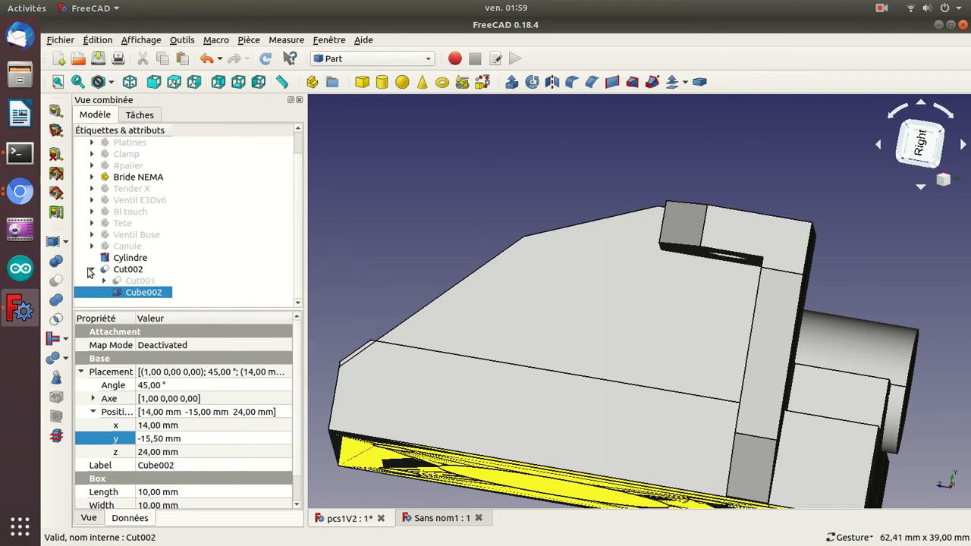
# Collapse the latest cut in the model tree and select it, closing its transform controls.
pyautogui.click(91, 270)
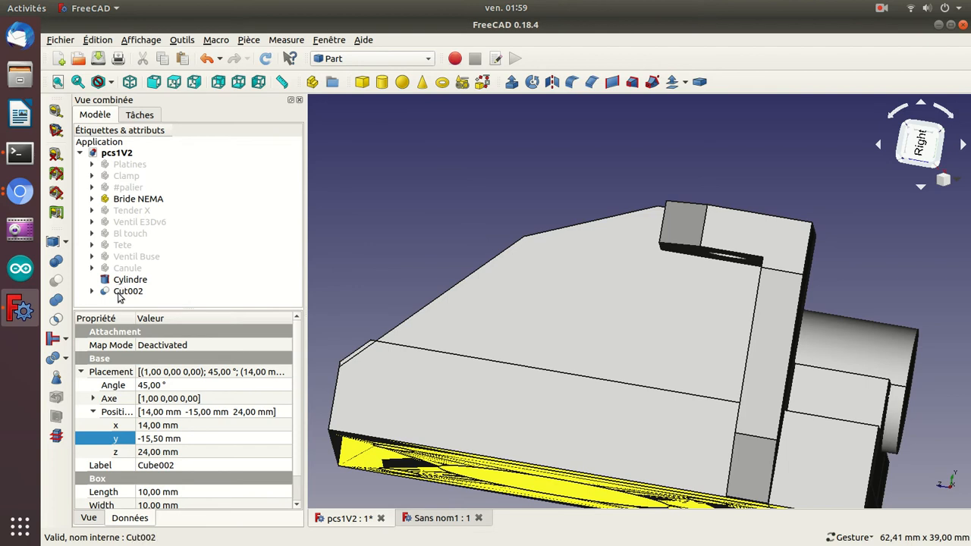
pyautogui.click(383, 221)
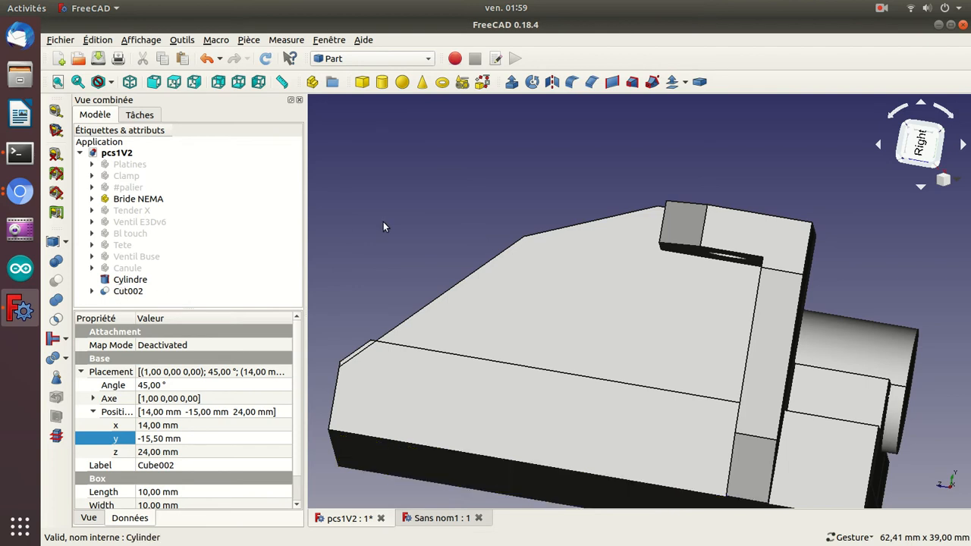
pyautogui.click(129, 291)
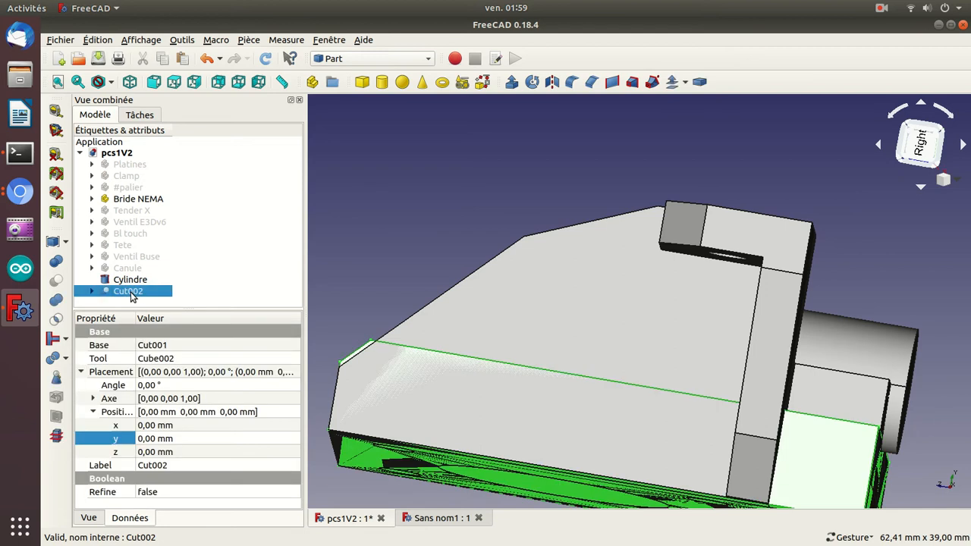
pyautogui.doubleClick(131, 292)
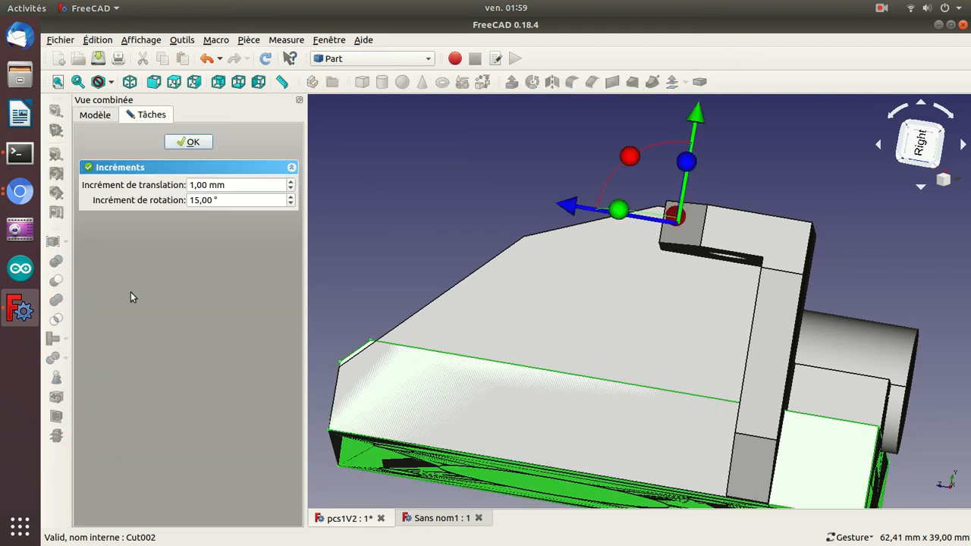
pyautogui.click(190, 141)
# Start a linear measurement and try picking points on the edge of the mounting hole nearest the cylinder.
pyautogui.moveTo(365, 226); pyautogui.dragTo(451, 243)
pyautogui.moveTo(391, 266); pyautogui.dragTo(546, 284)
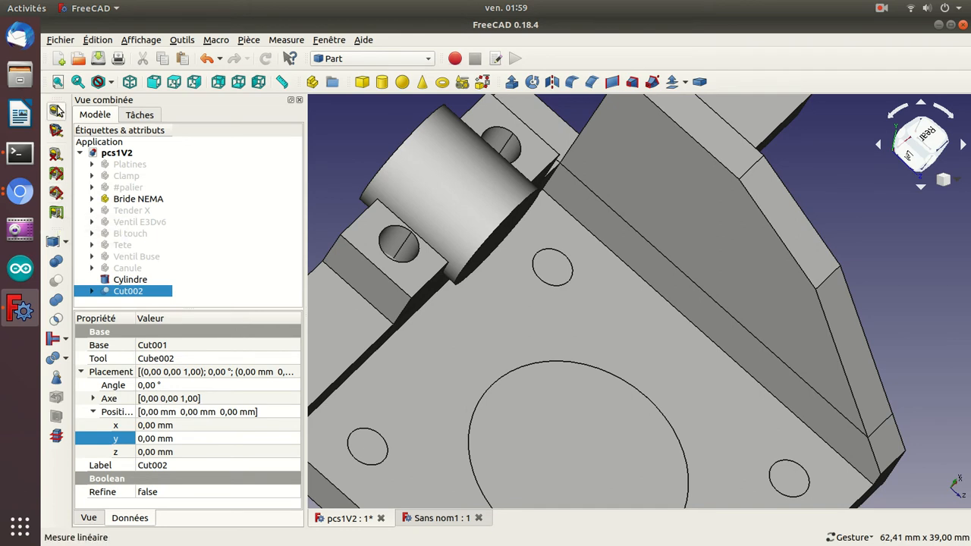
pyautogui.click(57, 110)
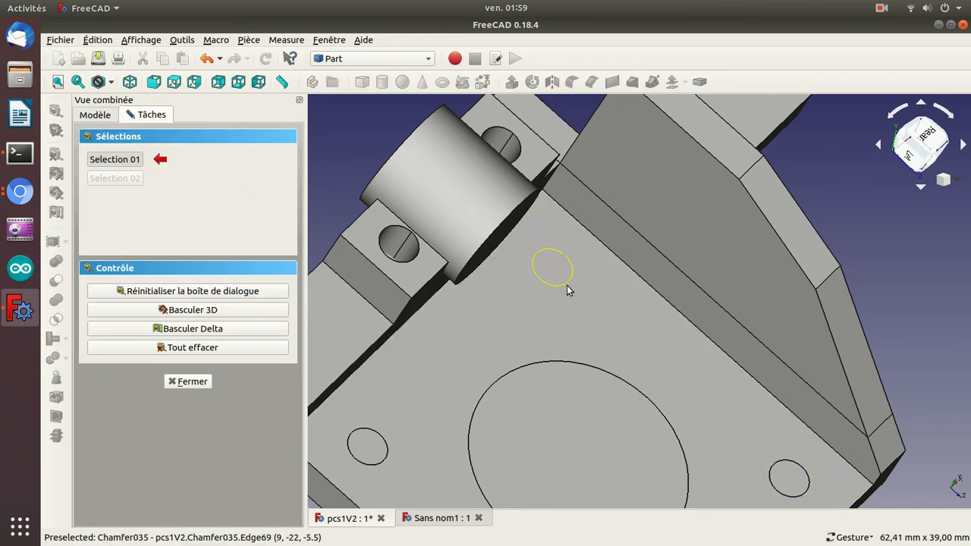
pyautogui.click(563, 286)
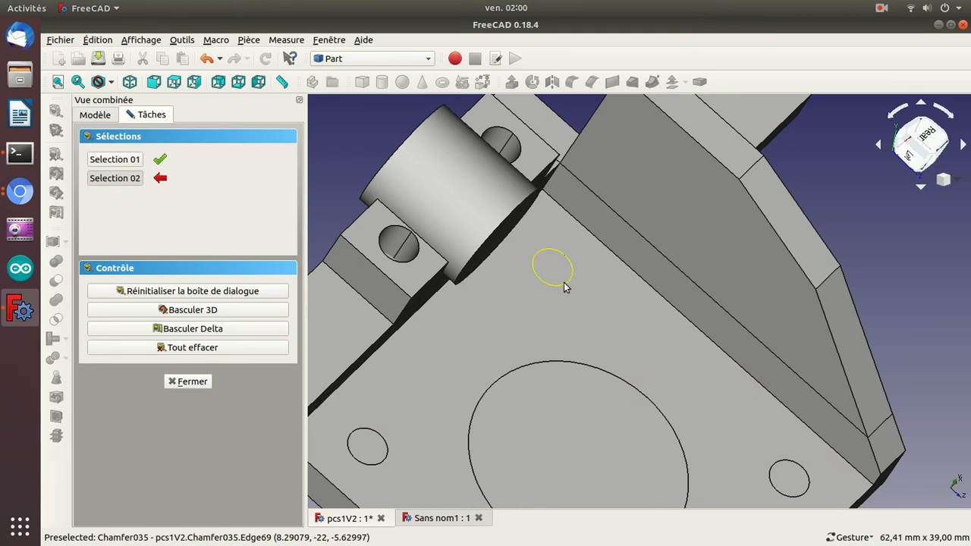
pyautogui.click(565, 285)
pyautogui.click(165, 310)
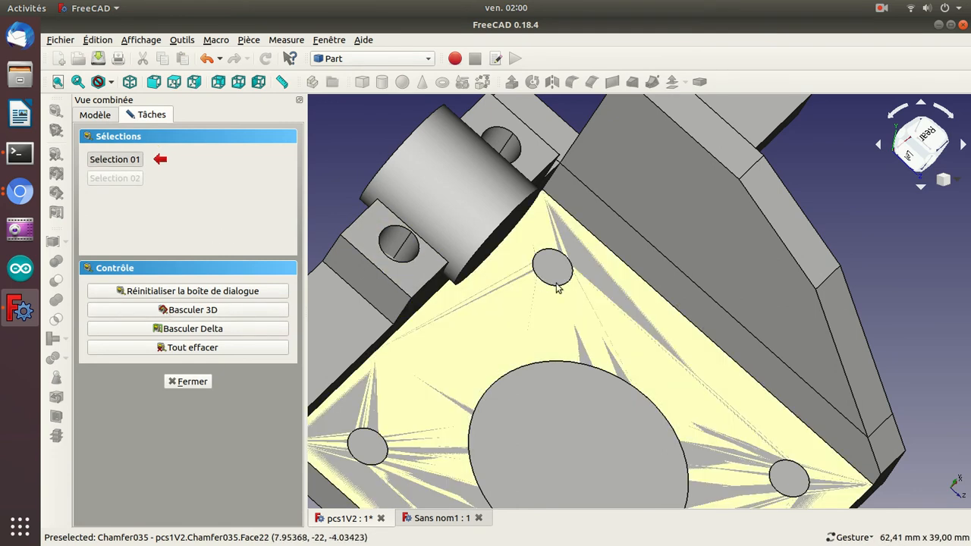
pyautogui.click(556, 289)
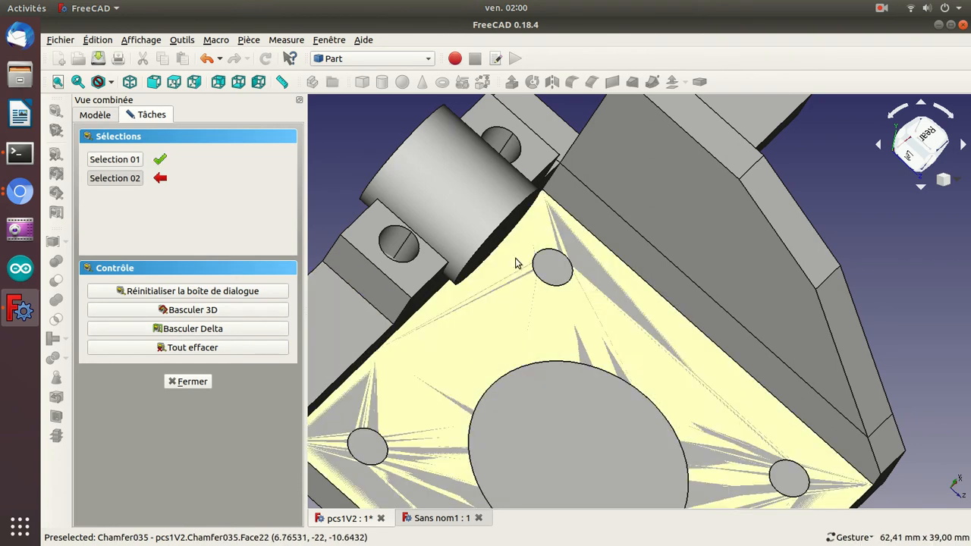
pyautogui.click(560, 287)
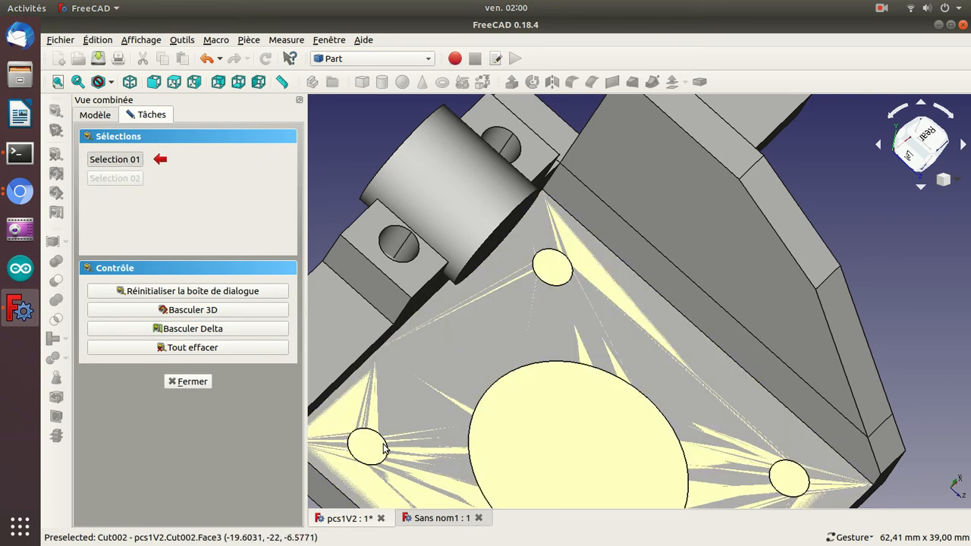
# Measure the distance from the other mounting hole to the nearby clamp hole and close the measuring tool.
pyautogui.click(386, 451)
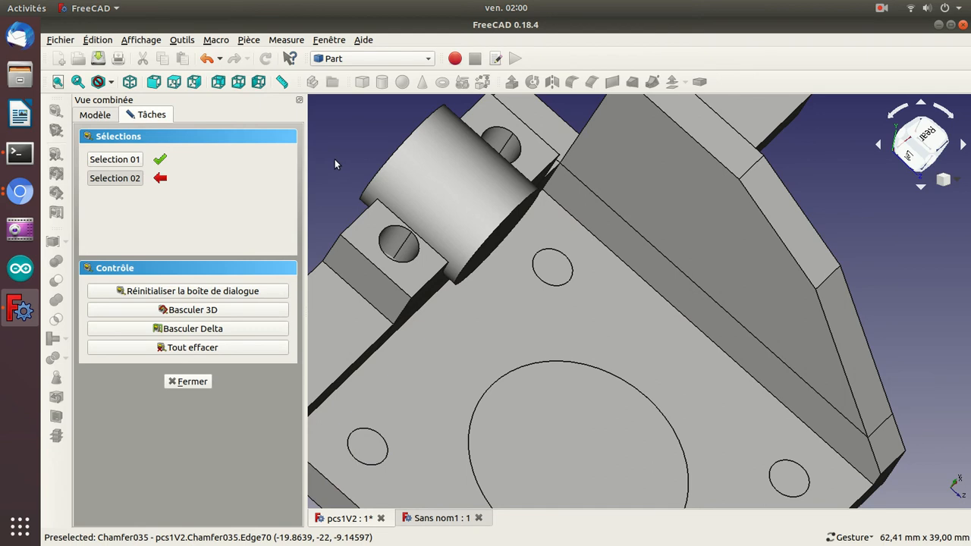
pyautogui.click(387, 233)
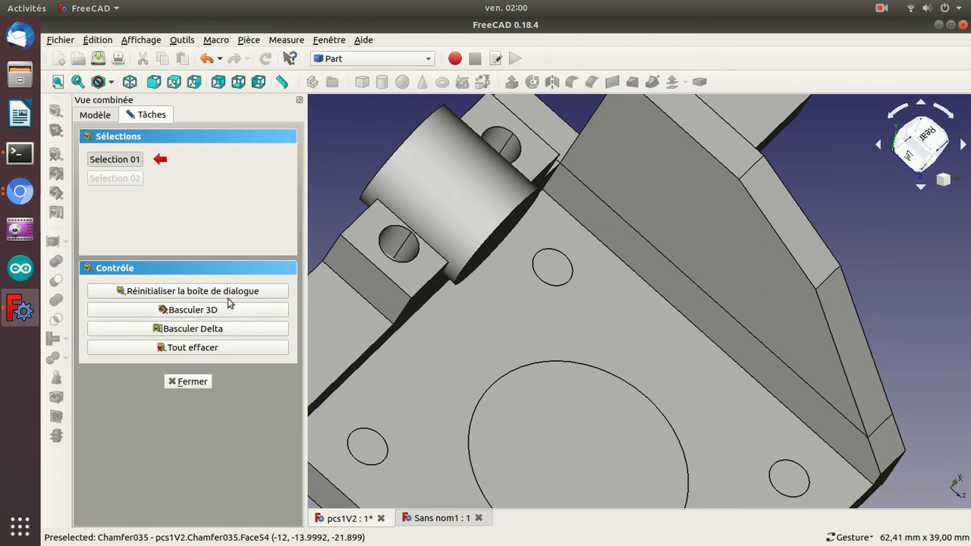
pyautogui.click(202, 291)
pyautogui.click(188, 381)
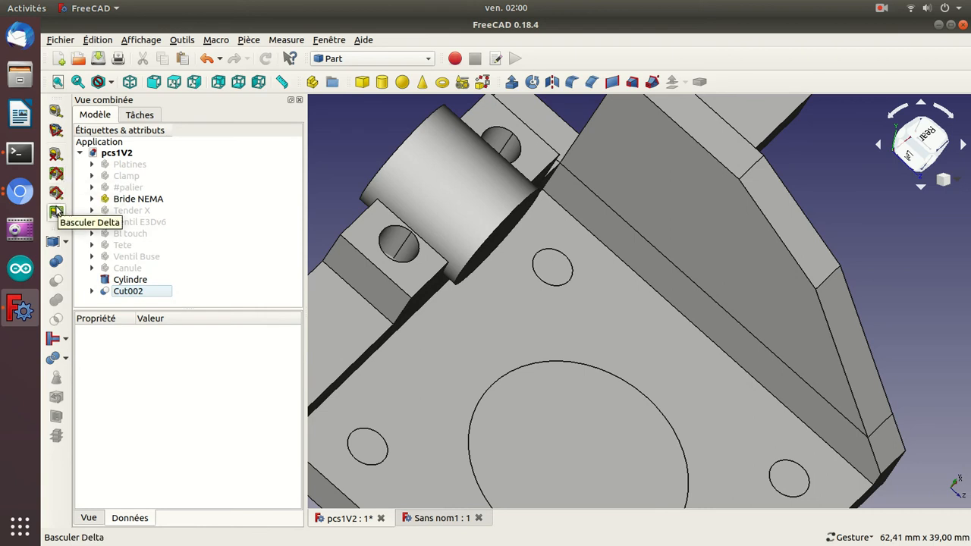
# Show the delta dimensions between the two holes, view them from another angle, and hide them again.
pyautogui.click(56, 212)
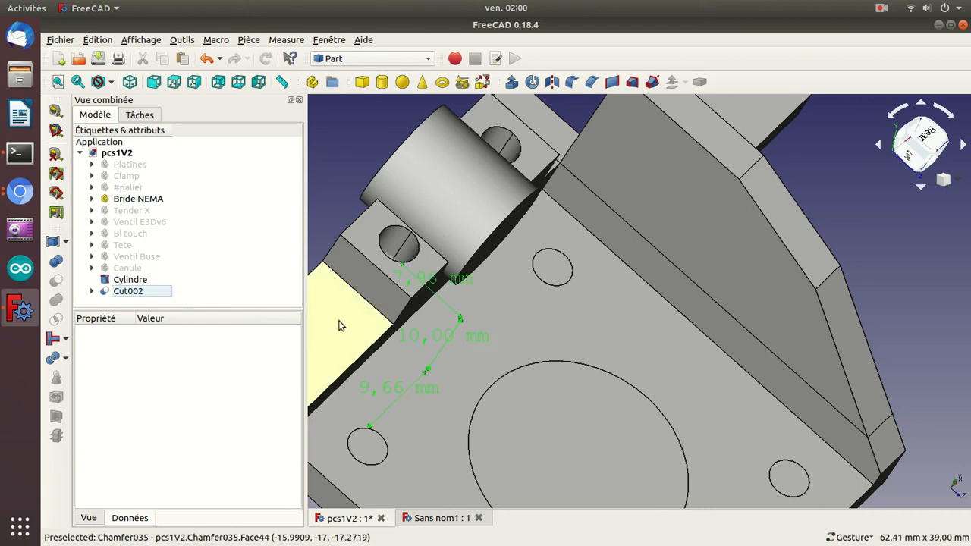
pyautogui.moveTo(332, 175); pyautogui.dragTo(471, 204)
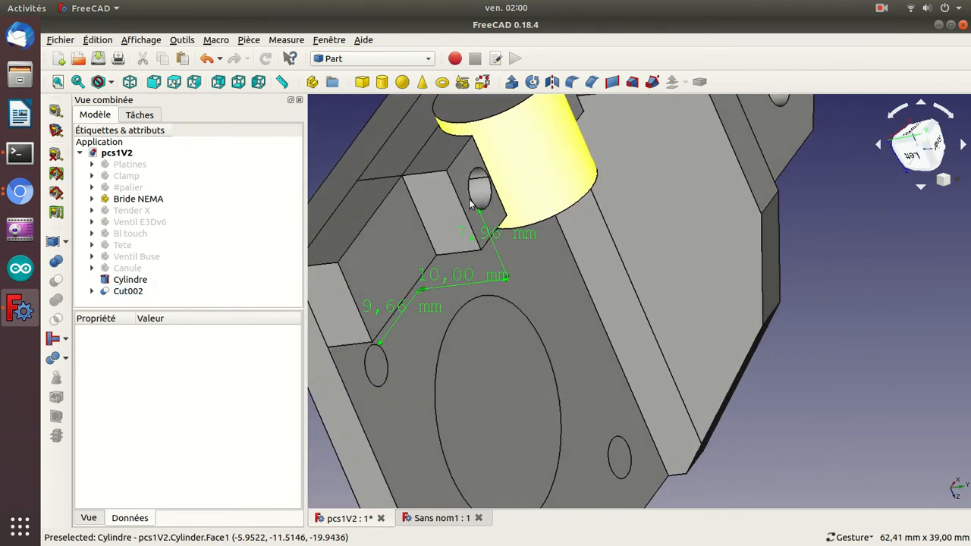
pyautogui.click(56, 212)
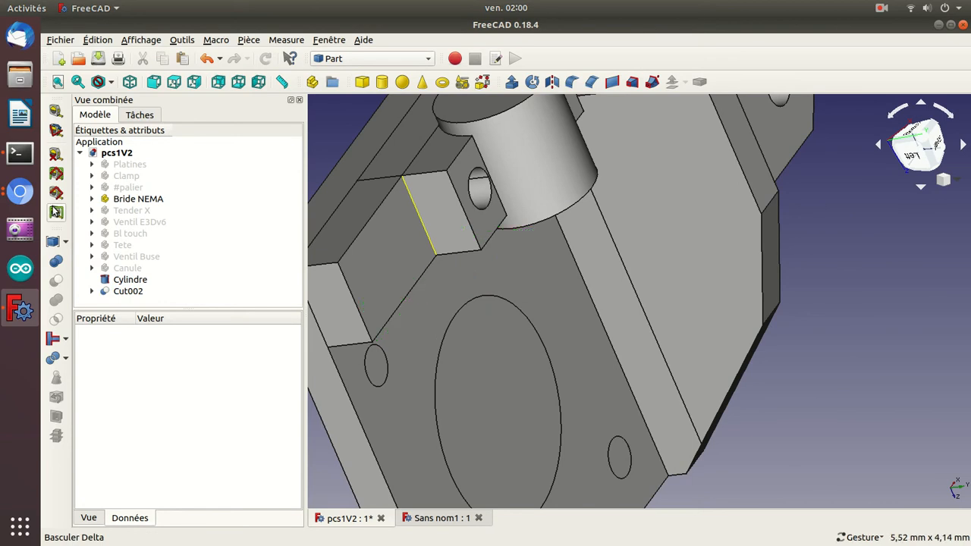
# Examine the circular edges of the clamp hole, the mounting hole and the larger hole on the bracket's opposite face.
pyautogui.moveTo(326, 126); pyautogui.dragTo(326, 202)
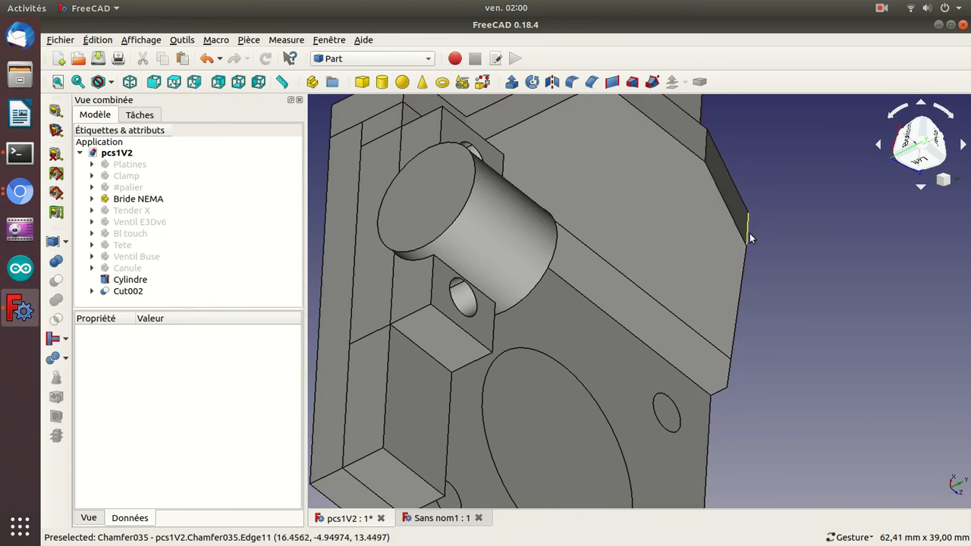
pyautogui.moveTo(848, 351); pyautogui.dragTo(709, 332)
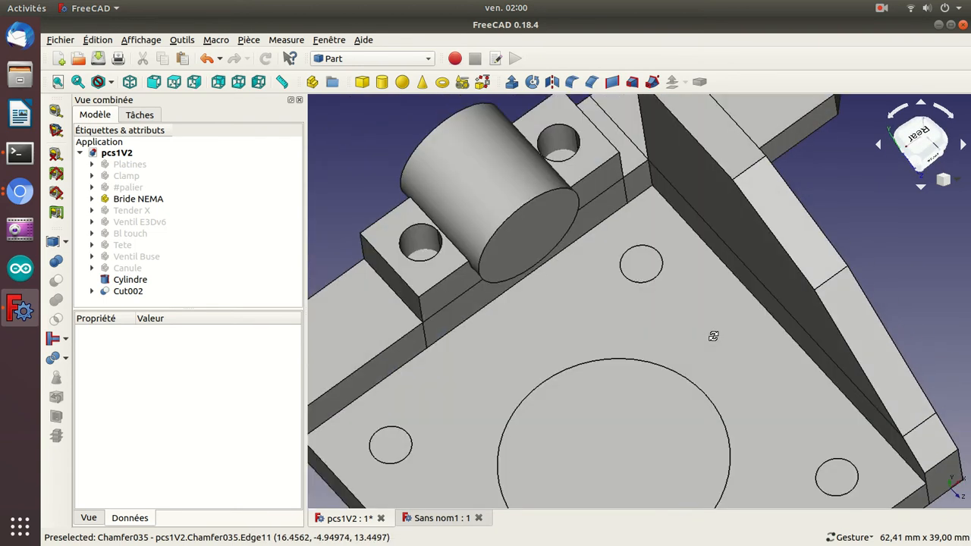
pyautogui.click(412, 226)
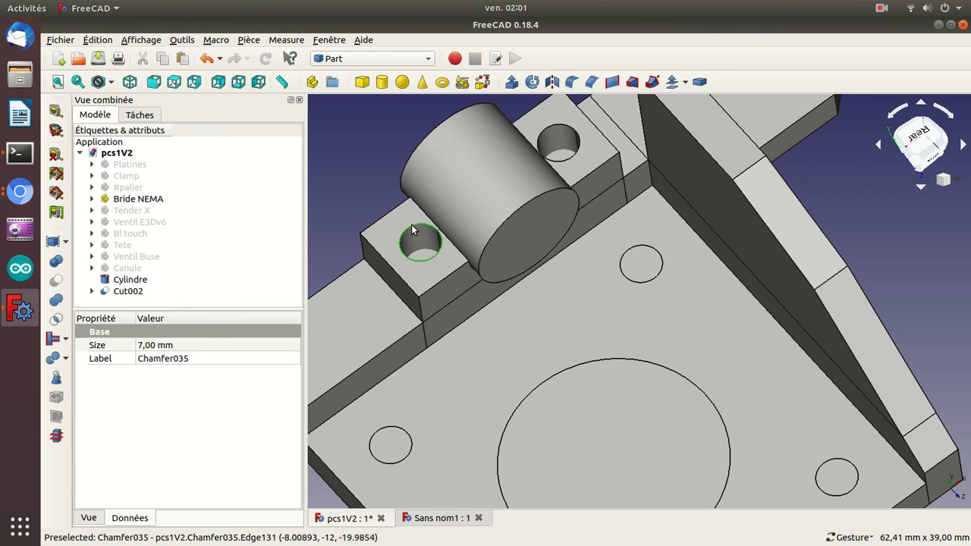
pyautogui.click(395, 431)
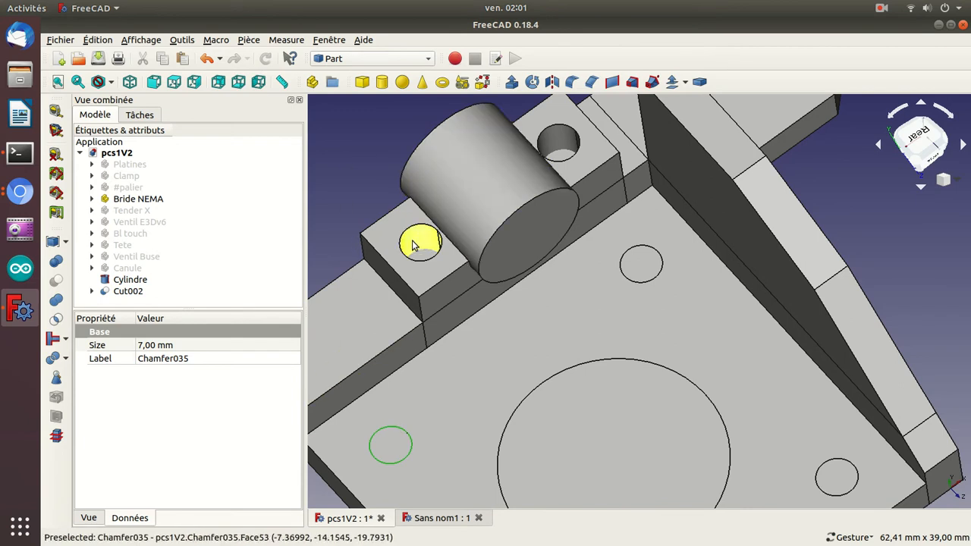
pyautogui.moveTo(339, 161); pyautogui.dragTo(530, 186)
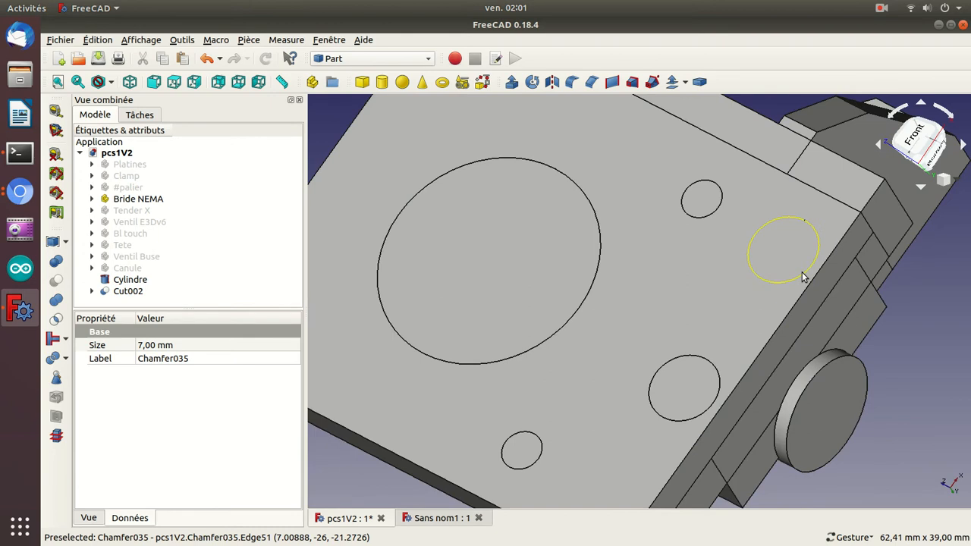
pyautogui.click(803, 277)
pyautogui.click(965, 338)
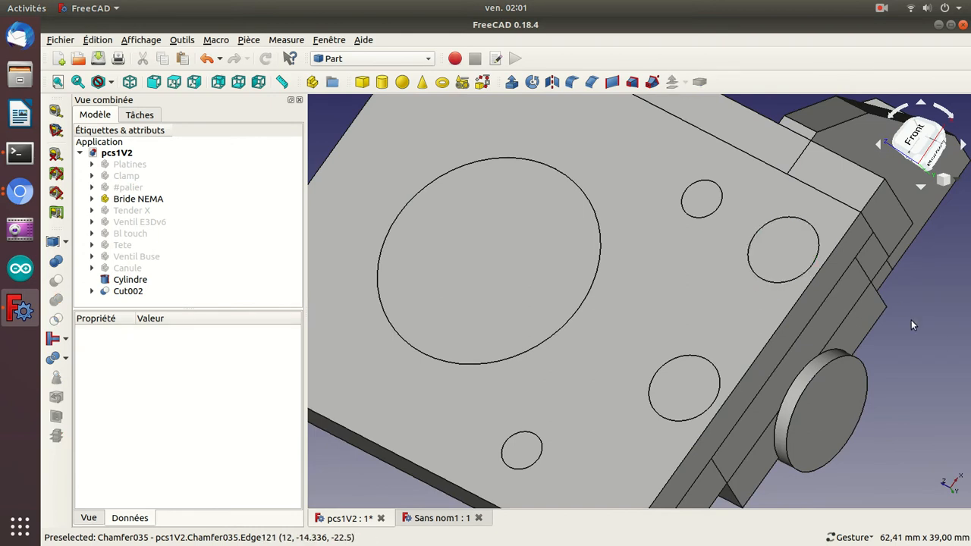
pyautogui.click(818, 257)
pyautogui.click(968, 325)
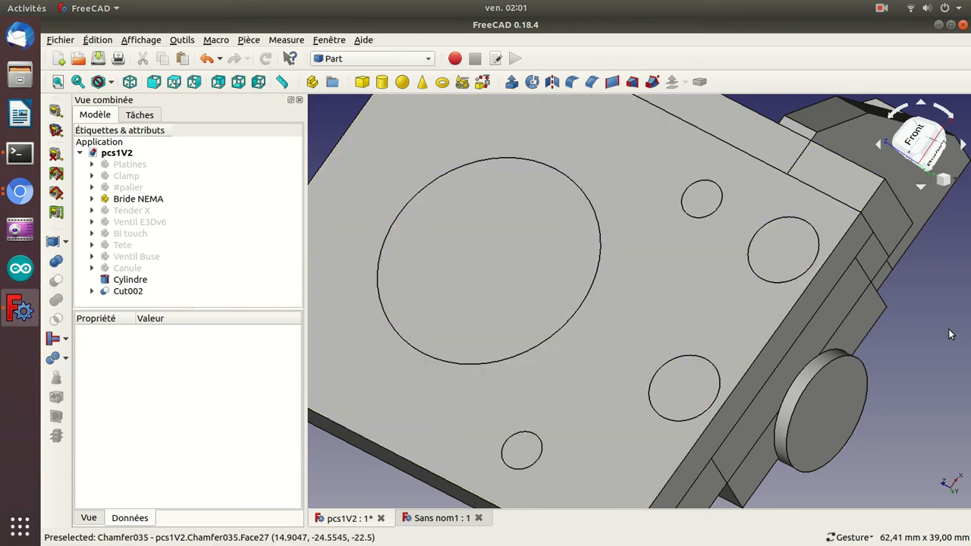
# Subtract the cylinder from the latest cut to carve the round seat between the two clamp holes.
pyautogui.moveTo(951, 334); pyautogui.dragTo(612, 204)
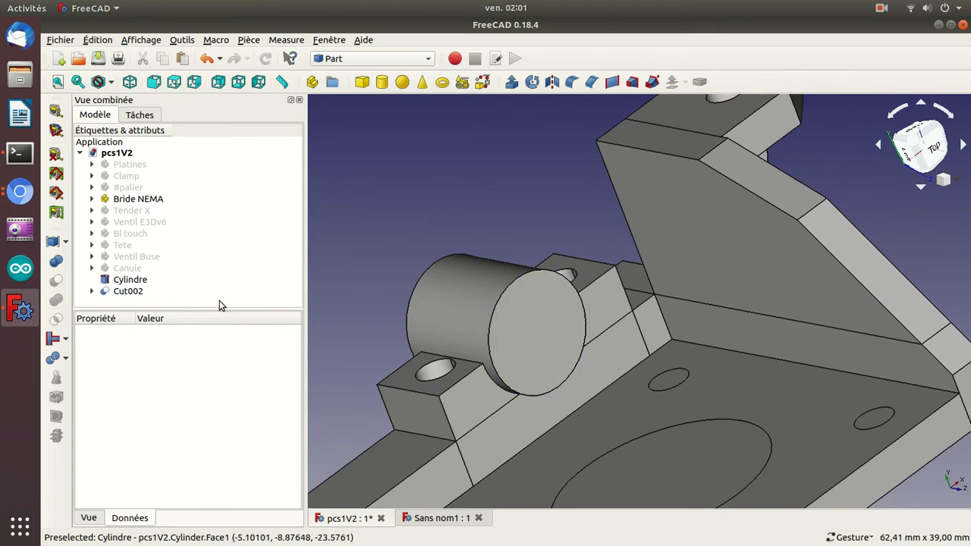
pyautogui.click(116, 292)
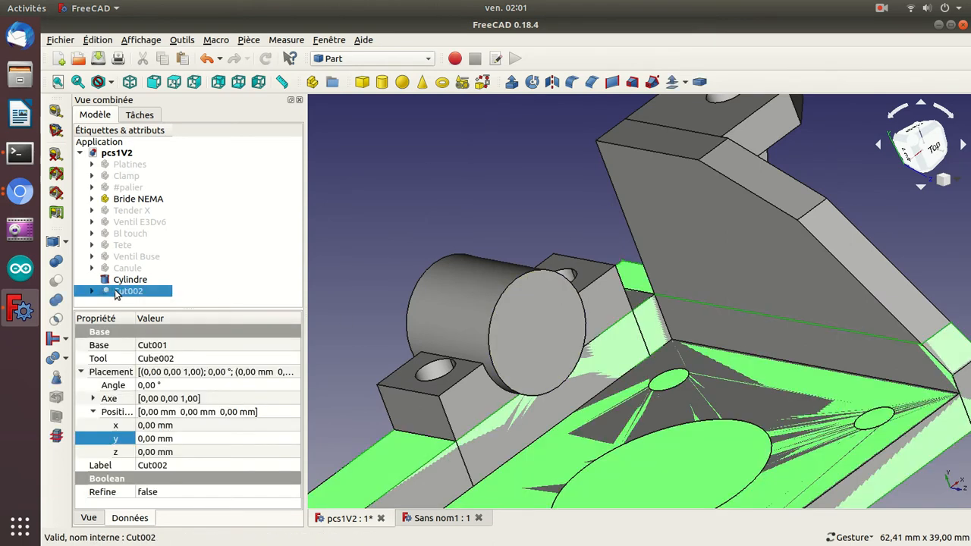
pyautogui.keyDown('ctrl'); pyautogui.click(122, 282); pyautogui.keyUp('ctrl')
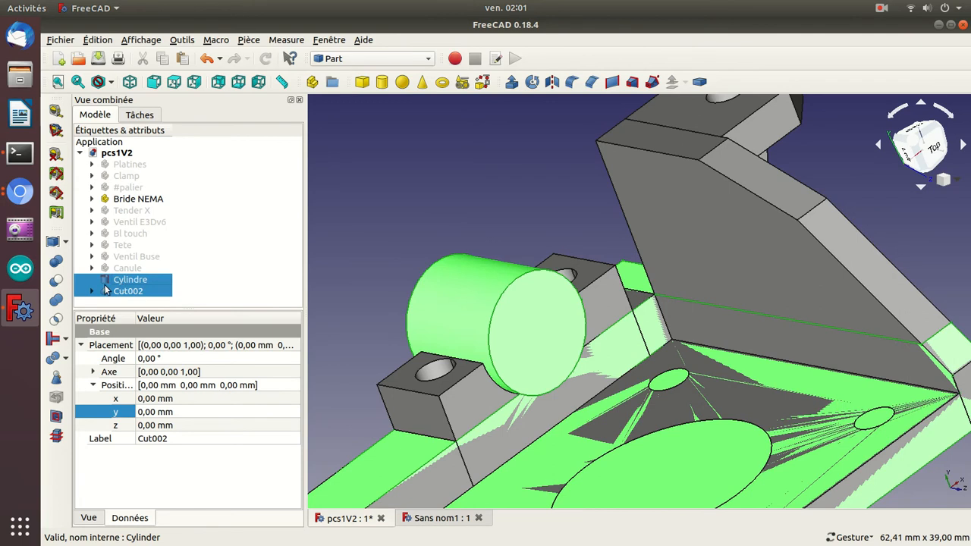
pyautogui.click(57, 282)
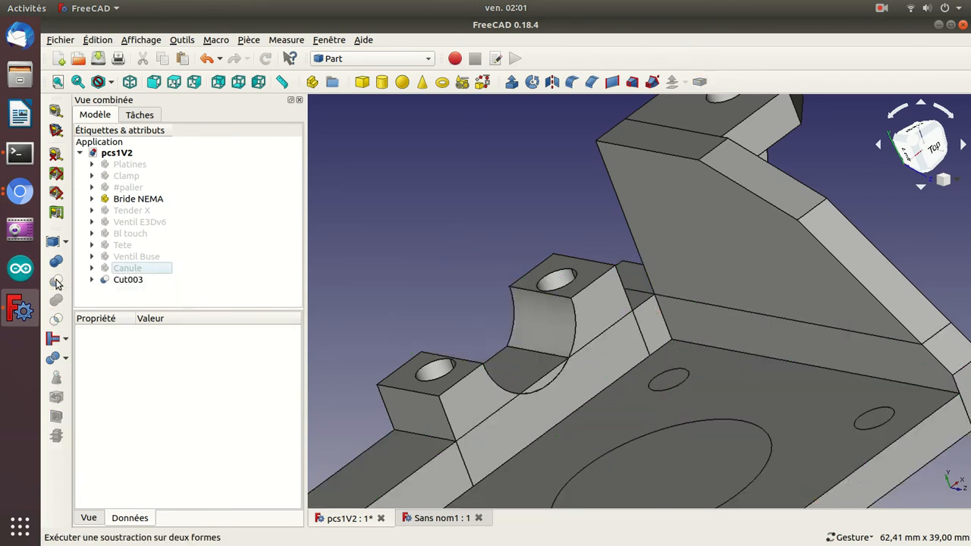
# Toggle the visibility of the Bride NEMA part to check it against the latest cut, leaving it shown.
pyautogui.click(137, 199)
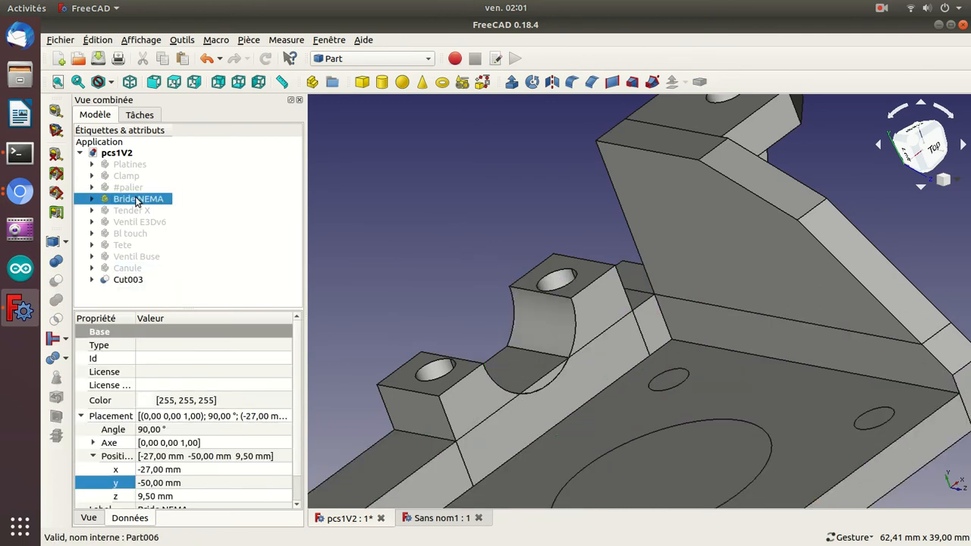
pyautogui.press('space')
pyautogui.press('space')
pyautogui.press('space')
pyautogui.press('space')
# Duplicate the cylinder nested in the latest cut, check the copy by toggling its visibility, and leave the copy hidden.
pyautogui.click(97, 280)
pyautogui.click(93, 280)
pyautogui.click(129, 305)
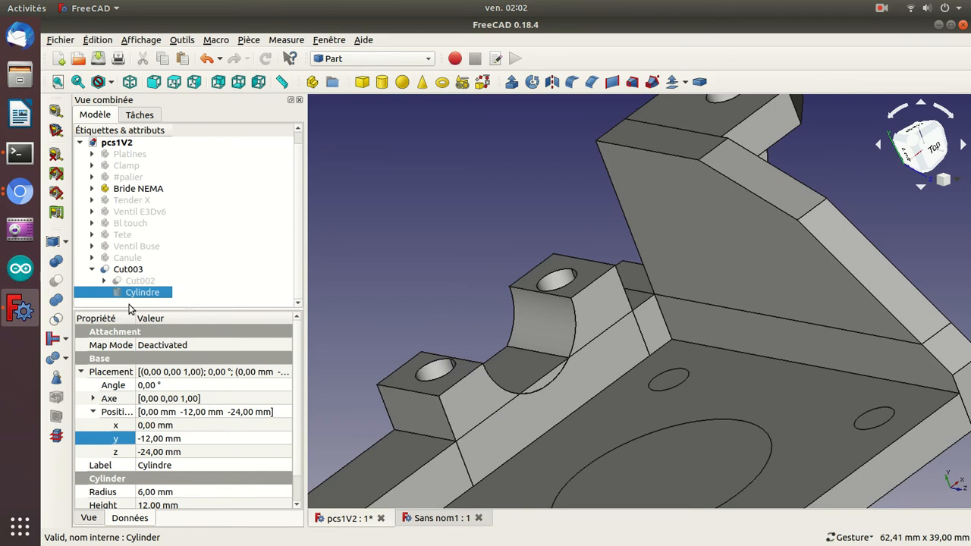
pyautogui.hotkey('ctrl', 'v')
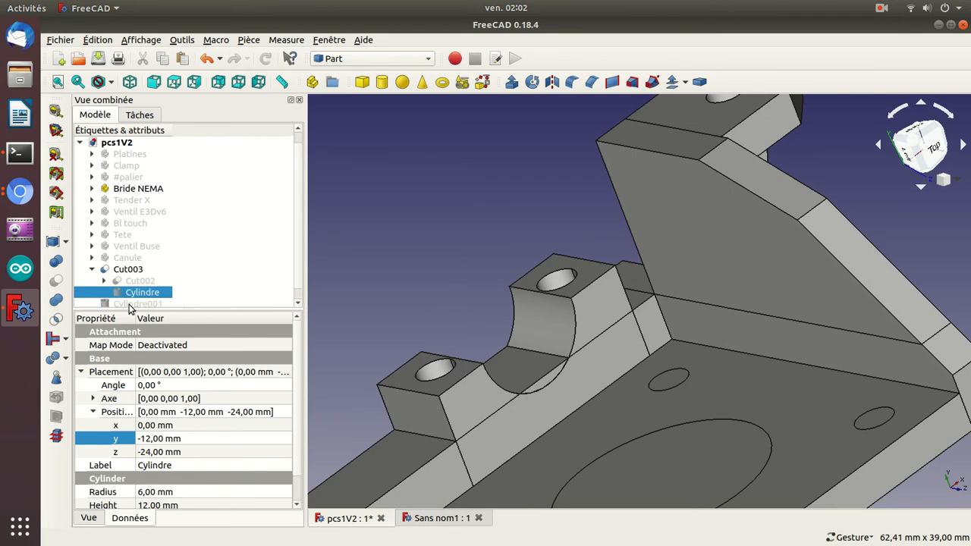
pyautogui.click(129, 304)
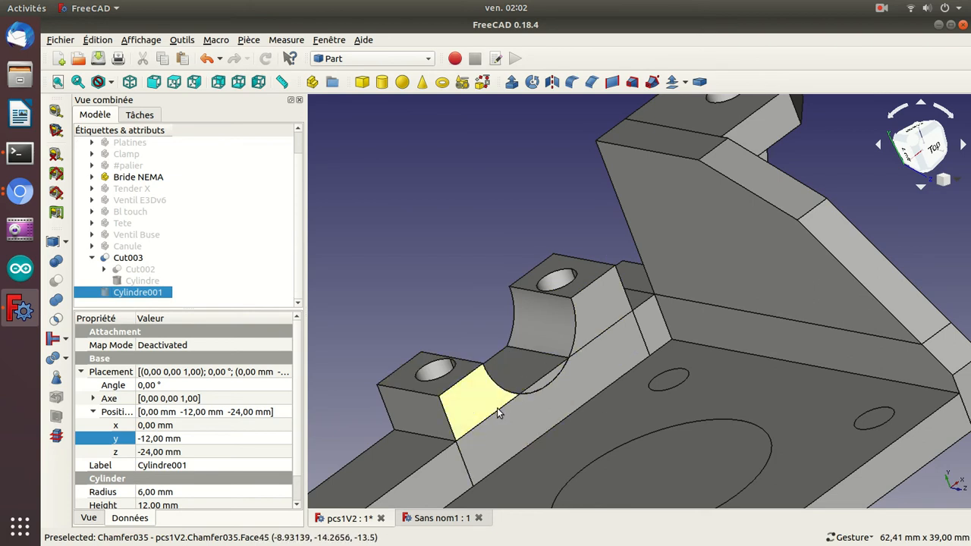
pyautogui.press('space')
pyautogui.press('space')
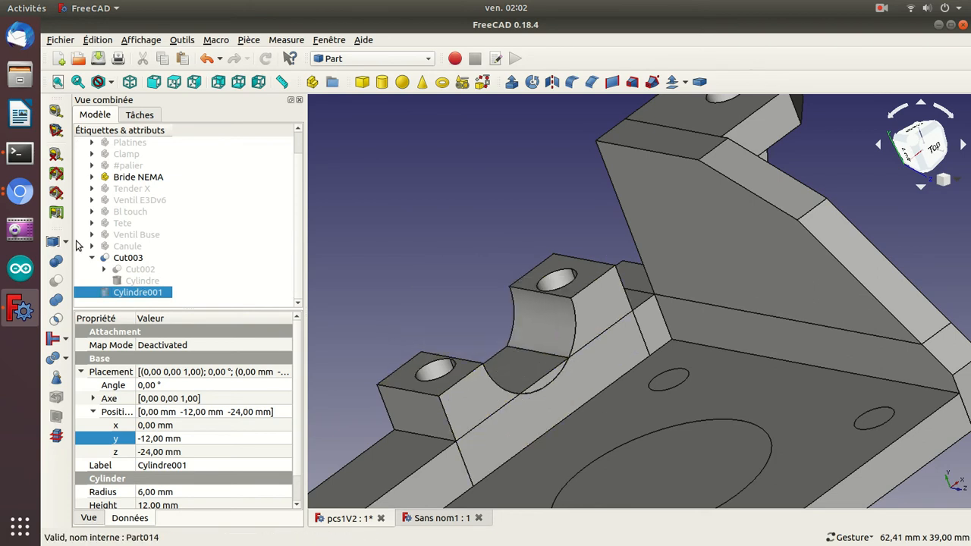
pyautogui.click(91, 259)
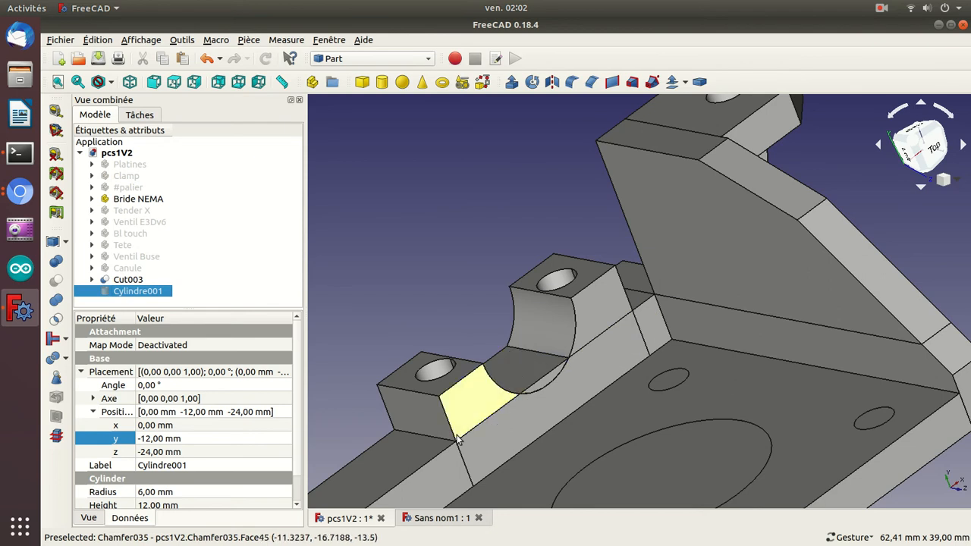
# Add a 10 mm cube at the origin and select it in the model.
pyautogui.click(361, 82)
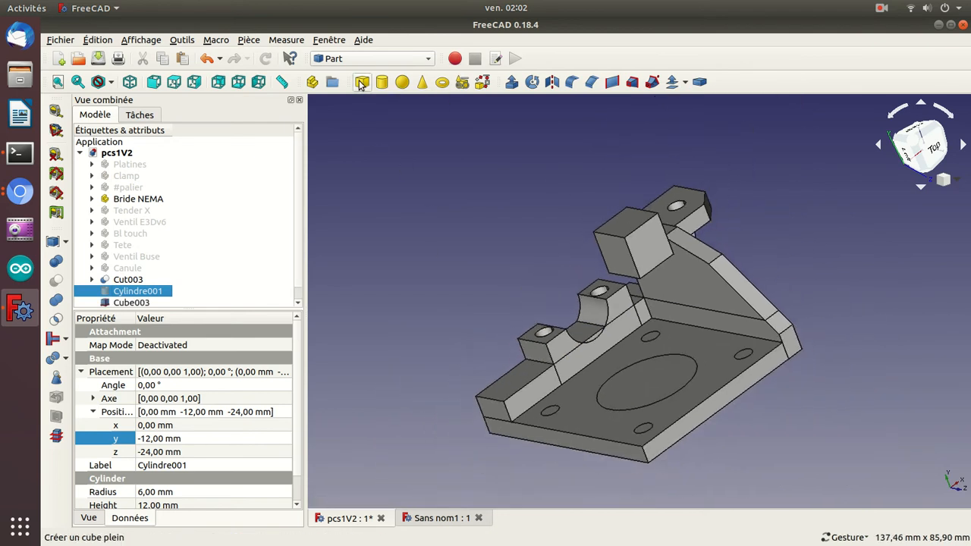
pyautogui.moveTo(405, 282); pyautogui.dragTo(537, 281)
pyautogui.click(669, 259)
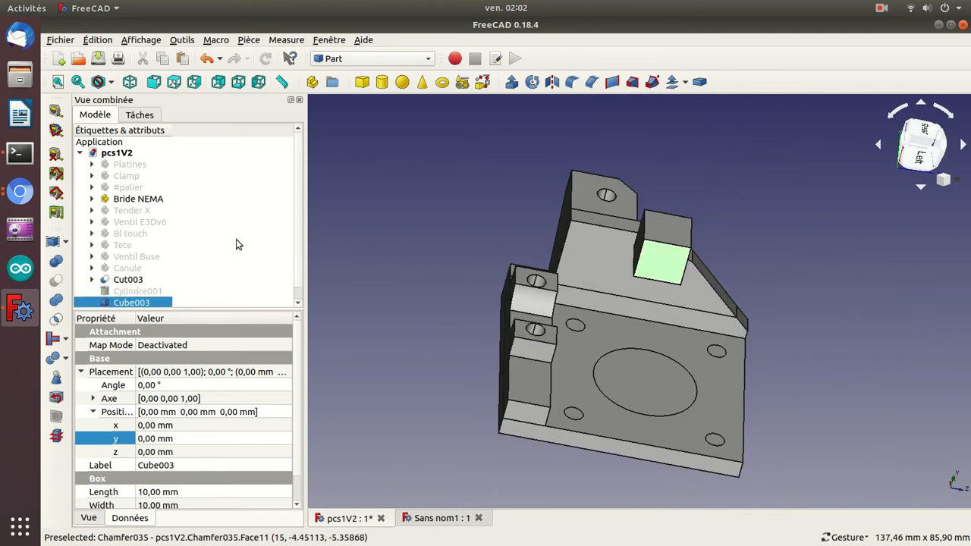
# Move the new cube in the negative Z direction to the level of the clamp holes.
pyautogui.scroll(-1, 300, 277)
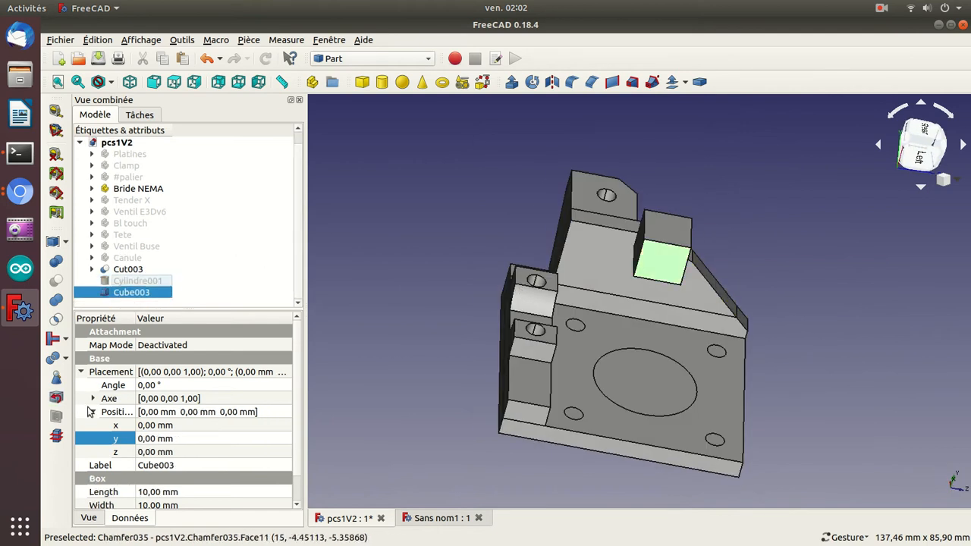
pyautogui.click(145, 426)
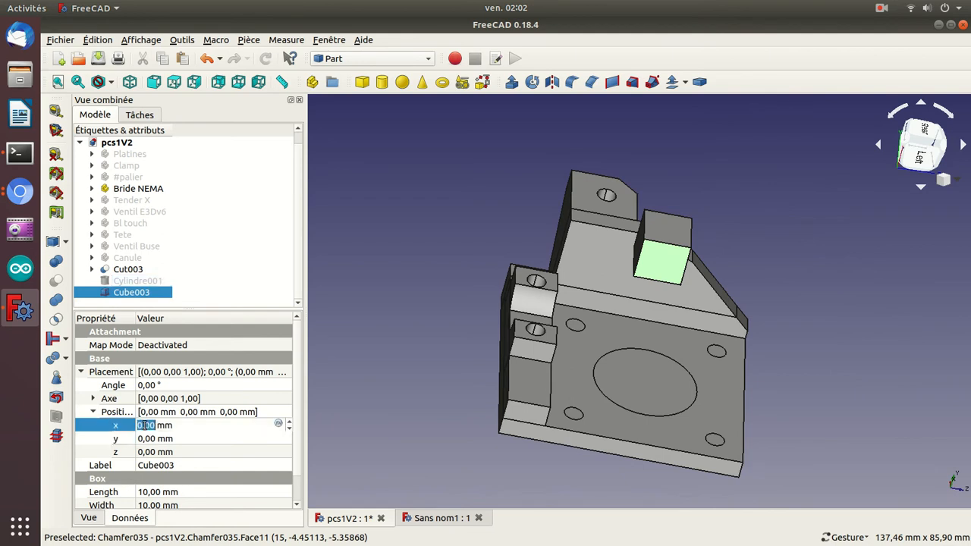
pyautogui.click(146, 453)
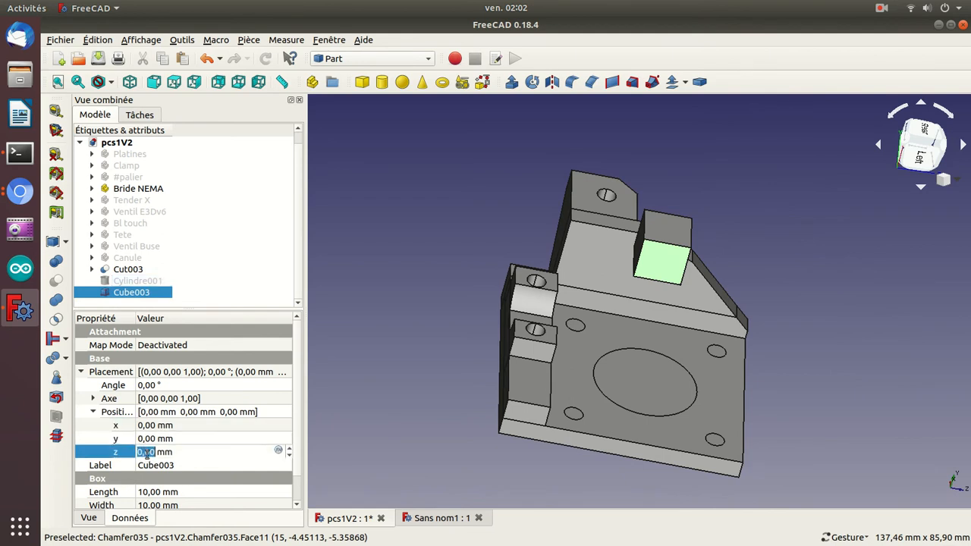
pyautogui.scroll(-20, 147, 452)
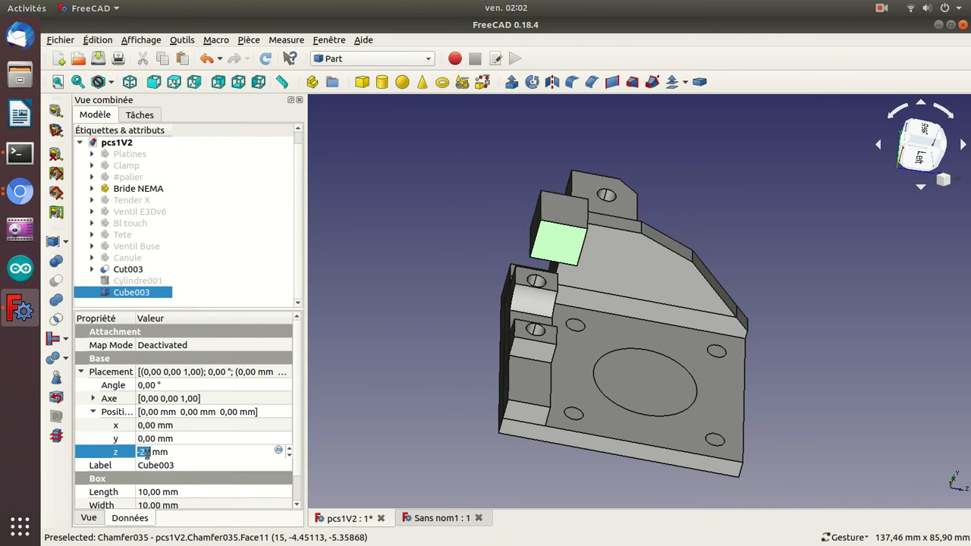
pyautogui.click(321, 449)
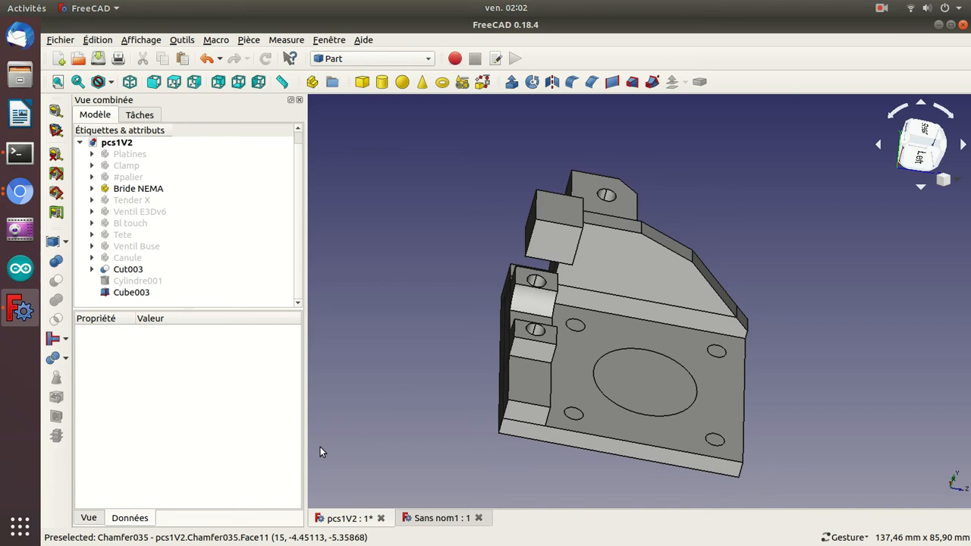
# Examine the cube's position relative to the bracket in the standard orthographic views and the isometric view.
pyautogui.press('1')
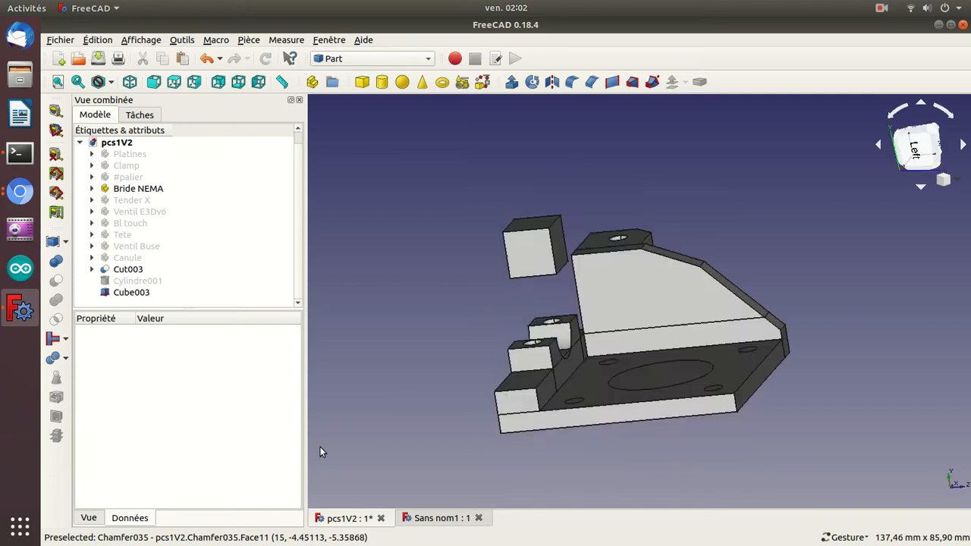
pyautogui.press('2')
pyautogui.press('3')
pyautogui.press('4')
pyautogui.press('5')
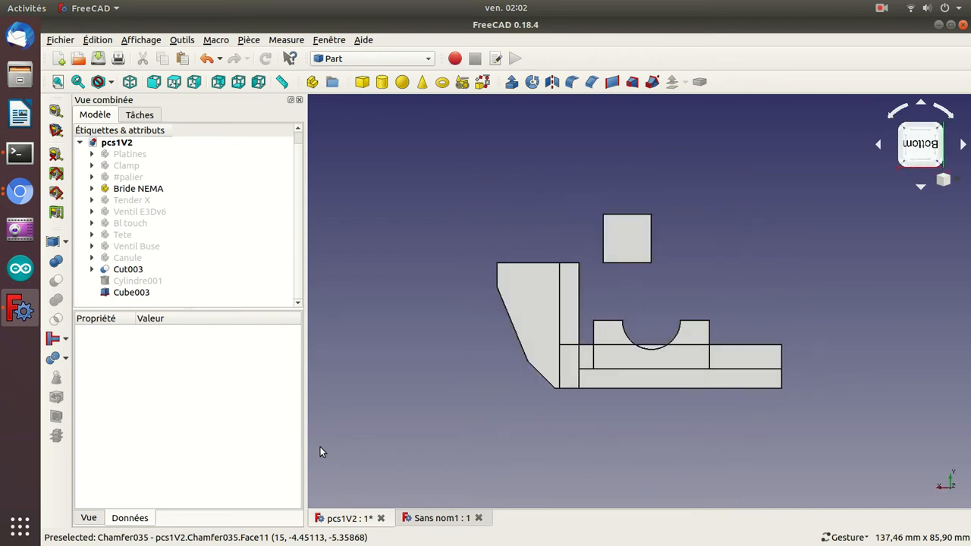
pyautogui.press('1')
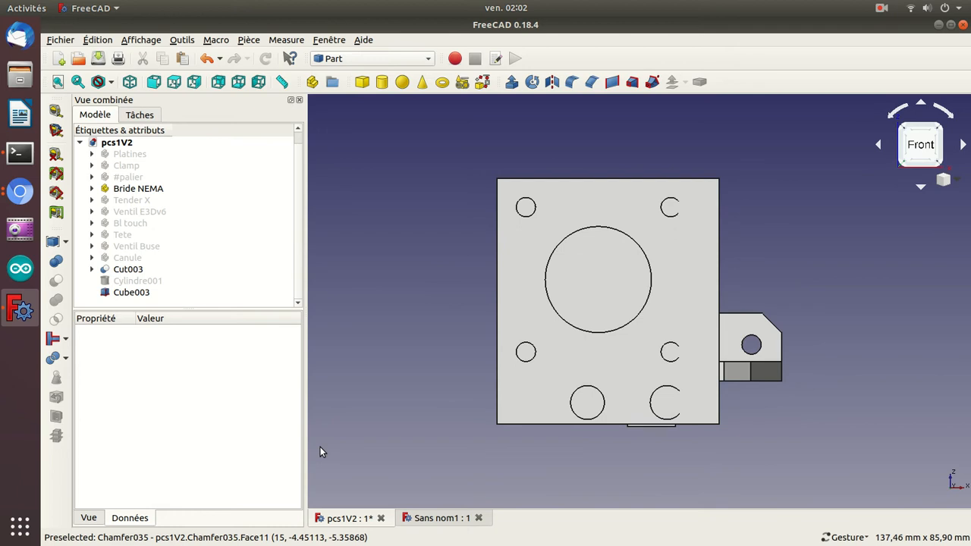
pyautogui.press('4')
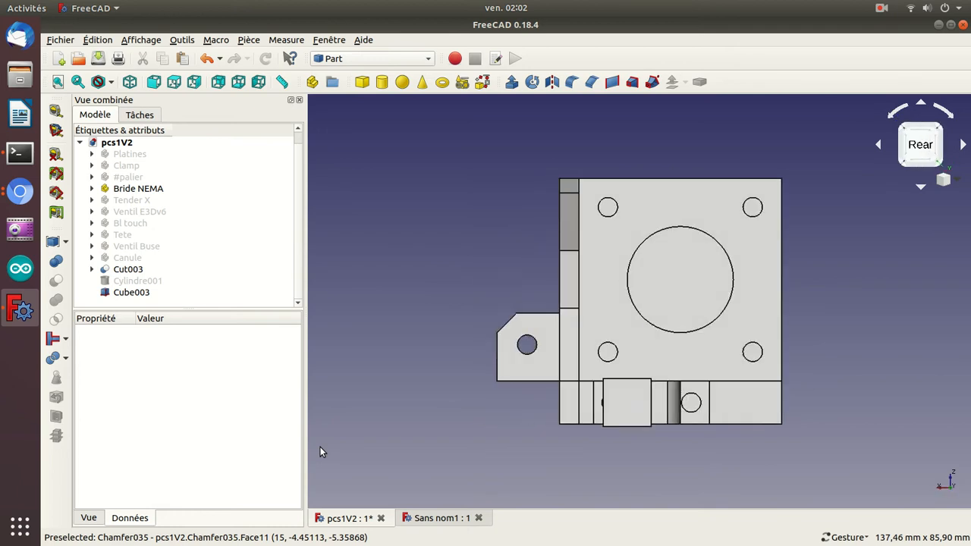
pyautogui.press('5')
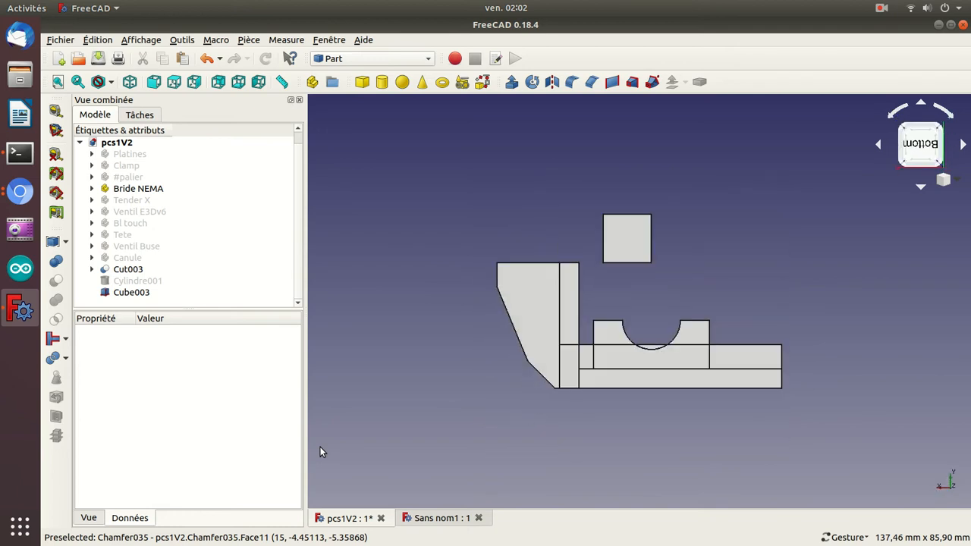
pyautogui.press('0')
pyautogui.press('3')
pyautogui.press('6')
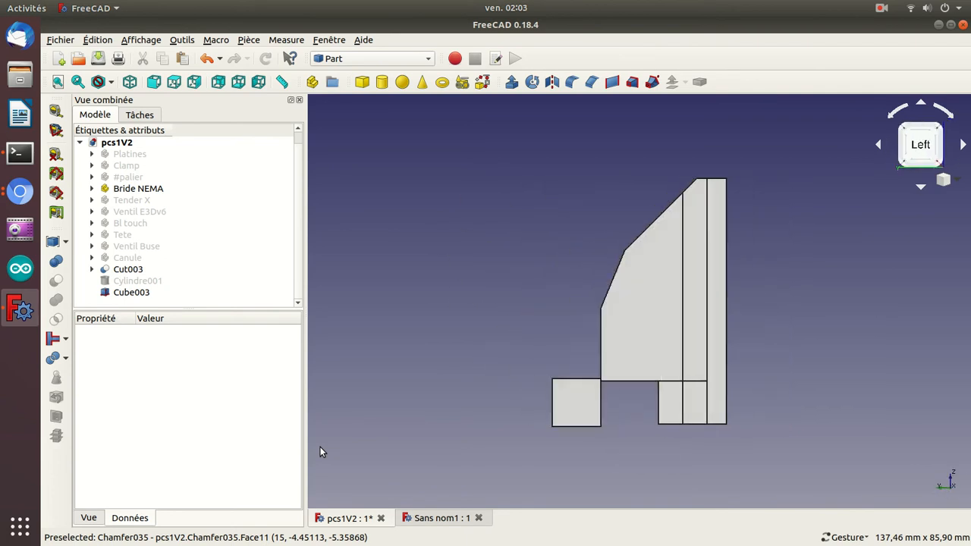
pyautogui.press('0')
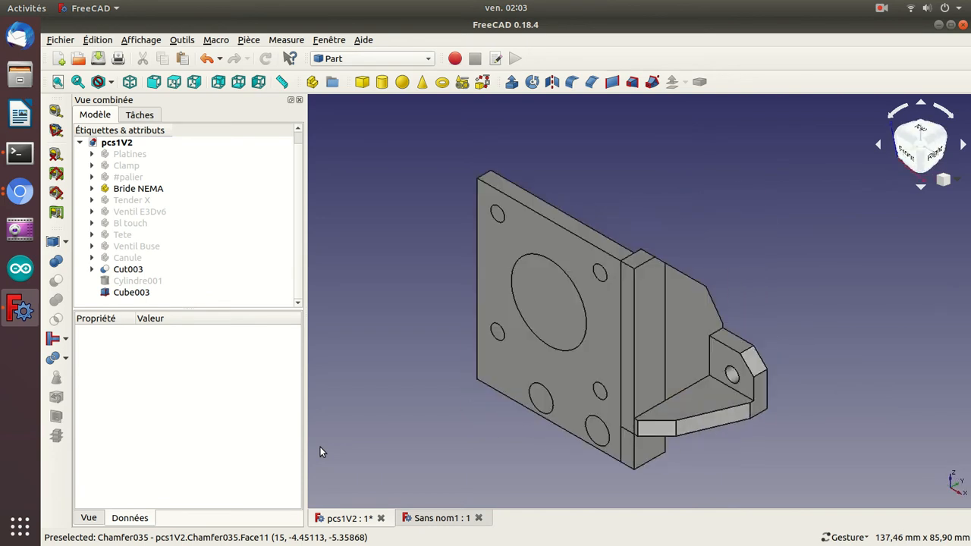
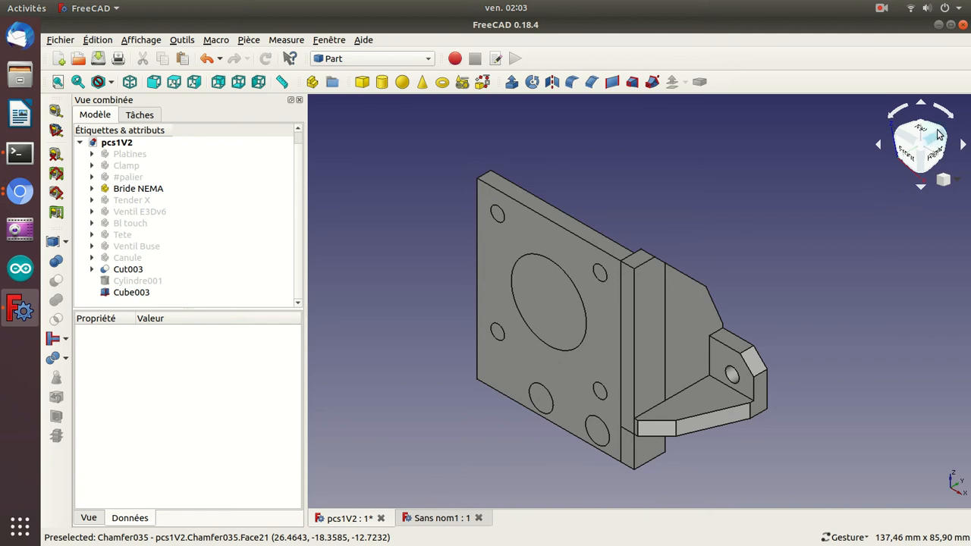
# Examine the cube's position relative to the clamp holes in the front, left, rear, bottom and oblique views.
pyautogui.click(912, 154)
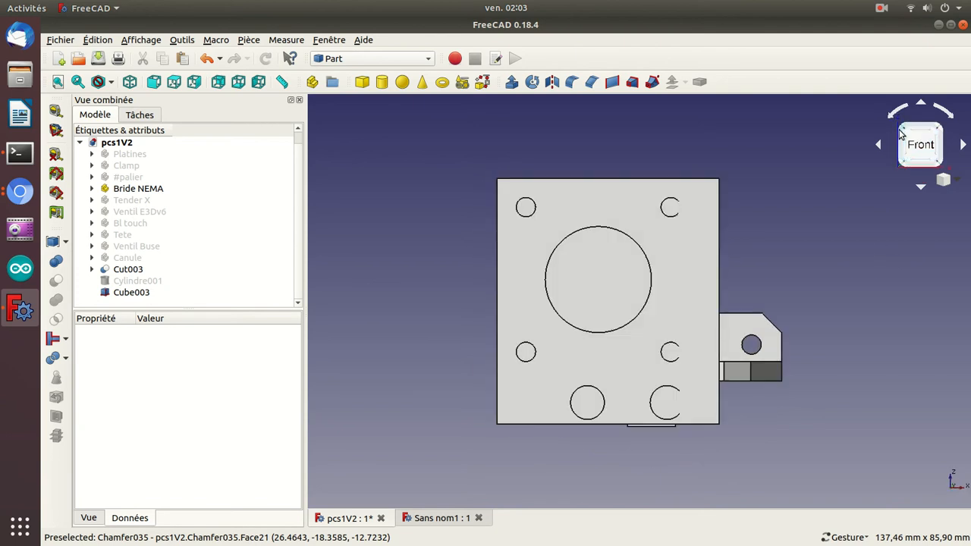
pyautogui.click(900, 135)
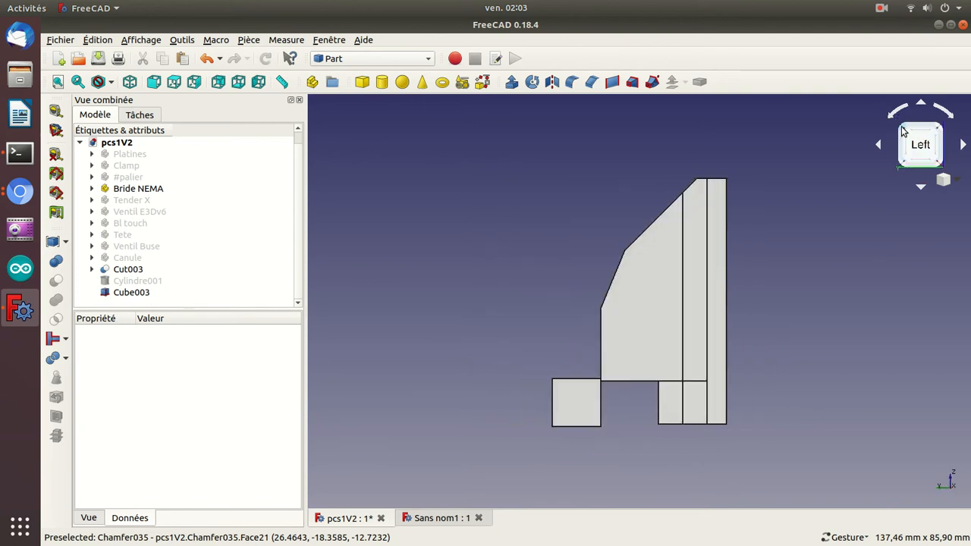
pyautogui.click(903, 134)
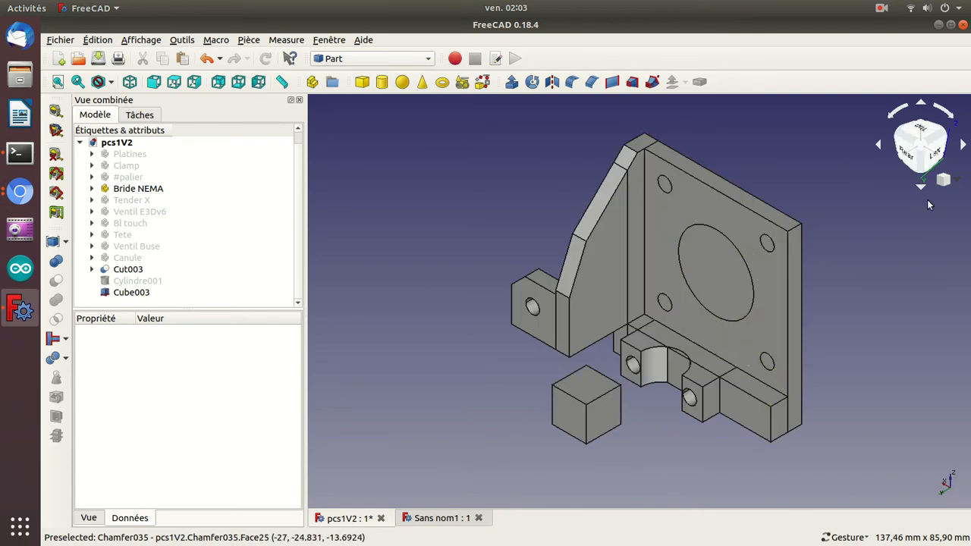
pyautogui.click(923, 163)
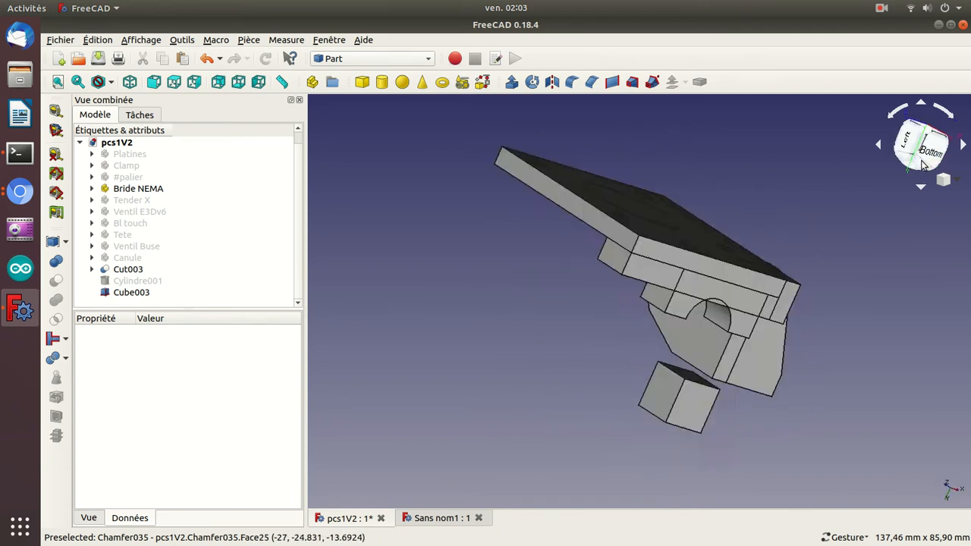
pyautogui.click(920, 166)
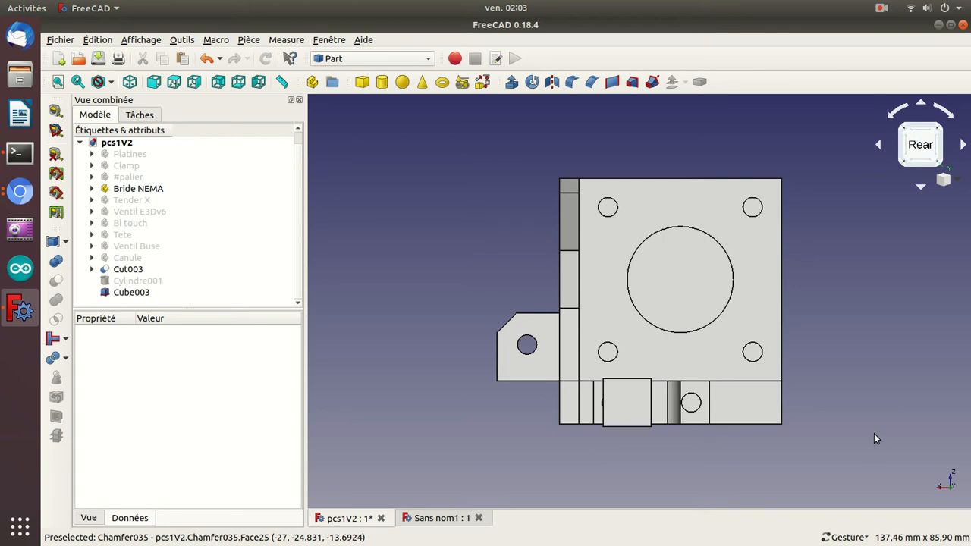
pyautogui.press('2')
pyautogui.press('5')
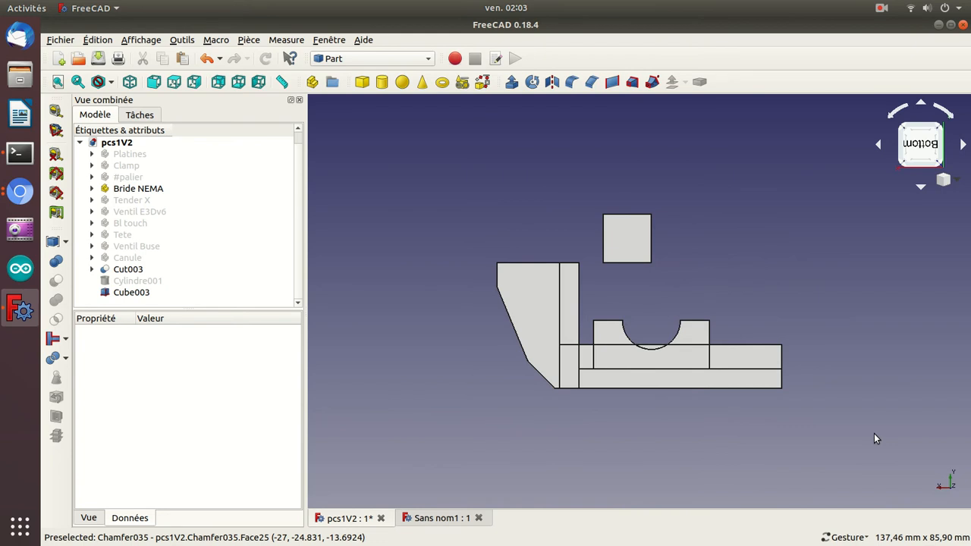
pyautogui.moveTo(882, 358); pyautogui.dragTo(772, 382)
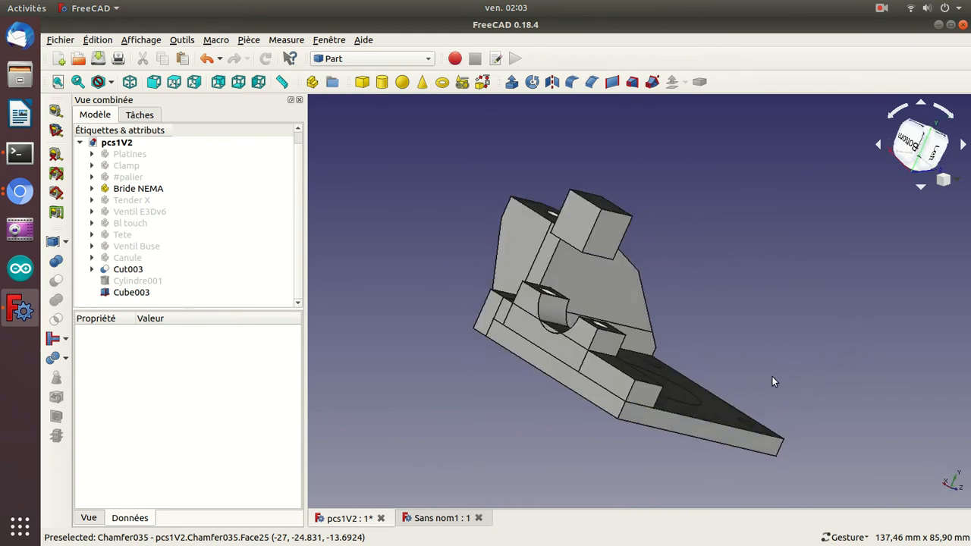
pyautogui.press('5')
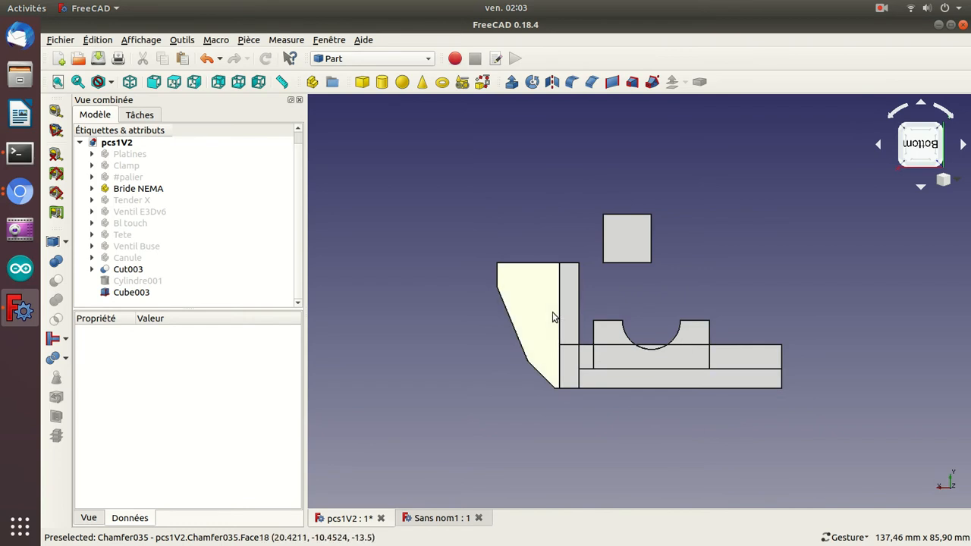
# Select the cube placed beside the clamp and set its Y position to -21 mm.
pyautogui.click(107, 295)
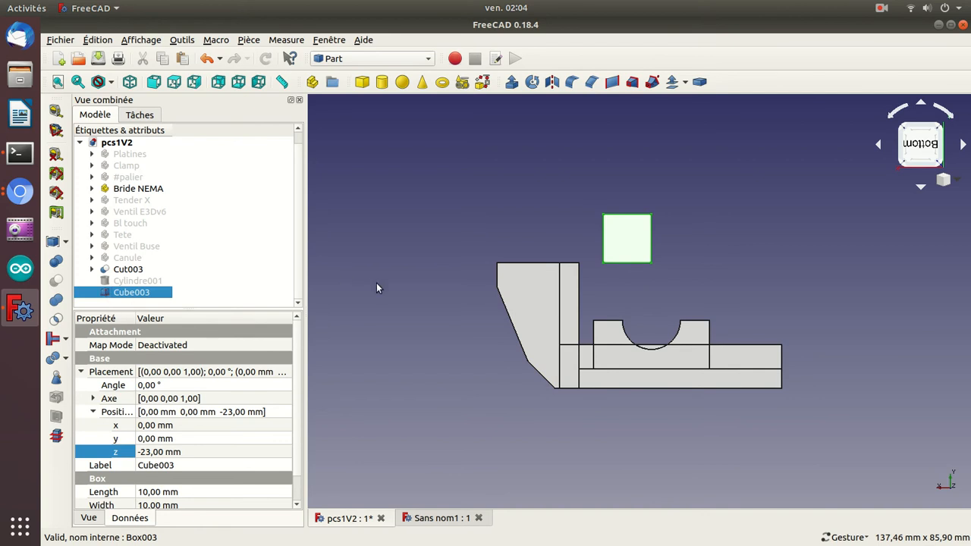
pyautogui.press('2')
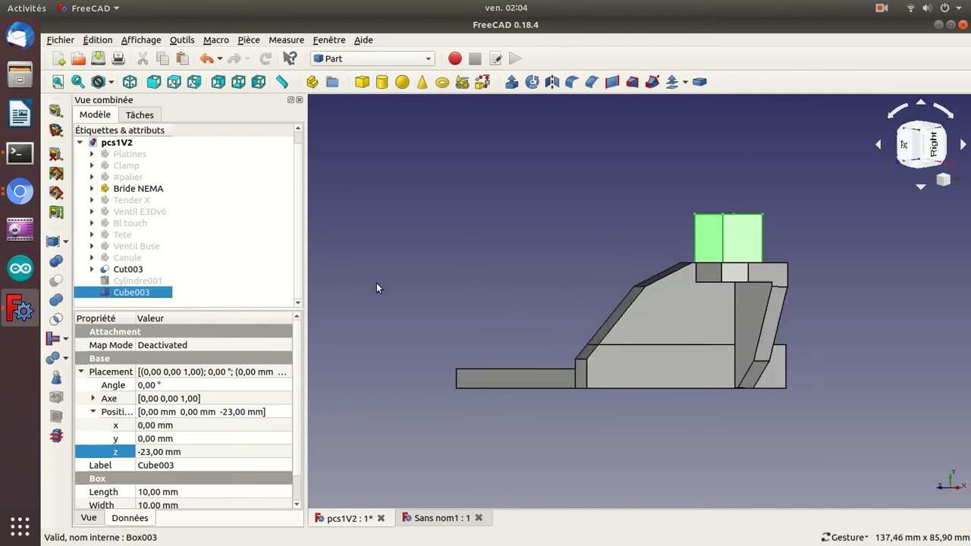
pyautogui.press('3')
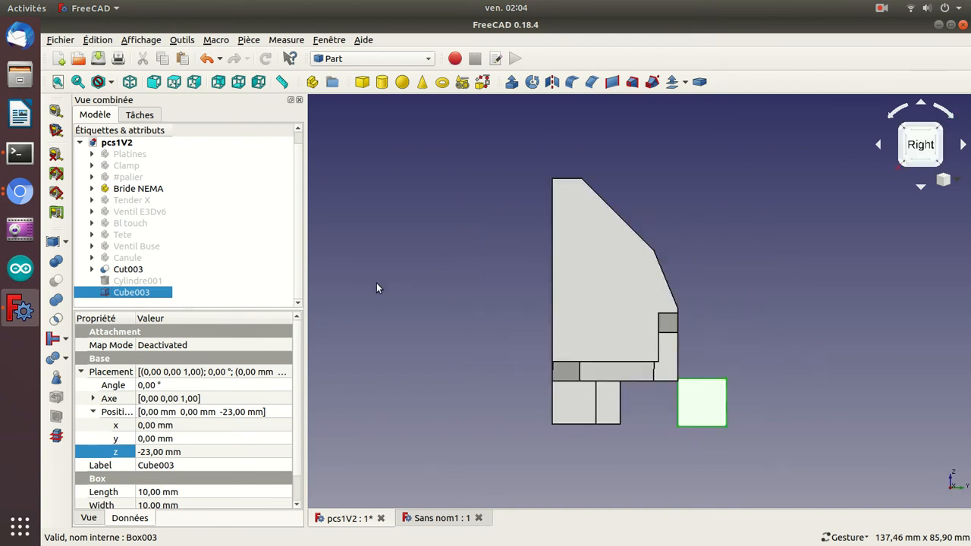
pyautogui.press('6')
pyautogui.press('4')
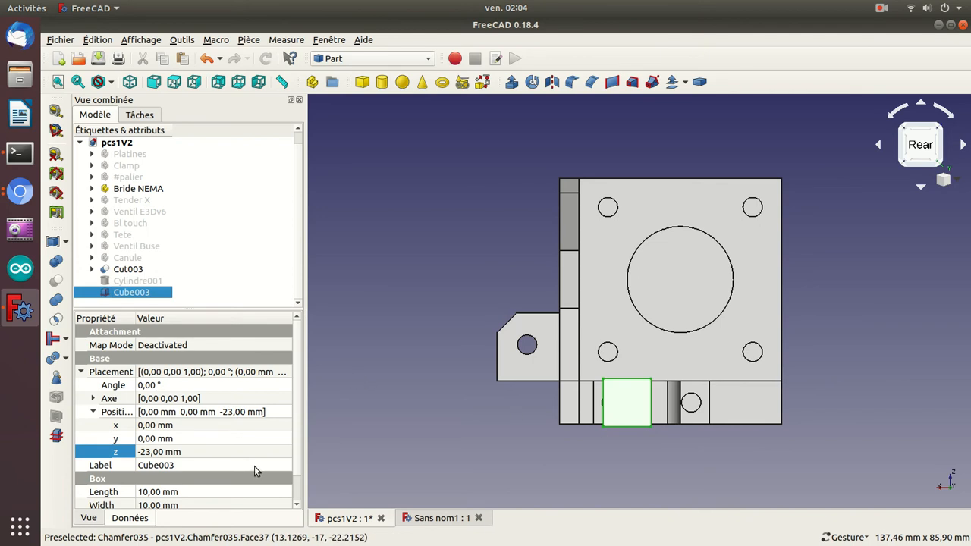
pyautogui.click(155, 438)
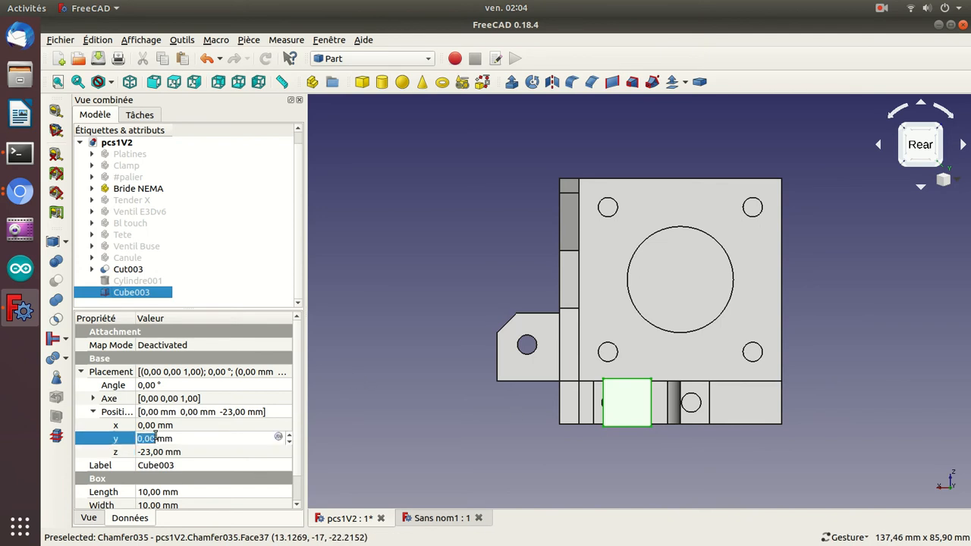
pyautogui.write('-32')
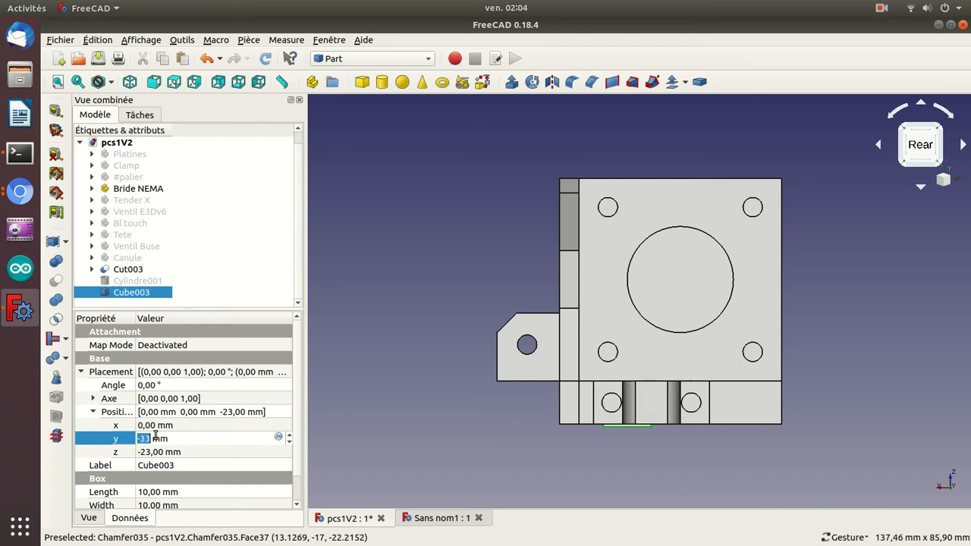
pyautogui.scroll(8, 155, 438)
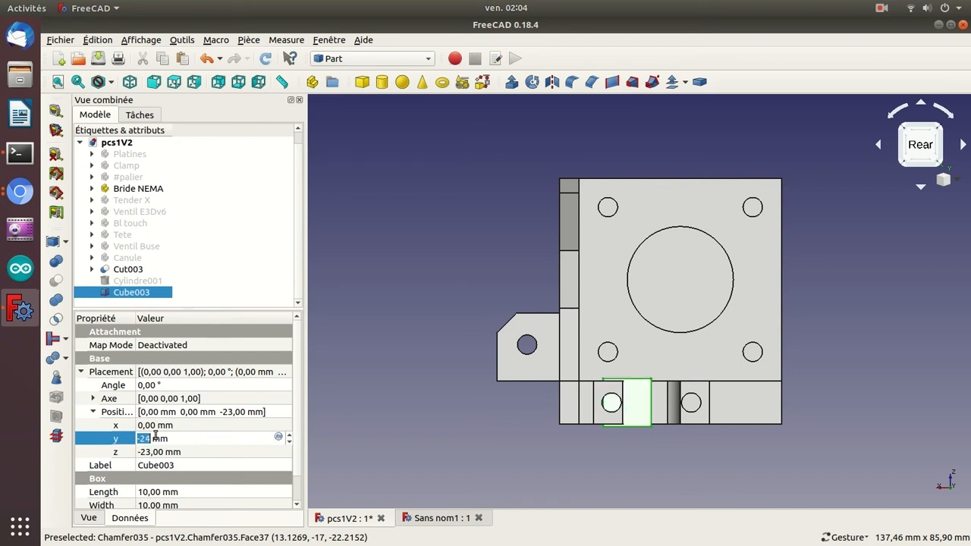
pyautogui.scroll(1, 155, 439)
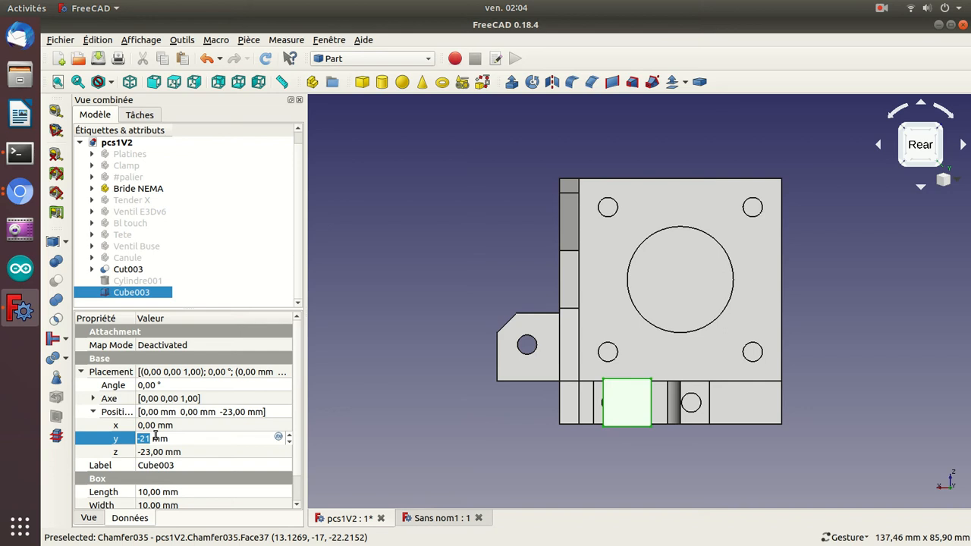
pyautogui.press('Return')
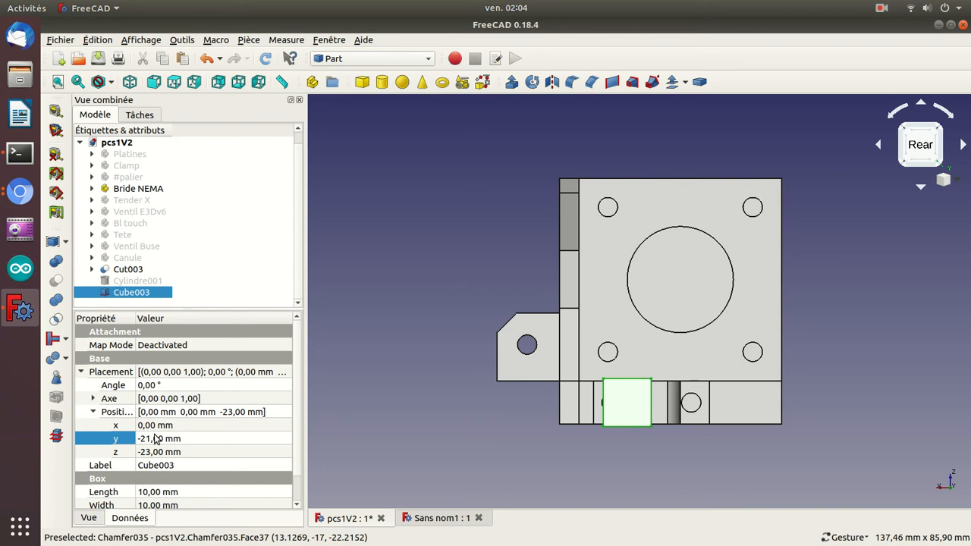
# Check the cube's alignment with the clamp from several sides and set its Z position to -22.5 mm.
pyautogui.press('3')
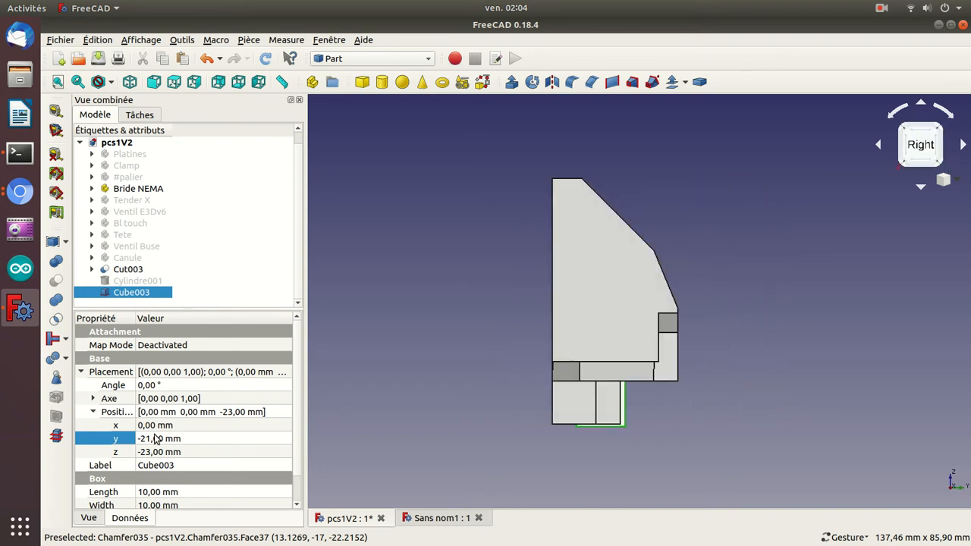
pyautogui.press('2')
pyautogui.press('5')
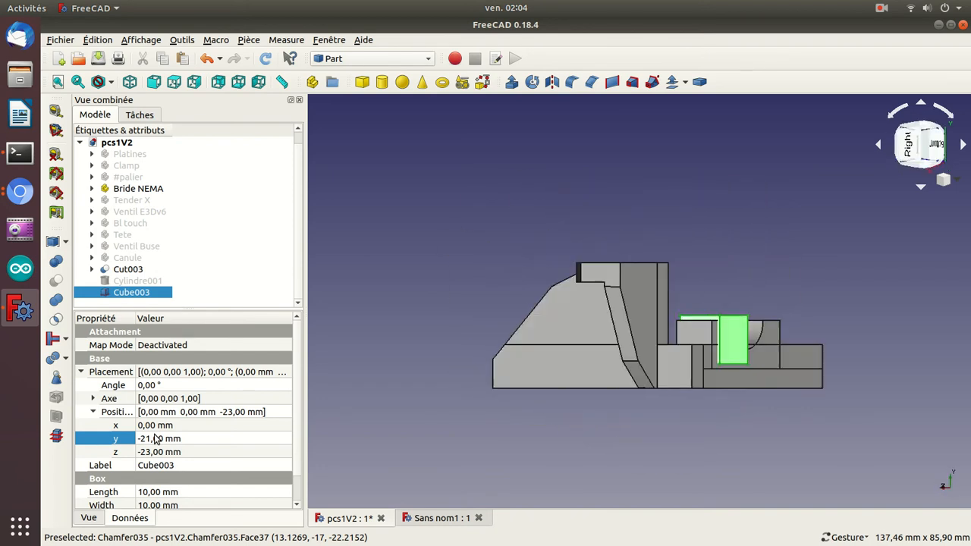
pyautogui.moveTo(377, 301); pyautogui.dragTo(630, 410)
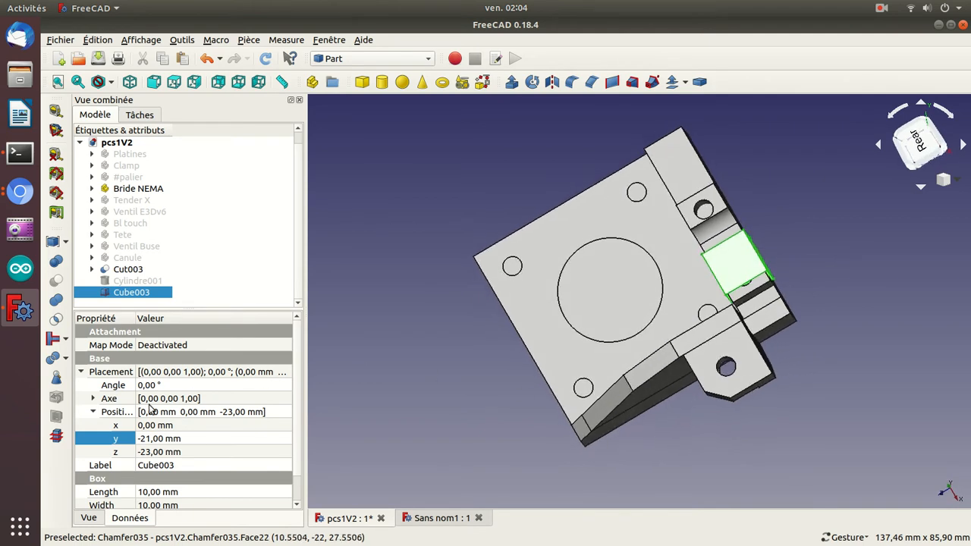
pyautogui.click(158, 451)
pyautogui.click(158, 453)
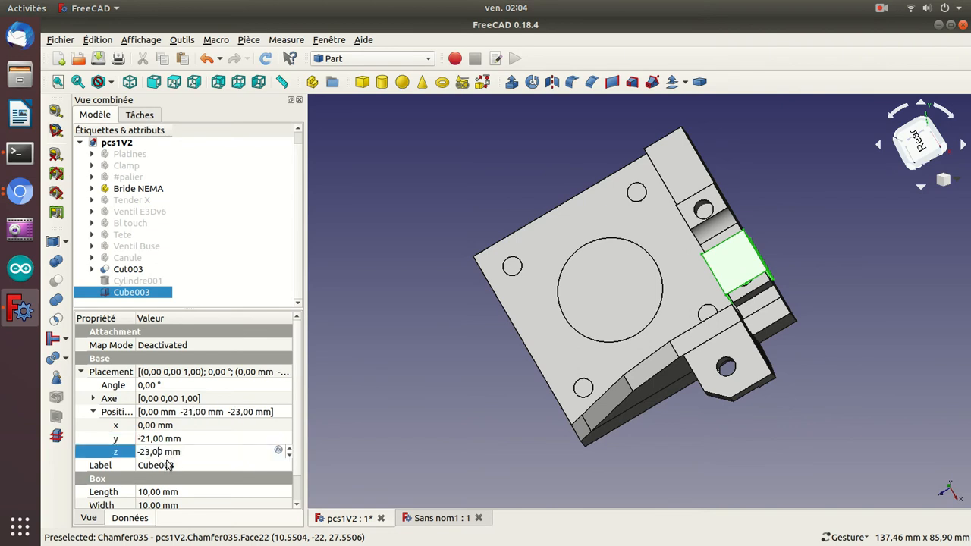
pyautogui.press('BackSpace')
pyautogui.write('5')
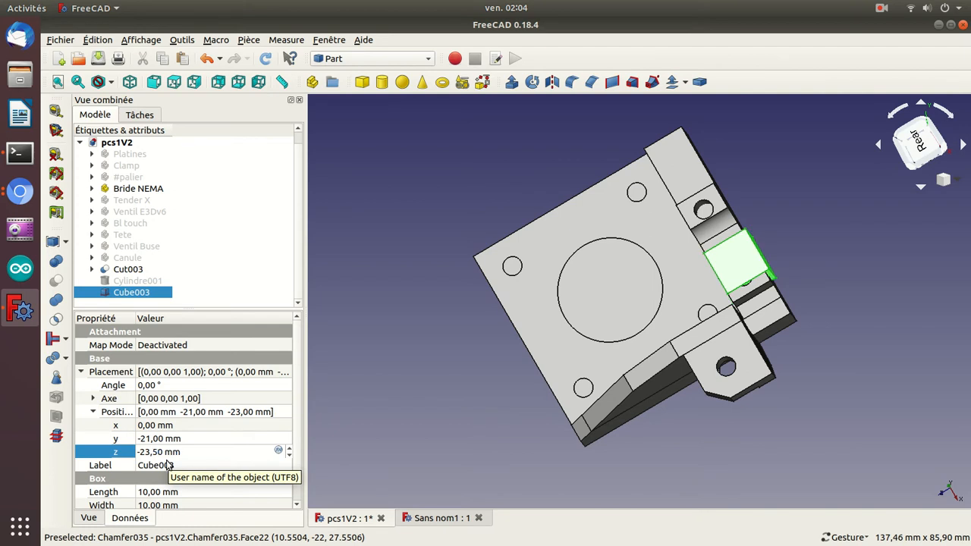
pyautogui.press('Down')
pyautogui.press('Up')
pyautogui.press('Up')
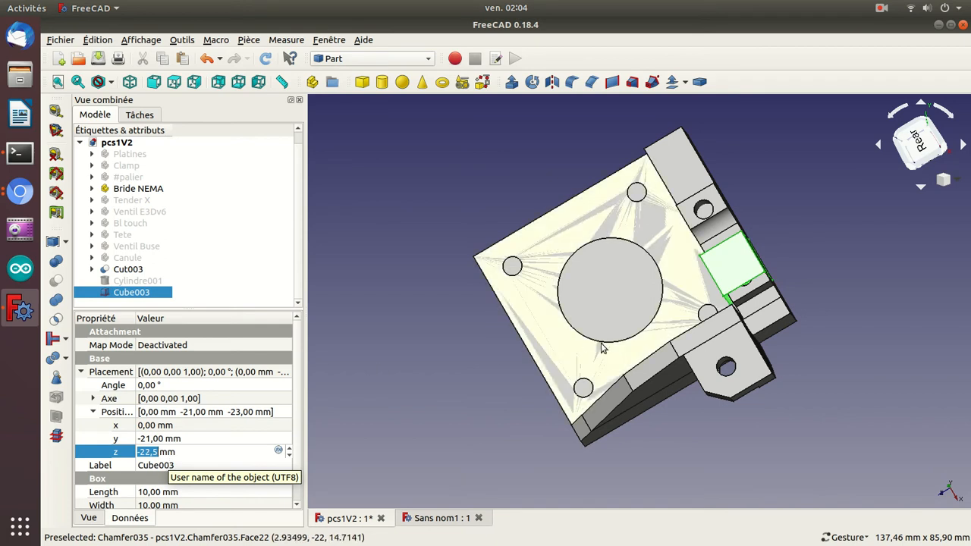
# Set the cube's X position to 2 mm and its Y position to -22 mm around the clamp hole.
pyautogui.moveTo(847, 298); pyautogui.dragTo(758, 341)
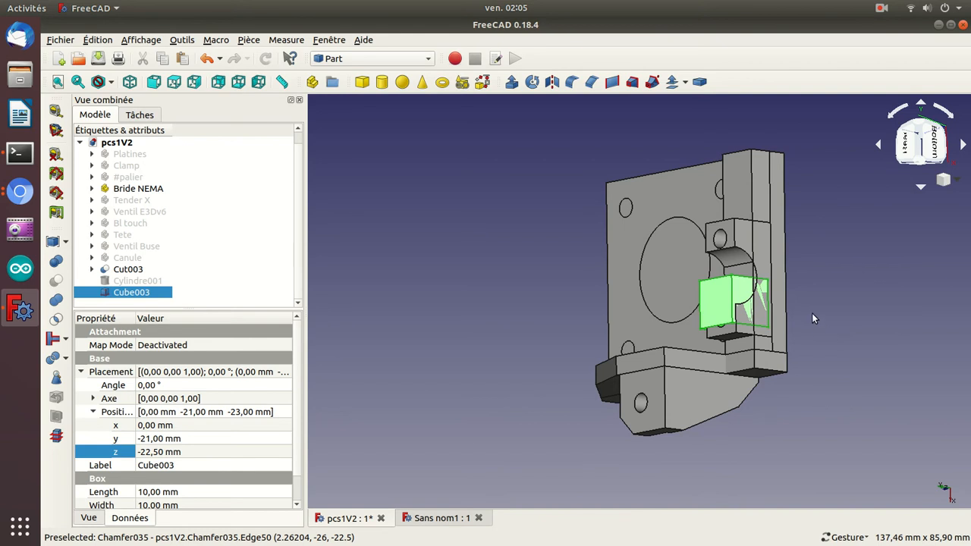
pyautogui.scroll(3, 812, 312)
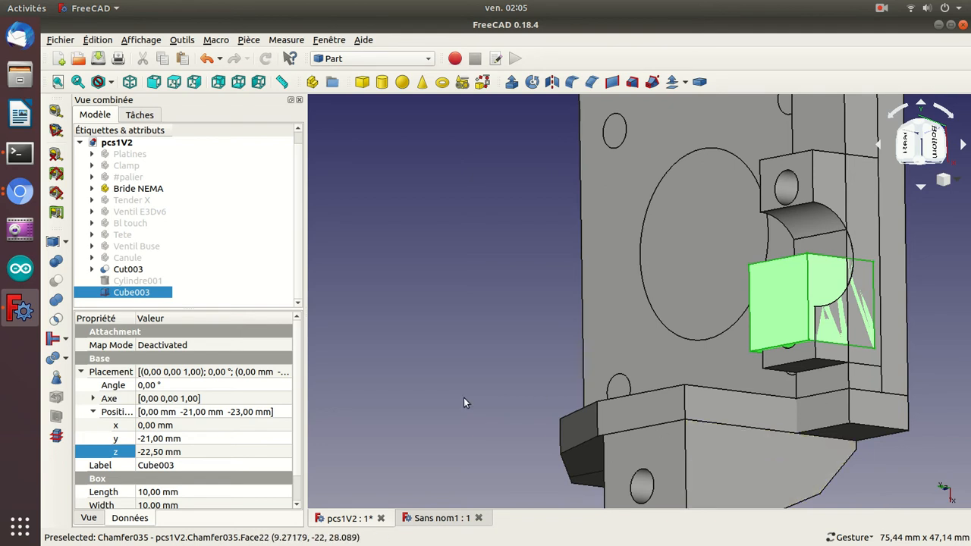
pyautogui.click(153, 425)
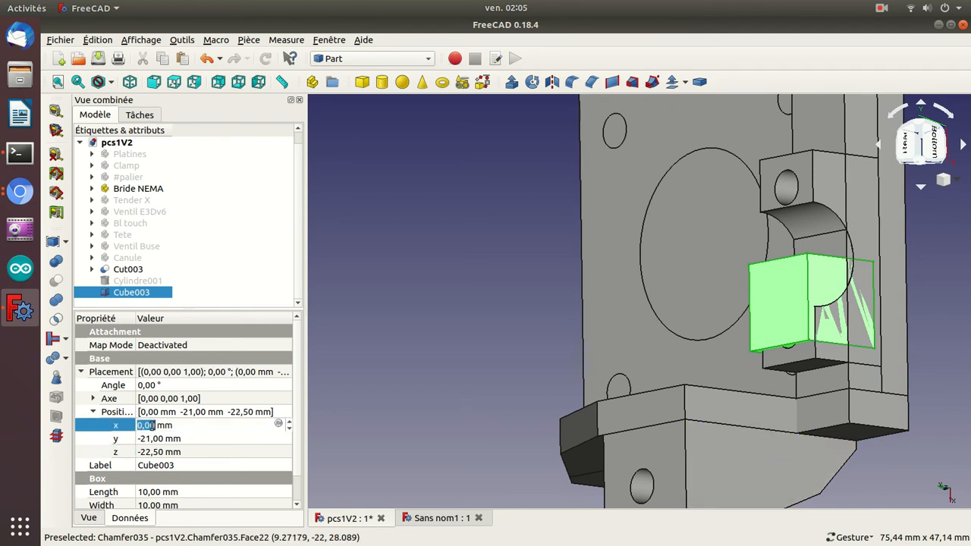
pyautogui.scroll(-1, 152, 425)
pyautogui.scroll(3, 152, 426)
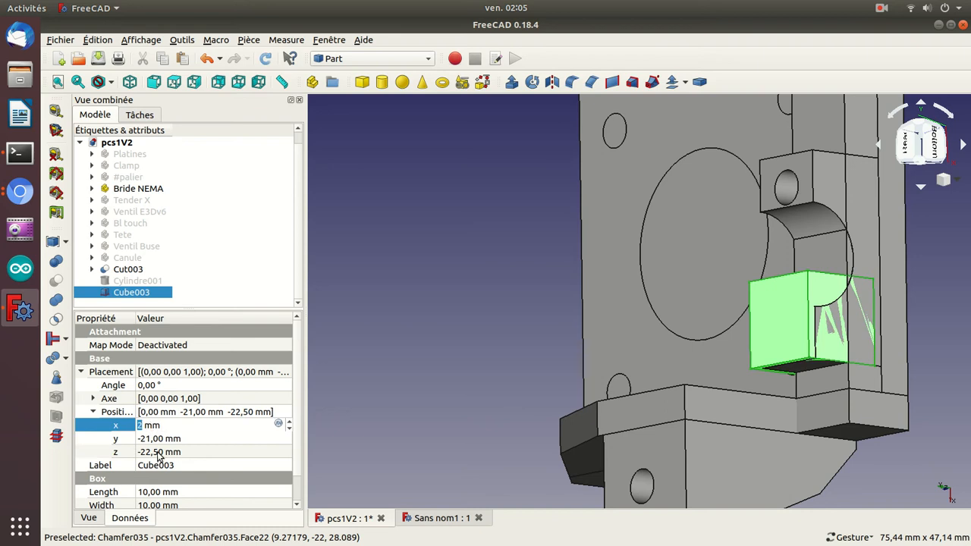
pyautogui.click(157, 439)
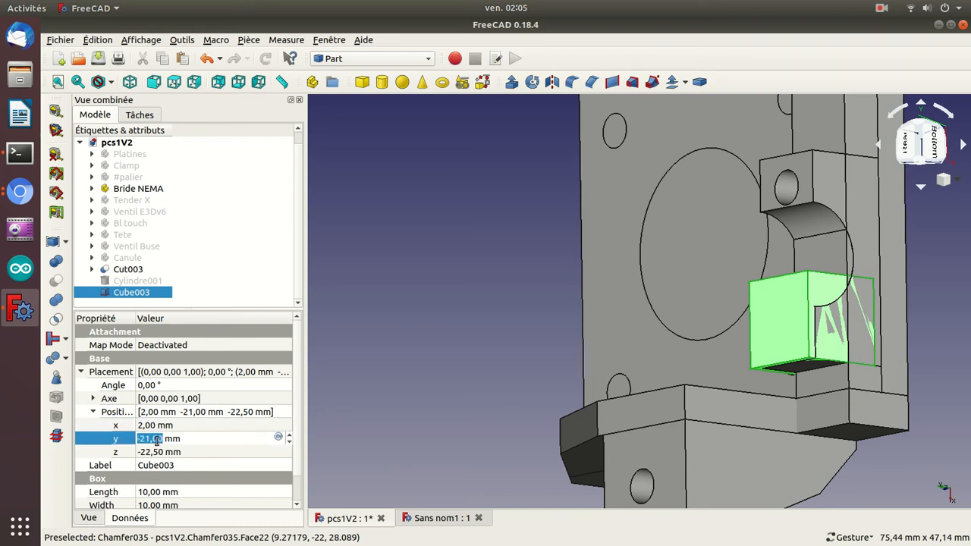
pyautogui.scroll(-1, 157, 439)
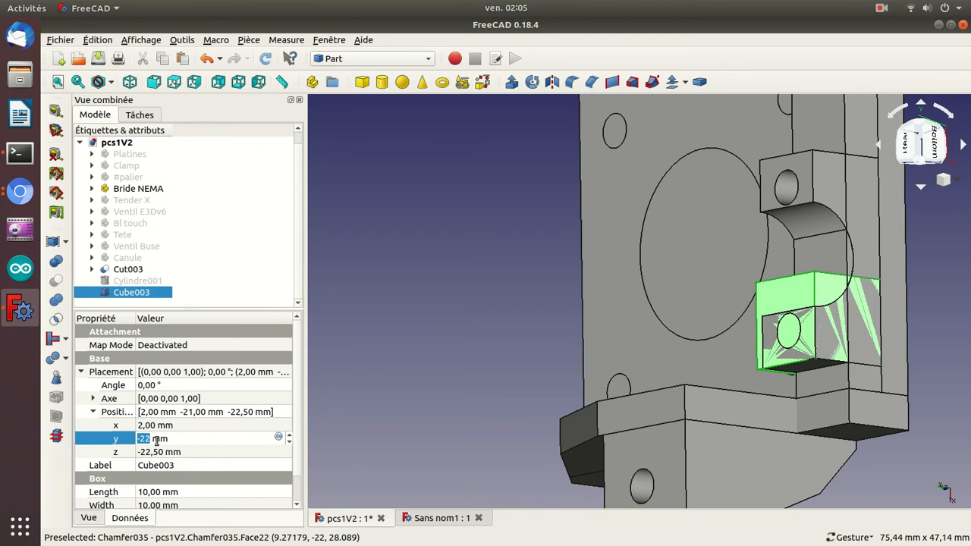
pyautogui.moveTo(373, 365); pyautogui.dragTo(517, 382)
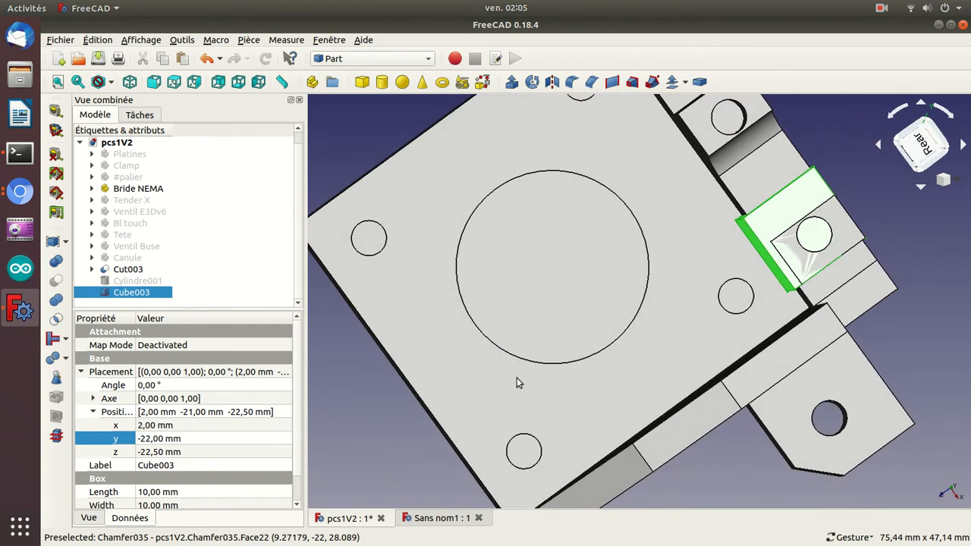
# Set the cube's height to 9 mm and its length to 17 mm.
pyautogui.scroll(-1, 296, 467)
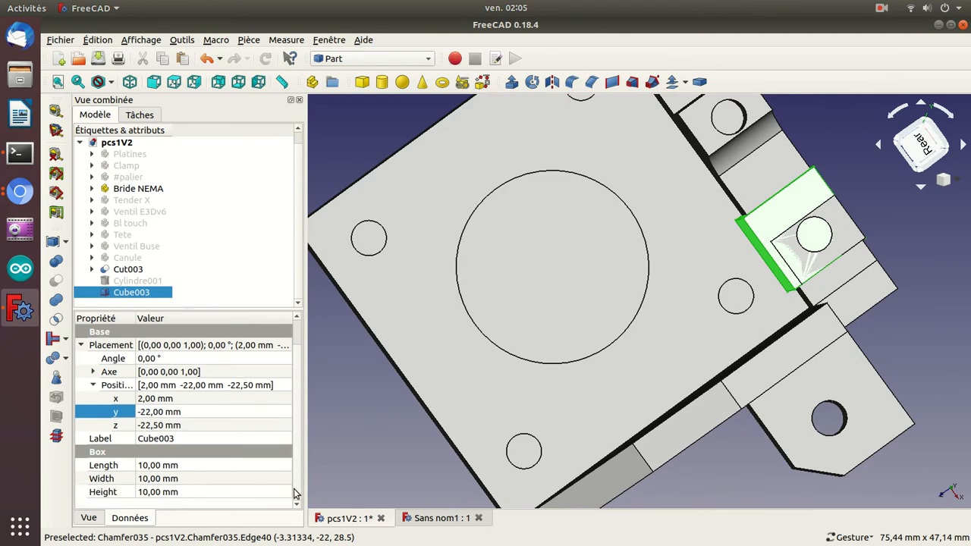
pyautogui.click(254, 492)
pyautogui.write('1')
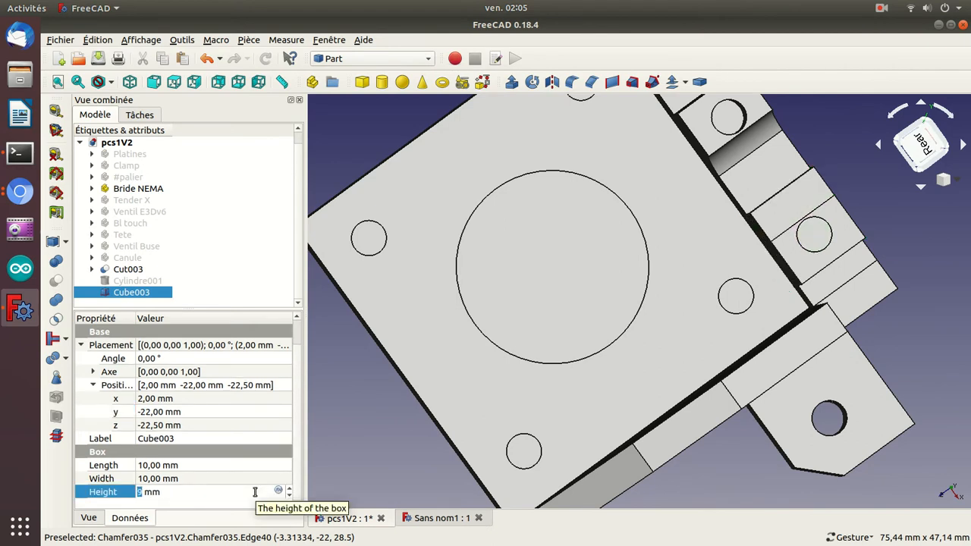
pyautogui.press('Return')
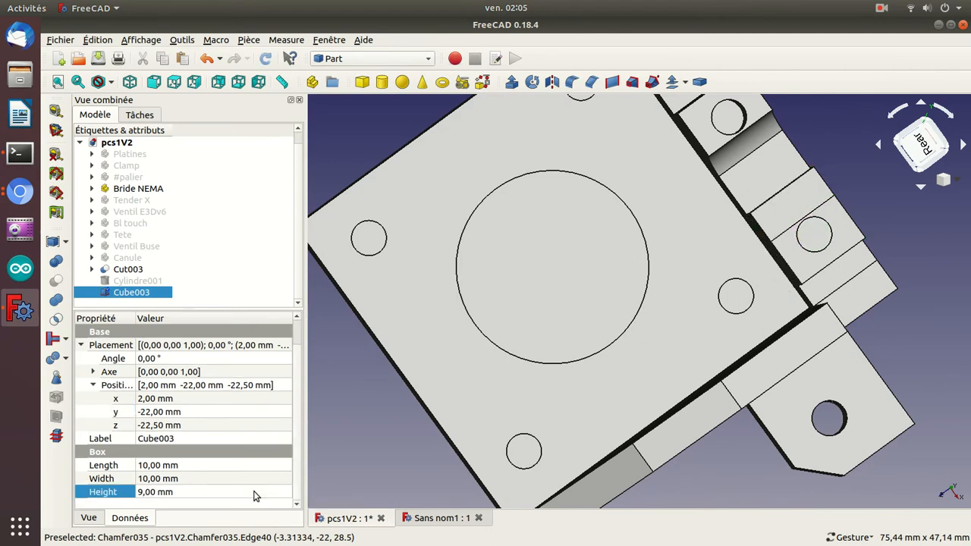
pyautogui.click(226, 465)
pyautogui.scroll(1, 226, 465)
pyautogui.scroll(6, 226, 465)
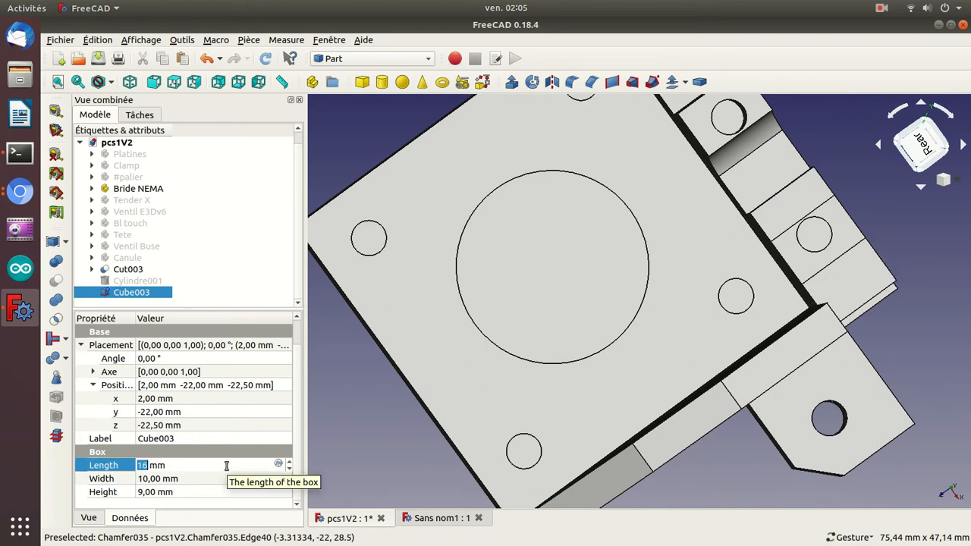
# Set the cube's X position to -12 mm and its length to 24 mm around both clamp holes.
pyautogui.click(152, 398)
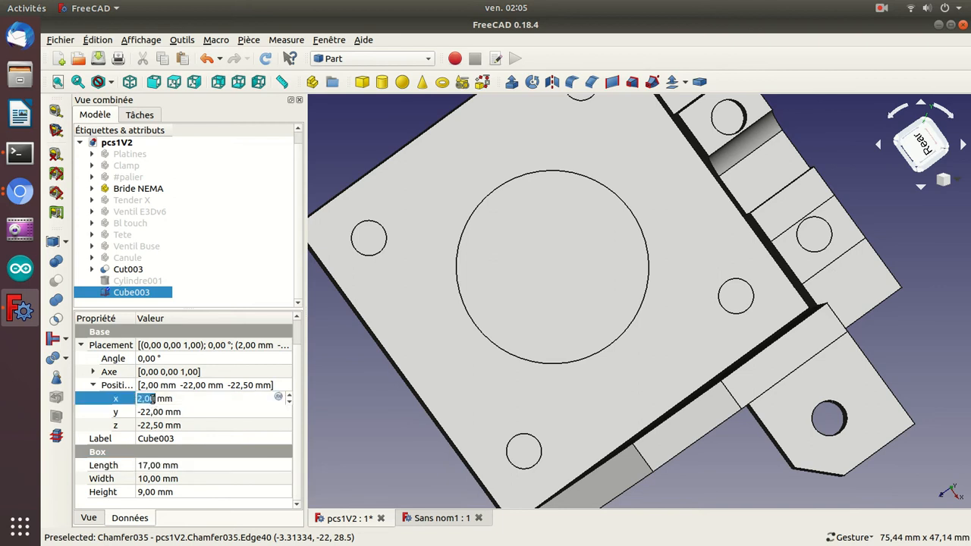
pyautogui.scroll(-8, 151, 398)
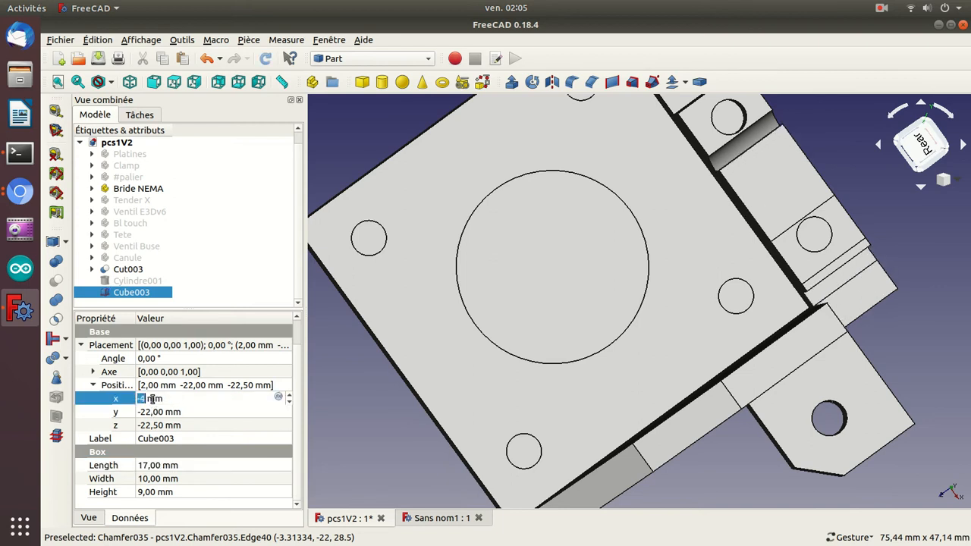
pyautogui.scroll(-5, 152, 398)
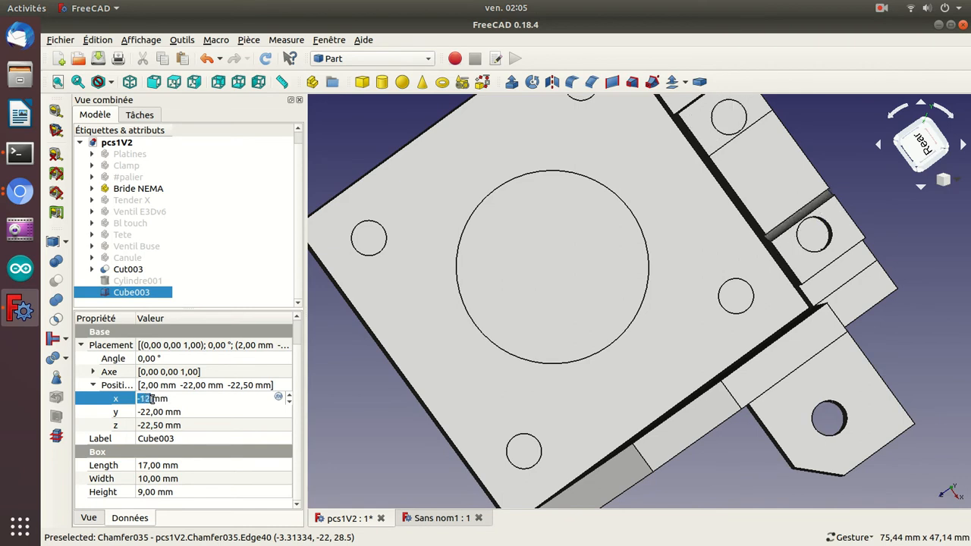
pyautogui.press('Return')
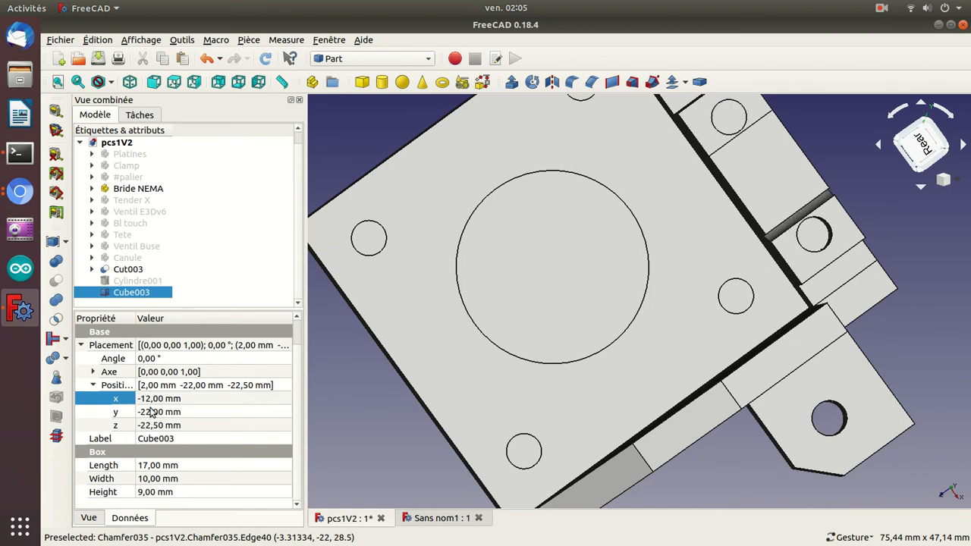
pyautogui.click(152, 465)
pyautogui.scroll(1, 153, 466)
pyautogui.scroll(6, 152, 467)
pyautogui.press('Return')
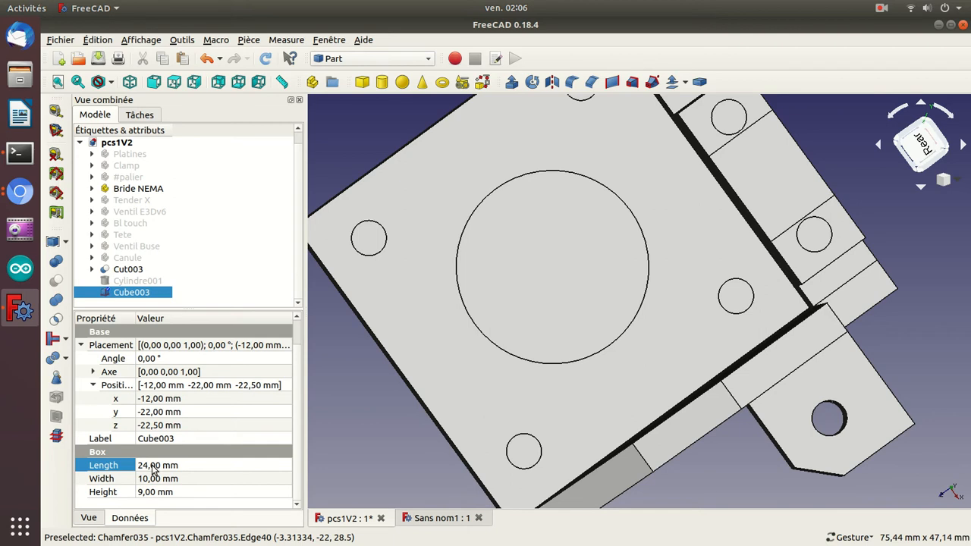
# Show the hidden Cylindre001 and cut it out of Cube003 with a Boolean cut.
pyautogui.click(117, 282)
pyautogui.press('space')
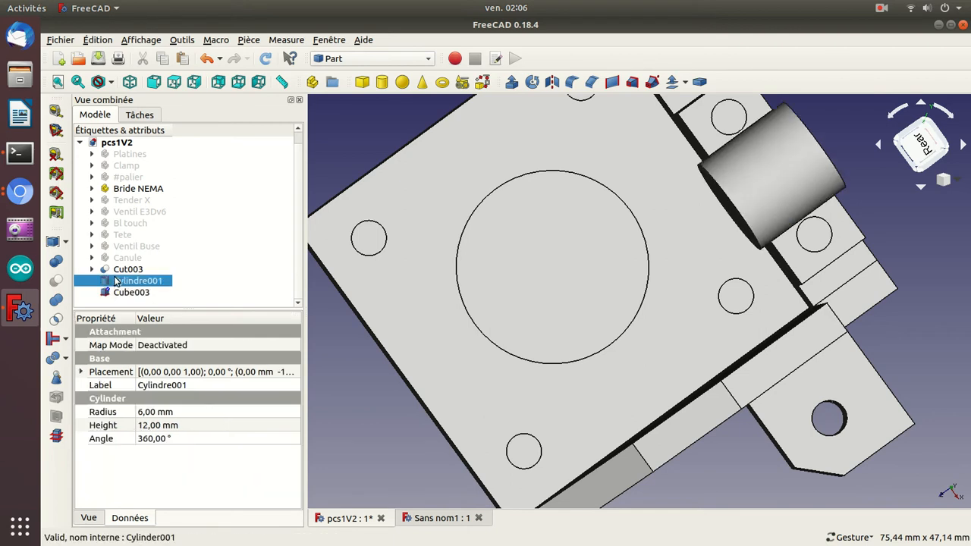
pyautogui.moveTo(912, 351); pyautogui.dragTo(442, 206)
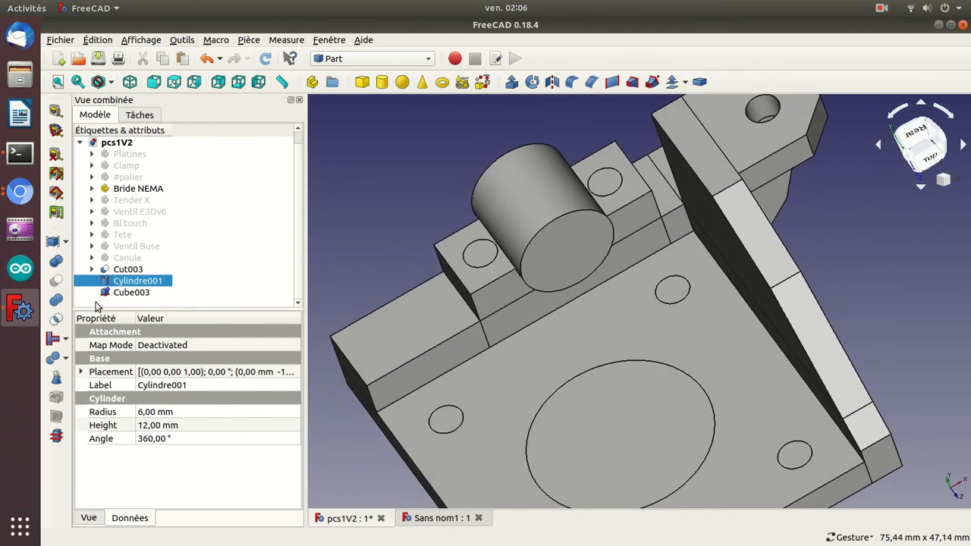
pyautogui.click(126, 294)
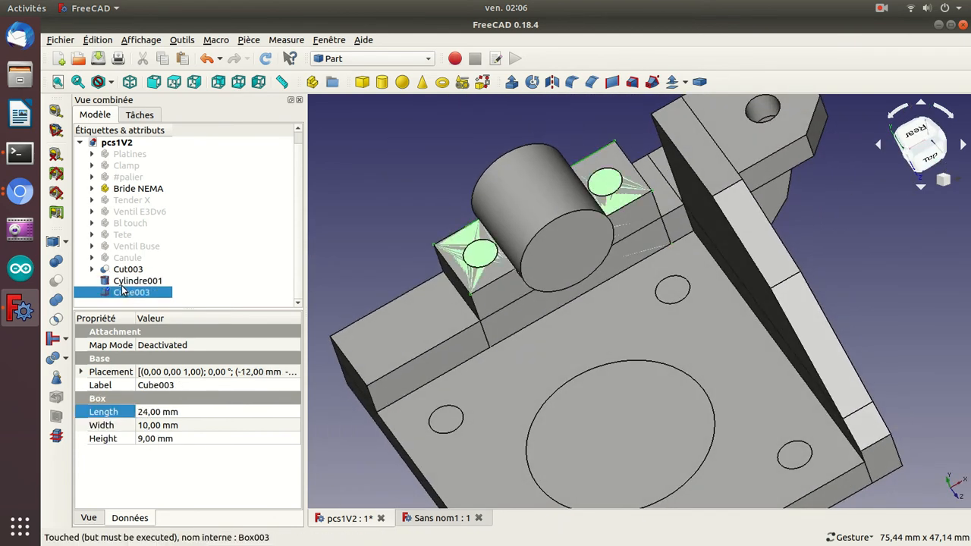
pyautogui.keyDown('ctrl'); pyautogui.click(126, 282); pyautogui.keyUp('ctrl')
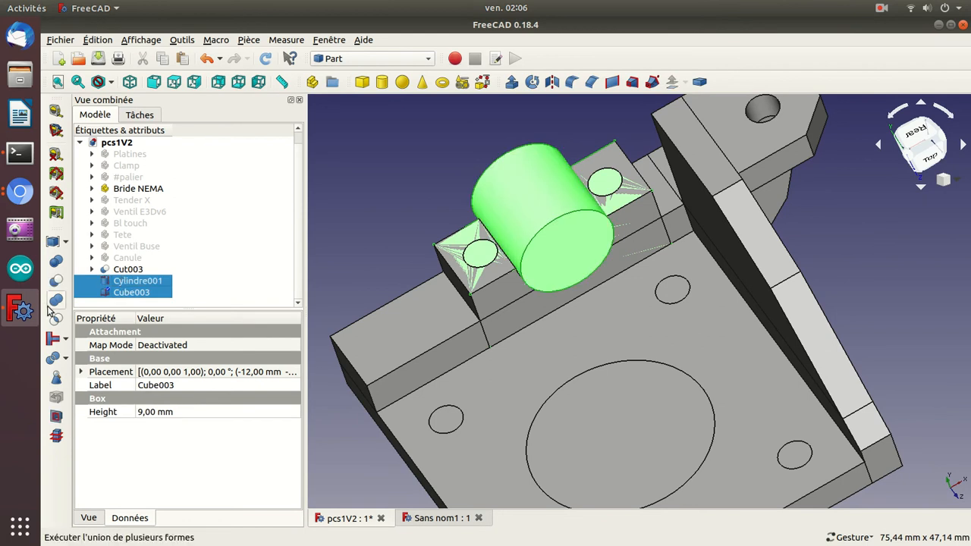
pyautogui.click(55, 281)
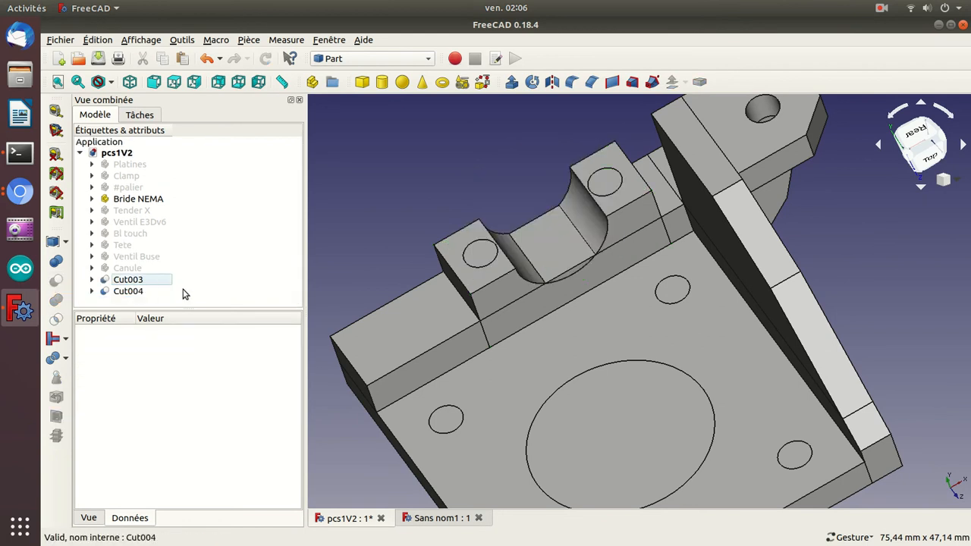
# Fuse the cut clamp block Cut004 and the plate Cut003 with a Boolean union.
pyautogui.click(139, 293)
pyautogui.keyDown('ctrl'); pyautogui.click(130, 283); pyautogui.keyUp('ctrl')
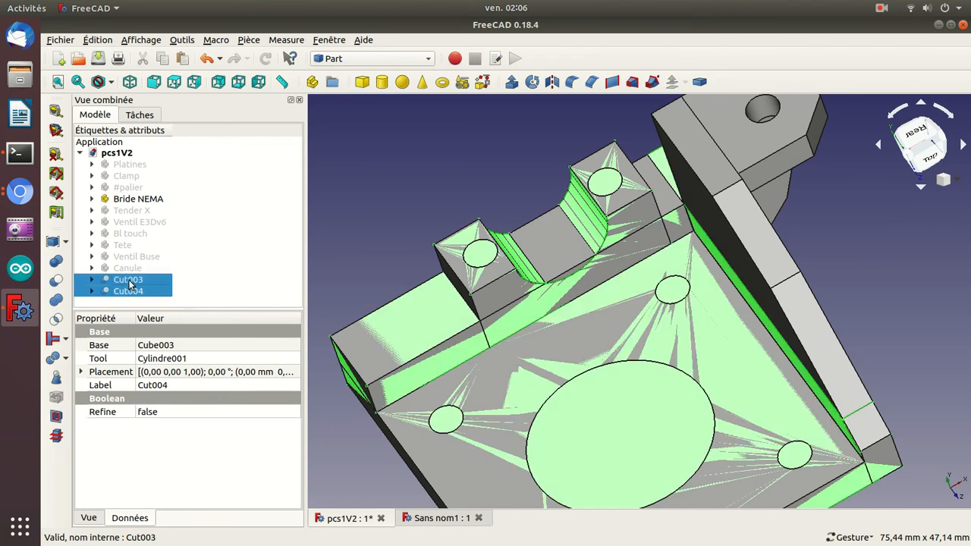
pyautogui.click(56, 301)
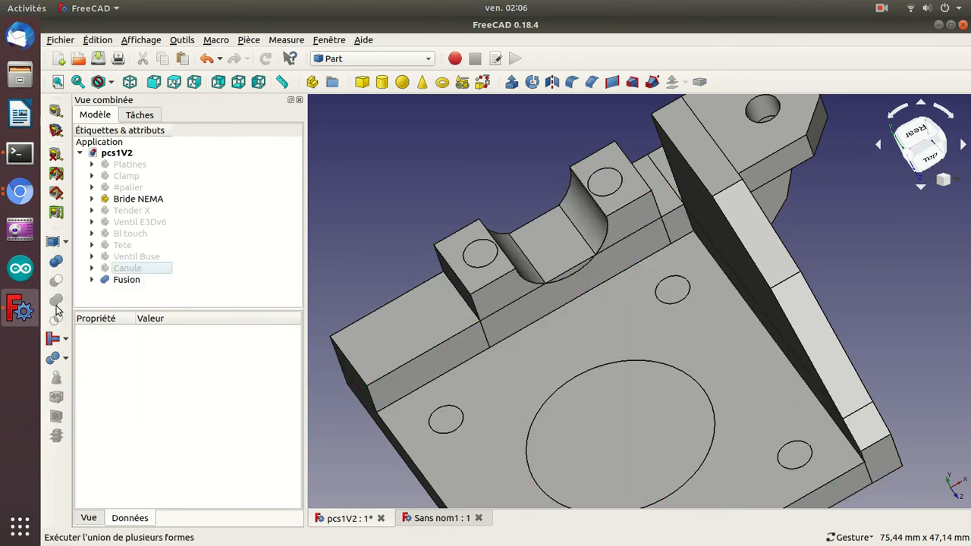
# Toggle the Bride NEMA part's visibility to compare it with the fused copy, and inspect the clamp groove from another side.
pyautogui.click(138, 199)
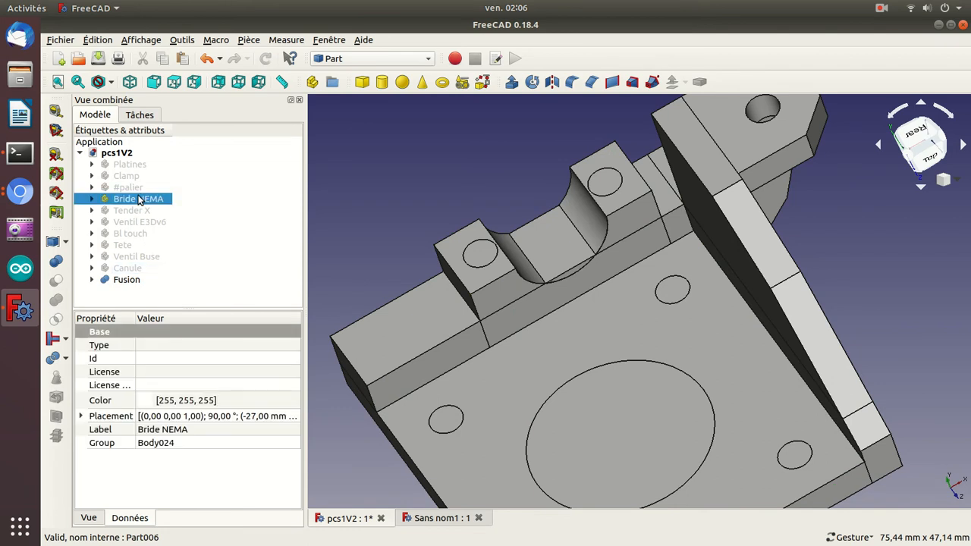
pyautogui.press('space')
pyautogui.press('space')
pyautogui.press('space')
pyautogui.press('space')
pyautogui.press('space')
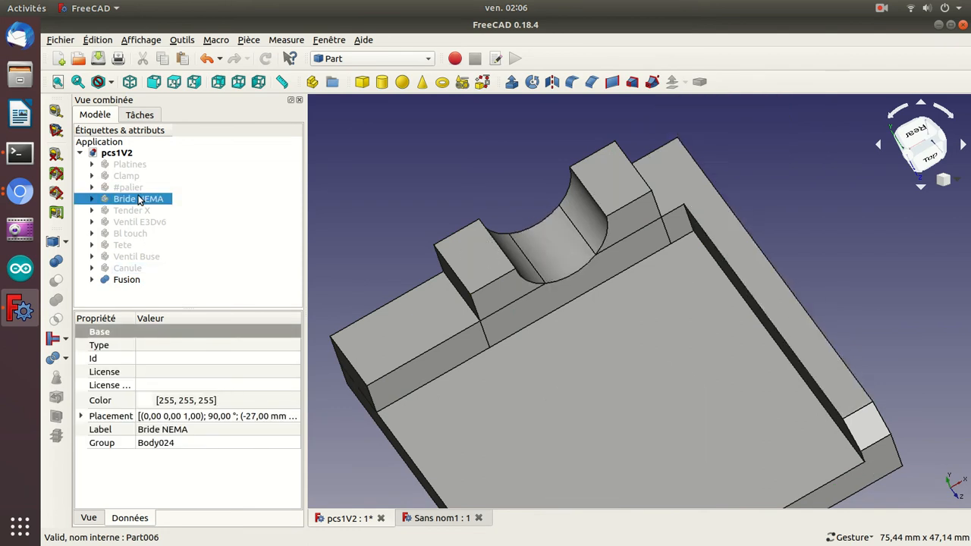
pyautogui.press('space')
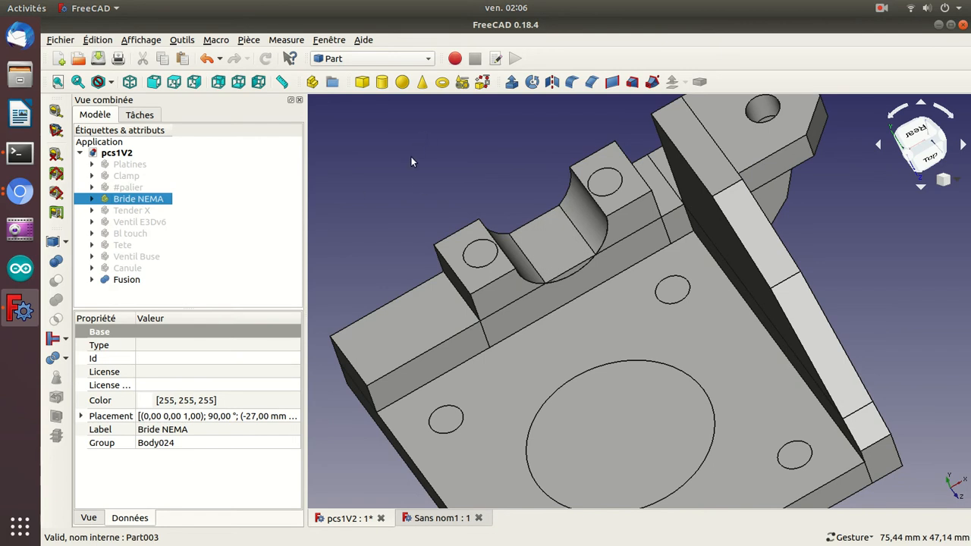
pyautogui.moveTo(425, 195); pyautogui.dragTo(511, 290)
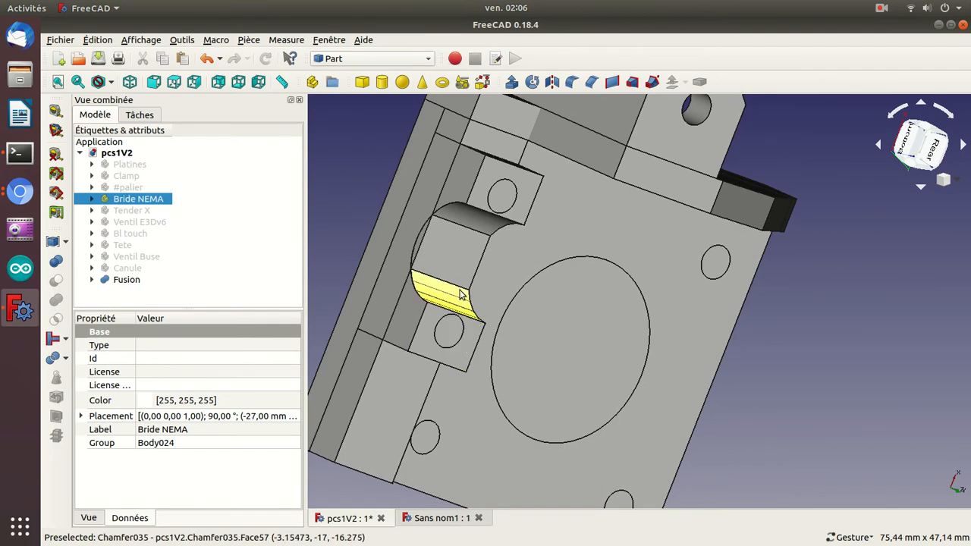
# Replace the untitled document with a new one and paste a copy of the Fusion from pcs1V2 into it.
pyautogui.click(479, 518)
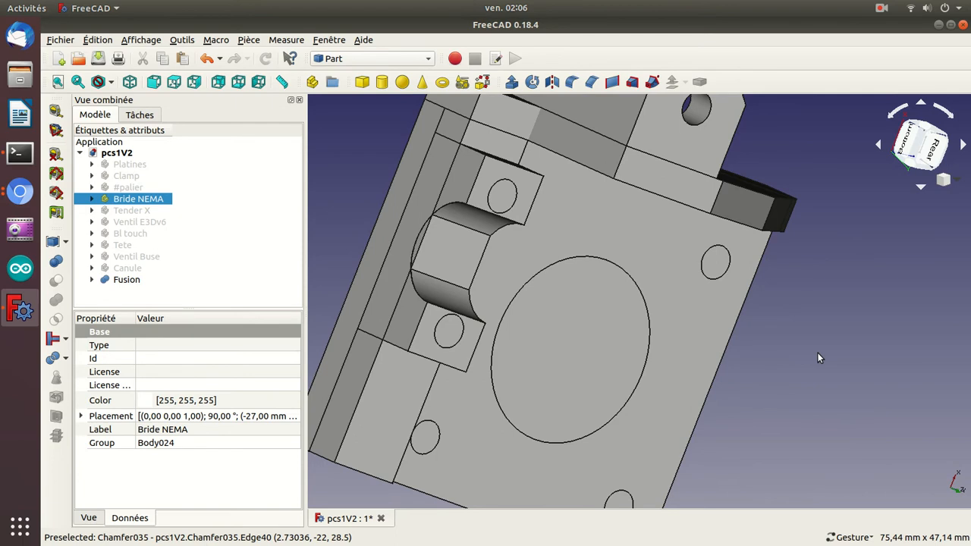
pyautogui.hotkey('ctrl', 'n')
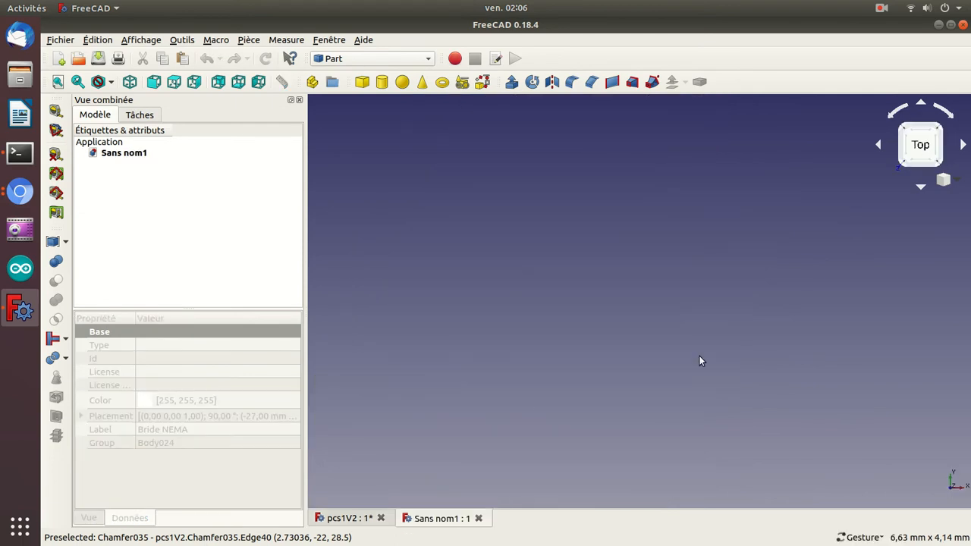
pyautogui.click(349, 520)
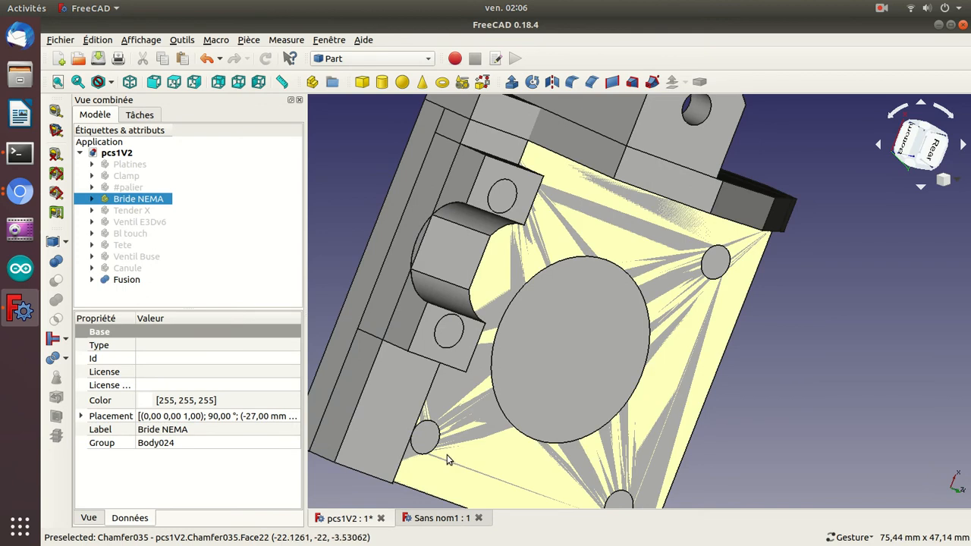
pyautogui.click(123, 279)
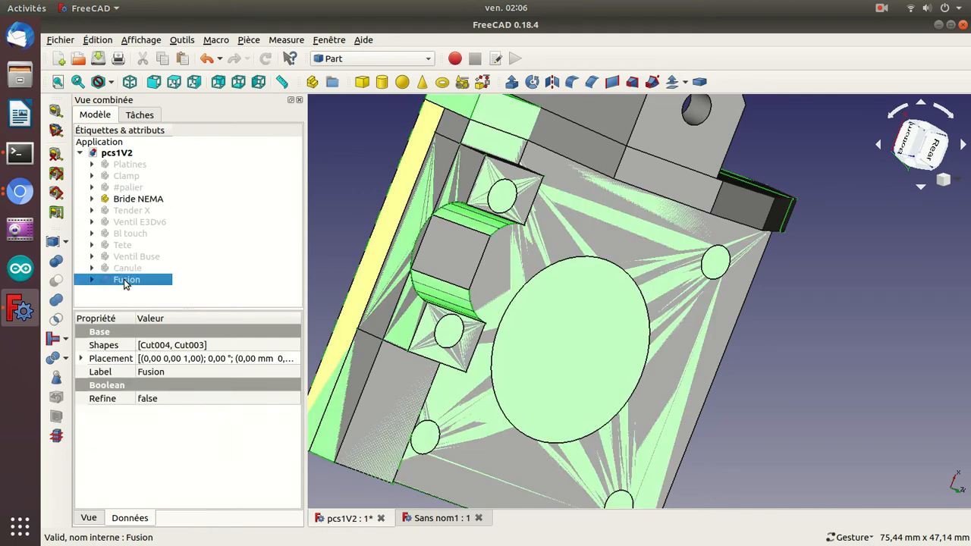
pyautogui.hotkey('ctrl', 'c')
pyautogui.click(614, 307)
pyautogui.click(419, 522)
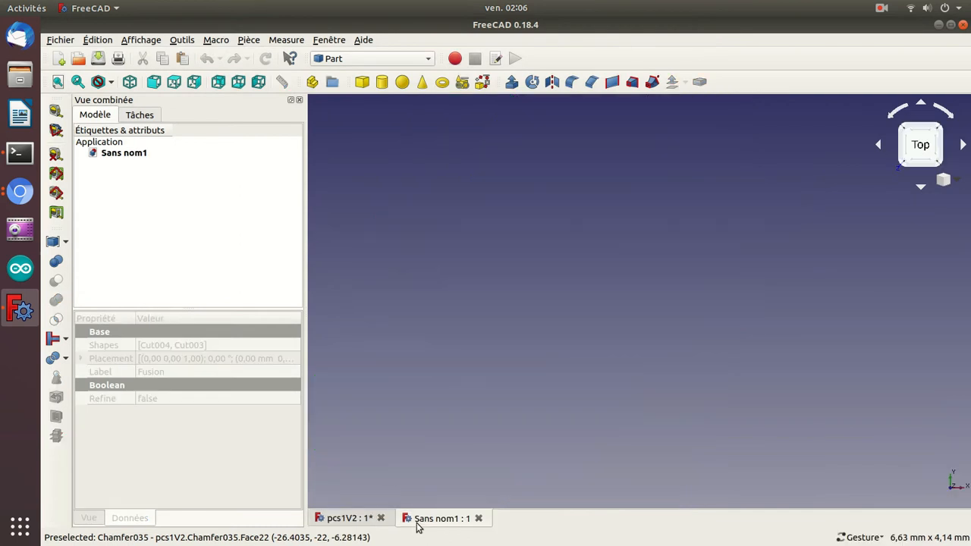
pyautogui.hotkey('ctrl', 'v')
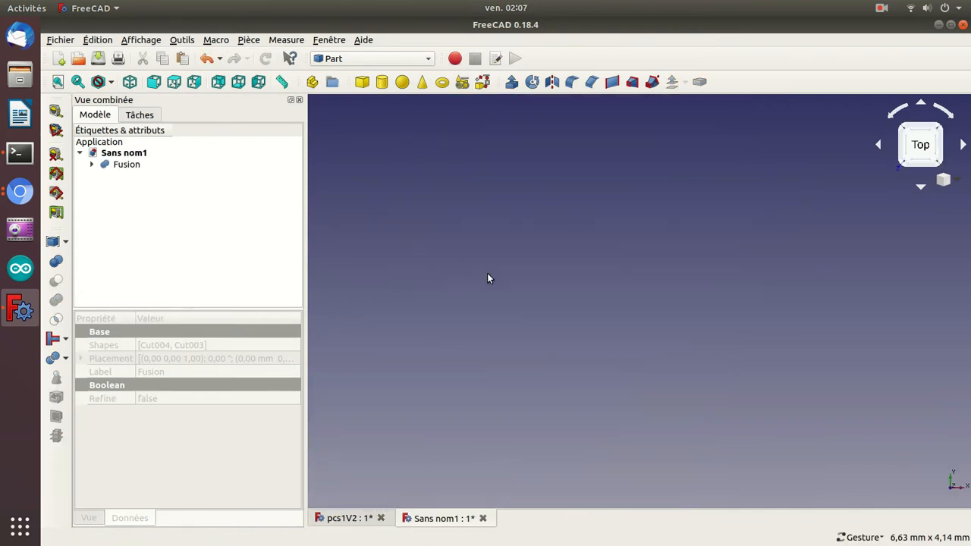
pyautogui.scroll(-15, 489, 278)
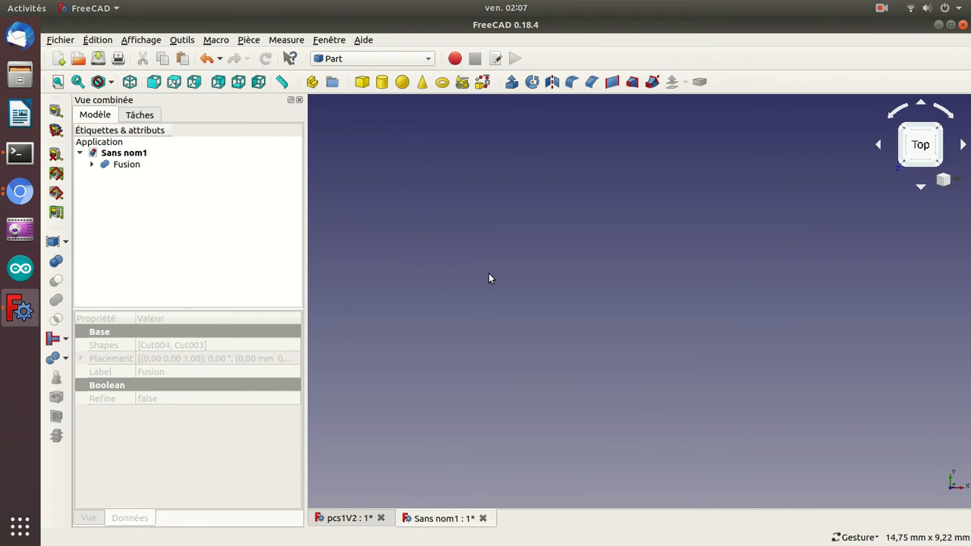
pyautogui.scroll(2, 488, 275)
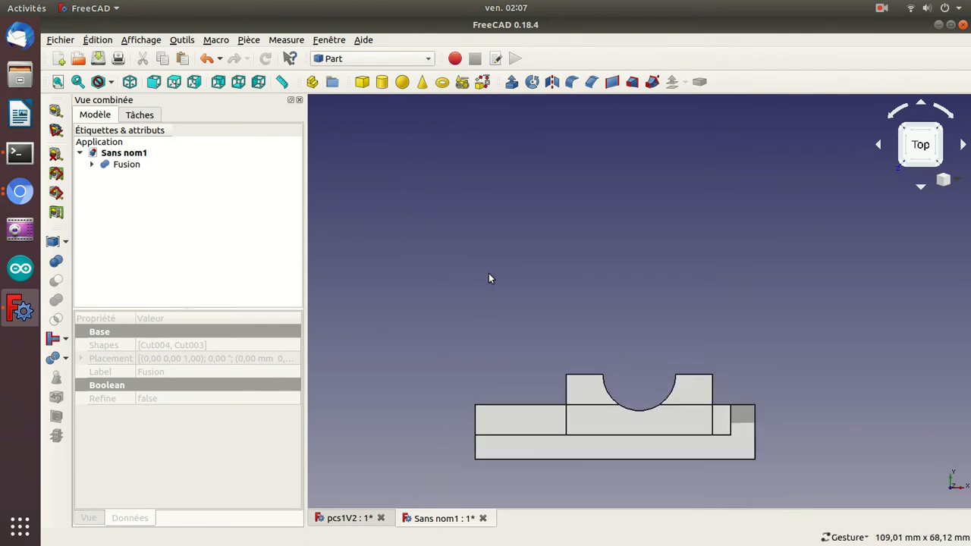
pyautogui.moveTo(488, 279); pyautogui.dragTo(646, 330)
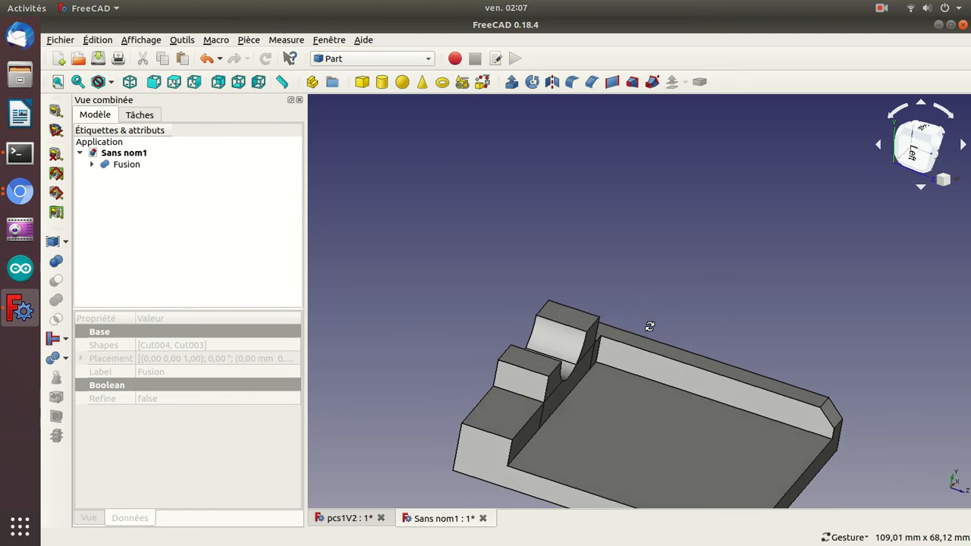
# Copy Body024 of the Bride NEMA part from pcs1V2 into the new document beside the Fusion.
pyautogui.click(347, 518)
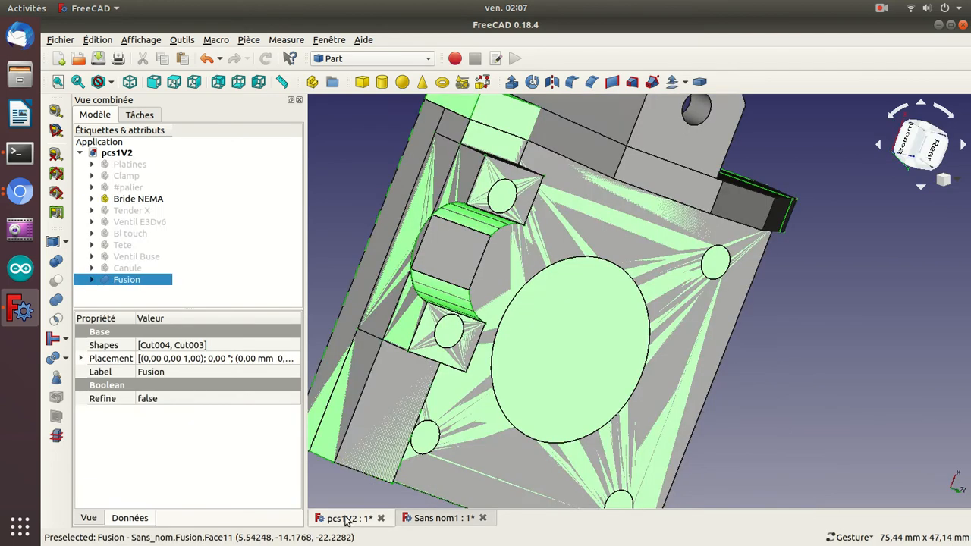
pyautogui.click(119, 199)
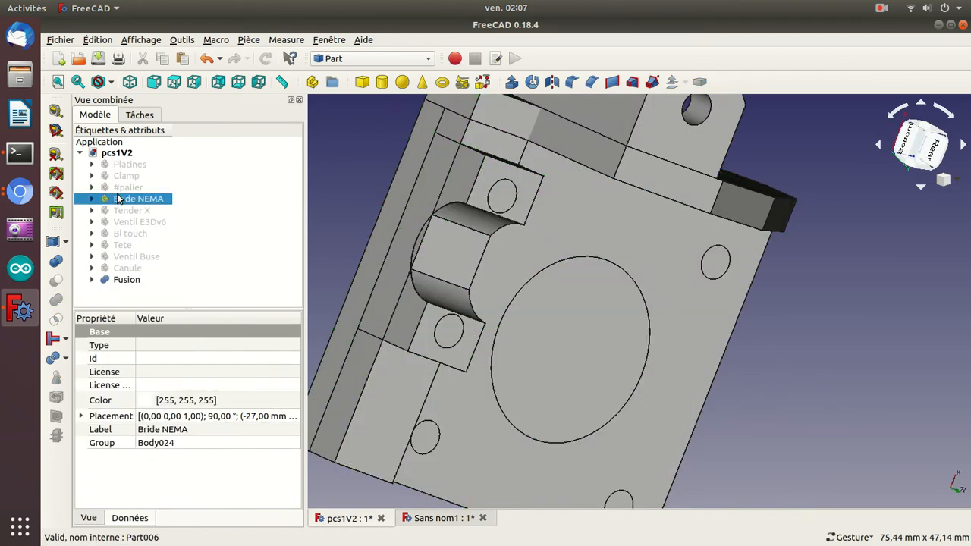
pyautogui.click(92, 198)
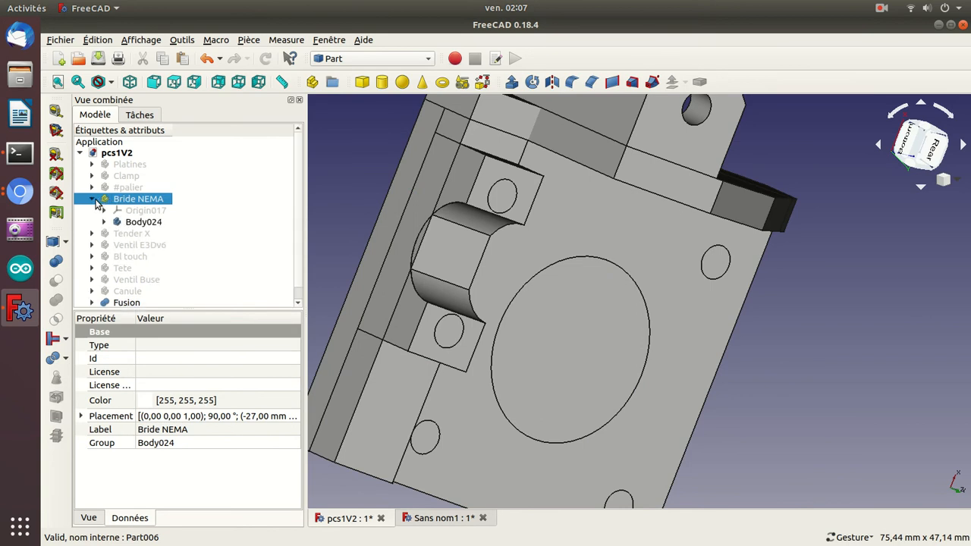
pyautogui.click(137, 223)
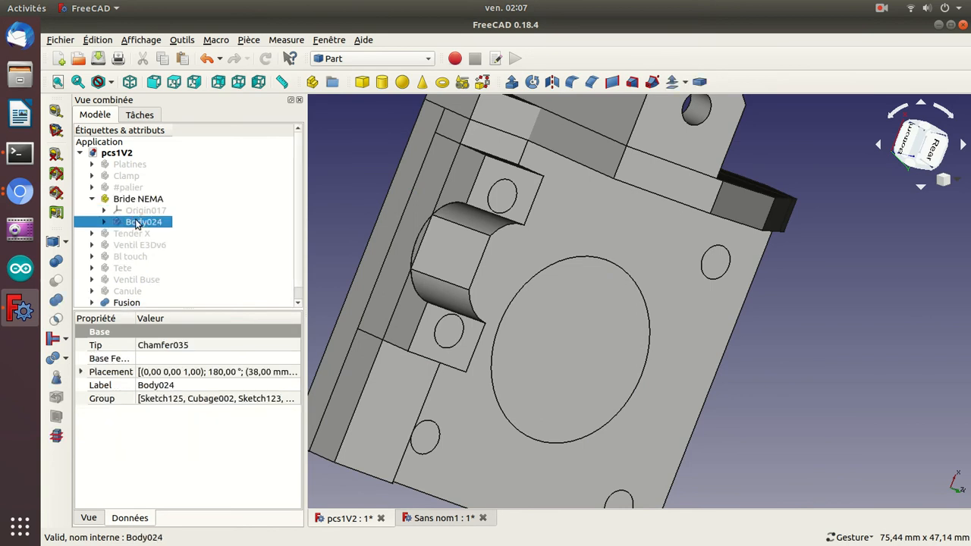
pyautogui.click(453, 520)
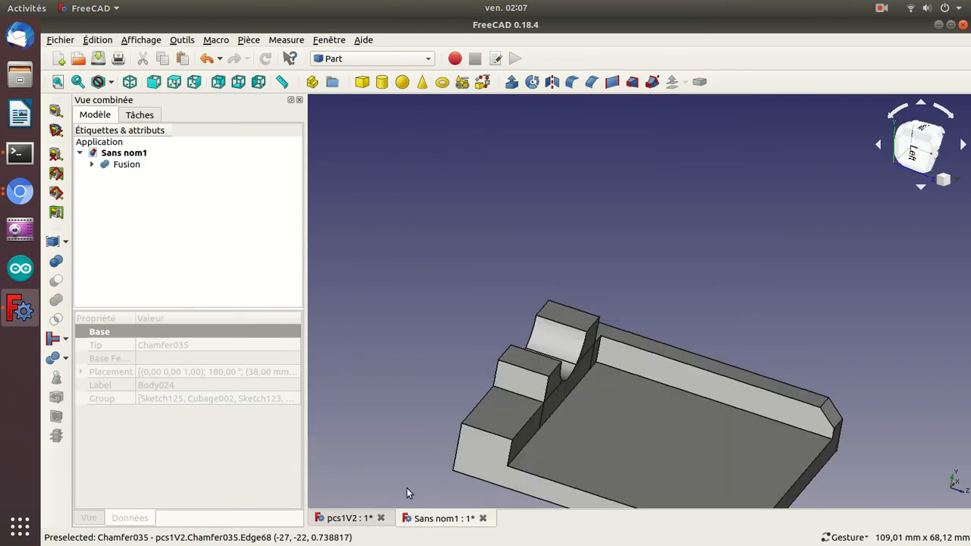
pyautogui.hotkey('ctrl', 'v')
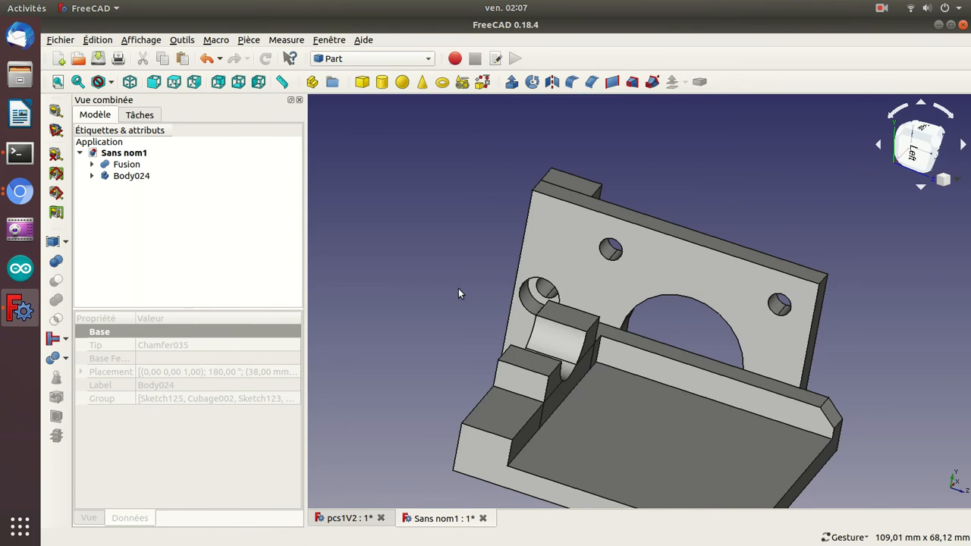
pyautogui.moveTo(420, 214); pyautogui.dragTo(471, 322)
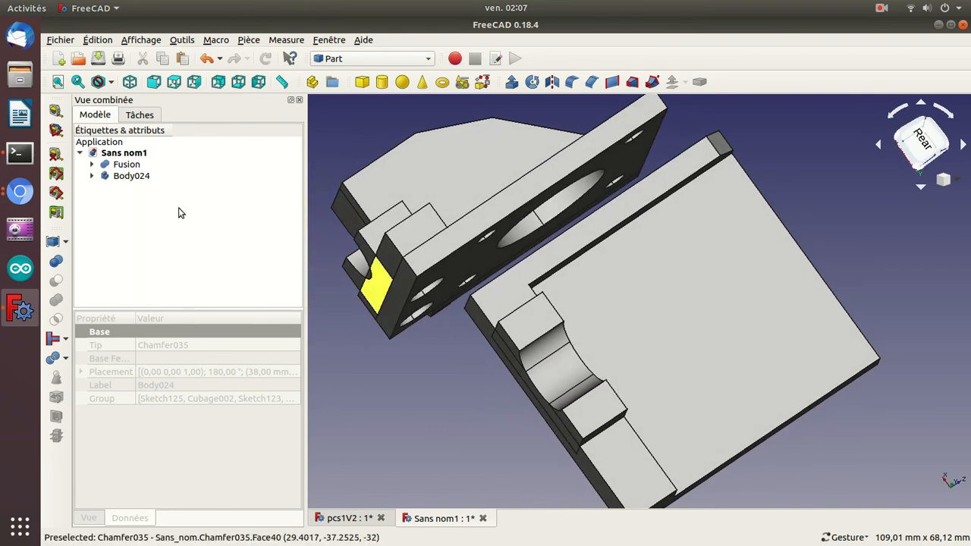
# Set the Fusion's placement angle to 90° in the new document.
pyautogui.click(121, 165)
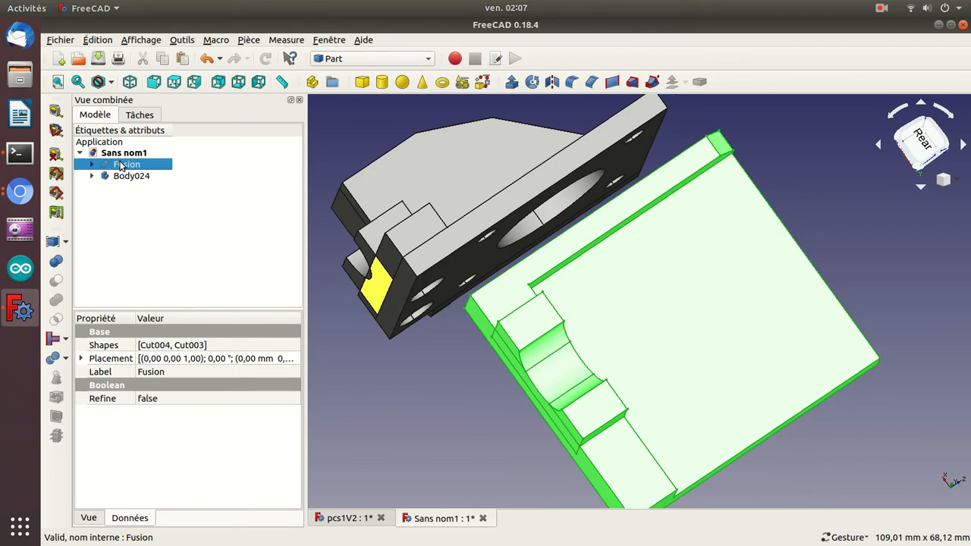
pyautogui.click(80, 359)
pyautogui.click(139, 373)
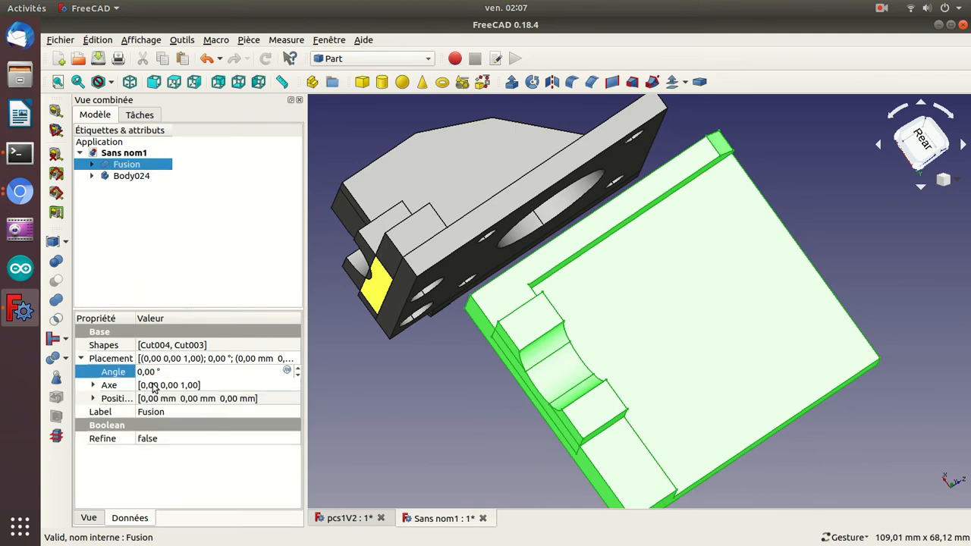
pyautogui.write('9')
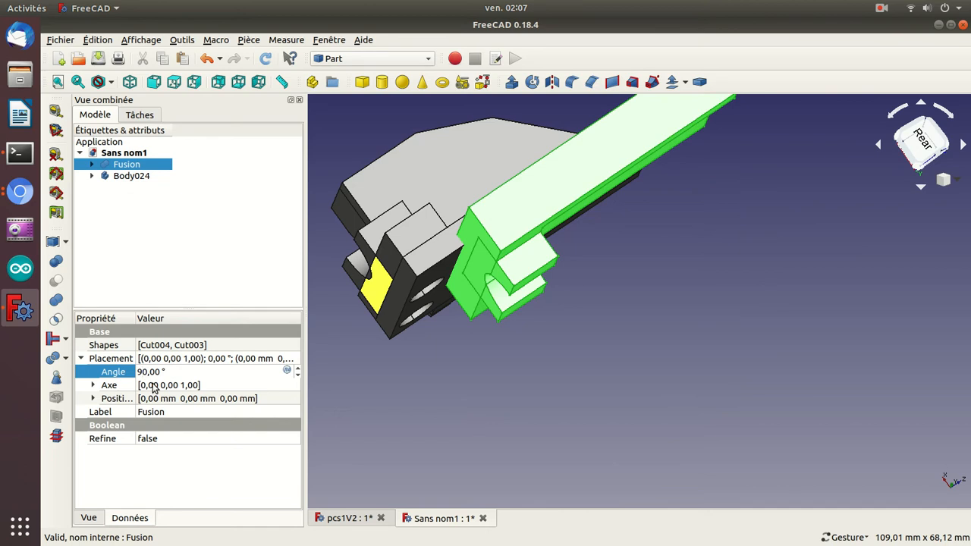
# Set the Fusion's placement angle to 270°.
pyautogui.press('BackSpace')
pyautogui.write('27')
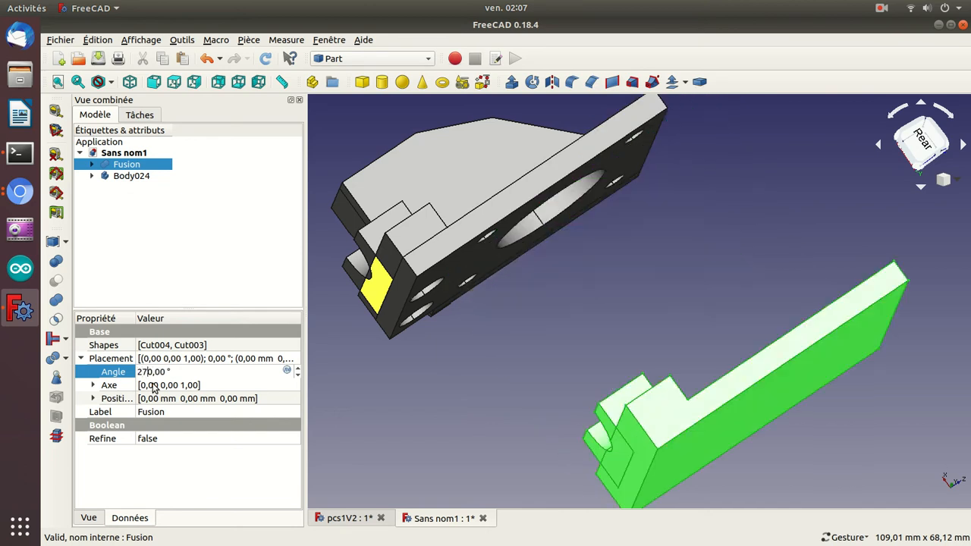
pyautogui.press('Return')
# Set the Fusion's placement position to x 50 mm and y -27 mm to bring it over Body024.
pyautogui.moveTo(529, 341); pyautogui.dragTo(672, 387)
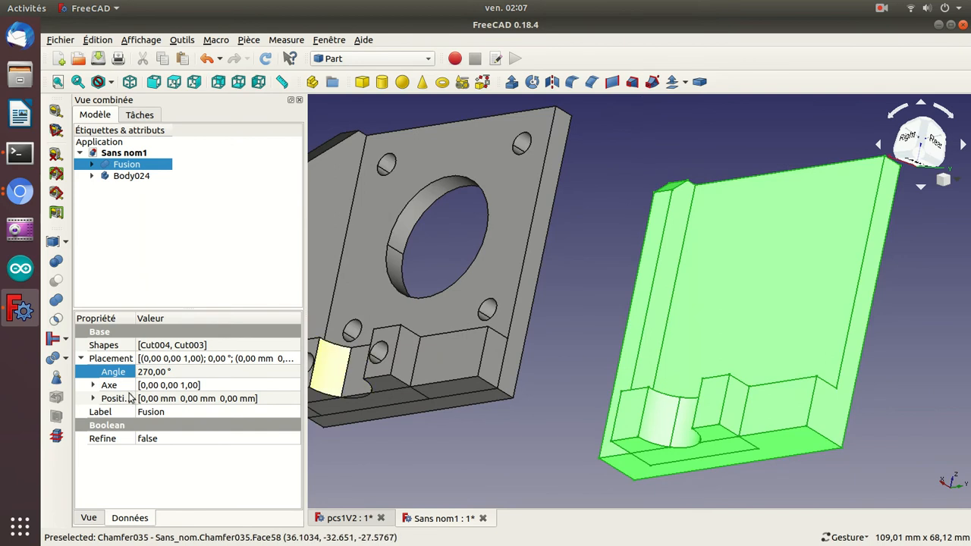
pyautogui.click(93, 400)
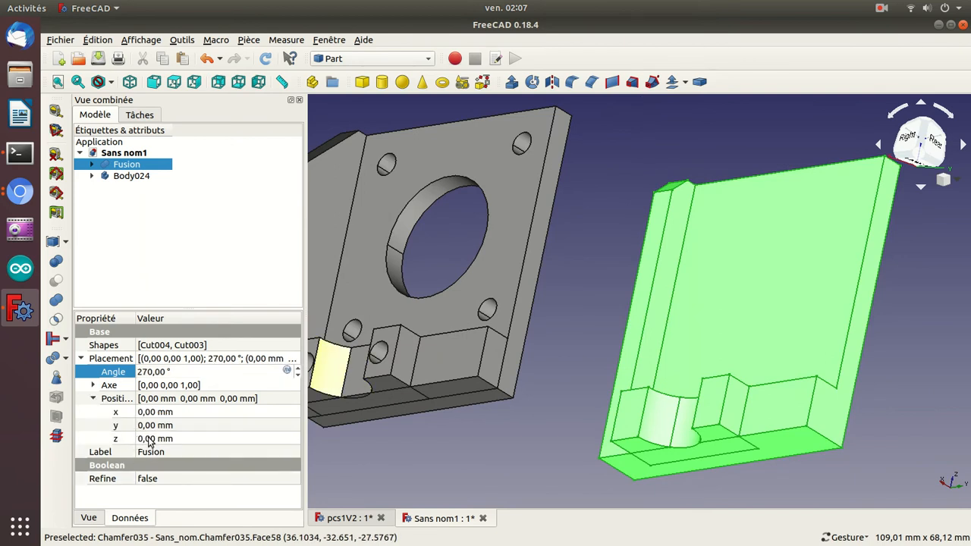
pyautogui.click(152, 412)
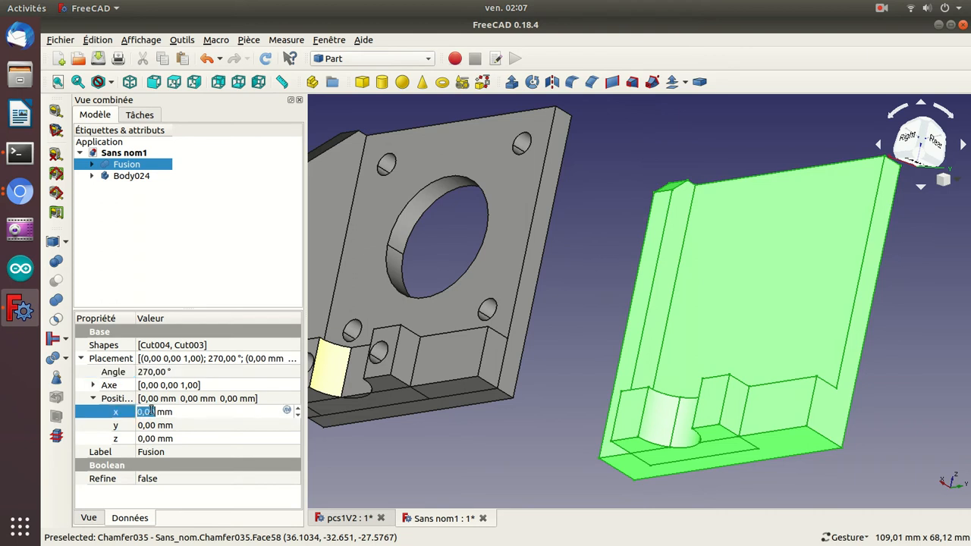
pyautogui.write('1')
pyautogui.scroll(20, 151, 412)
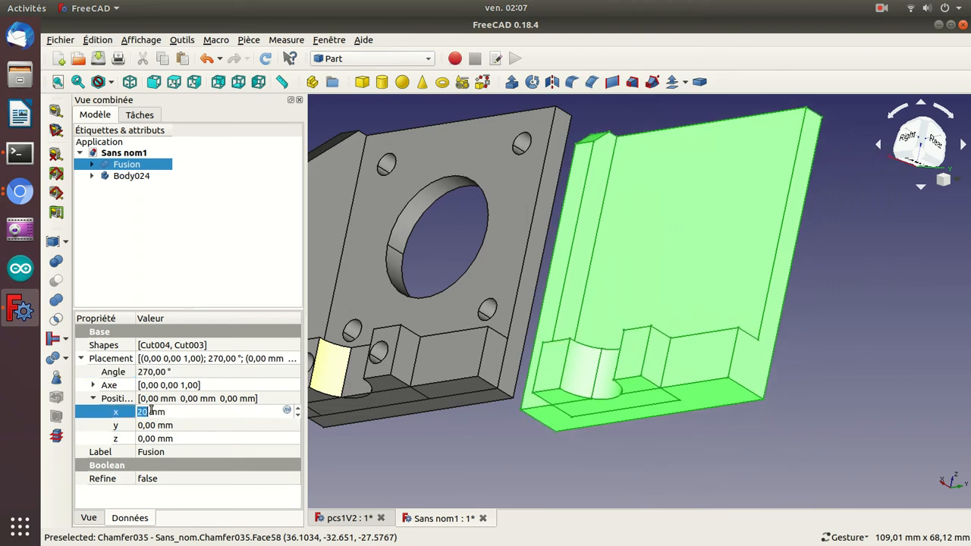
pyautogui.scroll(16, 151, 411)
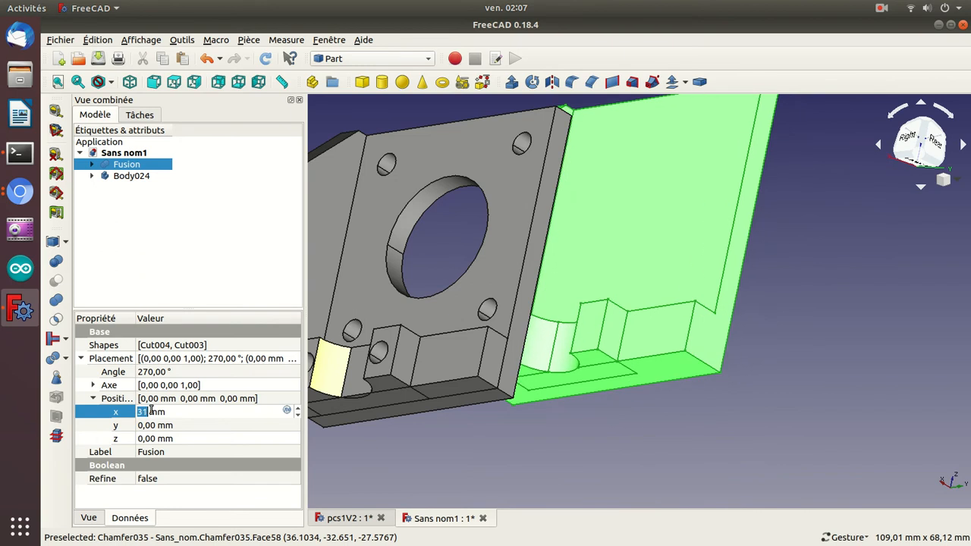
pyautogui.scroll(8, 151, 412)
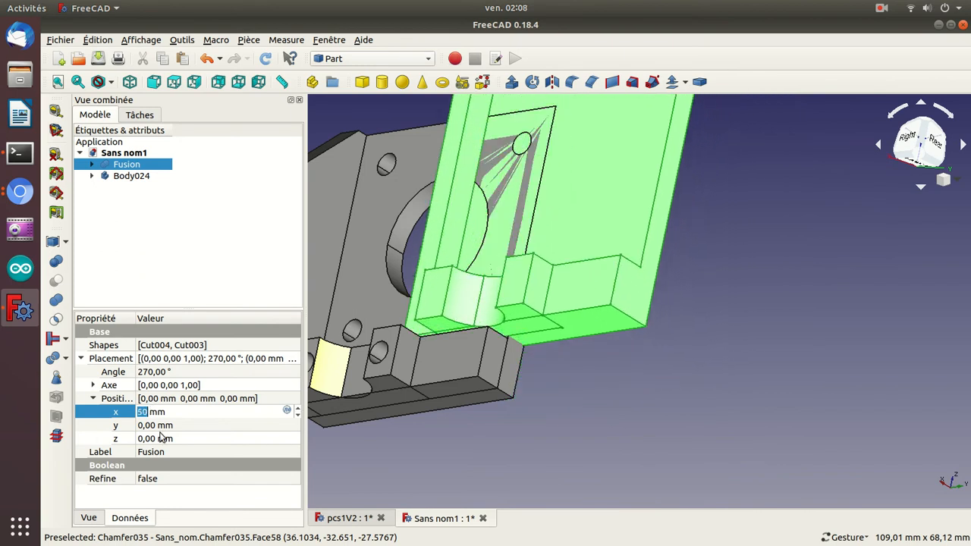
pyautogui.click(162, 425)
pyautogui.scroll(-20, 162, 426)
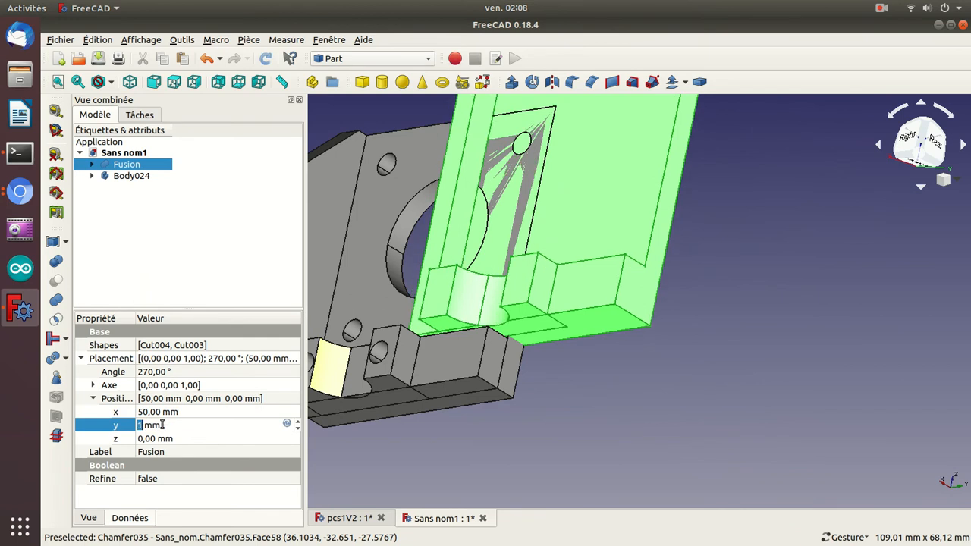
pyautogui.scroll(-3, 162, 425)
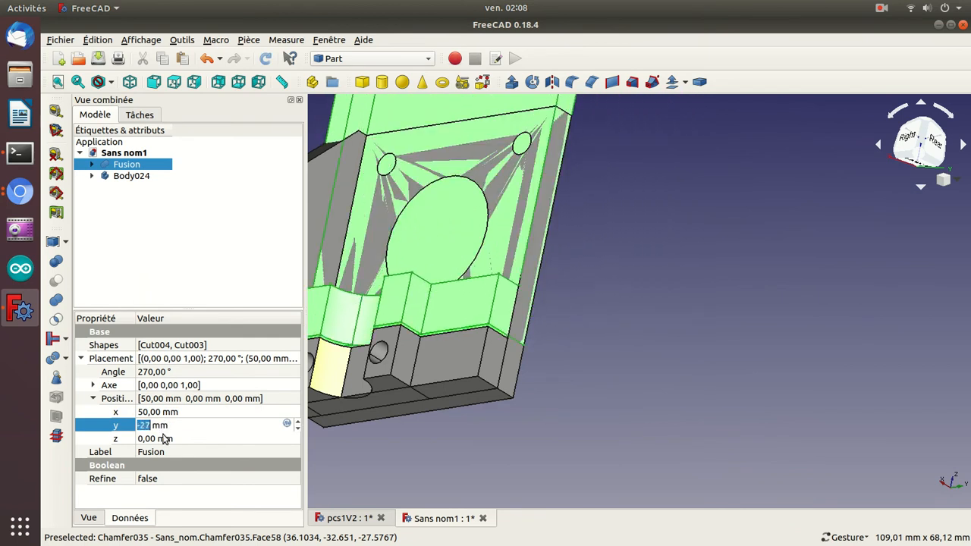
# Set the Fusion's z position to -9.5 mm.
pyautogui.click(164, 438)
pyautogui.scroll(-1, 164, 438)
pyautogui.scroll(-9, 164, 438)
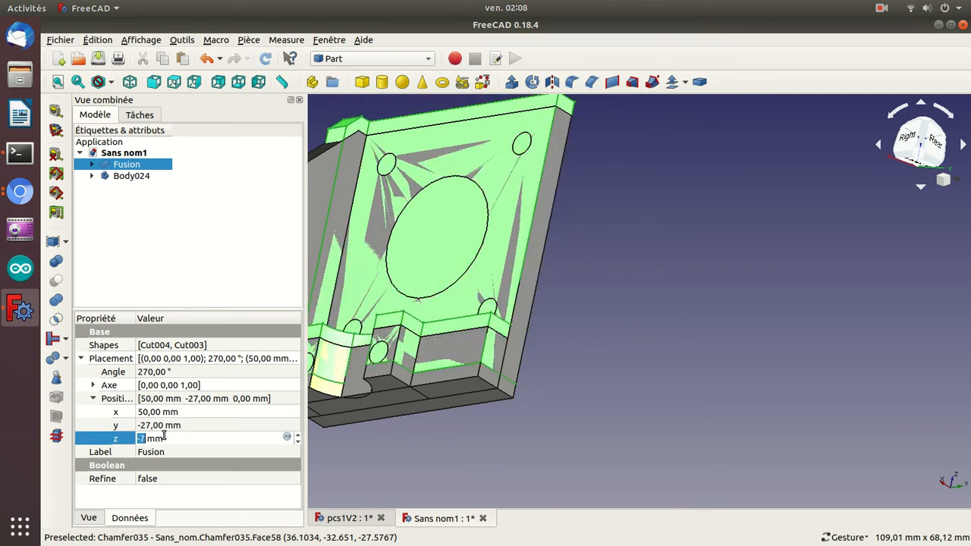
pyautogui.press('Right')
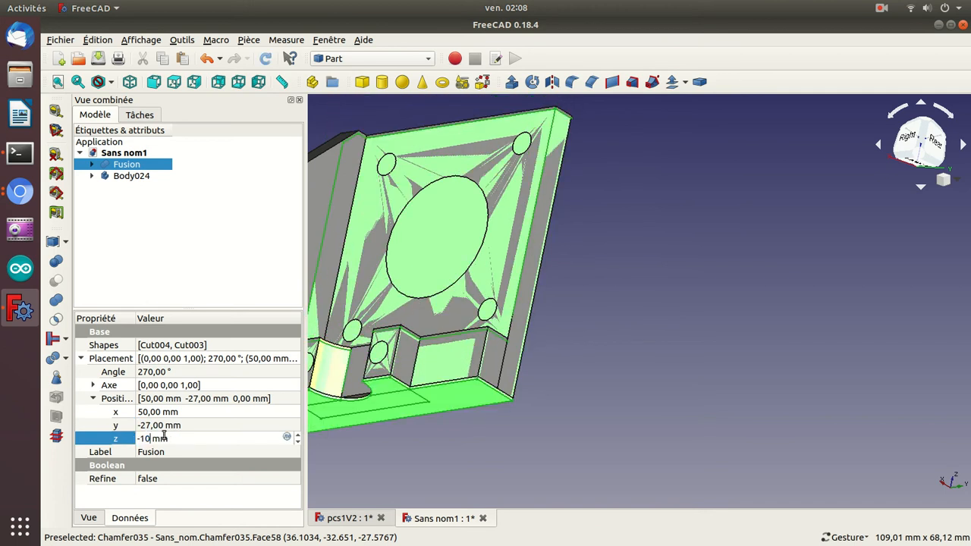
pyautogui.write('.5')
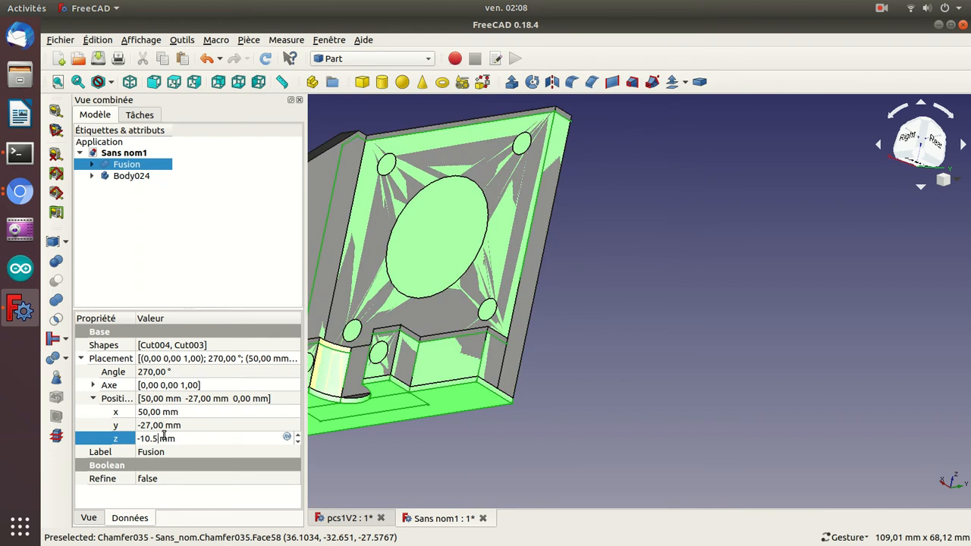
pyautogui.scroll(1, 164, 436)
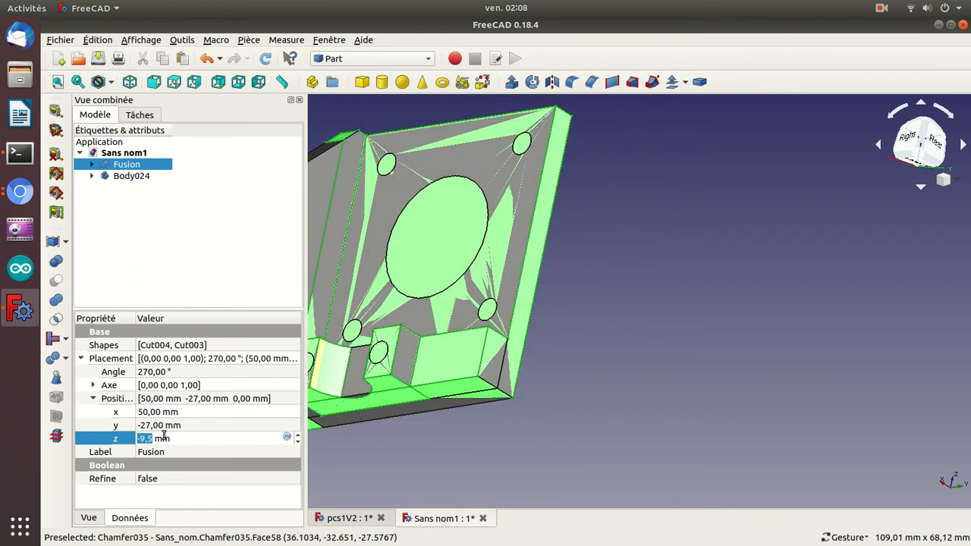
pyautogui.press('Return')
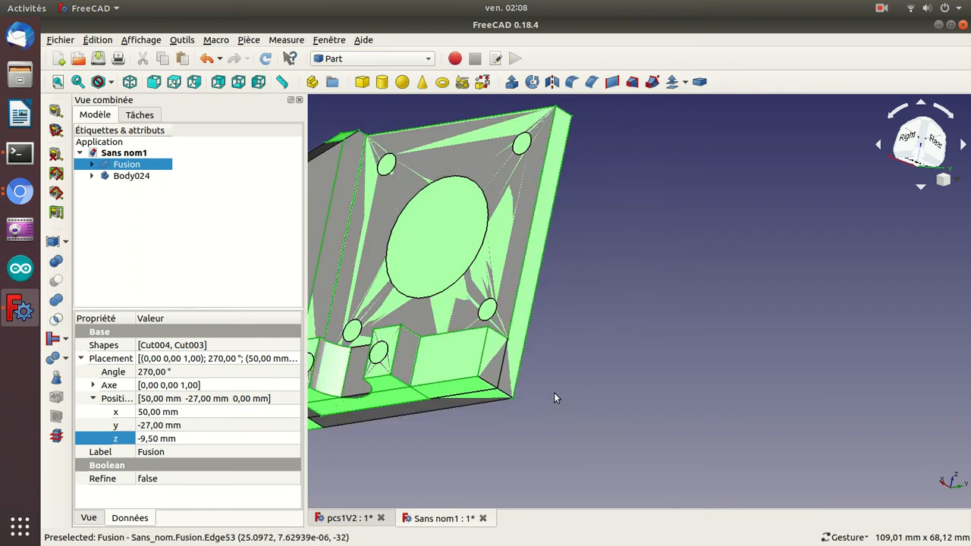
# Hide and show Body024 and the Fusion in turn to compare how the two overlapping parts match.
pyautogui.moveTo(526, 460); pyautogui.dragTo(717, 381)
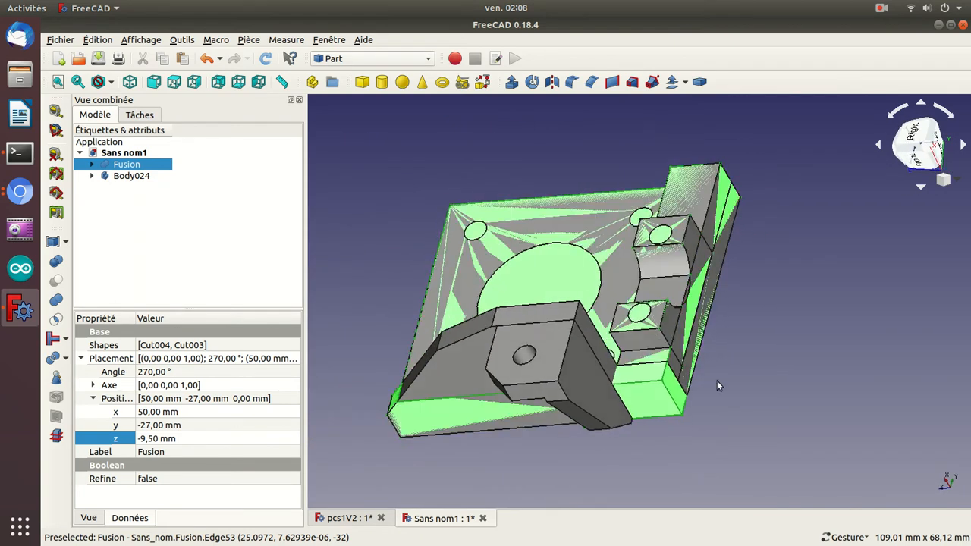
pyautogui.click(118, 176)
pyautogui.press('space')
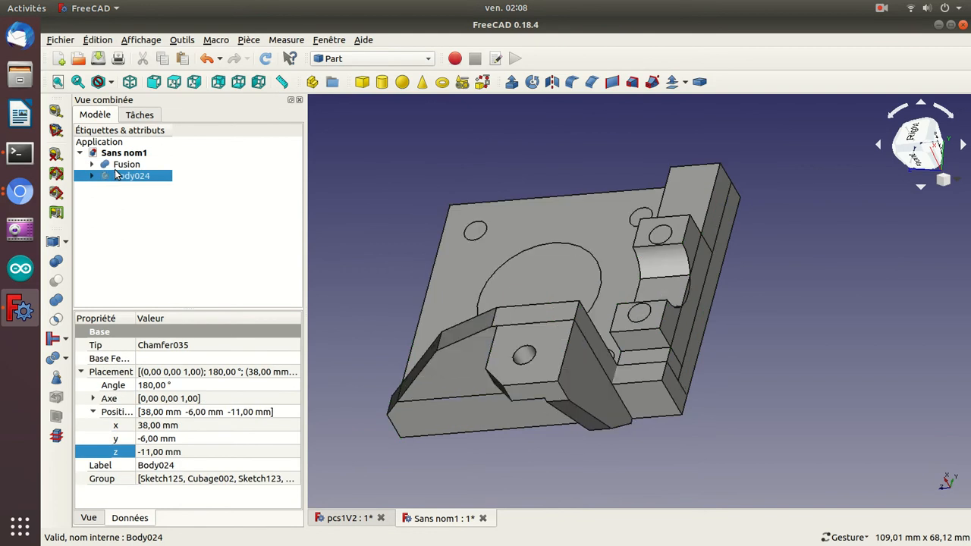
pyautogui.click(115, 166)
pyautogui.press('space')
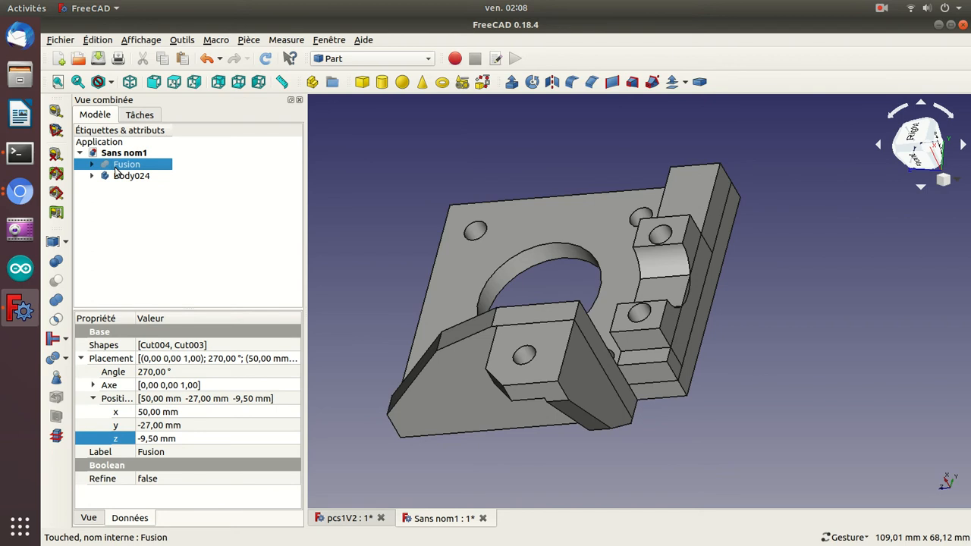
pyautogui.press('space')
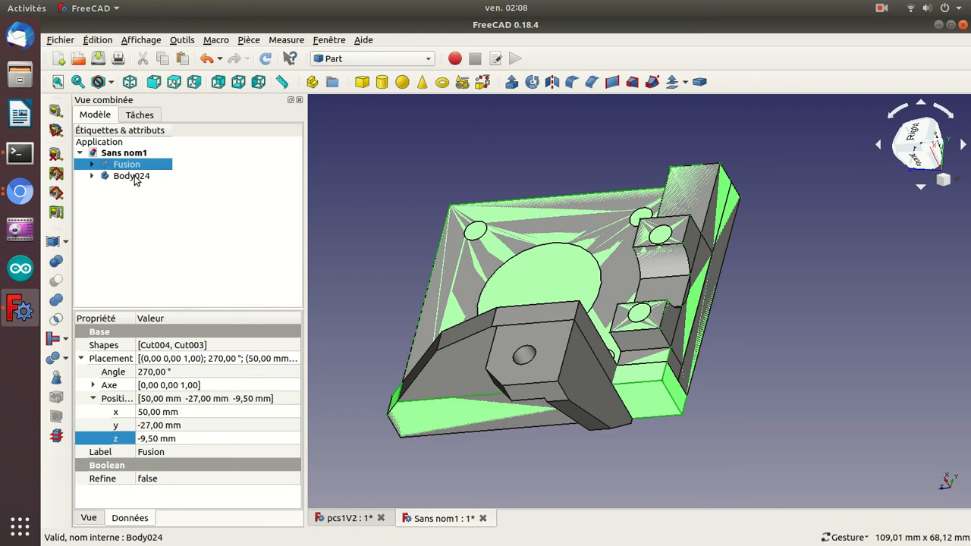
pyautogui.click(135, 176)
pyautogui.press('space')
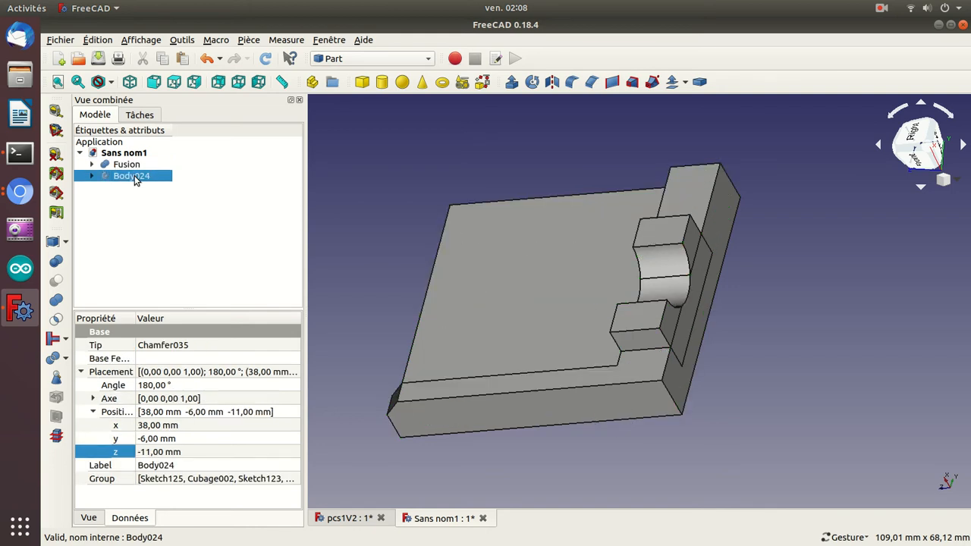
pyautogui.press('space')
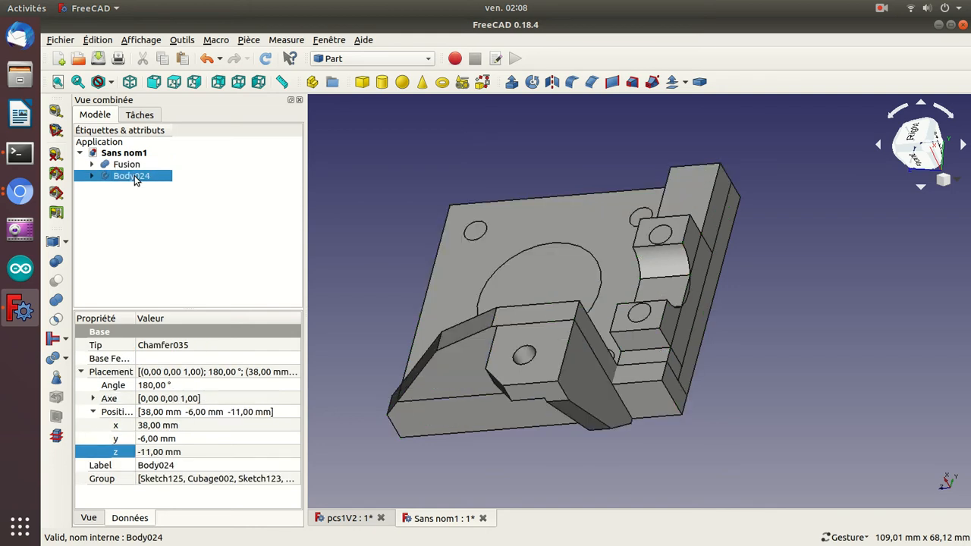
# Add a solid Part cube to the new document and select it in the view.
pyautogui.click(365, 84)
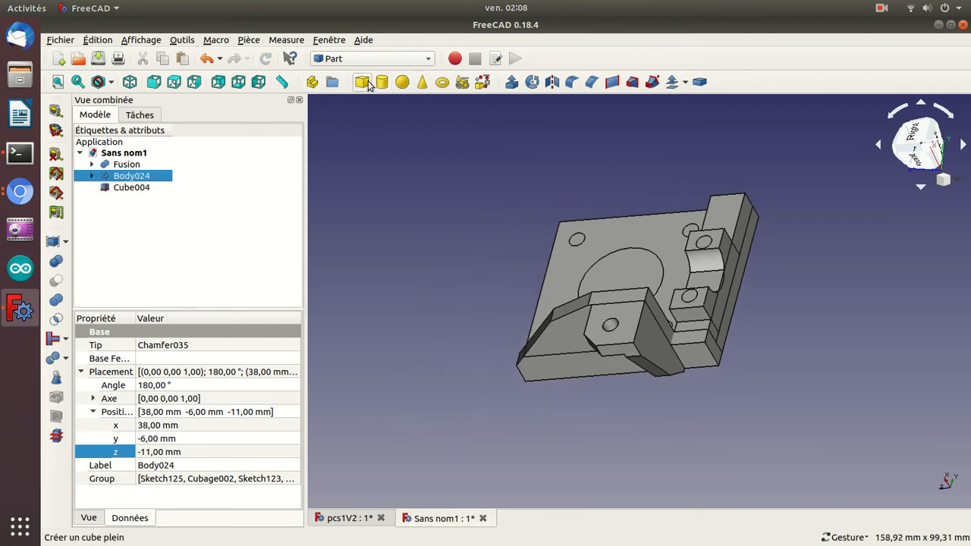
pyautogui.moveTo(333, 218); pyautogui.dragTo(461, 283)
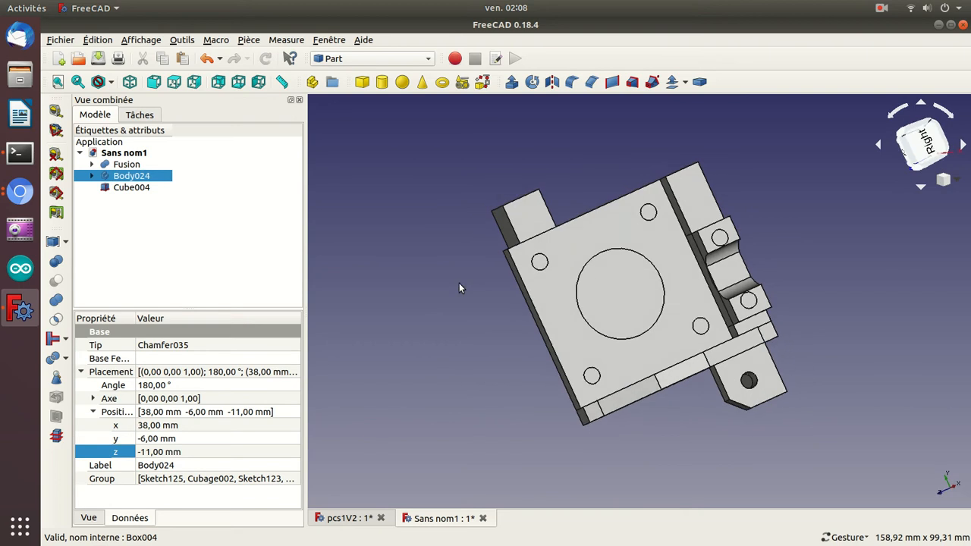
pyautogui.click(526, 212)
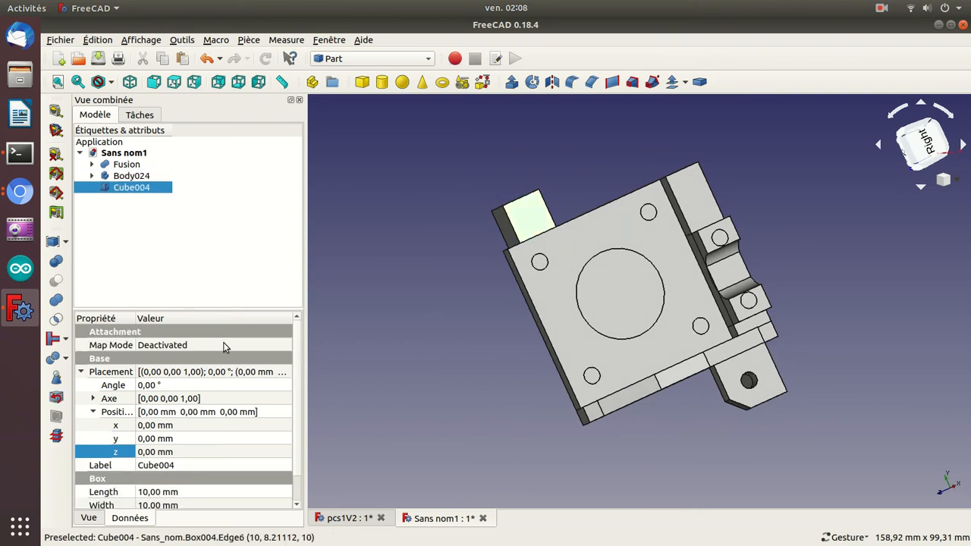
# Move the new cube along the x axis to 106 mm.
pyautogui.click(172, 444)
pyautogui.click(171, 424)
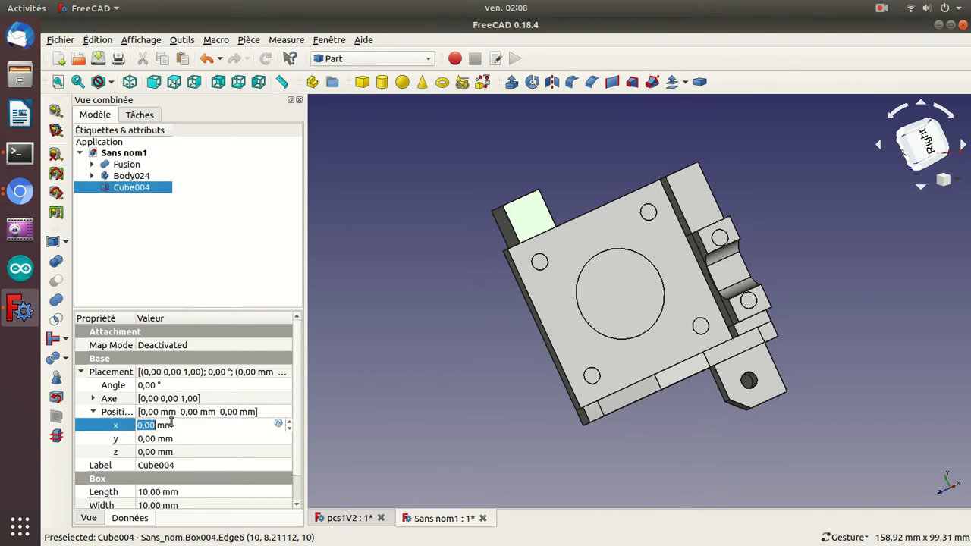
pyautogui.scroll(20, 171, 424)
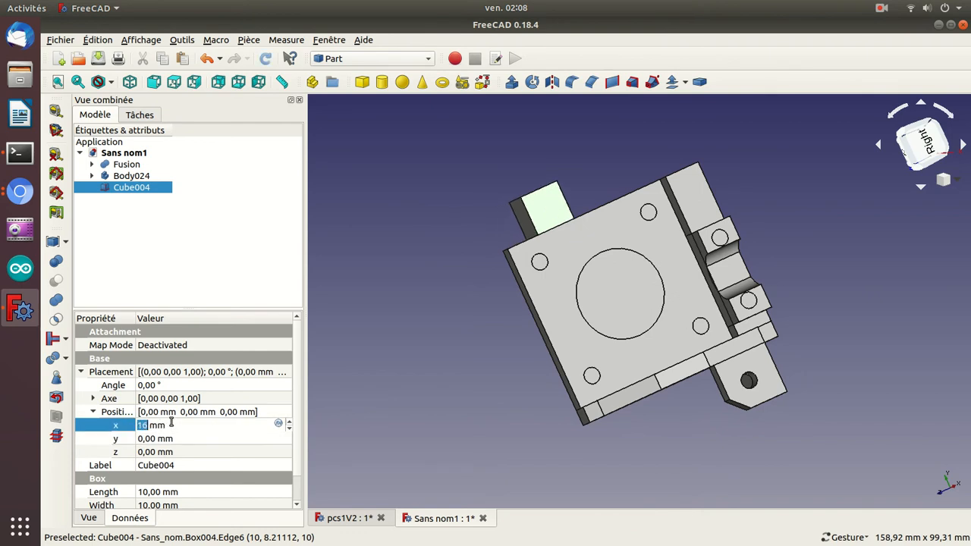
pyautogui.scroll(20, 172, 424)
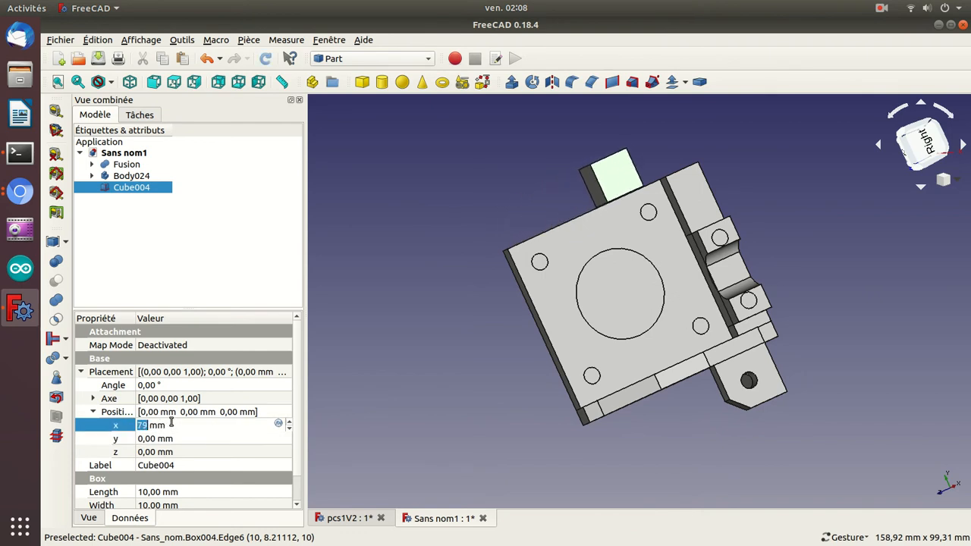
pyautogui.moveTo(411, 348); pyautogui.dragTo(614, 422)
# Set the cube's placement position to x 25 mm and y -7 mm, against the motor plate.
pyautogui.click(148, 424)
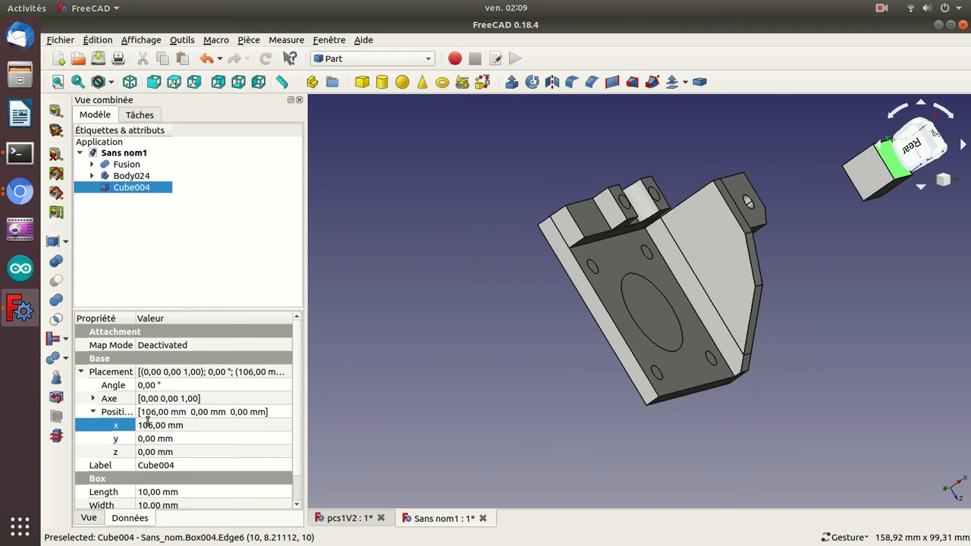
pyautogui.scroll(-20, 148, 425)
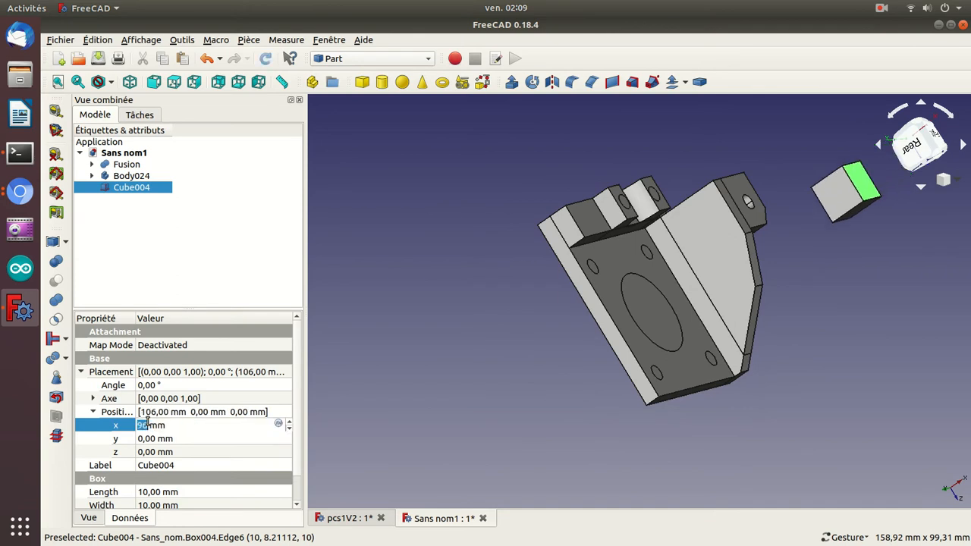
pyautogui.scroll(-20, 148, 425)
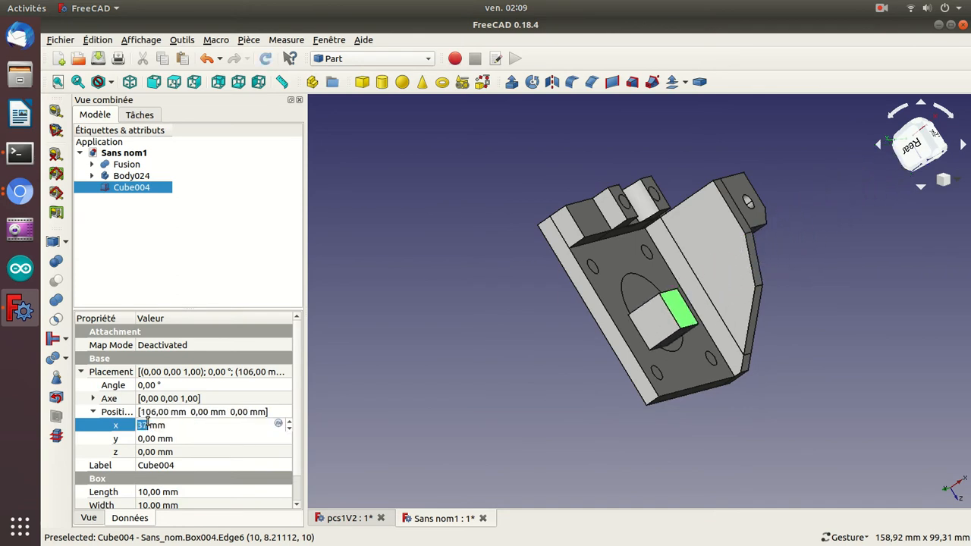
pyautogui.scroll(-4, 148, 425)
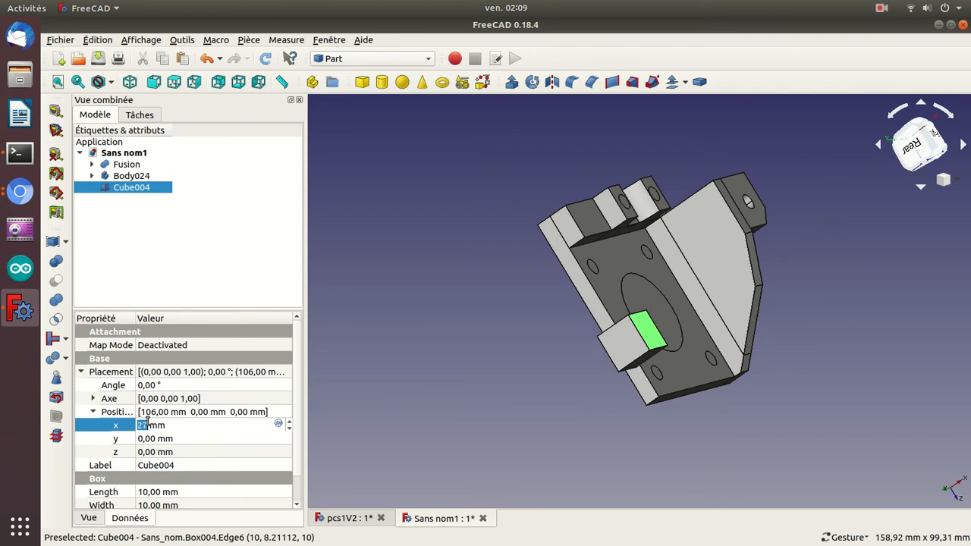
pyautogui.click(152, 439)
pyautogui.scroll(7, 152, 438)
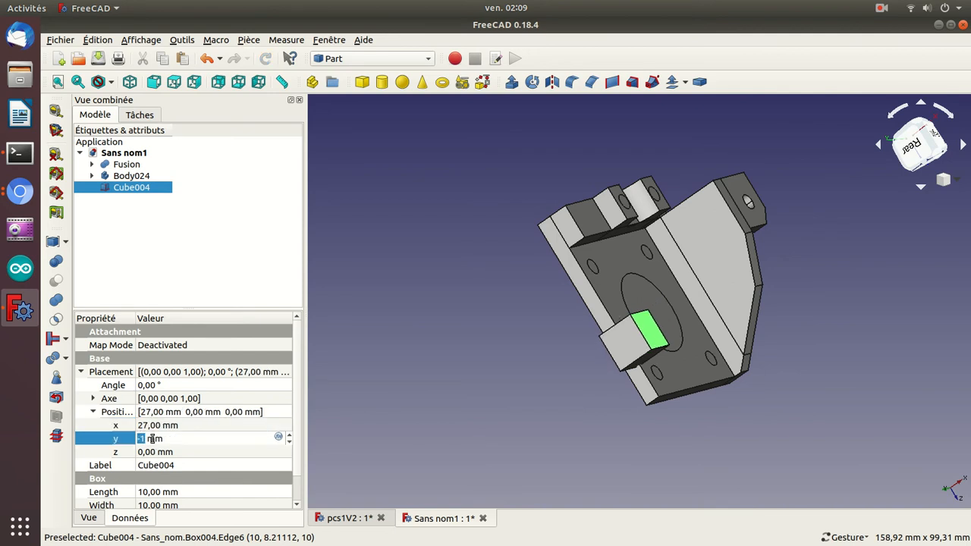
pyautogui.scroll(-14, 152, 438)
pyautogui.click(153, 425)
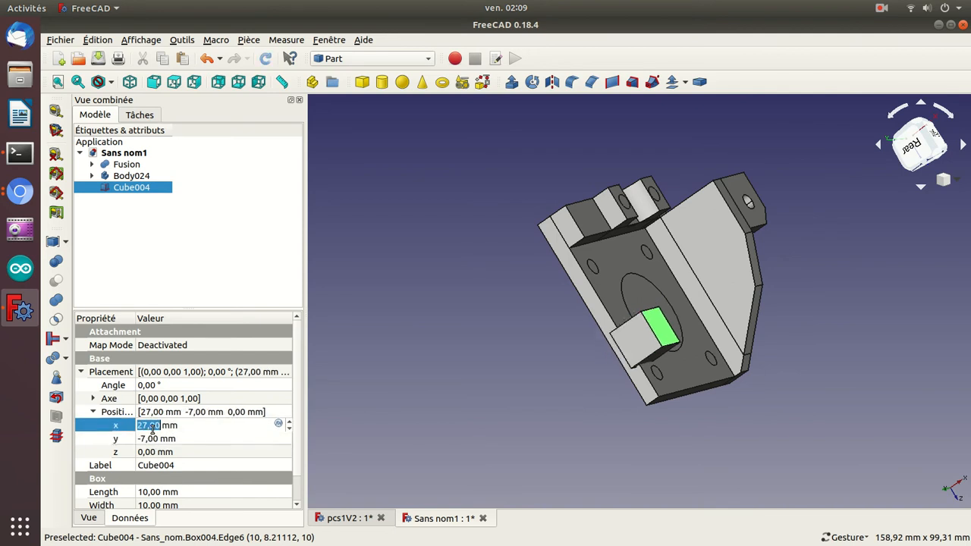
pyautogui.scroll(-2, 152, 427)
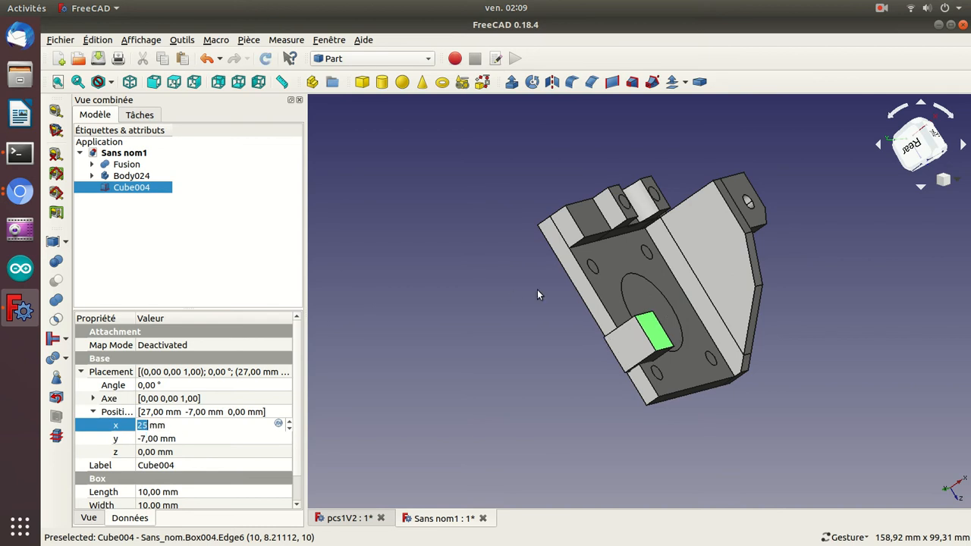
# Set the cube's z position to -32 mm so it sits at the plate's end.
pyautogui.moveTo(424, 228); pyautogui.dragTo(574, 354)
pyautogui.click(180, 462)
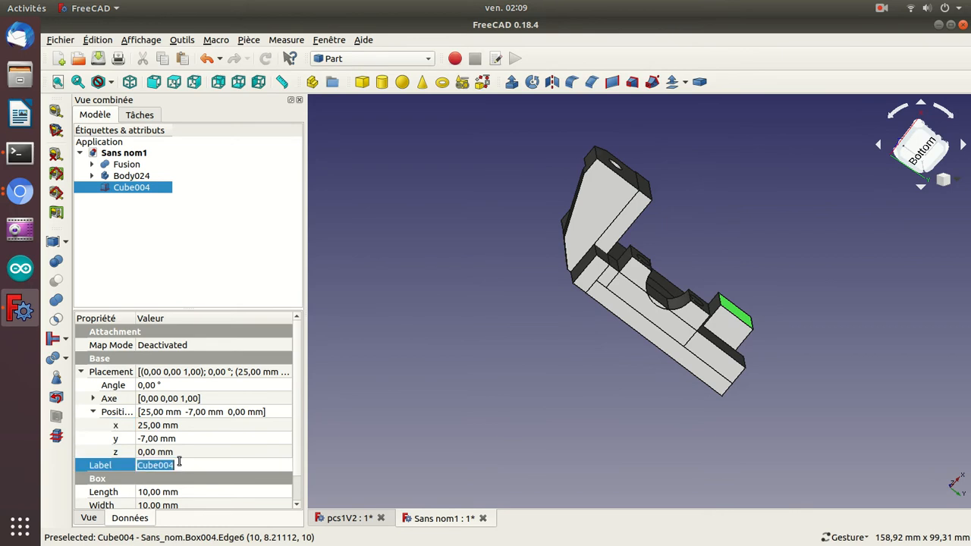
pyautogui.click(180, 454)
pyautogui.scroll(-13, 179, 452)
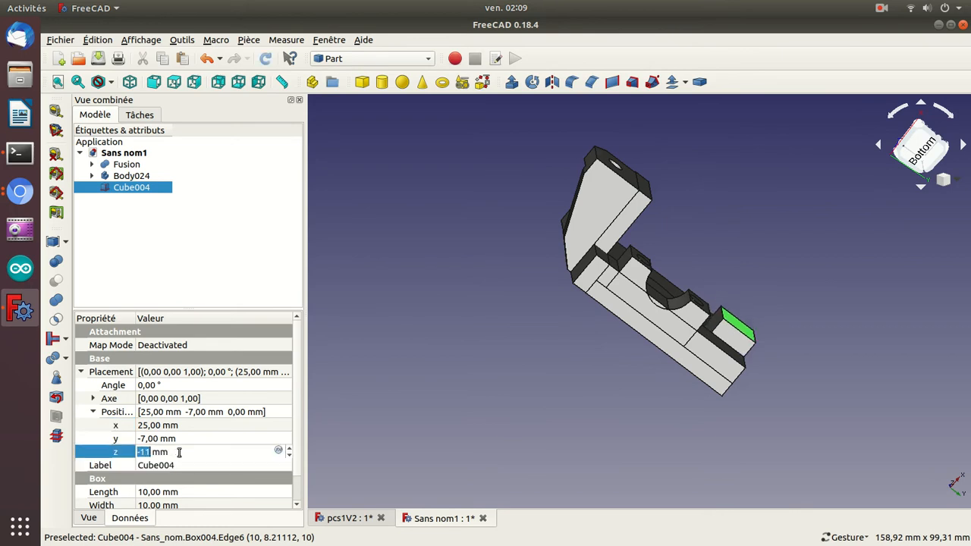
pyautogui.scroll(-11, 179, 452)
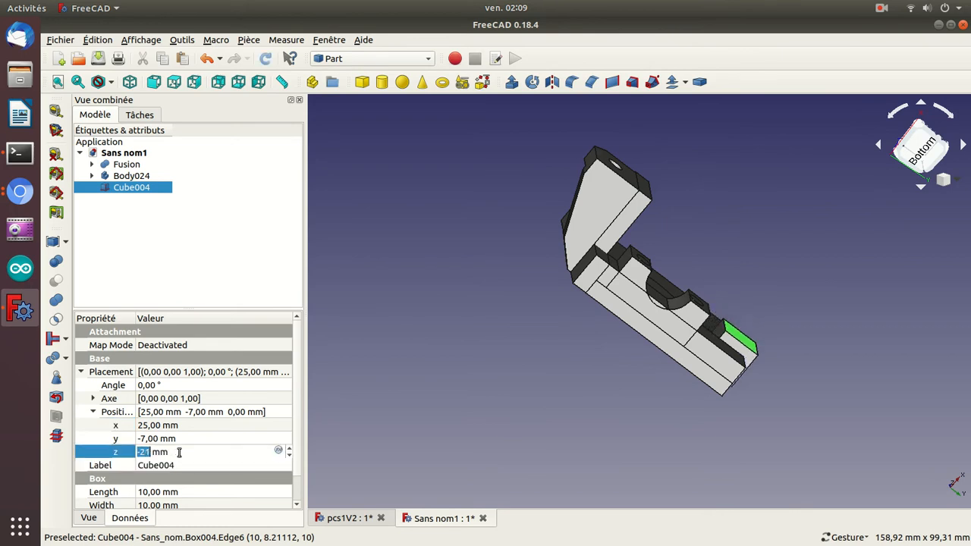
pyautogui.scroll(-8, 179, 452)
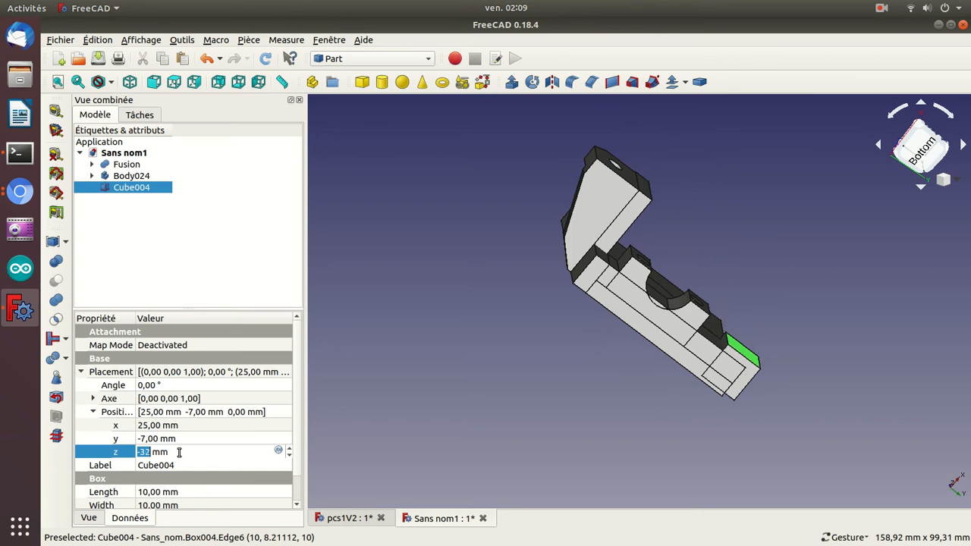
# Set the cube's x position to 23 mm and its length to 11 mm.
pyautogui.click(177, 428)
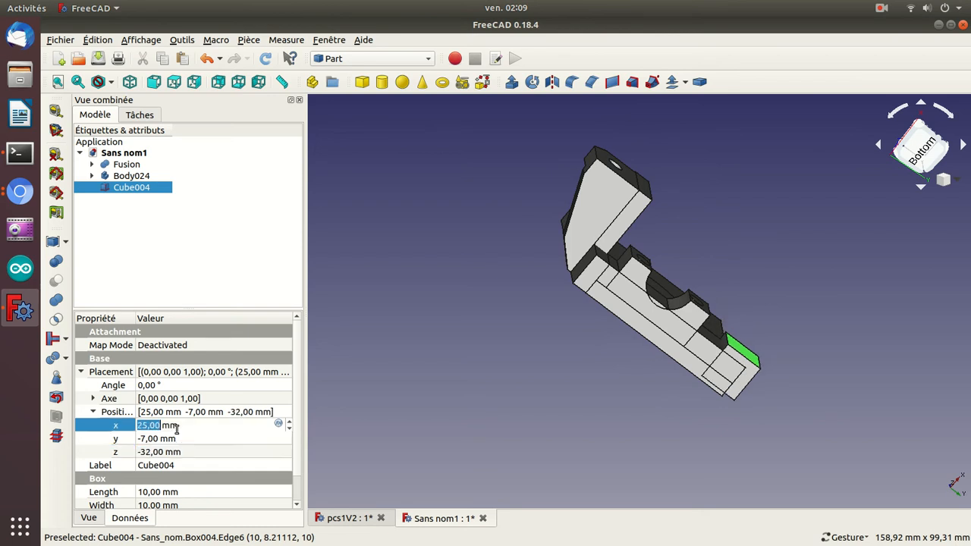
pyautogui.scroll(-1, 177, 429)
pyautogui.scroll(-1, 177, 430)
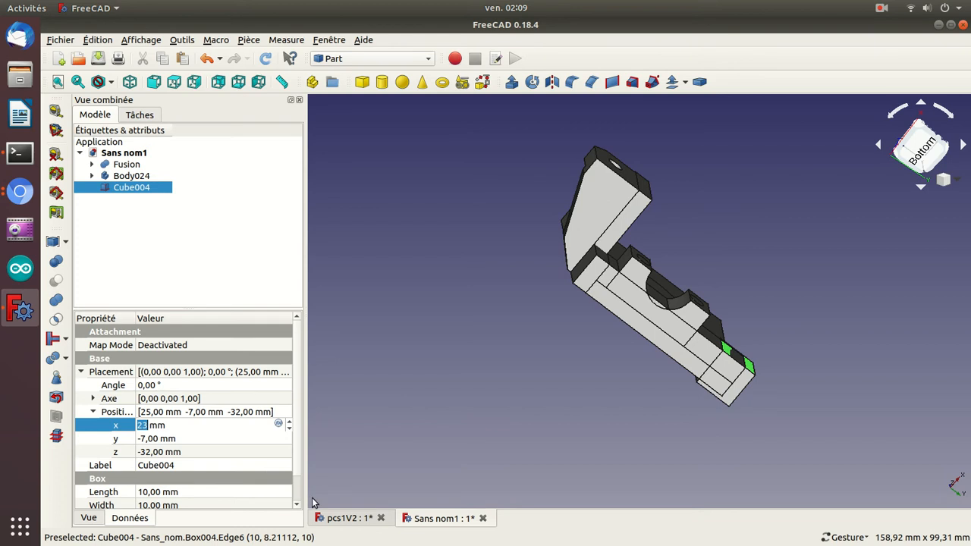
pyautogui.click(249, 494)
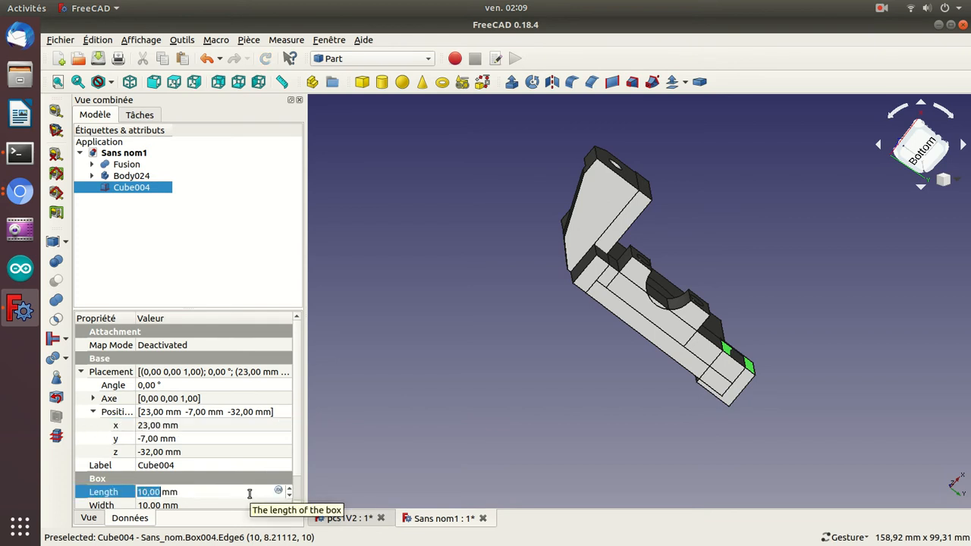
pyautogui.write('11')
pyautogui.press('Return')
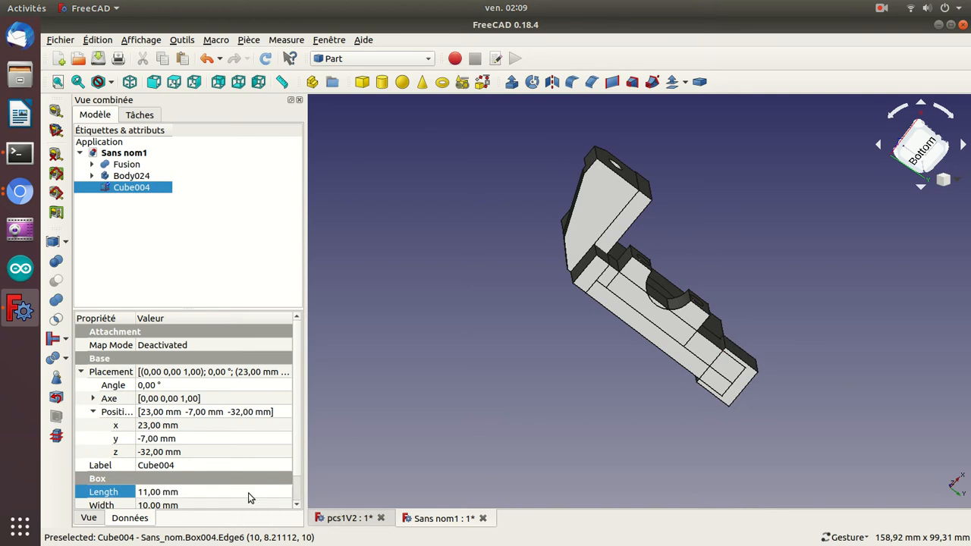
# Set the cube's y position to -52 mm, at the plate end beside the bracket arm.
pyautogui.click(191, 439)
pyautogui.write('-8')
pyautogui.press('Down')
pyautogui.press('Down')
pyautogui.press('Down')
pyautogui.press('Down')
pyautogui.press('Down')
pyautogui.press('Down')
pyautogui.press('Down')
pyautogui.press('Down')
pyautogui.press('Down')
pyautogui.press('Down')
pyautogui.press('Down')
pyautogui.press('Down')
pyautogui.press('Down')
pyautogui.press('Down')
pyautogui.press('Down')
pyautogui.press('Down')
pyautogui.press('Down')
pyautogui.press('Down')
pyautogui.press('Down')
pyautogui.press('Down')
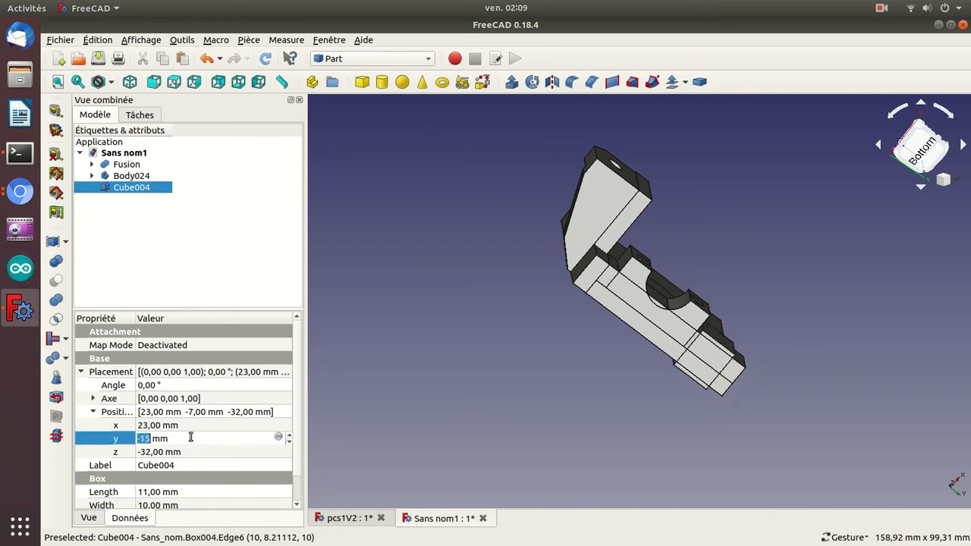
pyautogui.press('Down')
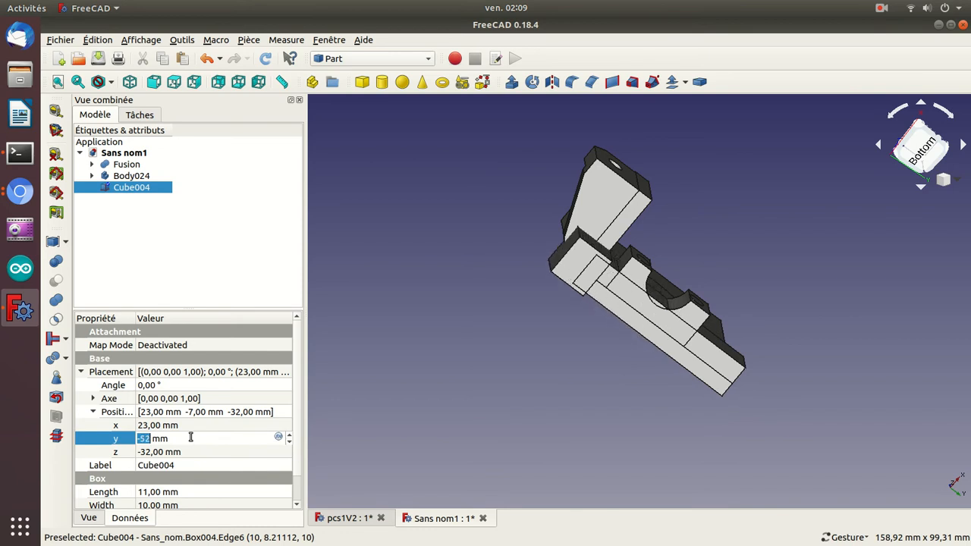
pyautogui.press('Return')
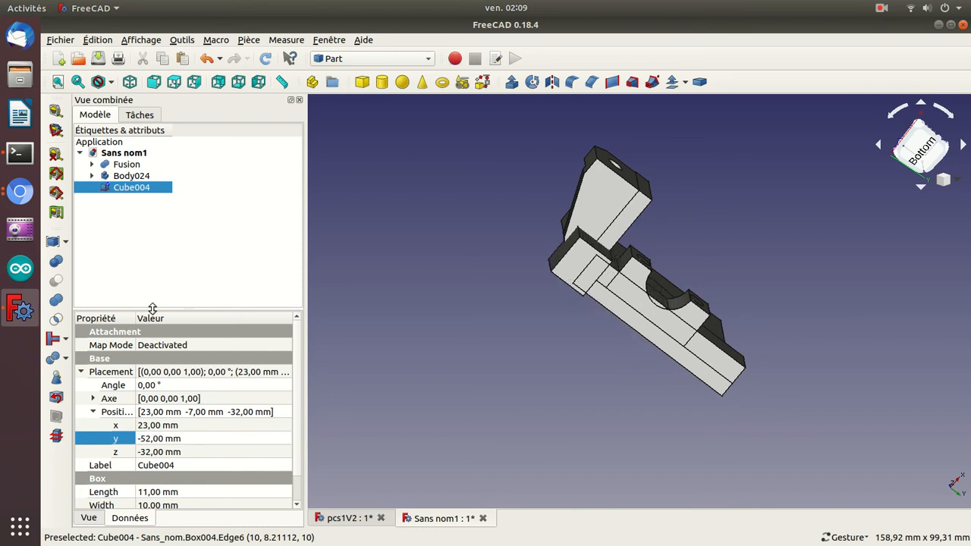
# Subtract the cube from the Fusion with a Boolean cut.
pyautogui.click(125, 165)
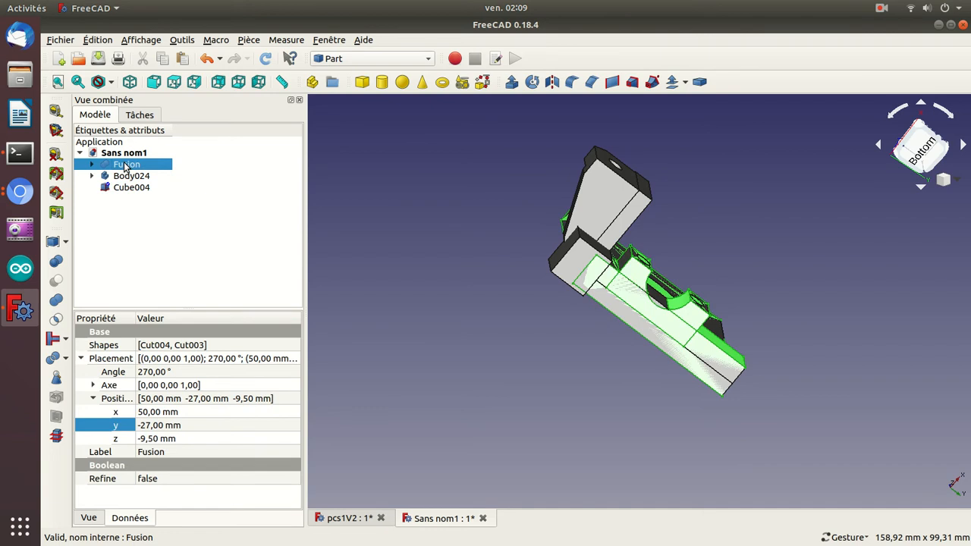
pyautogui.keyDown('ctrl'); pyautogui.click(132, 187); pyautogui.keyUp('ctrl')
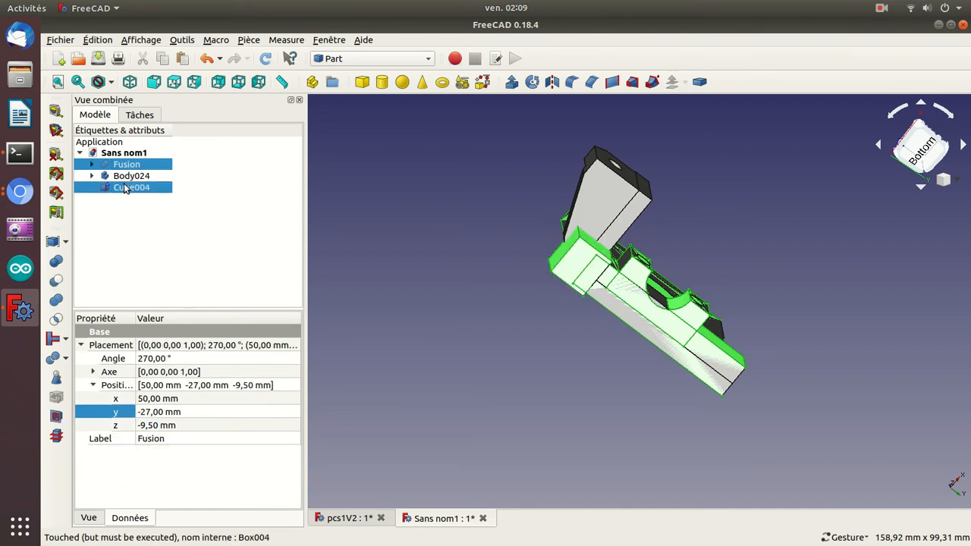
pyautogui.click(56, 281)
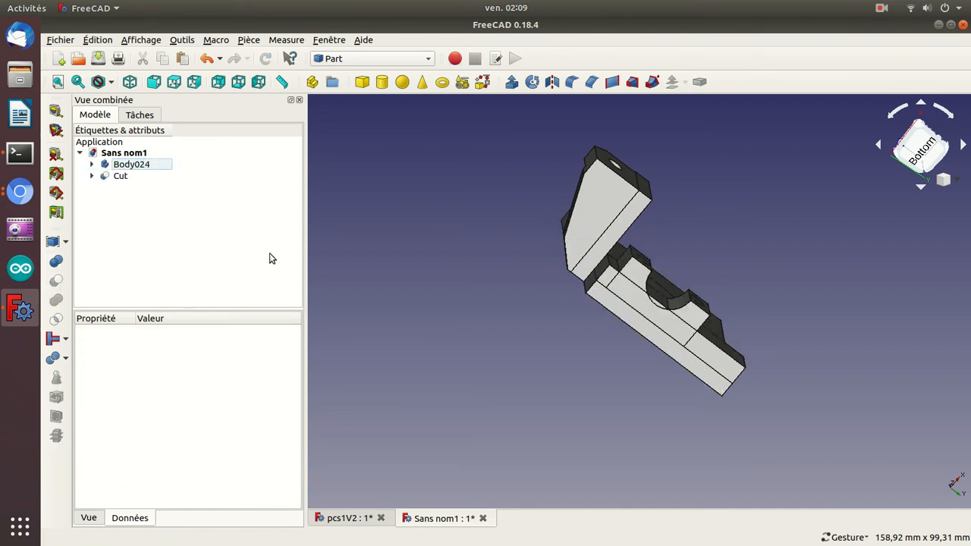
# Toggle the visibility of Body024 and examine the cut plate from several sides.
pyautogui.press('0')
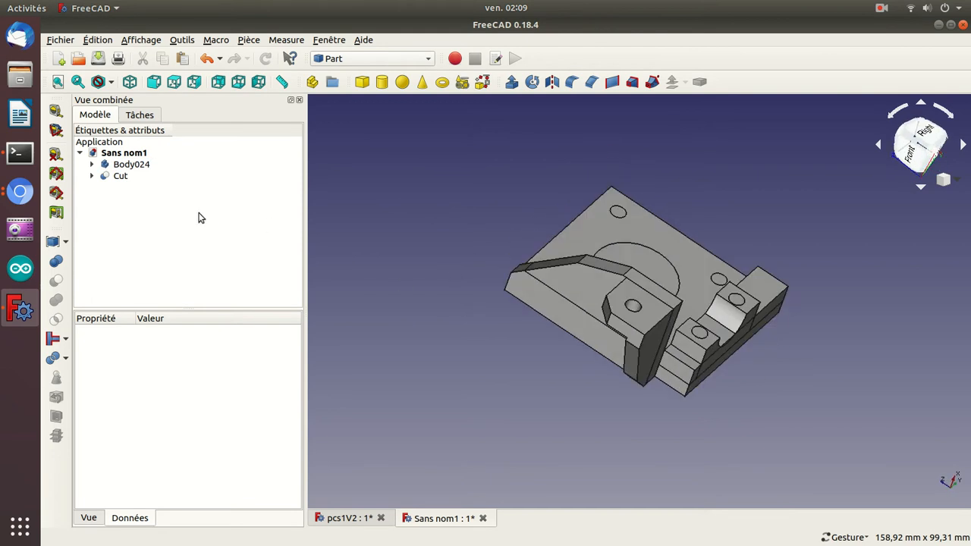
pyautogui.click(114, 165)
pyautogui.press('space')
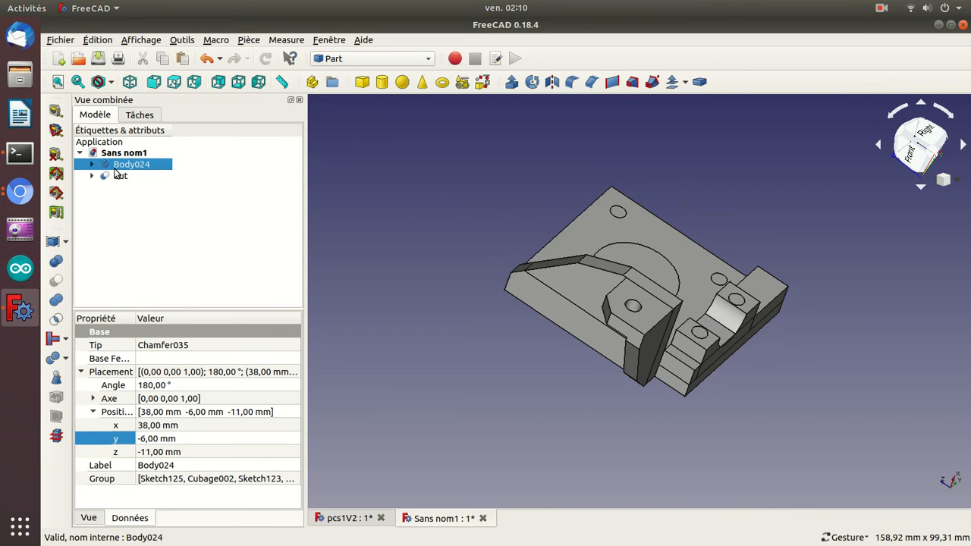
pyautogui.moveTo(400, 173); pyautogui.dragTo(459, 341)
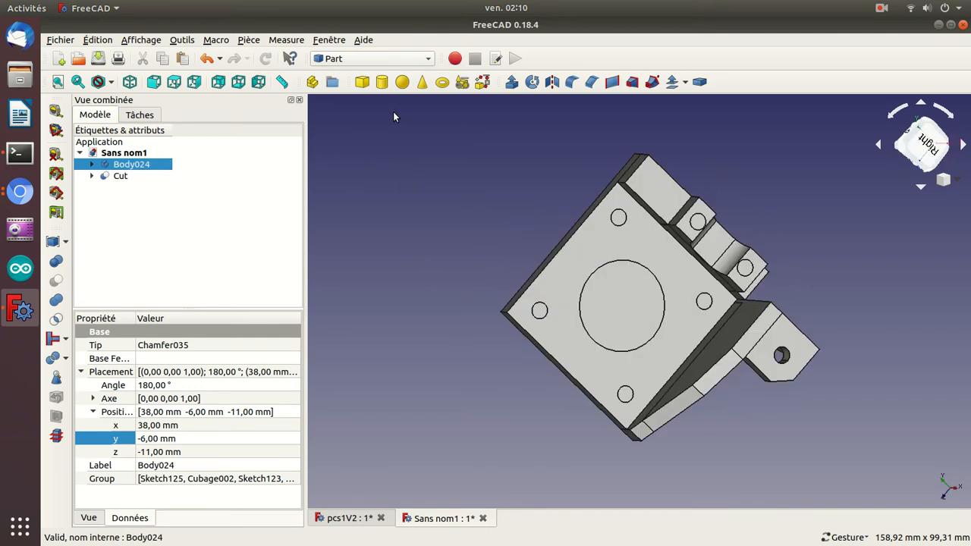
# Add a solid Part cylinder to the document and select it beside the plate.
pyautogui.click(382, 82)
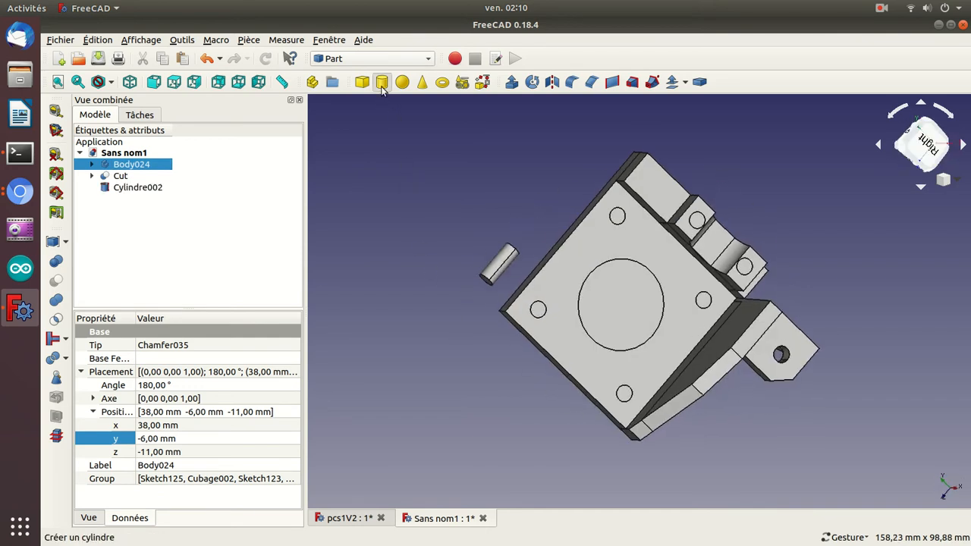
pyautogui.click(131, 189)
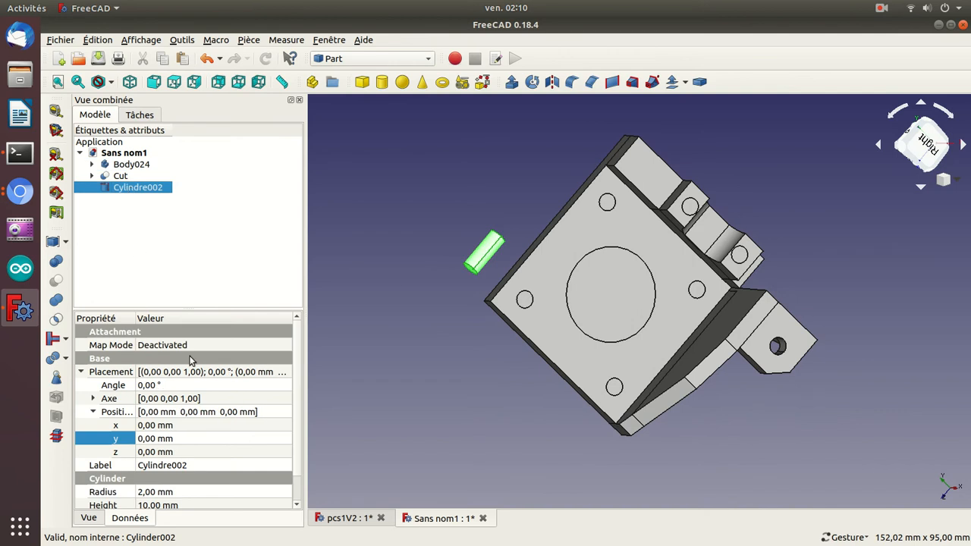
pyautogui.moveTo(421, 288); pyautogui.dragTo(342, 251)
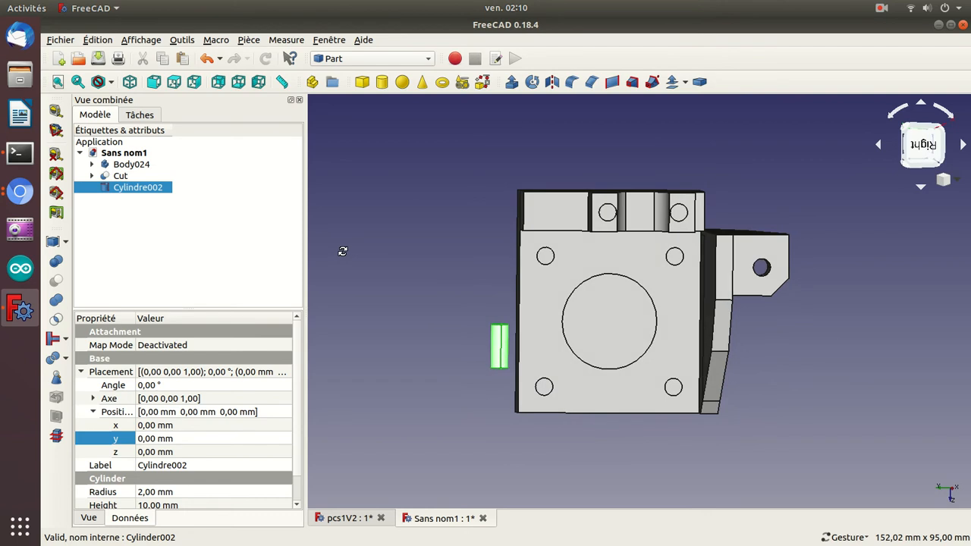
pyautogui.moveTo(821, 418); pyautogui.dragTo(790, 317)
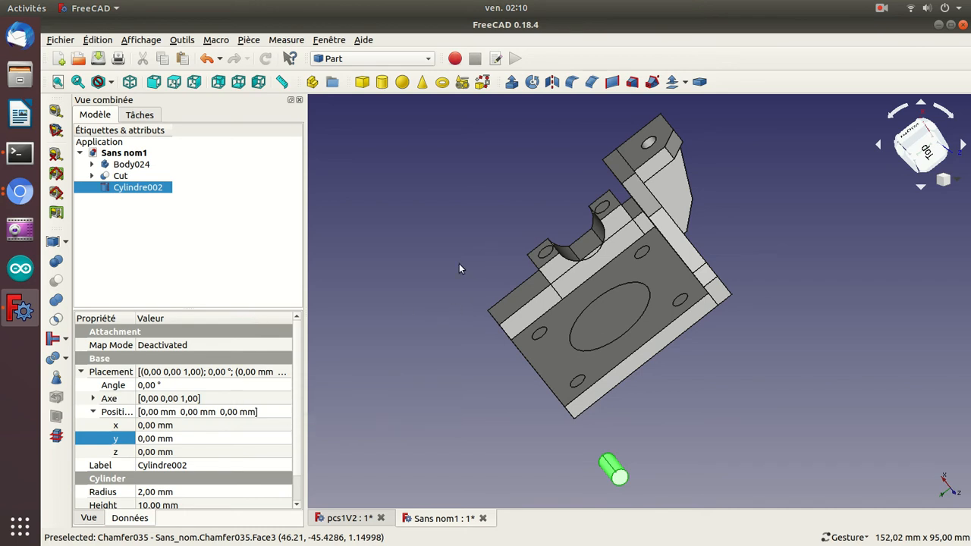
# Rotate the cylinder 90° about the y axis by setting its placement axis to y 1 and z 0.
pyautogui.click(147, 385)
pyautogui.write('9')
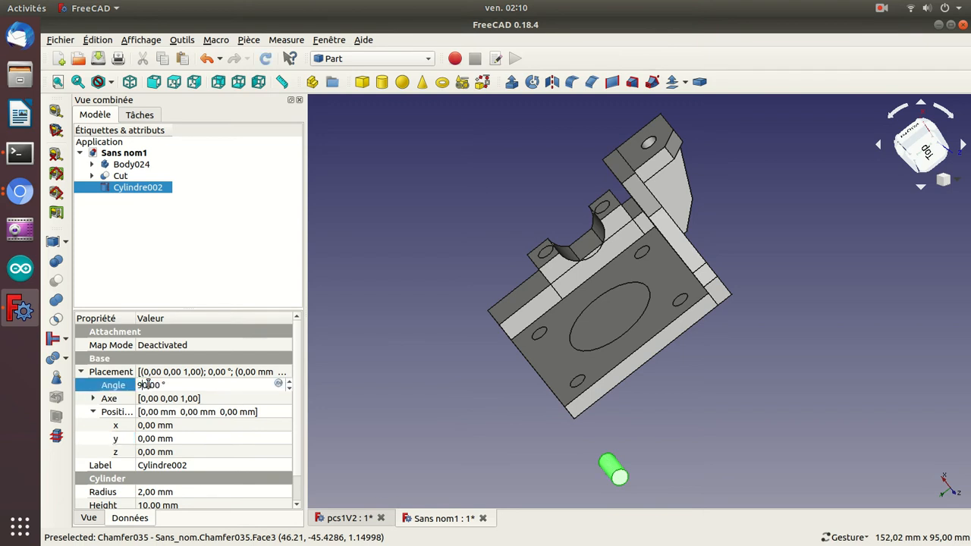
pyautogui.click(93, 399)
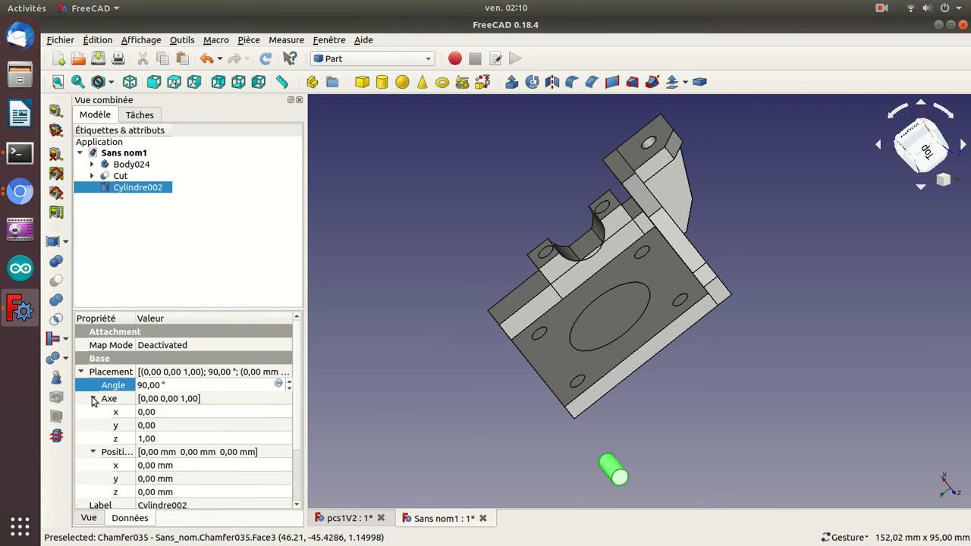
pyautogui.click(161, 425)
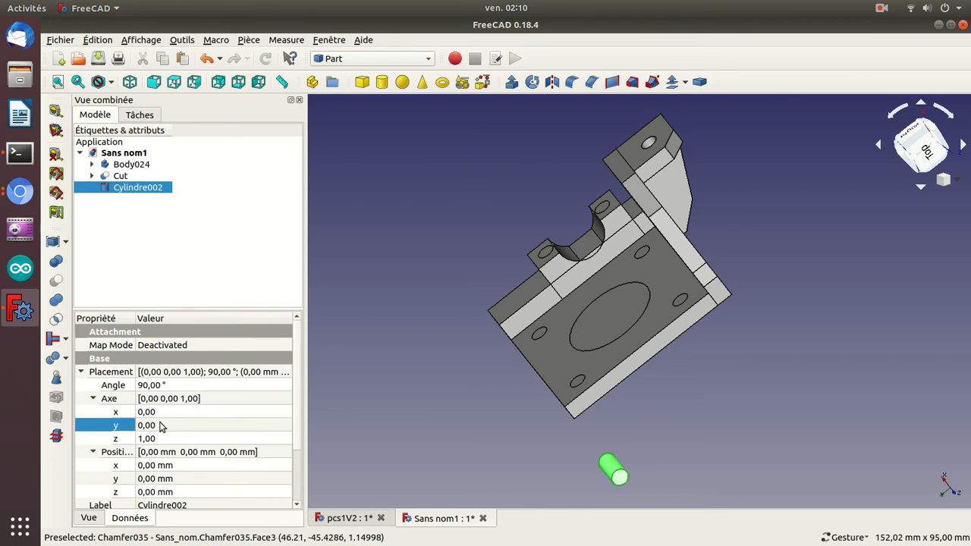
pyautogui.scroll(1, 161, 424)
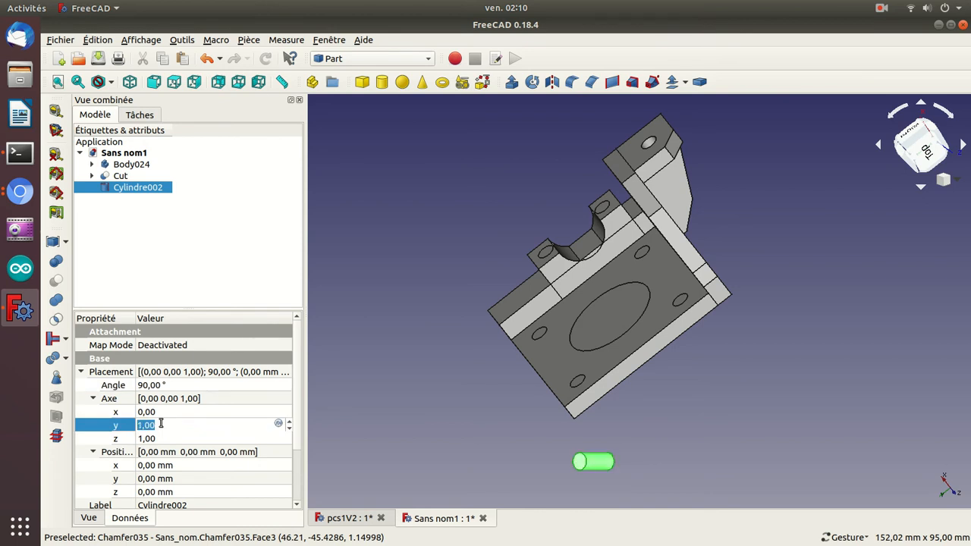
pyautogui.click(152, 438)
pyautogui.scroll(-1, 152, 437)
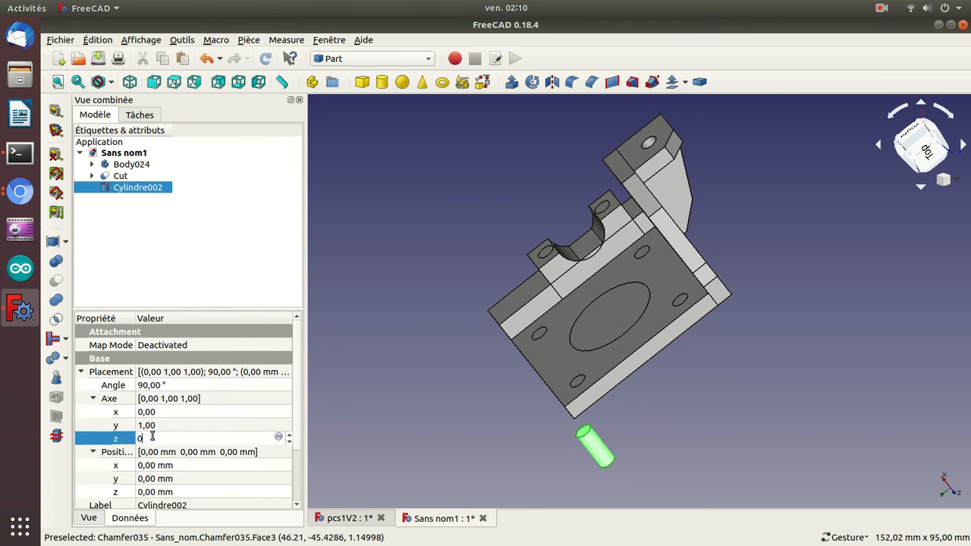
pyautogui.press('Return')
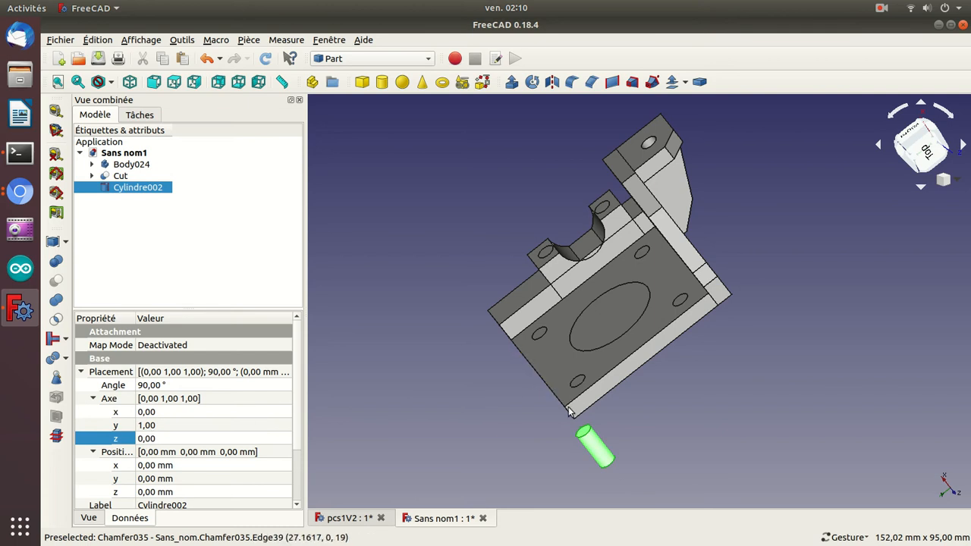
# Set the cylinder's x position to 20 mm so it crosses the motor plate.
pyautogui.moveTo(434, 459); pyautogui.dragTo(548, 235)
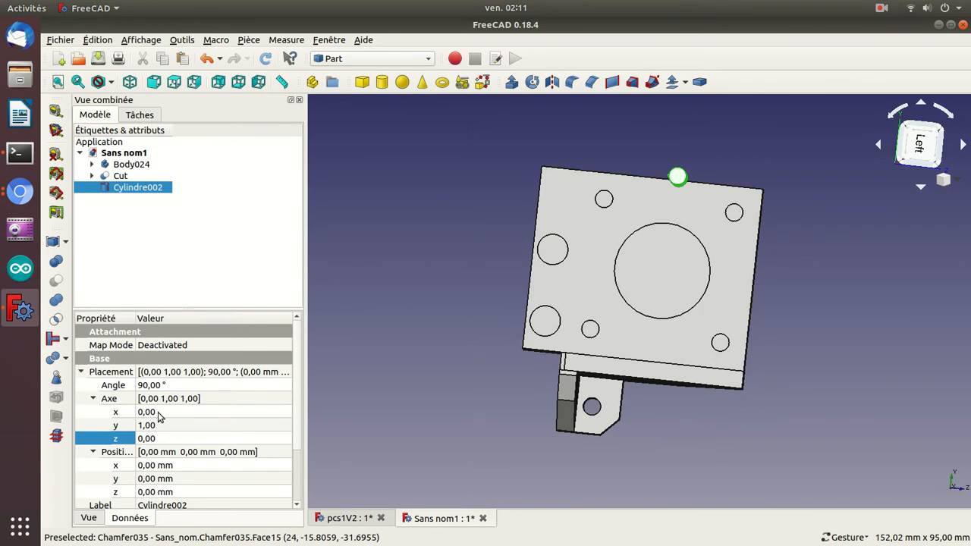
pyautogui.click(94, 400)
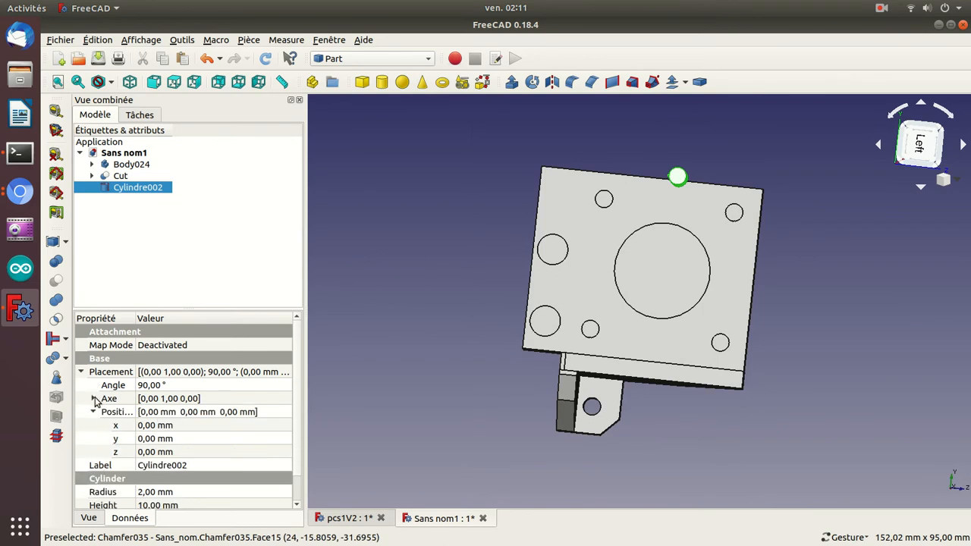
pyautogui.click(180, 424)
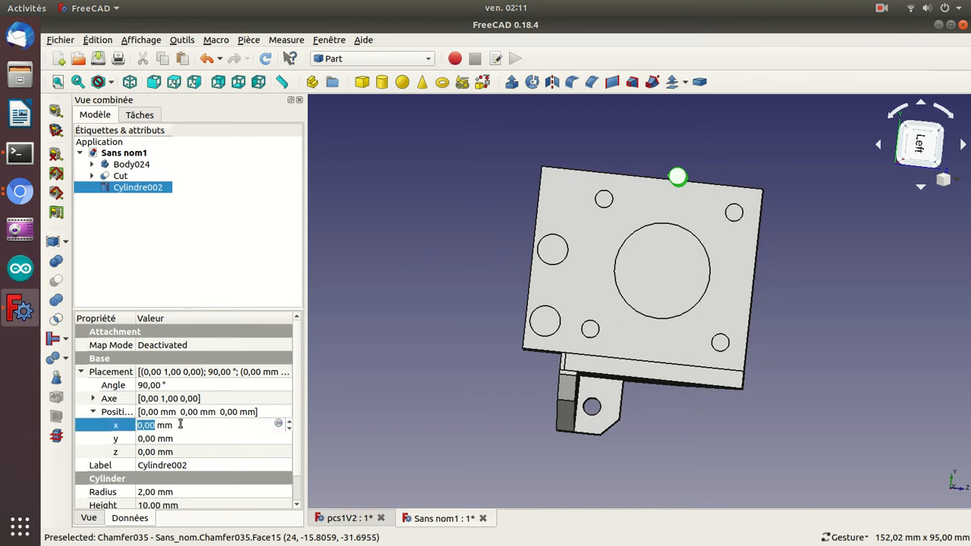
pyautogui.moveTo(422, 229); pyautogui.dragTo(510, 342)
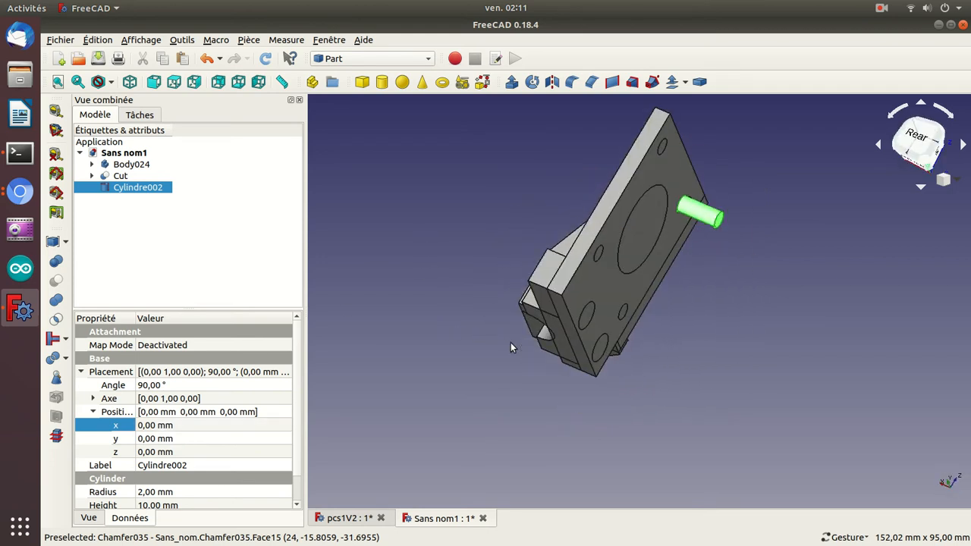
pyautogui.click(251, 429)
pyautogui.scroll(20, 250, 431)
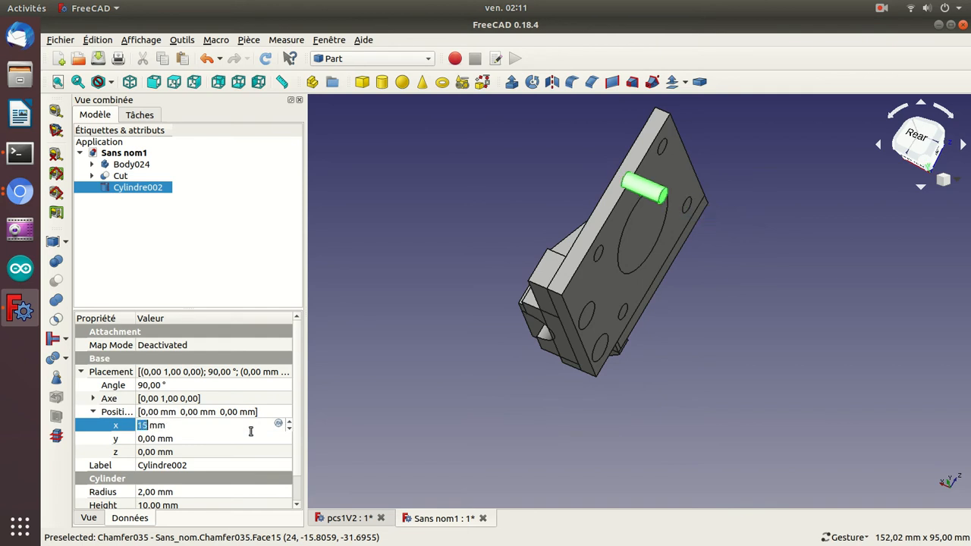
pyautogui.moveTo(412, 201); pyautogui.dragTo(612, 285)
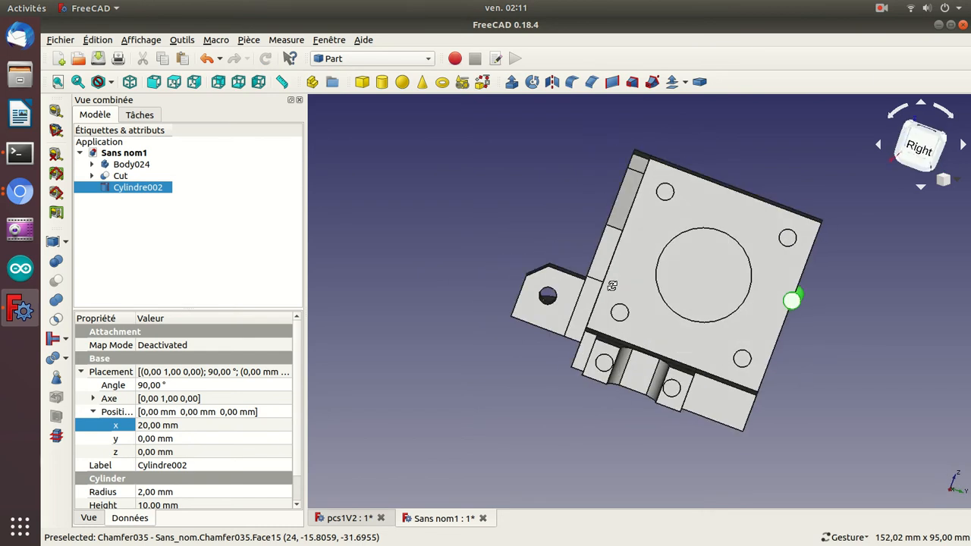
# Set the cylinder's y position to -6 mm and z position to 13 mm to align it with the plate's corner hole.
pyautogui.click(221, 440)
pyautogui.press('BackSpace')
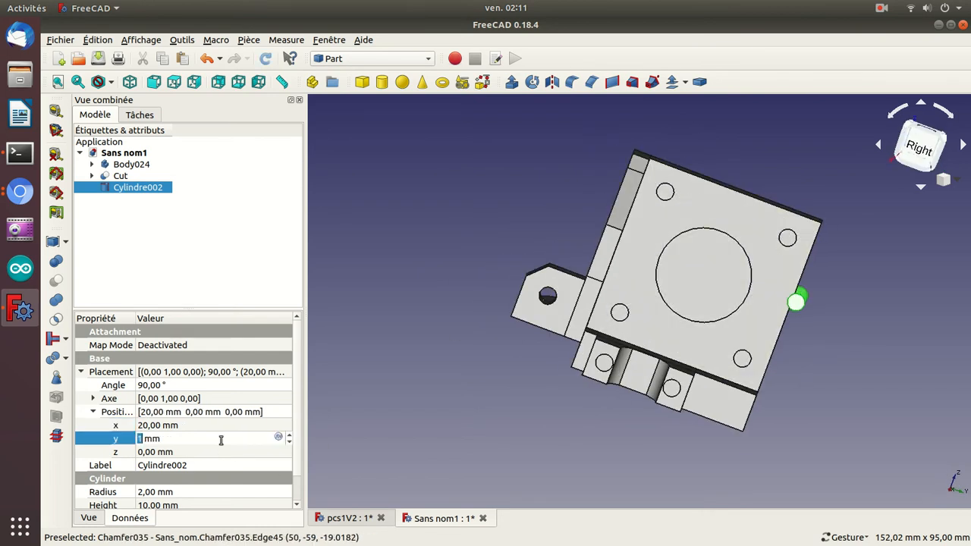
pyautogui.write('5')
pyautogui.scroll(2, 221, 441)
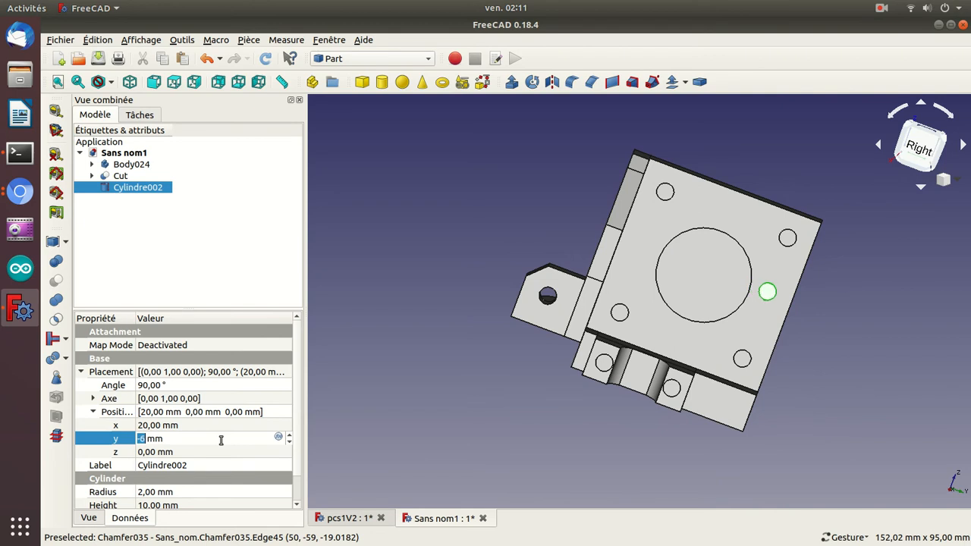
pyautogui.click(204, 451)
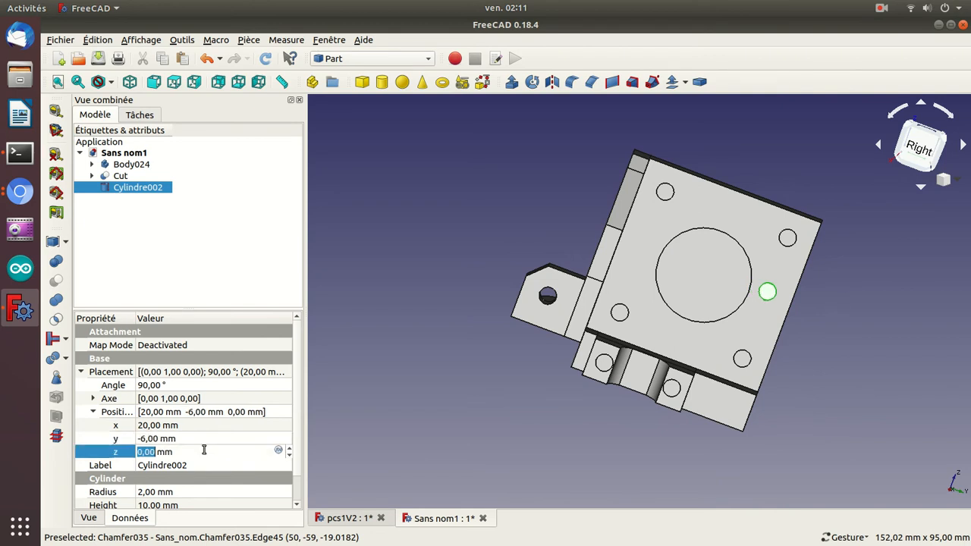
pyautogui.scroll(12, 204, 450)
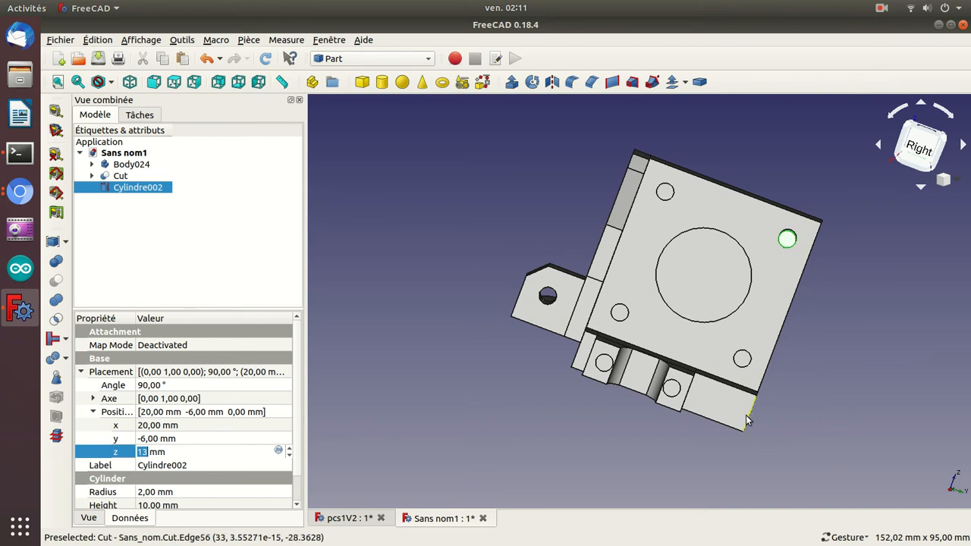
# Check the cylinder's alignment in the hole from both sides and paste four copies of Cylindre002 into the document.
pyautogui.moveTo(876, 316); pyautogui.dragTo(500, 312)
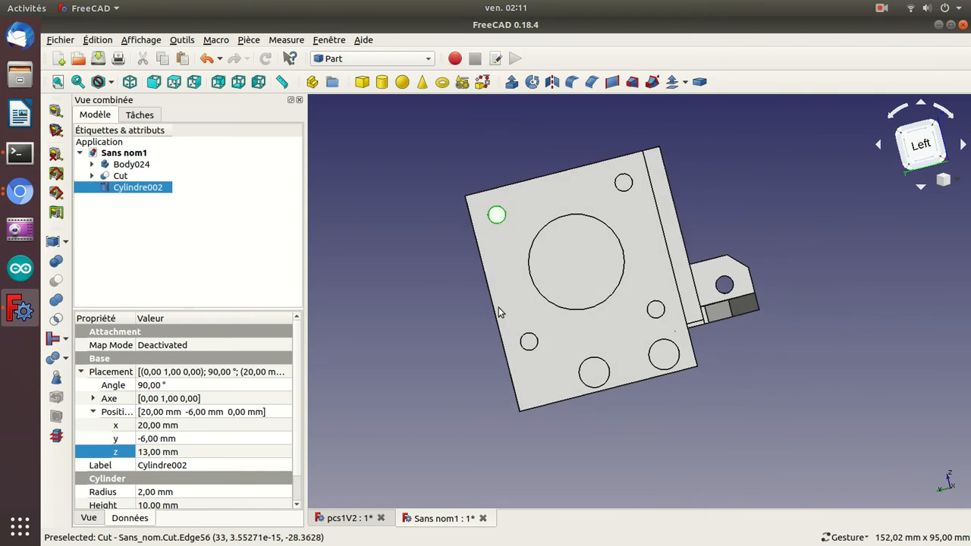
pyautogui.scroll(2, 499, 307)
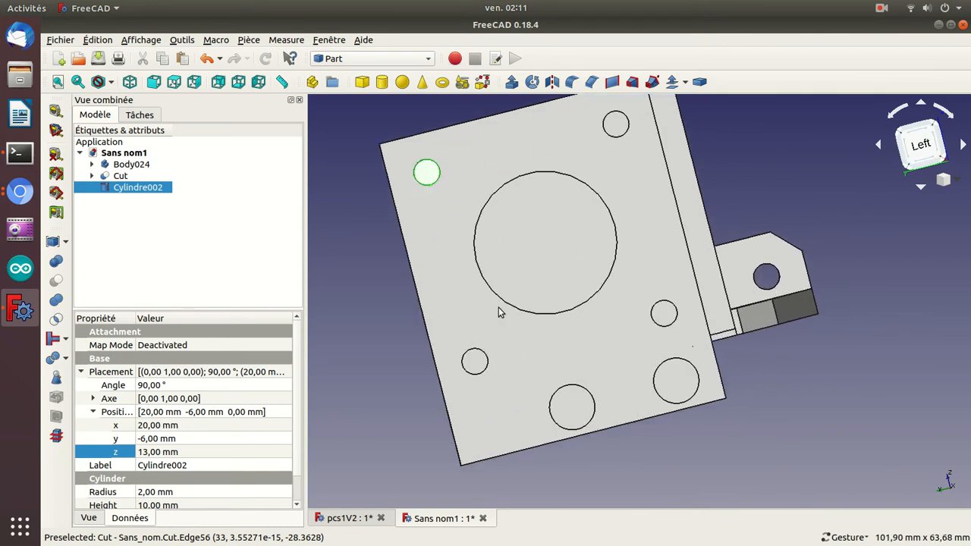
pyautogui.moveTo(358, 226); pyautogui.dragTo(570, 294)
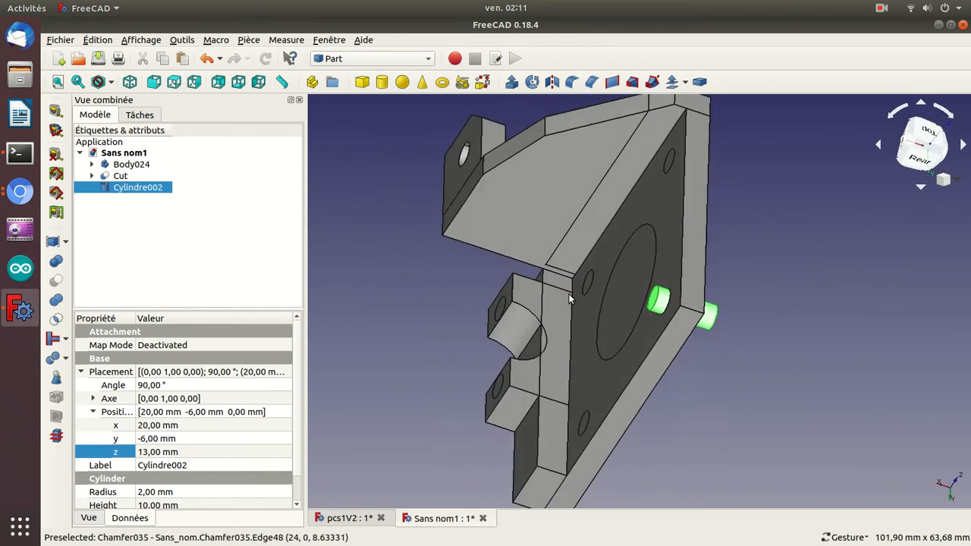
pyautogui.press('Up')
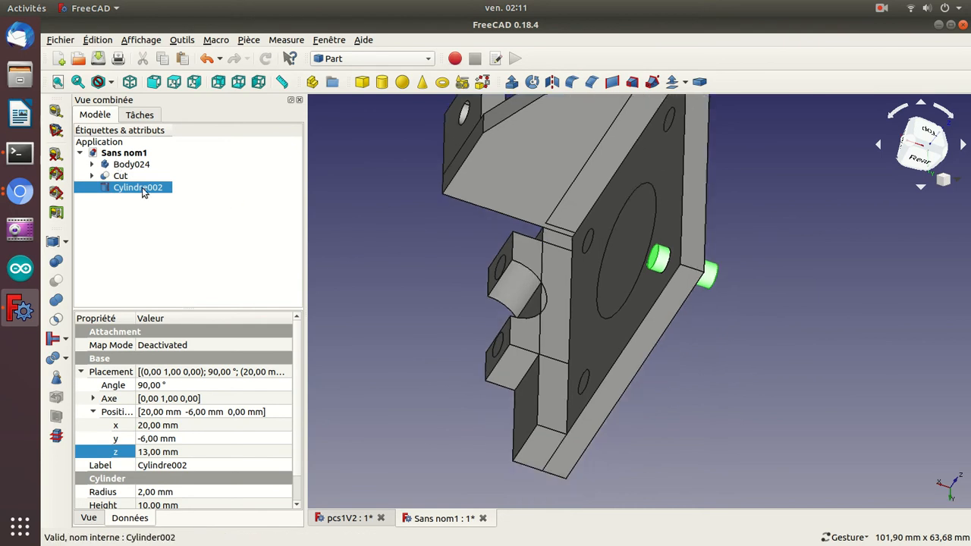
pyautogui.press('Down')
pyautogui.press('Up')
pyautogui.press('Down')
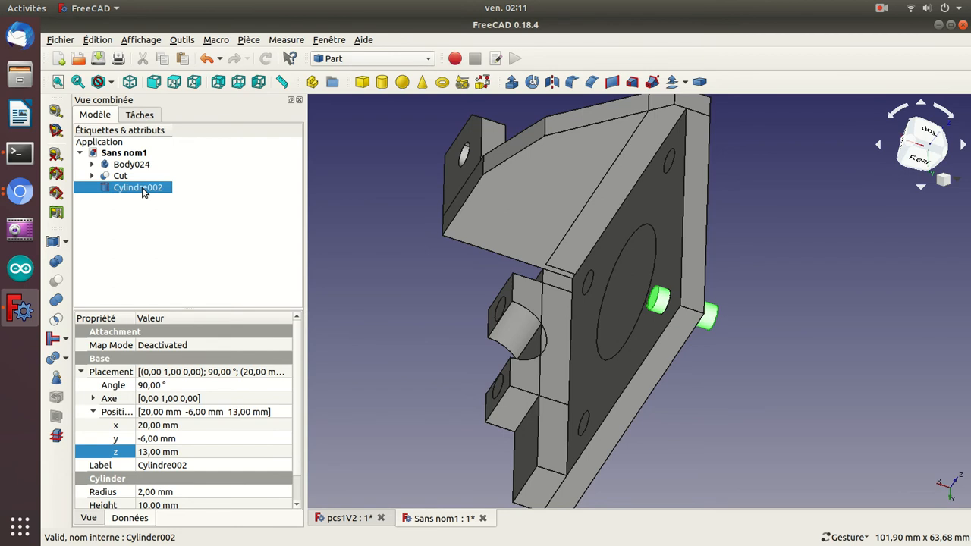
pyautogui.hotkey('ctrl', 'v')
pyautogui.hotkey('ctrl', 'v')
pyautogui.hotkey('ctrl', 'v')
pyautogui.hotkey('ctrl', 'v')
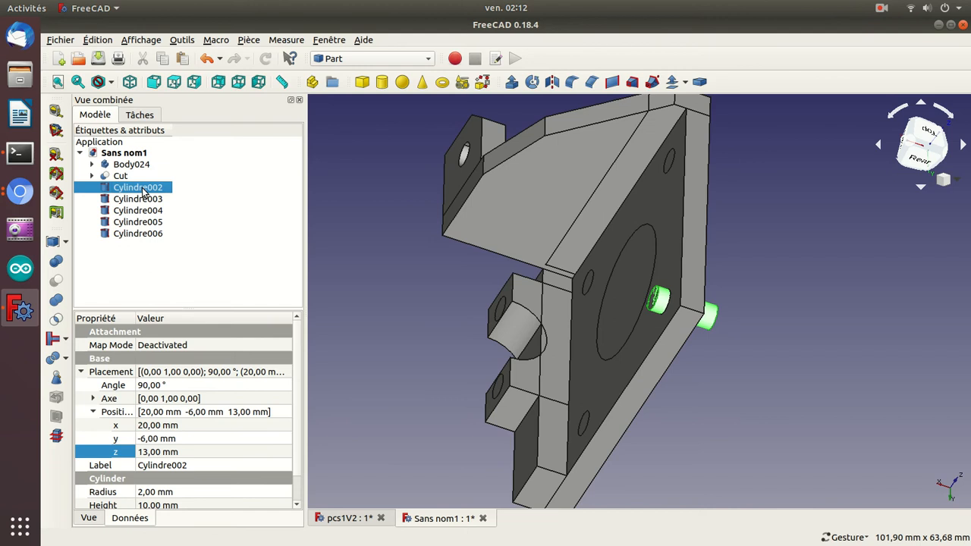
# Set the z position of the copy Cylindre003 to -17 mm so it sits in the mounting hole below the original.
pyautogui.click(143, 201)
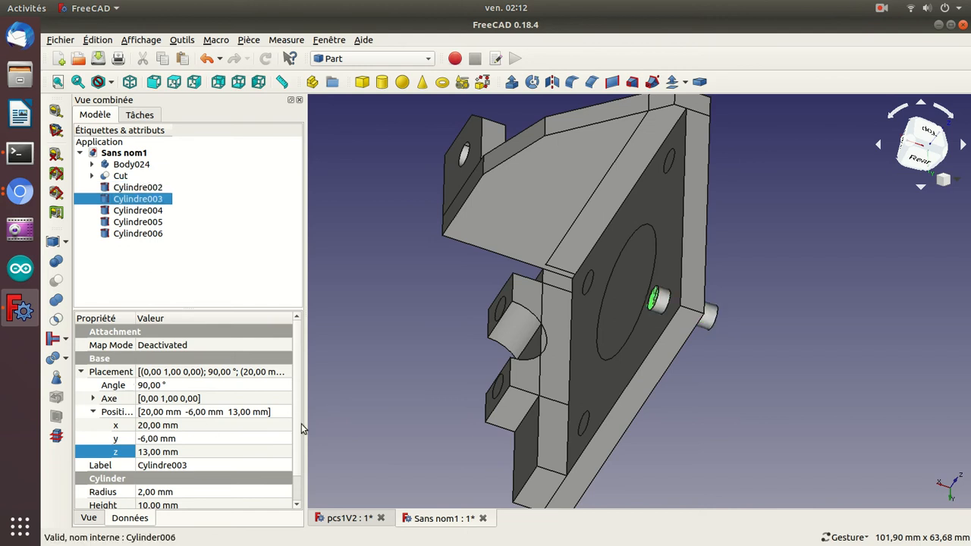
pyautogui.moveTo(327, 381); pyautogui.dragTo(500, 384)
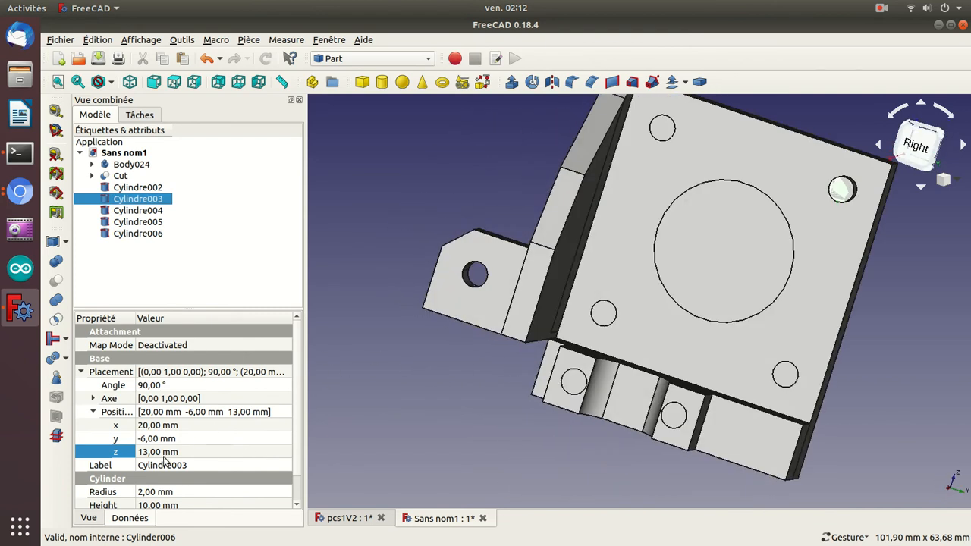
pyautogui.click(190, 451)
pyautogui.scroll(-20, 190, 451)
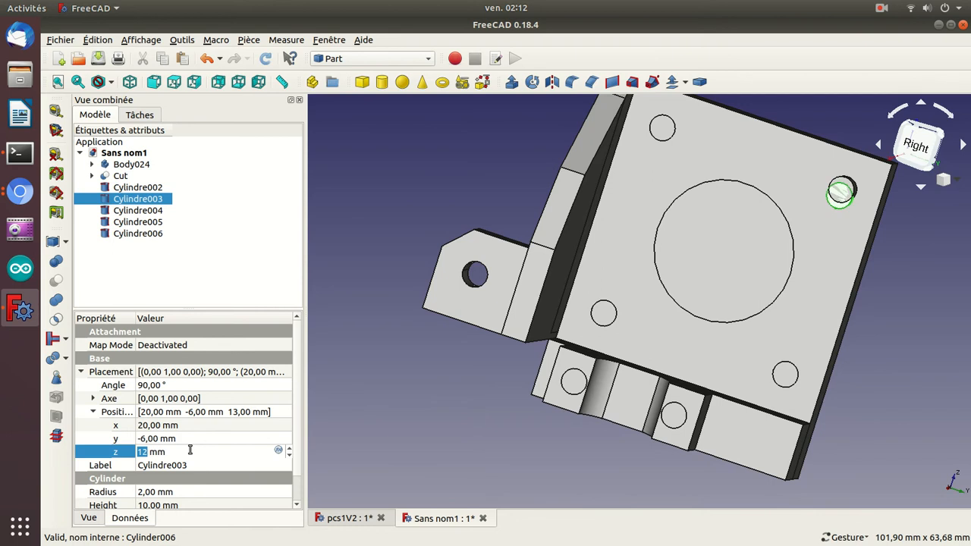
pyautogui.scroll(1, 189, 452)
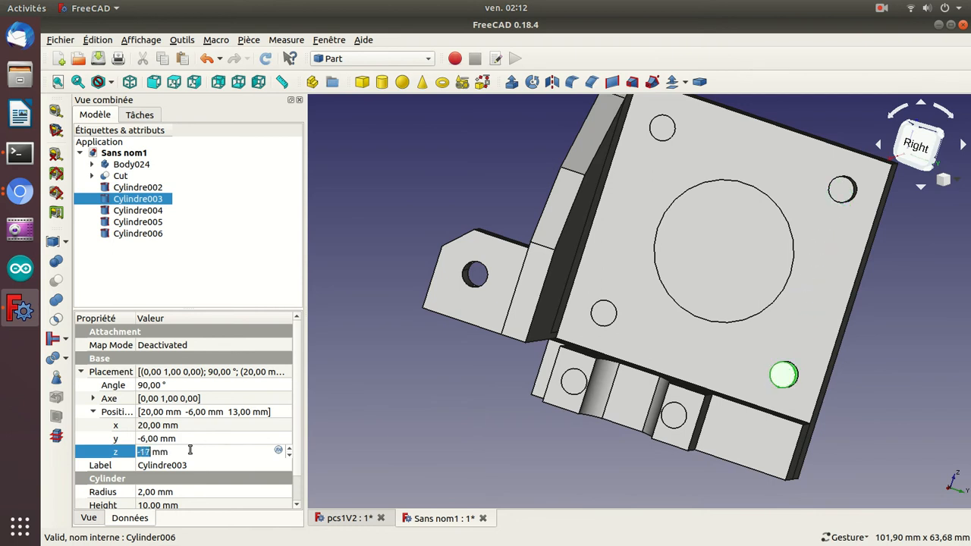
pyautogui.press('Return')
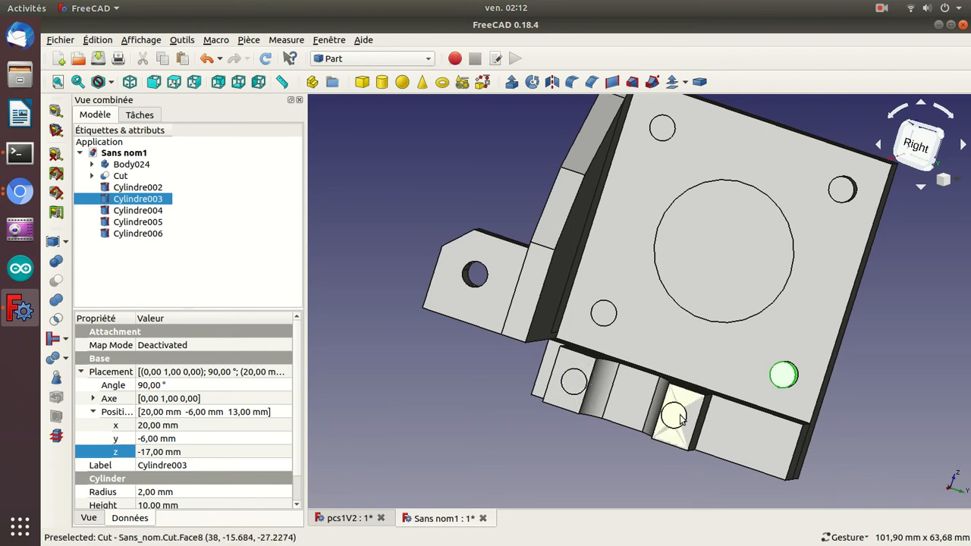
# Paste one more cylinder copy and set Cylindre004's y position to -36 mm, at the opposite upper mounting hole.
pyautogui.click(203, 279)
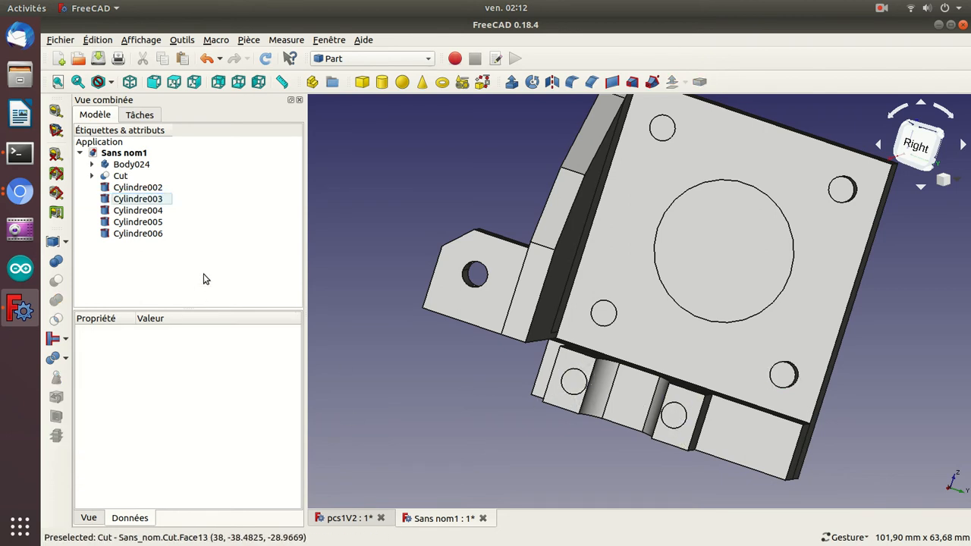
pyautogui.hotkey('ctrl', 'v')
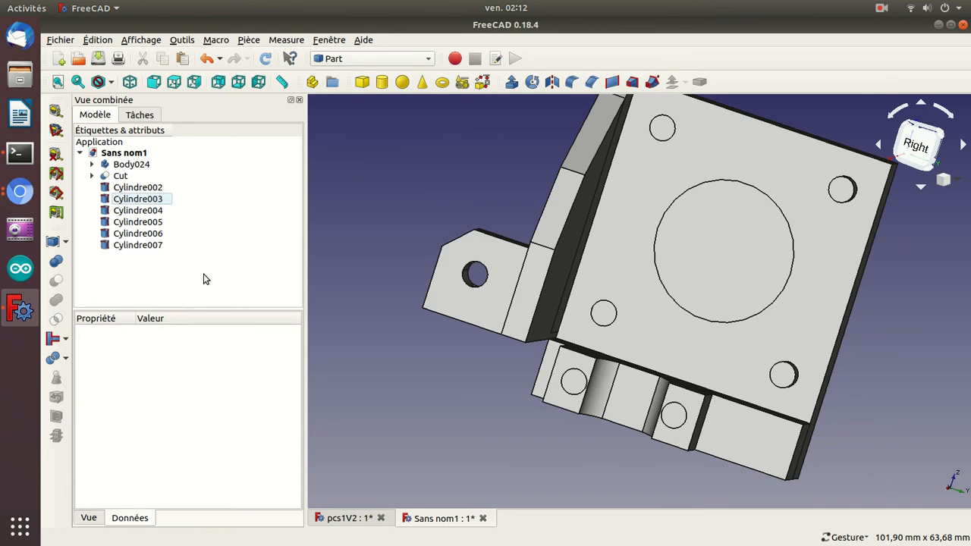
pyautogui.click(154, 212)
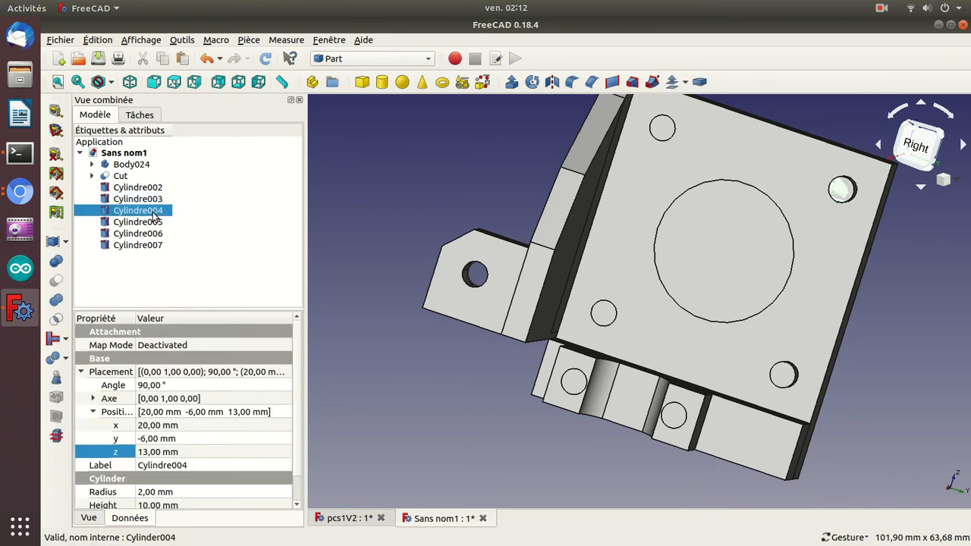
pyautogui.click(176, 438)
pyautogui.scroll(-1, 176, 437)
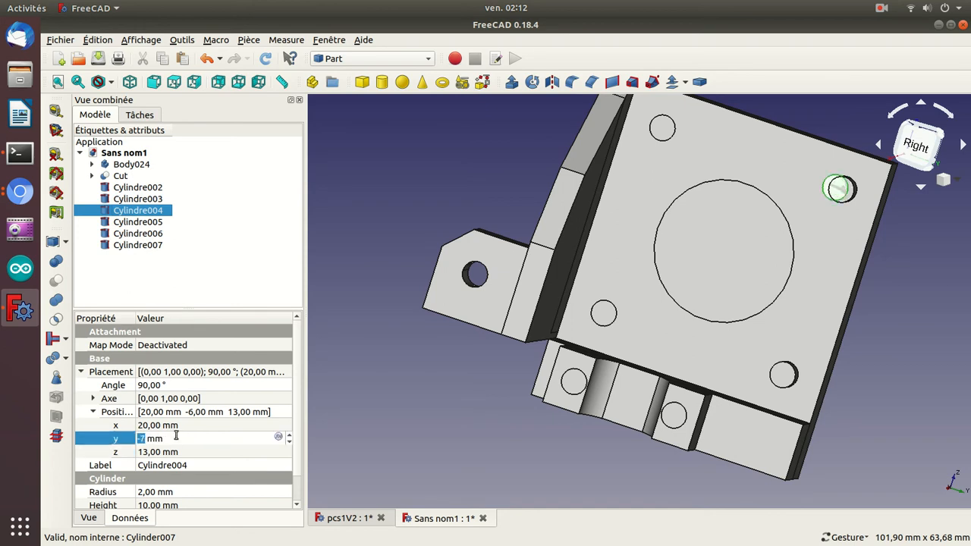
pyautogui.scroll(-20, 176, 438)
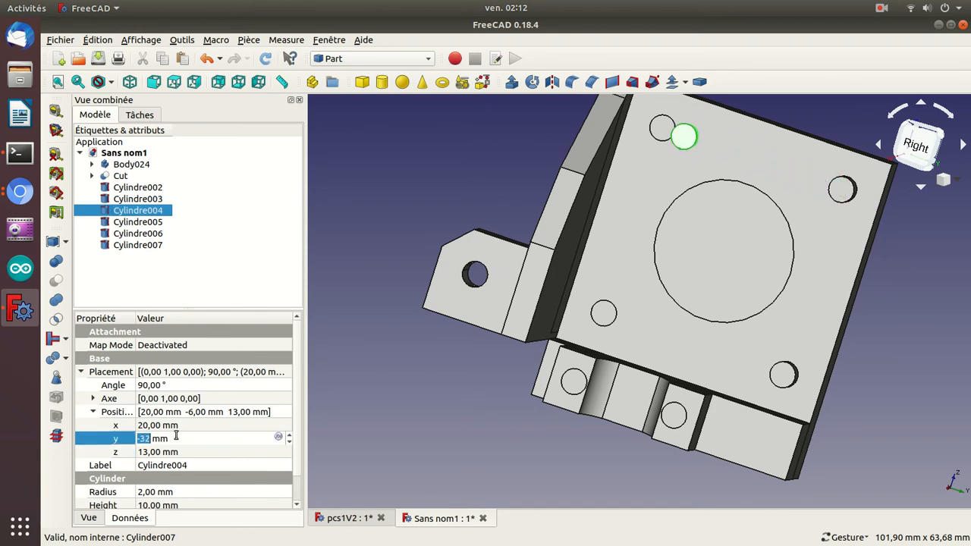
pyautogui.scroll(-2, 176, 438)
pyautogui.press('Return')
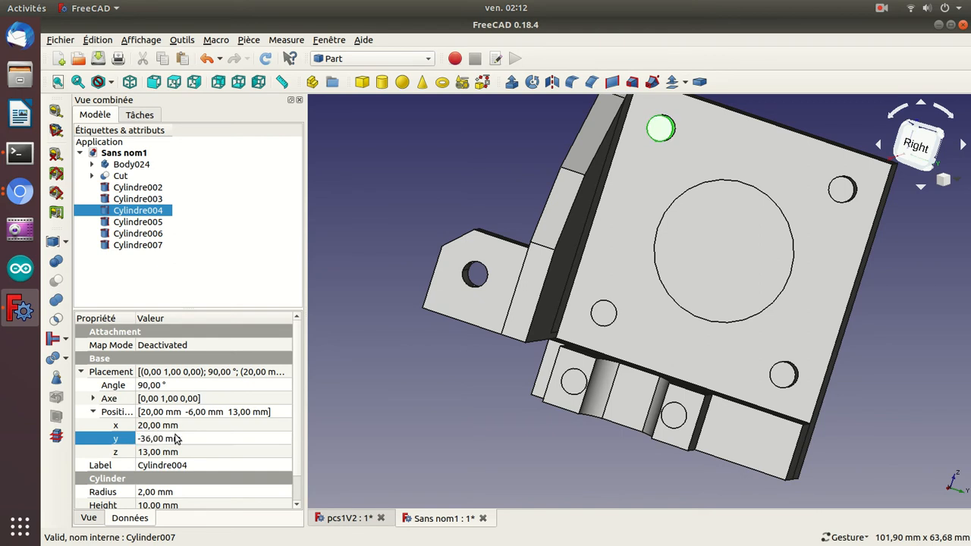
# Set the y position of Cylindre005 to -36 mm.
pyautogui.click(138, 222)
pyautogui.click(161, 440)
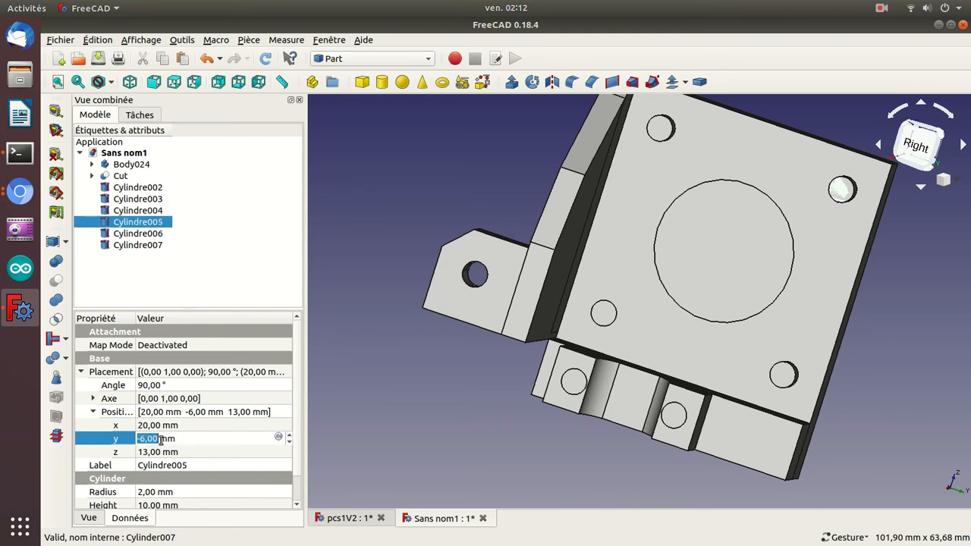
pyautogui.press('Down')
pyautogui.press('Down')
pyautogui.press('Down')
pyautogui.press('Down')
pyautogui.press('Down')
pyautogui.press('Down')
pyautogui.press('Down')
pyautogui.press('Down')
pyautogui.press('Down')
pyautogui.press('Down')
pyautogui.press('Down')
pyautogui.press('Down')
pyautogui.press('Down')
pyautogui.press('Down')
pyautogui.press('Down')
pyautogui.press('Down')
pyautogui.press('Down')
pyautogui.press('Down')
pyautogui.press('Down')
pyautogui.press('Down')
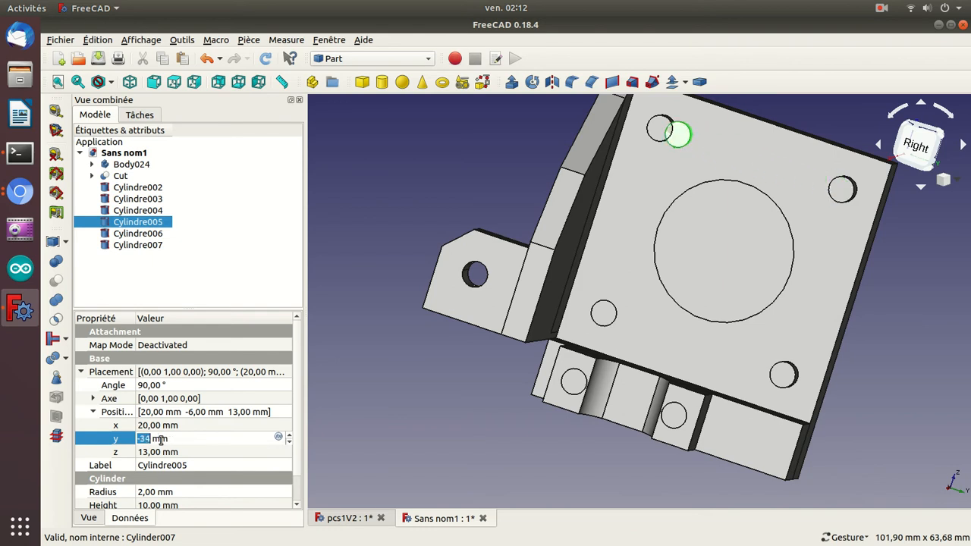
pyautogui.press('Down')
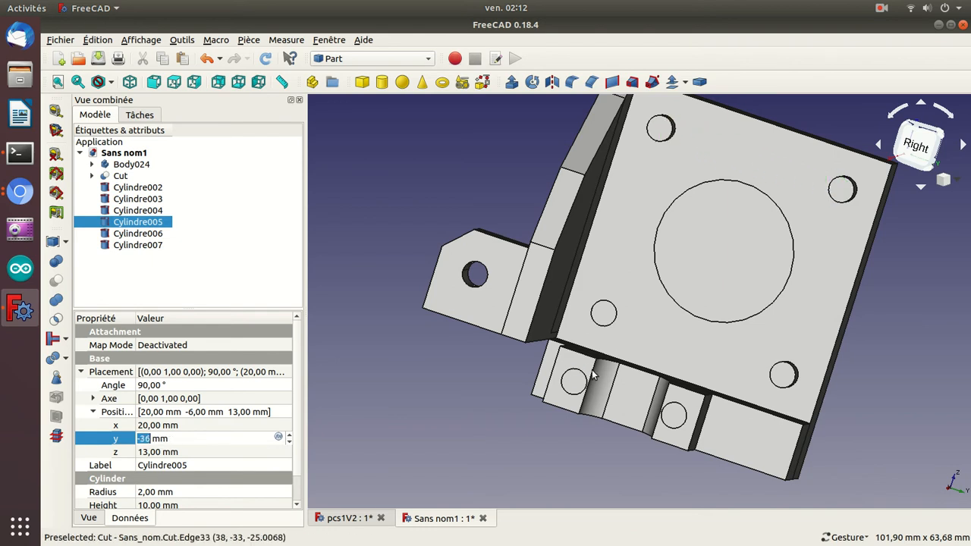
# Set the z position of Cylindre004 to -17 mm to place it in the remaining mounting hole of the motor plate.
pyautogui.click(783, 377)
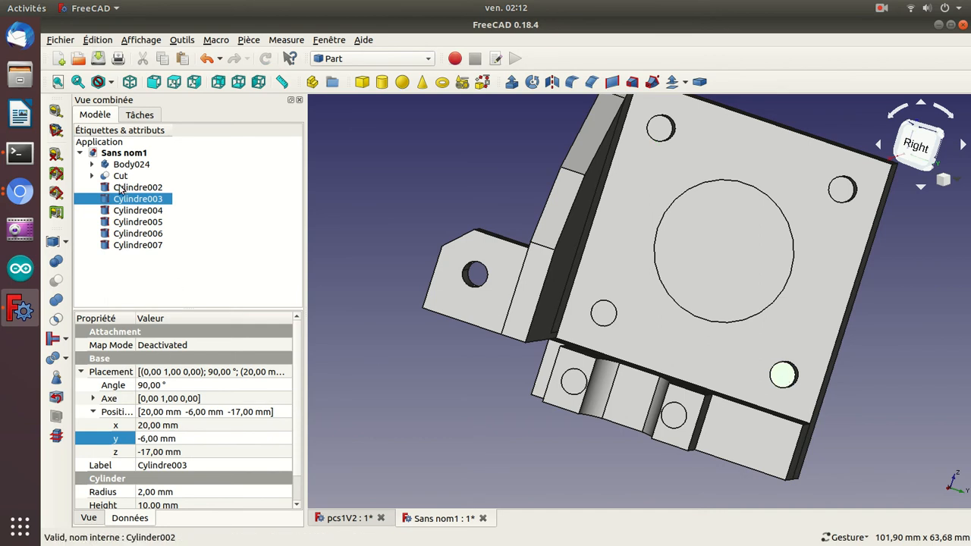
pyautogui.click(137, 210)
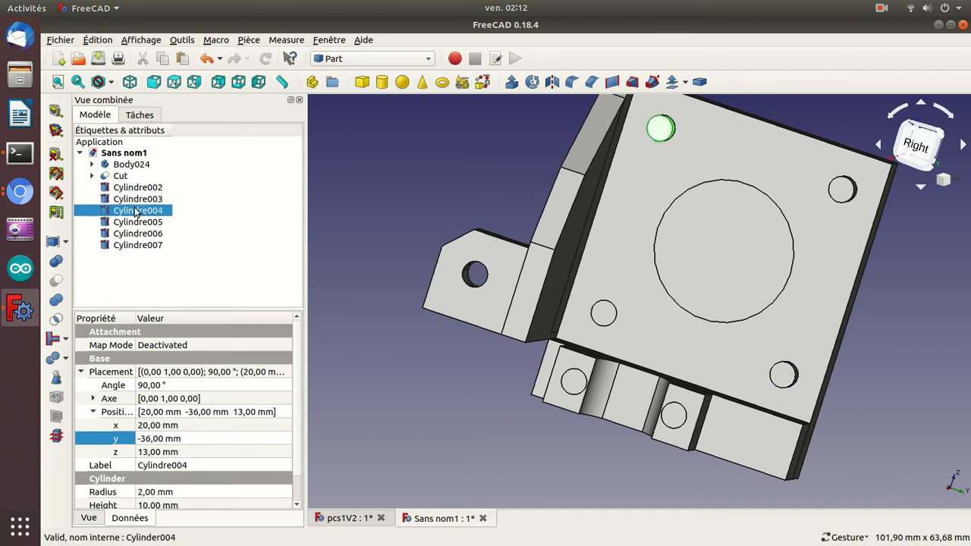
pyautogui.click(150, 452)
pyautogui.write('-17')
pyautogui.press('Return')
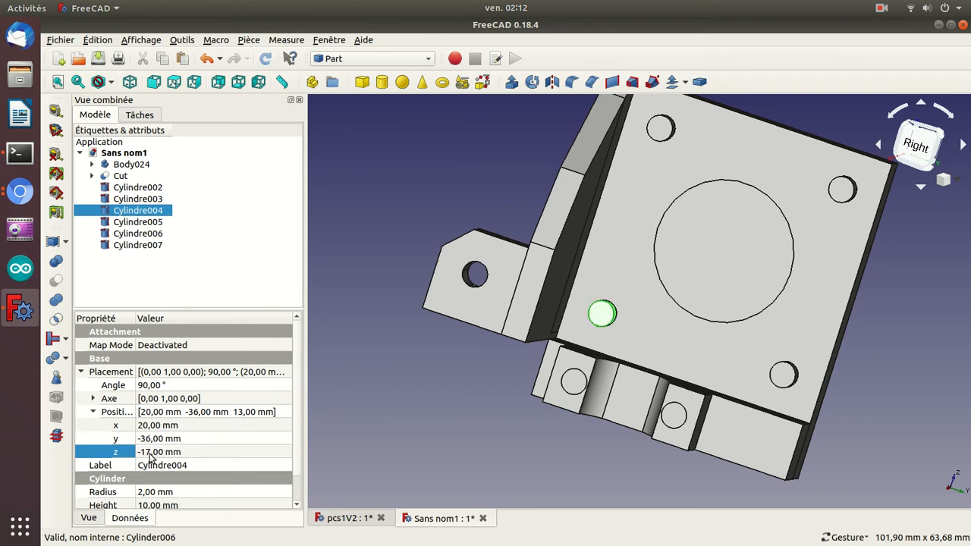
# Lower Cylindre006 to a z position of -26 mm and set its height to 20 mm.
pyautogui.click(137, 223)
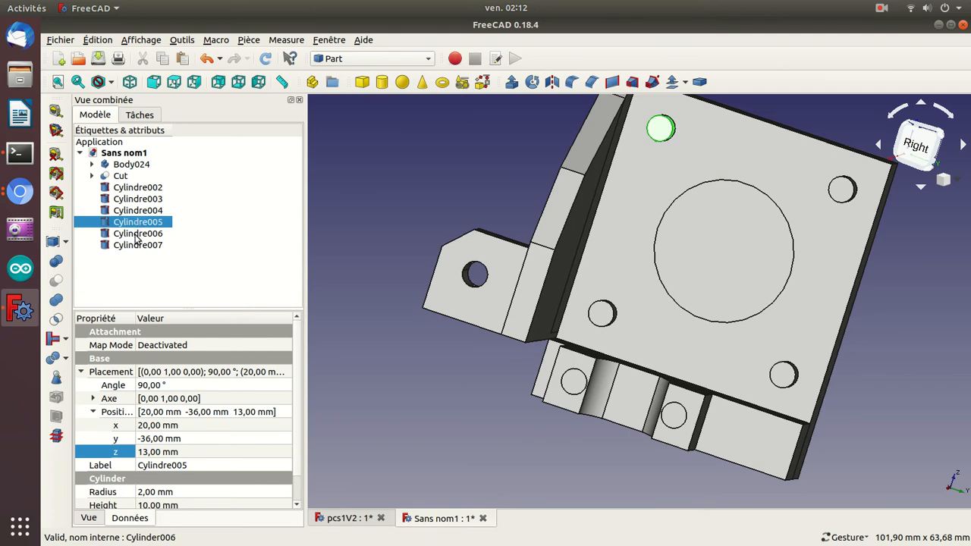
pyautogui.click(137, 238)
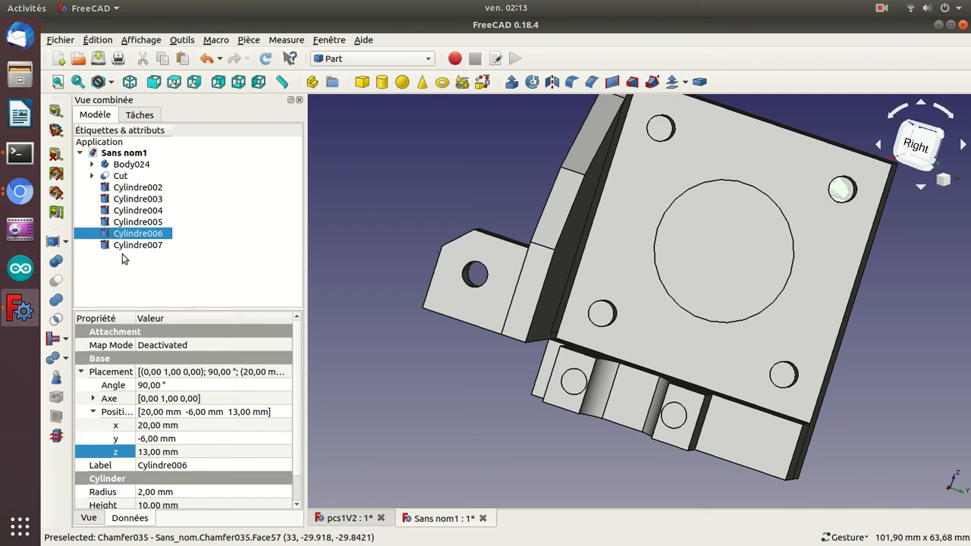
pyautogui.click(152, 451)
pyautogui.scroll(-4, 152, 451)
pyautogui.scroll(-20, 151, 451)
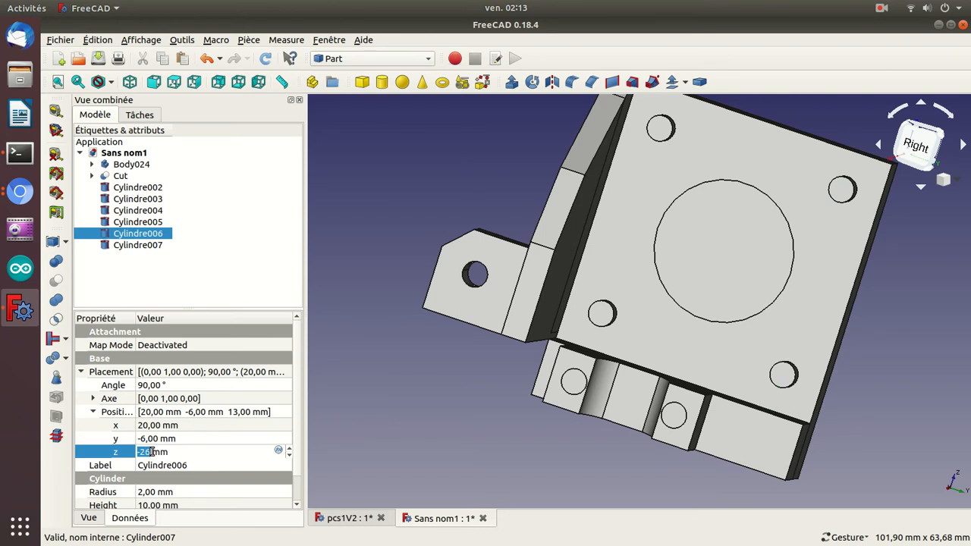
pyautogui.click(197, 503)
pyautogui.scroll(10, 197, 503)
pyautogui.press('Return')
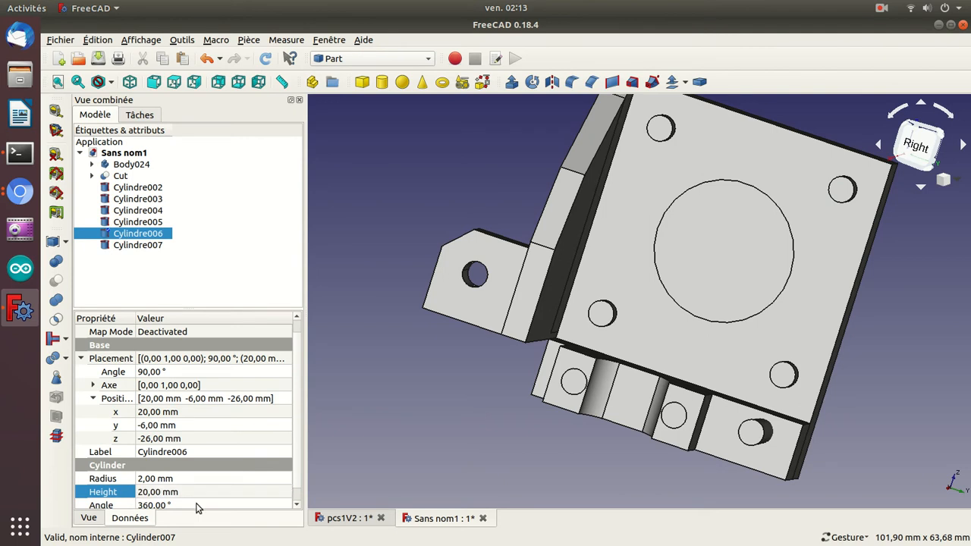
# Adjust Cylindre006's z position to -27 mm and check its alignment with the holes along the plate's lower edge.
pyautogui.click(184, 439)
pyautogui.scroll(-1, 186, 439)
pyautogui.scroll(-1, 186, 439)
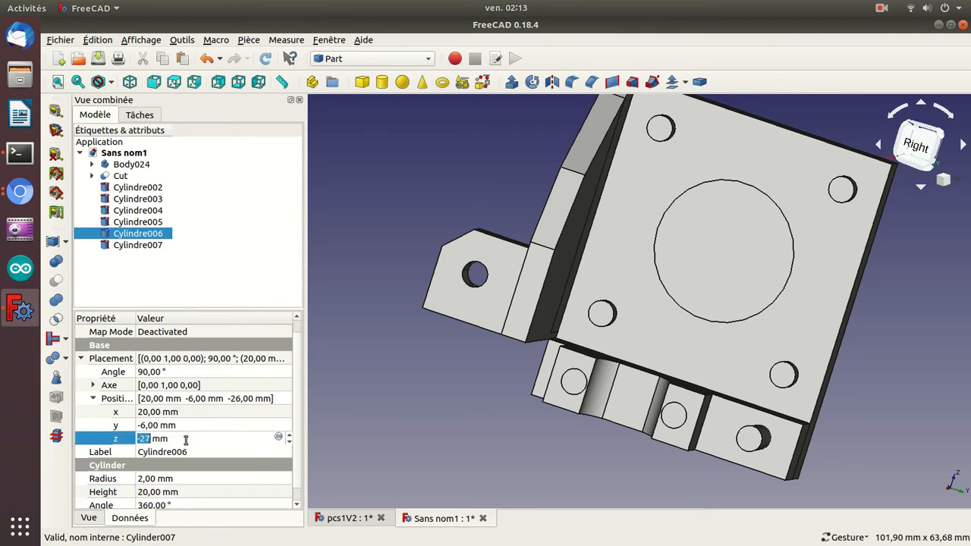
pyautogui.moveTo(418, 393); pyautogui.dragTo(473, 396)
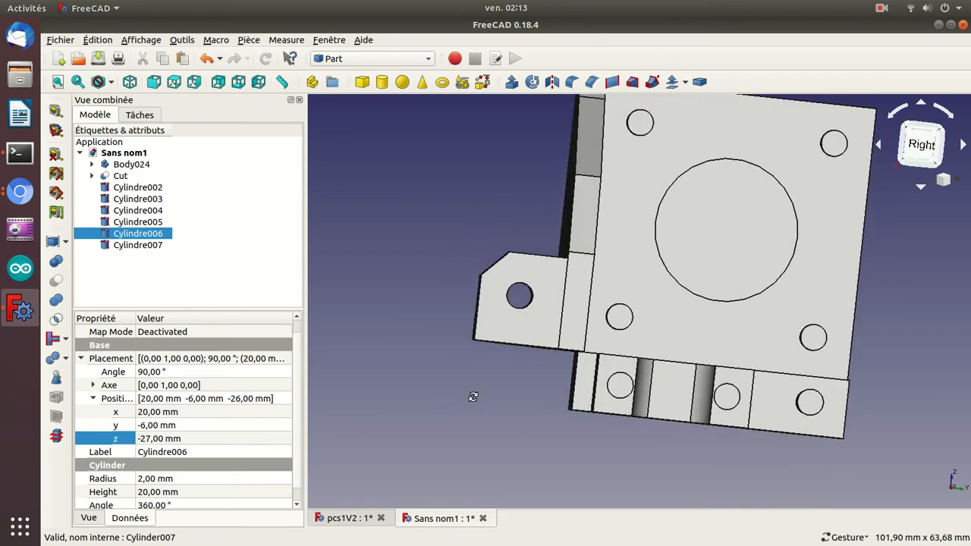
pyautogui.press('Right')
pyautogui.press('Left')
pyautogui.press('Left')
pyautogui.press('Left')
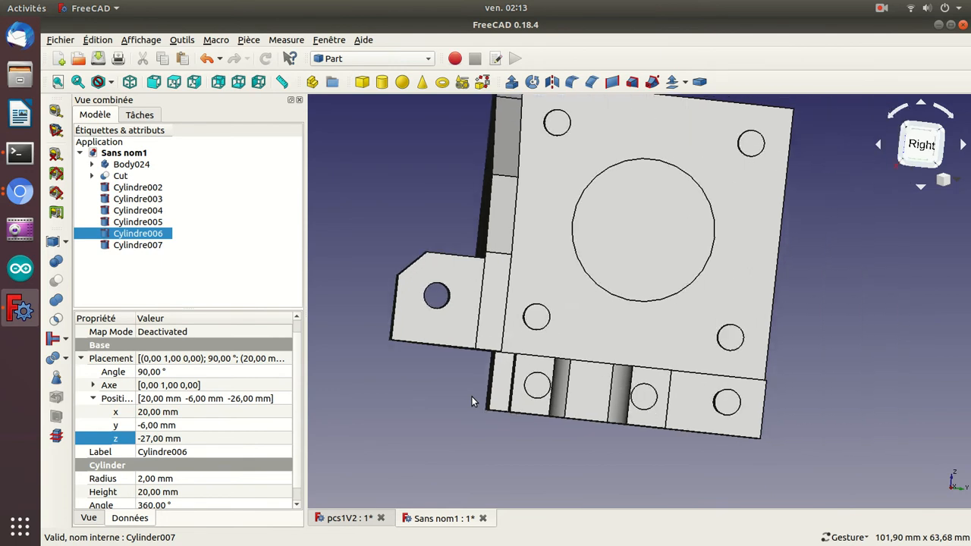
pyautogui.scroll(2, 471, 396)
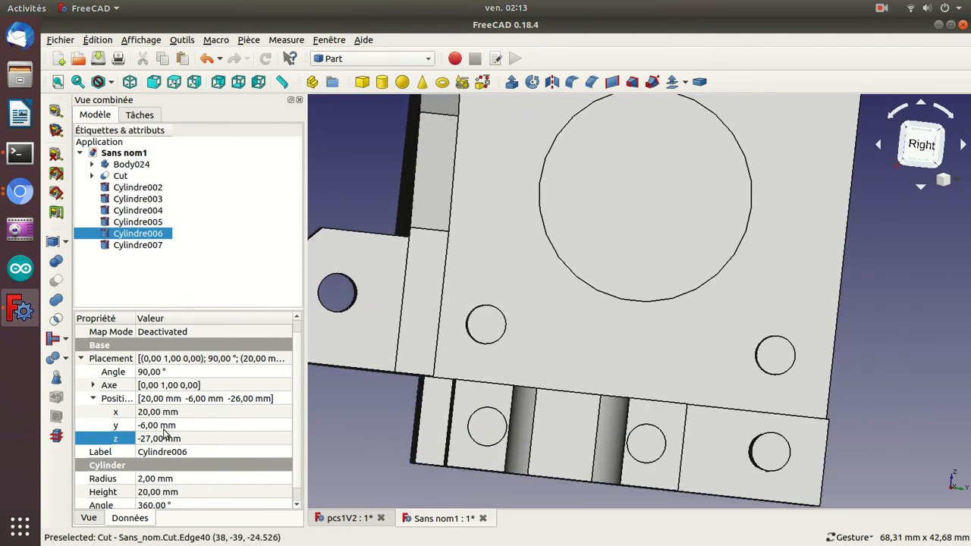
# Set Cylindre006's z position to -27.5 mm and its y position to -19 mm to move it into the lower block's hole.
pyautogui.click(158, 439)
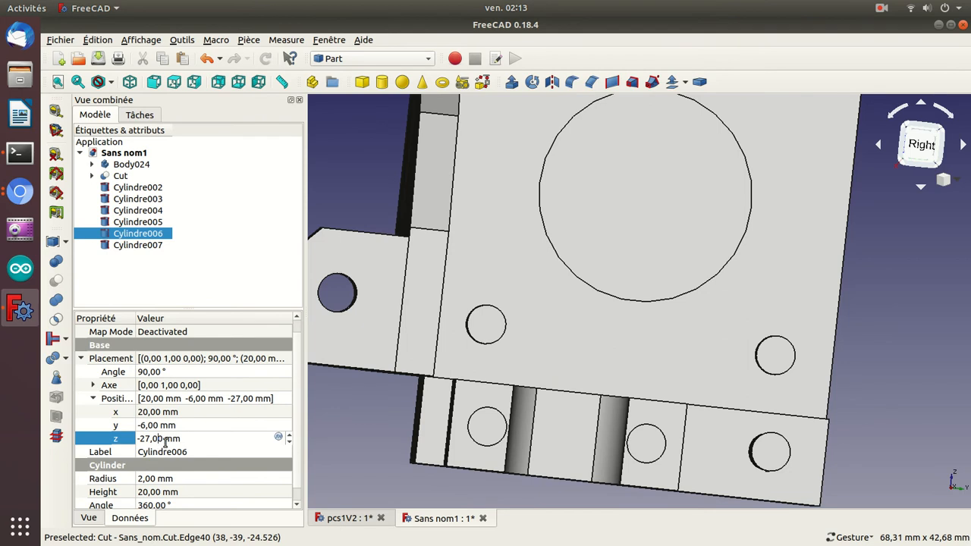
pyautogui.press('BackSpace')
pyautogui.write('5')
pyautogui.press('Return')
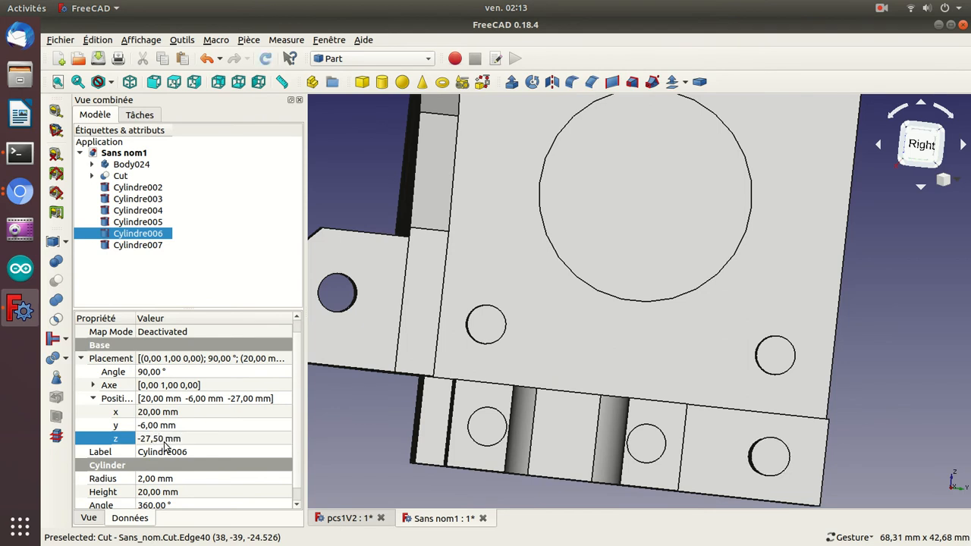
pyautogui.click(157, 425)
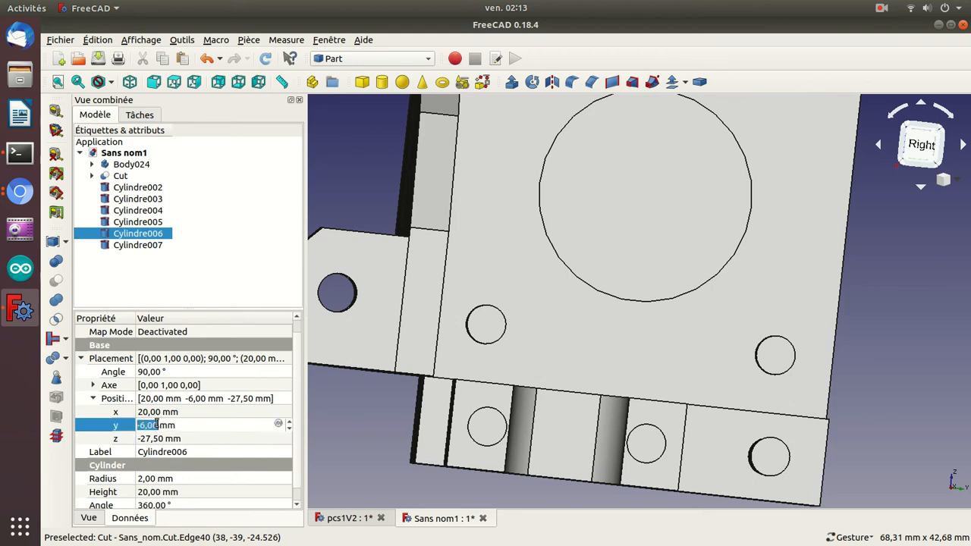
pyautogui.scroll(-13, 156, 425)
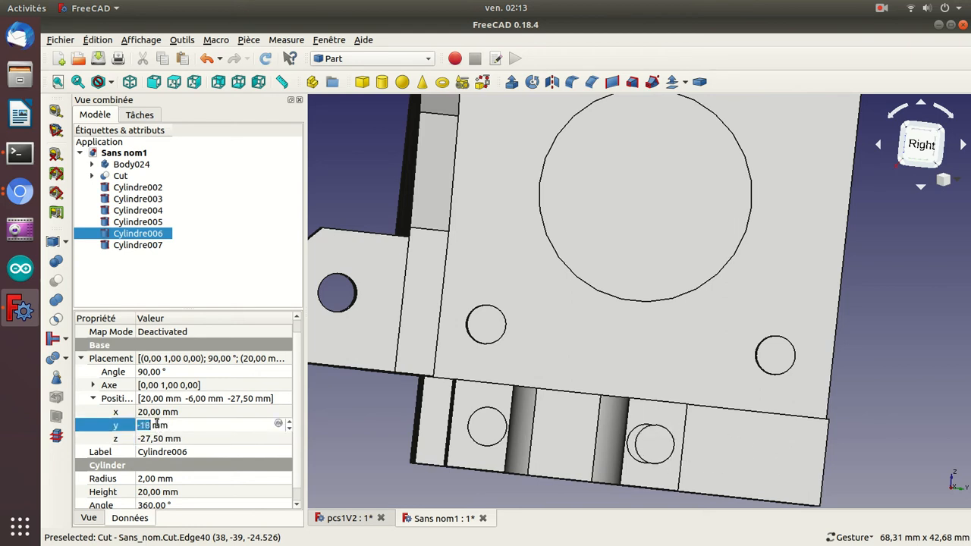
pyautogui.press('Return')
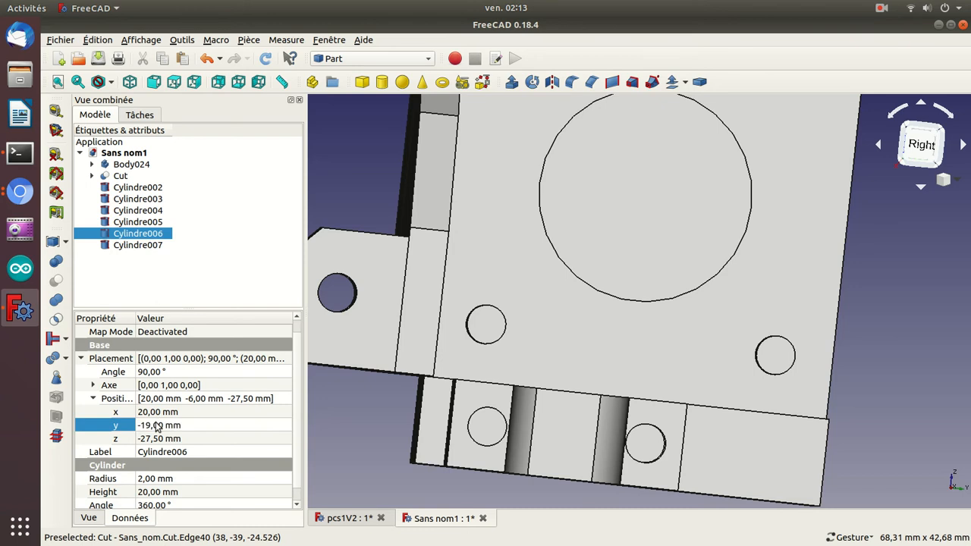
# Delete Cylindre007 and replace it with a copy of Cylindre006.
pyautogui.click(127, 247)
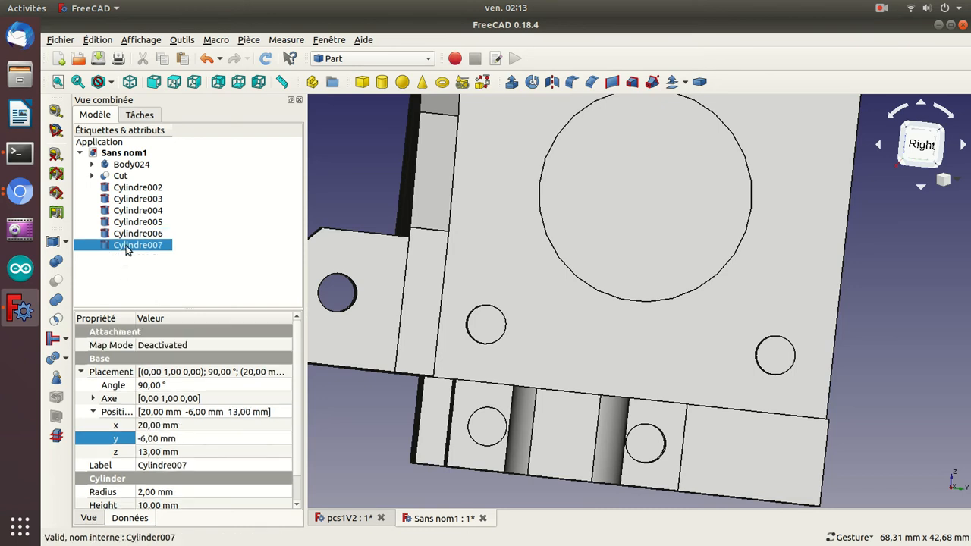
pyautogui.press('Delete')
pyautogui.press('Up')
pyautogui.press('Down')
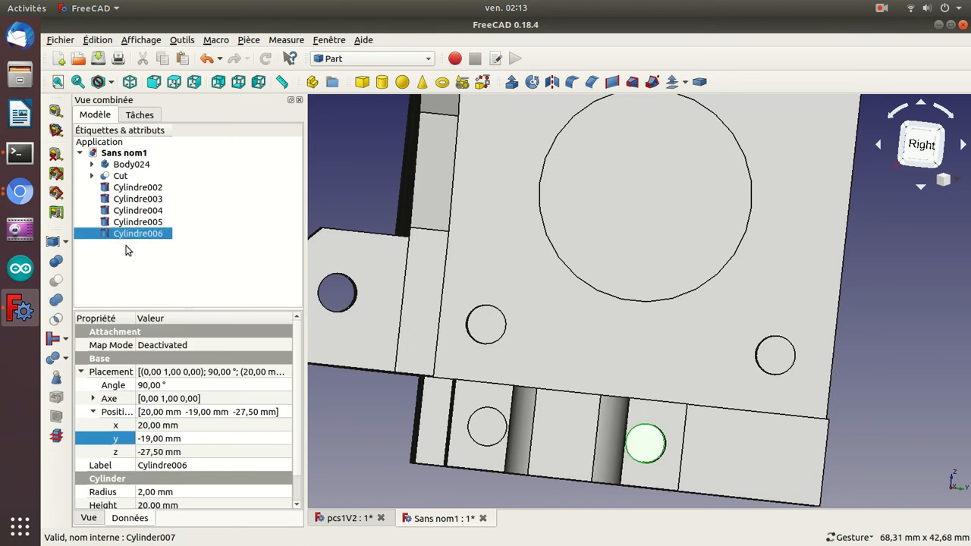
pyautogui.hotkey('ctrl', 'z')
pyautogui.click(127, 245)
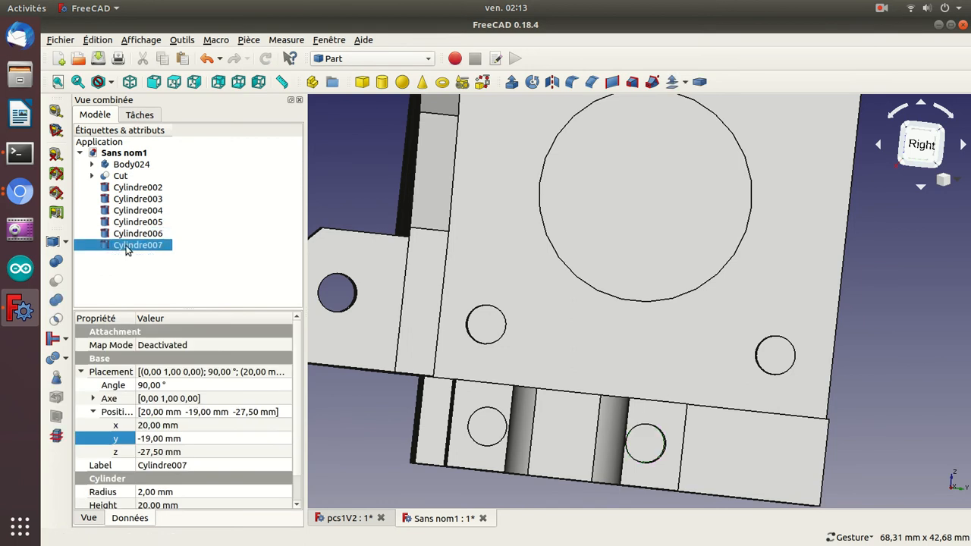
# Set the y position of Cylindre007 to -35.25 mm to centre it in the lower block's other hole.
pyautogui.click(147, 438)
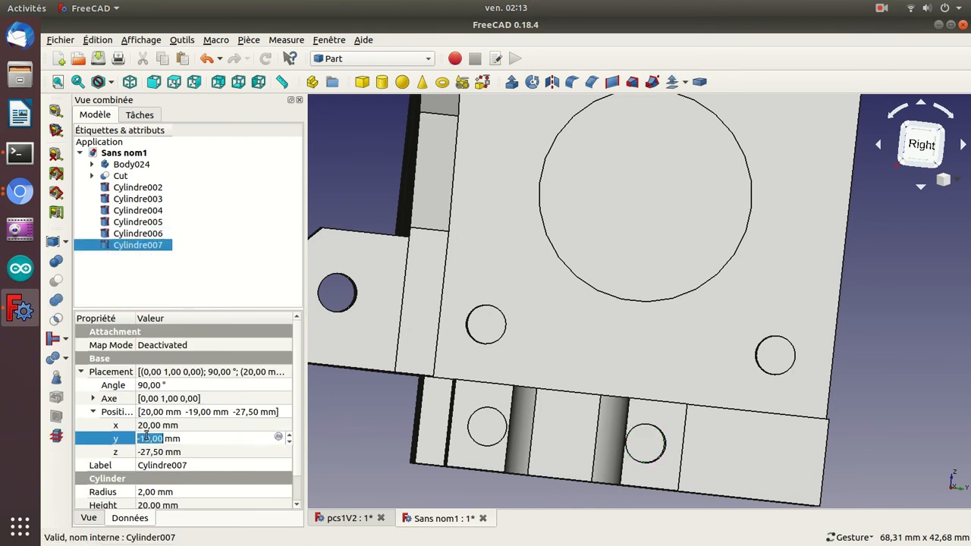
pyautogui.scroll(-2, 147, 437)
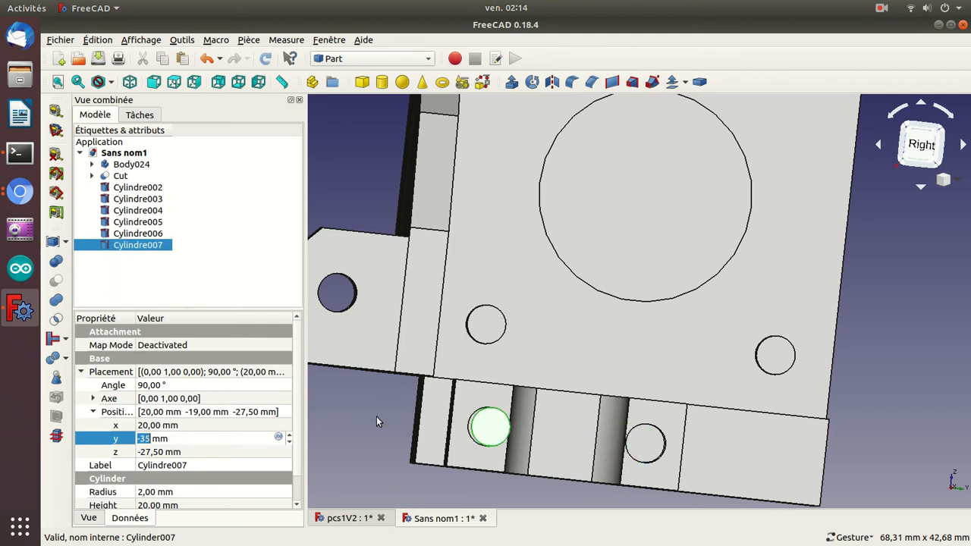
pyautogui.moveTo(372, 435); pyautogui.dragTo(471, 411)
pyautogui.moveTo(472, 364); pyautogui.dragTo(360, 391)
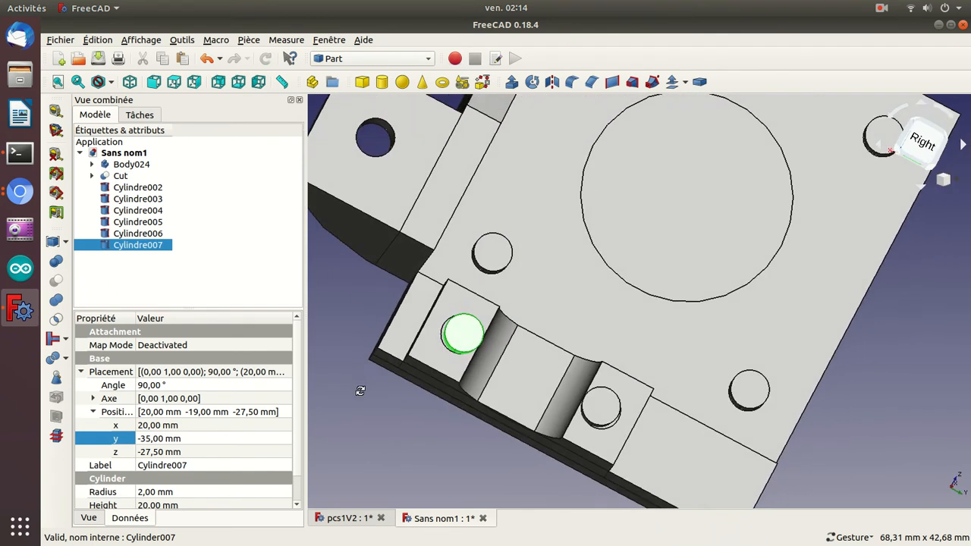
pyautogui.click(161, 440)
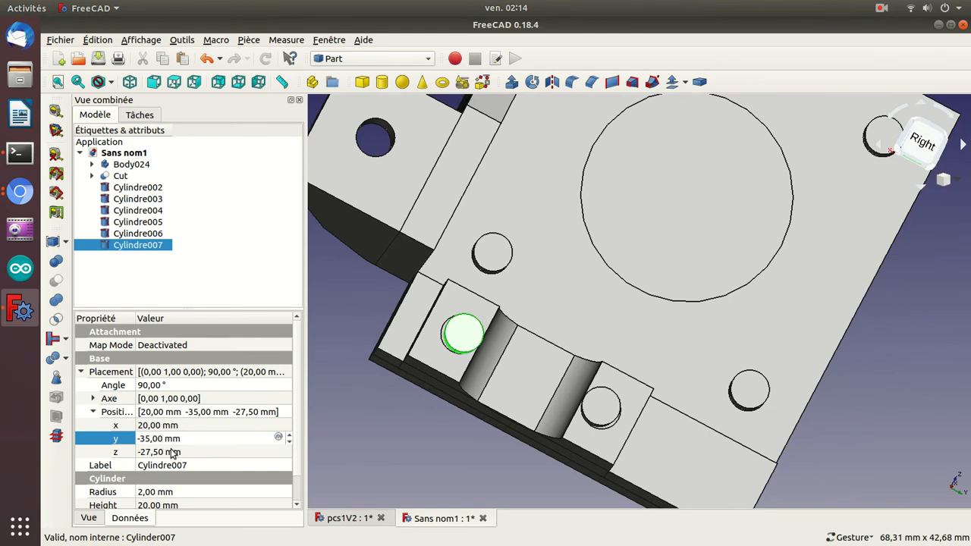
pyautogui.press('BackSpace')
pyautogui.write('5,')
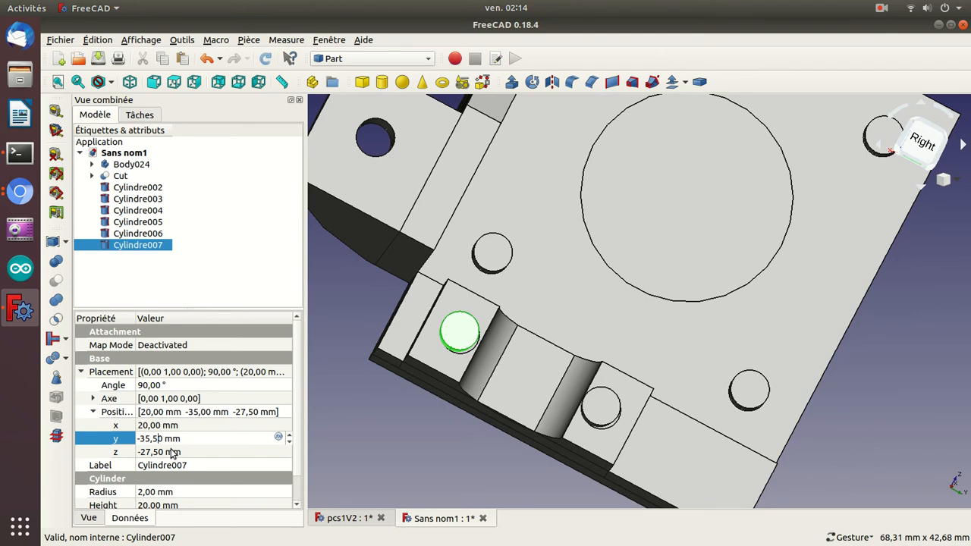
pyautogui.write('2')
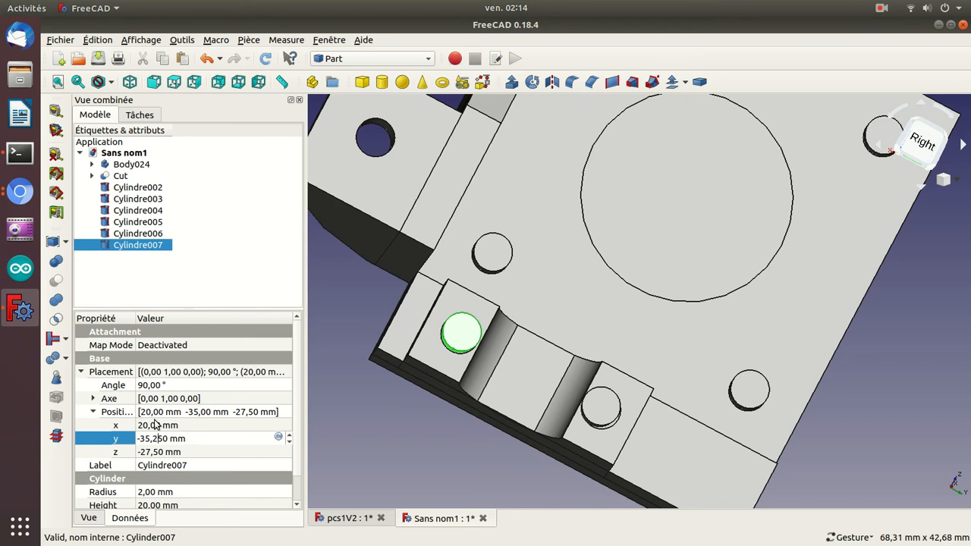
# Fine-tune Cylindre006's y position to -18.75 mm and check how the cylinders emerge from the back of the plate.
pyautogui.click(147, 234)
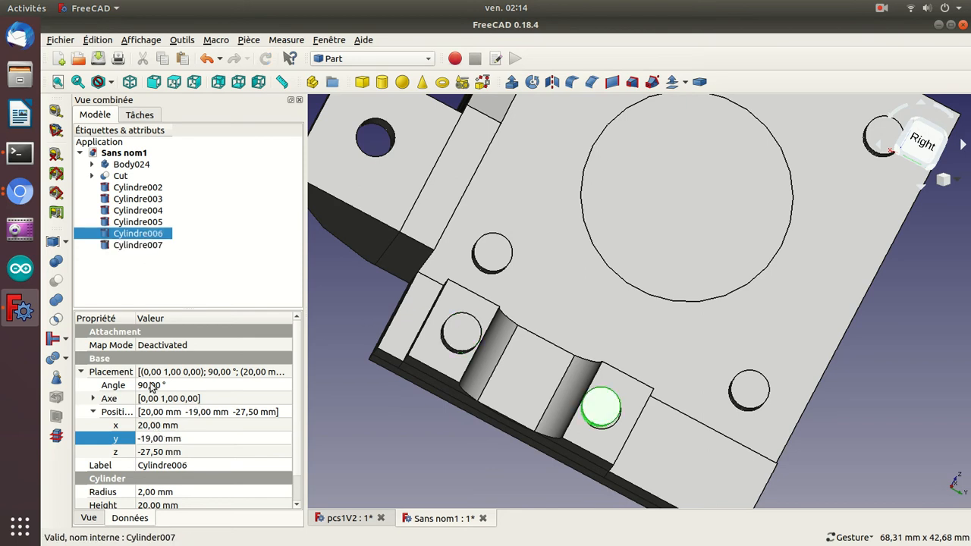
pyautogui.click(154, 442)
pyautogui.doubleClick(157, 439)
pyautogui.write('25')
pyautogui.scroll(2, 156, 439)
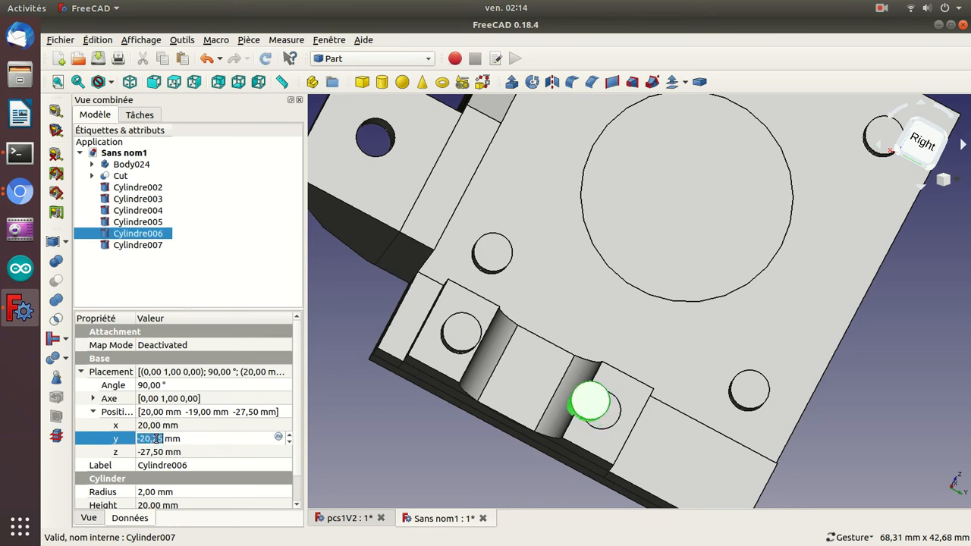
pyautogui.click(156, 438)
pyautogui.press('BackSpace')
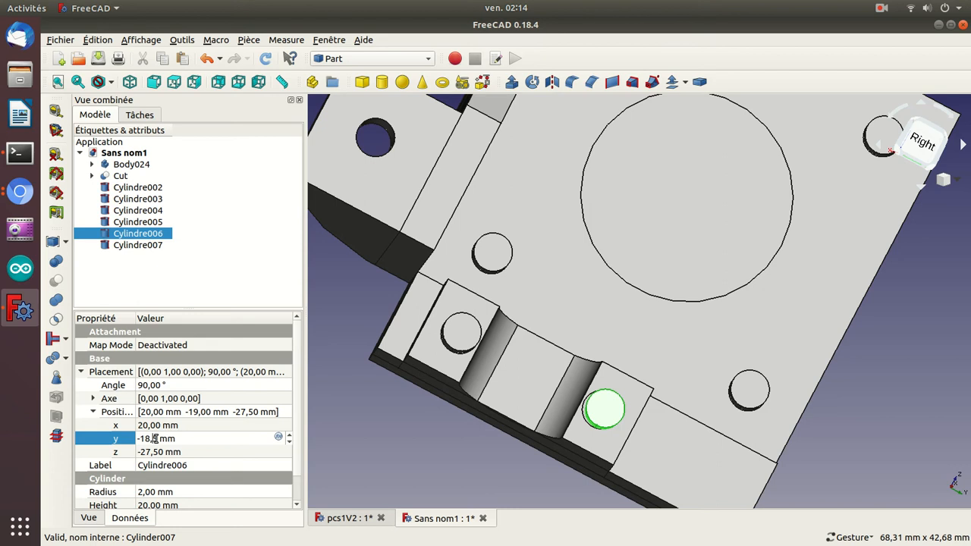
pyautogui.write('2')
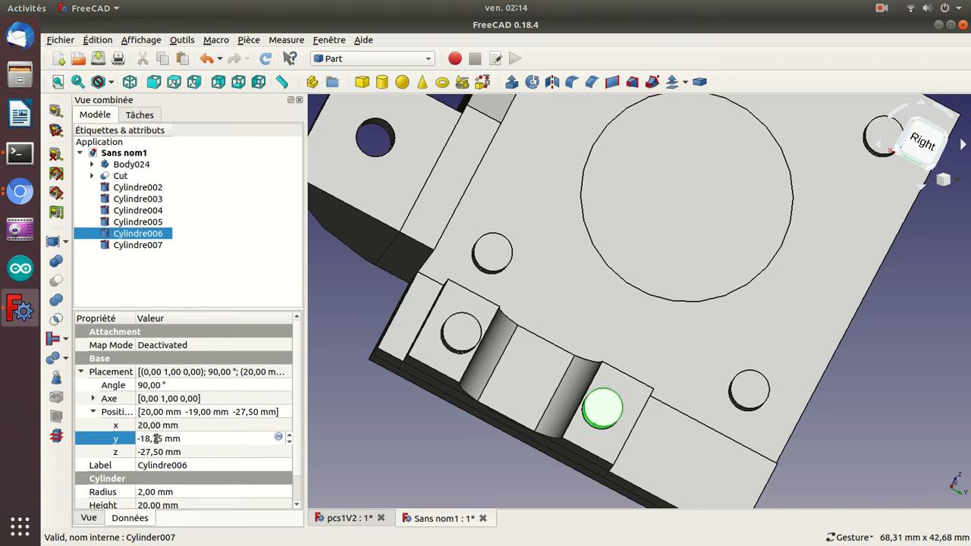
pyautogui.moveTo(445, 458); pyautogui.dragTo(640, 297)
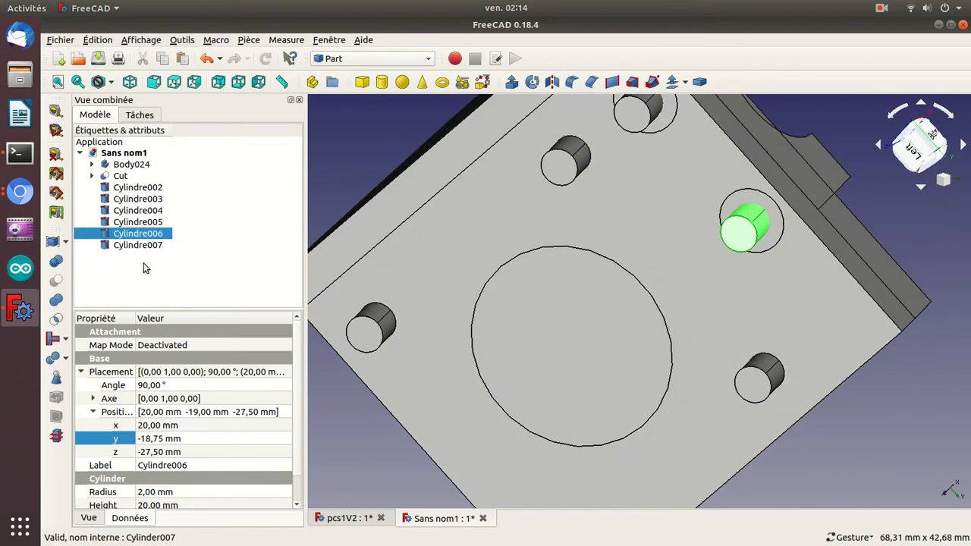
pyautogui.hotkey('ctrl', 'v')
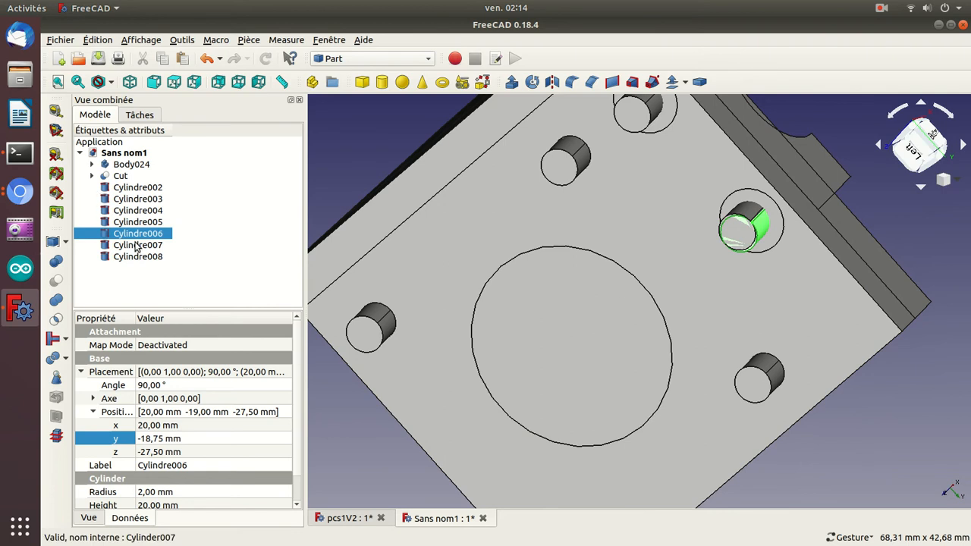
pyautogui.click(135, 258)
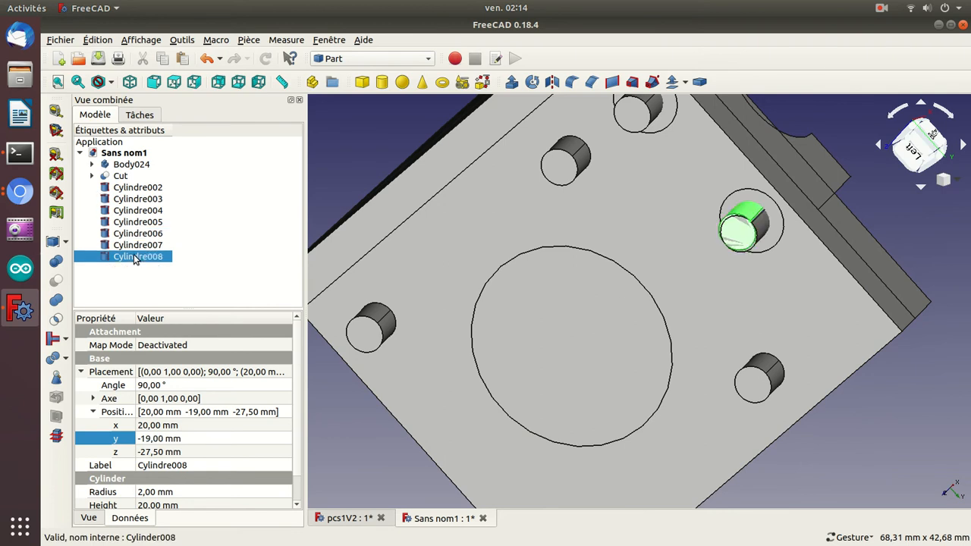
pyautogui.press('Delete')
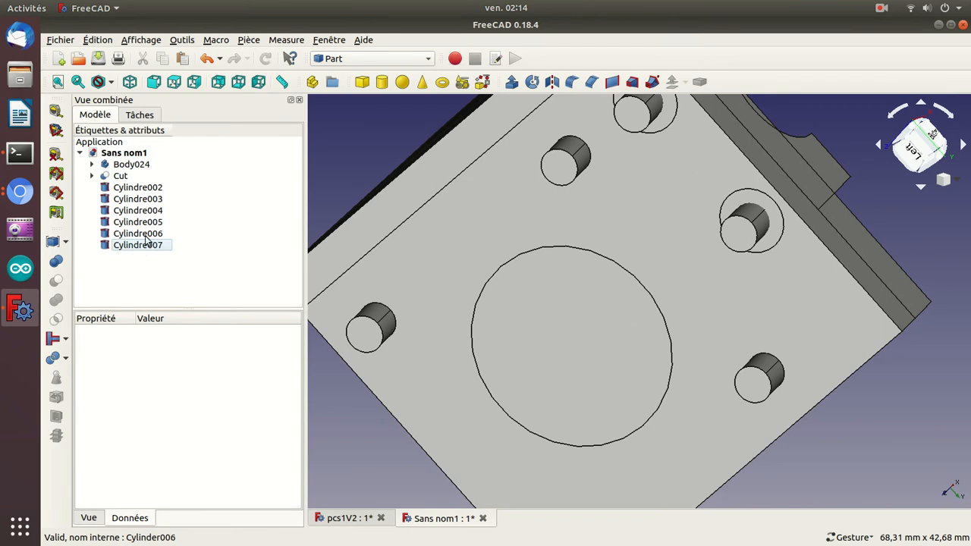
# Duplicate Cylindre006 and Cylindre007 in place.
pyautogui.click(147, 234)
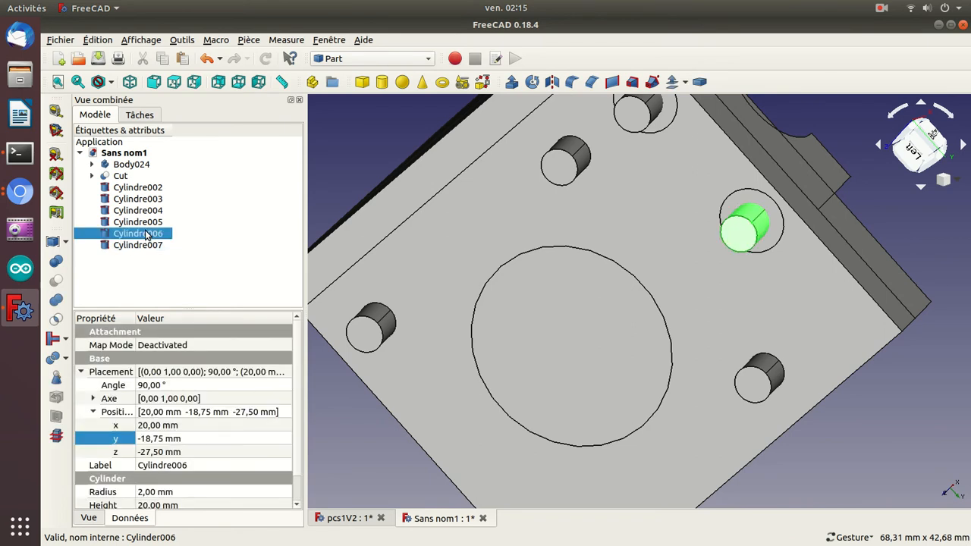
pyautogui.hotkey('ctrl', 'z')
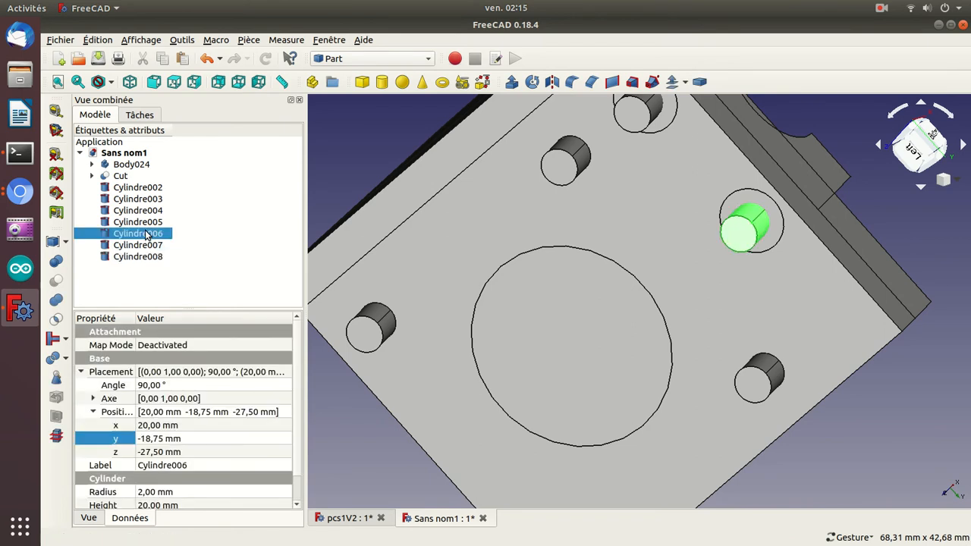
pyautogui.click(147, 246)
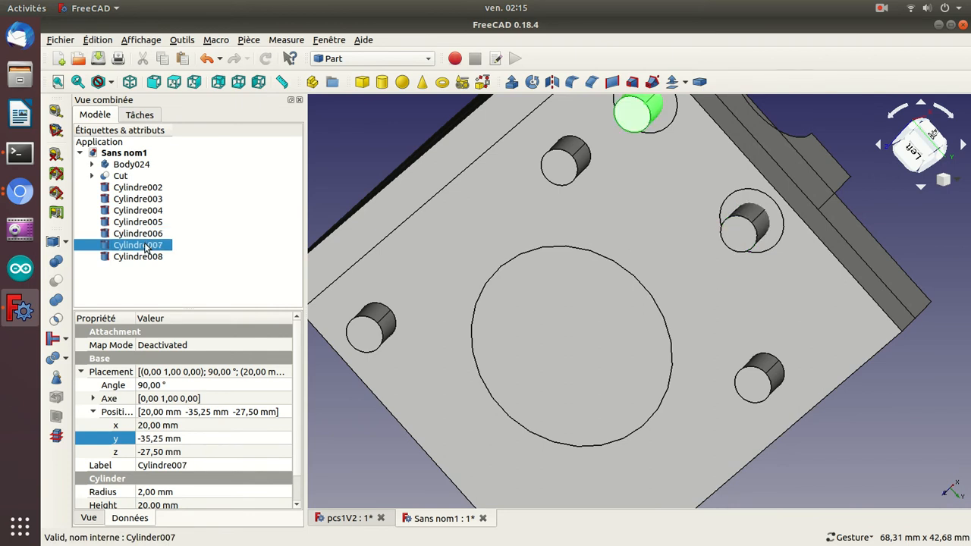
pyautogui.hotkey('ctrl', 'c')
pyautogui.hotkey('ctrl', 'v')
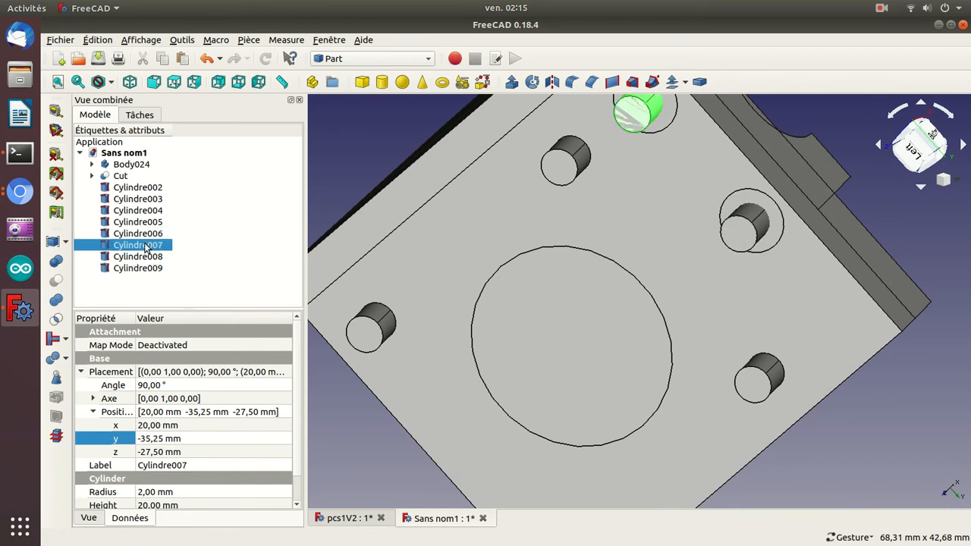
# Set Cylindre008's radius to 3.5 mm and its height to 4 mm.
pyautogui.click(143, 258)
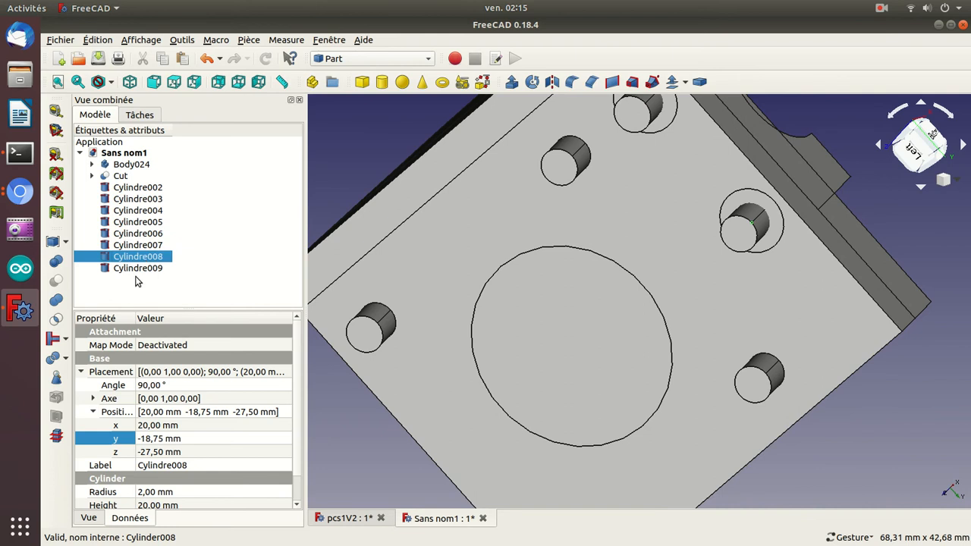
pyautogui.click(146, 492)
pyautogui.write('3')
pyautogui.press('Right')
pyautogui.write(',5')
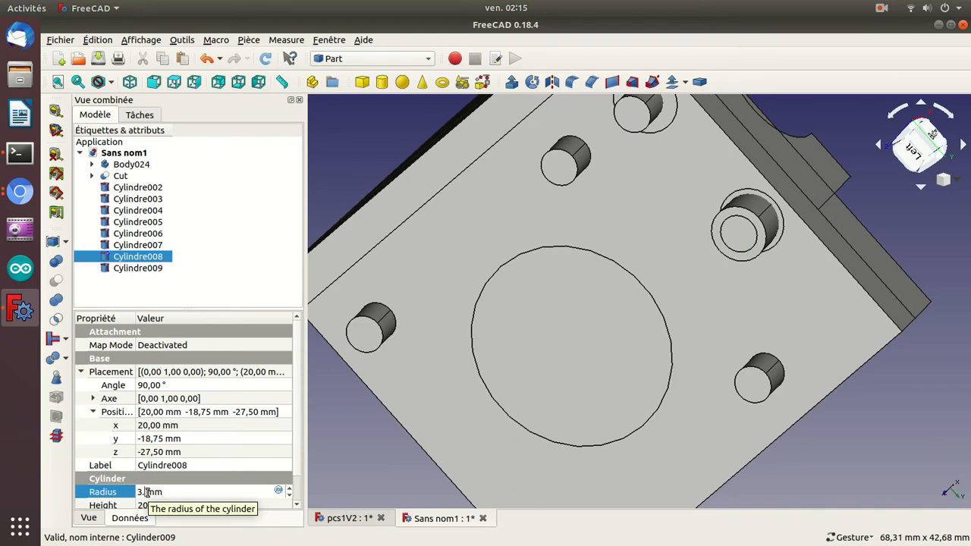
pyautogui.press('Return')
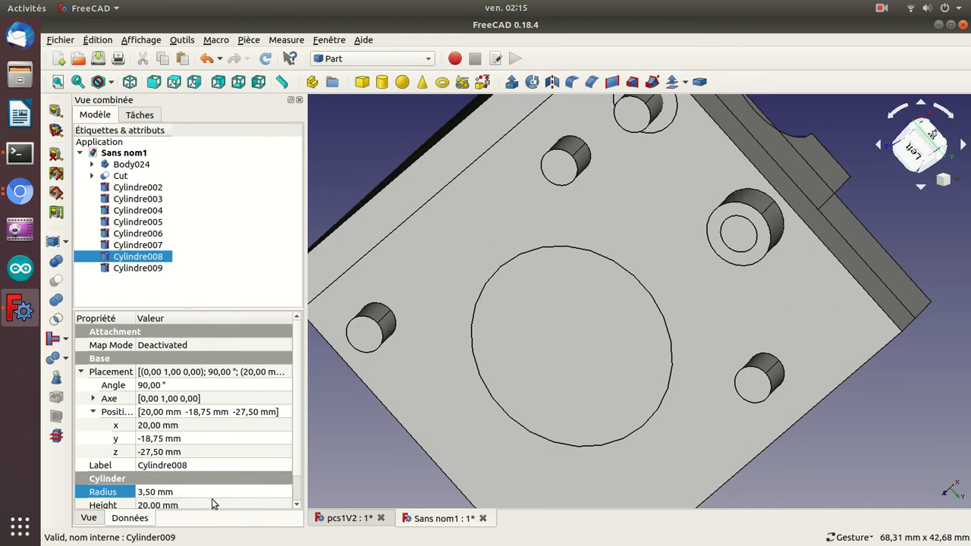
pyautogui.click(185, 506)
pyautogui.write('11')
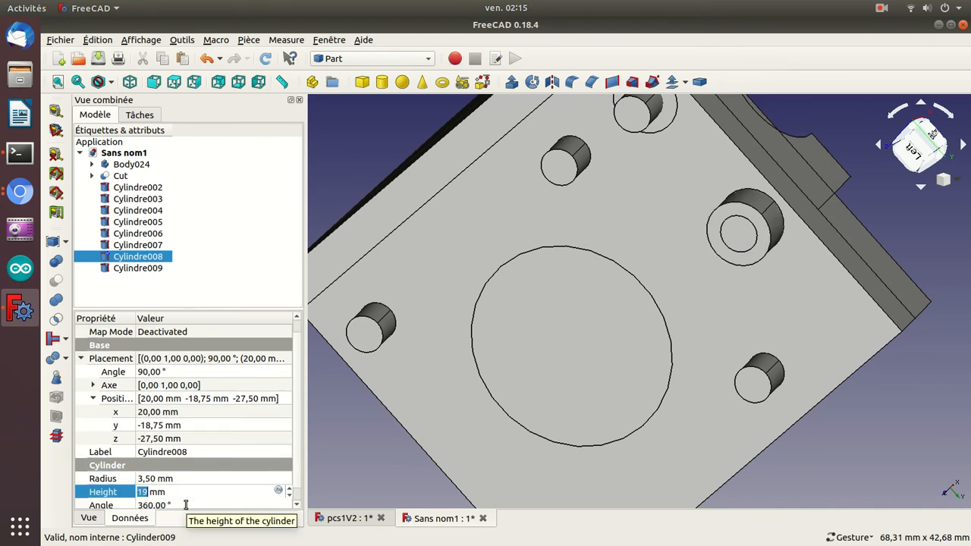
pyautogui.write('4')
pyautogui.press('Return')
pyautogui.moveTo(921, 382); pyautogui.dragTo(816, 389)
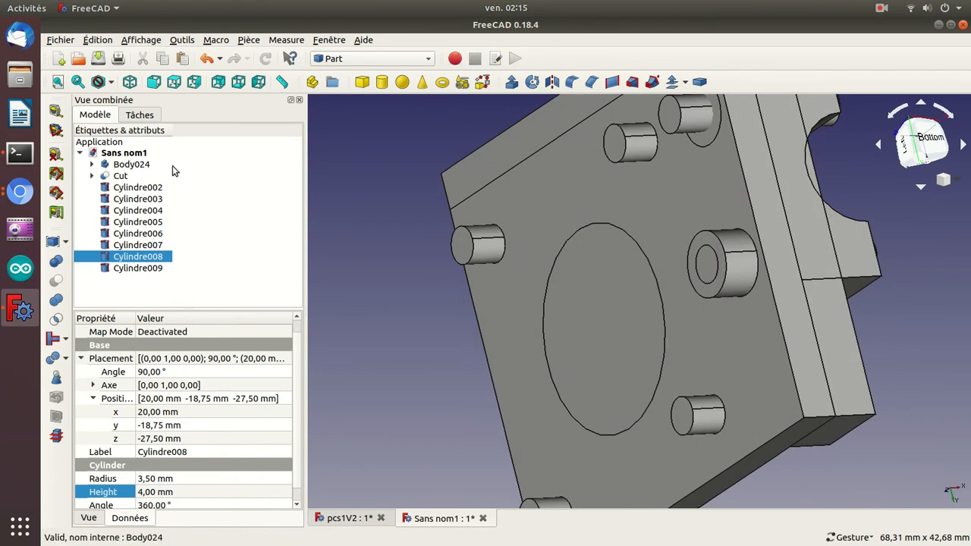
# Close the pcs1V2 document without saving its changes.
pyautogui.click(195, 176)
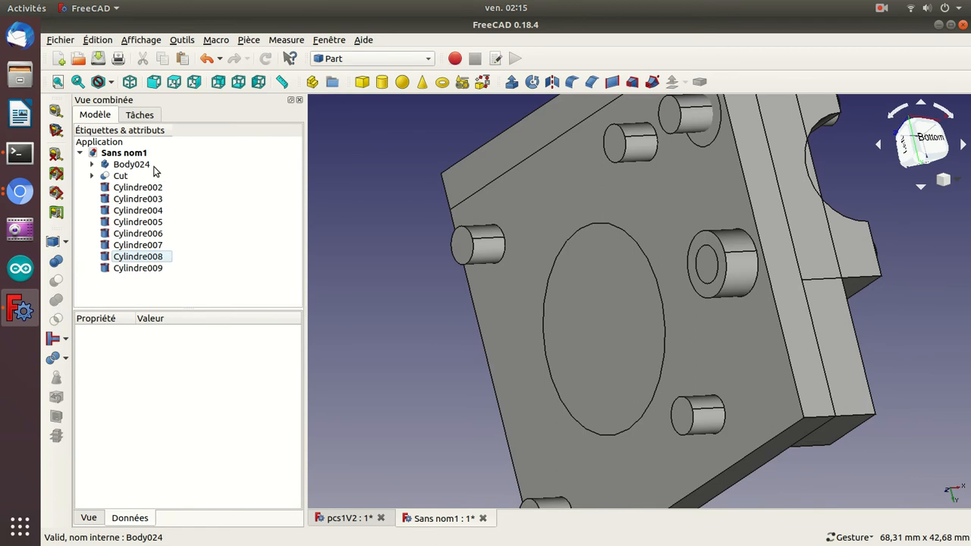
pyautogui.hotkey('ctrl', 'Tab')
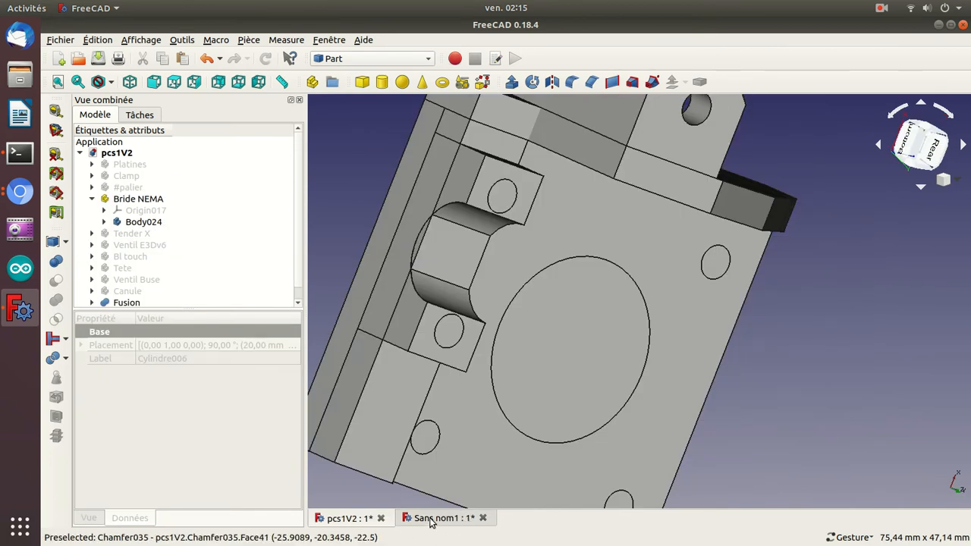
pyautogui.click(380, 518)
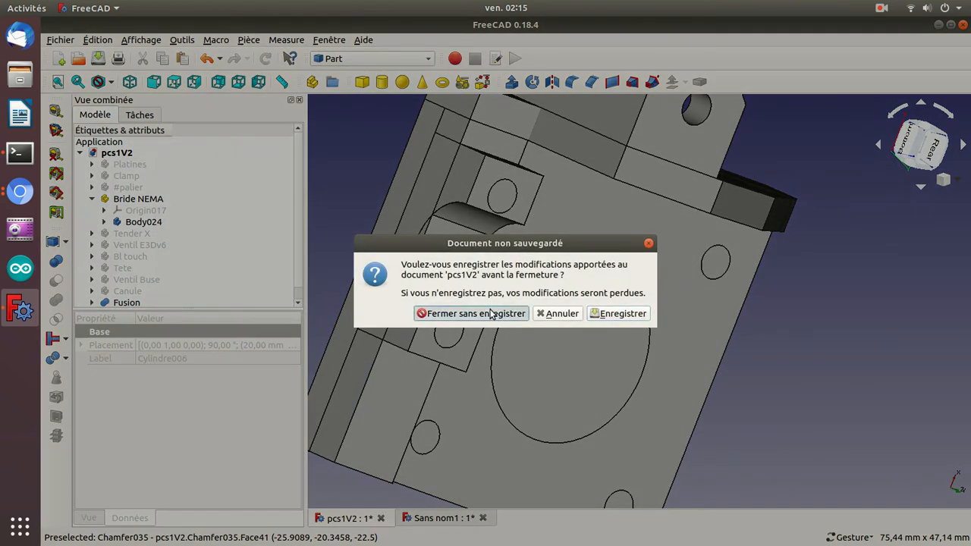
pyautogui.click(491, 314)
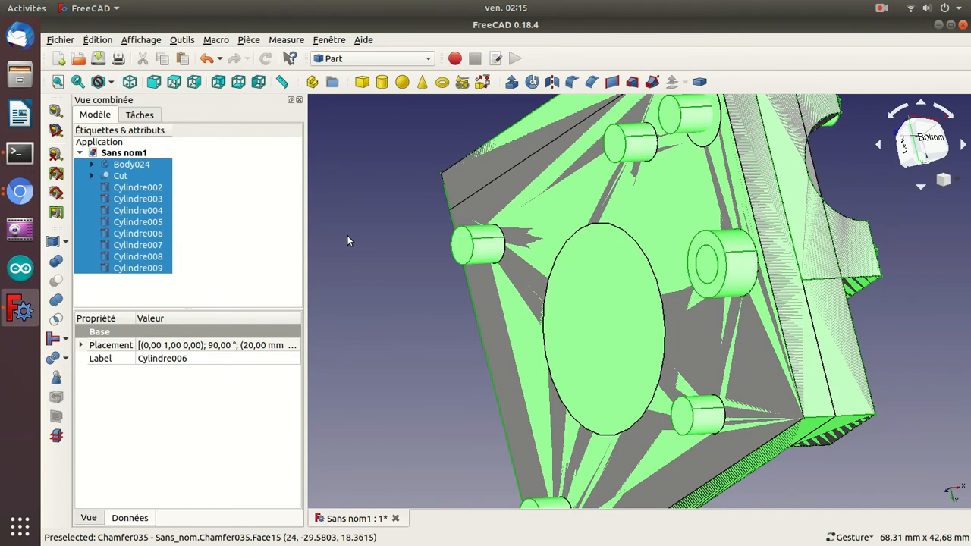
# Hide all objects of the document and show only Body024.
pyautogui.press('space')
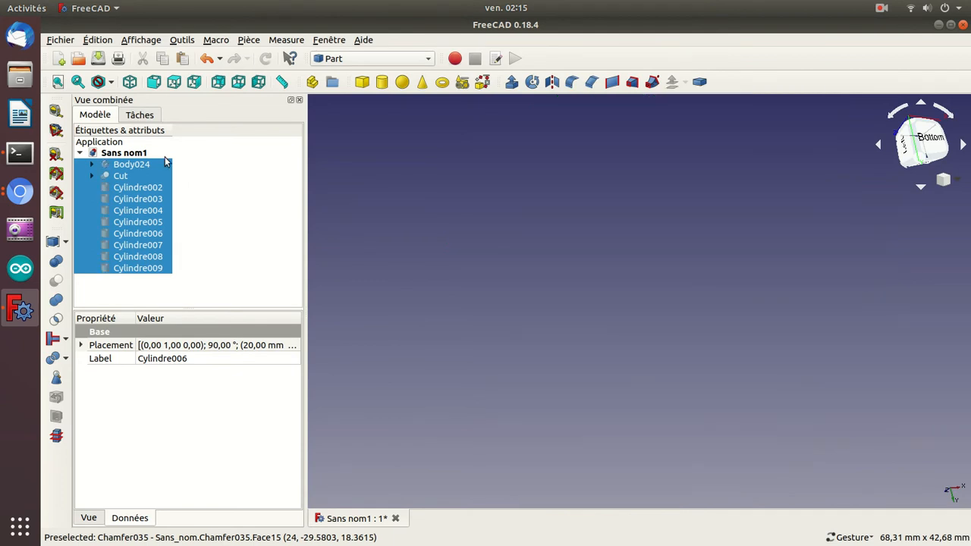
pyautogui.click(144, 164)
pyautogui.press('space')
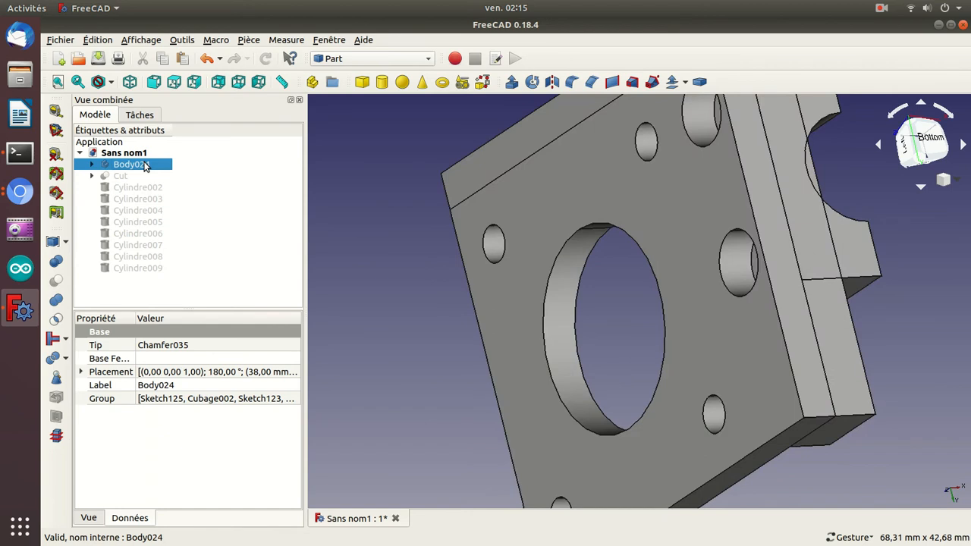
# Measure the depth of a counterbore in Body024's lower block with the linear measurement tool and close the measurement.
pyautogui.click(53, 110)
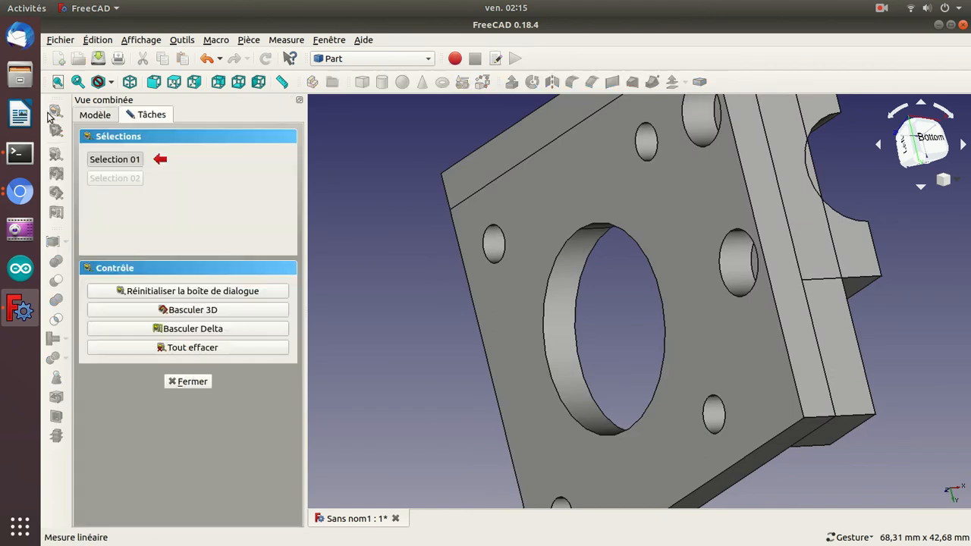
pyautogui.click(715, 116)
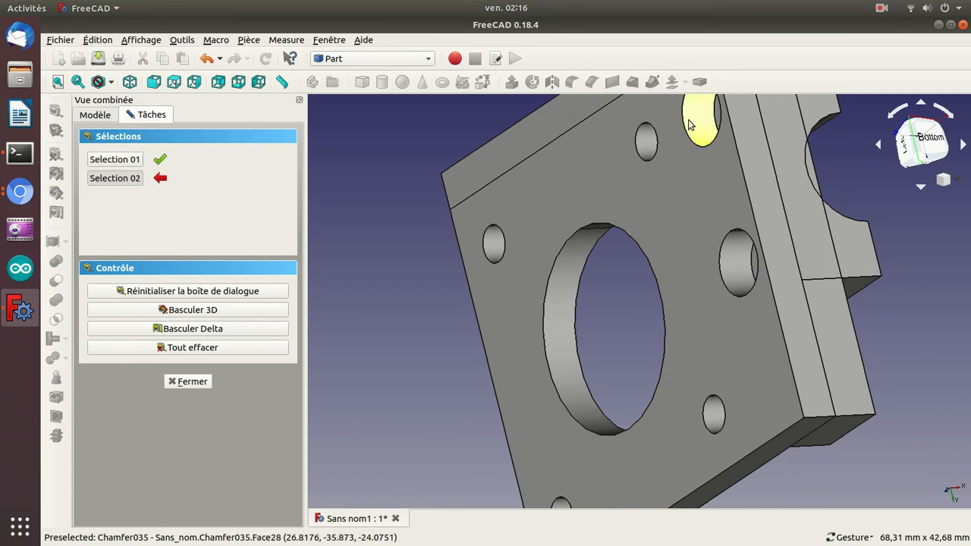
pyautogui.click(685, 125)
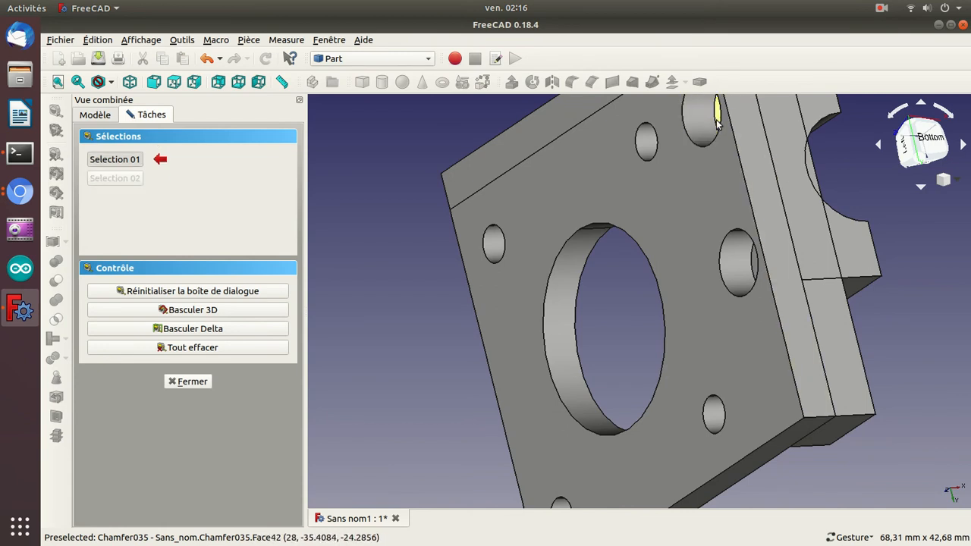
pyautogui.click(717, 124)
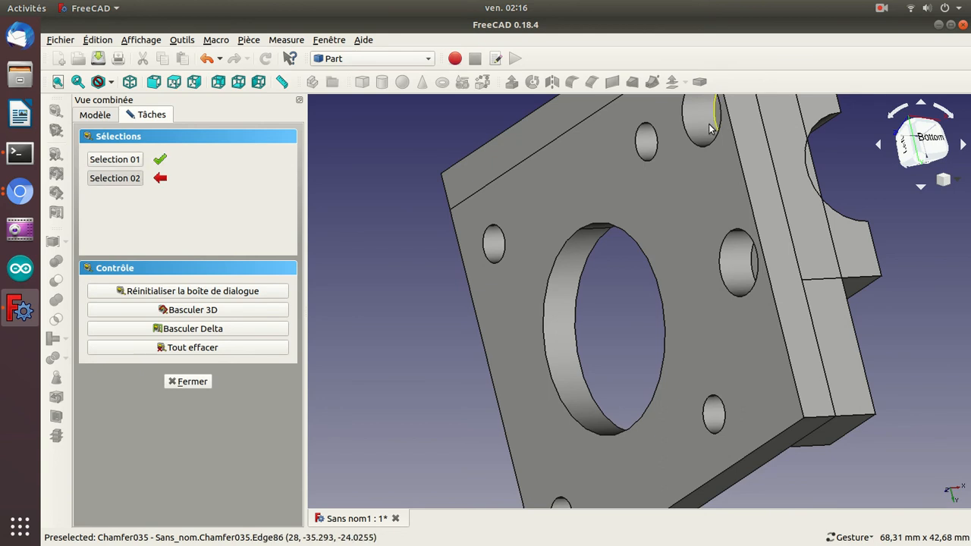
pyautogui.click(686, 126)
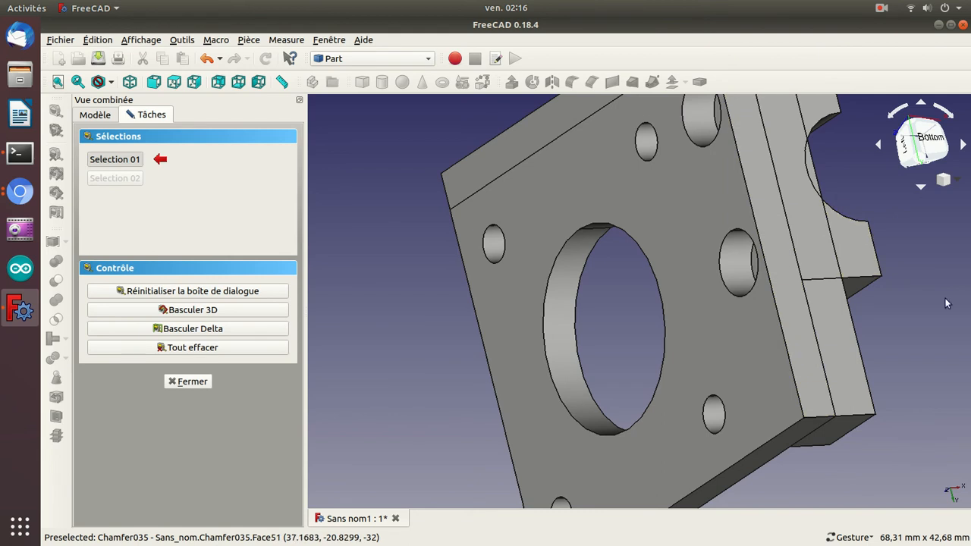
pyautogui.moveTo(954, 342); pyautogui.dragTo(696, 222)
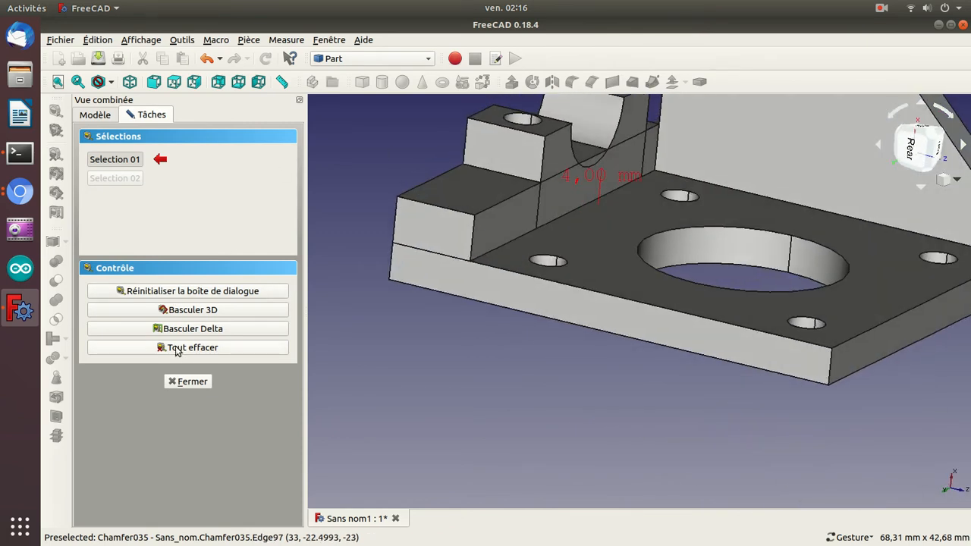
pyautogui.click(189, 382)
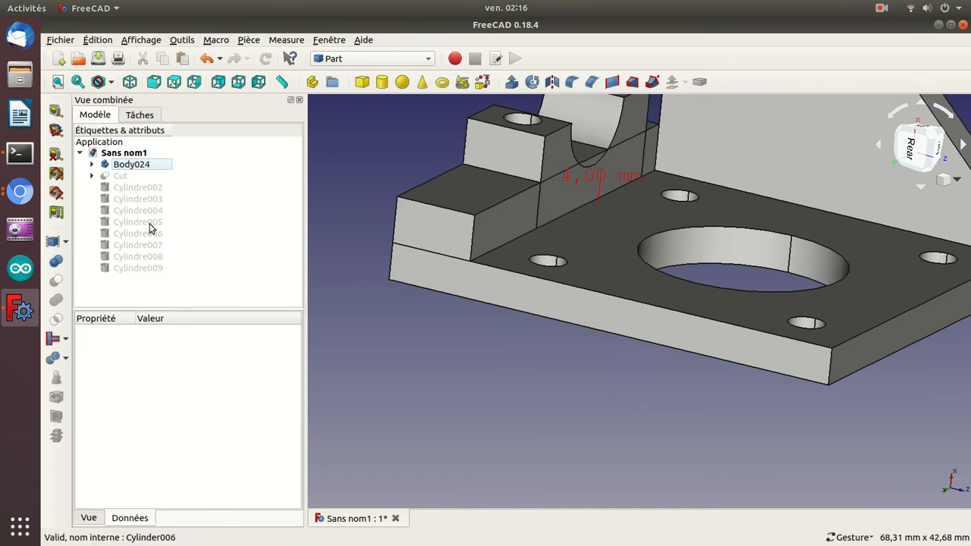
# Show the Cut alongside Body024 and toggle Cylindre009's visibility to locate it on the underside of the block.
pyautogui.click(121, 178)
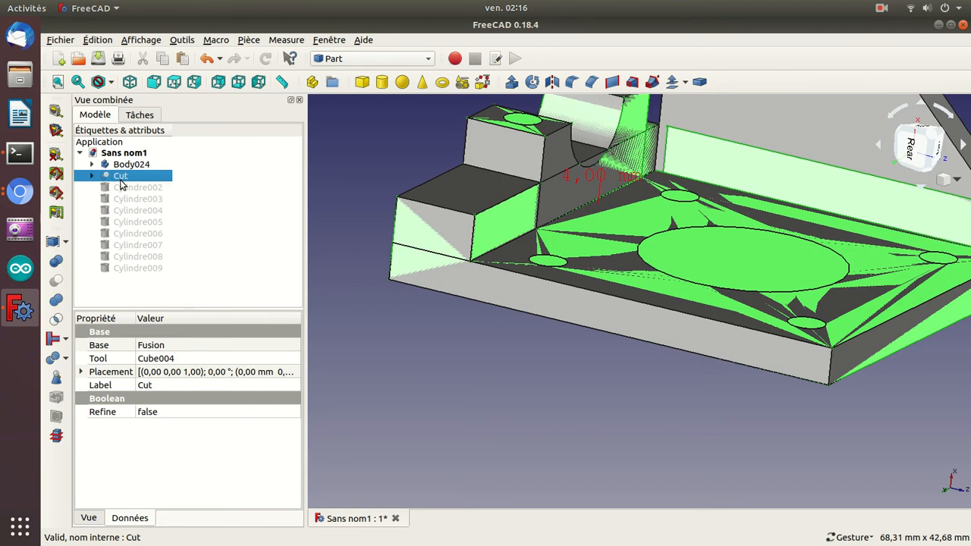
pyautogui.click(133, 268)
pyautogui.moveTo(383, 280); pyautogui.dragTo(620, 305)
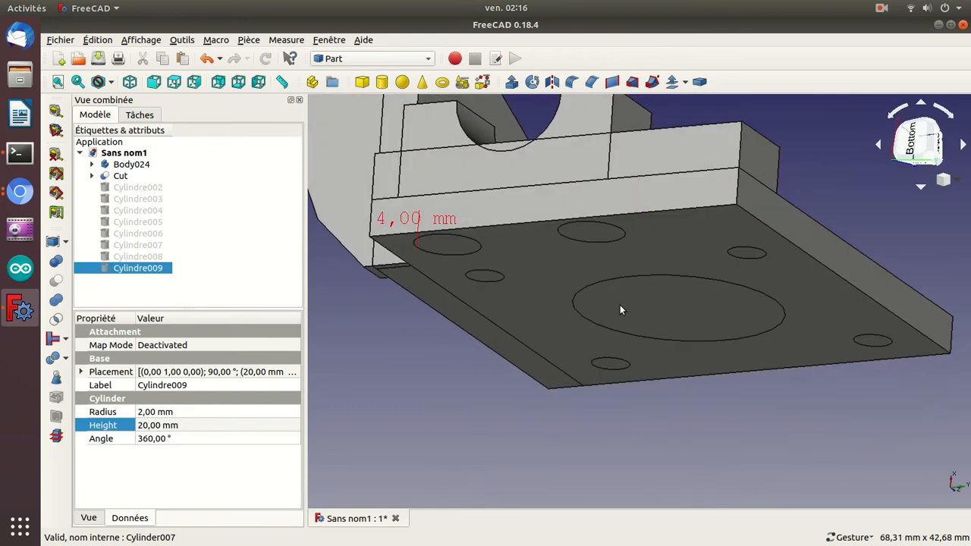
pyautogui.press('space')
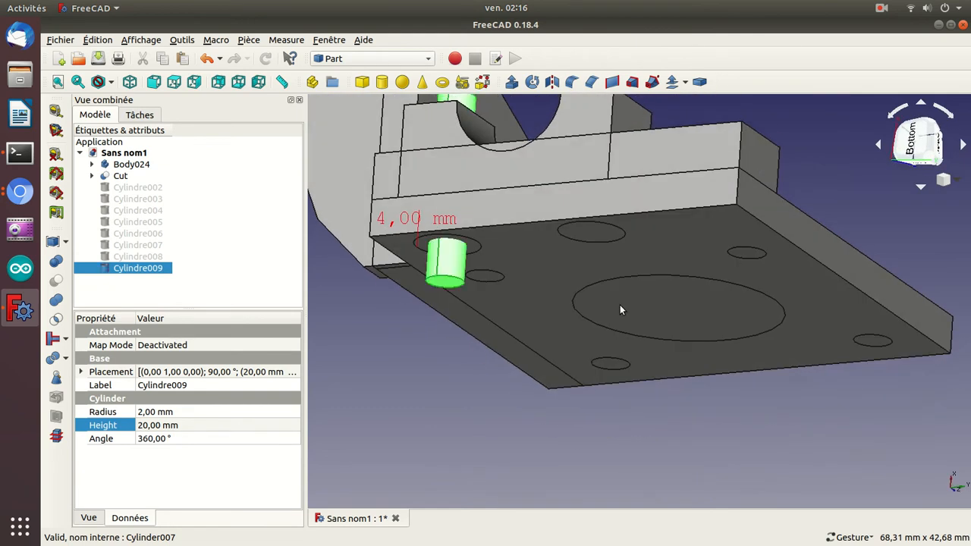
pyautogui.press('space')
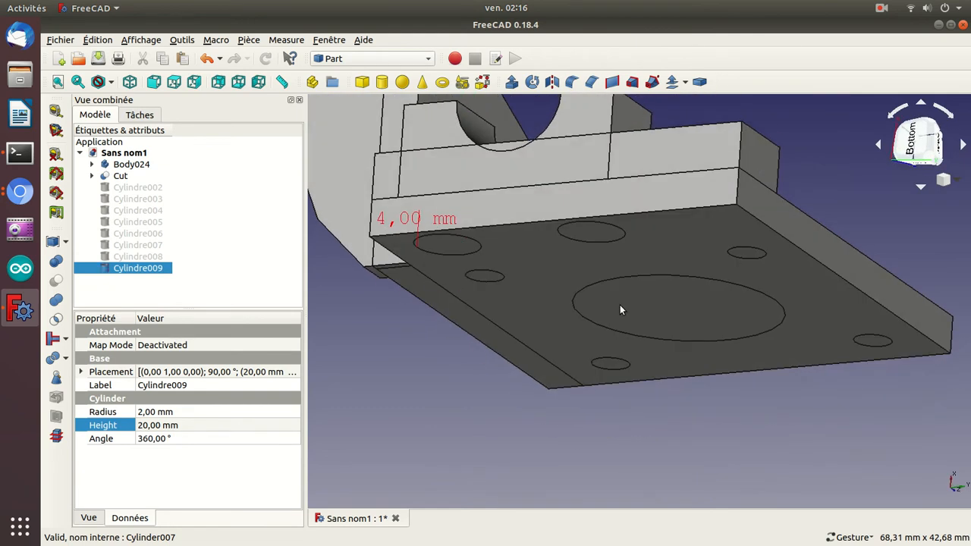
# Show Cylindre008 and set its height to 8 mm.
pyautogui.click(154, 259)
pyautogui.press('space')
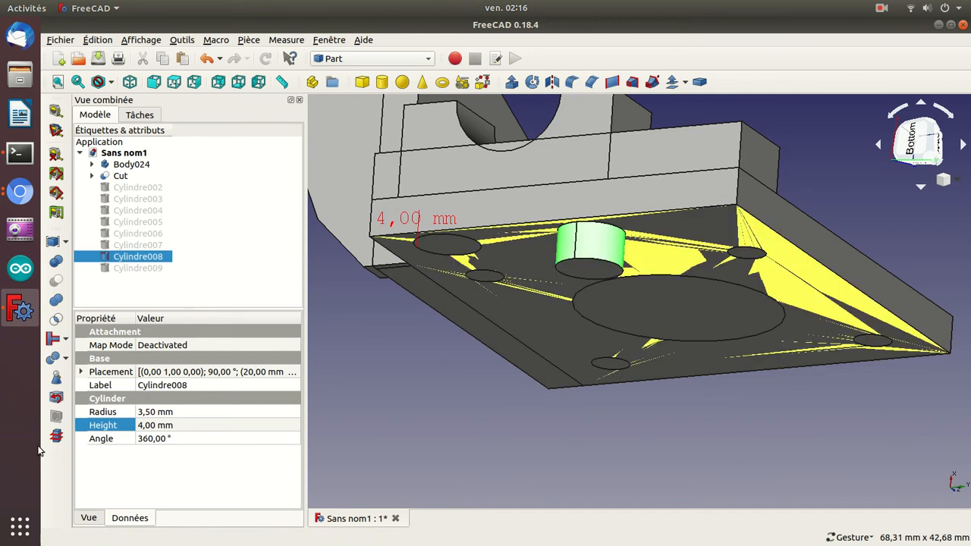
pyautogui.click(174, 425)
pyautogui.write('3')
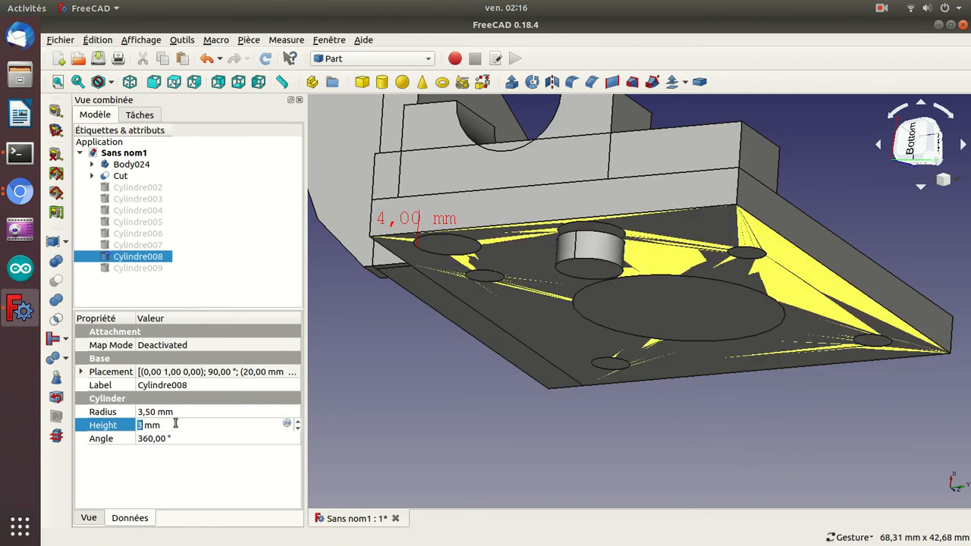
pyautogui.scroll(1, 175, 423)
pyautogui.scroll(-1, 175, 423)
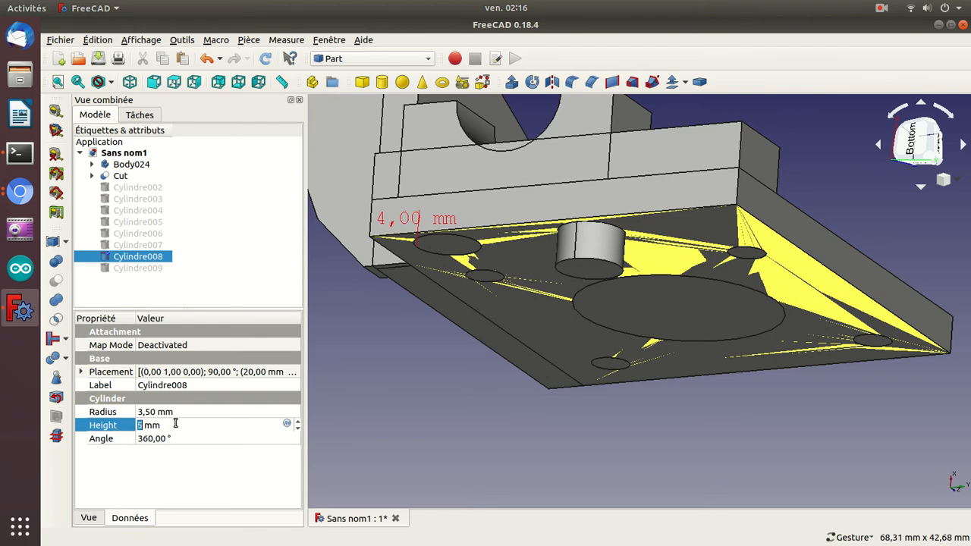
pyautogui.press('Return')
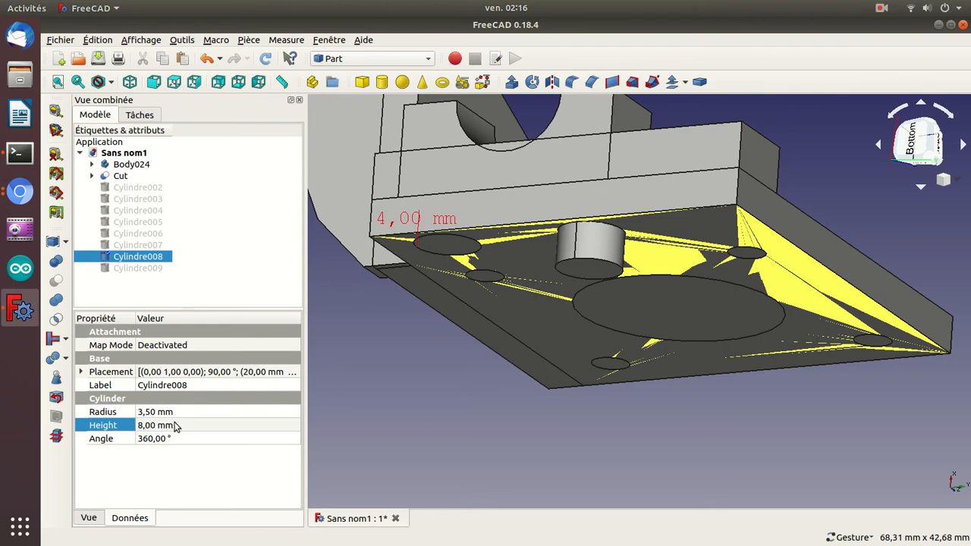
# Show Cylindre009 and set its height to 8 mm and its radius to 3.5 mm.
pyautogui.click(147, 268)
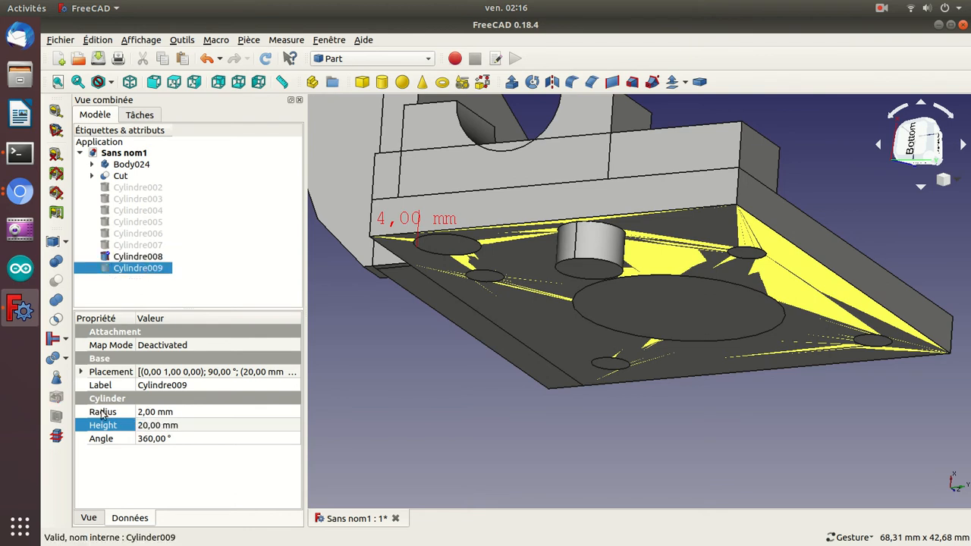
pyautogui.click(148, 426)
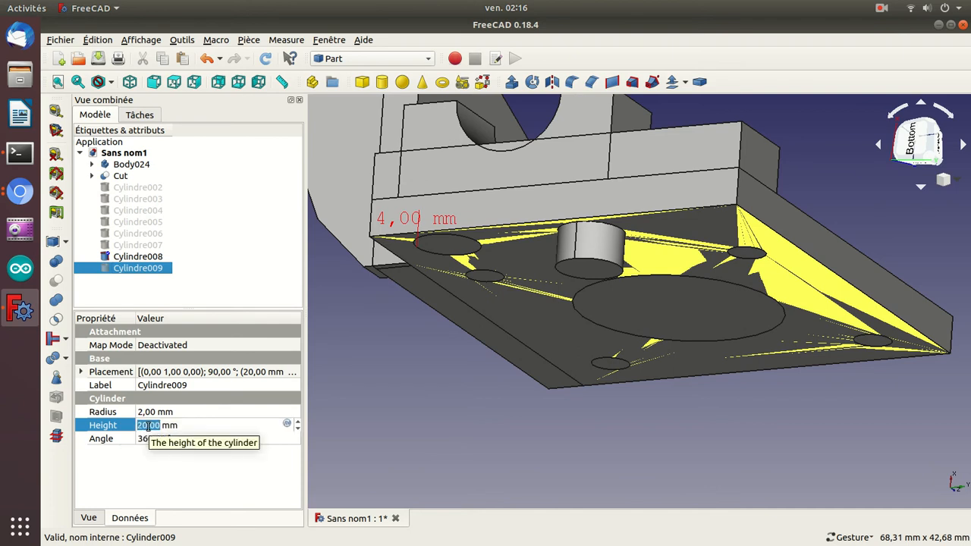
pyautogui.write('8')
pyautogui.press('Return')
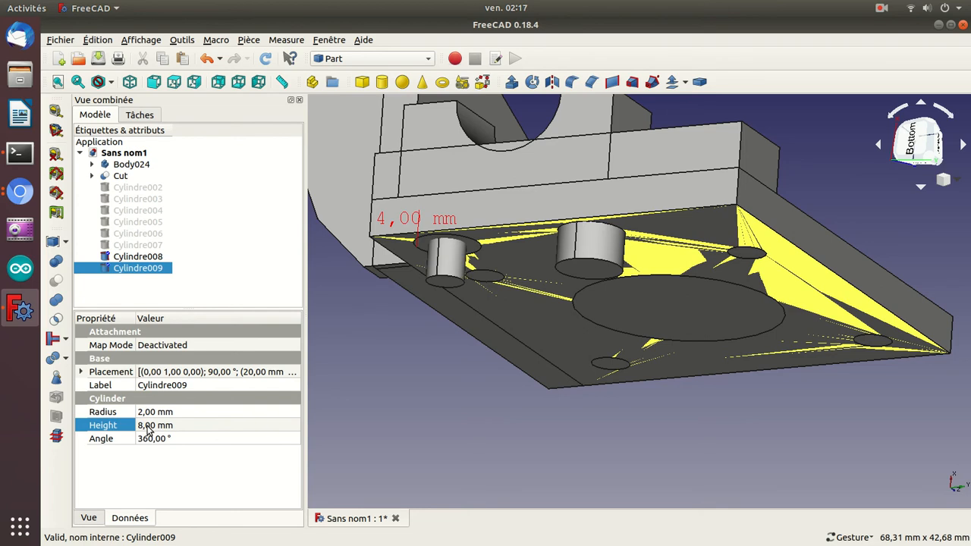
pyautogui.click(158, 412)
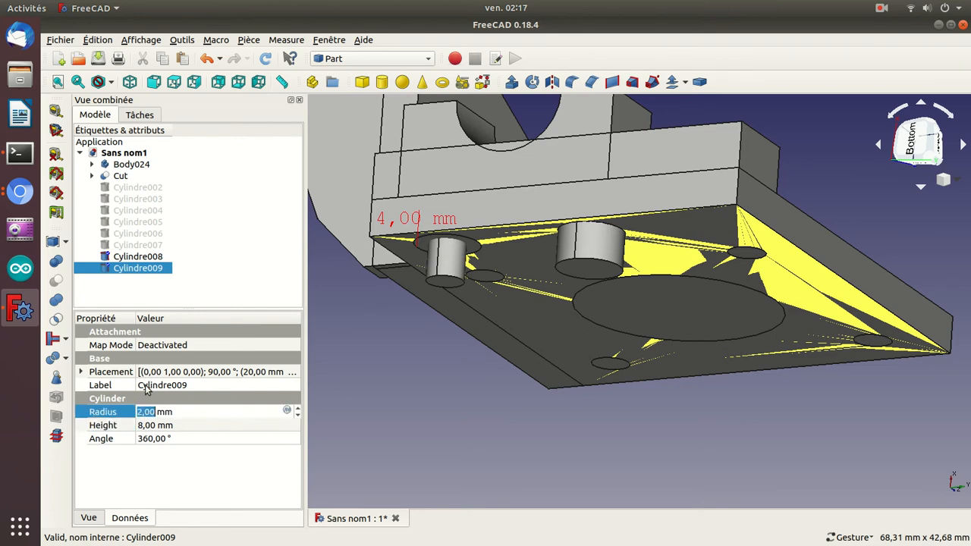
pyautogui.click(142, 257)
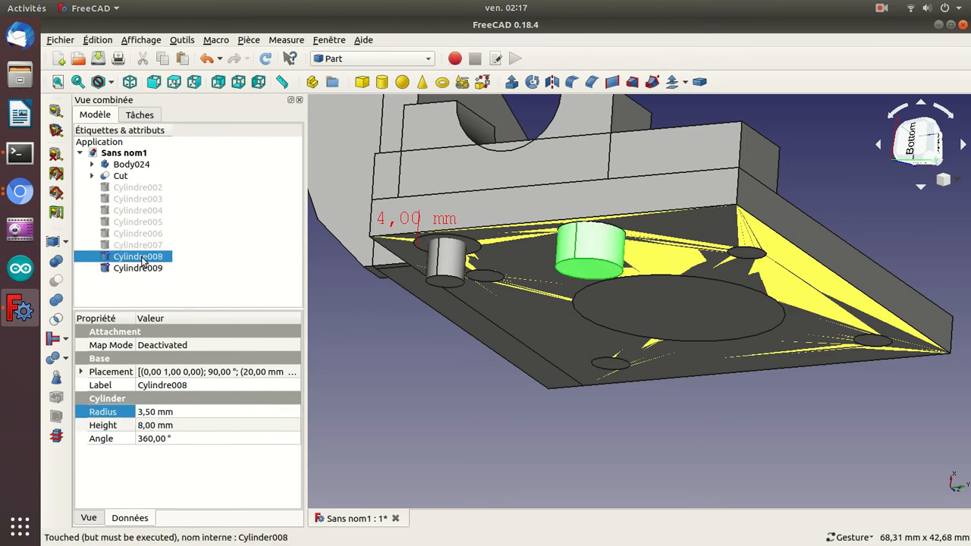
pyautogui.click(139, 270)
pyautogui.click(149, 412)
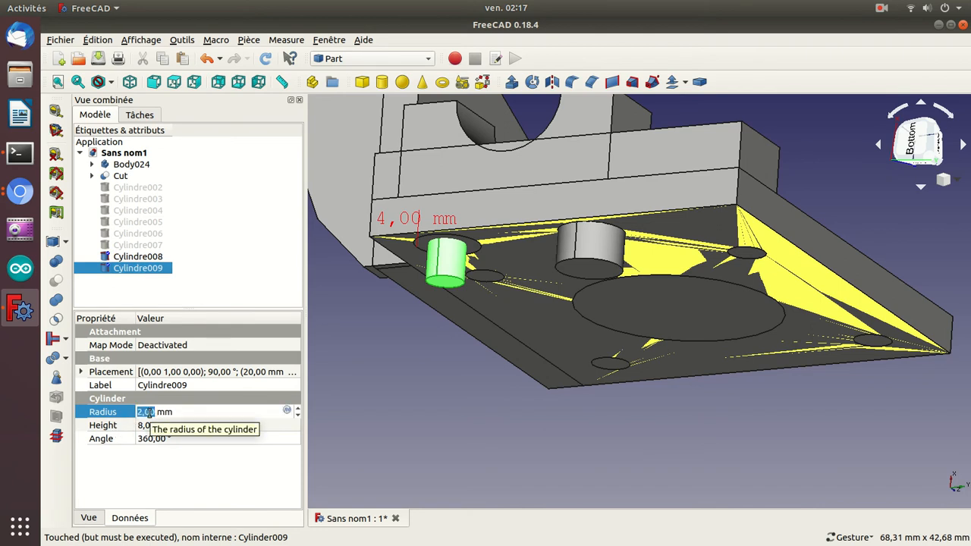
pyautogui.write('3,5')
pyautogui.press('Return')
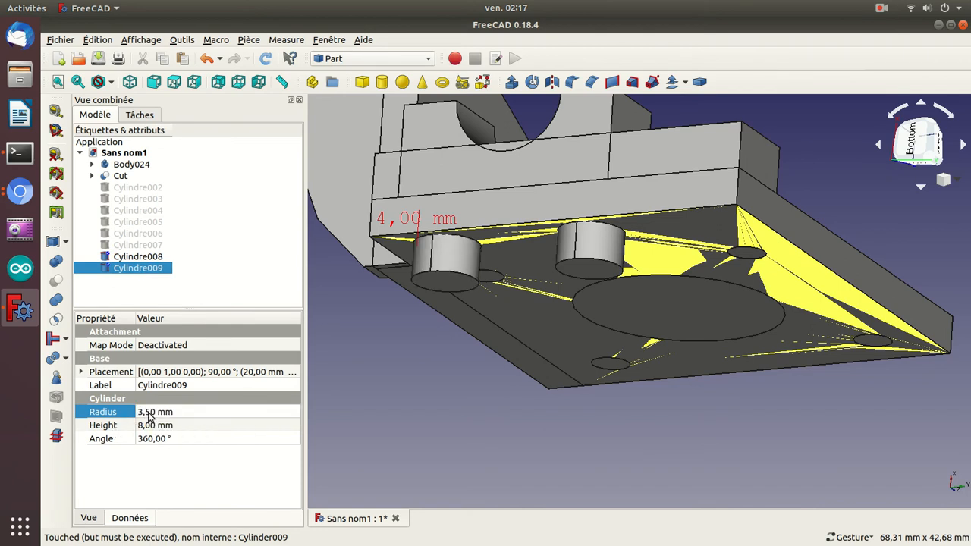
# Inspect both counterbore cylinders and compare Body024 with the Cut by toggling the visibility of each.
pyautogui.moveTo(343, 361); pyautogui.dragTo(361, 298)
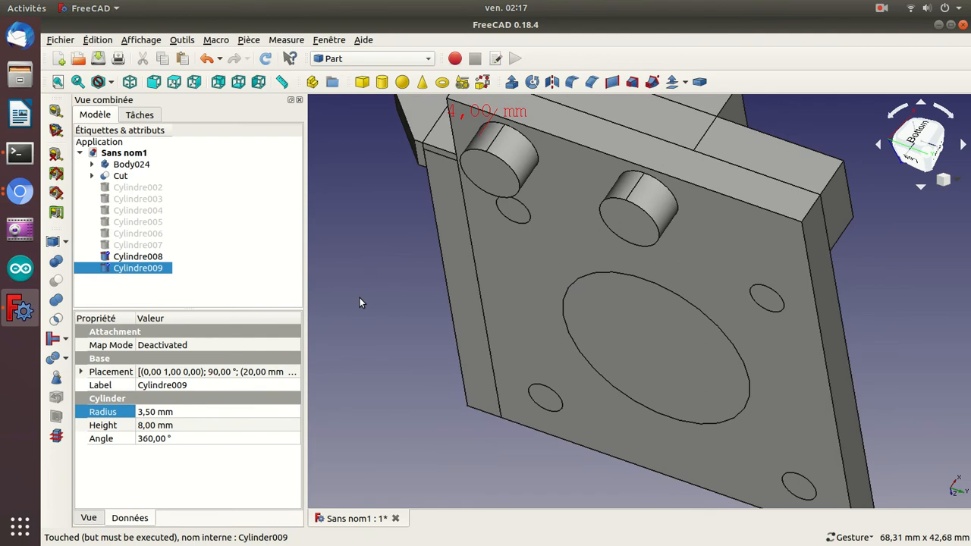
pyautogui.scroll(-2, 357, 214)
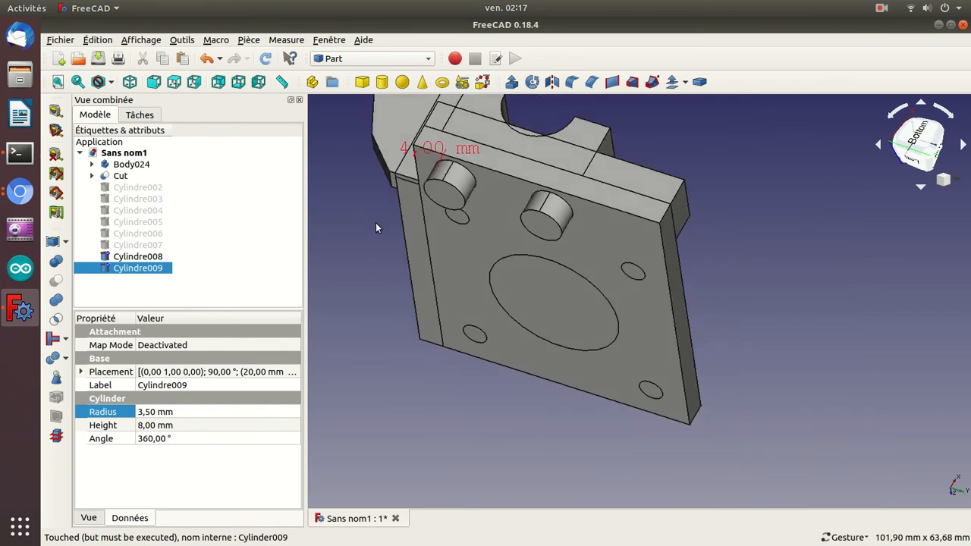
pyautogui.click(375, 222)
pyautogui.moveTo(342, 216); pyautogui.dragTo(555, 261)
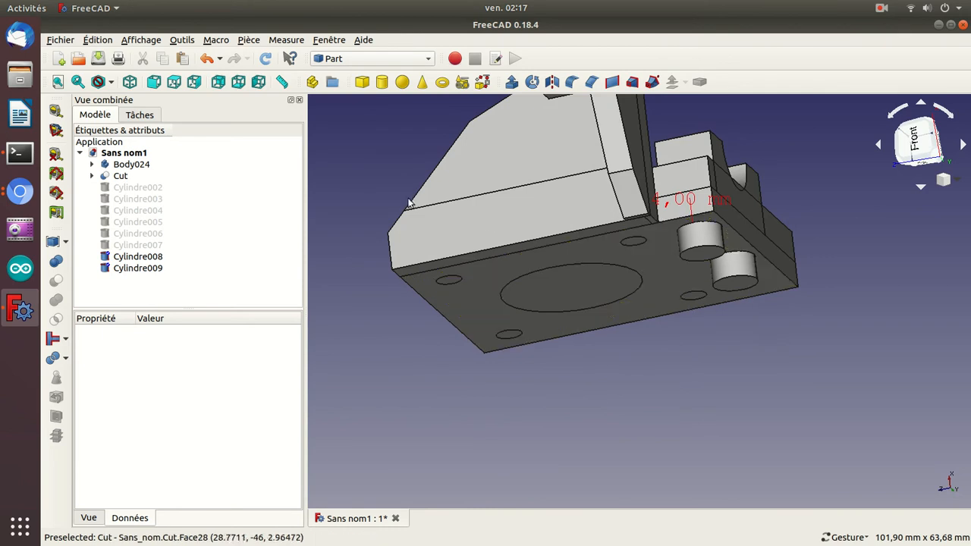
pyautogui.click(127, 164)
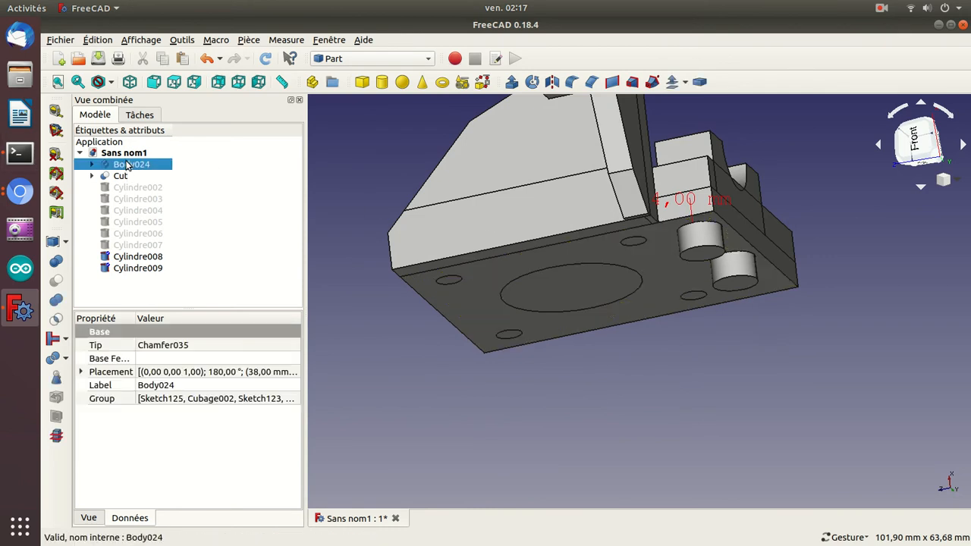
pyautogui.press('space')
pyautogui.press('space')
pyautogui.press('space')
pyautogui.press('space')
pyautogui.click(120, 176)
pyautogui.press('space')
pyautogui.press('space')
# Show Cube004, the tool shape inside the Cut, and set its z position to -33 mm.
pyautogui.click(90, 177)
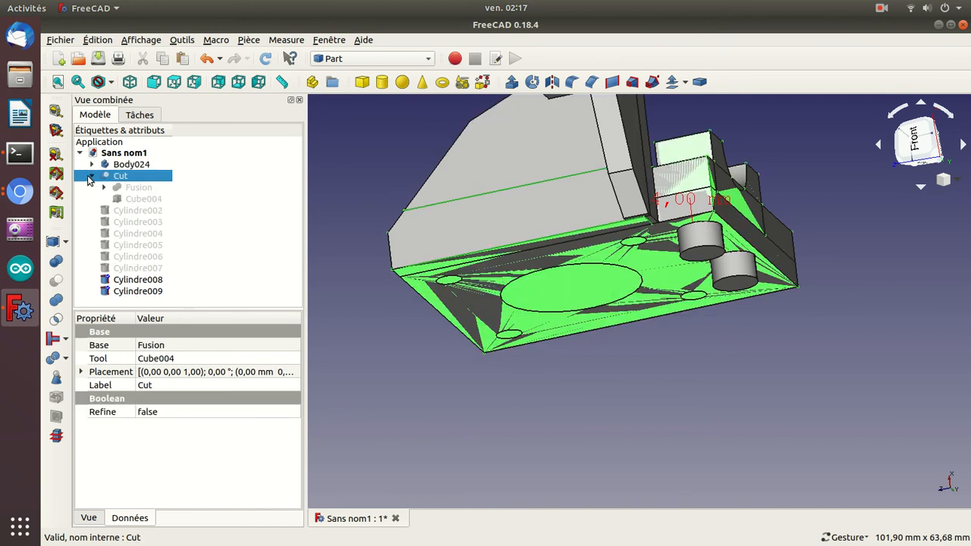
pyautogui.click(117, 199)
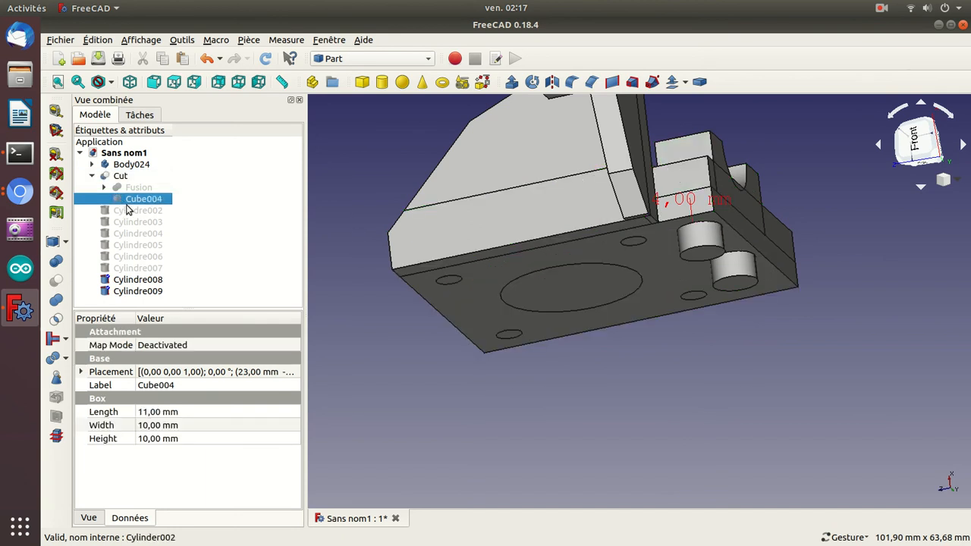
pyautogui.press('space')
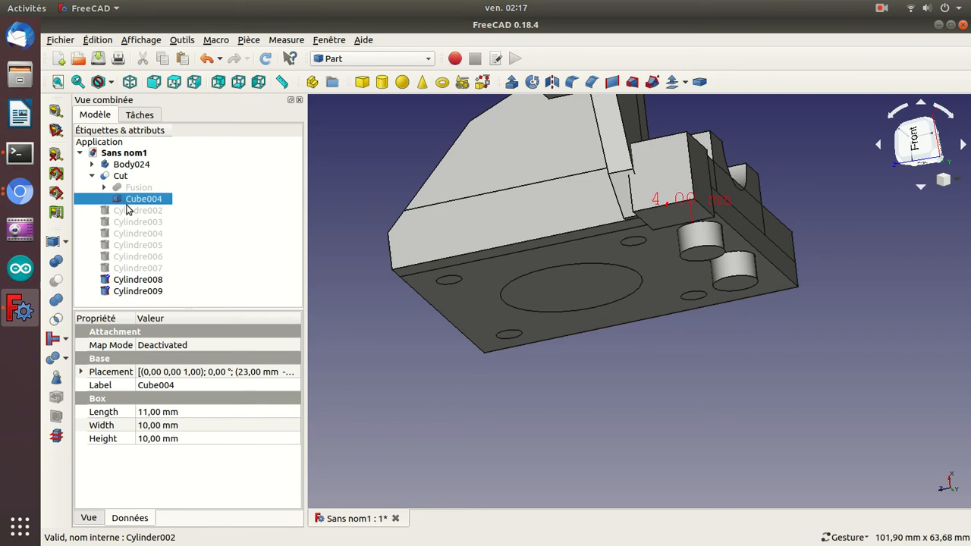
pyautogui.click(80, 372)
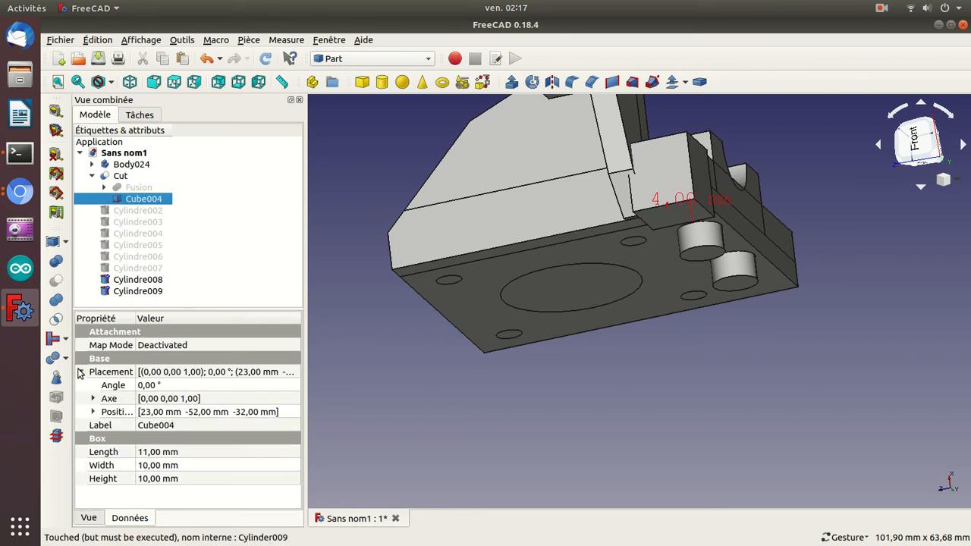
pyautogui.click(93, 412)
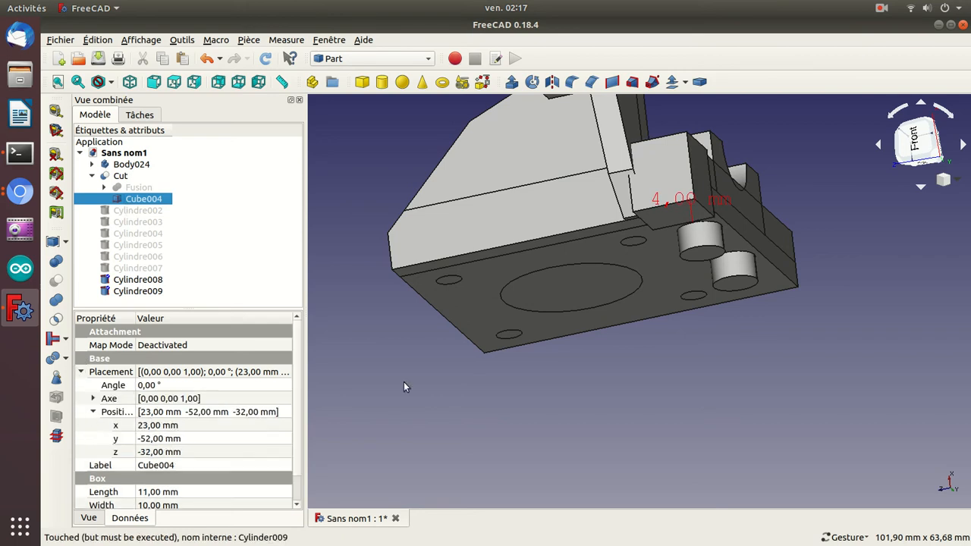
pyautogui.moveTo(624, 380); pyautogui.dragTo(671, 393)
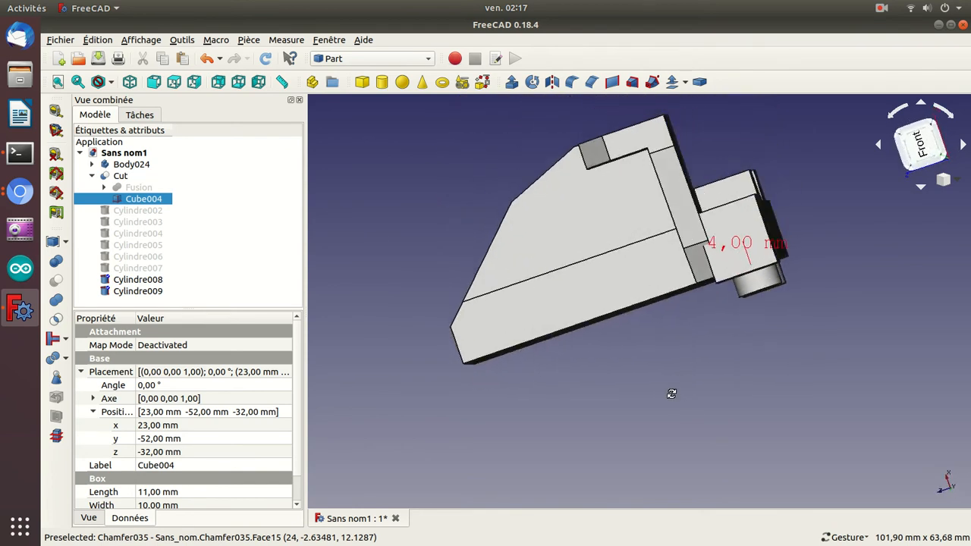
pyautogui.click(230, 452)
pyautogui.scroll(-1, 230, 452)
pyautogui.press('Return')
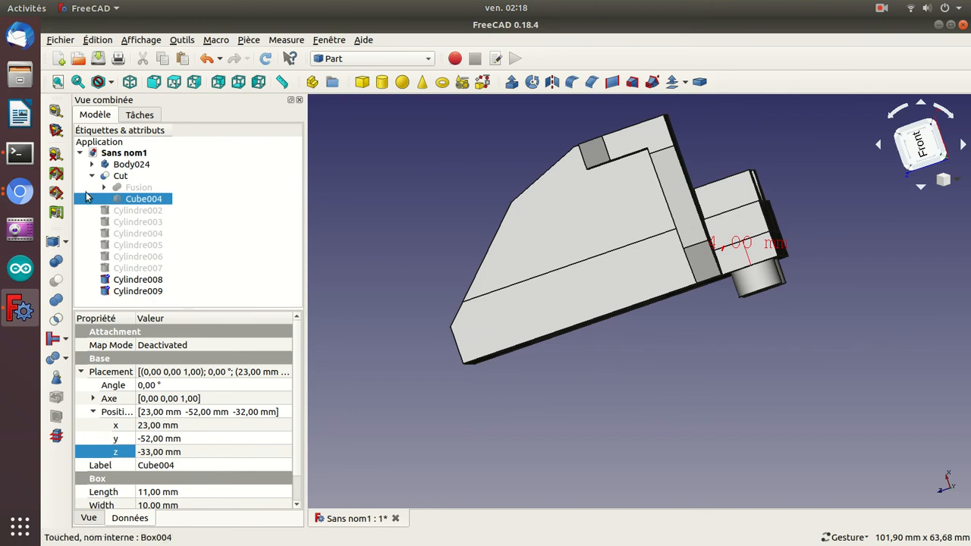
pyautogui.click(91, 177)
pyautogui.click(114, 176)
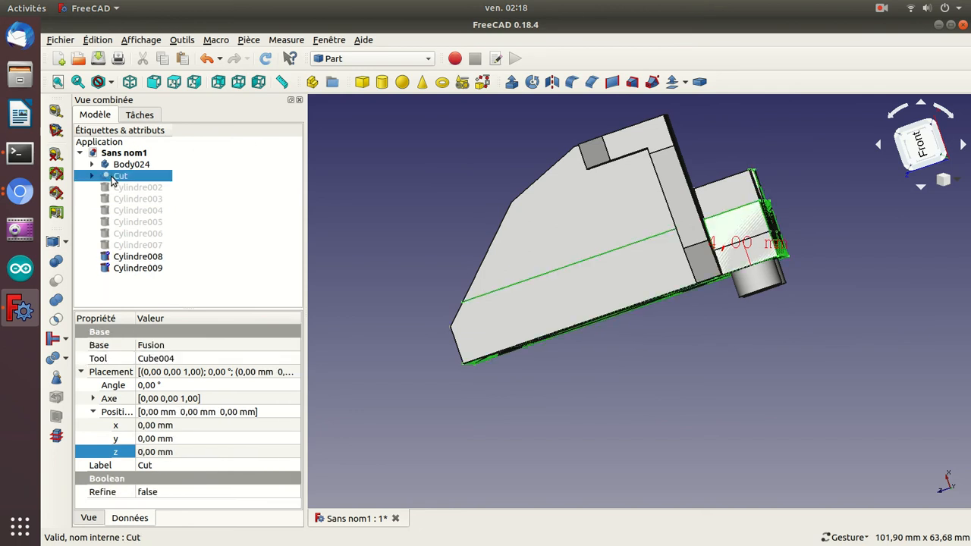
pyautogui.doubleClick(112, 176)
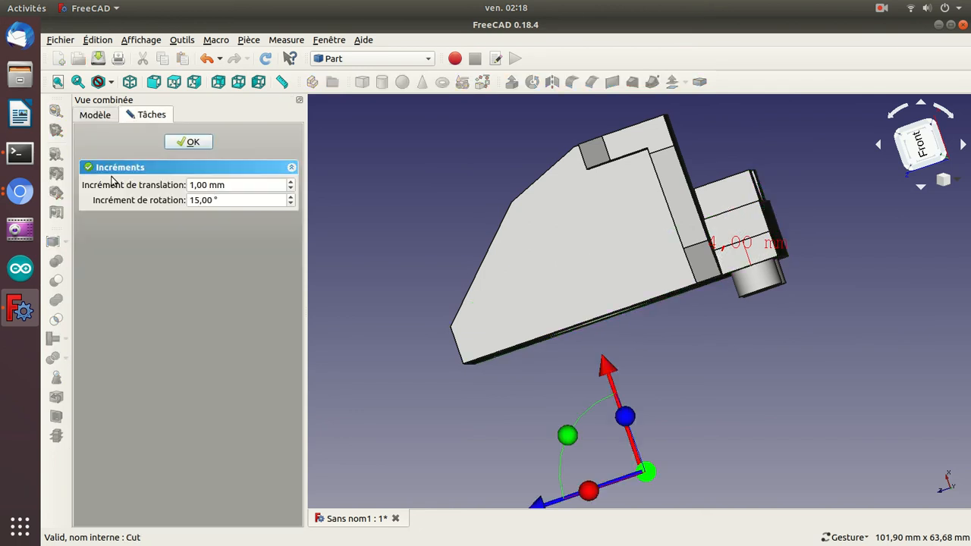
pyautogui.click(199, 141)
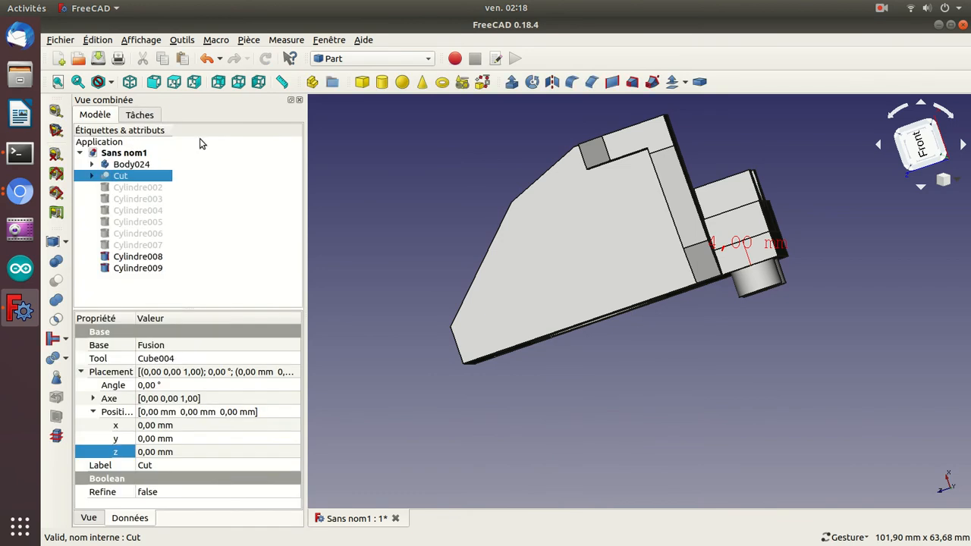
# Compare Body024 with the Cut by toggling the visibility of each, and inspect the plate and counterbores from several angles.
pyautogui.click(120, 166)
pyautogui.press('space')
pyautogui.press('space')
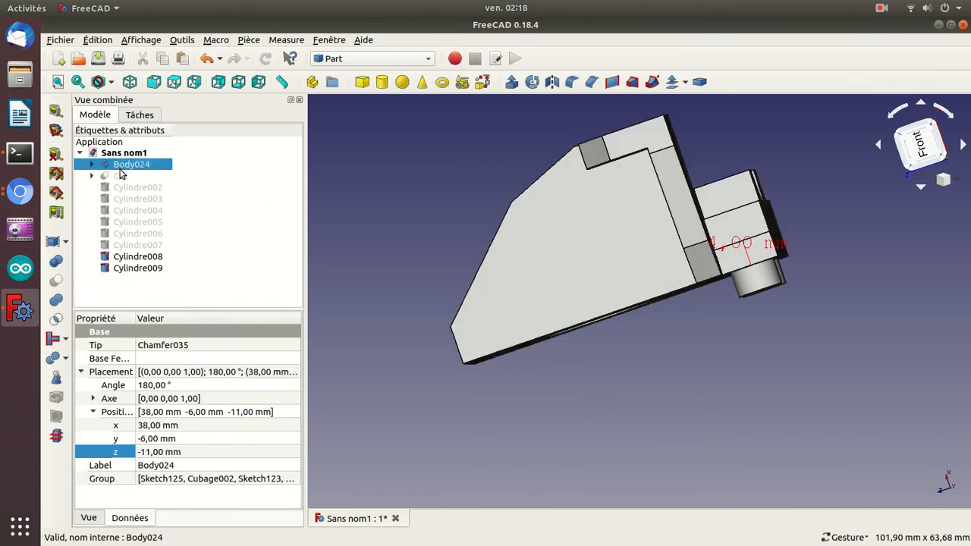
pyautogui.click(118, 178)
pyautogui.press('space')
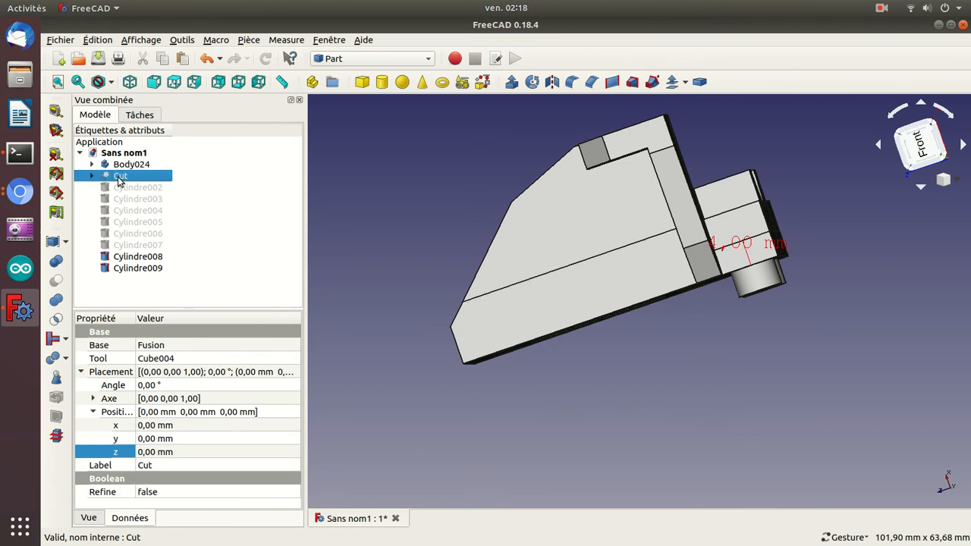
pyautogui.click(126, 166)
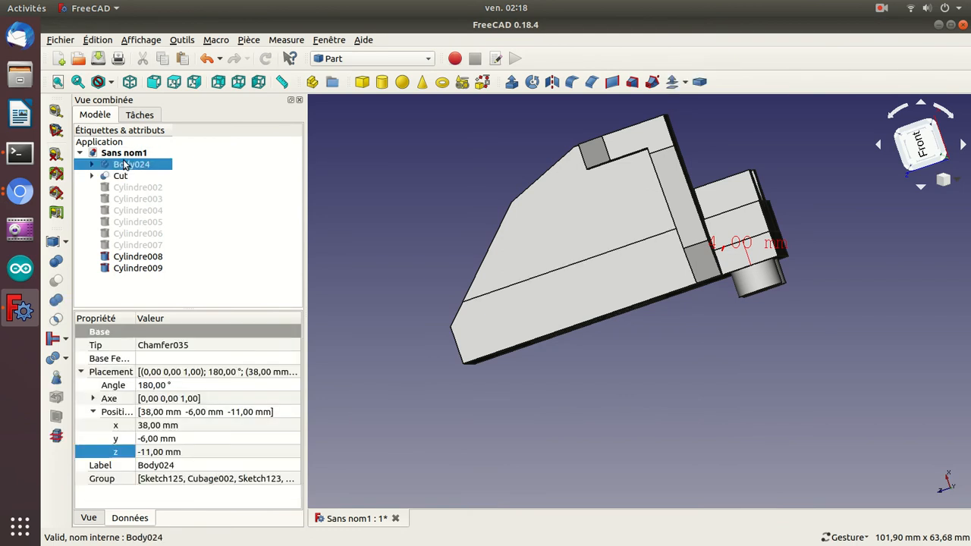
pyautogui.press('space')
pyautogui.press('space')
pyautogui.press('space')
pyautogui.press('space')
pyautogui.moveTo(692, 445); pyautogui.dragTo(600, 413)
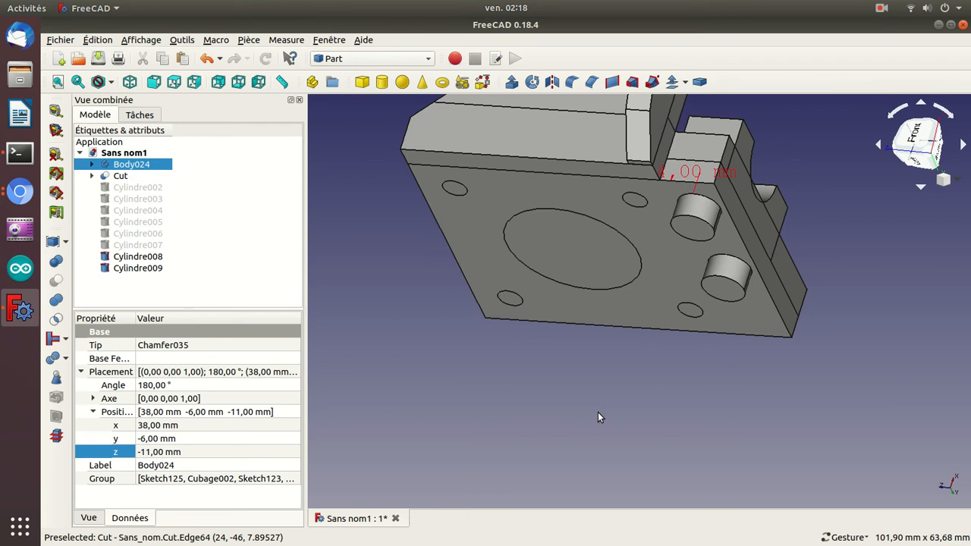
pyautogui.moveTo(915, 301); pyautogui.dragTo(744, 426)
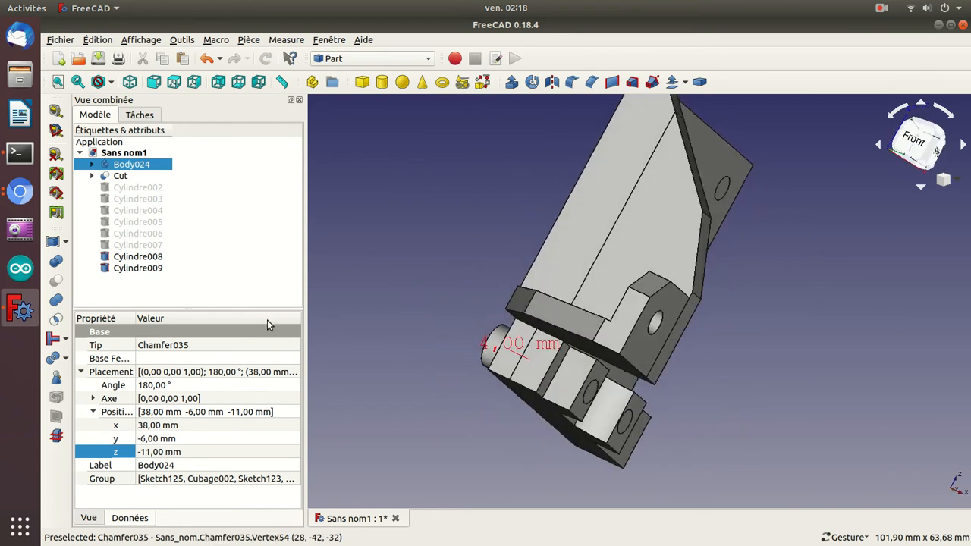
pyautogui.moveTo(459, 370); pyautogui.dragTo(447, 297)
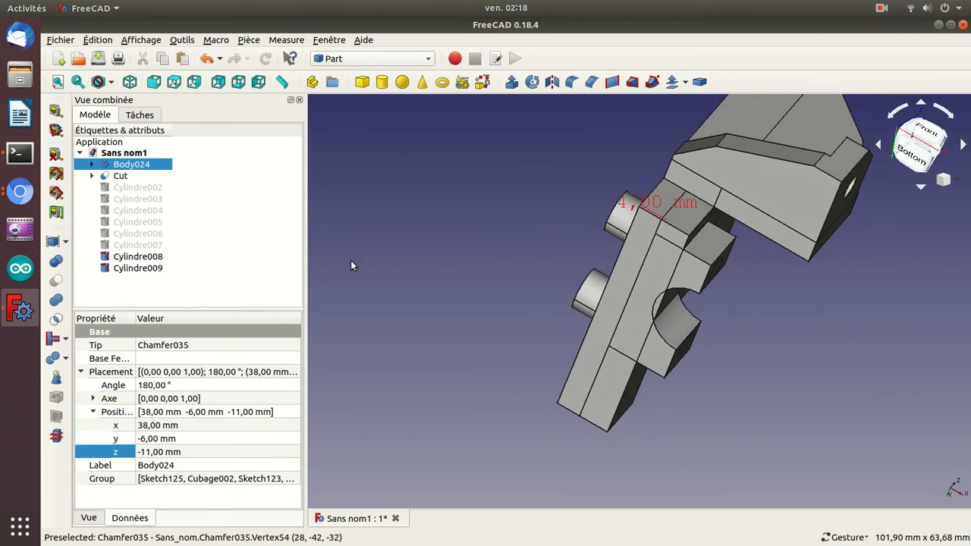
# Show the six hidden hole cylinders, Cylindre002 through Cylindre007.
pyautogui.click(124, 191)
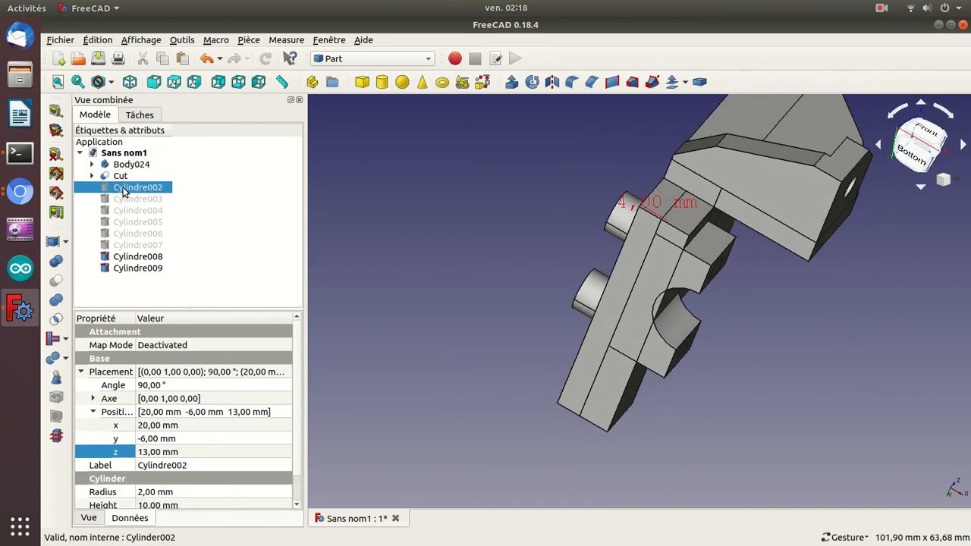
pyautogui.press('space')
pyautogui.press('Down')
pyautogui.press('space')
pyautogui.press('Down')
pyautogui.press('space')
pyautogui.press('Down')
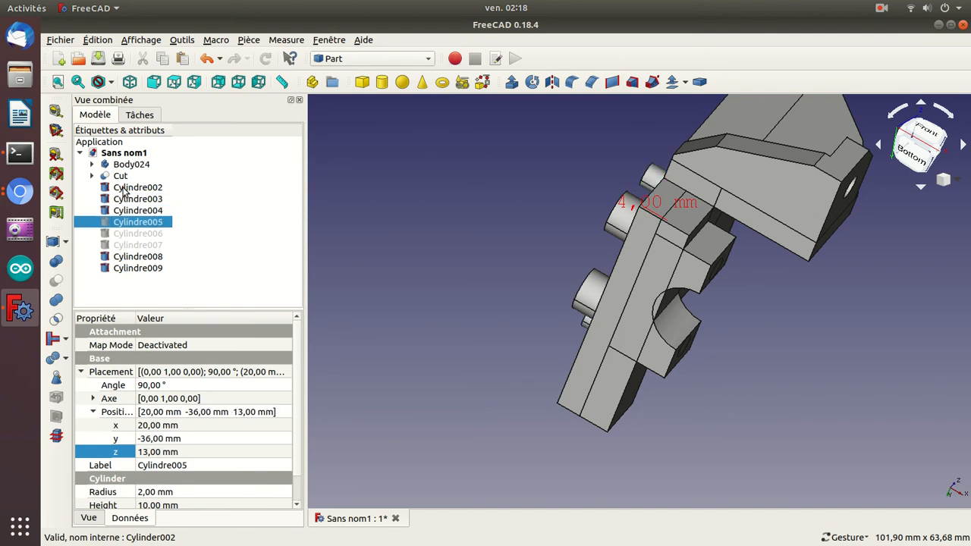
pyautogui.press('Down')
pyautogui.press('Up')
pyautogui.press('space')
pyautogui.press('Down')
pyautogui.press('space')
pyautogui.press('Down')
pyautogui.press('space')
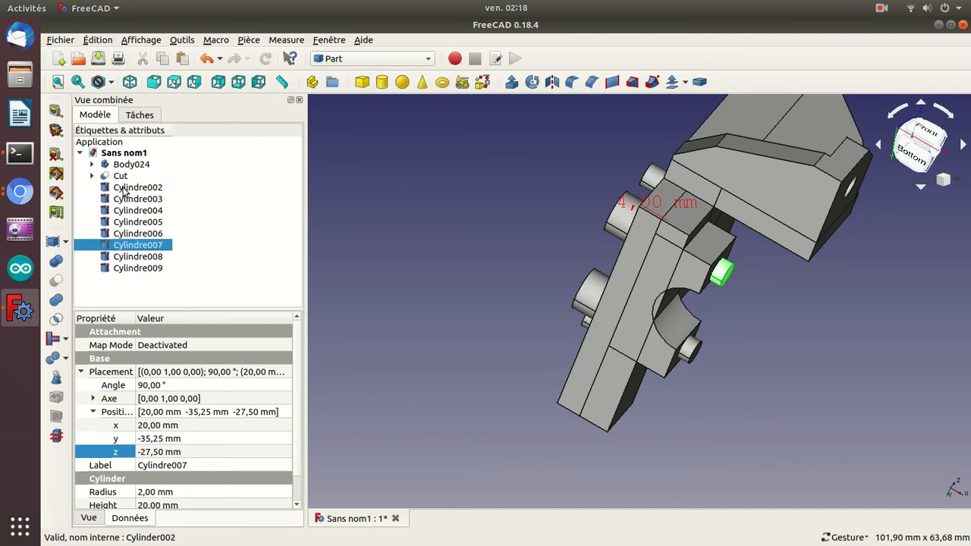
# Duplicate Cylindre007 and set the copy's z position to -1.5 mm.
pyautogui.moveTo(490, 206); pyautogui.dragTo(402, 205)
pyautogui.moveTo(835, 326); pyautogui.dragTo(647, 264)
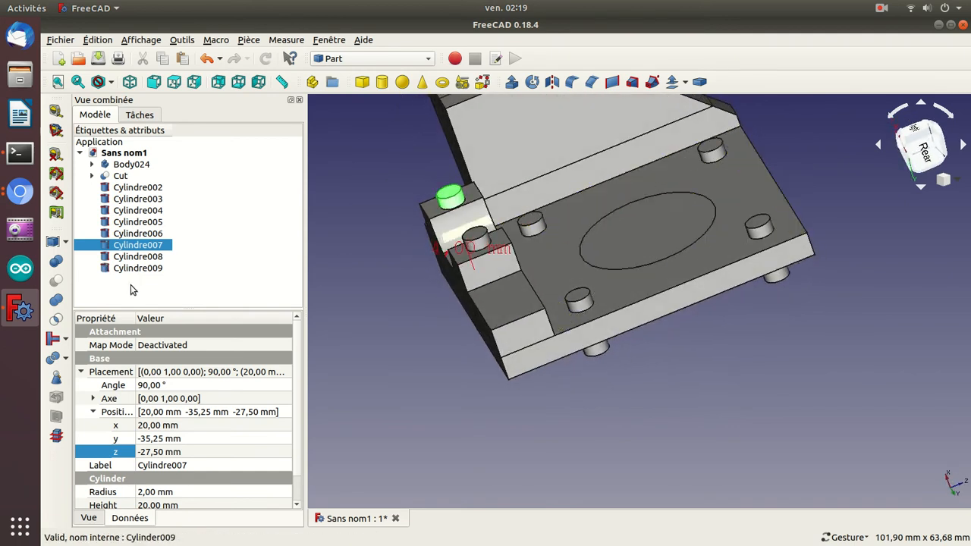
pyautogui.hotkey('ctrl', 'v')
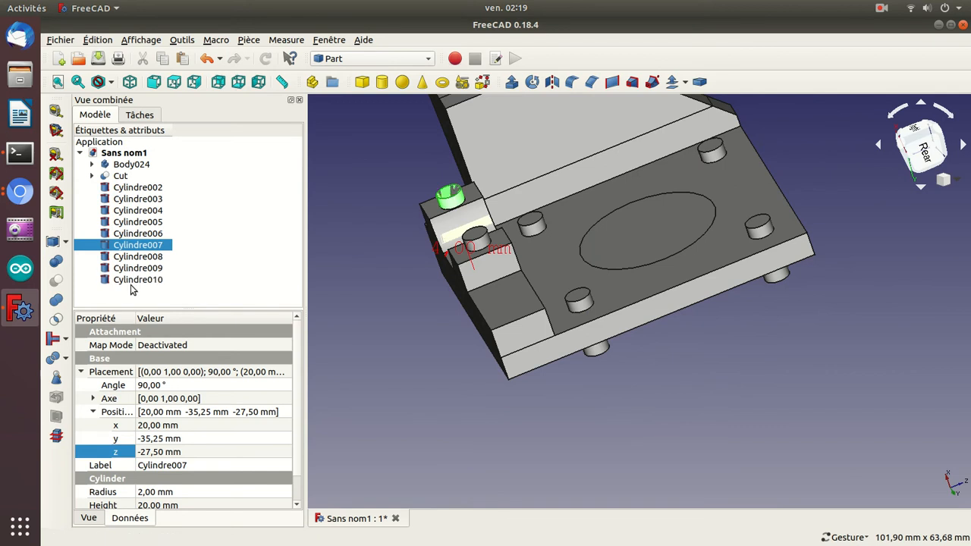
pyautogui.click(132, 283)
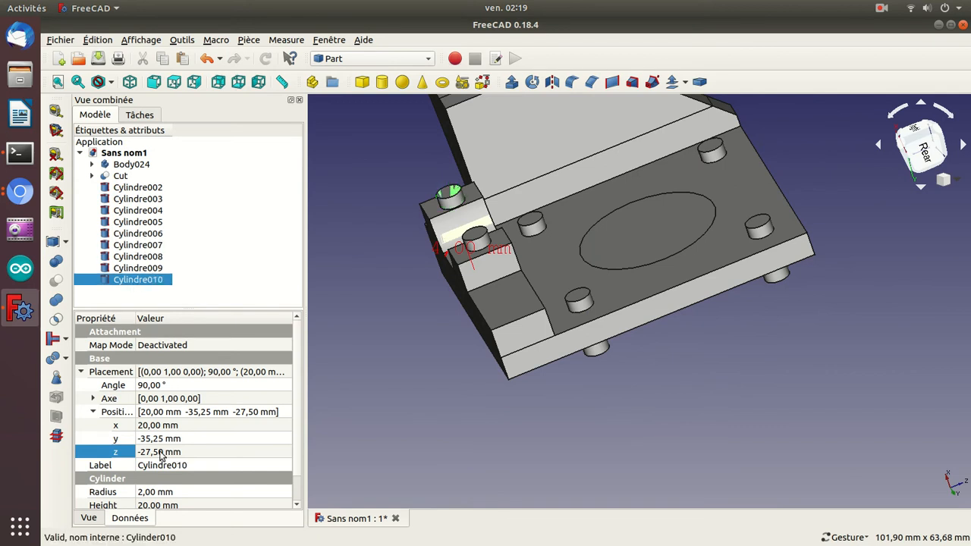
pyautogui.click(154, 427)
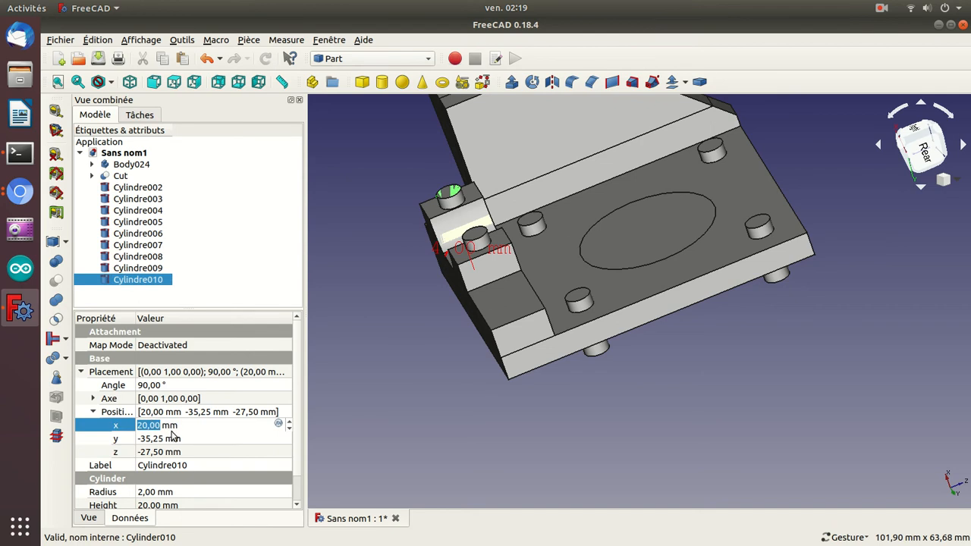
pyautogui.click(155, 452)
pyautogui.scroll(1, 155, 452)
pyautogui.scroll(20, 154, 452)
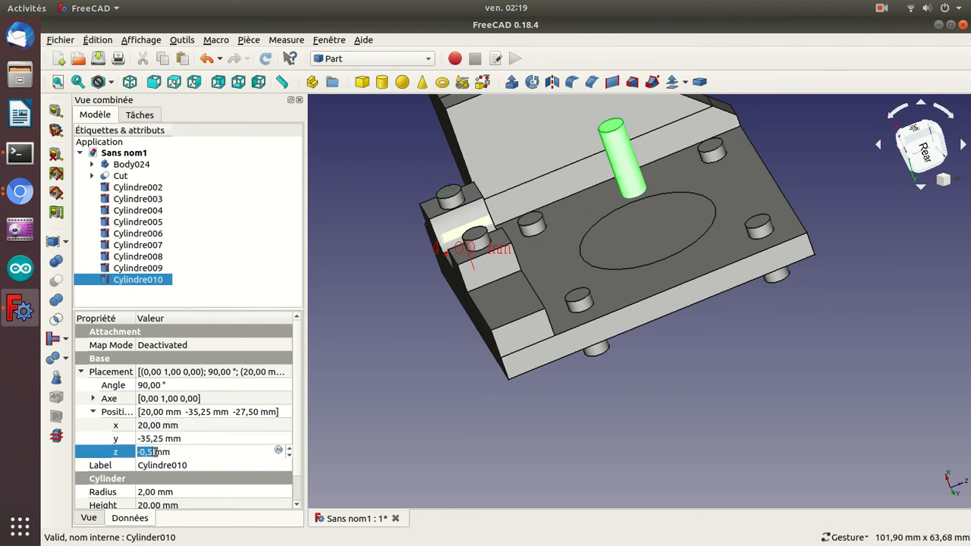
pyautogui.scroll(-1, 154, 453)
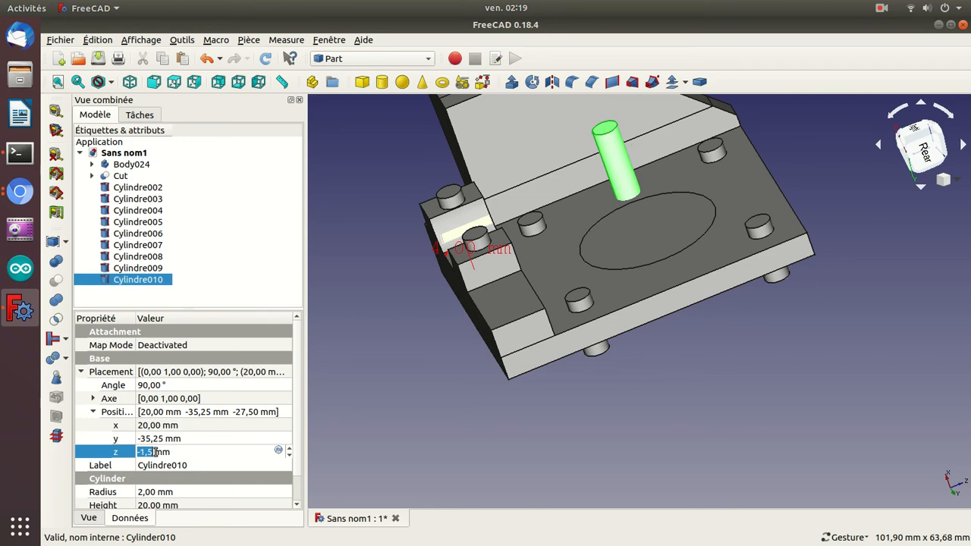
# Move the copied cylinder towards the centre of the large round opening by setting its y position to -21.25 mm.
pyautogui.click(164, 434)
pyautogui.scroll(-1, 164, 434)
pyautogui.scroll(12, 164, 434)
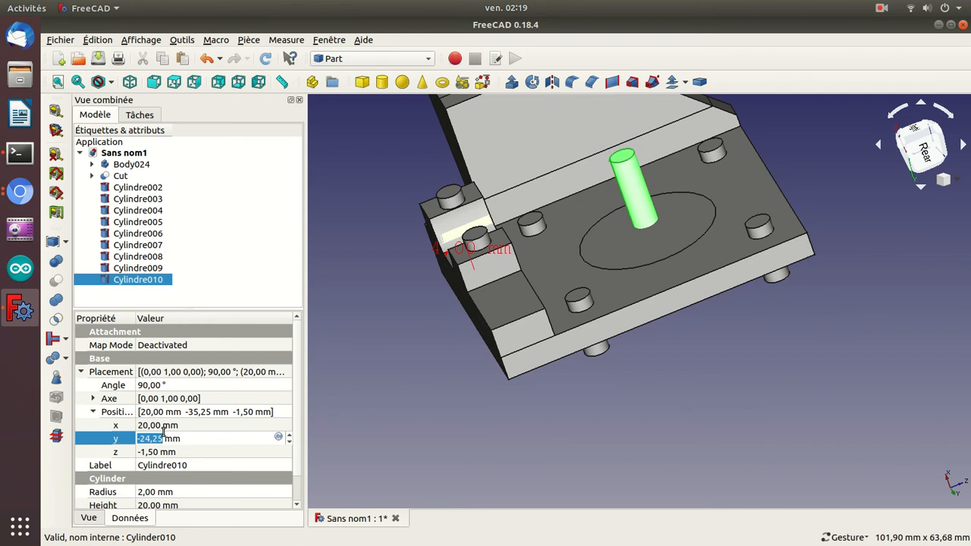
pyautogui.press('Return')
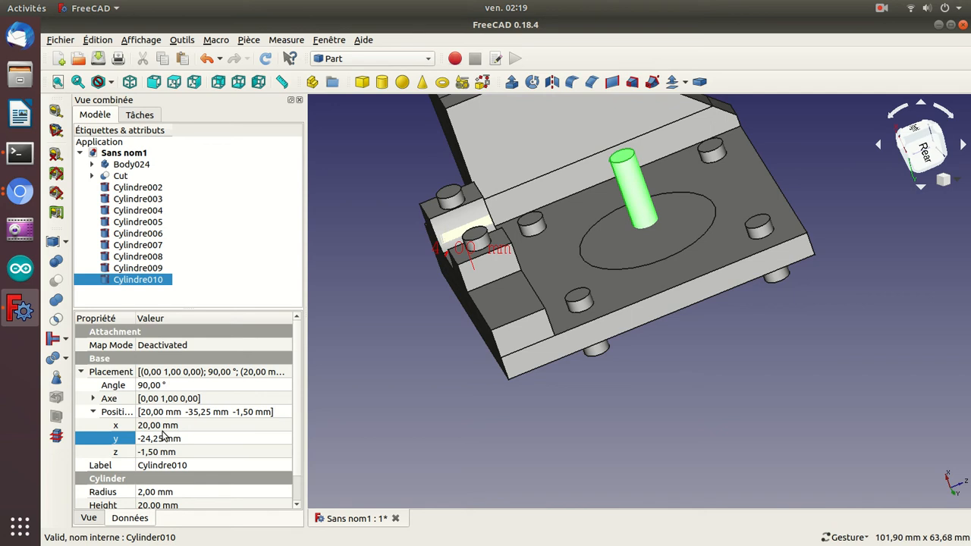
pyautogui.press('1')
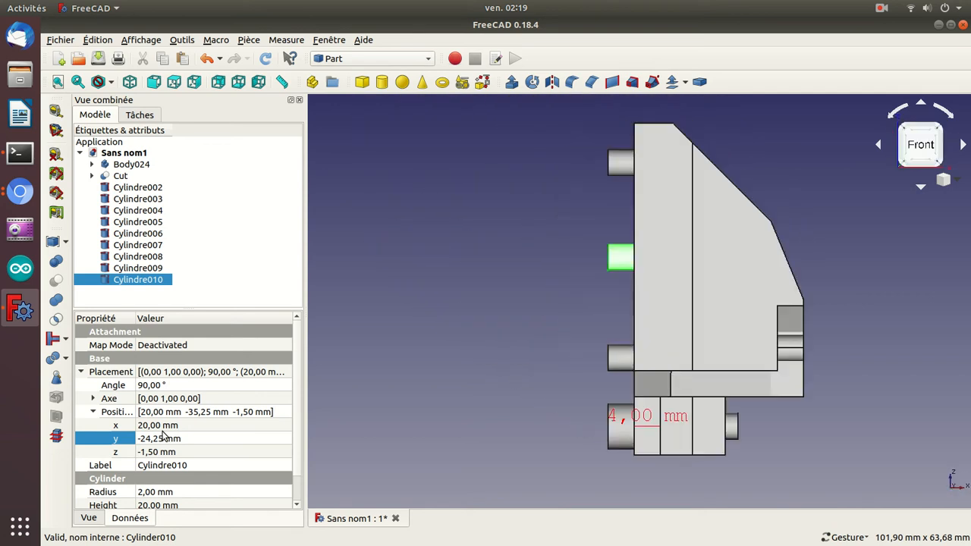
pyautogui.press('3')
pyautogui.click(163, 439)
pyautogui.scroll(3, 162, 439)
pyautogui.scroll(1, 162, 439)
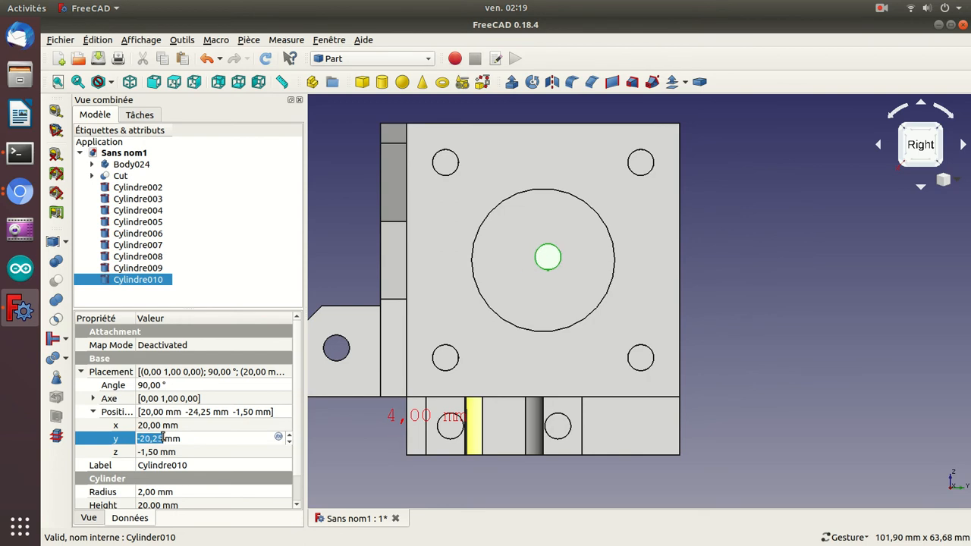
pyautogui.scroll(-1, 163, 438)
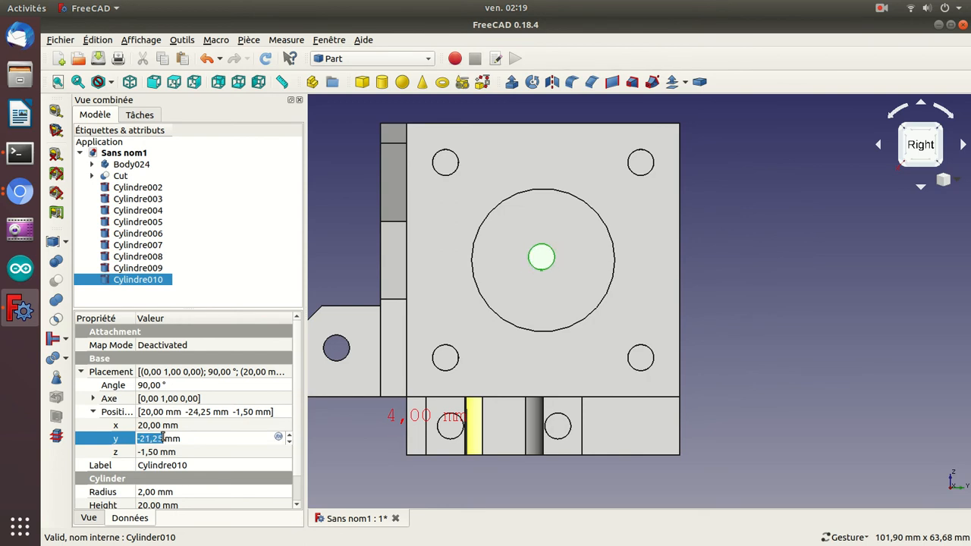
# Try shifting the copied cylinder along x and return its x position to 20 mm.
pyautogui.click(161, 425)
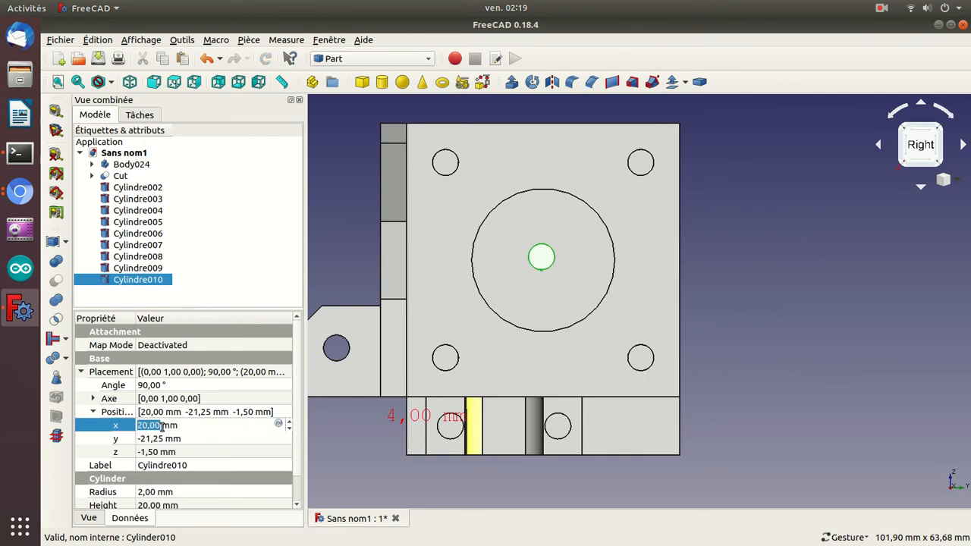
pyautogui.scroll(-1, 162, 426)
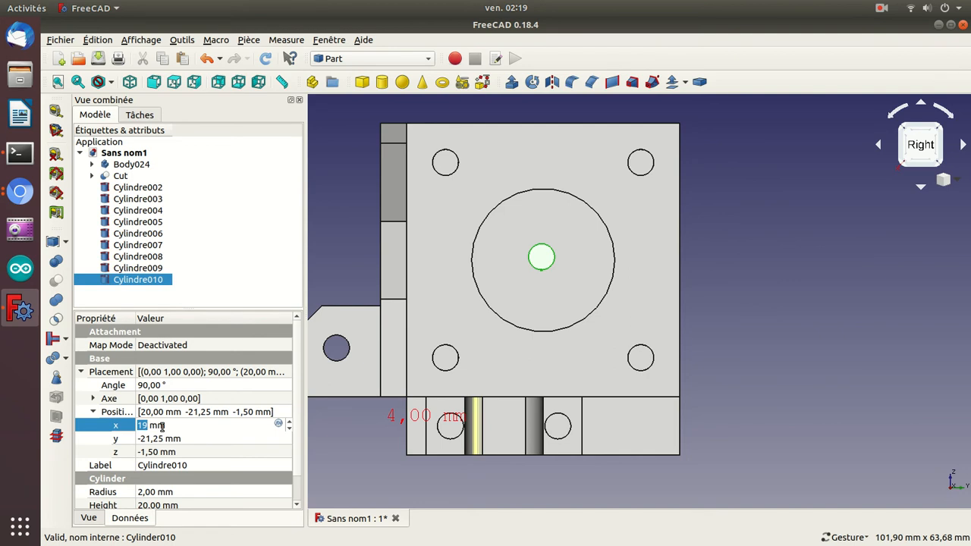
pyautogui.scroll(1, 162, 426)
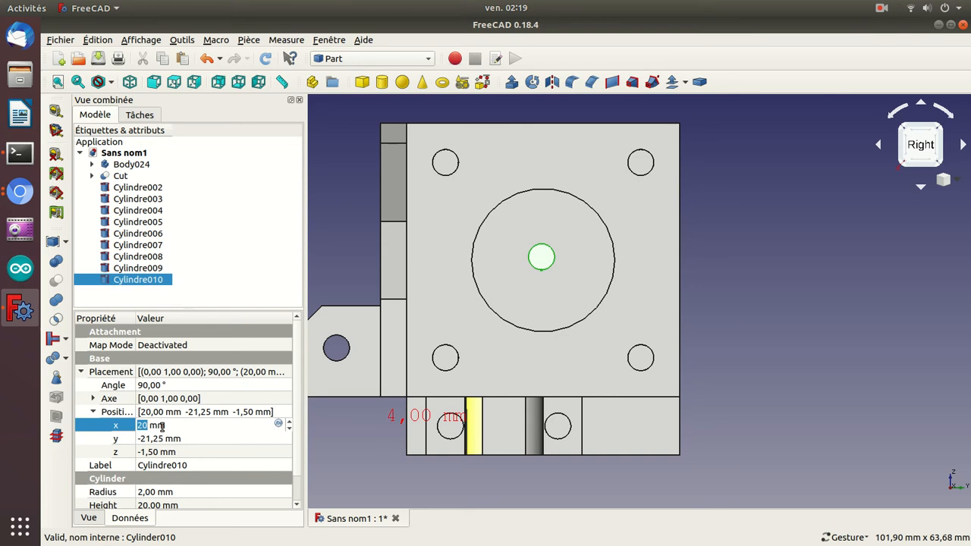
pyautogui.moveTo(322, 465); pyautogui.dragTo(405, 372)
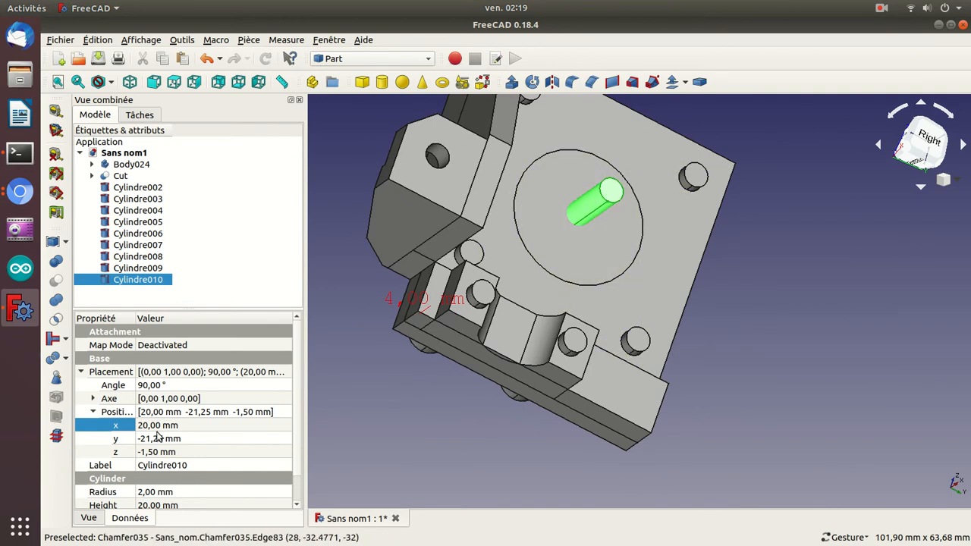
pyautogui.click(154, 425)
pyautogui.scroll(-1, 154, 425)
pyautogui.scroll(1, 154, 425)
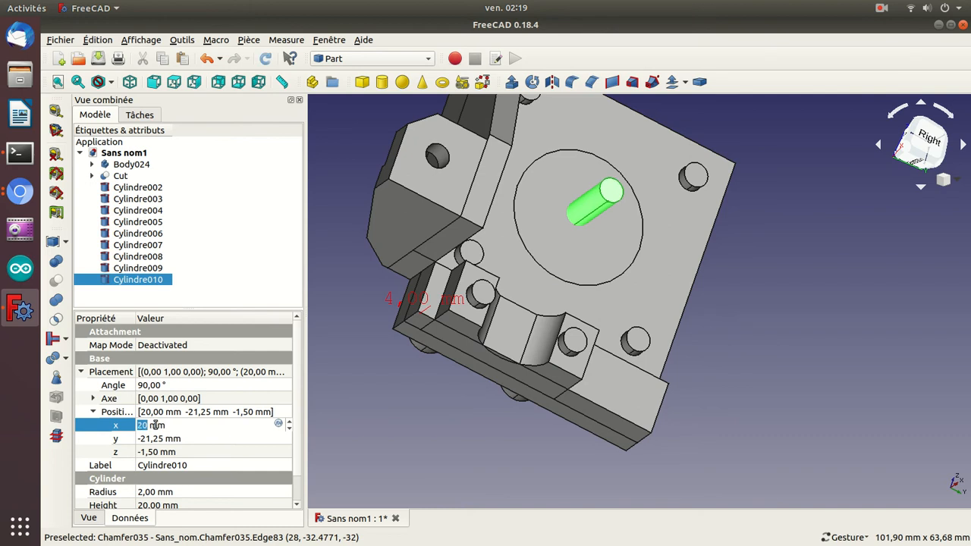
# Set the copied cylinder's radius to 11 mm and inspect its fit in the large round opening from the other side.
pyautogui.click(165, 491)
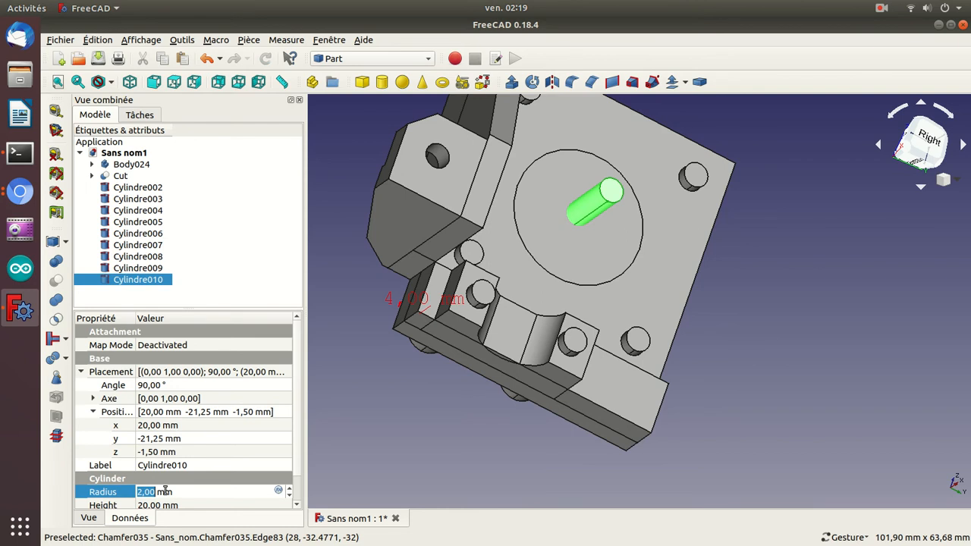
pyautogui.scroll(9, 165, 492)
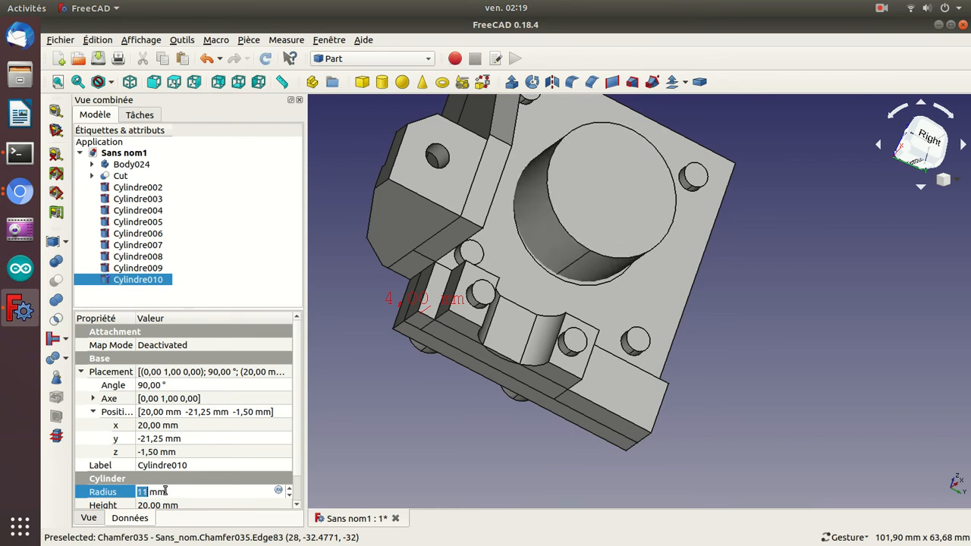
pyautogui.moveTo(810, 317); pyautogui.dragTo(478, 234)
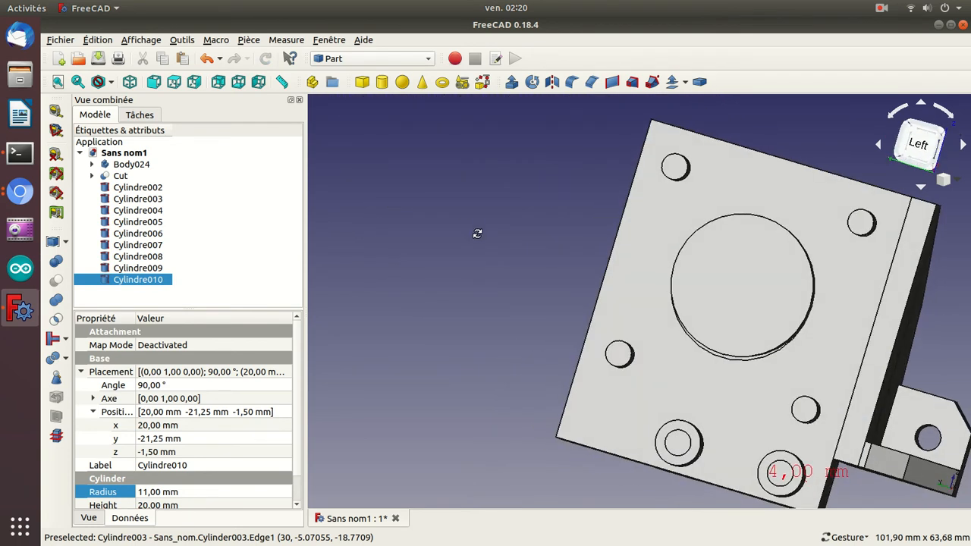
# Fine-tune the large cylinder's centring in the right view by setting its y position to -21 mm.
pyautogui.press('3')
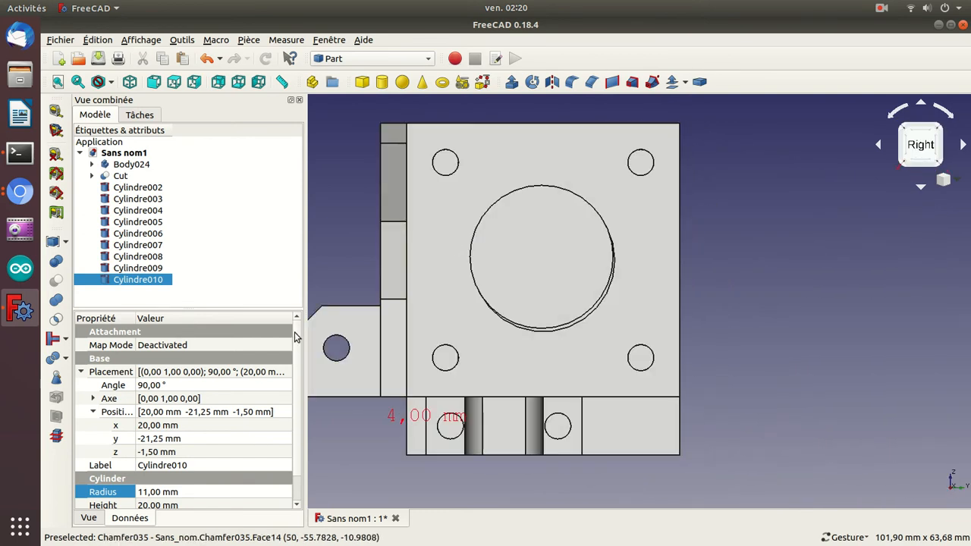
pyautogui.click(157, 439)
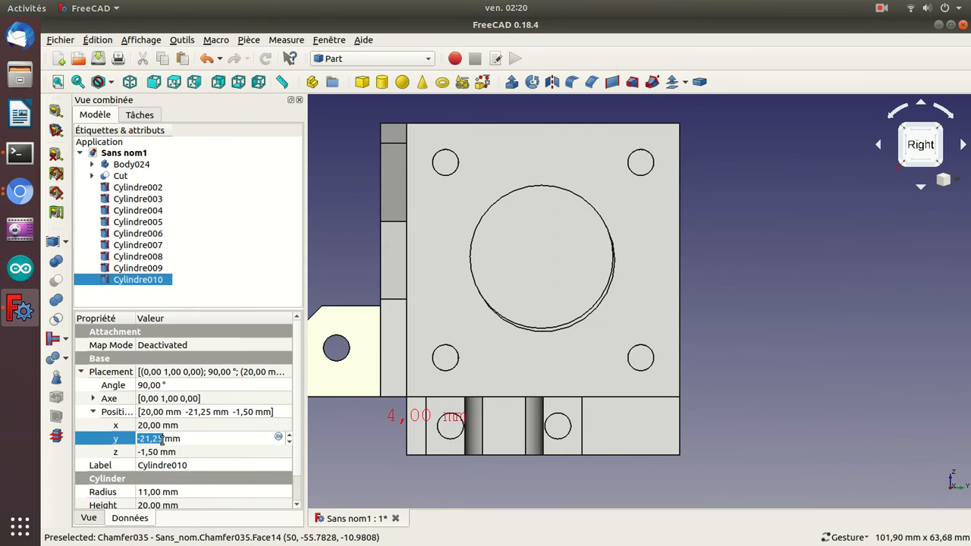
pyautogui.click(161, 440)
pyautogui.press('BackSpace')
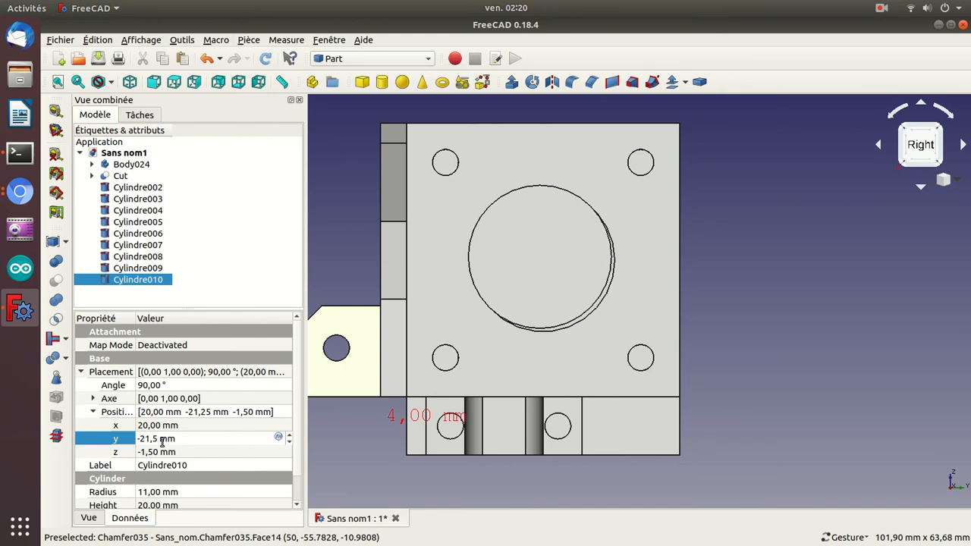
pyautogui.press('Delete')
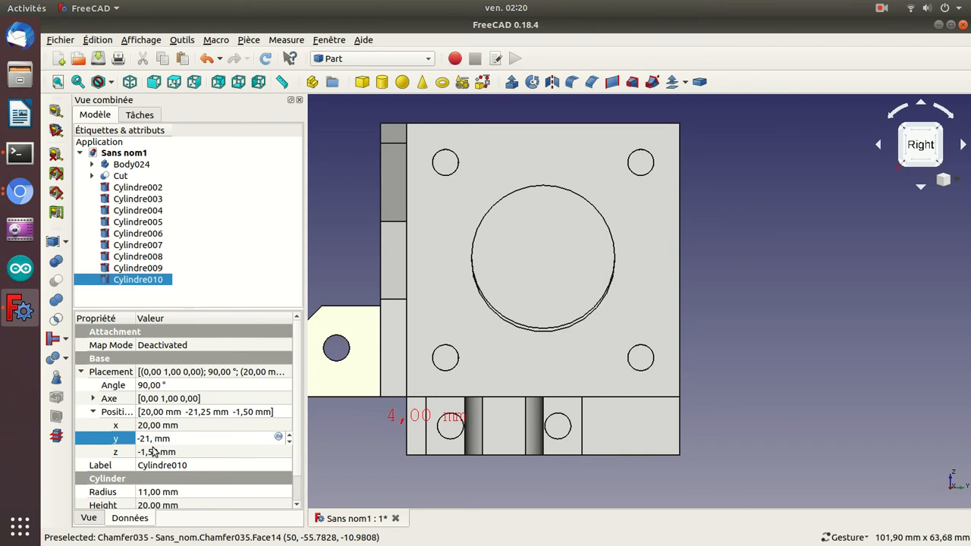
# Set the z position of the large central cylinder, Cylindre010, to -2 mm to align it with the round opening.
pyautogui.click(154, 452)
pyautogui.click(154, 452)
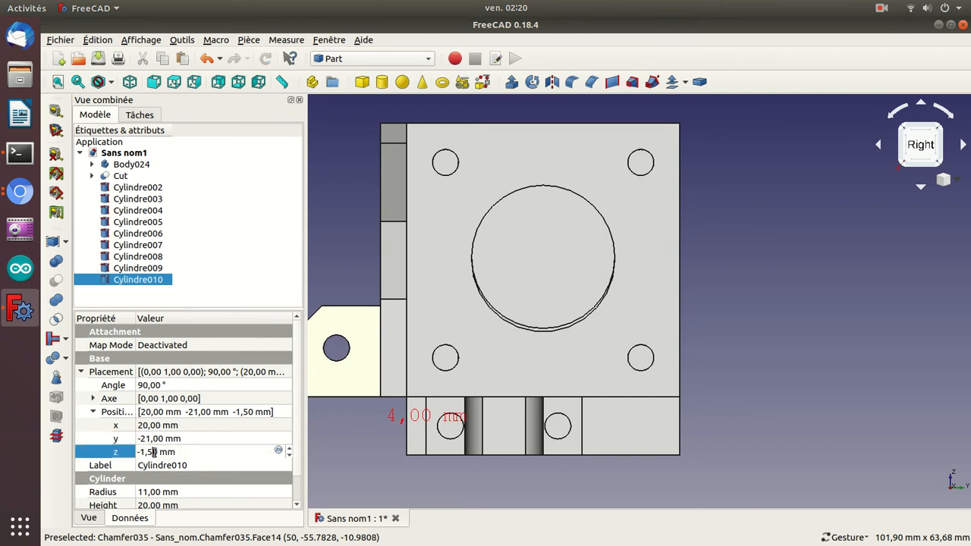
pyautogui.press('BackSpace')
pyautogui.scroll(-1, 154, 453)
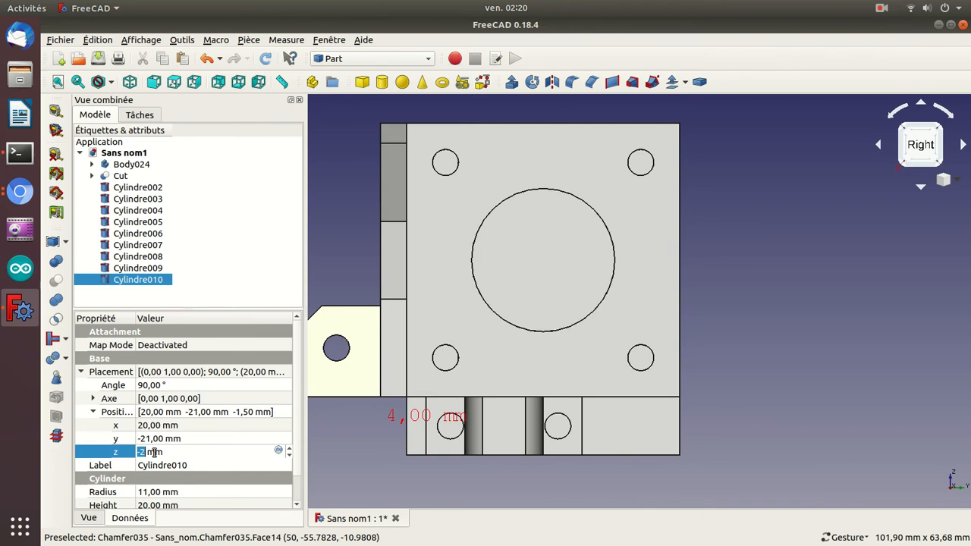
pyautogui.press('Return')
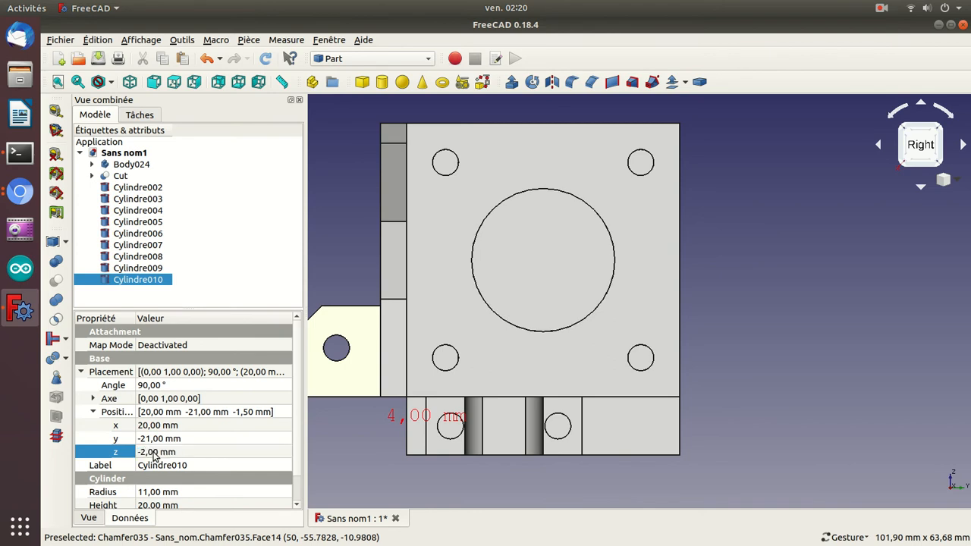
# Subtract the corner hole cylinder Cylindre002 and the large central cylinder Cylindre010 from the motor plate with successive Boolean cuts.
pyautogui.moveTo(861, 295); pyautogui.dragTo(830, 216)
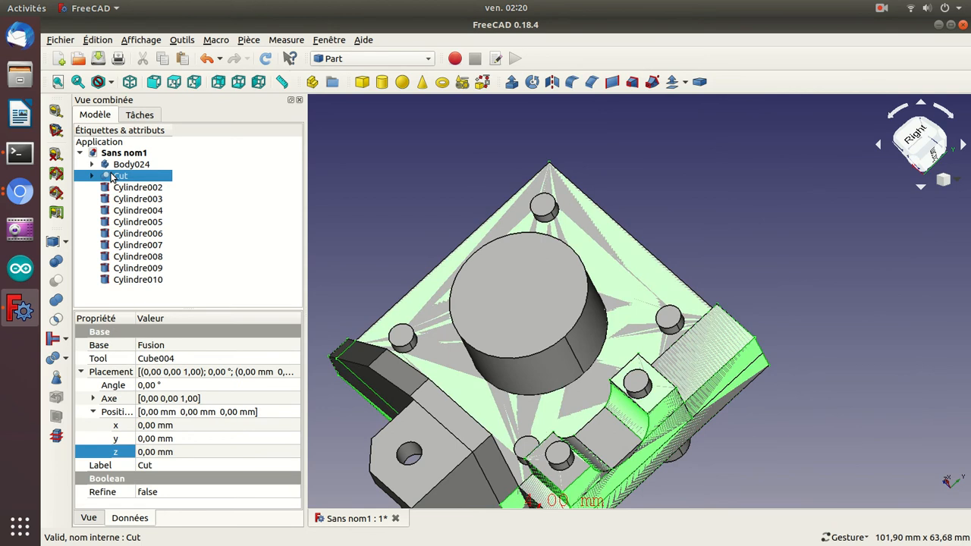
pyautogui.keyDown('ctrl'); pyautogui.click(126, 189); pyautogui.keyUp('ctrl')
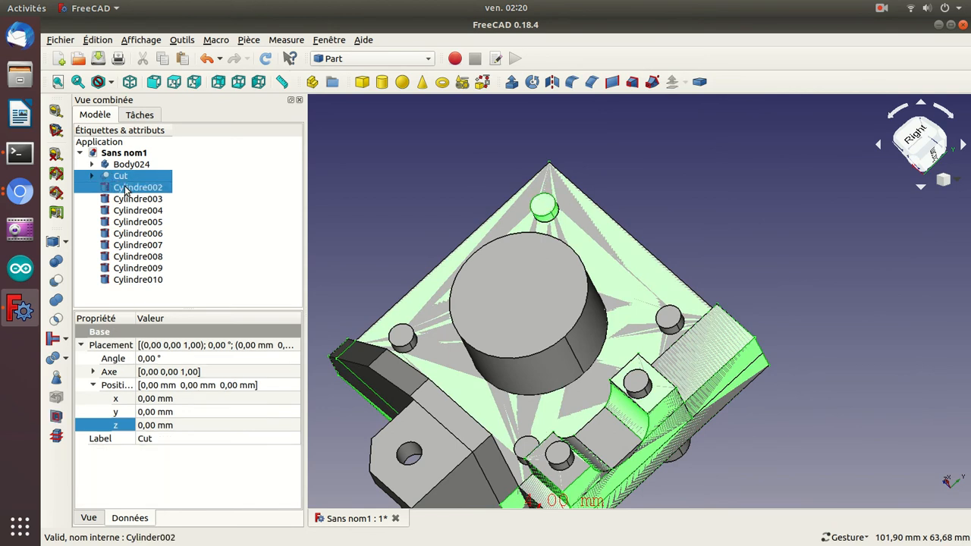
pyautogui.click(56, 280)
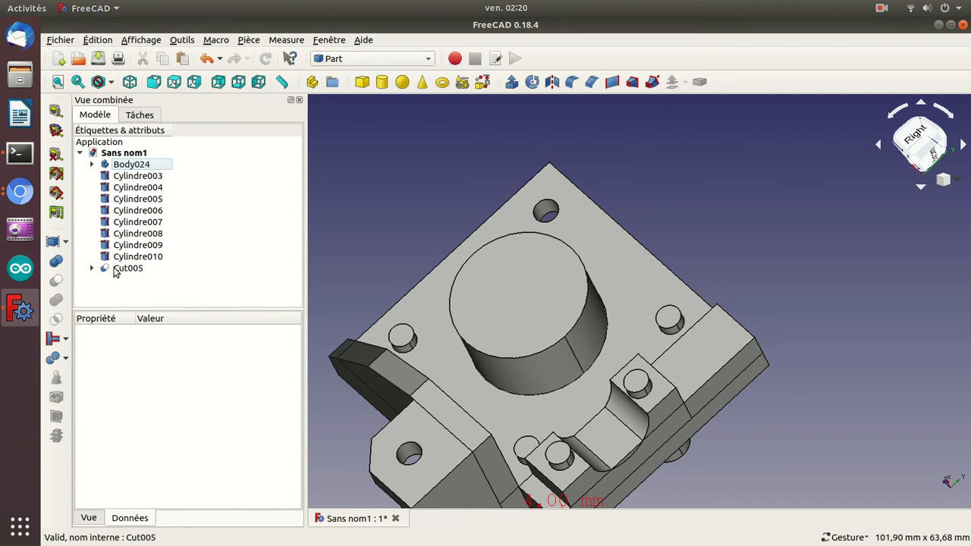
pyautogui.click(122, 269)
pyautogui.keyDown('ctrl'); pyautogui.click(118, 259); pyautogui.keyUp('ctrl')
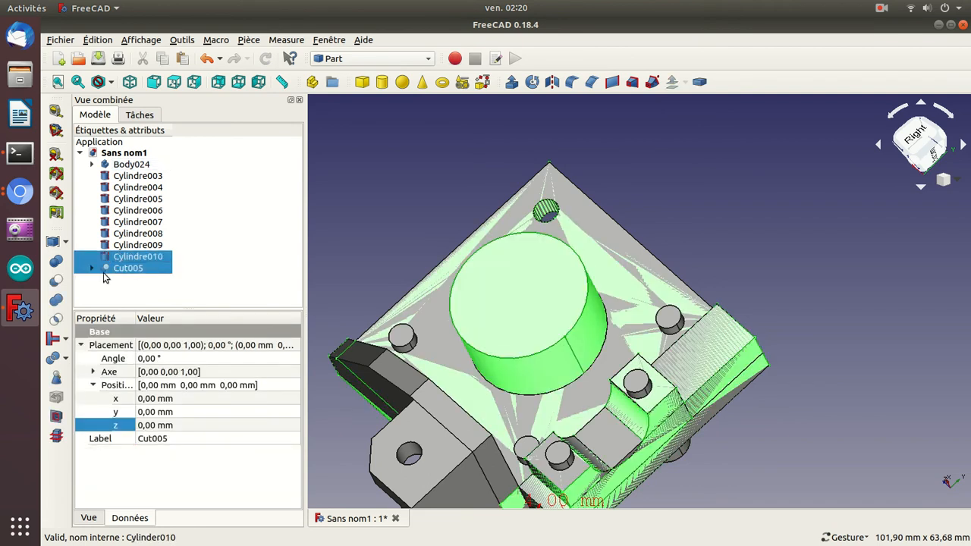
pyautogui.click(55, 280)
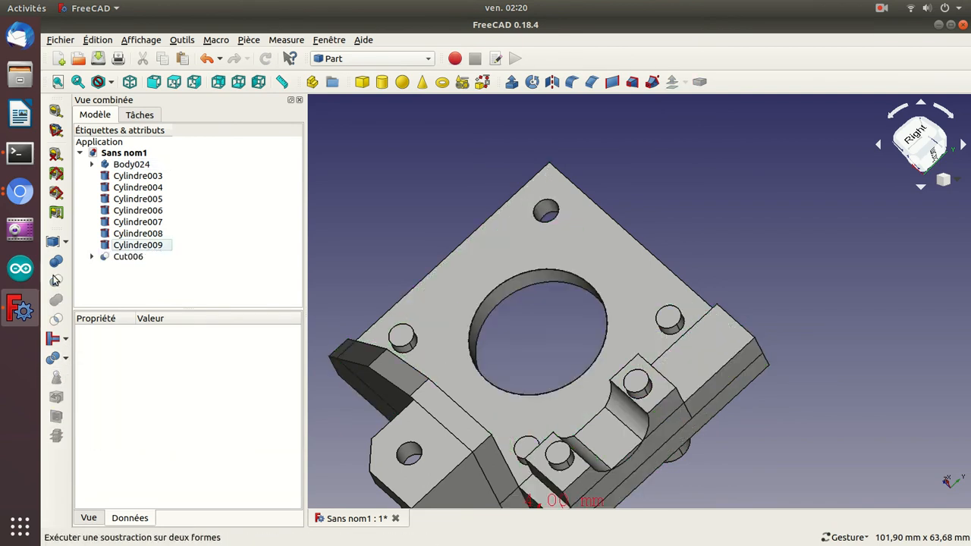
# Subtract the wider cylinders Cylindre009 and Cylindre008 from the motor plate with successive Boolean cuts to form recesses around two small cylinders.
pyautogui.click(139, 256)
pyautogui.keyDown('ctrl'); pyautogui.click(132, 245); pyautogui.keyUp('ctrl')
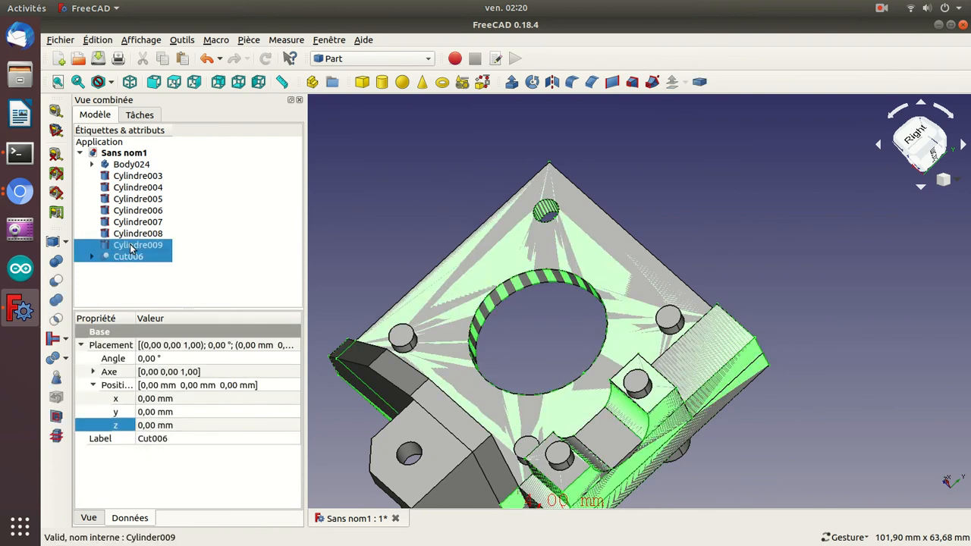
pyautogui.click(56, 280)
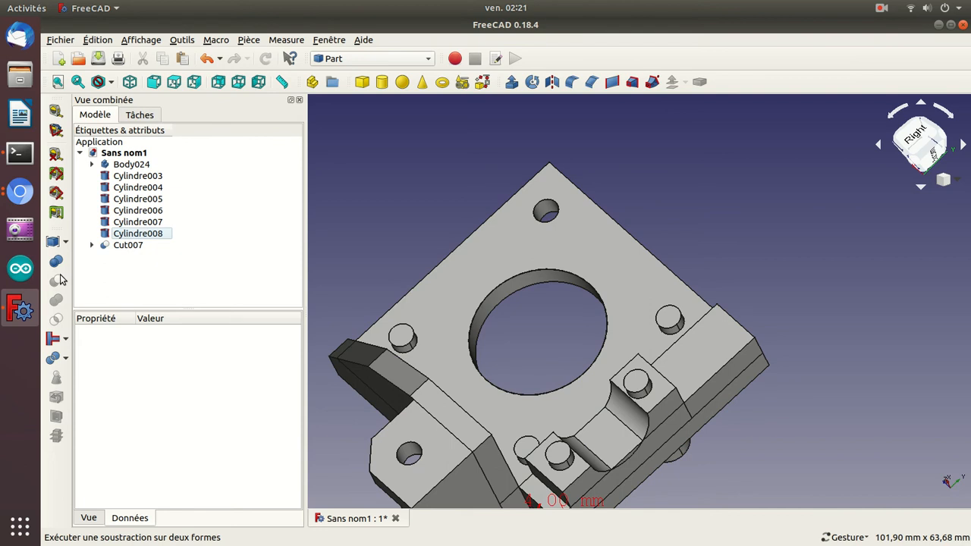
pyautogui.moveTo(357, 203); pyautogui.dragTo(432, 143)
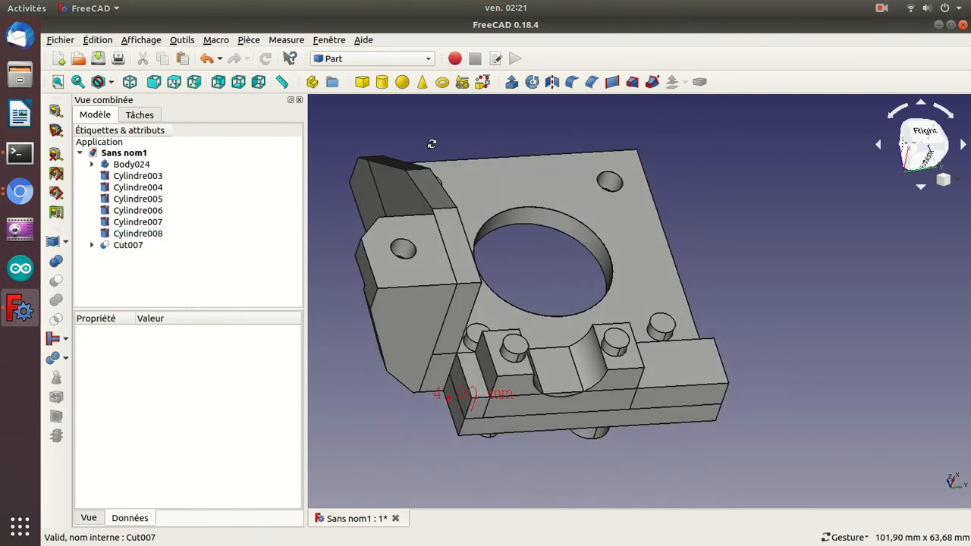
pyautogui.moveTo(414, 433); pyautogui.dragTo(552, 344)
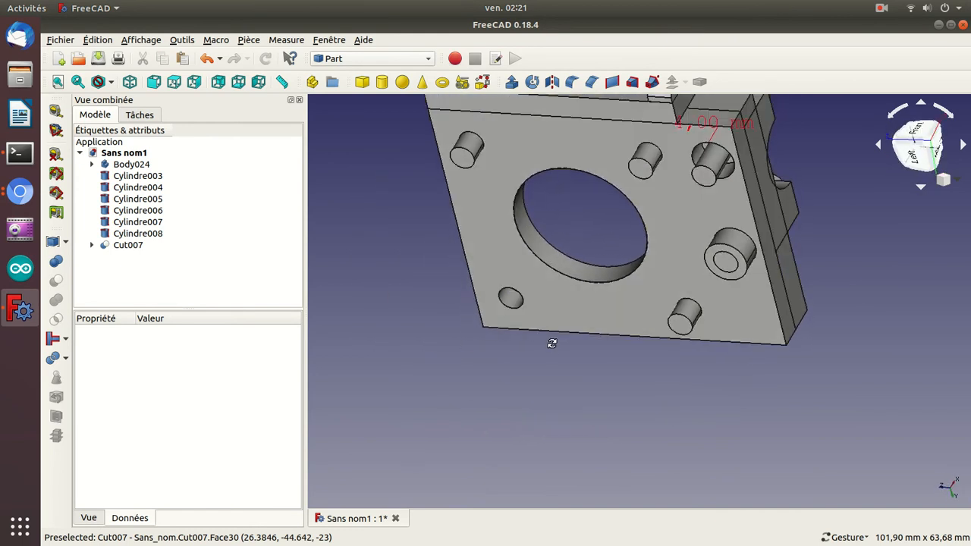
pyautogui.click(121, 246)
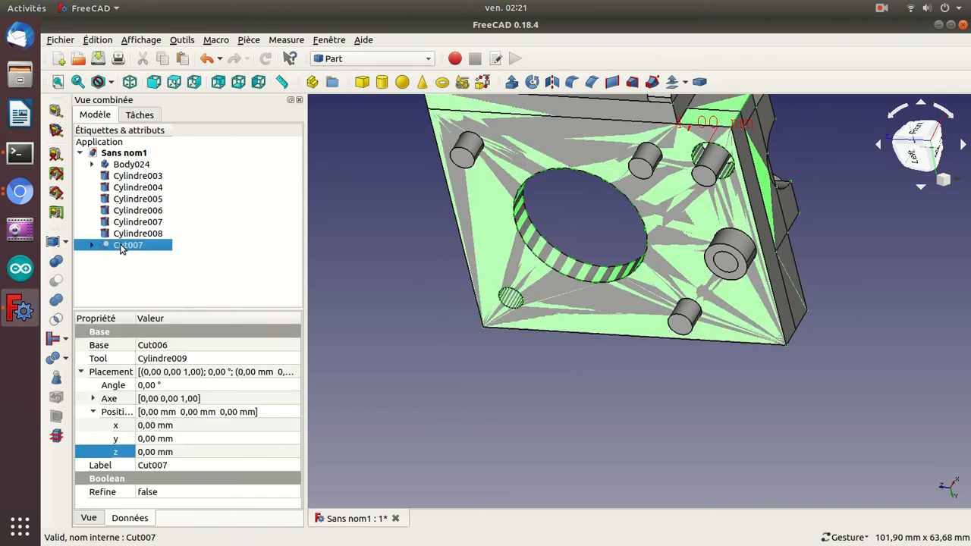
pyautogui.keyDown('ctrl'); pyautogui.click(128, 234); pyautogui.keyUp('ctrl')
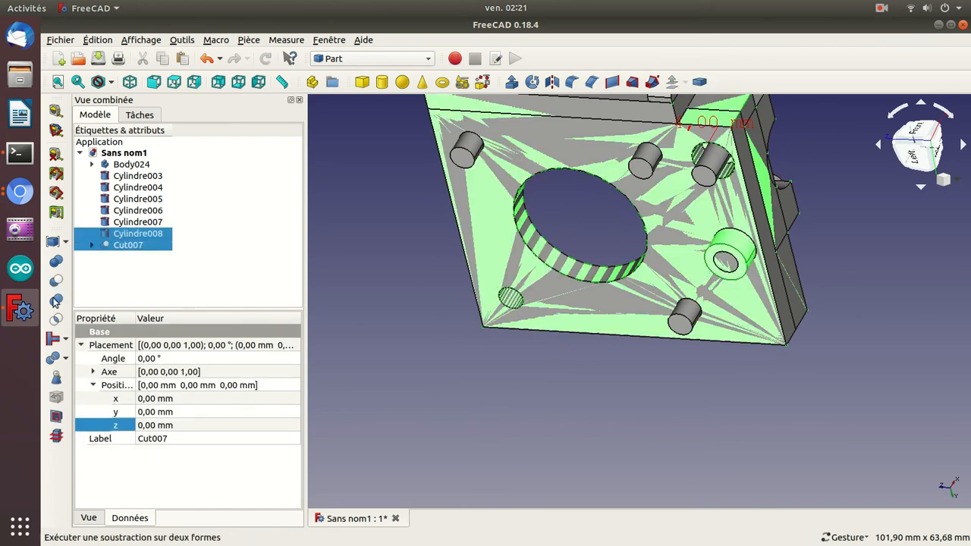
pyautogui.click(56, 283)
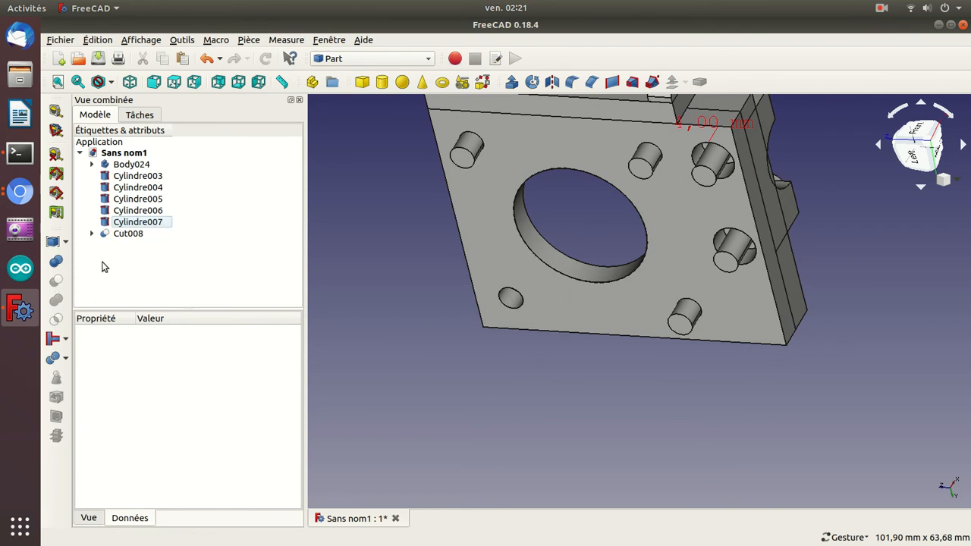
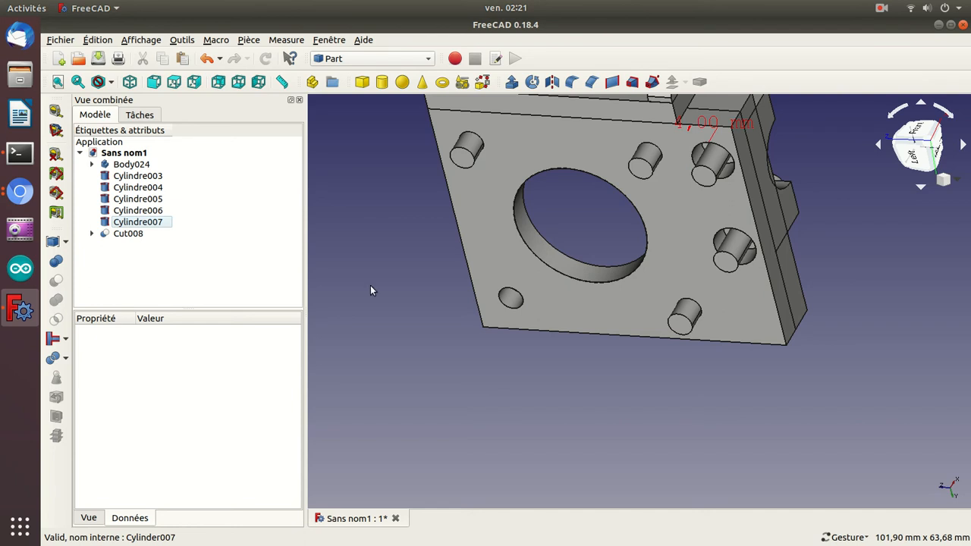
# Subtract the small cylinder Cylindre007 in one of the recesses from the motor plate Cut008 with a Boolean cut.
pyautogui.click(726, 262)
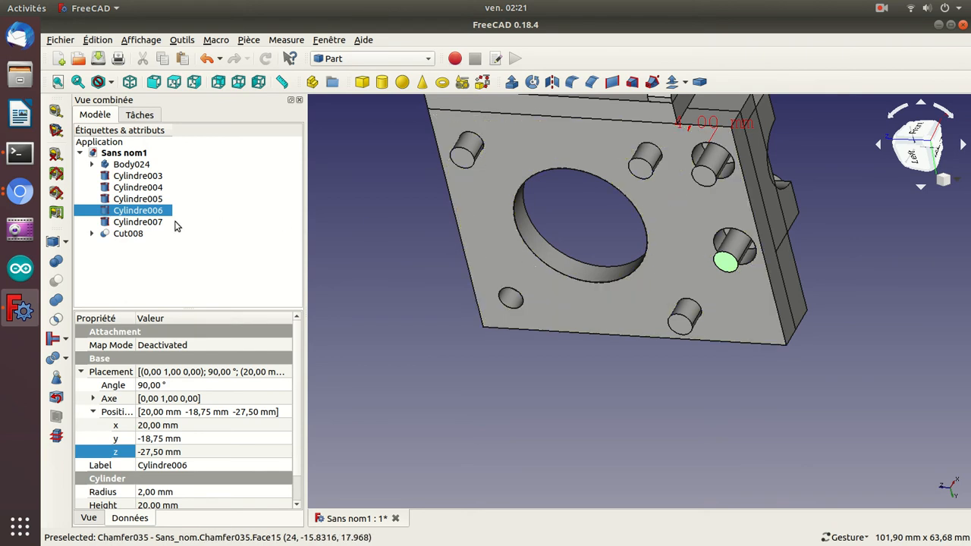
pyautogui.click(130, 223)
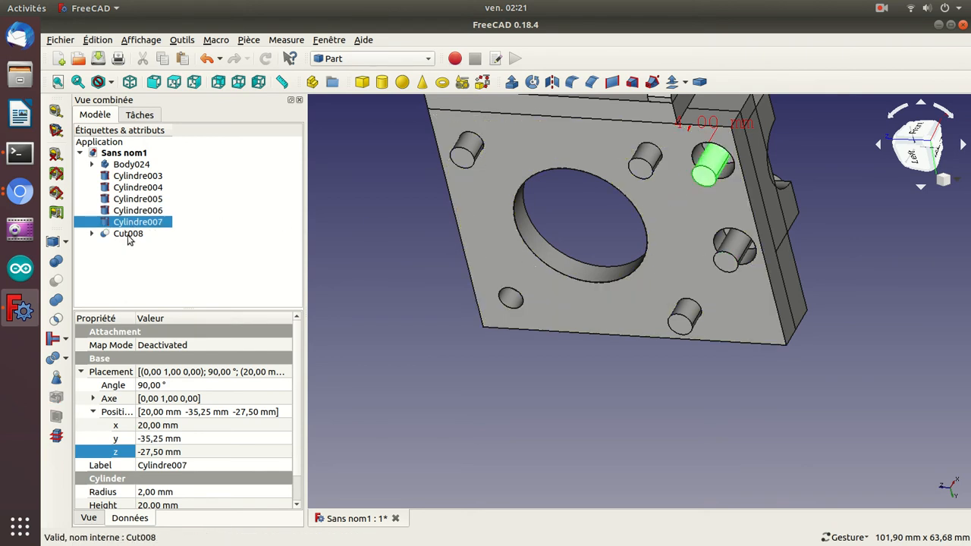
pyautogui.click(129, 236)
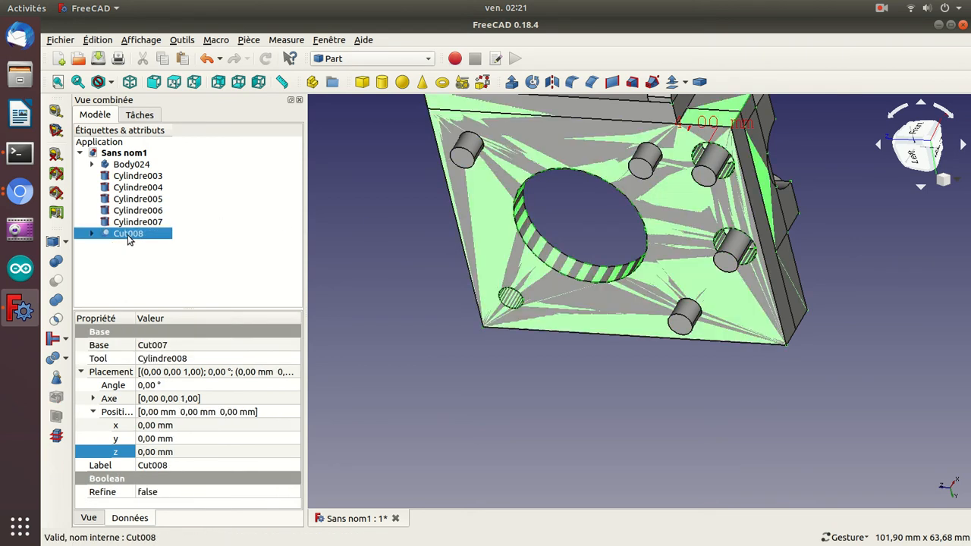
pyautogui.keyDown('ctrl'); pyautogui.click(129, 223); pyautogui.keyUp('ctrl')
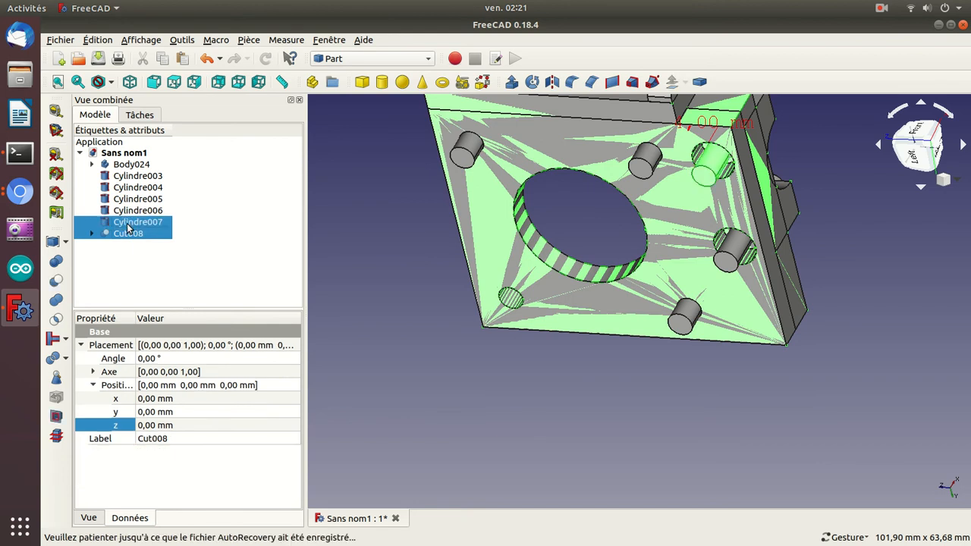
pyautogui.click(53, 283)
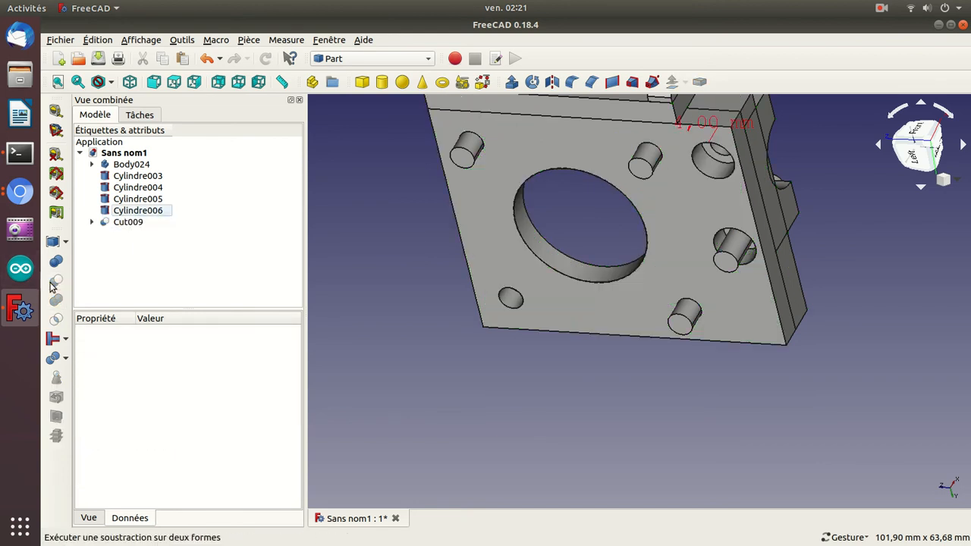
pyautogui.click(142, 222)
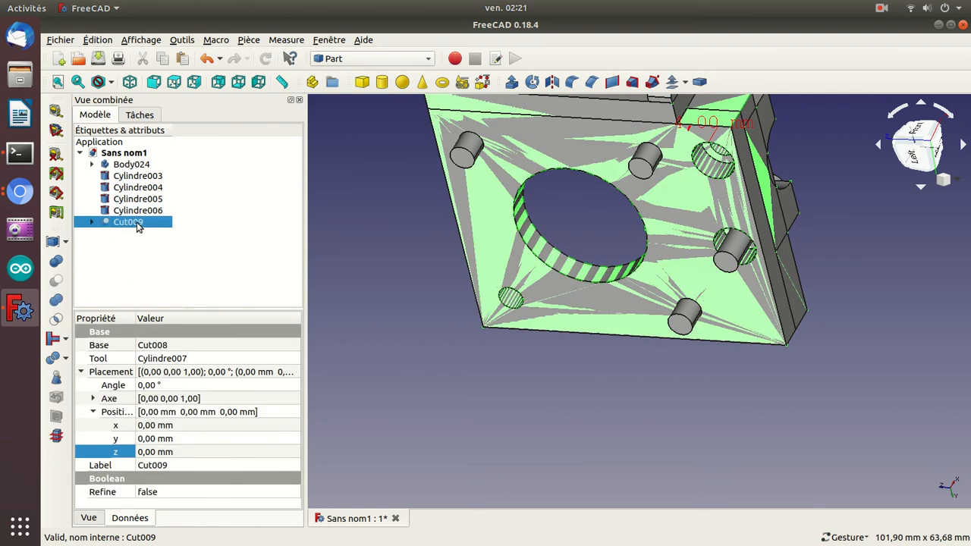
pyautogui.keyDown('ctrl'); pyautogui.click(143, 210); pyautogui.keyUp('ctrl')
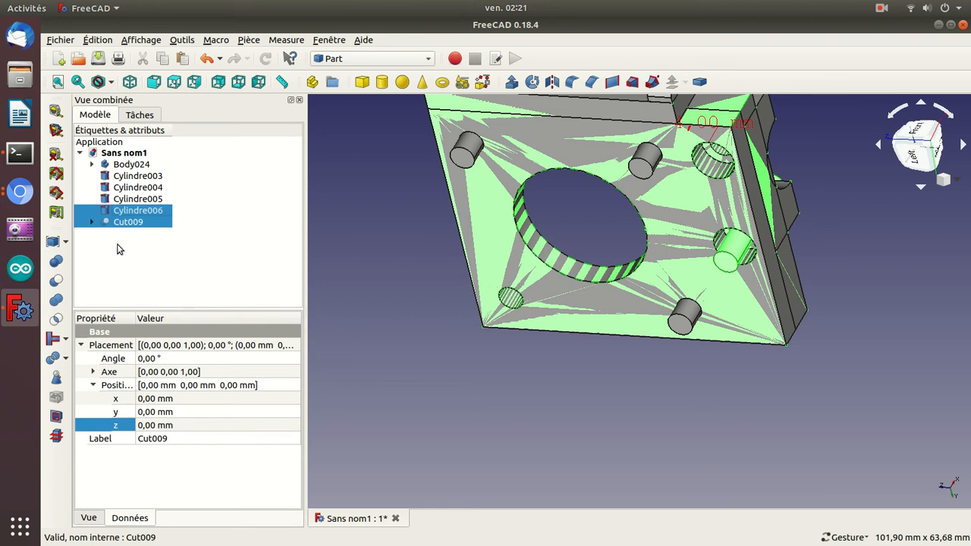
pyautogui.click(371, 229)
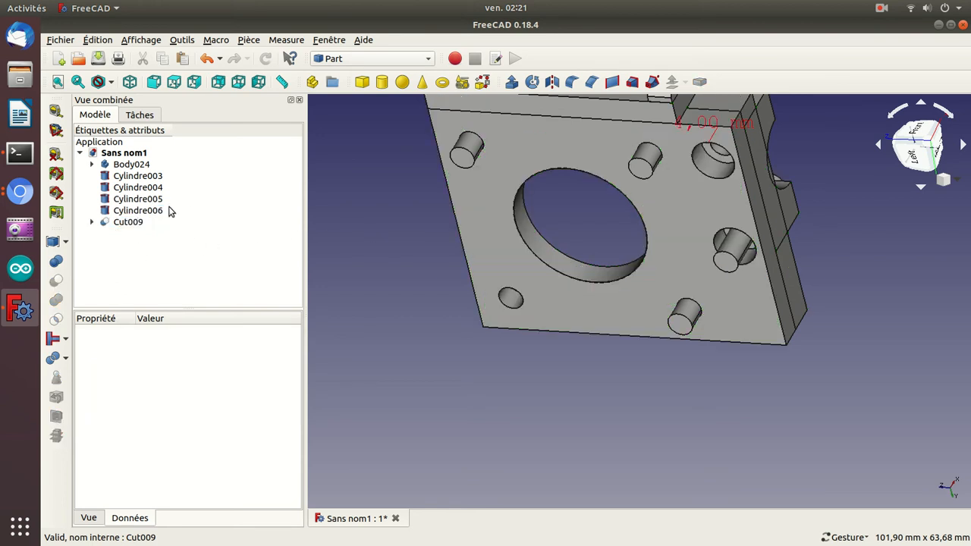
# Try a single Boolean intersection of the motor plate Cut009 with the cylinders Cylindre006, Cylindre005, Cylindre004 and Cylindre003.
pyautogui.click(122, 222)
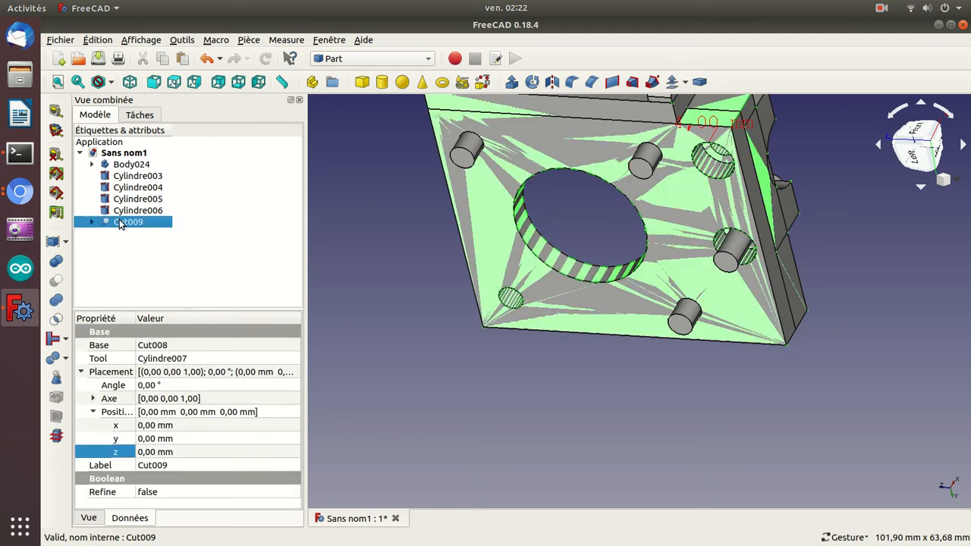
pyautogui.keyDown('ctrl'); pyautogui.click(124, 212); pyautogui.keyUp('ctrl')
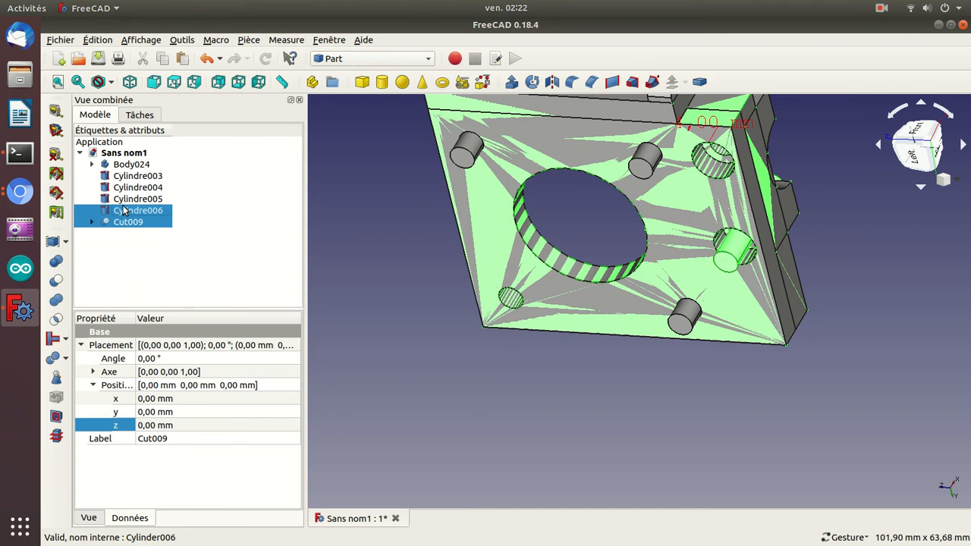
pyautogui.keyDown('ctrl'); pyautogui.click(126, 199); pyautogui.keyUp('ctrl')
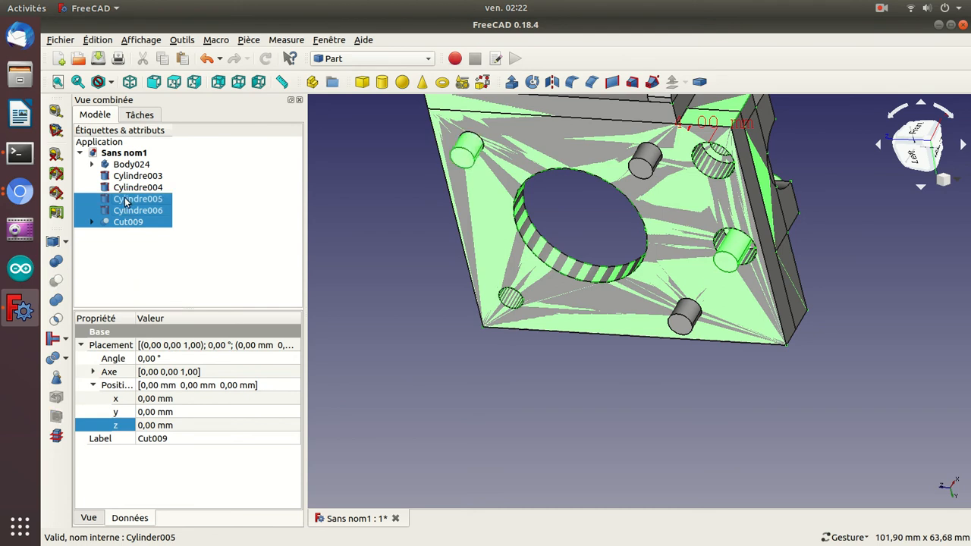
pyautogui.keyDown('ctrl'); pyautogui.click(126, 189); pyautogui.keyUp('ctrl')
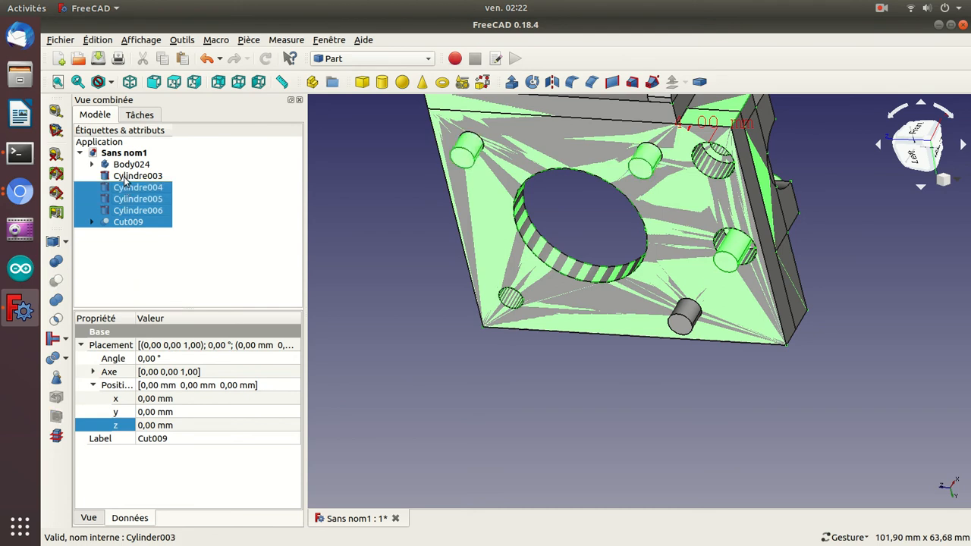
pyautogui.keyDown('ctrl'); pyautogui.click(125, 177); pyautogui.keyUp('ctrl')
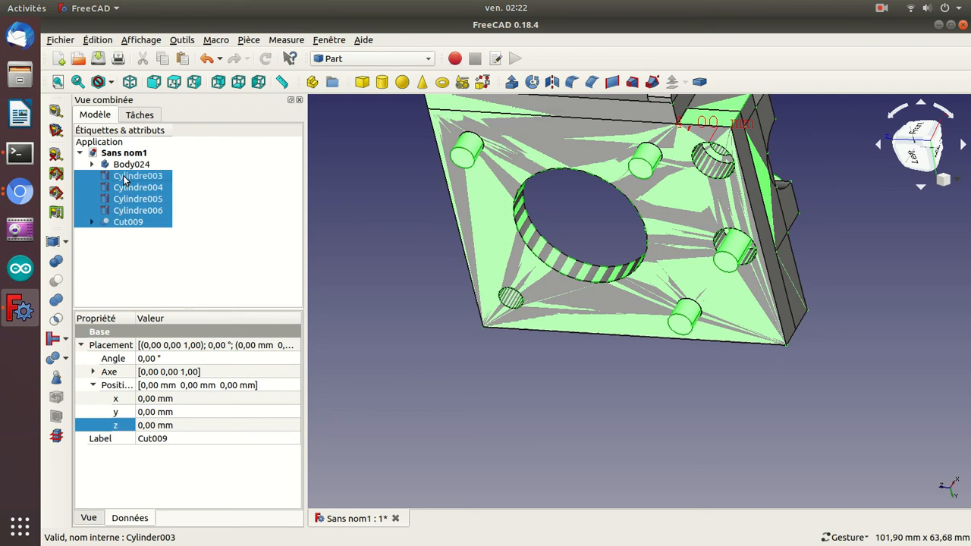
pyautogui.click(57, 321)
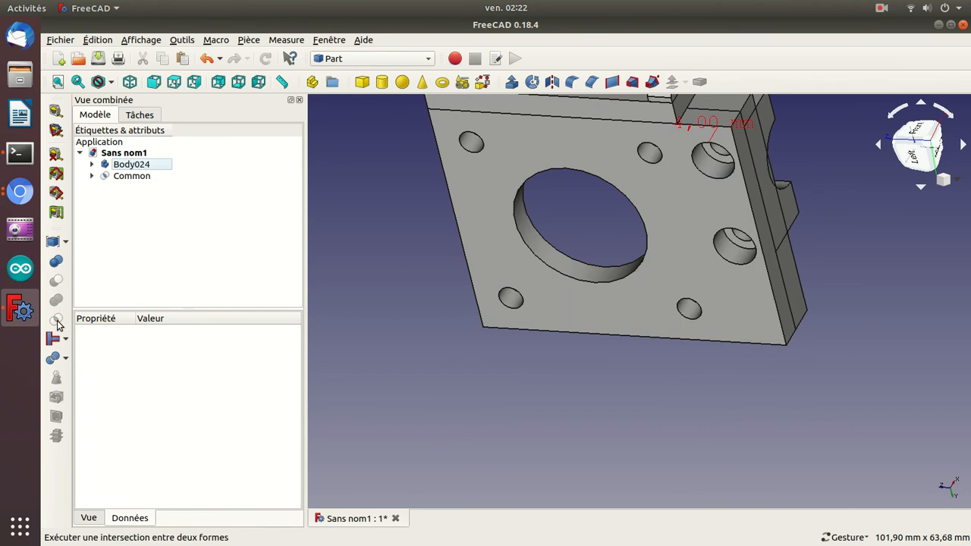
# Check the intersection result from the other side of the plate and undo the intersection.
pyautogui.moveTo(390, 176); pyautogui.dragTo(543, 336)
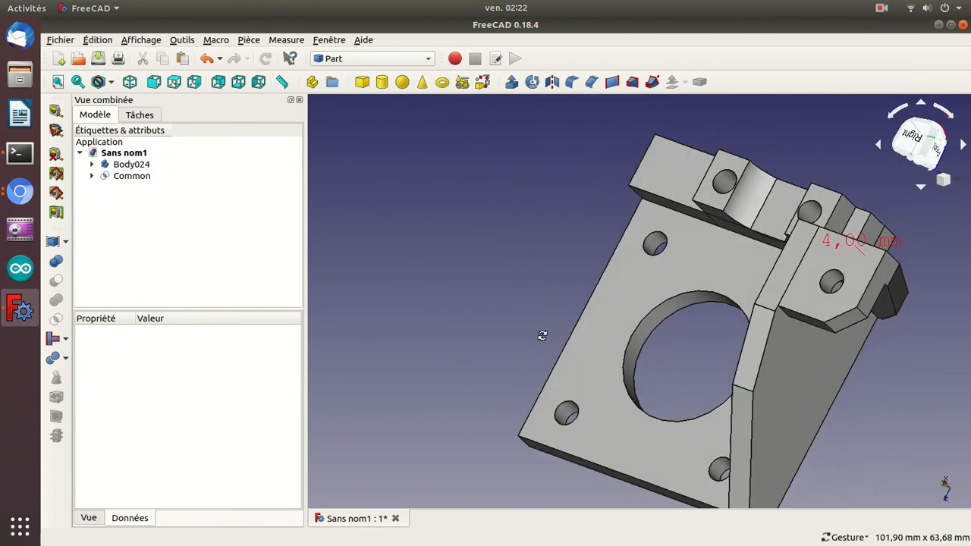
pyautogui.click(144, 164)
pyautogui.press('space')
pyautogui.press('space')
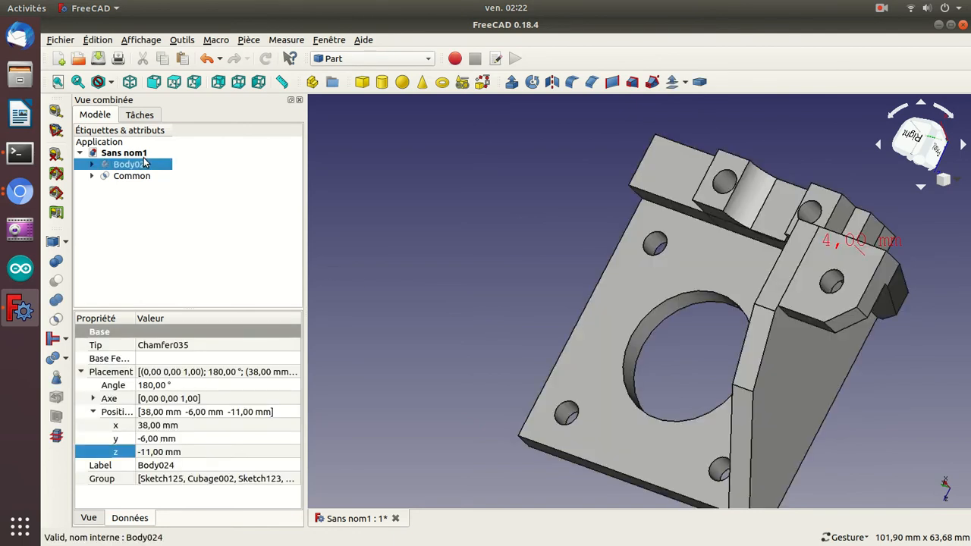
pyautogui.click(122, 178)
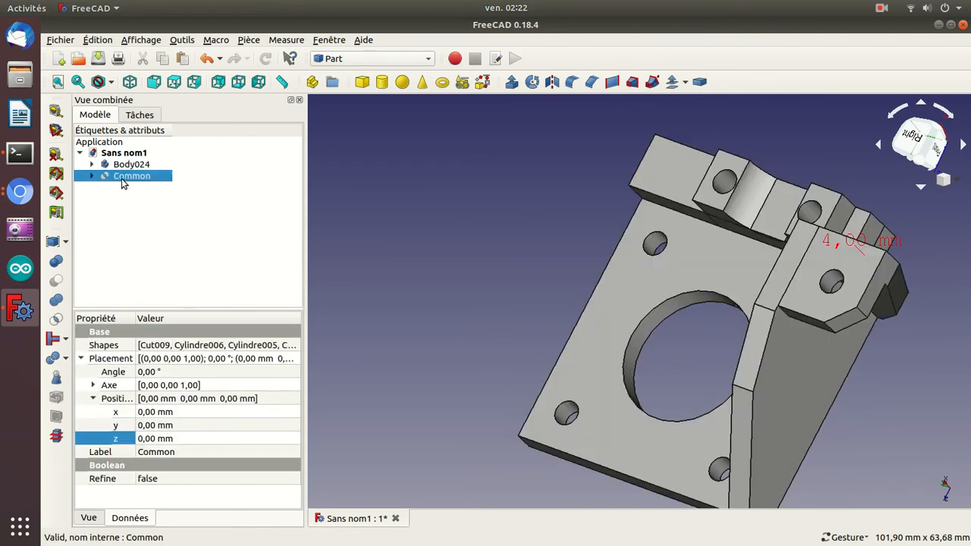
pyautogui.hotkey('ctrl', 'z')
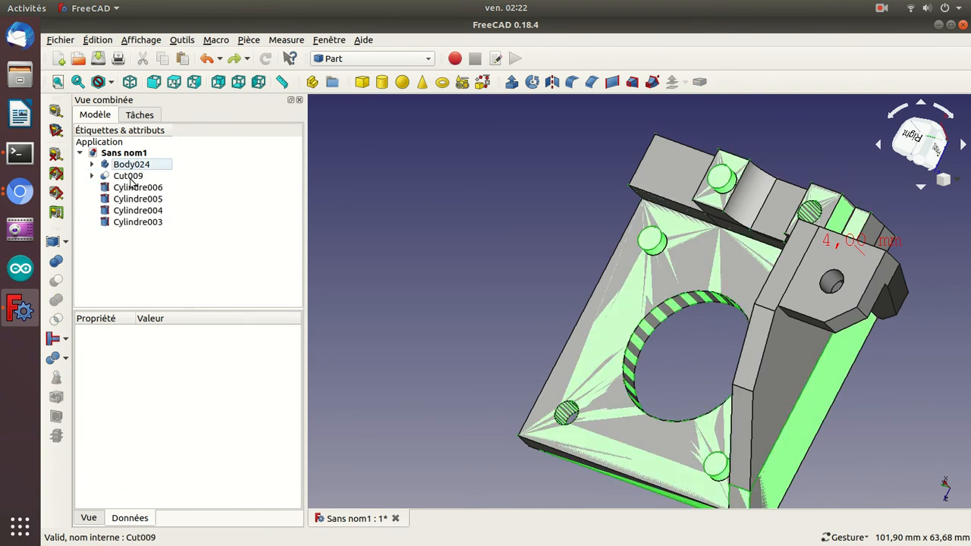
# Subtract Cylindre006 and Cylindre003 from the motor plate Cut009 with successive Boolean cuts.
pyautogui.click(129, 177)
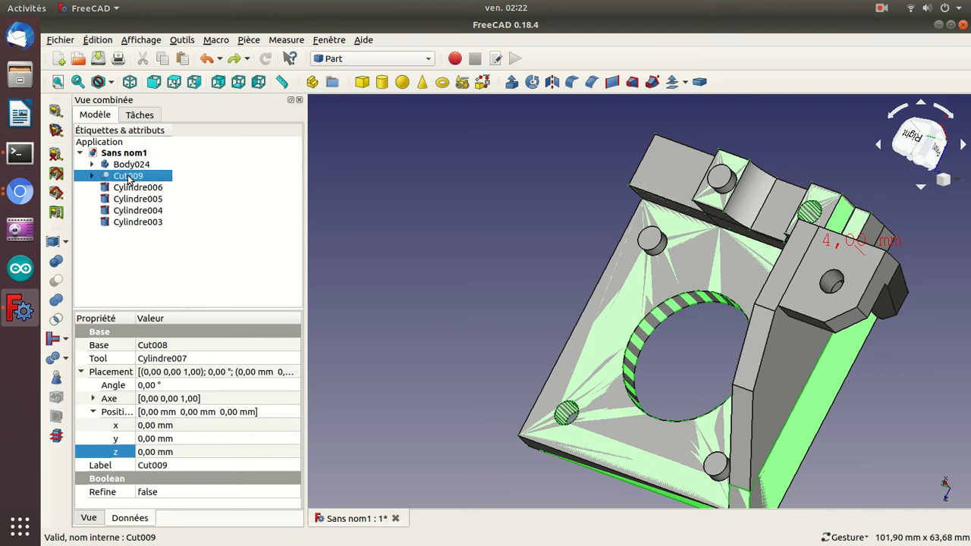
pyautogui.keyDown('ctrl'); pyautogui.click(132, 188); pyautogui.keyUp('ctrl')
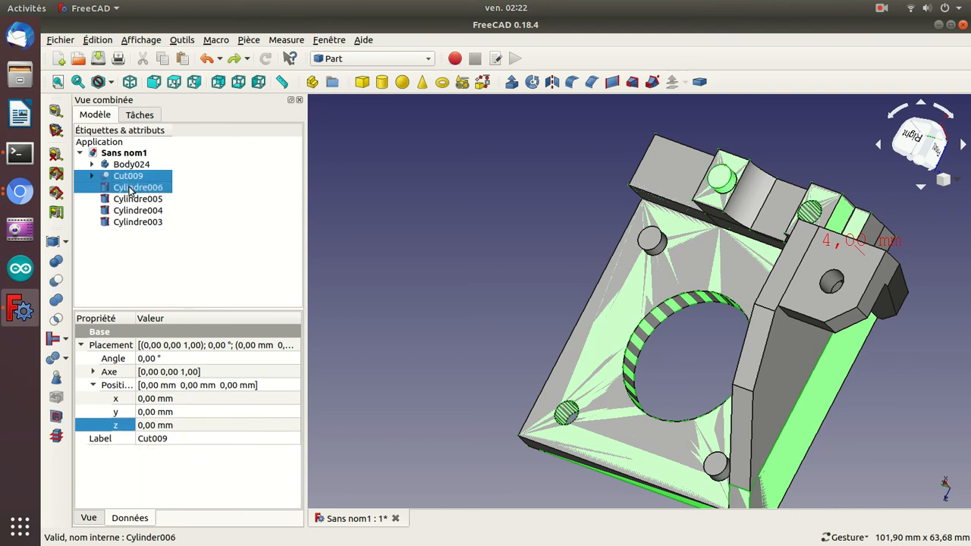
pyautogui.click(63, 283)
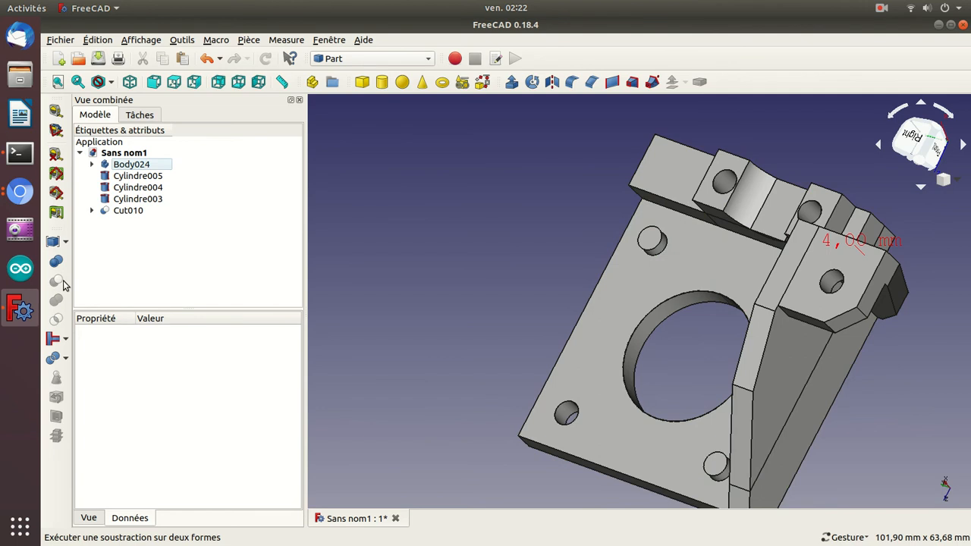
pyautogui.click(126, 212)
pyautogui.keyDown('ctrl'); pyautogui.click(127, 200); pyautogui.keyUp('ctrl')
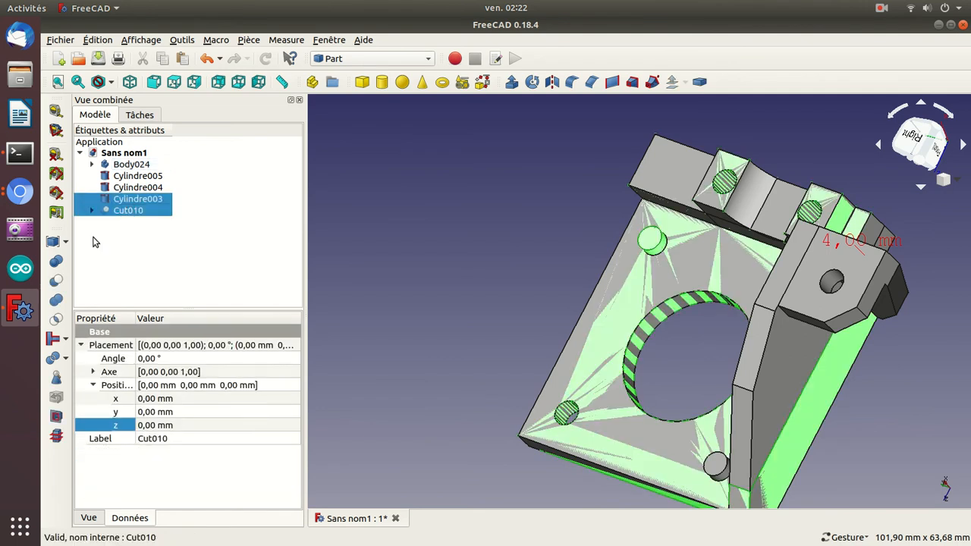
pyautogui.click(56, 281)
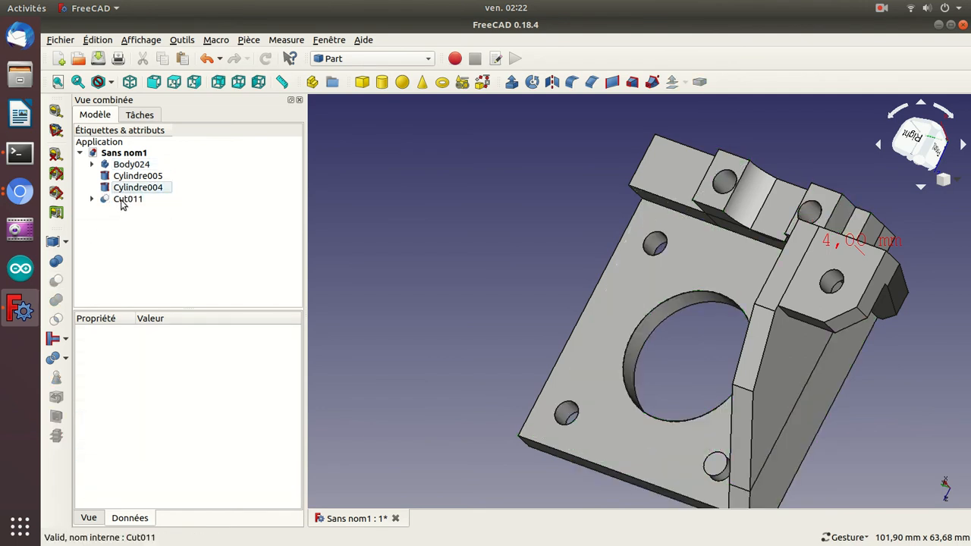
# Subtract the last two hole cylinders, Cylindre004 and Cylindre005, from the motor plate with successive Boolean cuts.
pyautogui.click(123, 200)
pyautogui.keyDown('ctrl'); pyautogui.click(126, 189); pyautogui.keyUp('ctrl')
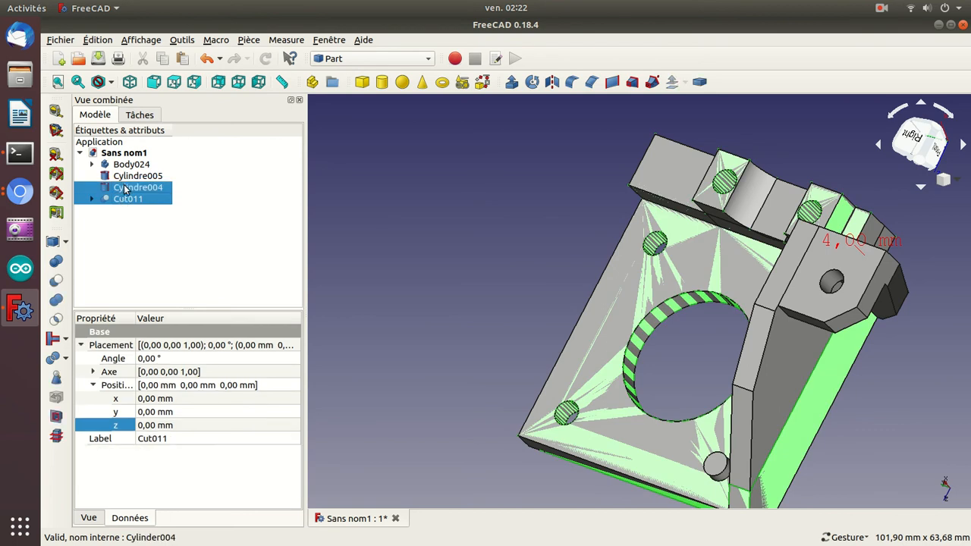
pyautogui.click(56, 281)
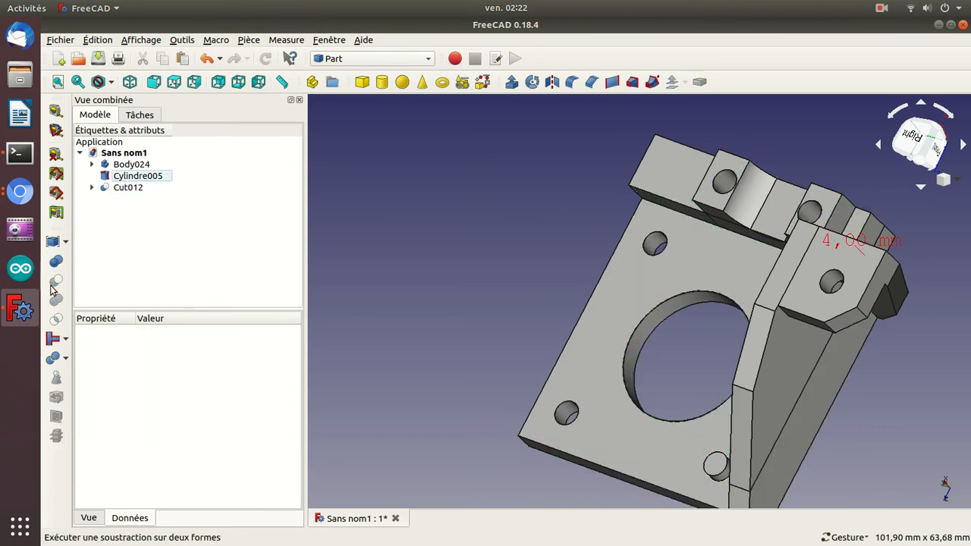
pyautogui.click(120, 188)
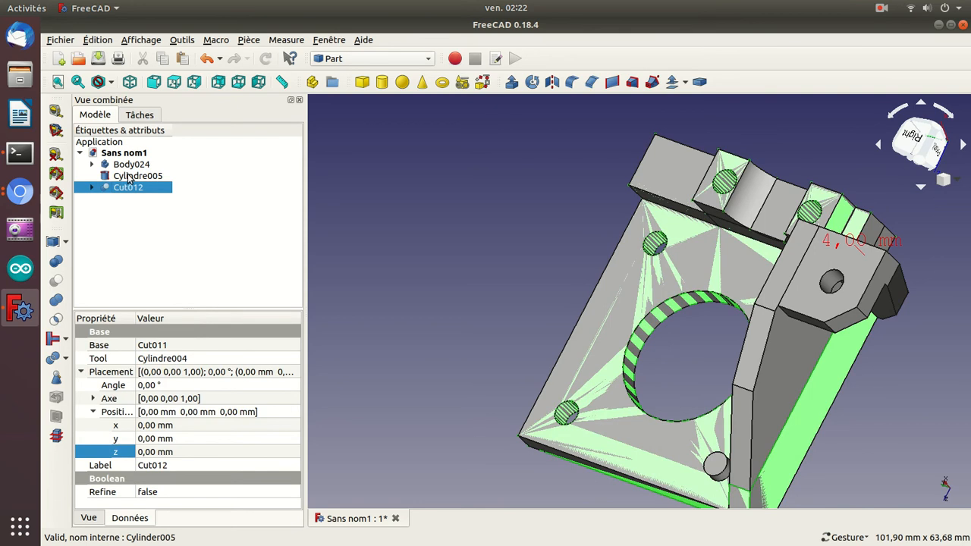
pyautogui.keyDown('ctrl'); pyautogui.click(129, 178); pyautogui.keyUp('ctrl')
pyautogui.click(56, 280)
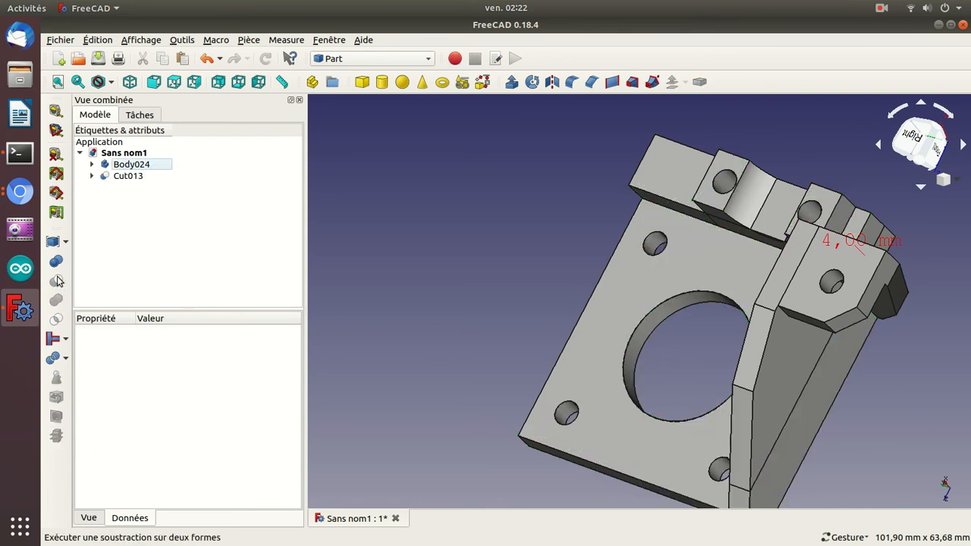
# Inspect the drilled motor plate from several angles and in front view, with the adjoining bracket Body024 hidden and shown.
pyautogui.moveTo(447, 238); pyautogui.dragTo(561, 301)
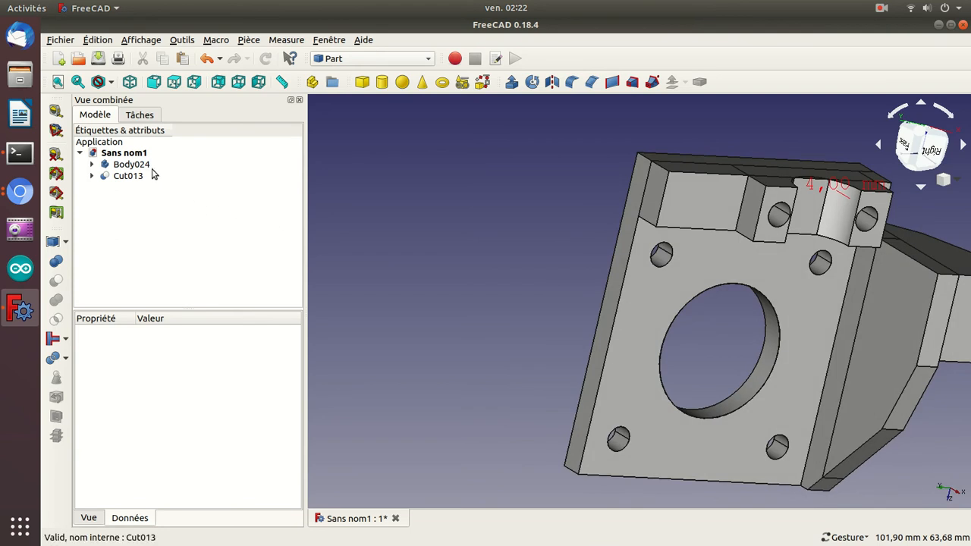
pyautogui.click(139, 164)
pyautogui.press('space')
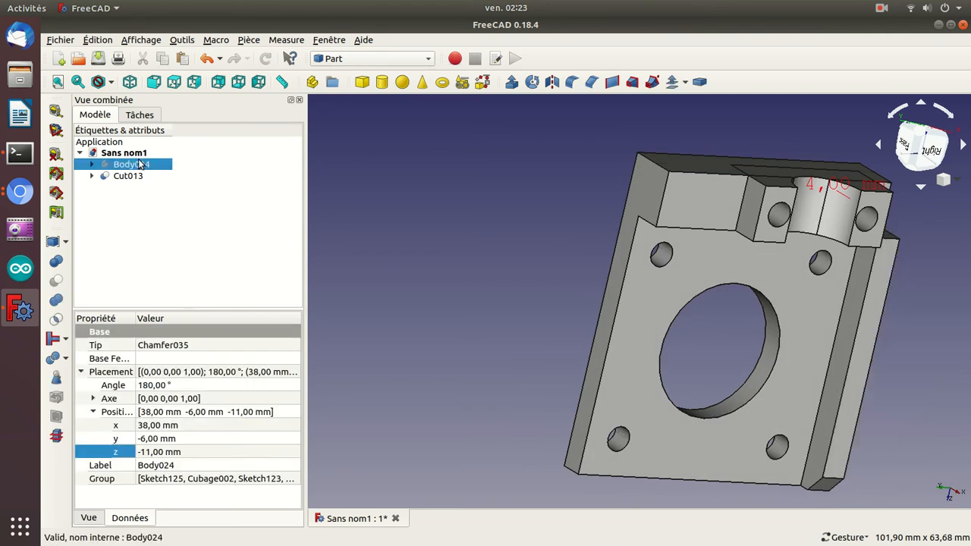
pyautogui.press('space')
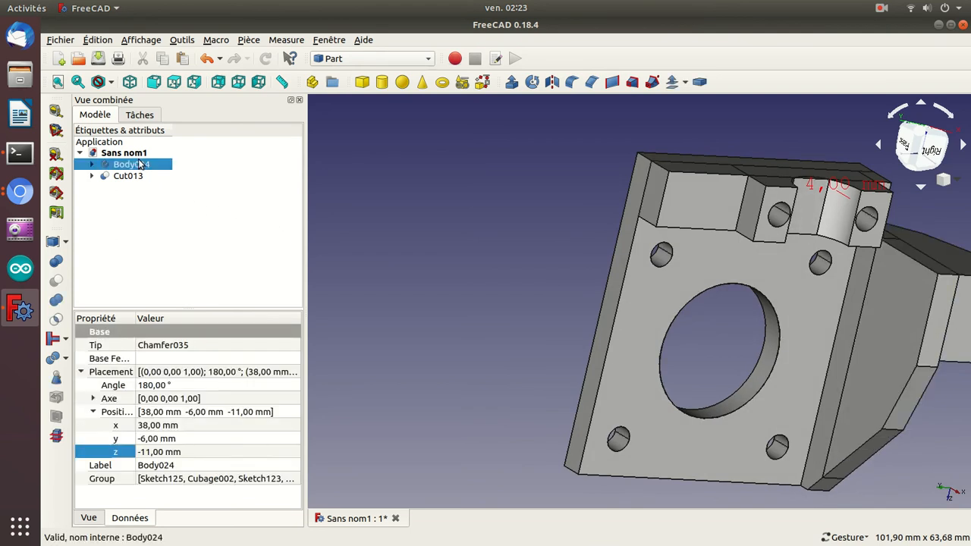
pyautogui.press('space')
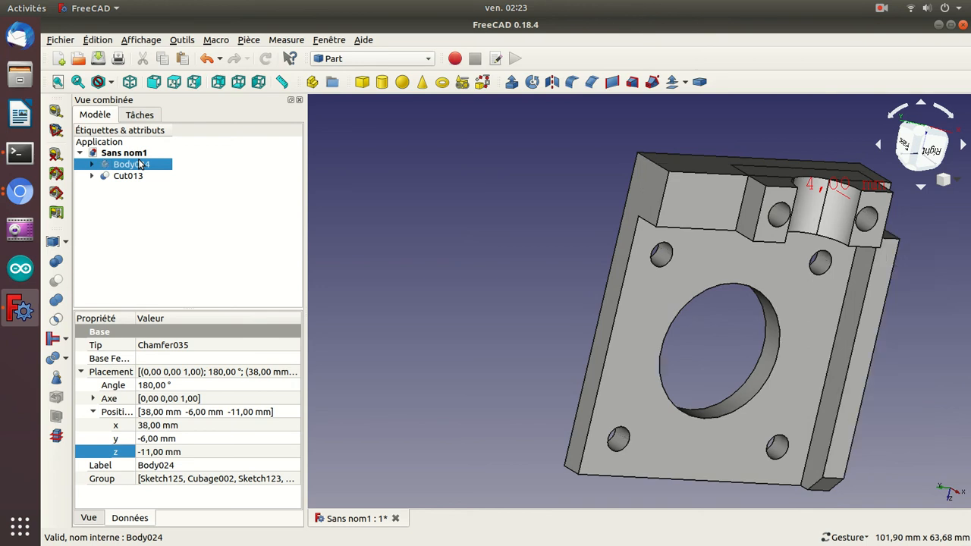
pyautogui.moveTo(494, 191); pyautogui.dragTo(429, 504)
pyautogui.moveTo(811, 333); pyautogui.dragTo(741, 289)
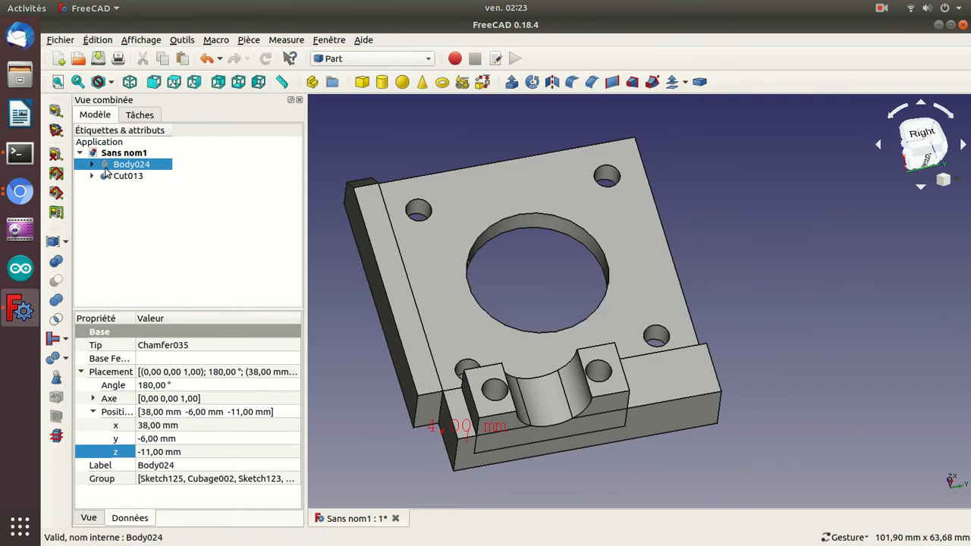
pyautogui.press('space')
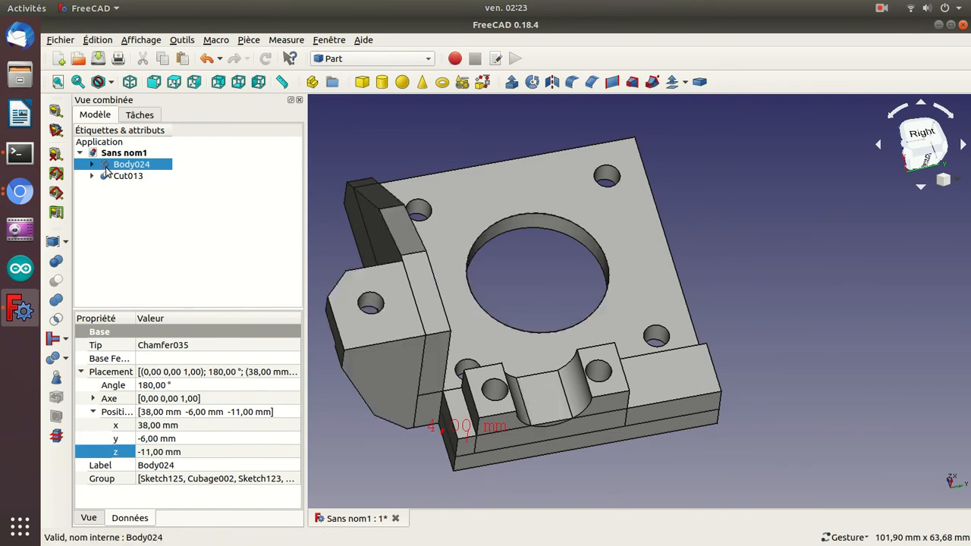
pyautogui.moveTo(810, 453); pyautogui.dragTo(747, 386)
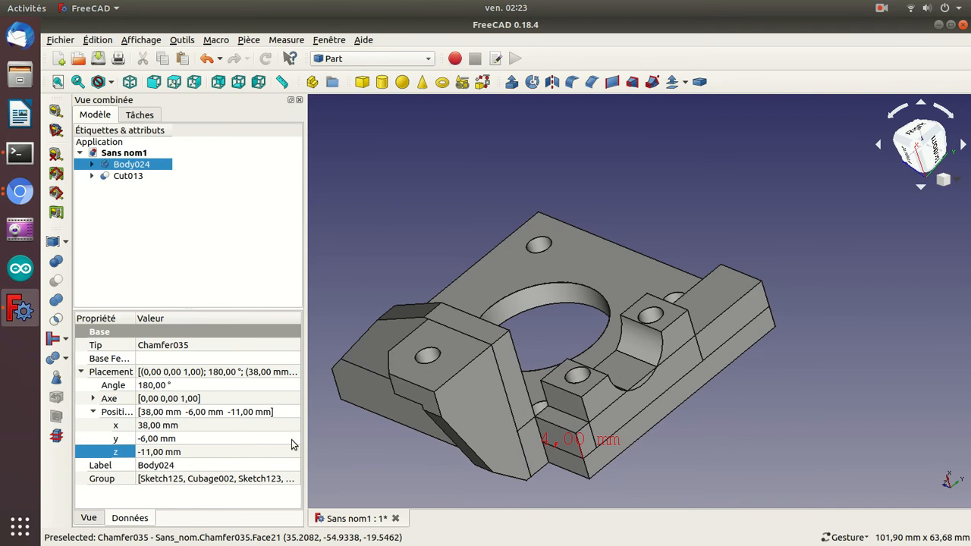
pyautogui.press('1')
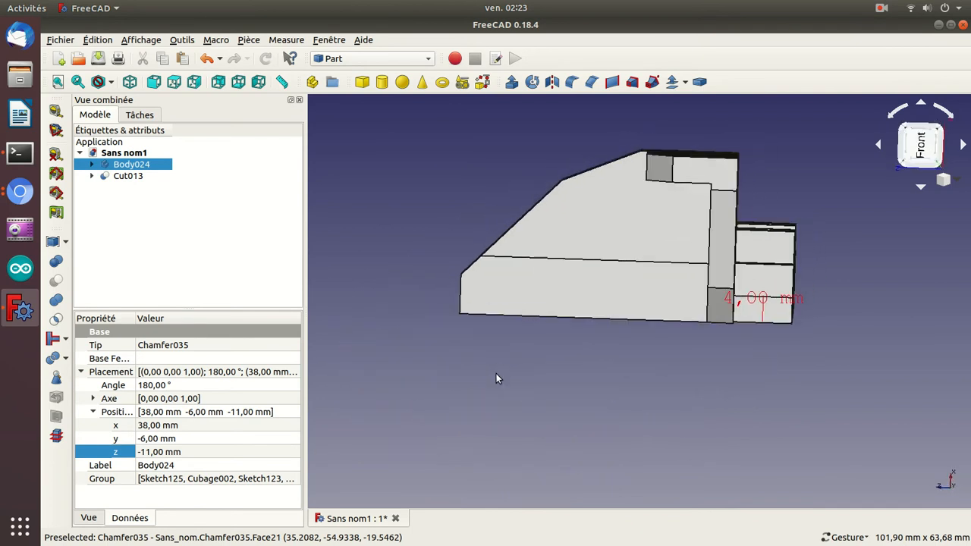
# Examine the underside of the model where bracket Body024 meets the motor plate.
pyautogui.moveTo(630, 379); pyautogui.dragTo(425, 334)
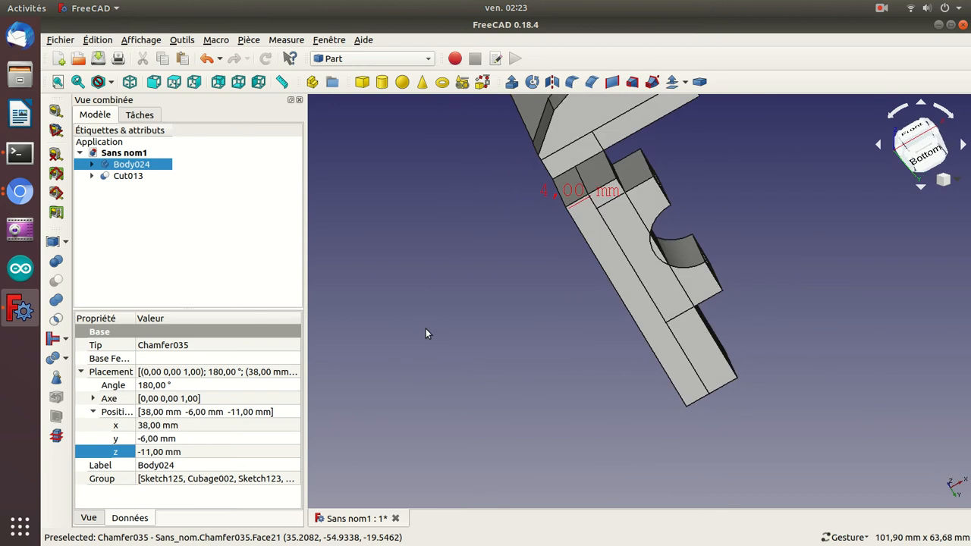
pyautogui.press('Down')
pyautogui.press('Down')
pyautogui.press('Down')
pyautogui.press('Down')
pyautogui.moveTo(425, 334); pyautogui.dragTo(393, 282)
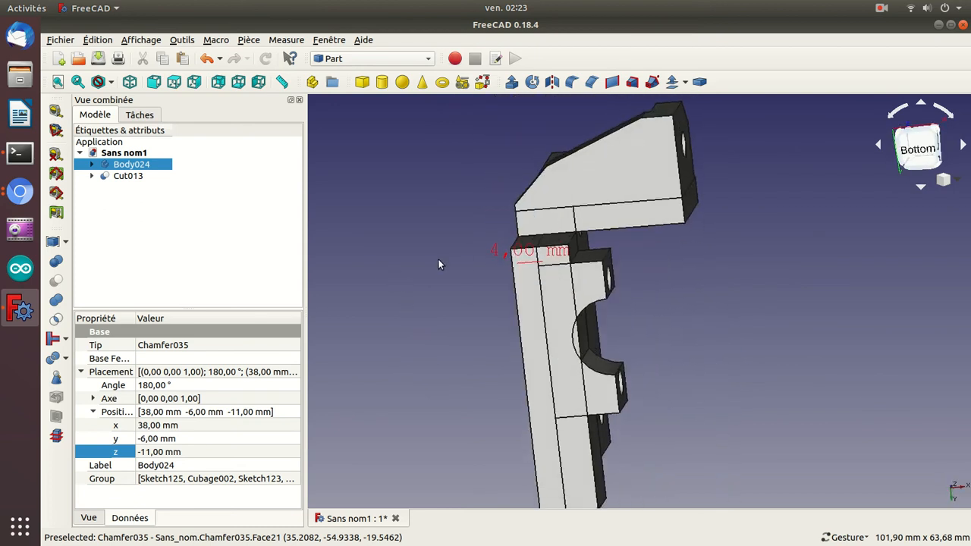
pyautogui.press('Down')
pyautogui.press('Down')
pyautogui.press('Down')
pyautogui.press('Right')
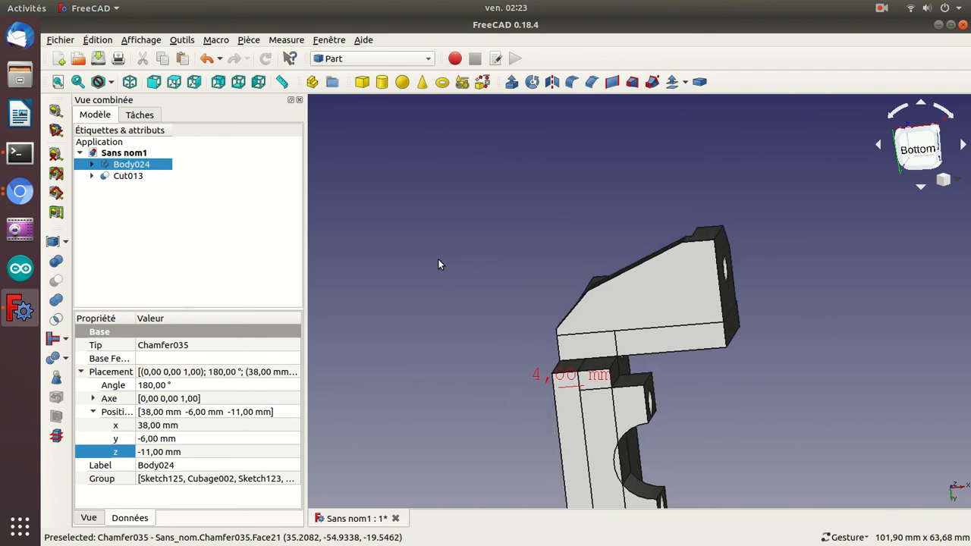
pyautogui.hotkey('ctrl', '+')
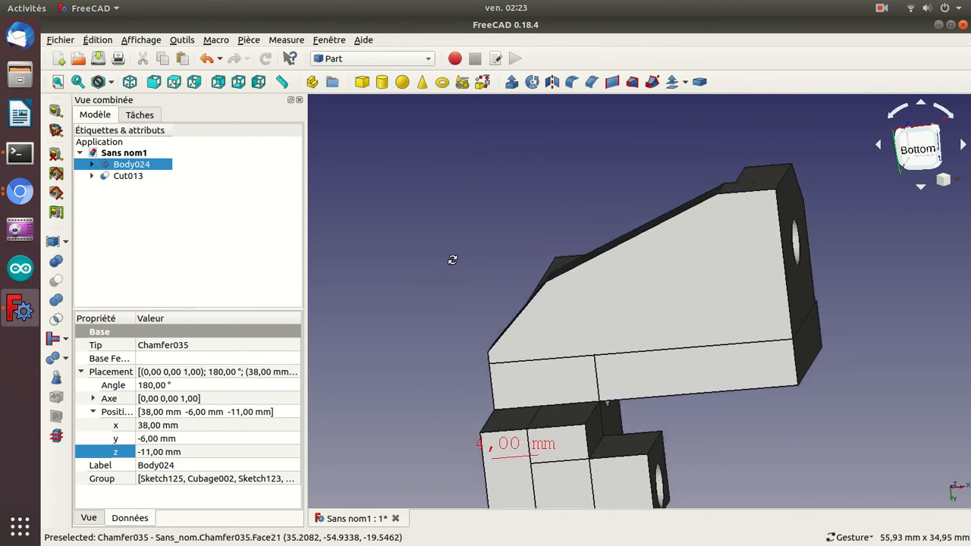
# Examine the sloped walls, chamfered corners and holes of bracket Body024 from the front, above and below.
pyautogui.moveTo(439, 260); pyautogui.dragTo(487, 271)
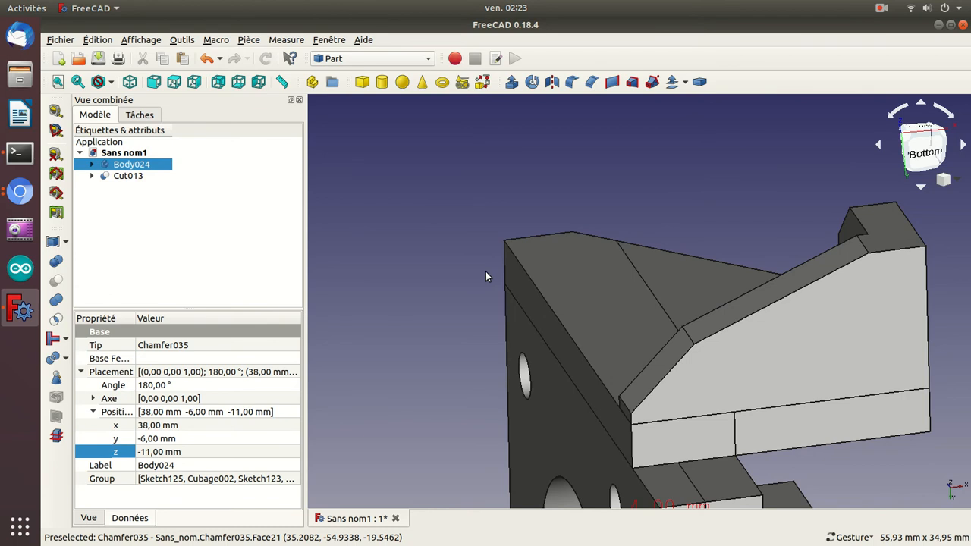
pyautogui.moveTo(614, 169); pyautogui.dragTo(605, 268)
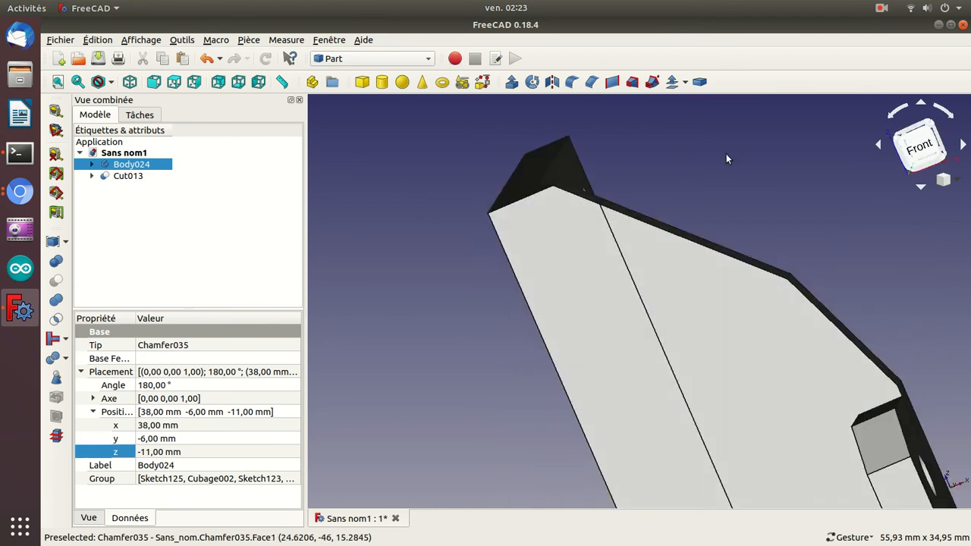
pyautogui.moveTo(732, 154); pyautogui.dragTo(651, 159)
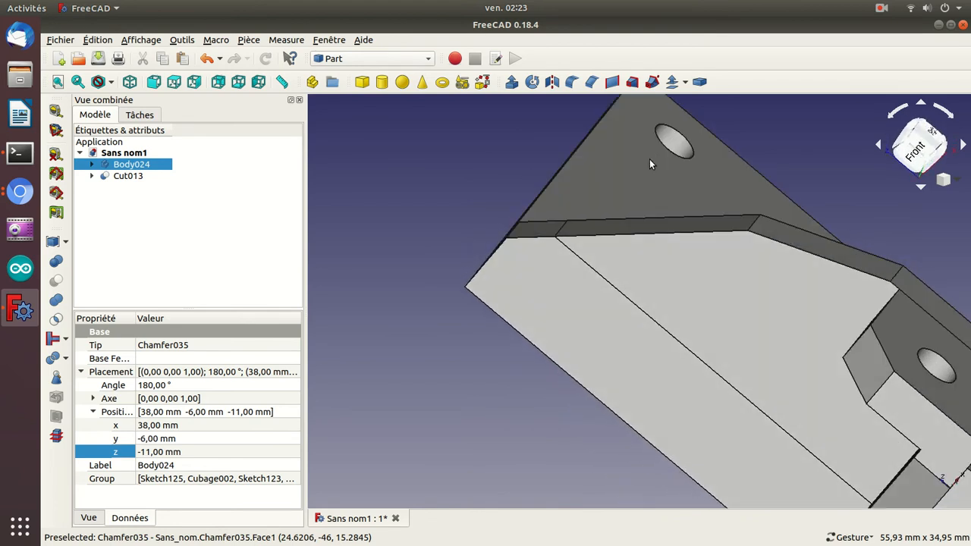
pyautogui.moveTo(808, 127); pyautogui.dragTo(711, 87)
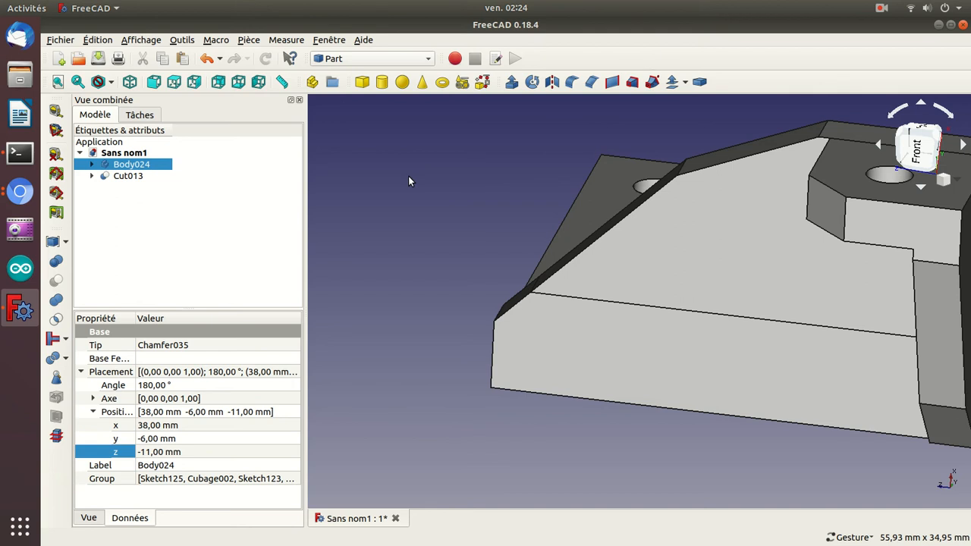
pyautogui.moveTo(466, 195); pyautogui.dragTo(418, 236)
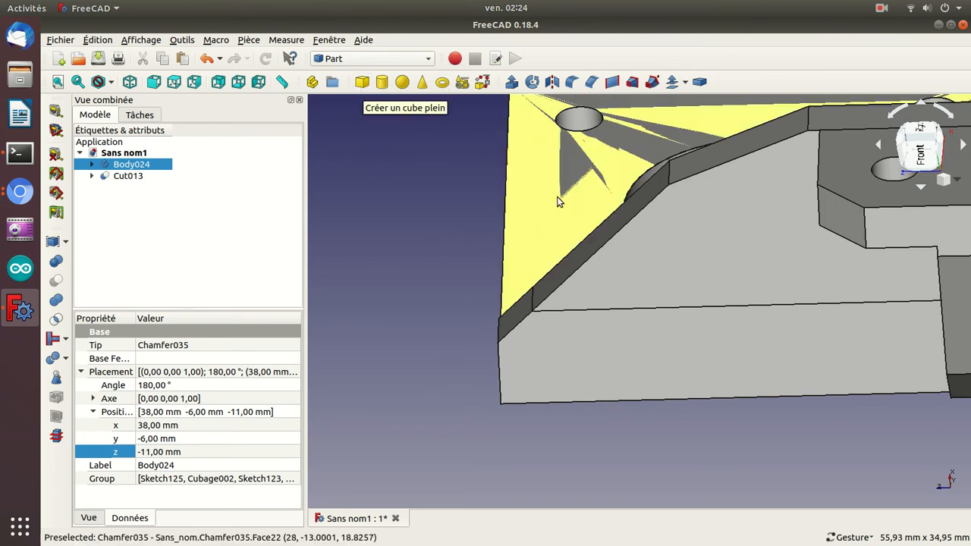
pyautogui.press('space')
pyautogui.press('space')
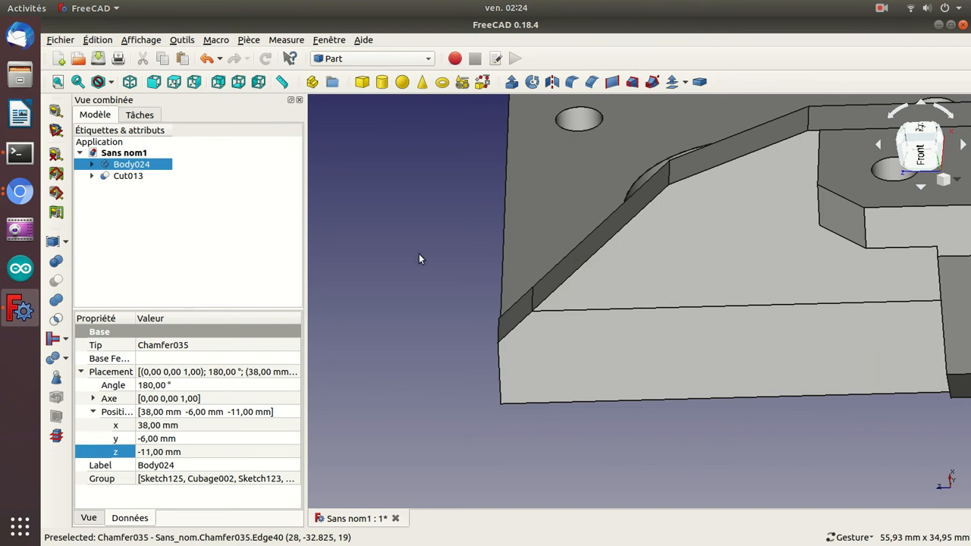
pyautogui.moveTo(364, 284); pyautogui.dragTo(500, 283)
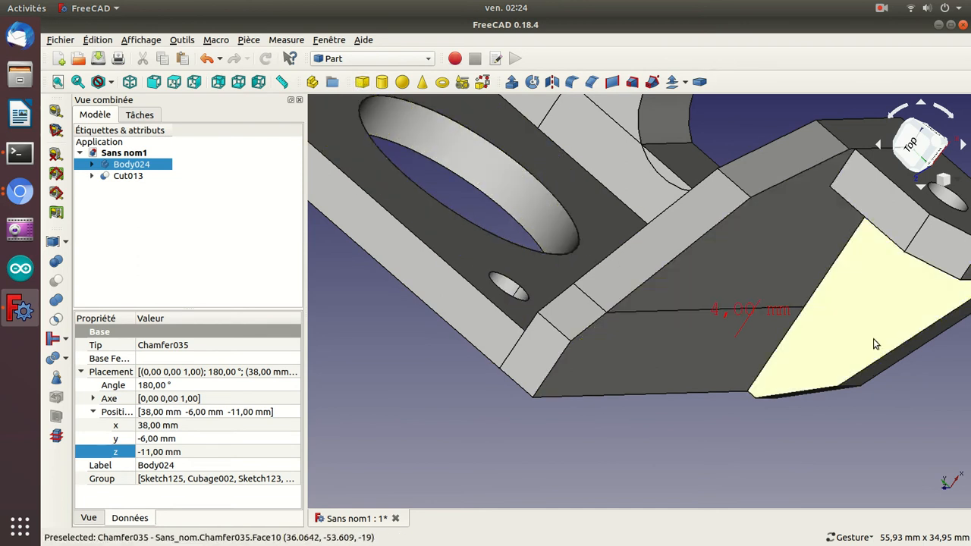
pyautogui.moveTo(906, 435); pyautogui.dragTo(734, 372)
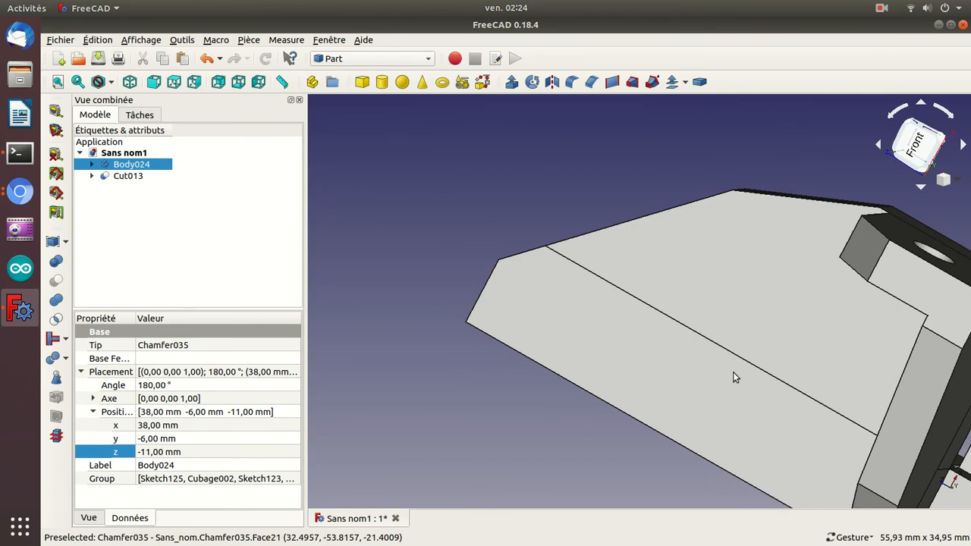
pyautogui.scroll(-3, 732, 378)
pyautogui.moveTo(515, 369); pyautogui.dragTo(548, 385)
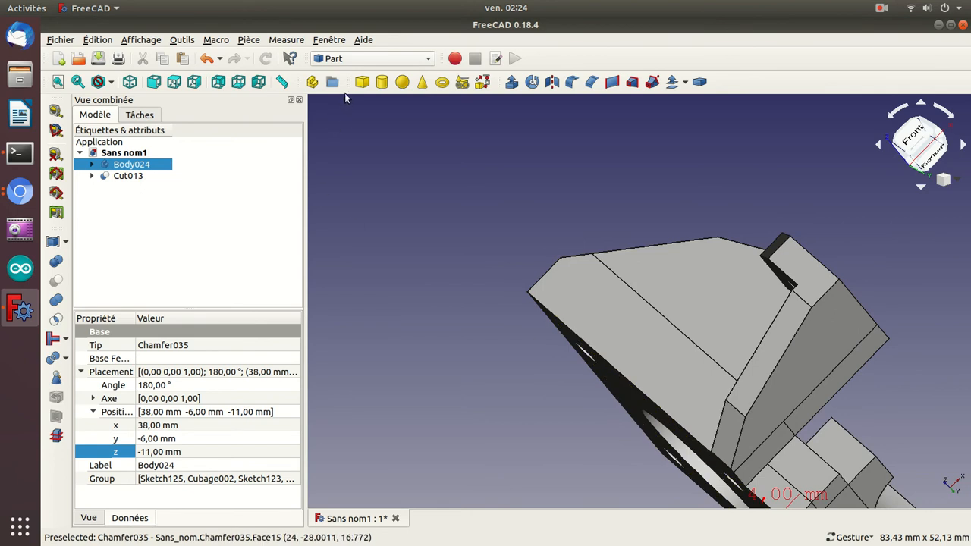
# Add a solid cube to the document and set its X position to 24 mm.
pyautogui.click(362, 82)
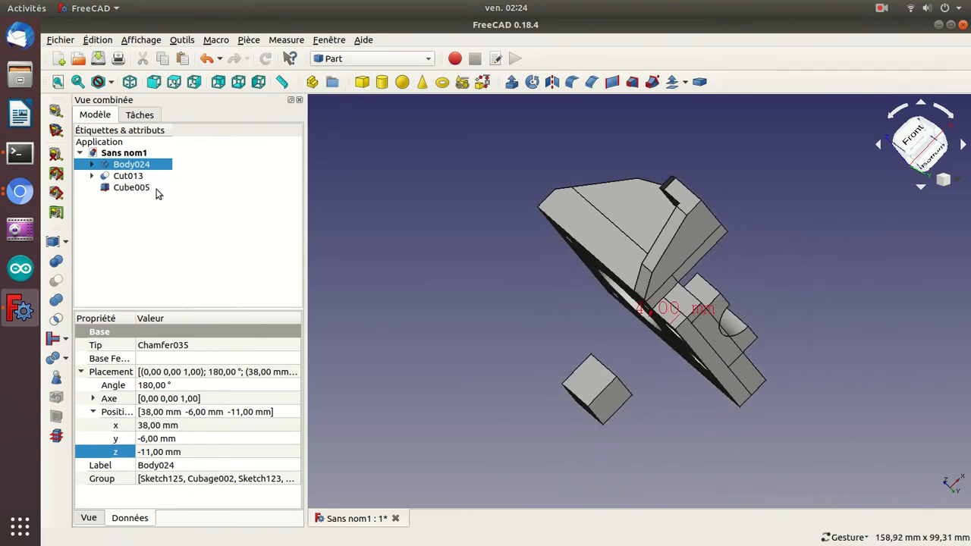
pyautogui.click(140, 189)
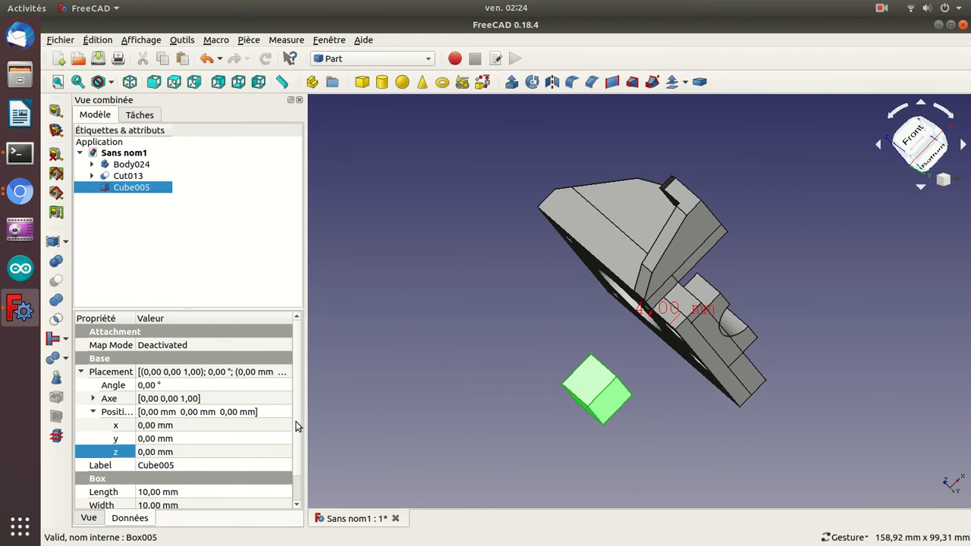
pyautogui.click(182, 427)
pyautogui.scroll(8, 183, 429)
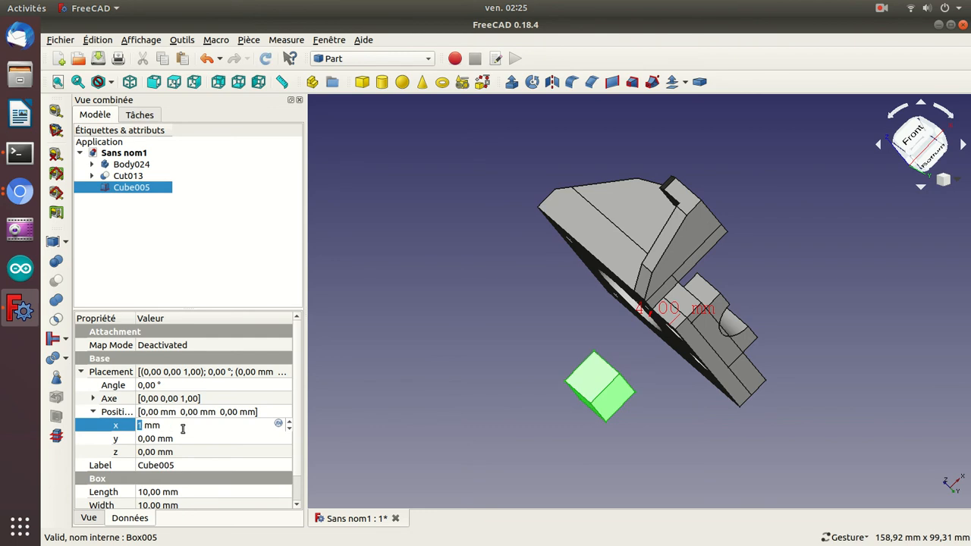
pyautogui.scroll(16, 183, 429)
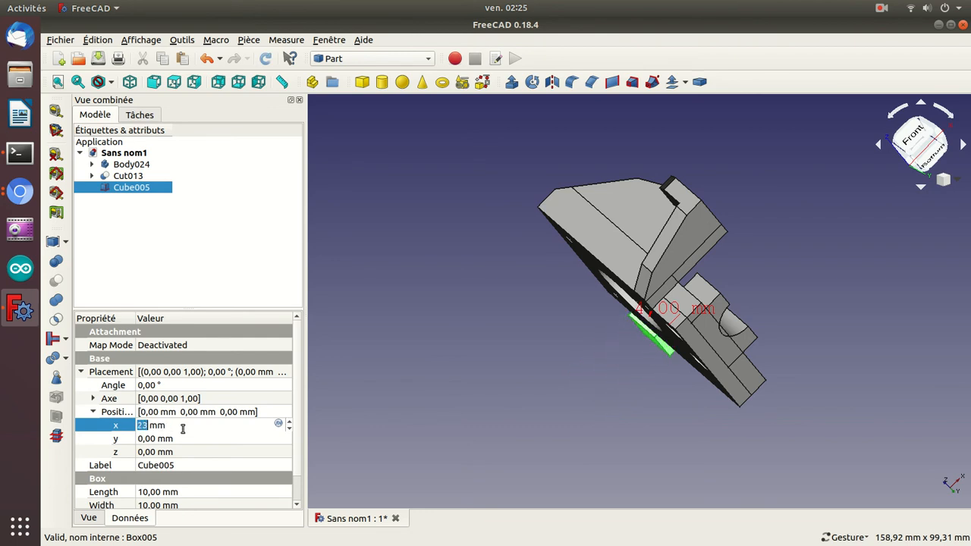
pyautogui.moveTo(388, 371); pyautogui.dragTo(597, 396)
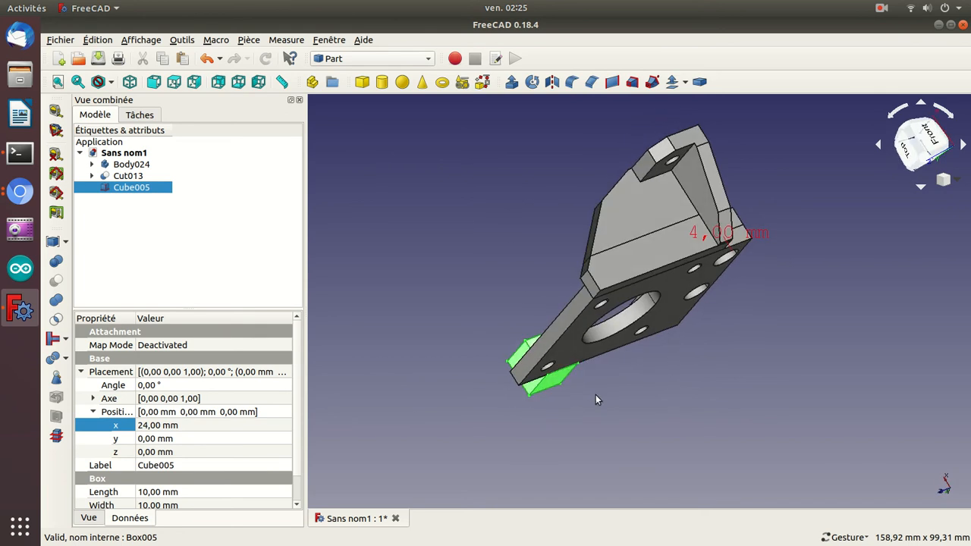
pyautogui.moveTo(476, 312); pyautogui.dragTo(523, 239)
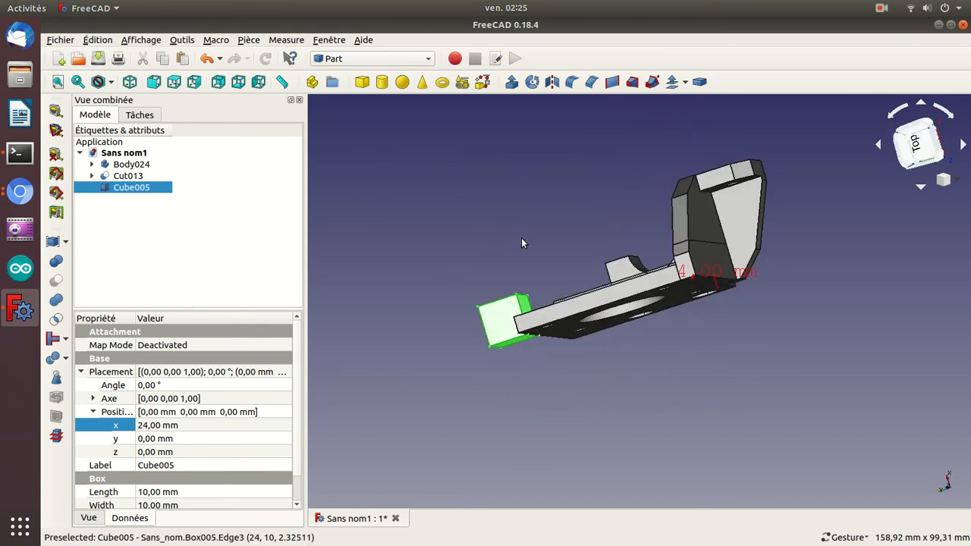
# Move the new cube onto bracket Body024 by setting its Y position to -52 mm and Z position to -23 mm.
pyautogui.click(170, 438)
pyautogui.scroll(-20, 170, 439)
pyautogui.scroll(-17, 171, 438)
pyautogui.scroll(-1, 171, 435)
pyautogui.moveTo(646, 402); pyautogui.dragTo(641, 363)
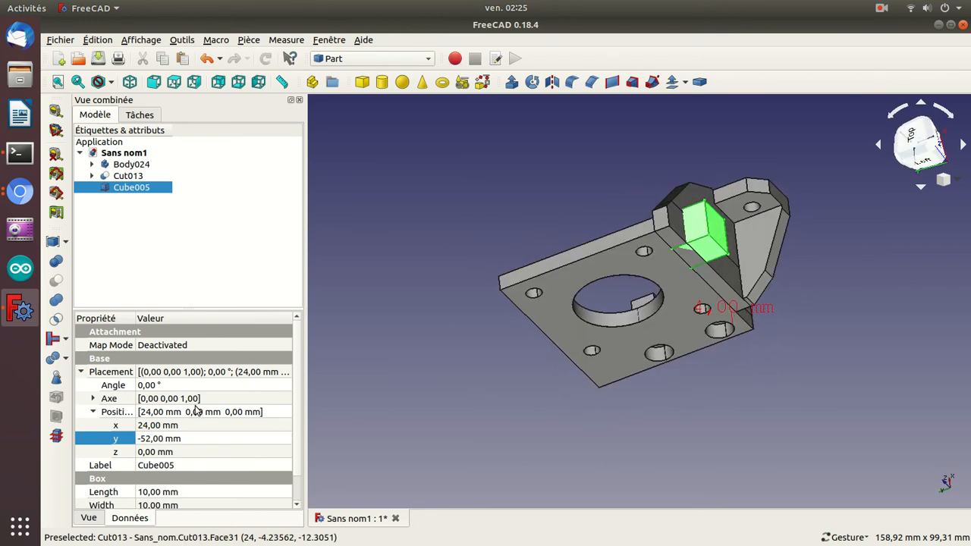
pyautogui.click(176, 450)
pyautogui.click(176, 450)
pyautogui.scroll(-18, 176, 449)
pyautogui.scroll(-5, 176, 449)
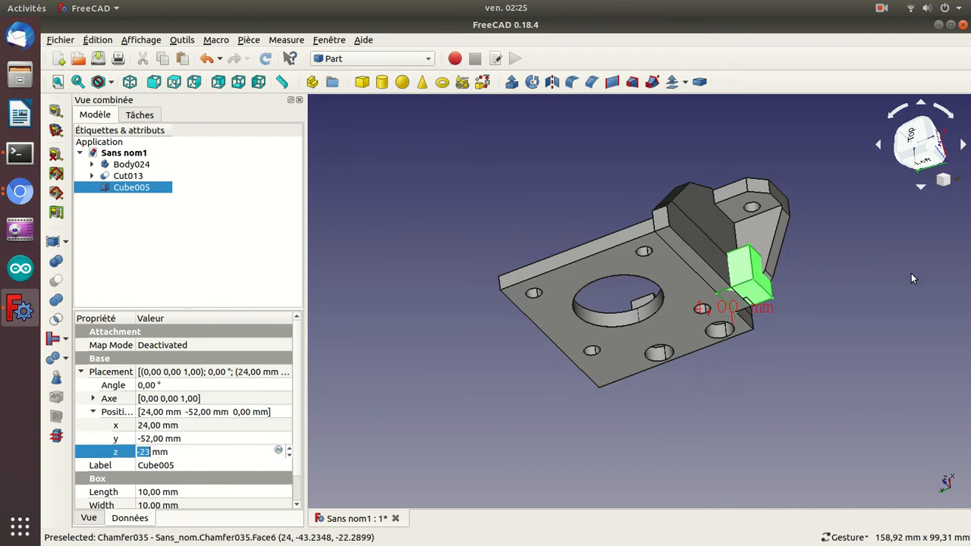
pyautogui.moveTo(842, 357); pyautogui.dragTo(610, 317)
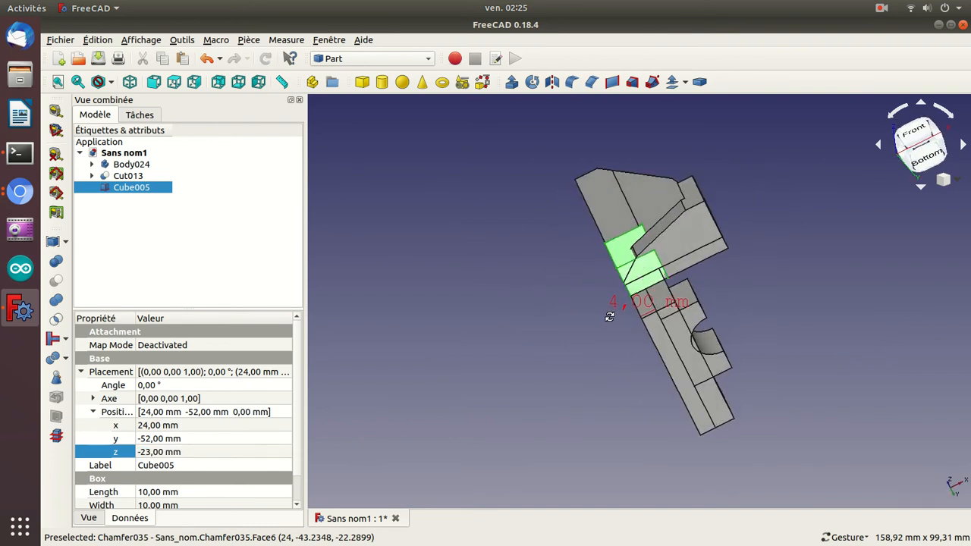
# Set the cube's length to 26 mm.
pyautogui.click(170, 492)
pyautogui.press('Up')
pyautogui.press('Up')
pyautogui.press('Up')
pyautogui.press('Up')
pyautogui.press('Up')
pyautogui.press('Up')
pyautogui.press('Up')
pyautogui.press('Up')
pyautogui.press('Up')
pyautogui.press('Up')
pyautogui.press('Up')
pyautogui.press('Up')
pyautogui.press('Up')
pyautogui.press('Up')
pyautogui.press('Up')
pyautogui.press('Up')
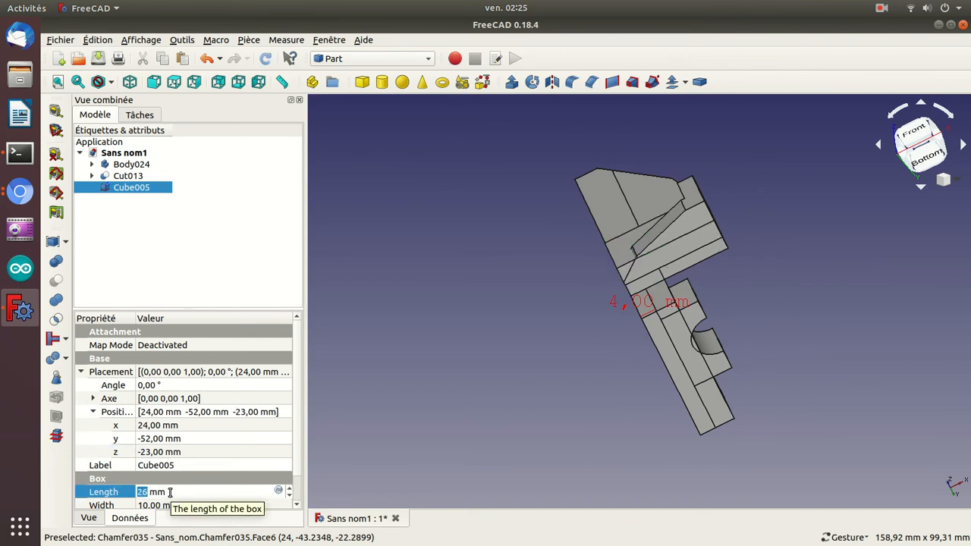
pyautogui.press('Return')
# Set the cube's width to 17 mm and check its extent against the bracket.
pyautogui.scroll(-1, 295, 478)
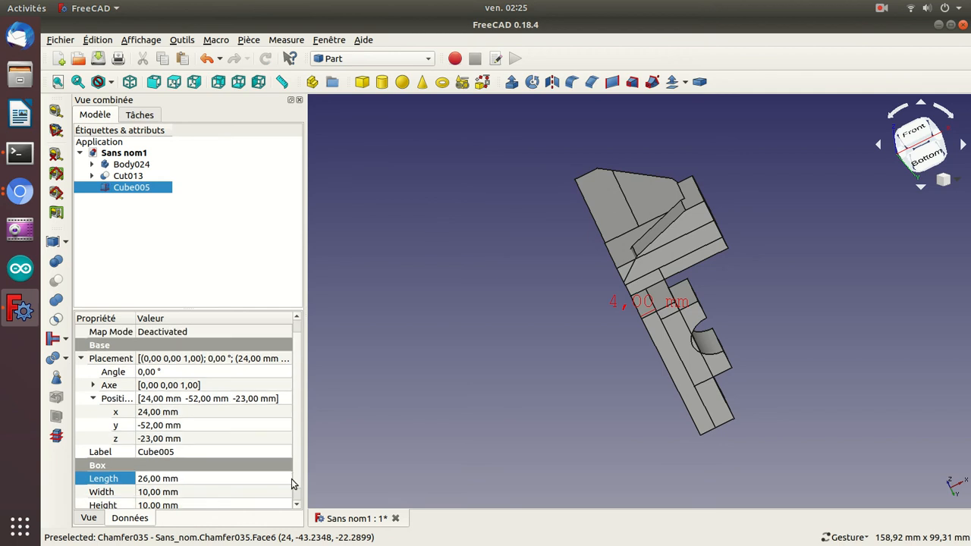
pyautogui.click(220, 494)
pyautogui.press('Up')
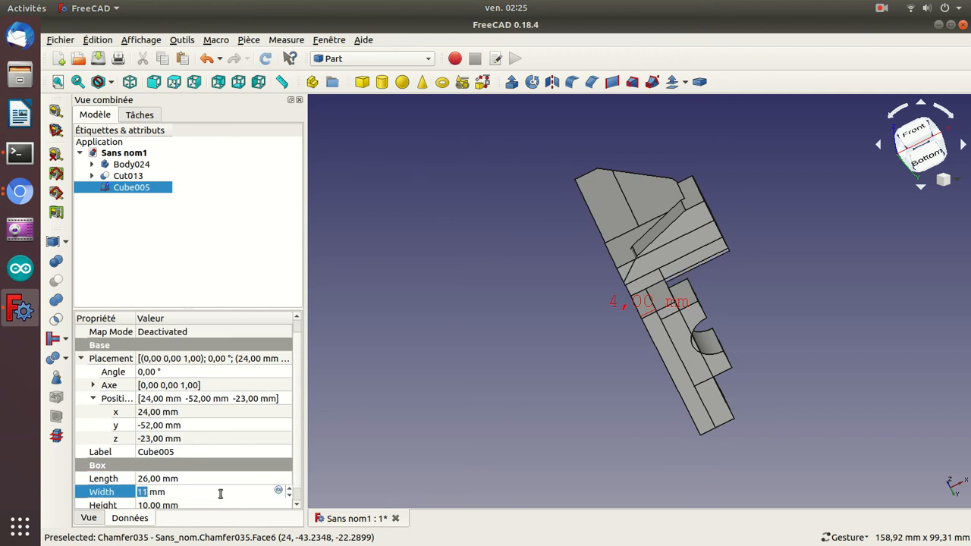
pyautogui.scroll(-2, 220, 494)
pyautogui.scroll(8, 220, 494)
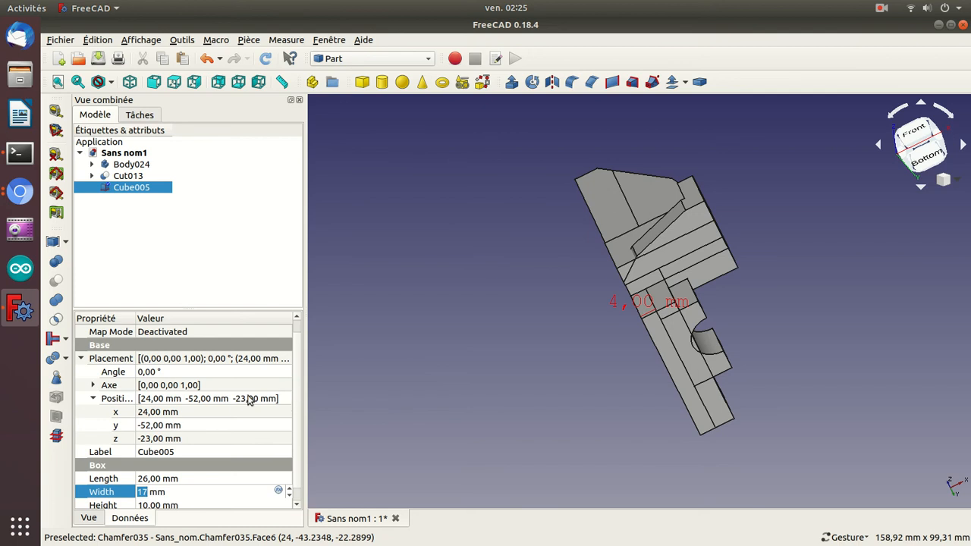
pyautogui.moveTo(779, 371); pyautogui.dragTo(665, 346)
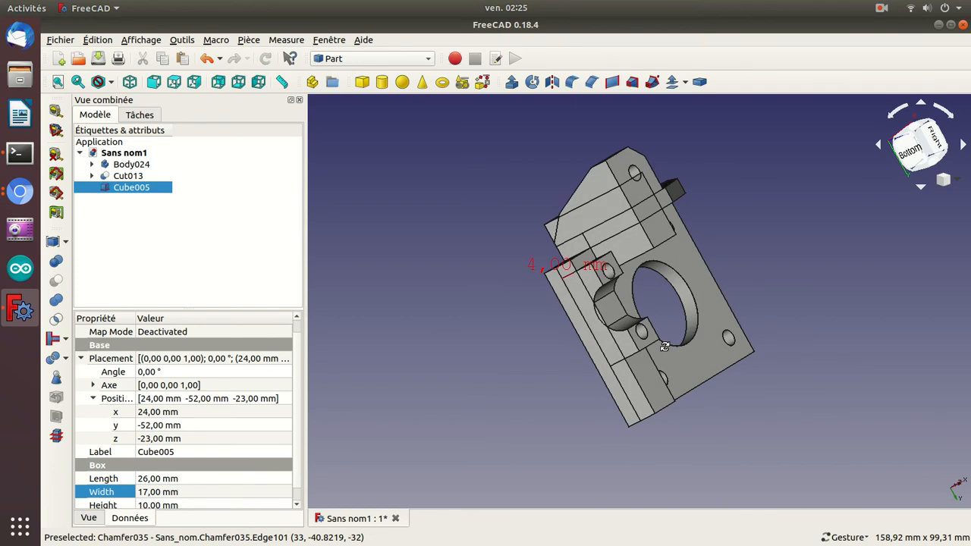
# Shift the cube along Y to a position of -59 mm and check it against the bracket.
pyautogui.click(182, 425)
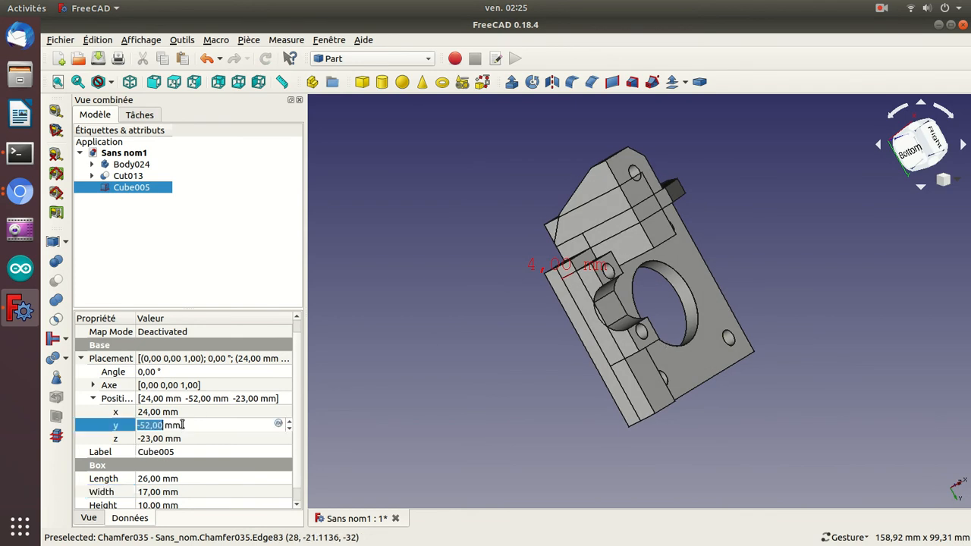
pyautogui.scroll(-7, 182, 425)
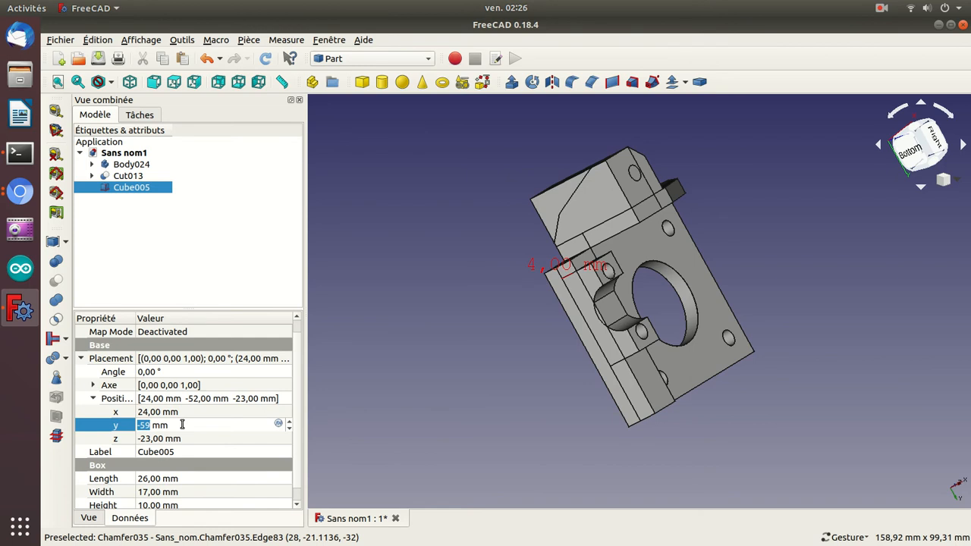
pyautogui.moveTo(412, 215); pyautogui.dragTo(531, 279)
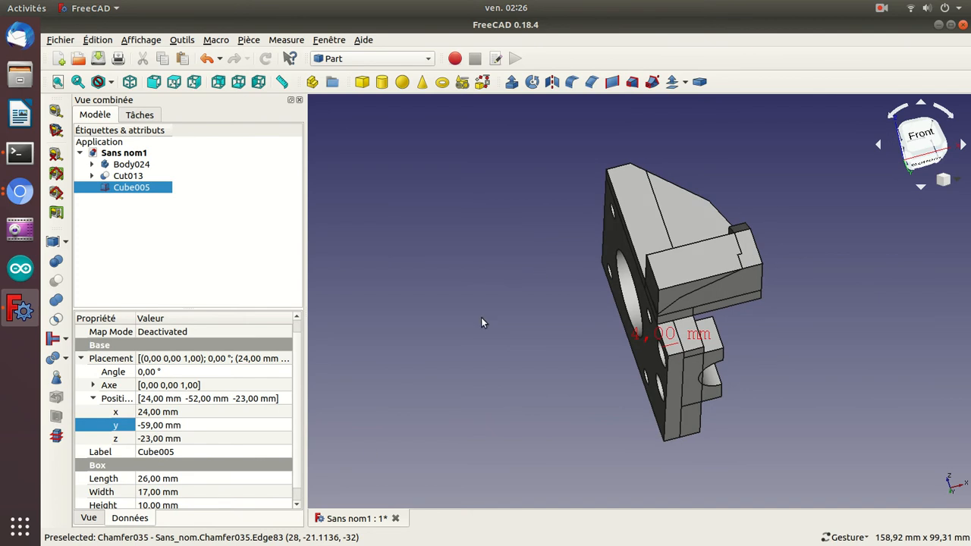
# Set the cube's height to 41 mm and check its end against the bracket's wall.
pyautogui.click(179, 506)
pyautogui.press('Up')
pyautogui.press('Up')
pyautogui.press('Up')
pyautogui.press('Up')
pyautogui.press('Up')
pyautogui.press('Up')
pyautogui.press('Up')
pyautogui.press('Up')
pyautogui.press('Up')
pyautogui.press('Up')
pyautogui.press('Up')
pyautogui.press('Up')
pyautogui.press('Up')
pyautogui.press('Up')
pyautogui.press('Up')
pyautogui.press('Up')
pyautogui.press('Up')
pyautogui.press('Up')
pyautogui.press('Up')
pyautogui.press('Up')
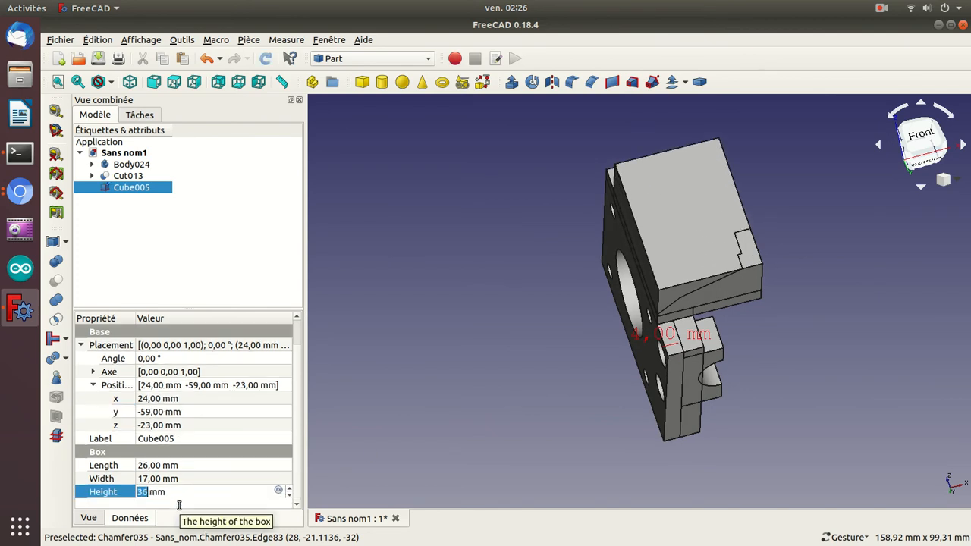
pyautogui.press('Up')
pyautogui.press('Up')
pyautogui.press('Up')
pyautogui.press('Up')
pyautogui.press('Up')
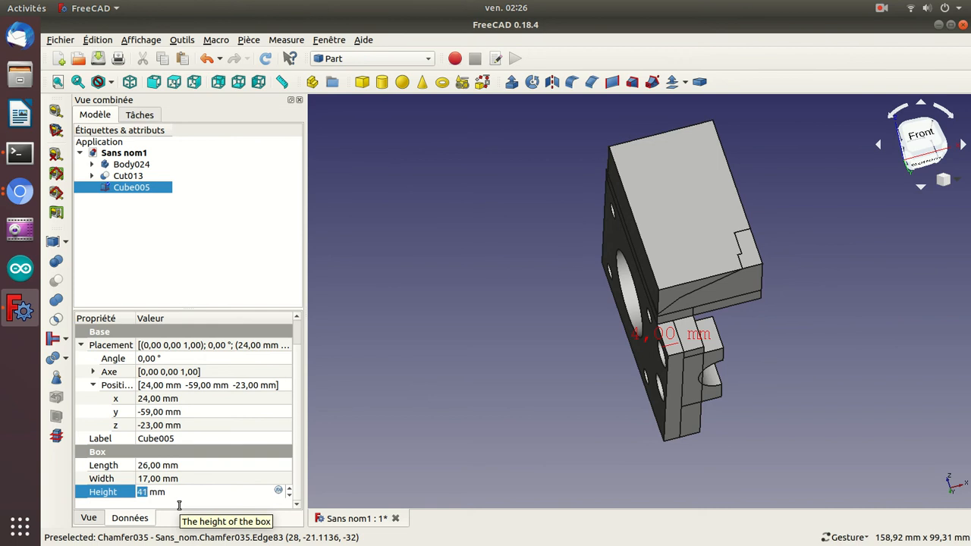
pyautogui.moveTo(463, 227); pyautogui.dragTo(509, 282)
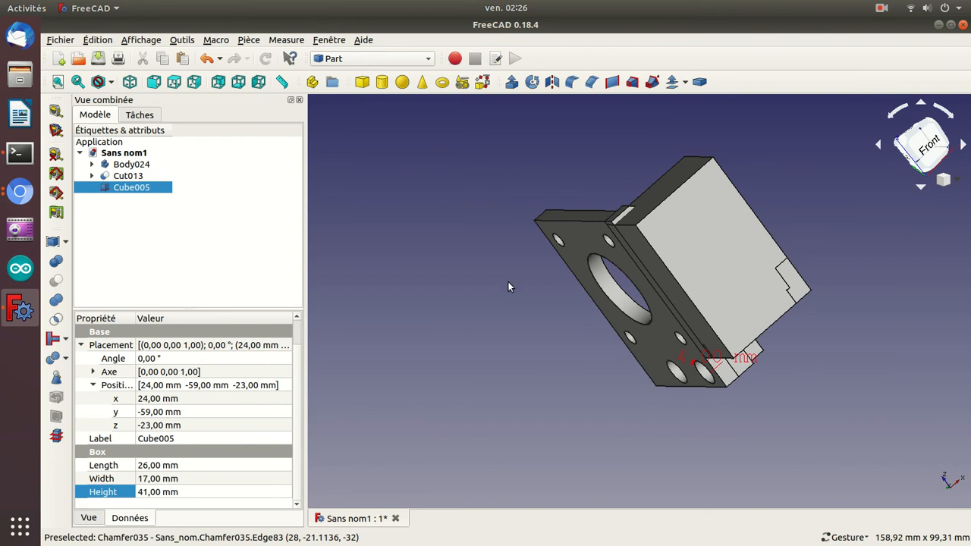
# Reduce the cube's height to 39 mm.
pyautogui.press('Down')
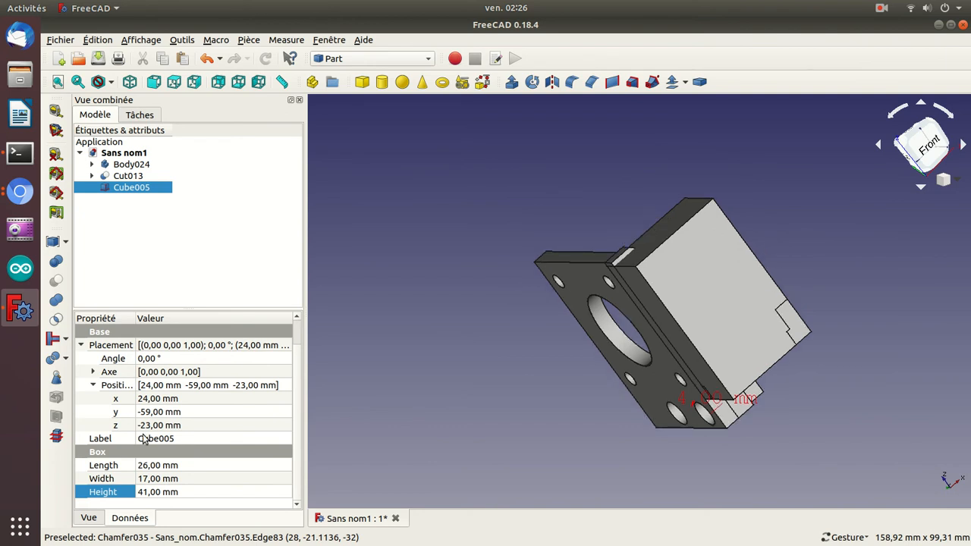
pyautogui.click(172, 492)
pyautogui.press('Down')
pyautogui.press('Down')
pyautogui.press('Down')
pyautogui.press('Up')
pyautogui.press('Return')
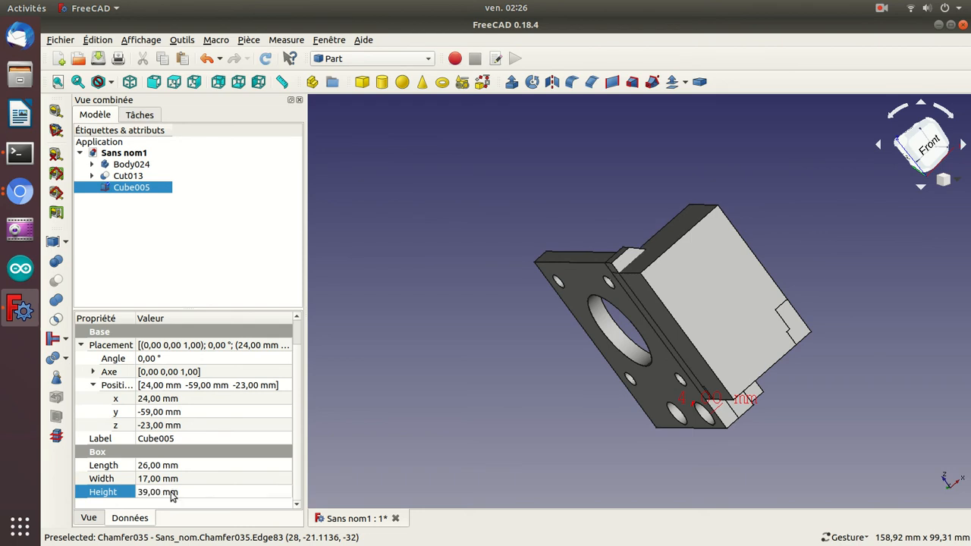
pyautogui.moveTo(517, 244); pyautogui.dragTo(645, 322)
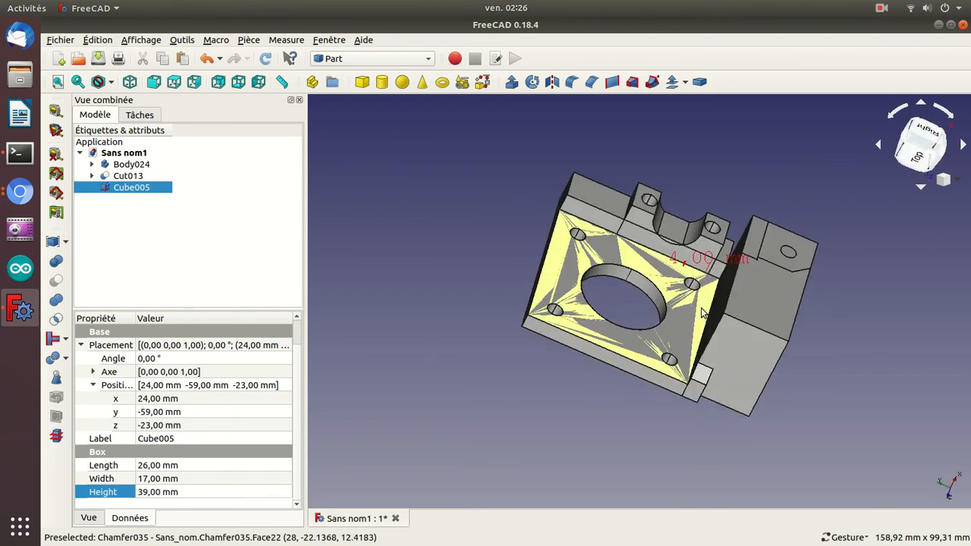
pyautogui.click(881, 8)
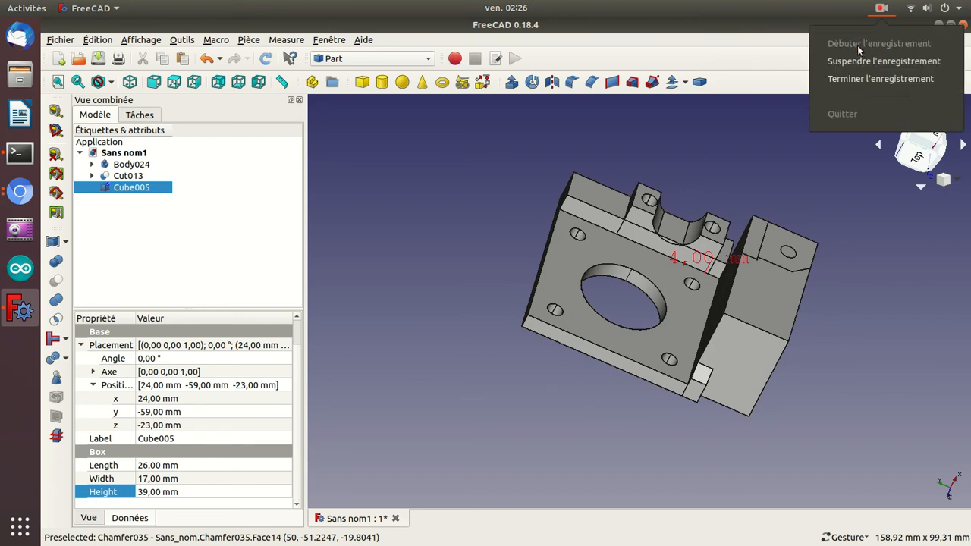
pyautogui.click(856, 67)
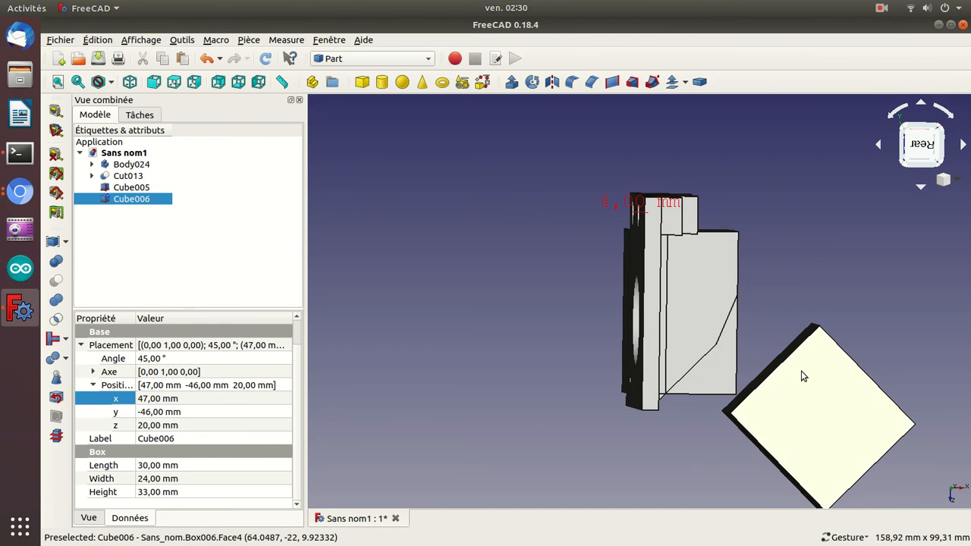
# Shift the rotated cube Cube006 along Y to a position of -61 mm.
pyautogui.moveTo(846, 261)
pyautogui.mouseDown()
pyautogui.moveTo(835, 264)
pyautogui.moveTo(848, 266)
pyautogui.mouseUp()
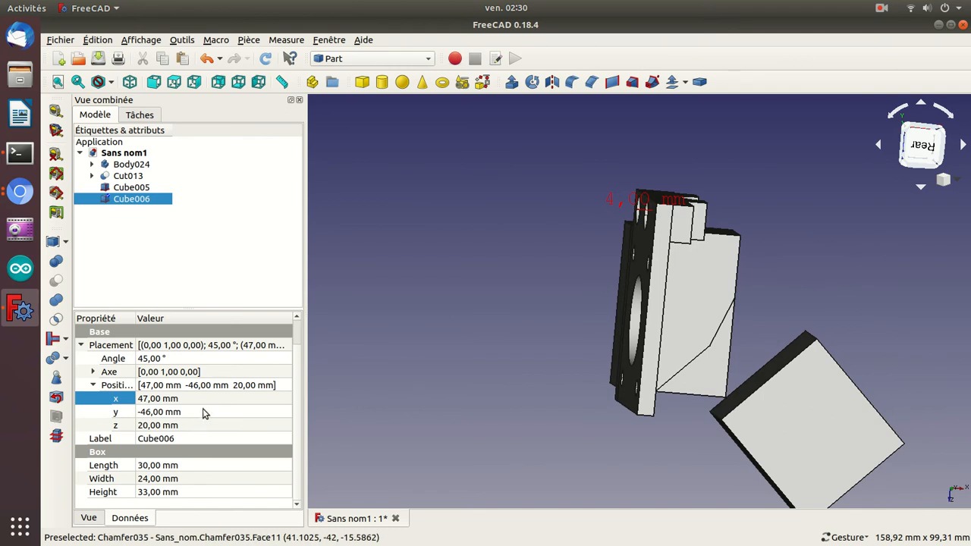
pyautogui.moveTo(681, 433); pyautogui.dragTo(701, 329)
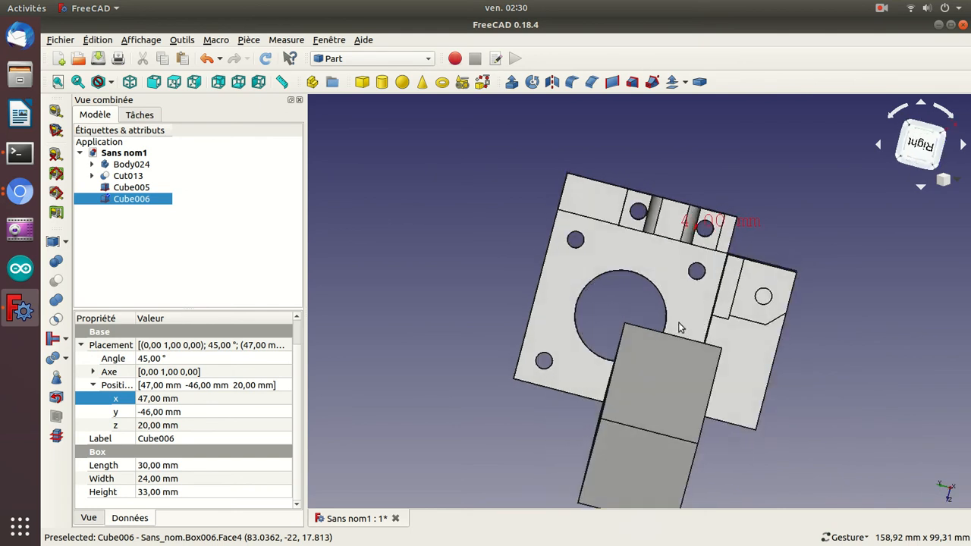
pyautogui.click(166, 414)
pyautogui.scroll(-3, 167, 414)
pyautogui.scroll(-11, 167, 413)
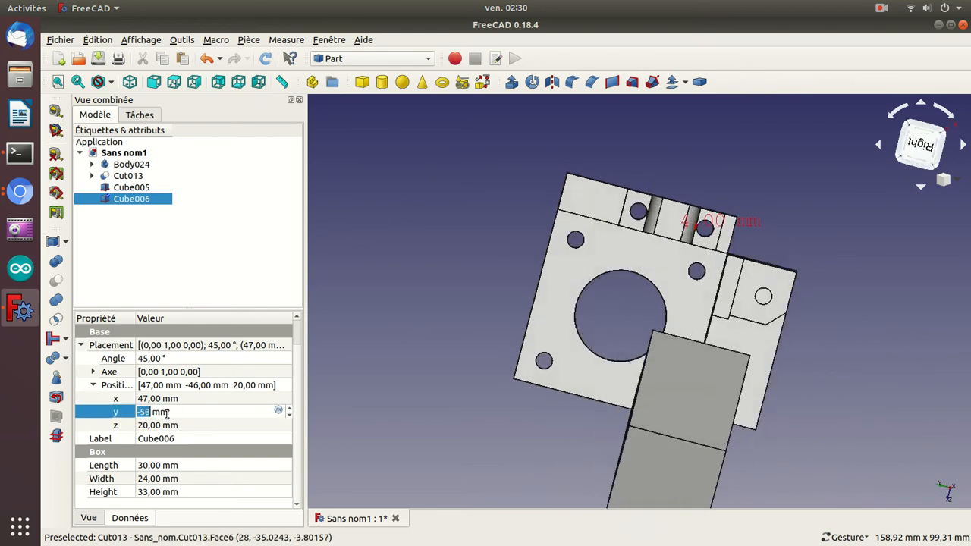
pyautogui.scroll(-1, 166, 413)
pyautogui.press('Return')
# Set the X position of Cube006 to 29 mm and check how it overlaps the corner of Cube005.
pyautogui.moveTo(400, 282); pyautogui.dragTo(584, 298)
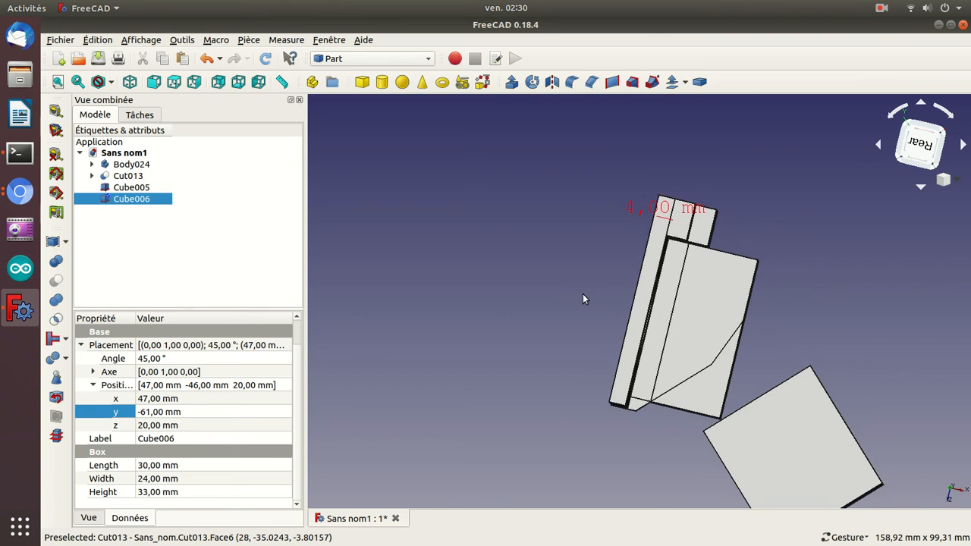
pyautogui.click(212, 399)
pyautogui.scroll(-17, 211, 398)
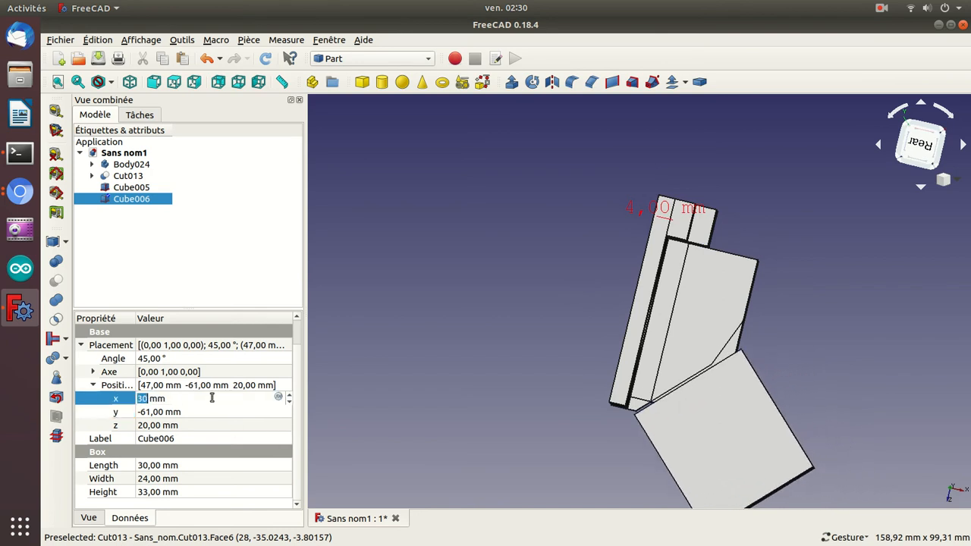
pyautogui.scroll(-1, 211, 399)
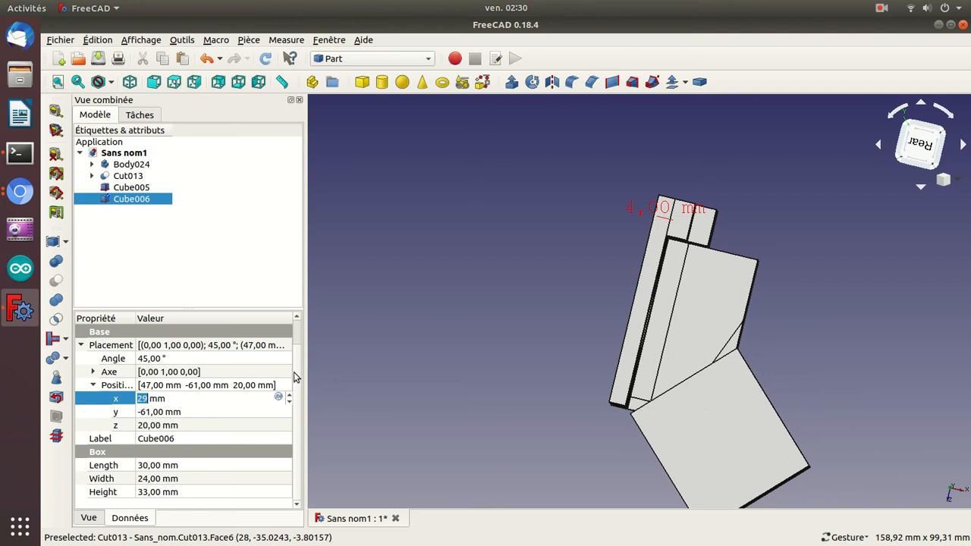
pyautogui.moveTo(604, 315); pyautogui.dragTo(896, 270)
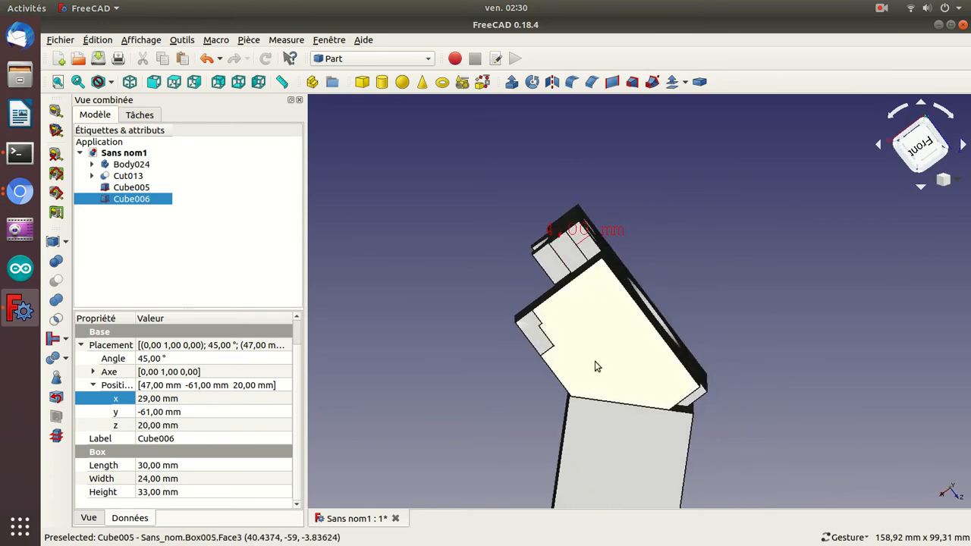
# Subtract Cube006 from Cube005 with a Boolean cut and inspect the bevelled block.
pyautogui.click(125, 188)
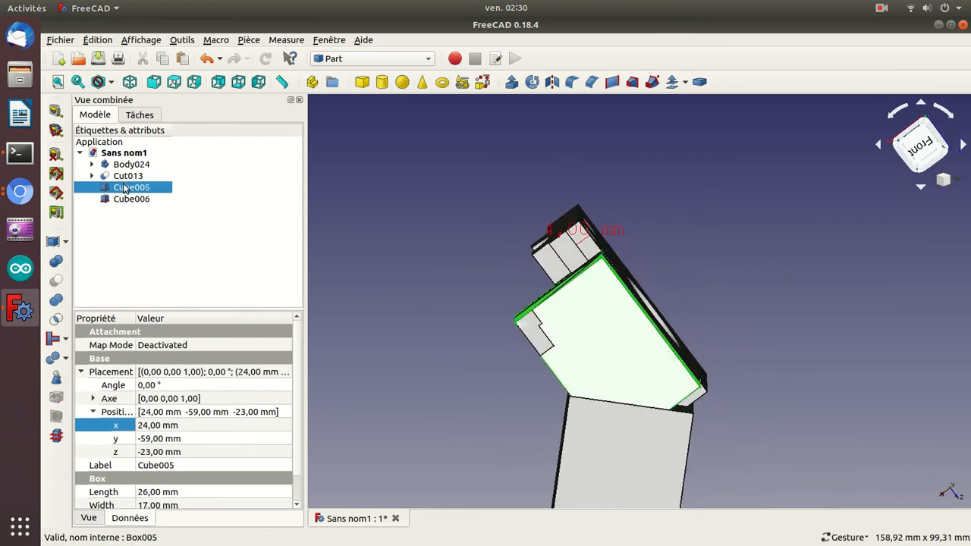
pyautogui.keyDown('ctrl'); pyautogui.click(124, 197); pyautogui.keyUp('ctrl')
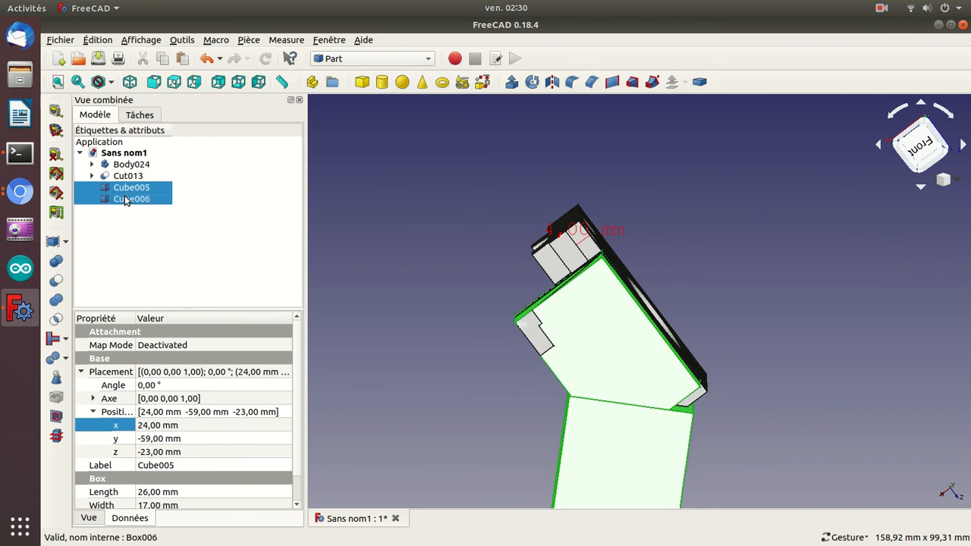
pyautogui.click(56, 280)
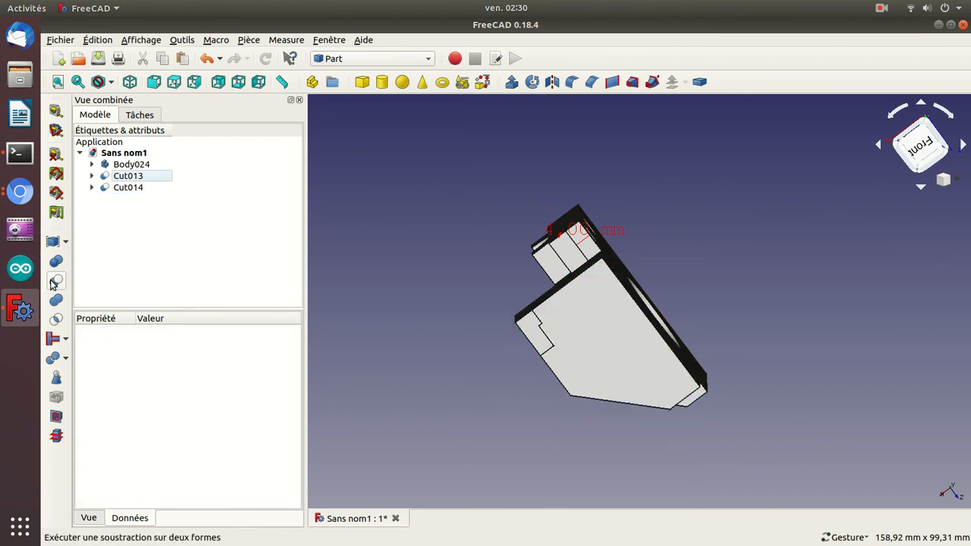
pyautogui.moveTo(416, 249); pyautogui.dragTo(717, 237)
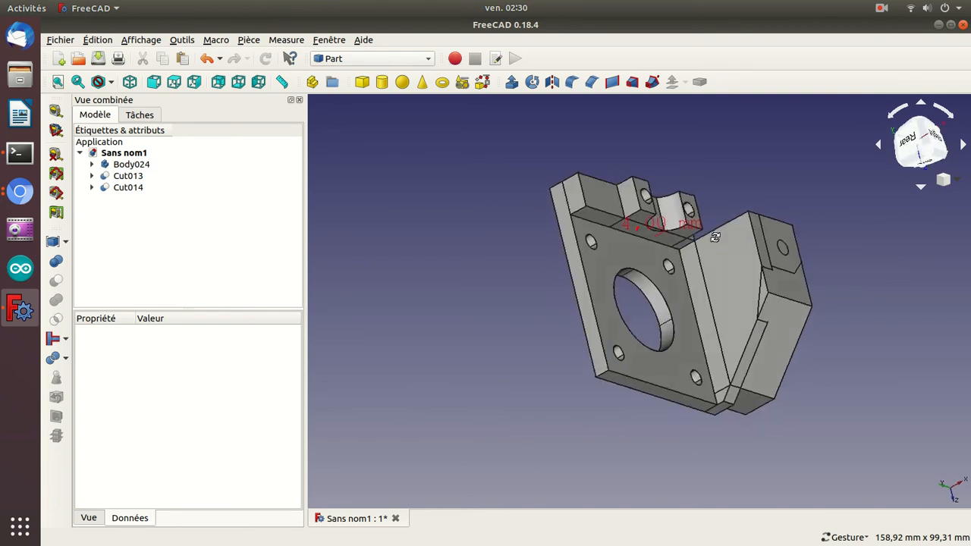
# Duplicate Cube006 from inside Cut014 and make the copy visible.
pyautogui.click(92, 187)
pyautogui.click(140, 210)
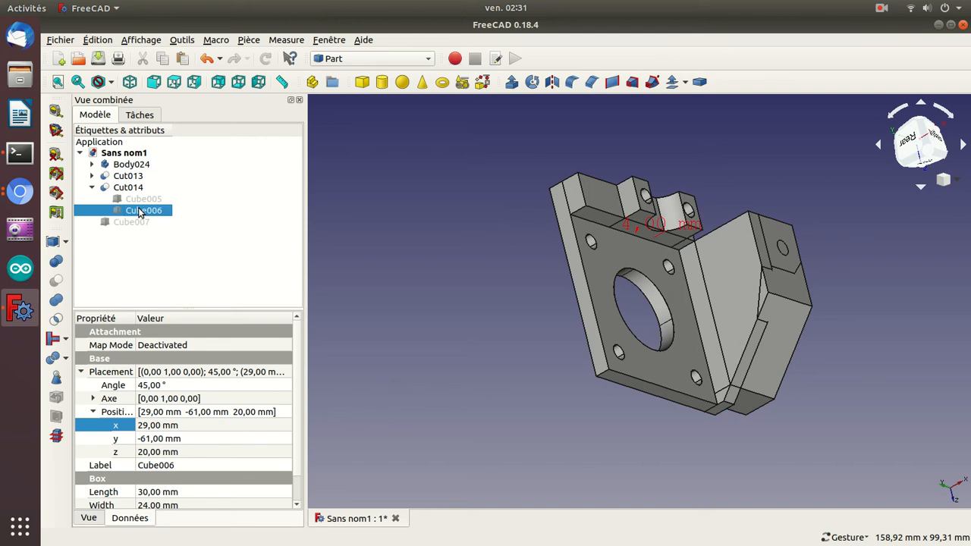
pyautogui.click(137, 222)
pyautogui.press('space')
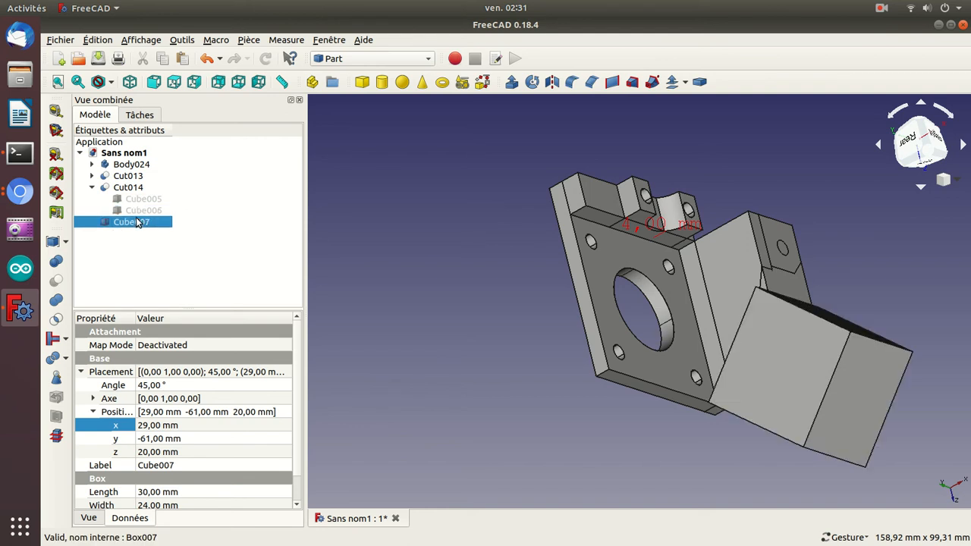
pyautogui.click(91, 187)
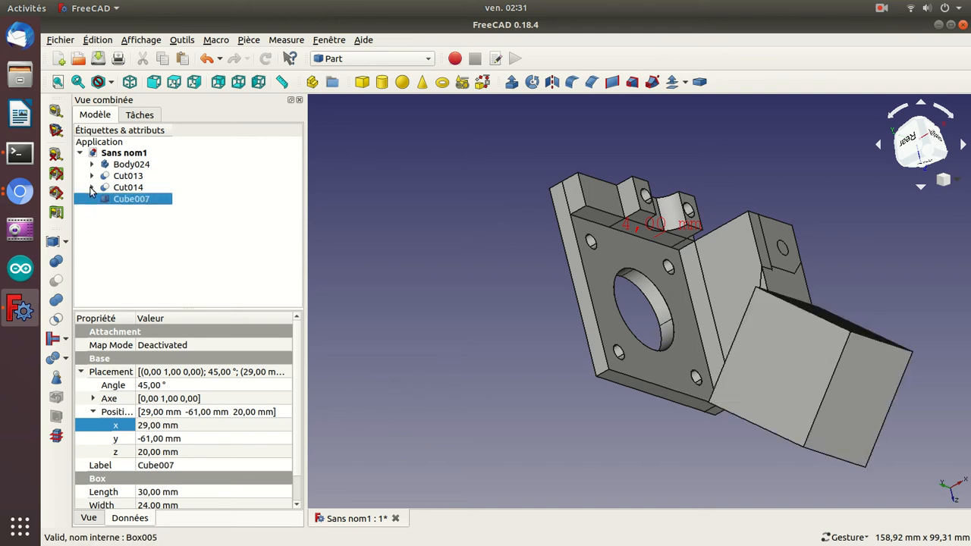
# Set the placement angle of Cube007 to 51° and its X position to 38 mm.
pyautogui.click(157, 385)
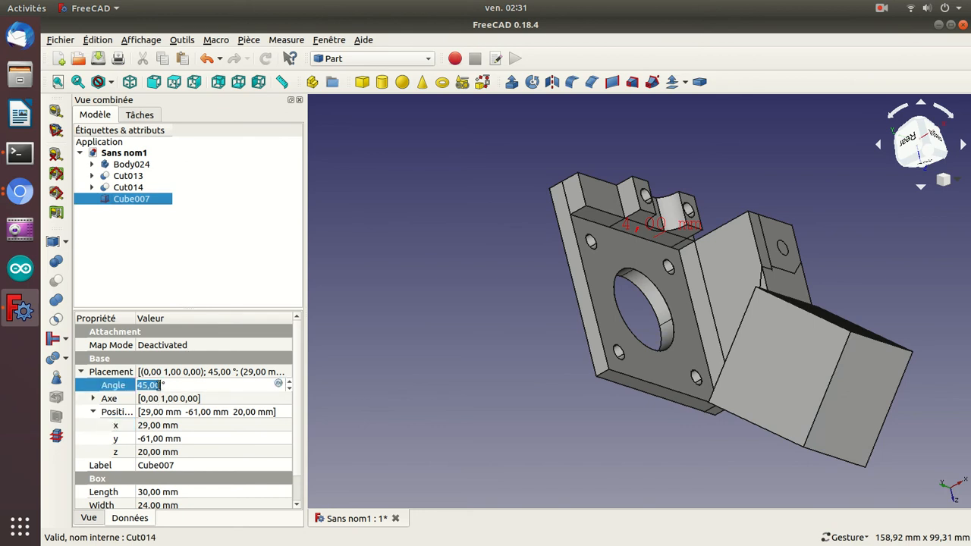
pyautogui.moveTo(425, 367); pyautogui.dragTo(554, 393)
pyautogui.click(185, 386)
pyautogui.scroll(6, 185, 385)
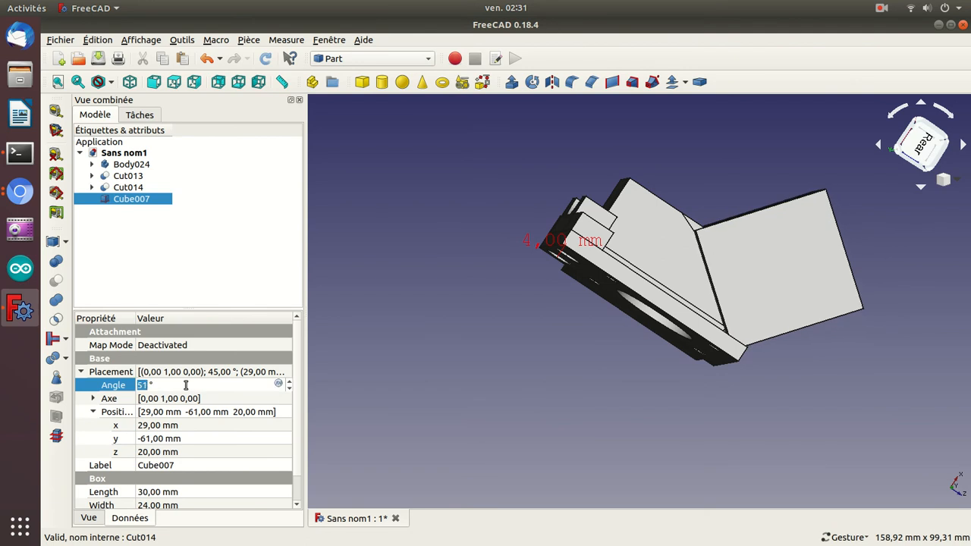
pyautogui.click(180, 427)
pyautogui.scroll(9, 180, 427)
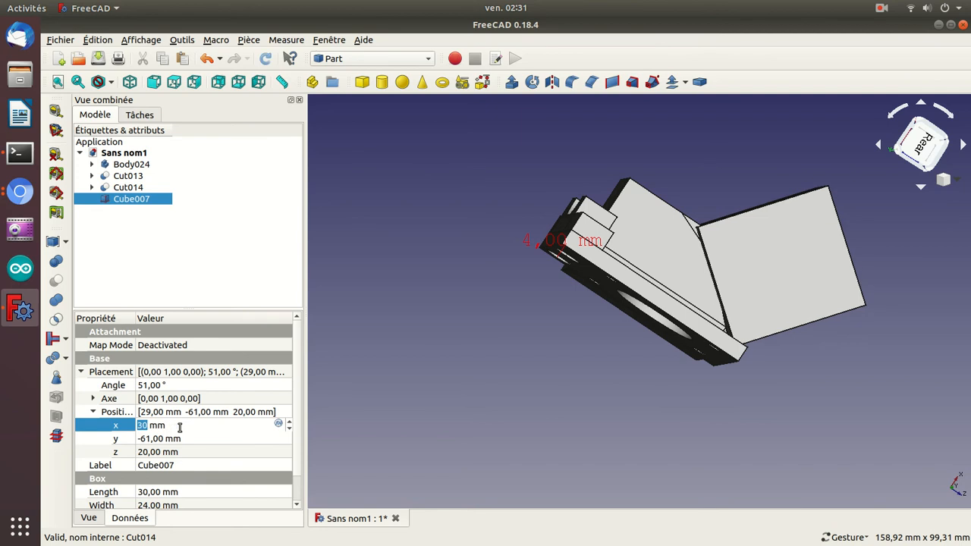
# Set the angle of Cube007 to 63° and check its alignment with the bracket from the standard views.
pyautogui.click(170, 385)
pyautogui.scroll(12, 170, 385)
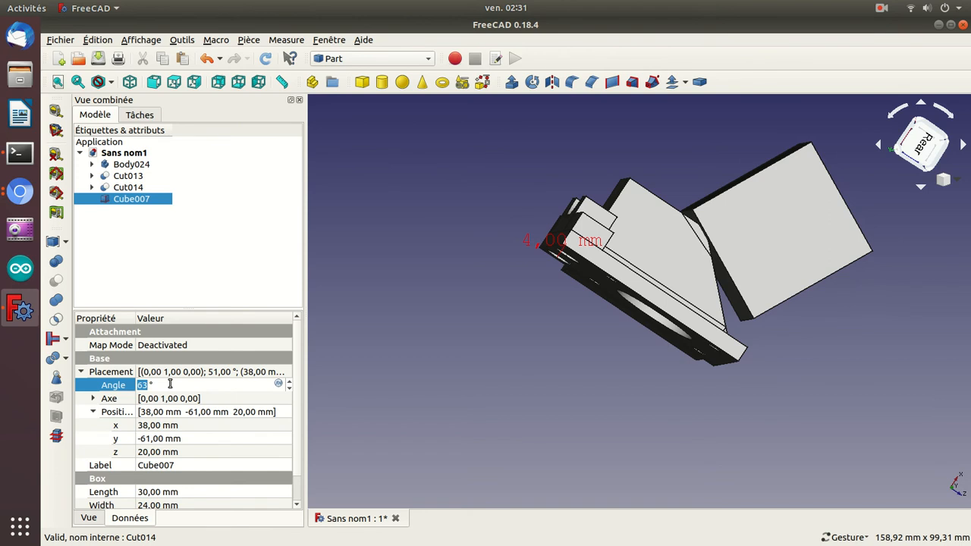
pyautogui.moveTo(827, 375); pyautogui.dragTo(806, 392)
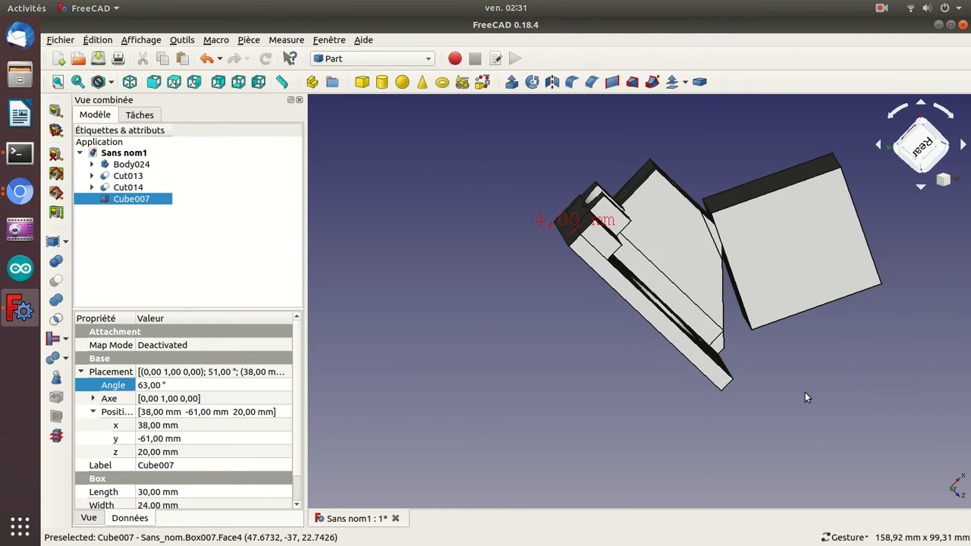
pyautogui.press('2')
pyautogui.press('3')
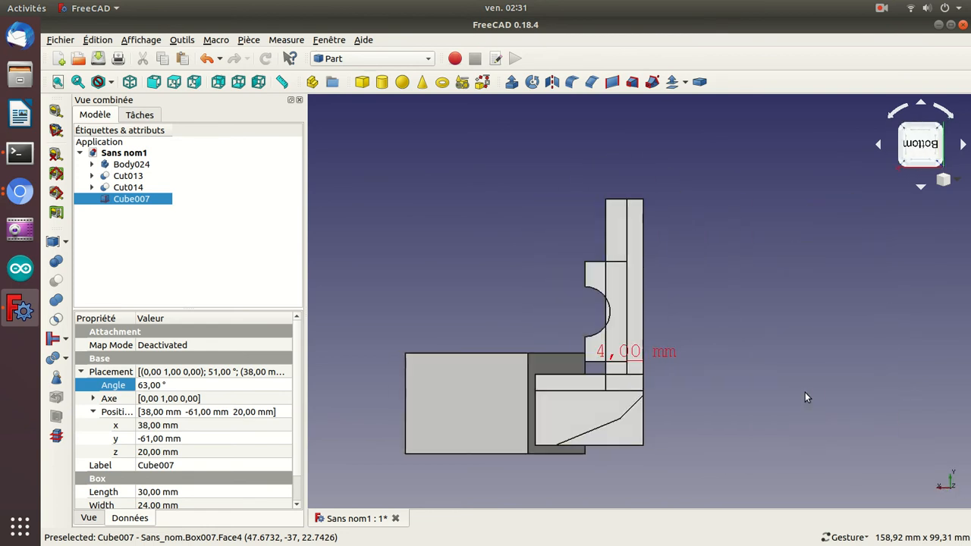
pyautogui.press('3')
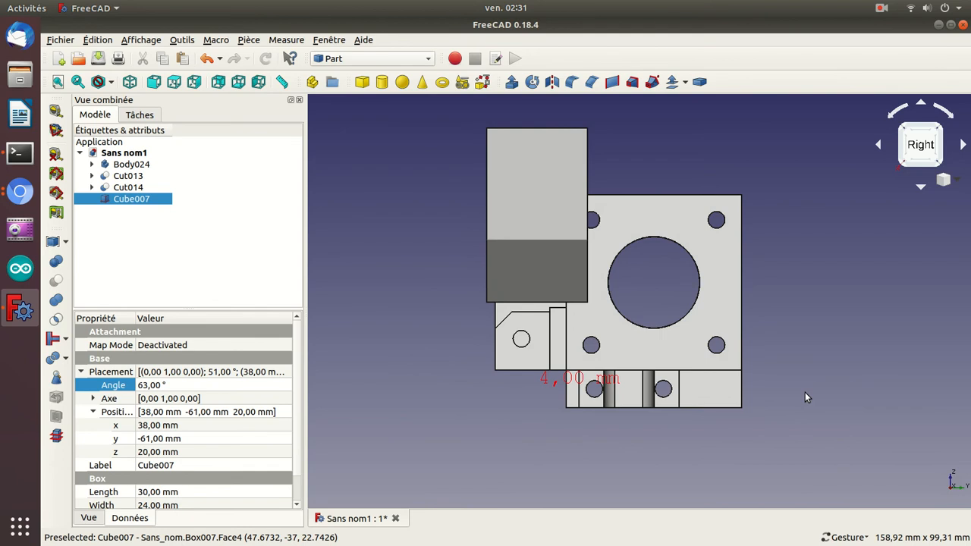
pyautogui.press('1')
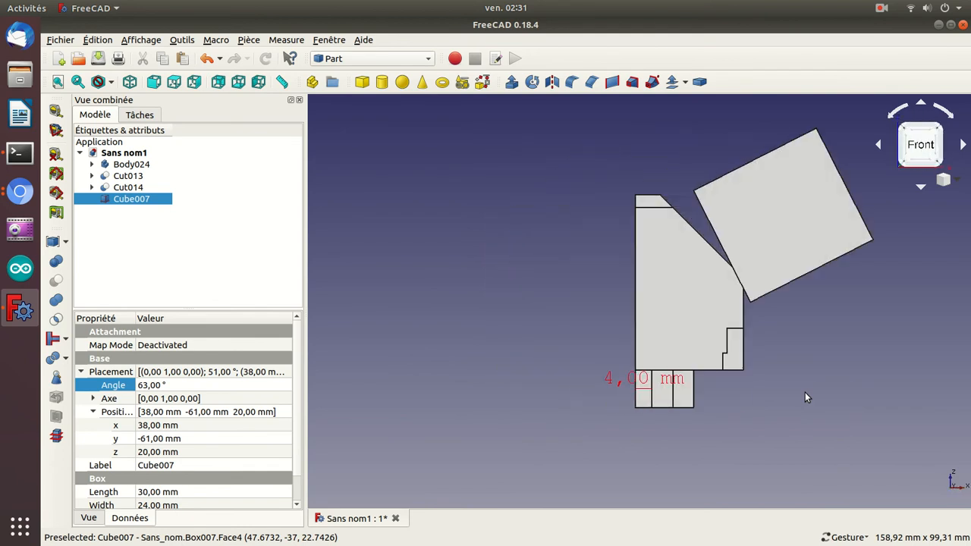
pyautogui.press('4')
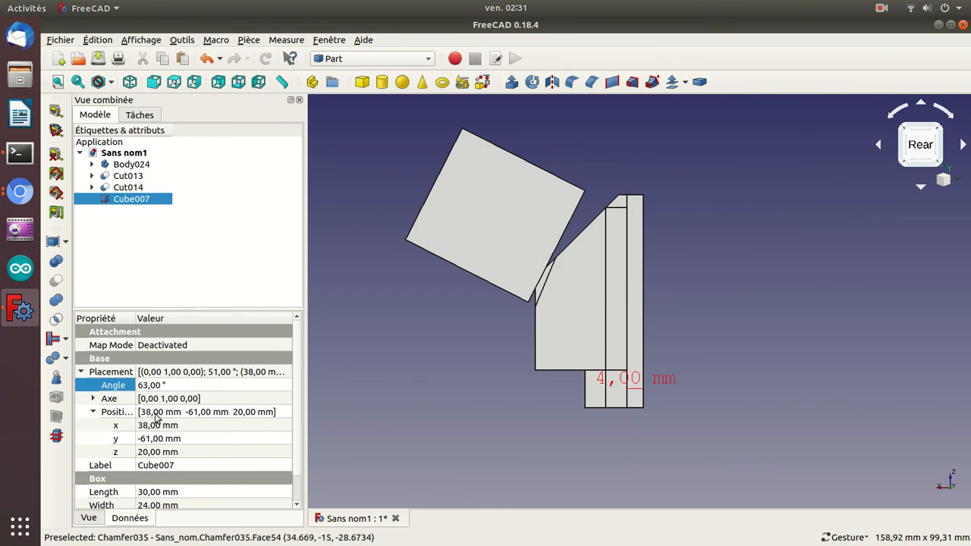
# Increase the angle of Cube007 to 67° and check its edge against the bracket's slanted side.
pyautogui.click(171, 385)
pyautogui.scroll(4, 171, 386)
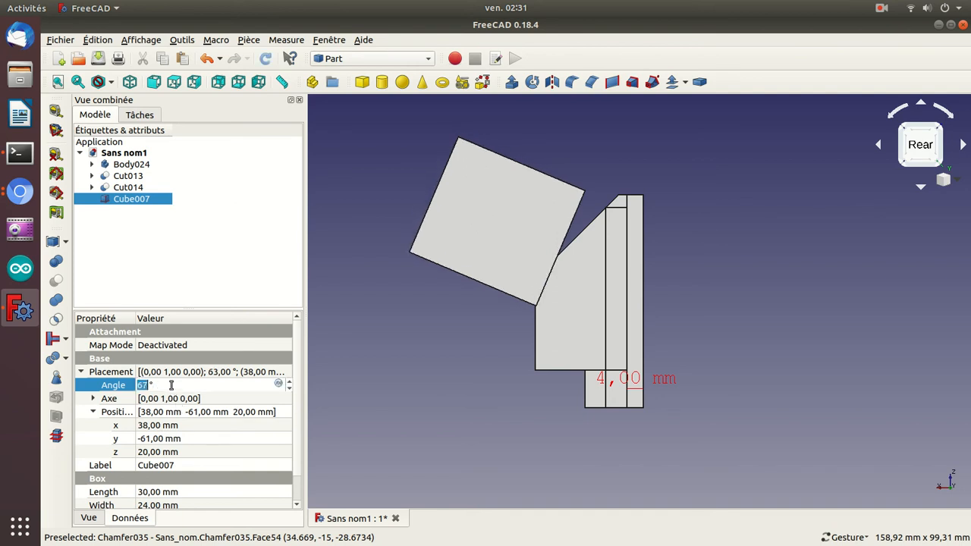
pyautogui.moveTo(442, 326); pyautogui.dragTo(816, 281)
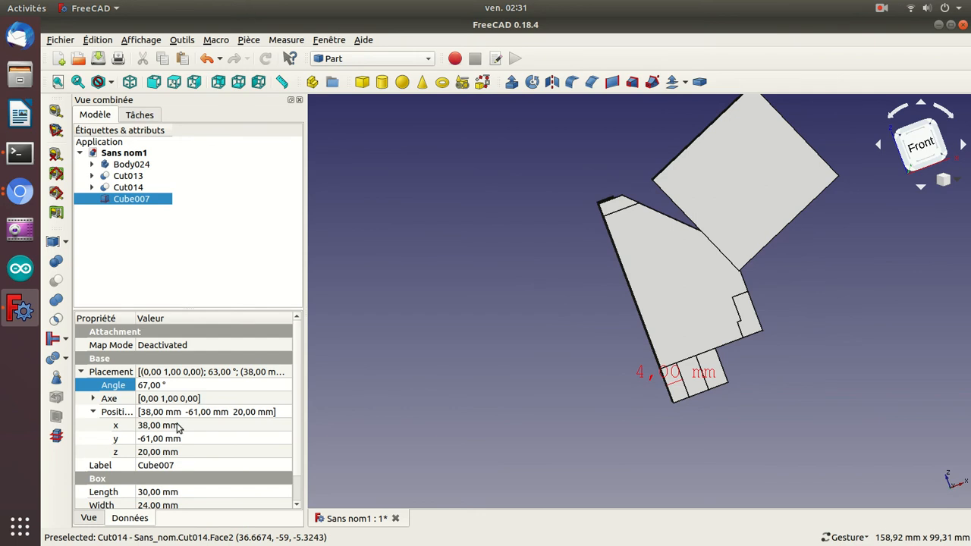
# Set the position of Cube007 to 19 mm along Z and 39 mm along X.
pyautogui.click(159, 453)
pyautogui.scroll(-1, 161, 454)
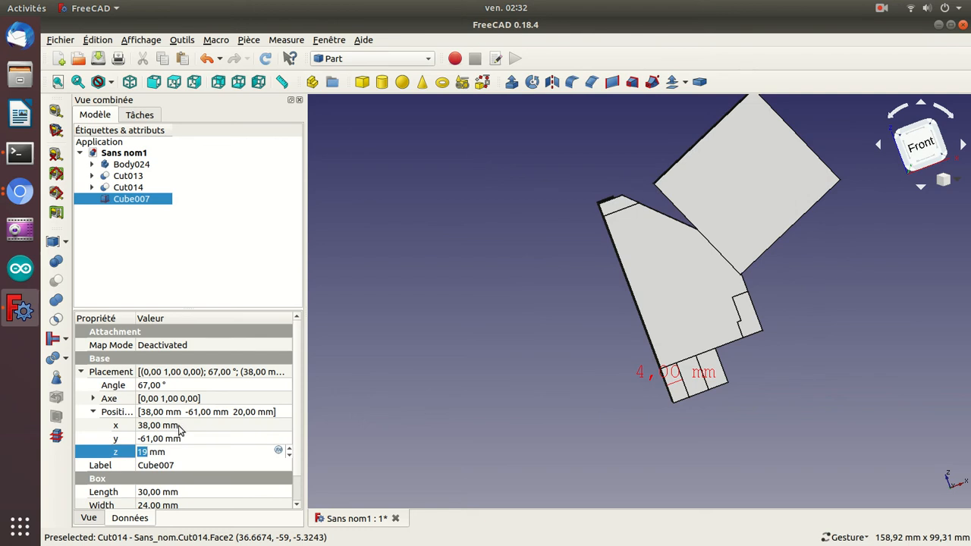
pyautogui.click(180, 428)
pyautogui.scroll(1, 179, 428)
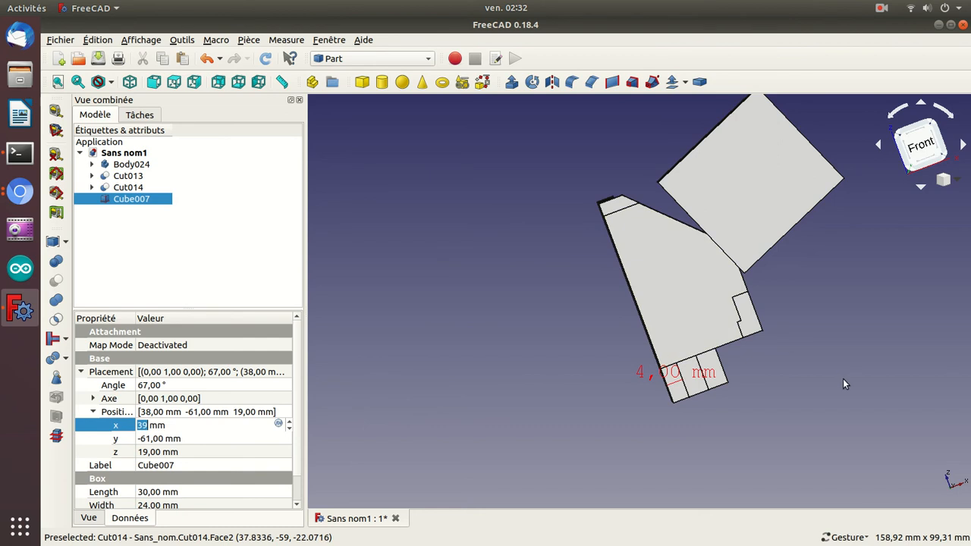
pyautogui.press('Return')
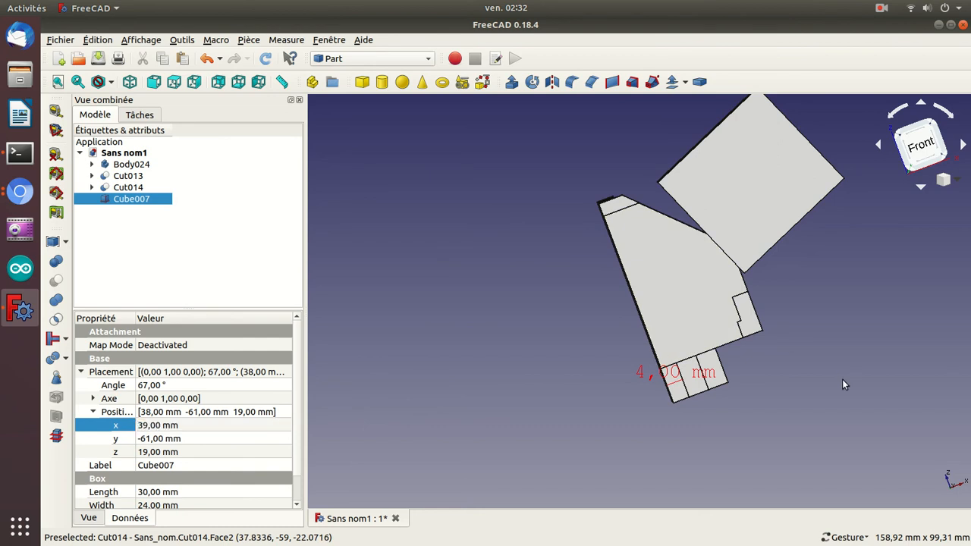
# Check Cube007 from the rear and set its placement angle to 68°, aligned with the bracket's slanted edge.
pyautogui.press('1')
pyautogui.press('3')
pyautogui.press('4')
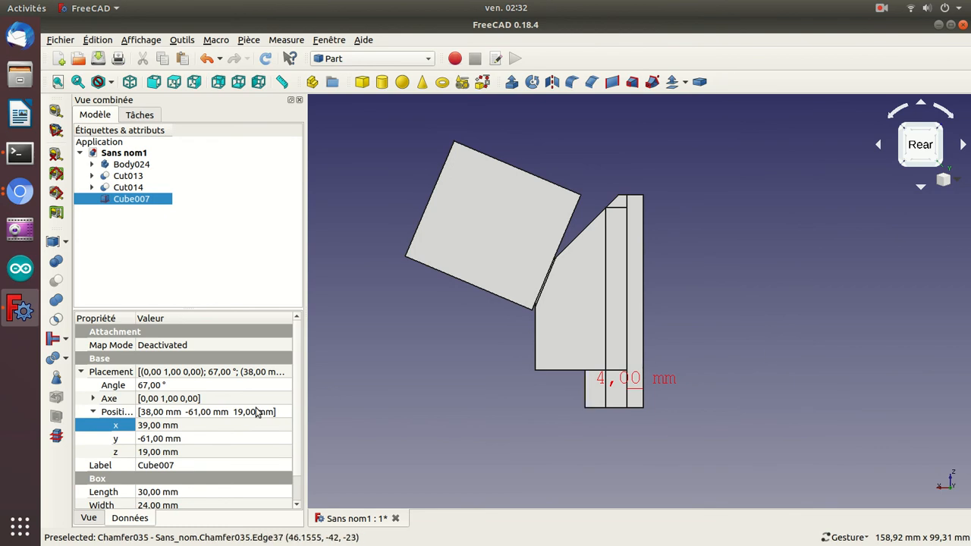
pyautogui.click(201, 386)
pyautogui.scroll(-1, 202, 384)
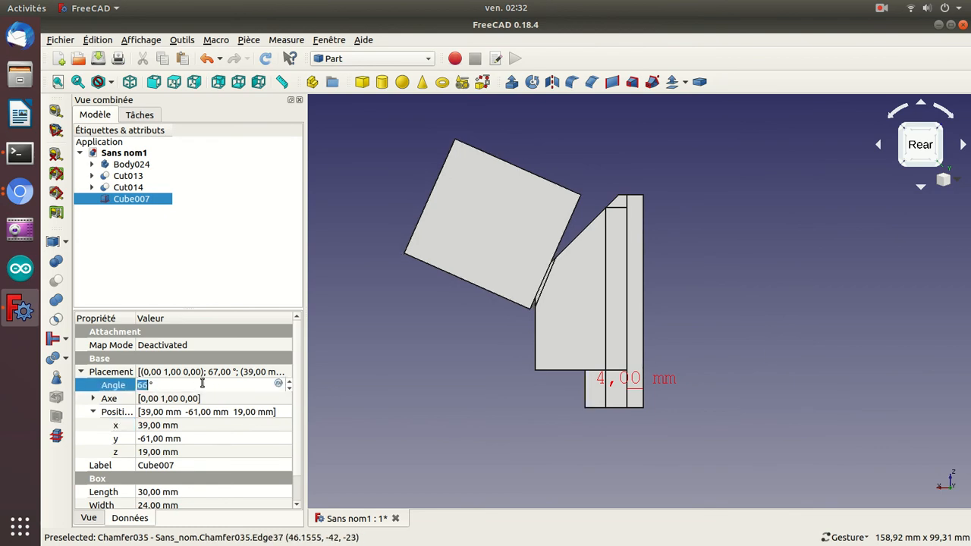
pyautogui.scroll(2, 203, 385)
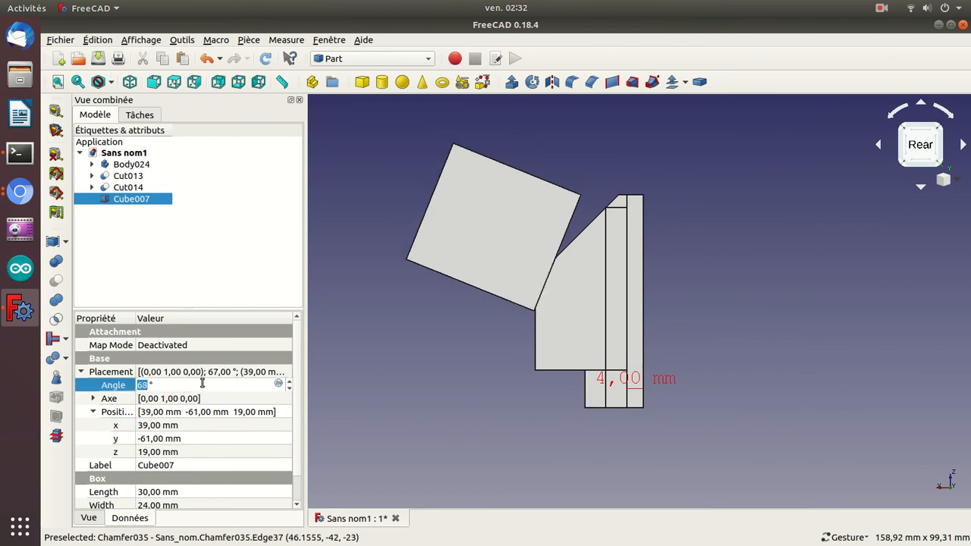
pyautogui.press('Return')
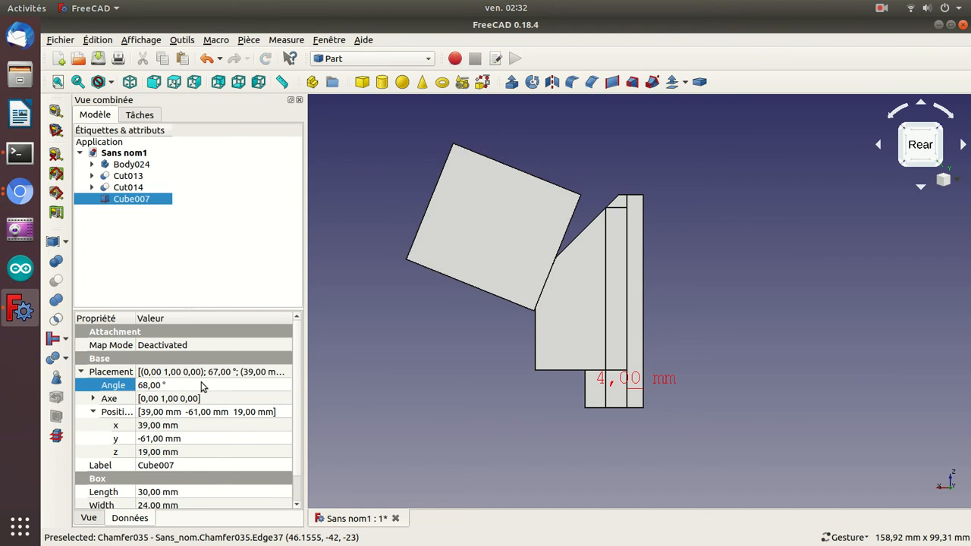
# Cut Cube007 from the bracket block Cut014 to bevel its slanted side.
pyautogui.click(138, 189)
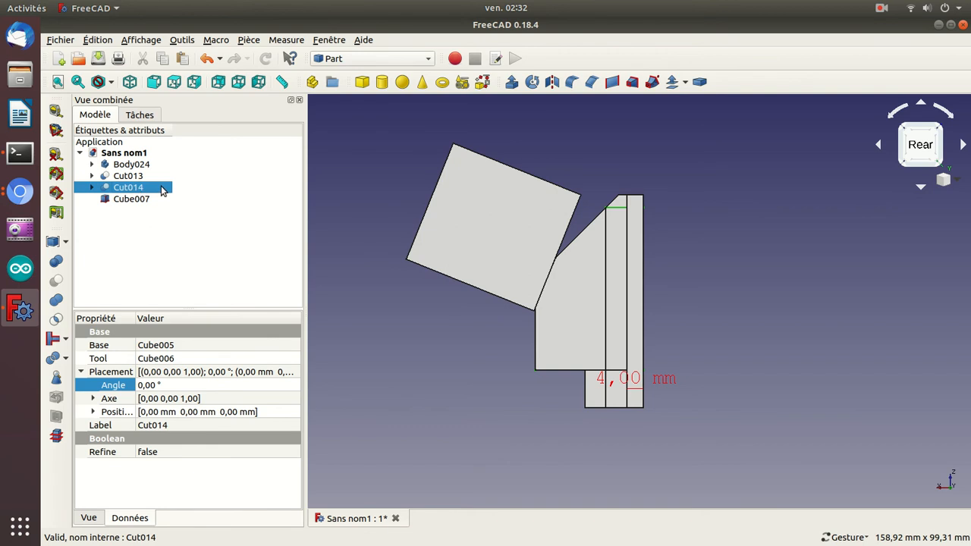
pyautogui.moveTo(424, 345); pyautogui.dragTo(358, 246)
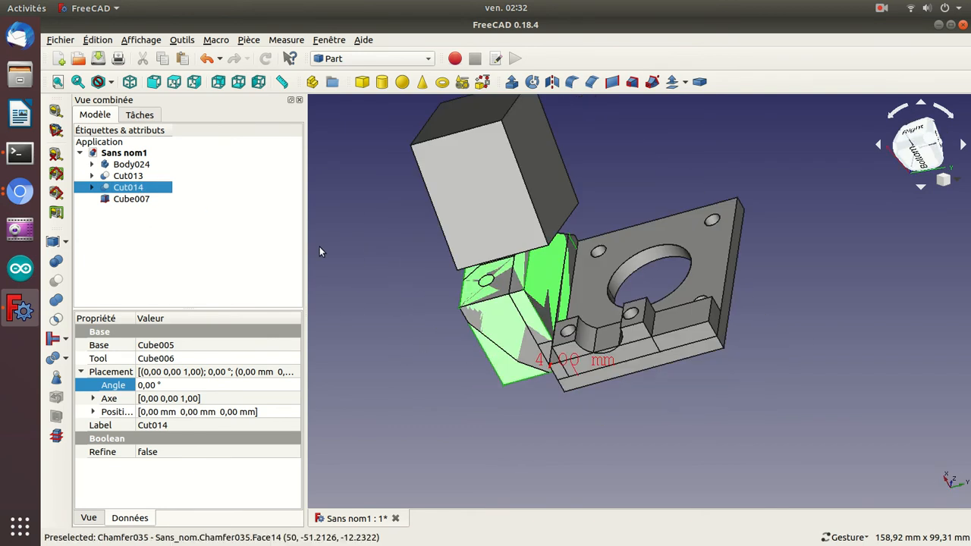
pyautogui.keyDown('ctrl'); pyautogui.click(135, 199); pyautogui.keyUp('ctrl')
pyautogui.click(56, 282)
# Examine the bracket's bevelled edges up close from the rear after the cut.
pyautogui.moveTo(418, 208); pyautogui.dragTo(403, 283)
pyautogui.moveTo(827, 281); pyautogui.dragTo(740, 381)
pyautogui.scroll(5, 740, 381)
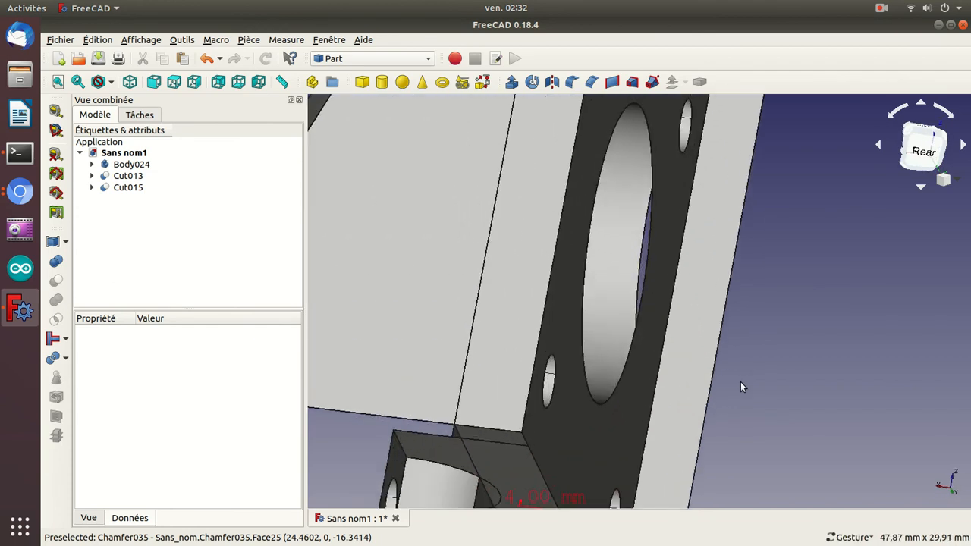
pyautogui.moveTo(400, 293); pyautogui.dragTo(379, 251)
pyautogui.press('Left')
pyautogui.press('Left')
pyautogui.press('Left')
pyautogui.press('Left')
pyautogui.press('Up')
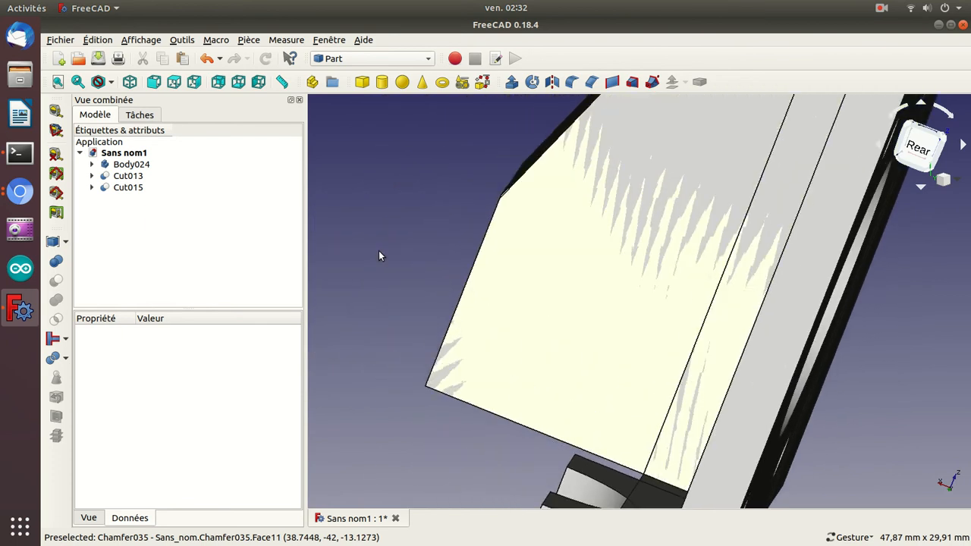
pyautogui.press('Up')
pyautogui.press('Up')
pyautogui.press('Left')
pyautogui.press('Up')
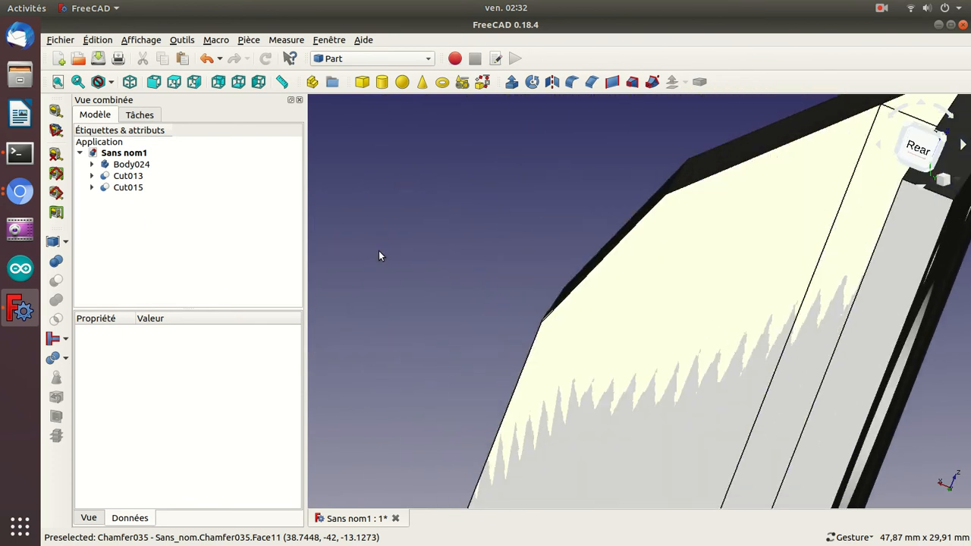
pyautogui.scroll(6, 379, 250)
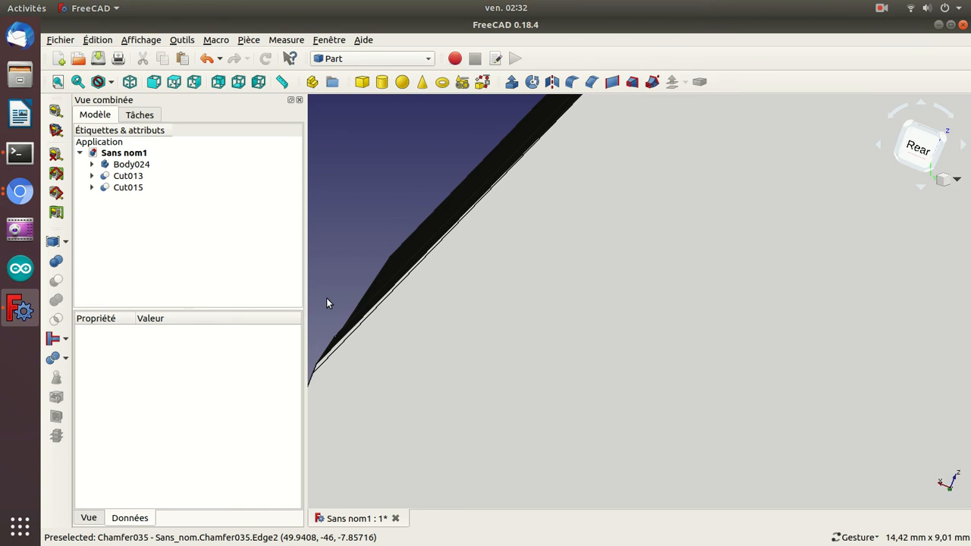
pyautogui.scroll(-7, 328, 304)
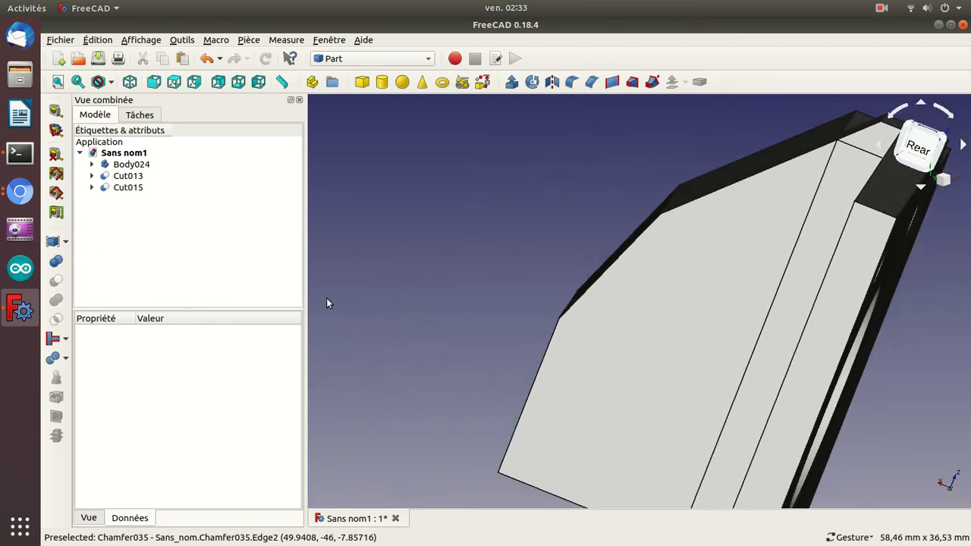
# Examine the bevelled bracket from the front and right, including the face with the hole and the stepped outline.
pyautogui.press('0')
pyautogui.moveTo(618, 295); pyautogui.dragTo(818, 317)
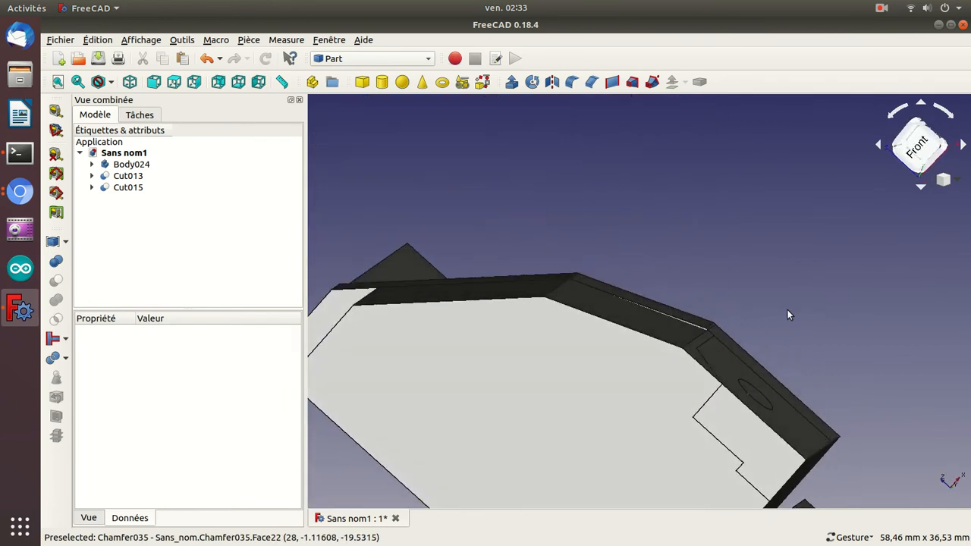
pyautogui.moveTo(815, 282); pyautogui.dragTo(783, 321)
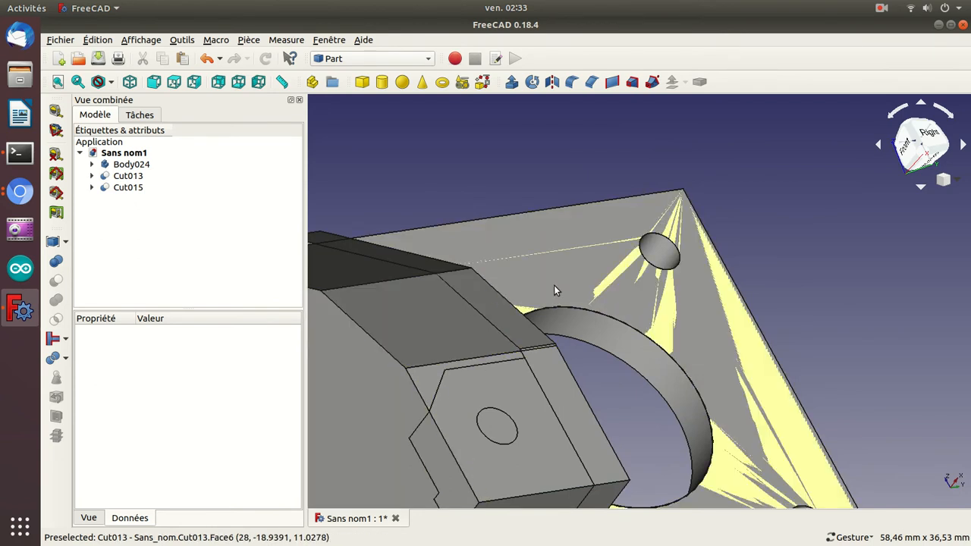
pyautogui.moveTo(858, 208); pyautogui.dragTo(822, 173)
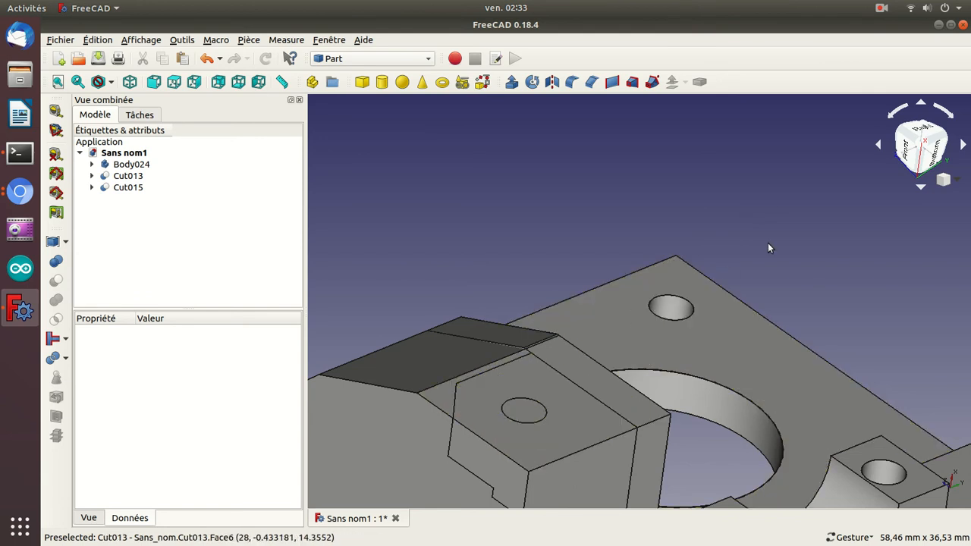
pyautogui.moveTo(903, 280); pyautogui.dragTo(881, 200)
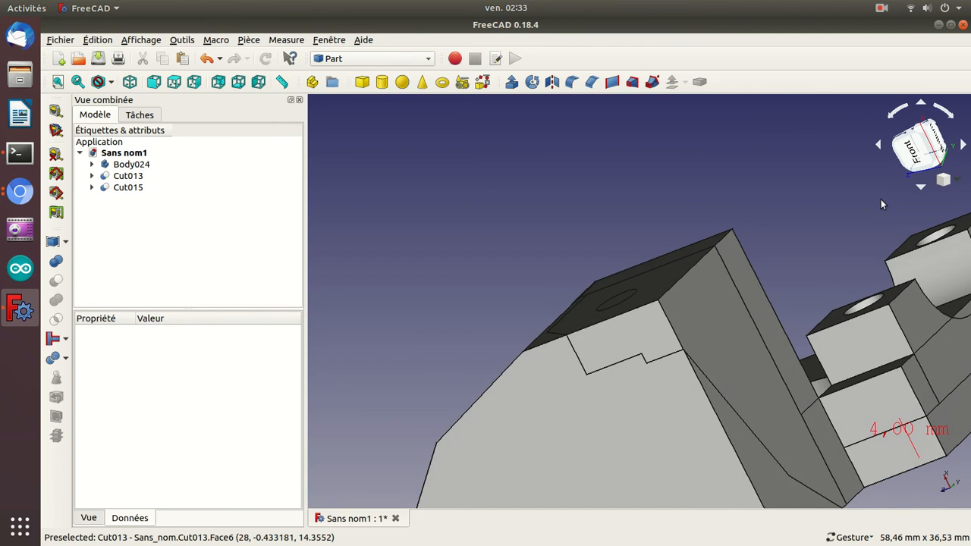
pyautogui.moveTo(369, 322); pyautogui.dragTo(413, 304)
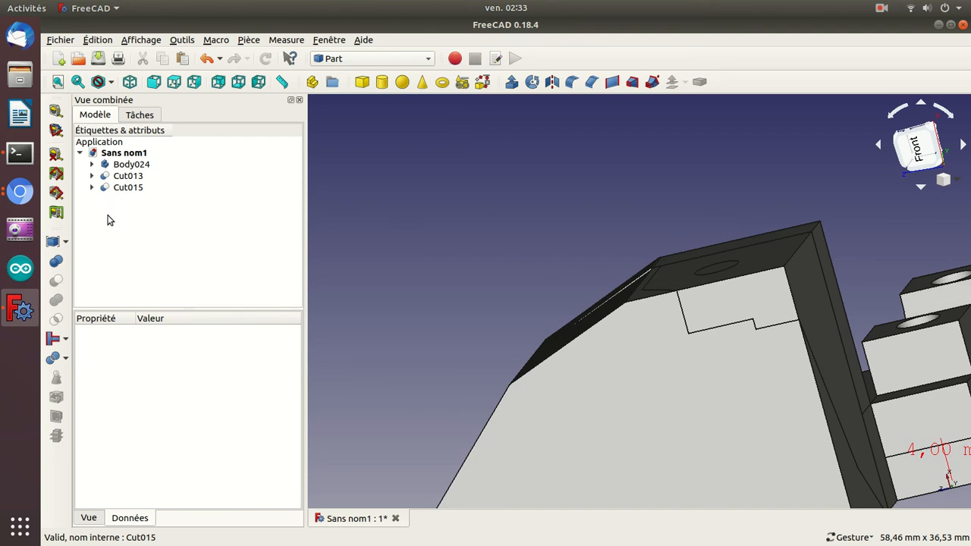
# Paste a copy of the cutting cube, make it visible and set its placement angle to 0°.
pyautogui.hotkey('ctrl', 'v')
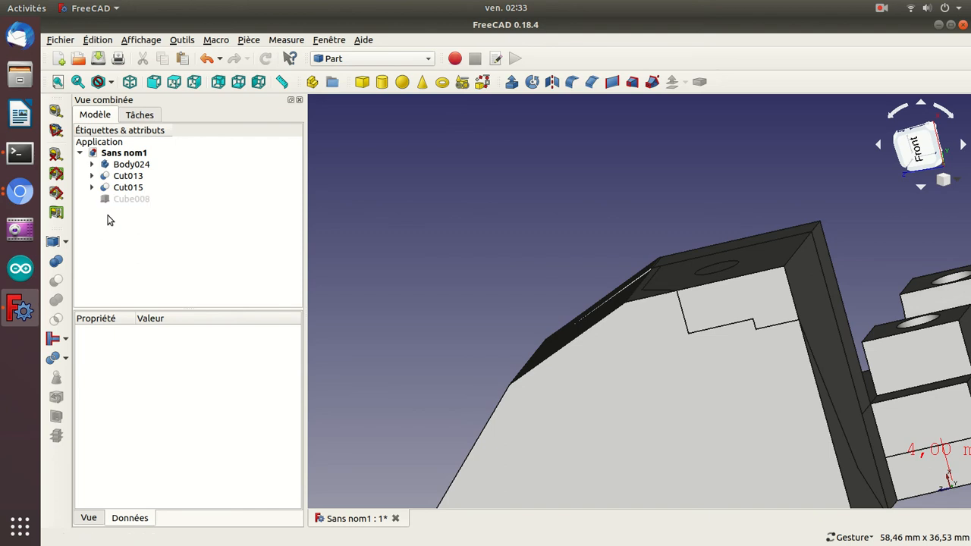
pyautogui.click(124, 198)
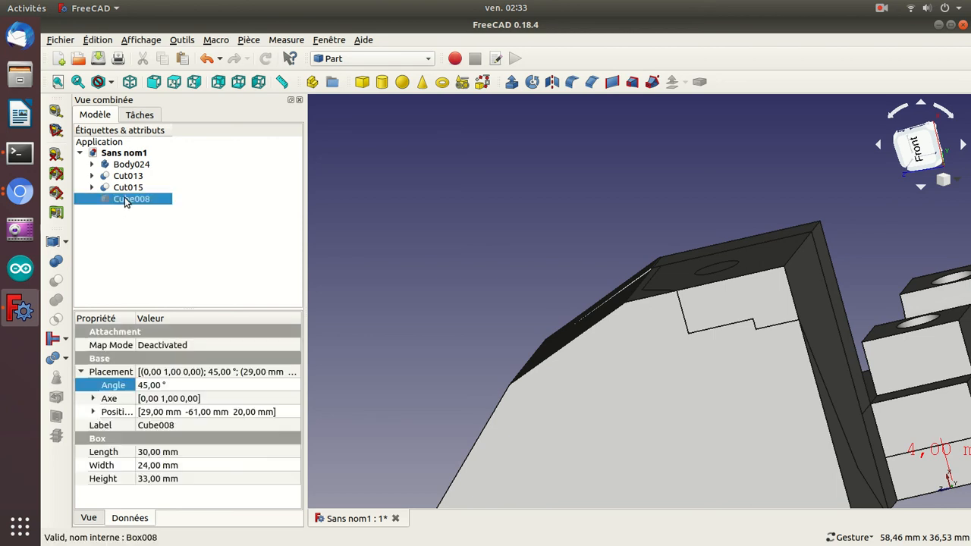
pyautogui.press('space')
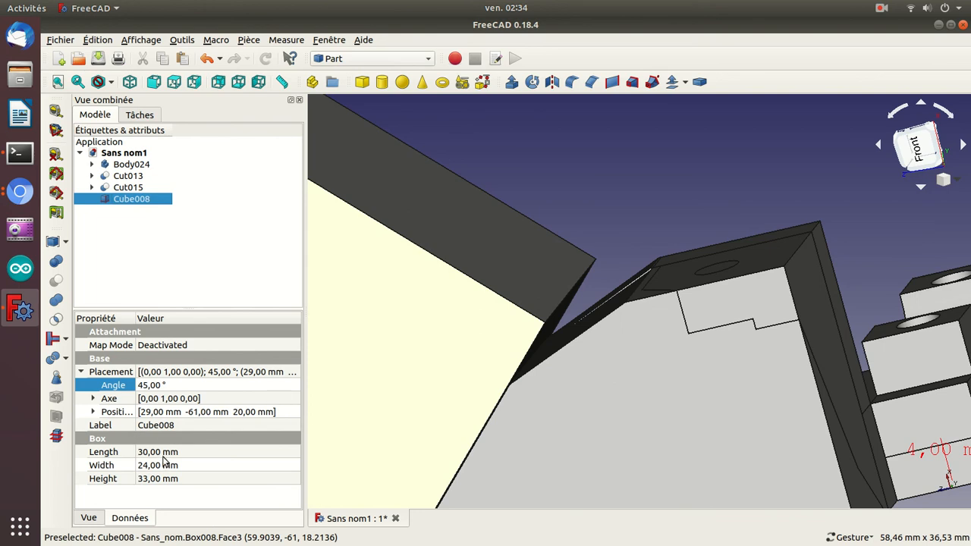
pyautogui.click(158, 386)
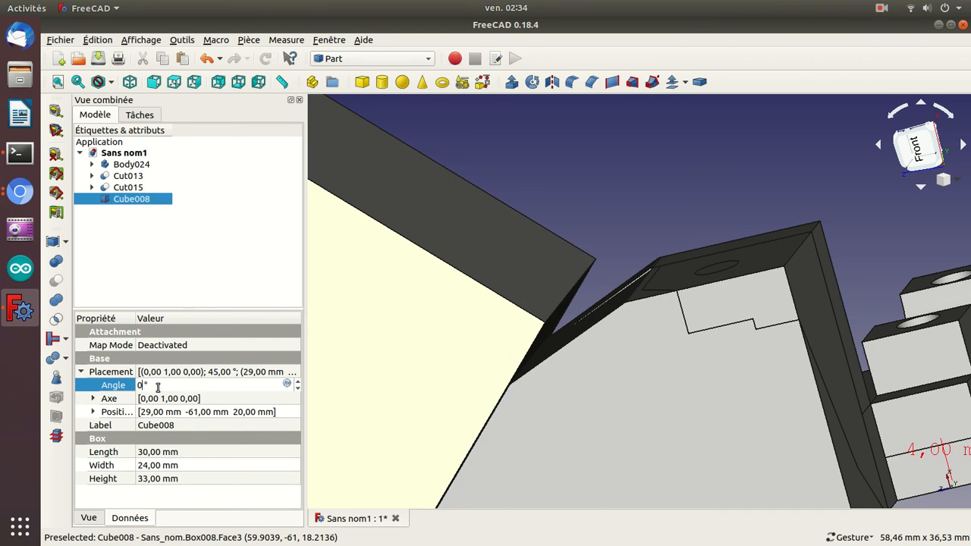
pyautogui.write('0')
pyautogui.press('Return')
pyautogui.moveTo(387, 290); pyautogui.dragTo(486, 288)
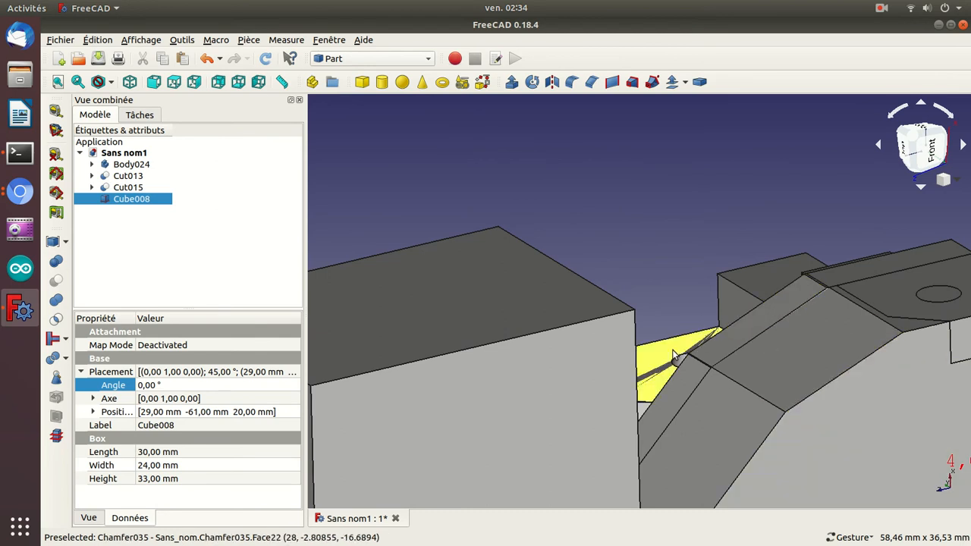
# Set the Y position of Cube008 to -70 mm and check it from above.
pyautogui.click(92, 412)
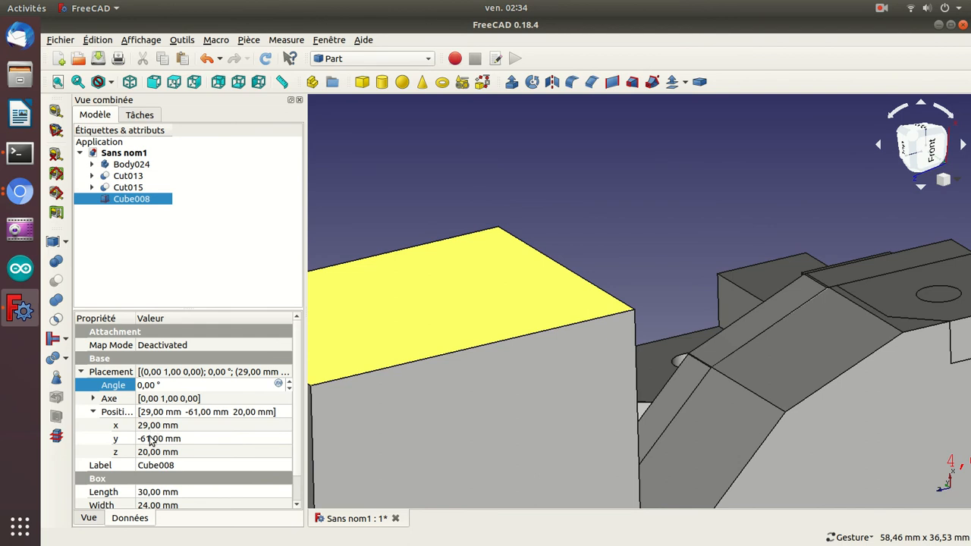
pyautogui.moveTo(400, 162); pyautogui.dragTo(466, 218)
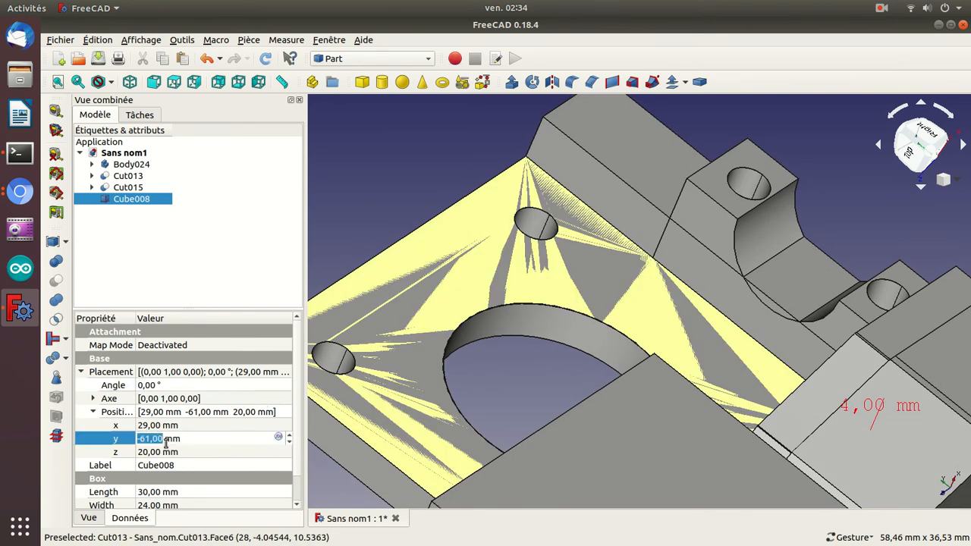
pyautogui.scroll(-11, 165, 444)
pyautogui.scroll(-2, 165, 440)
pyautogui.moveTo(549, 414); pyautogui.dragTo(635, 390)
pyautogui.click(232, 438)
pyautogui.scroll(4, 232, 437)
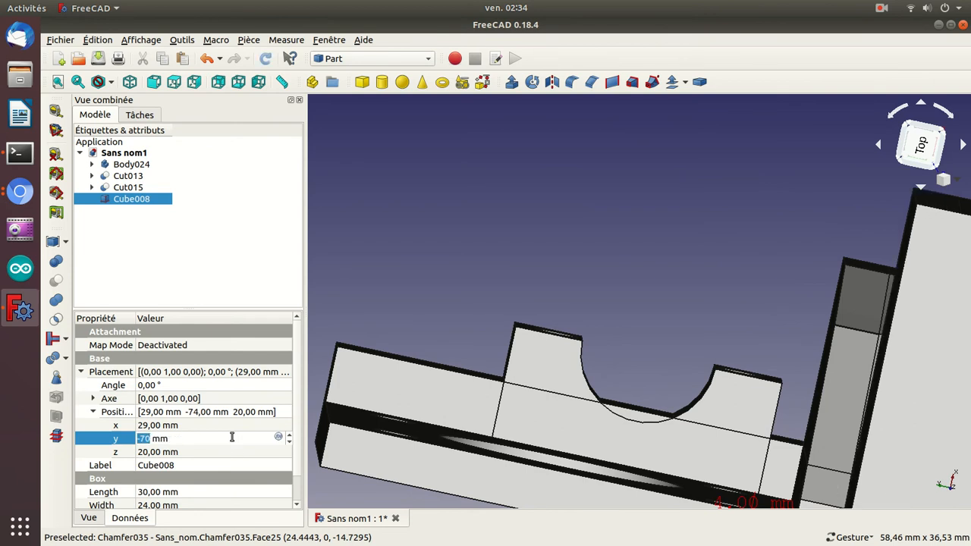
pyautogui.press('Return')
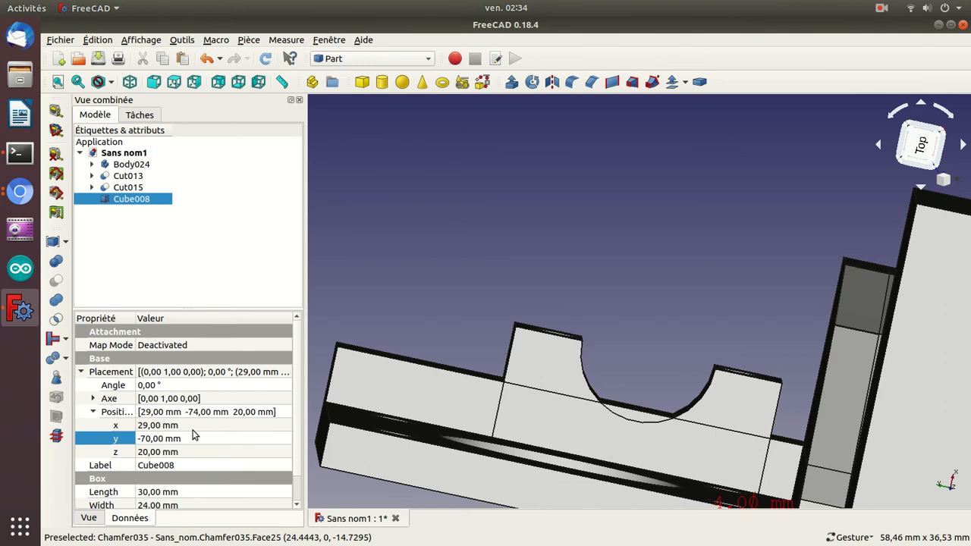
pyautogui.moveTo(622, 261); pyautogui.dragTo(607, 306)
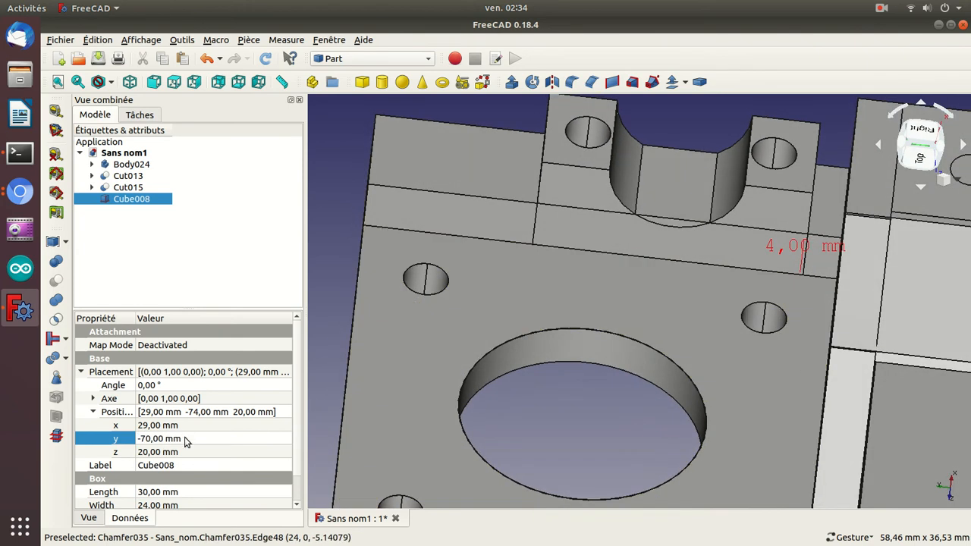
# Set the Z position of Cube008 to -4 mm and compare it with the bracket from the right side.
pyautogui.click(189, 454)
pyautogui.scroll(-4, 190, 455)
pyautogui.scroll(-8, 190, 454)
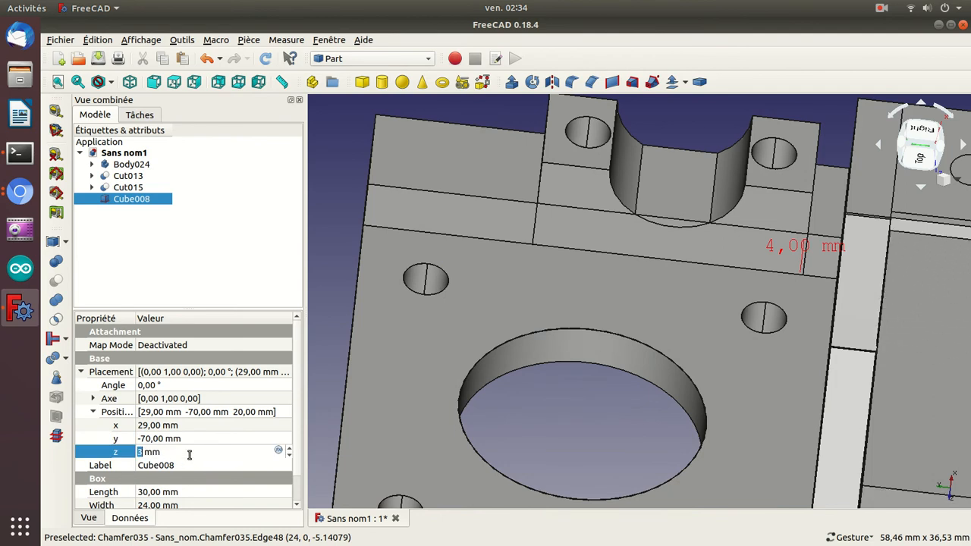
pyautogui.scroll(-4, 190, 454)
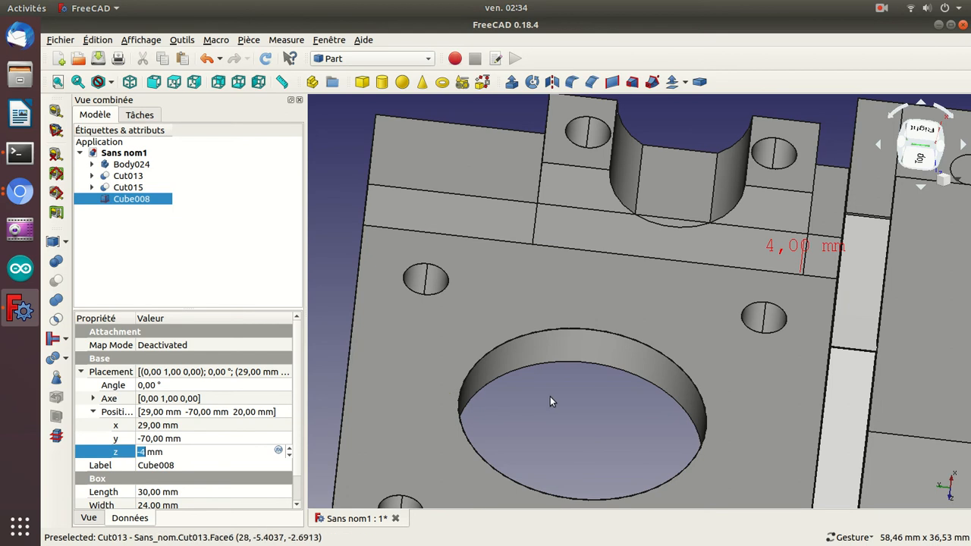
pyautogui.scroll(-2, 553, 396)
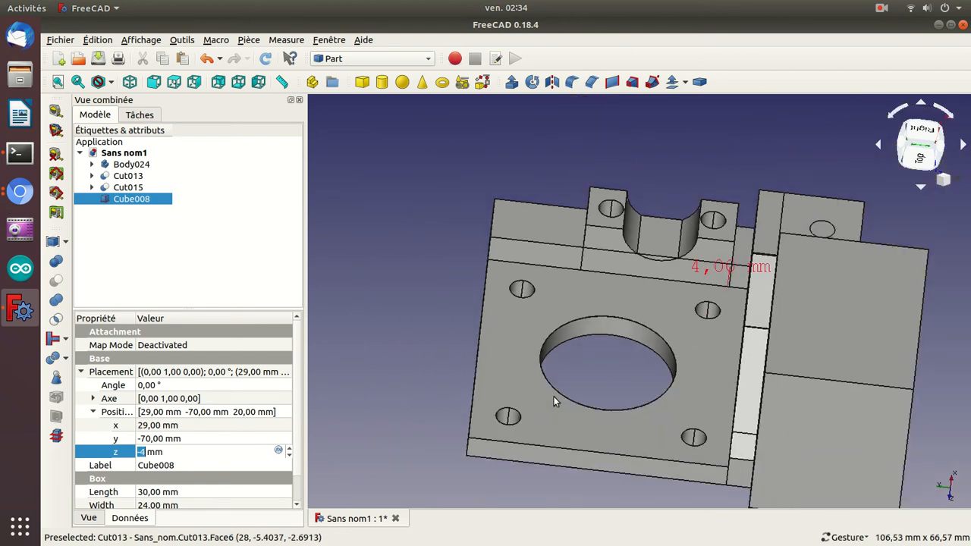
pyautogui.moveTo(722, 155); pyautogui.dragTo(717, 216)
pyautogui.scroll(-3, 717, 215)
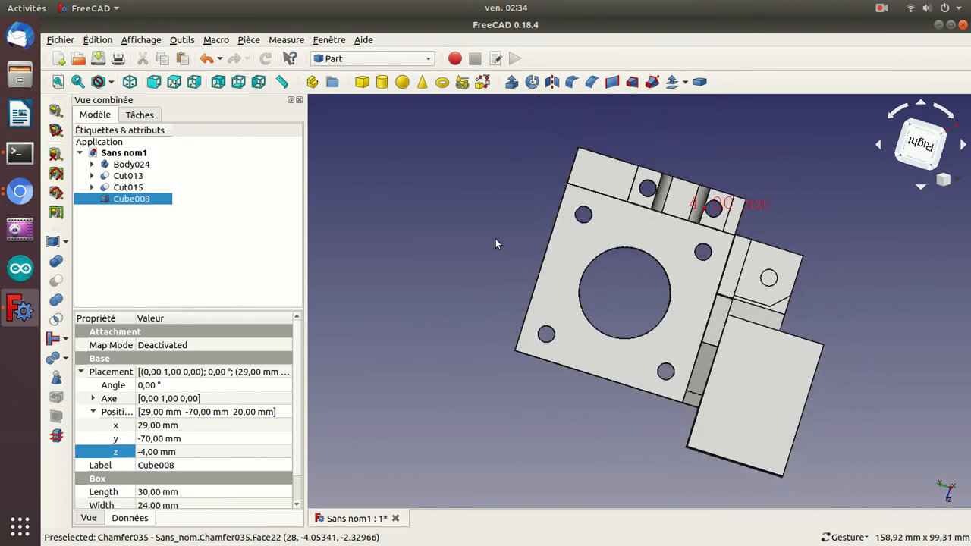
# Lower the Z position of Cube008 to -9 mm and check its overlap with the bracket.
pyautogui.doubleClick(186, 452)
pyautogui.write('-5')
pyautogui.scroll(-4, 187, 453)
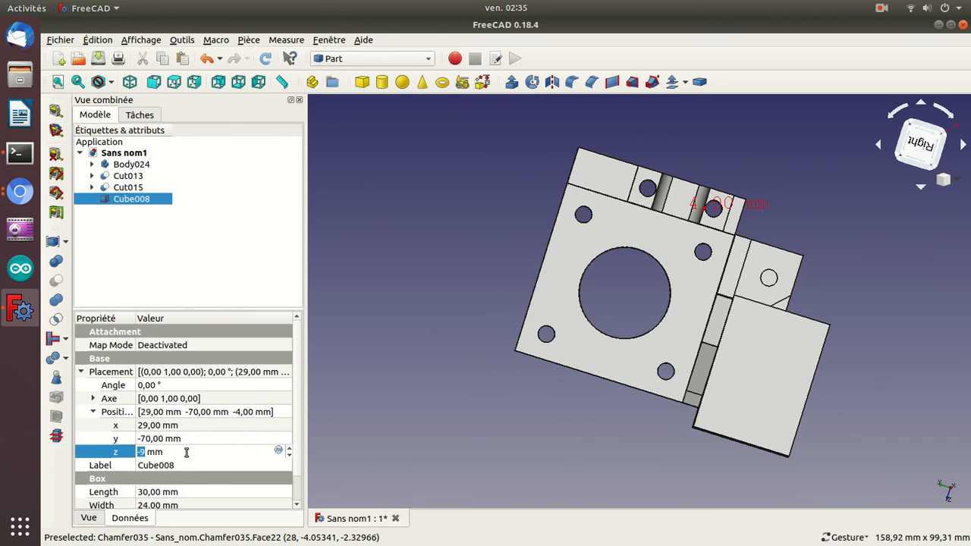
pyautogui.moveTo(893, 314); pyautogui.dragTo(736, 306)
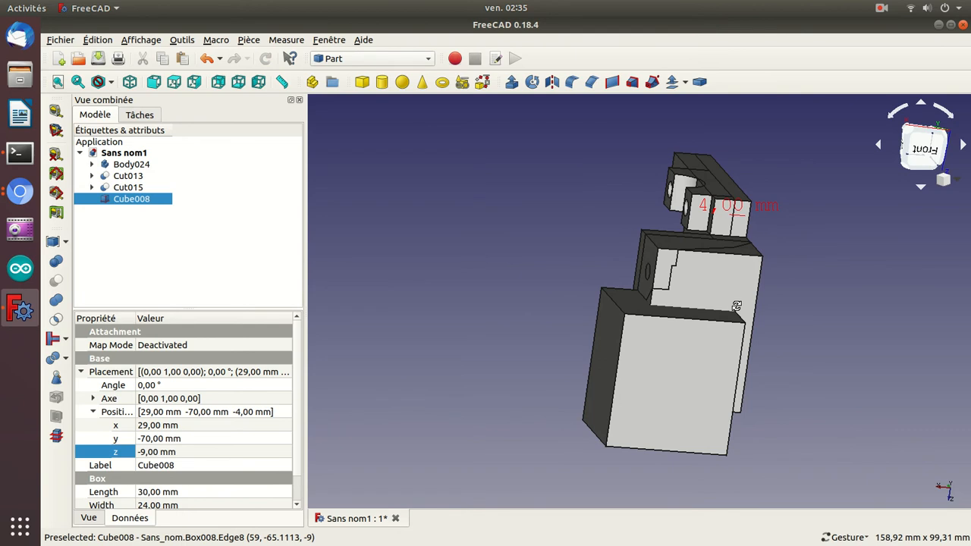
# Set the Z position of Cube008 to -19 mm and check how it covers the bracket.
pyautogui.click(196, 453)
pyautogui.scroll(-6, 197, 450)
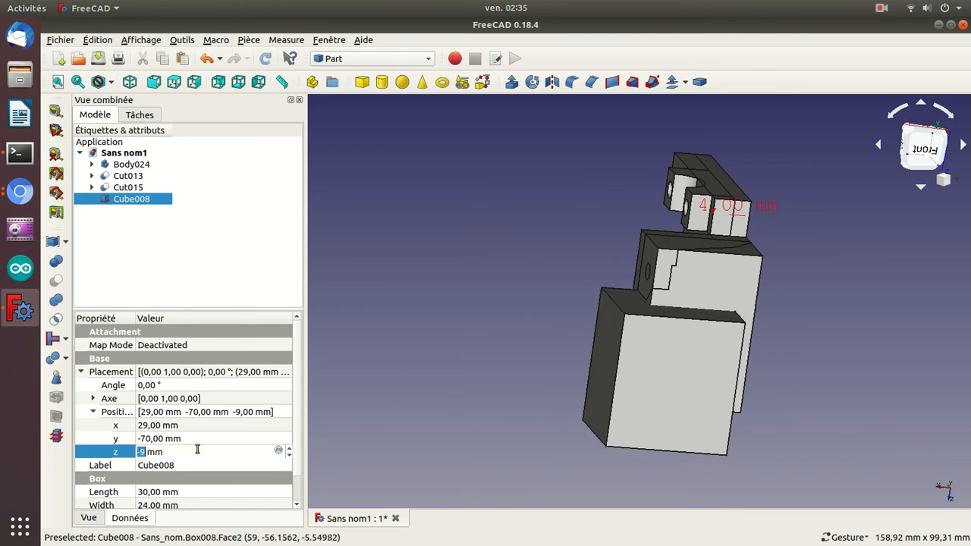
pyautogui.scroll(-4, 197, 450)
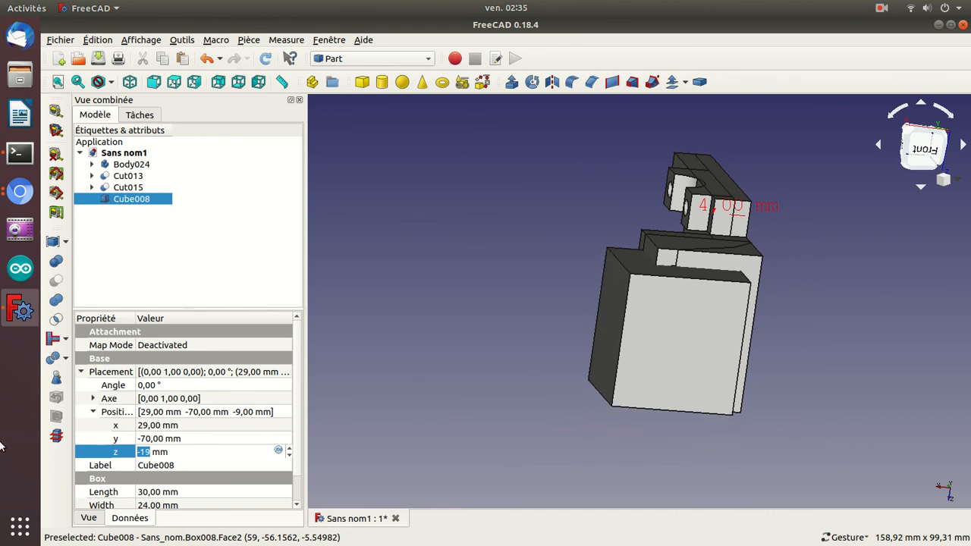
pyautogui.moveTo(442, 285); pyautogui.dragTo(534, 234)
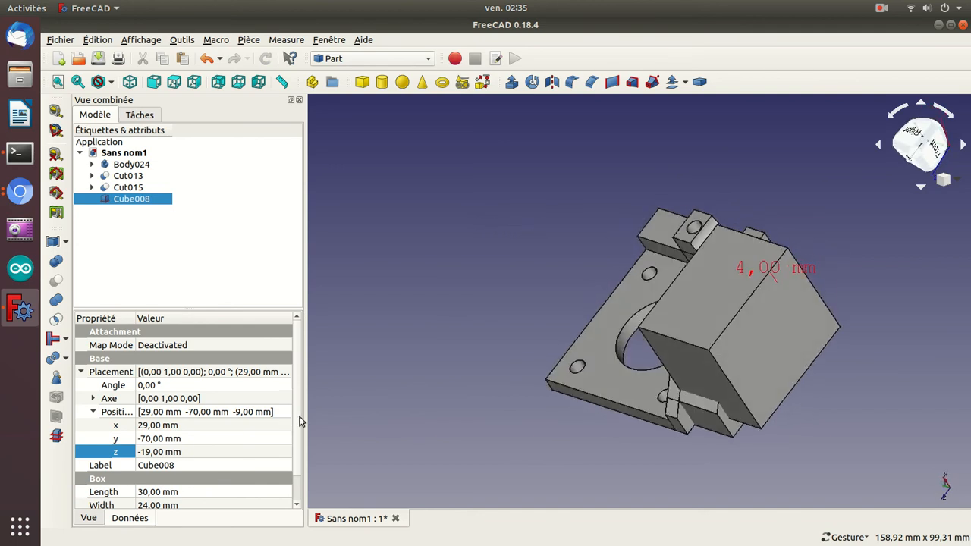
# Set the height of Cube008 to 36 mm and check its extent against the bracket from below.
pyautogui.scroll(-1, 299, 452)
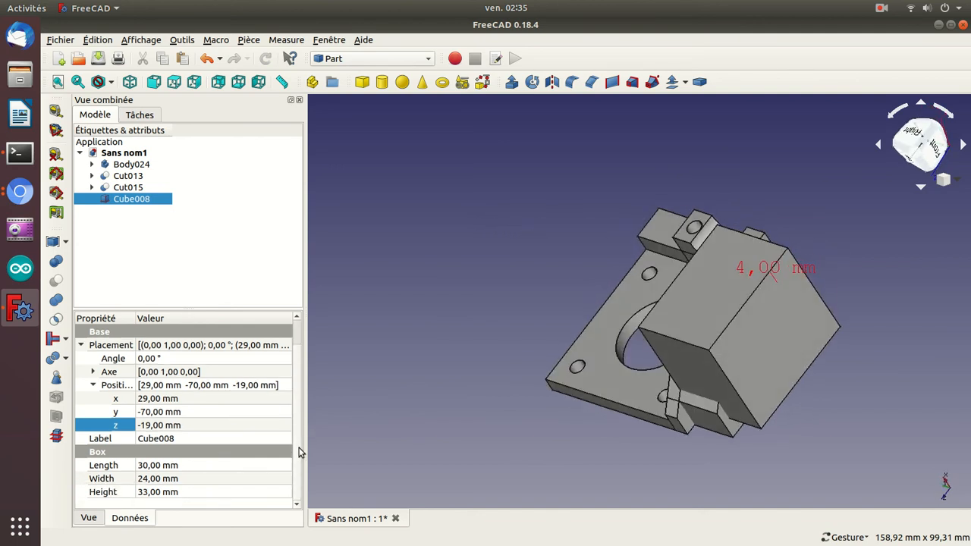
pyautogui.click(235, 492)
pyautogui.scroll(1, 234, 491)
pyautogui.scroll(2, 234, 492)
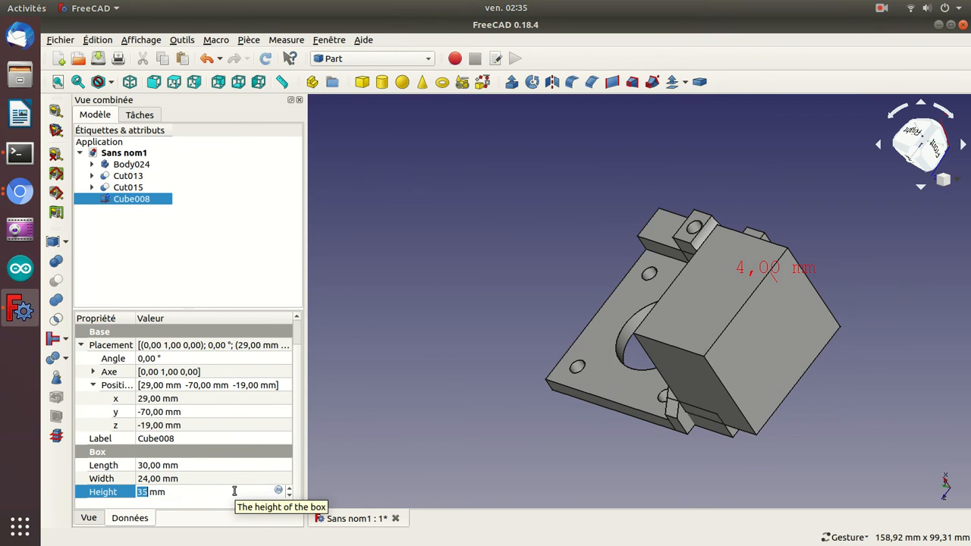
pyautogui.press('Return')
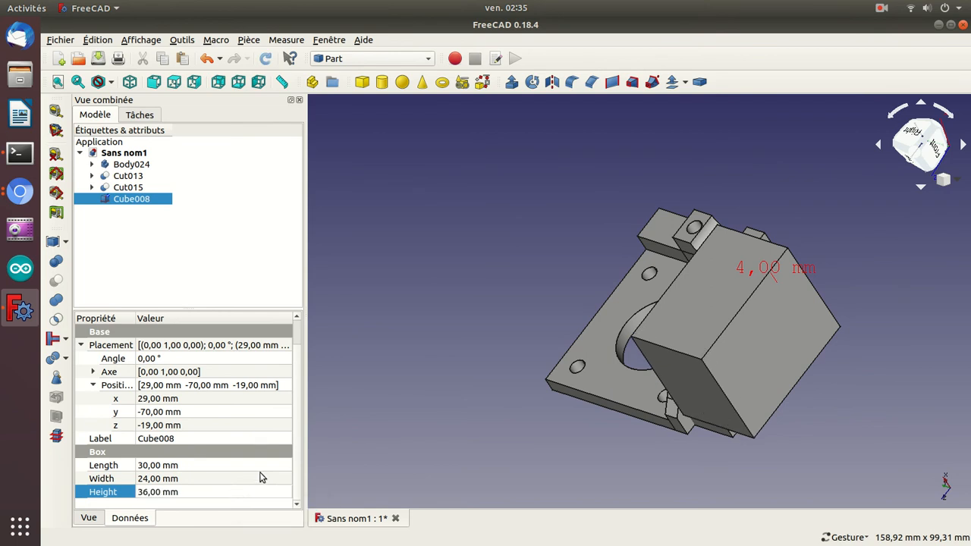
pyautogui.moveTo(896, 296); pyautogui.dragTo(678, 346)
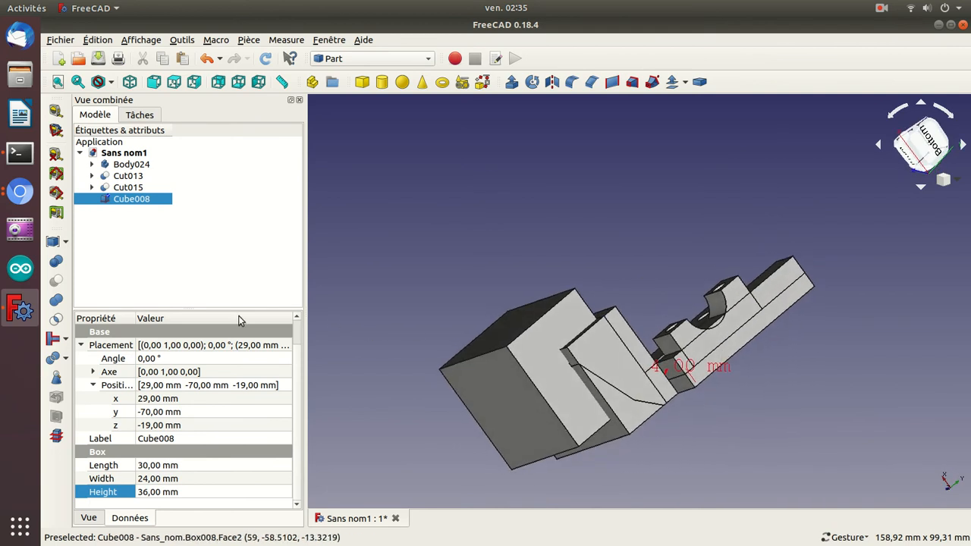
# Set the X position of Cube008 to 16 mm and check its overlap with the bevelled block.
pyautogui.click(154, 398)
pyautogui.scroll(-1, 155, 400)
pyautogui.scroll(-10, 154, 398)
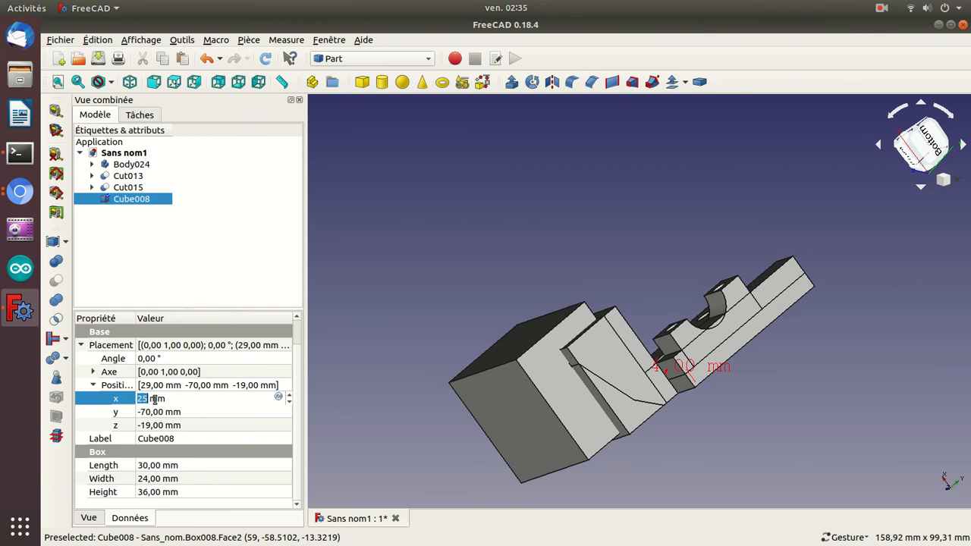
pyautogui.scroll(-3, 154, 399)
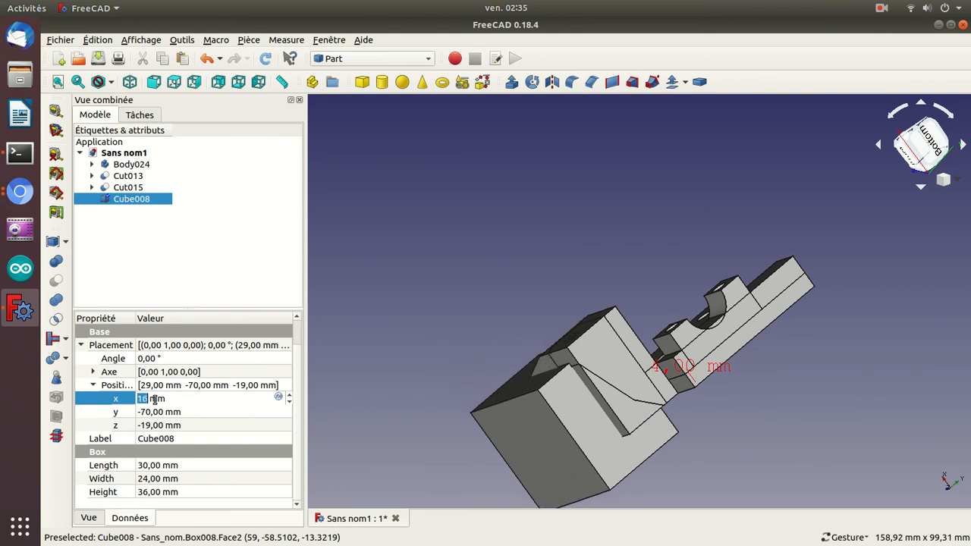
pyautogui.scroll(1, 154, 399)
pyautogui.moveTo(418, 260); pyautogui.dragTo(571, 223)
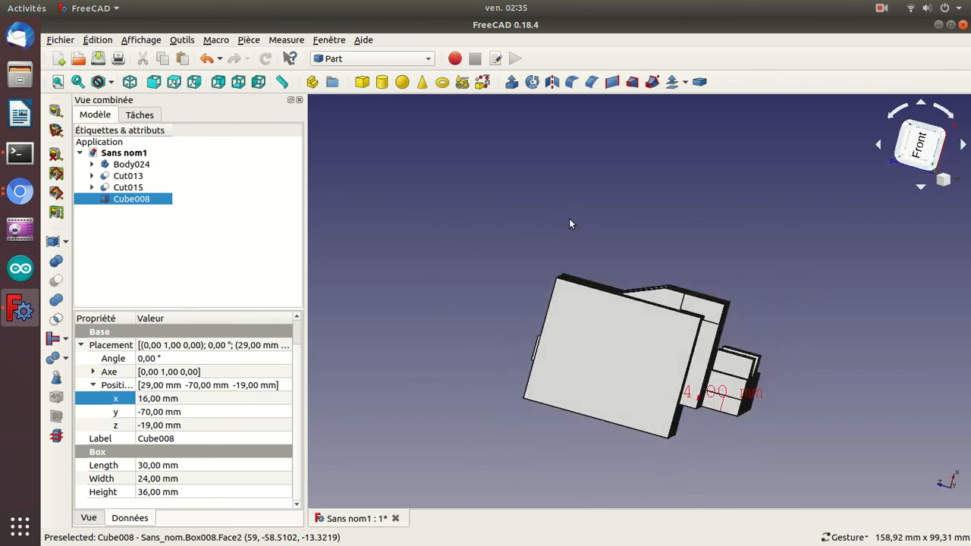
# Examine how Cube008 overlaps the bracket from the standard views and from oblique angles.
pyautogui.press('3')
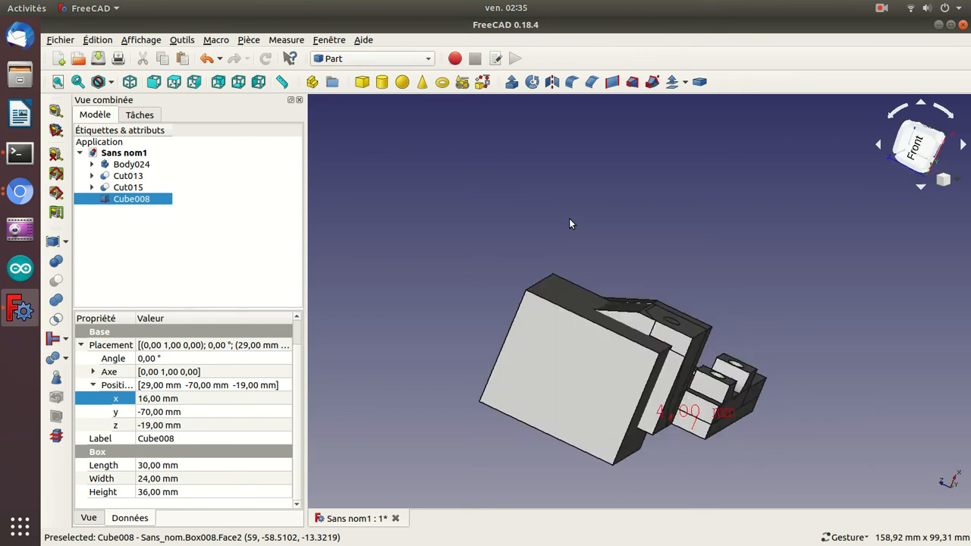
pyautogui.press('2')
pyautogui.press('5')
pyautogui.press('4')
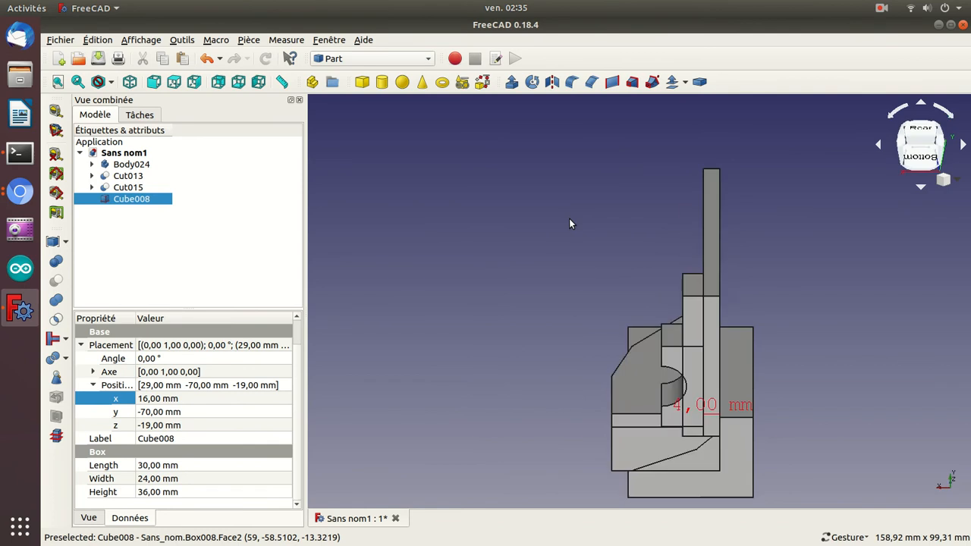
pyautogui.press('6')
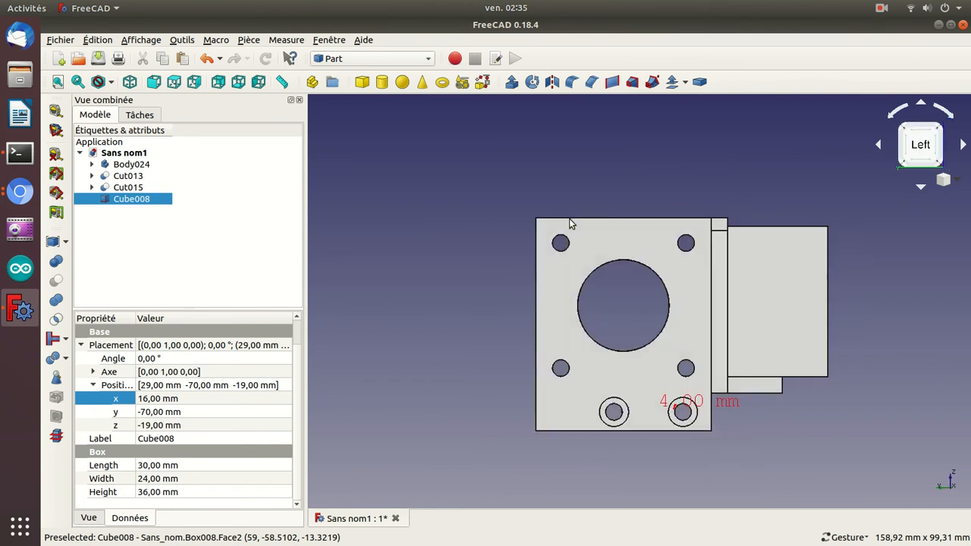
pyautogui.press('3')
pyautogui.press('1')
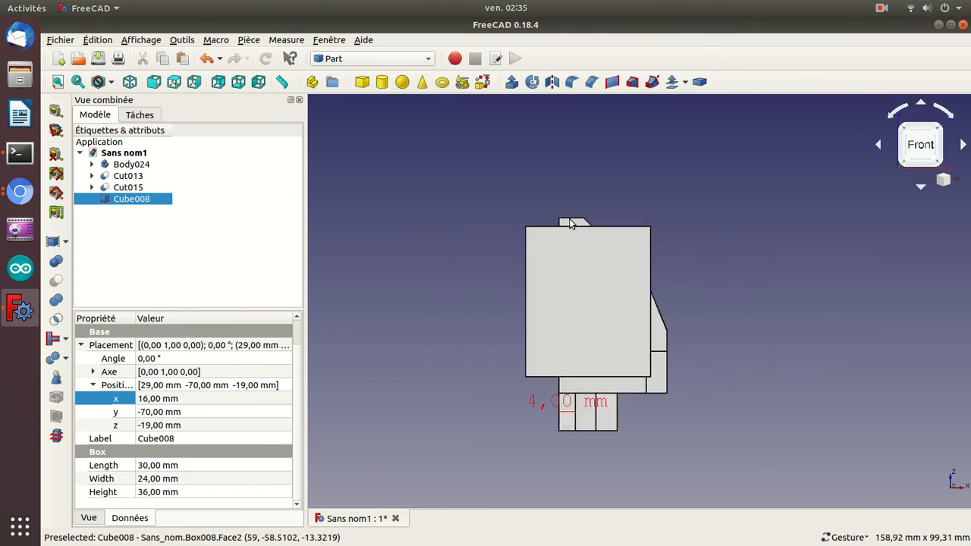
pyautogui.press('0')
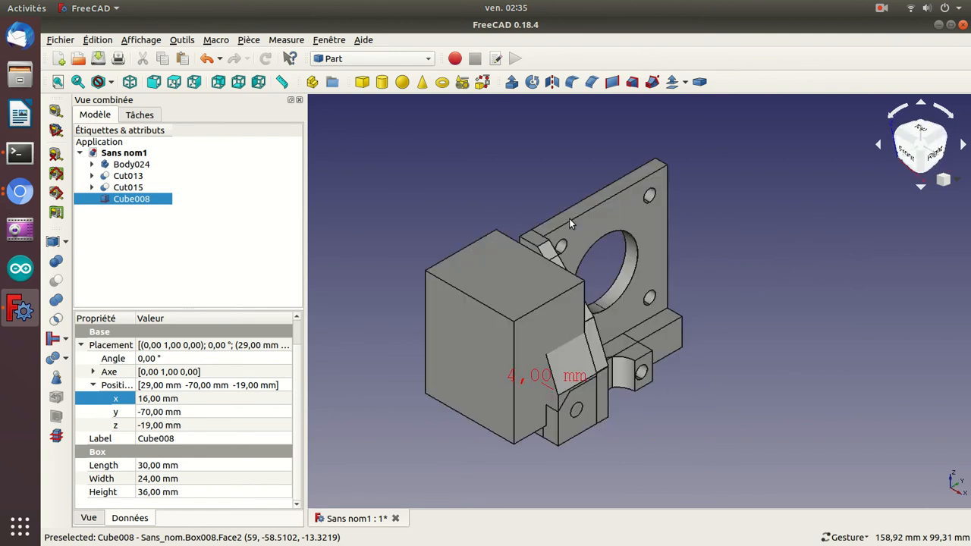
pyautogui.press('5')
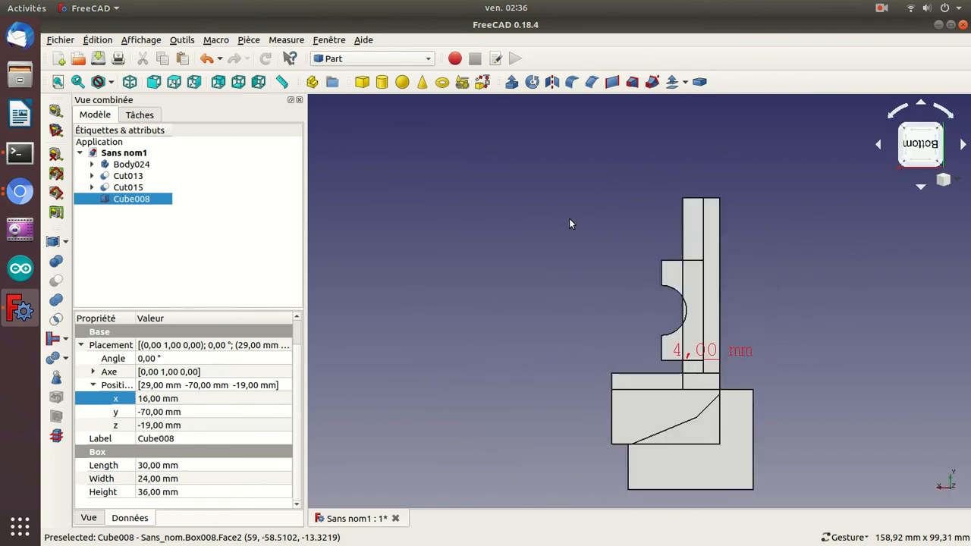
pyautogui.press('2')
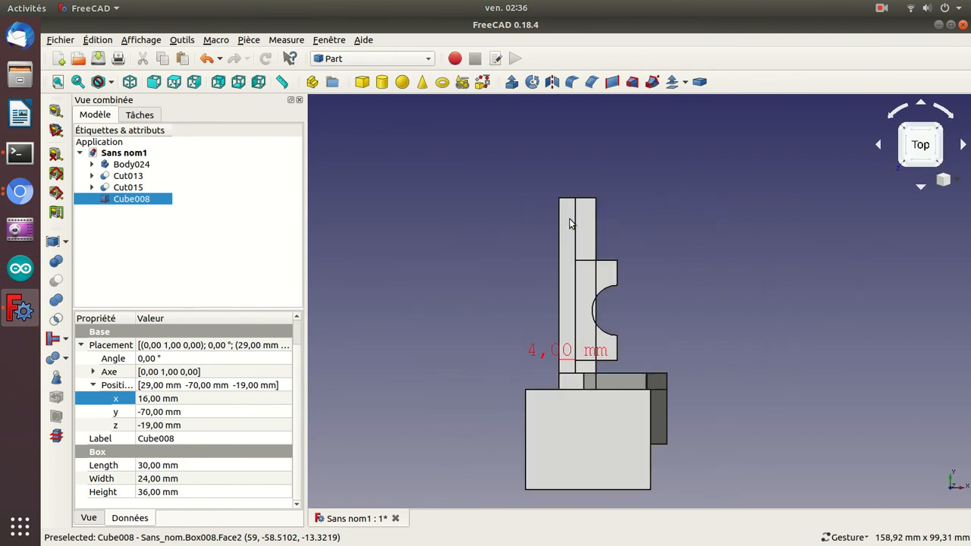
pyautogui.moveTo(571, 220); pyautogui.dragTo(763, 440)
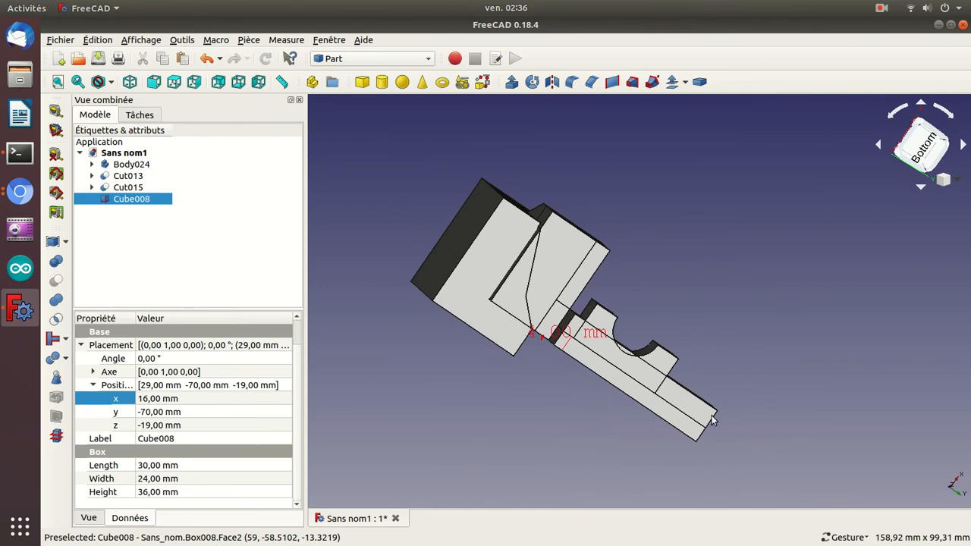
pyautogui.moveTo(437, 157); pyautogui.dragTo(495, 245)
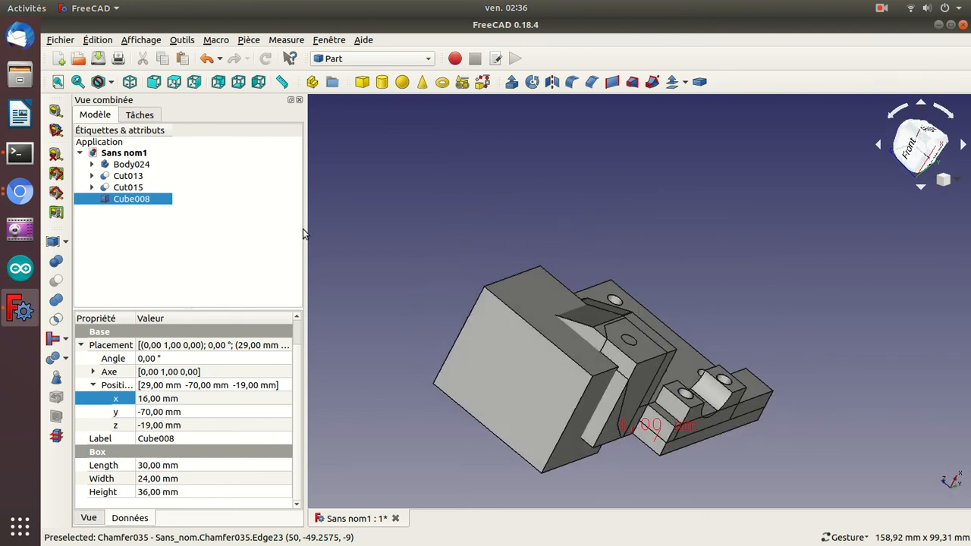
# Subtract Cube008 from Cut015 with a Boolean cut and inspect the trimmed bracket from several sides.
pyautogui.click(138, 189)
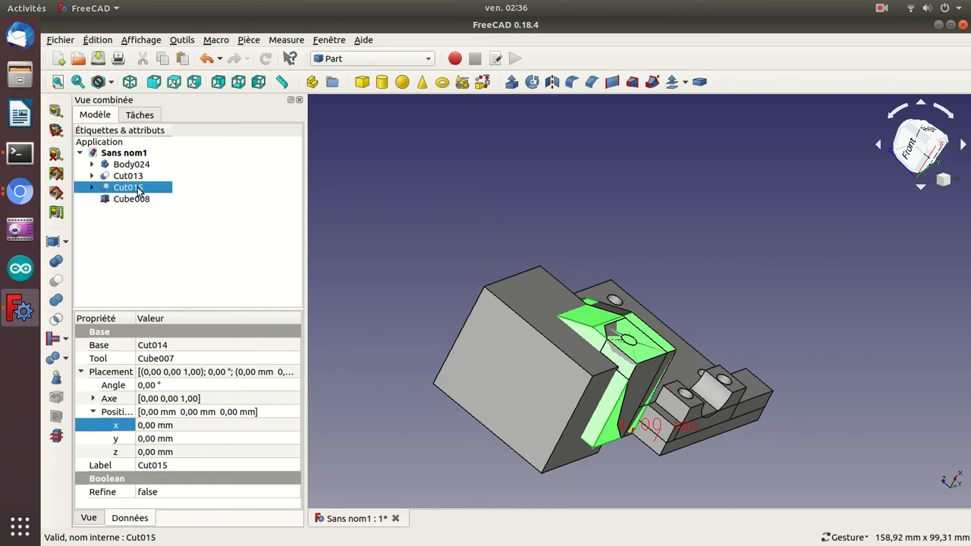
pyautogui.keyDown('ctrl'); pyautogui.click(137, 199); pyautogui.keyUp('ctrl')
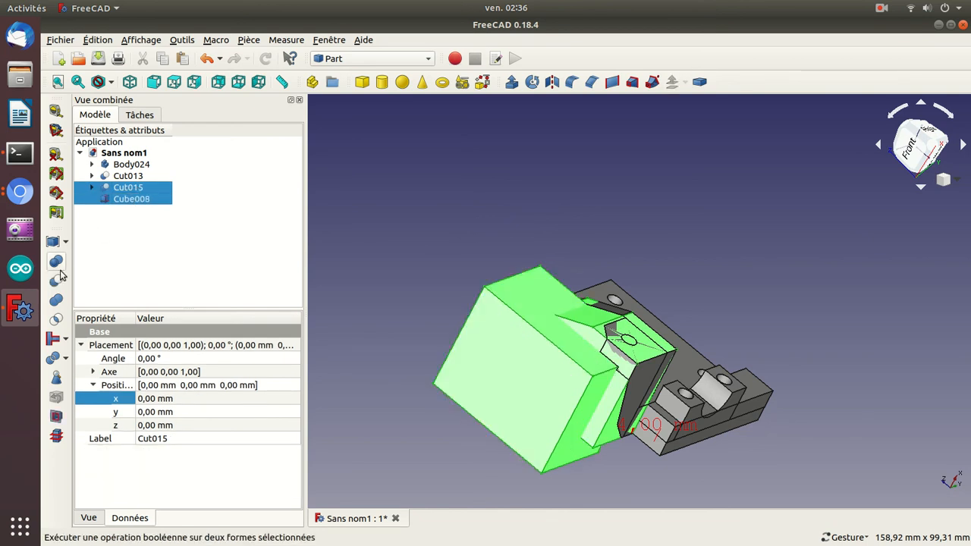
pyautogui.click(57, 281)
pyautogui.moveTo(459, 222); pyautogui.dragTo(492, 278)
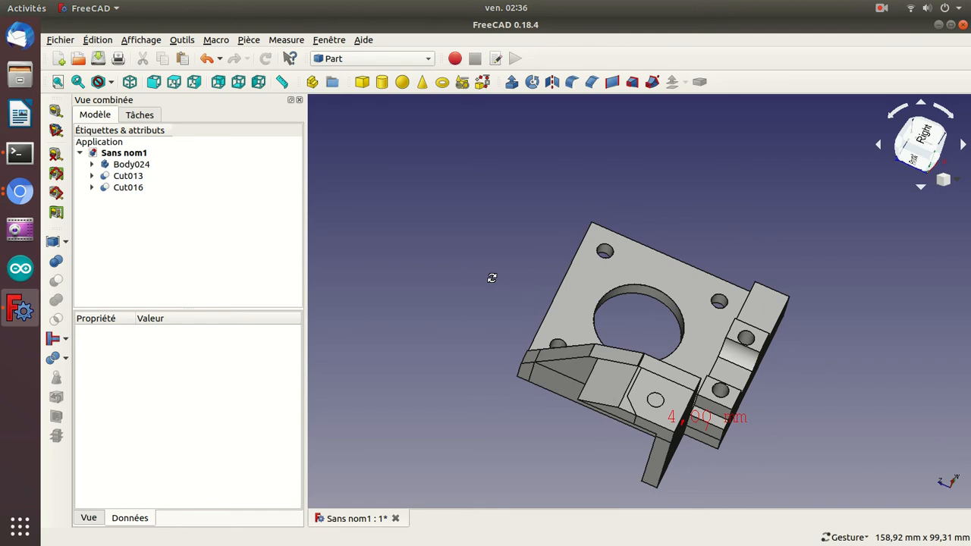
pyautogui.moveTo(562, 461); pyautogui.dragTo(516, 366)
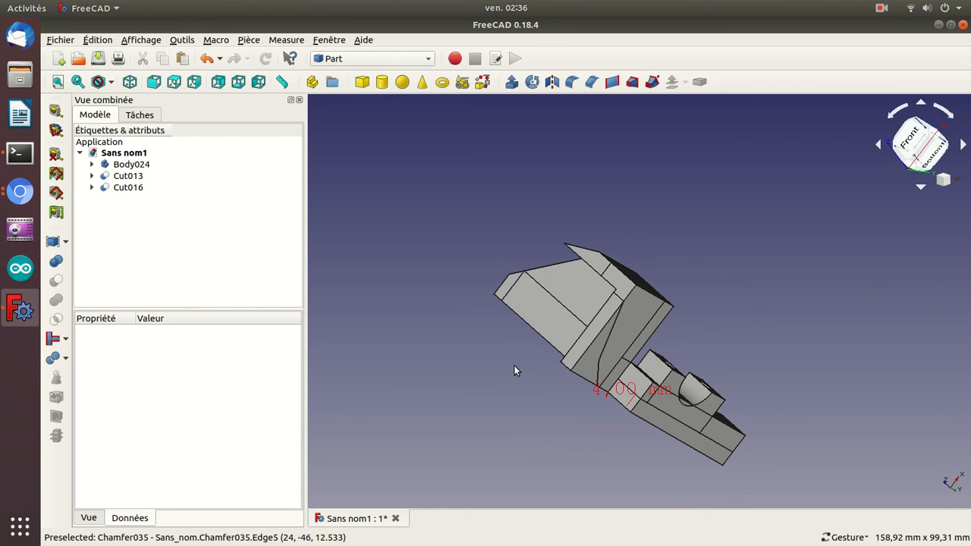
# Duplicate Cube008 from inside Cut016 by pasting a copy of it into the document.
pyautogui.click(92, 187)
pyautogui.click(121, 211)
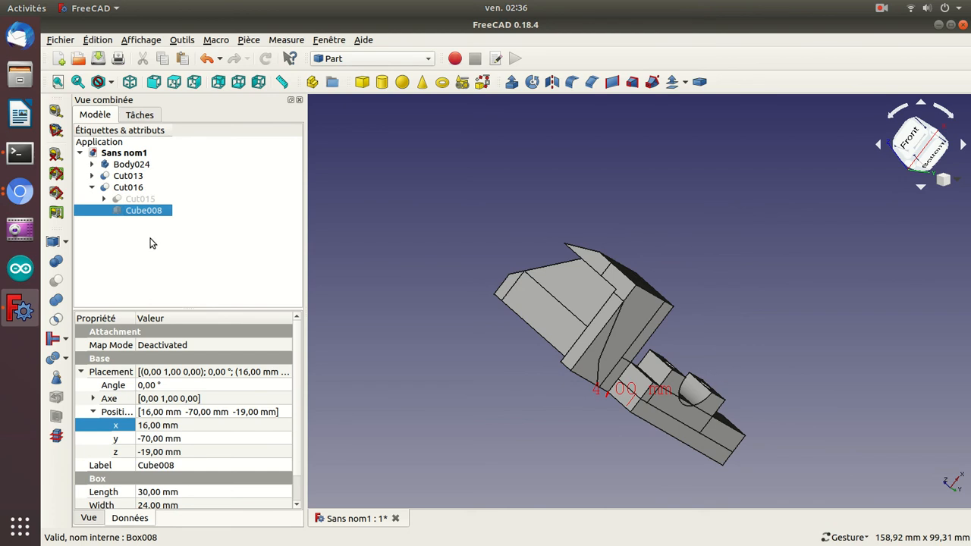
pyautogui.hotkey('ctrl', 'v')
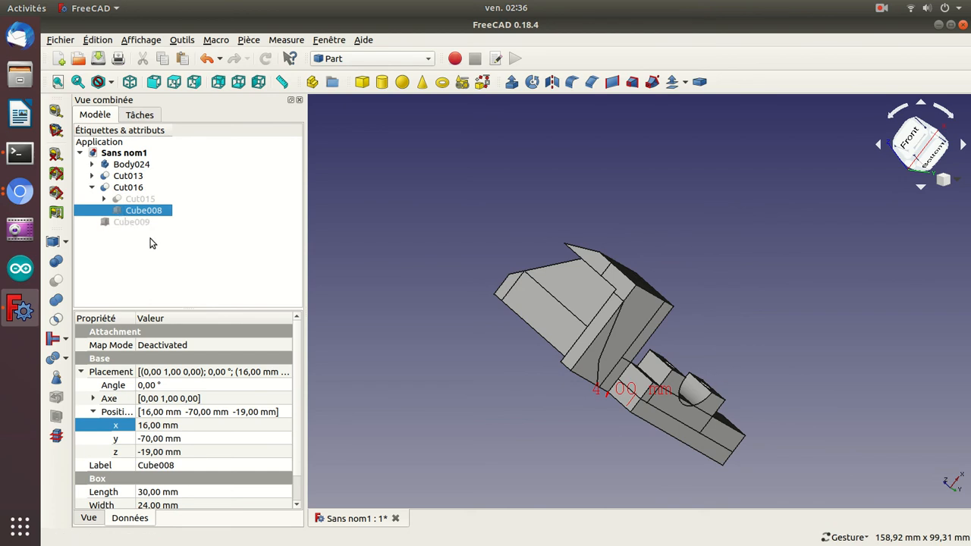
# Close the open WhatsChrome and GitHub antimony browser windows and clear the selection in the model.
pyautogui.click(14, 201)
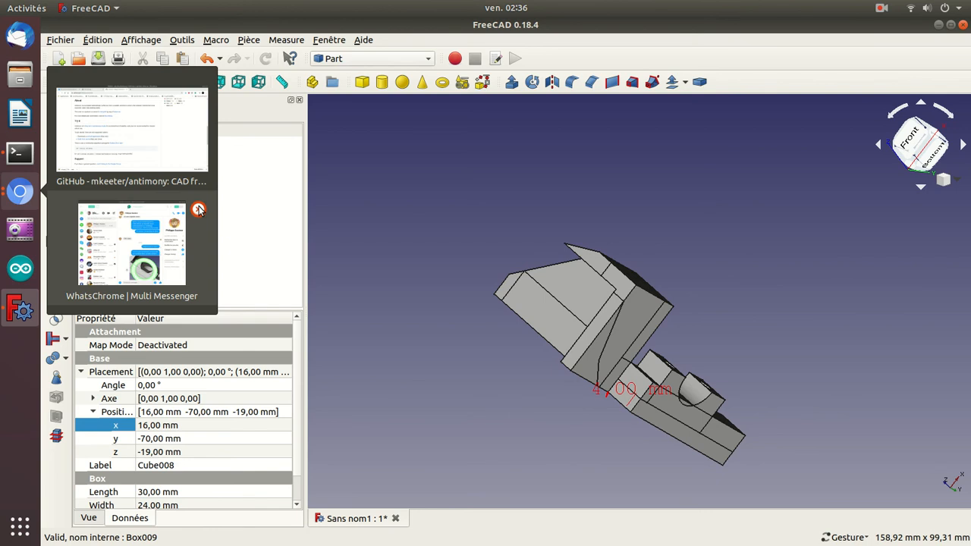
pyautogui.click(199, 210)
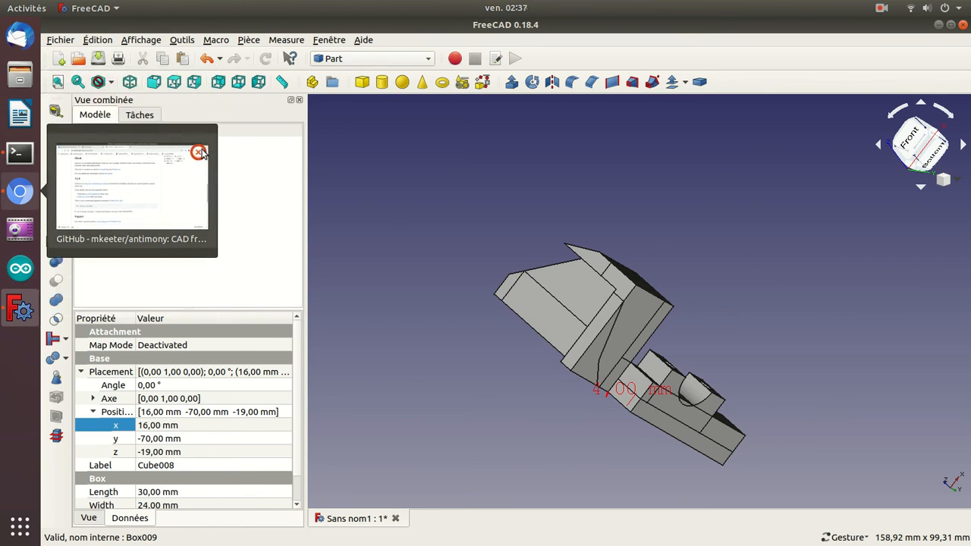
pyautogui.click(200, 153)
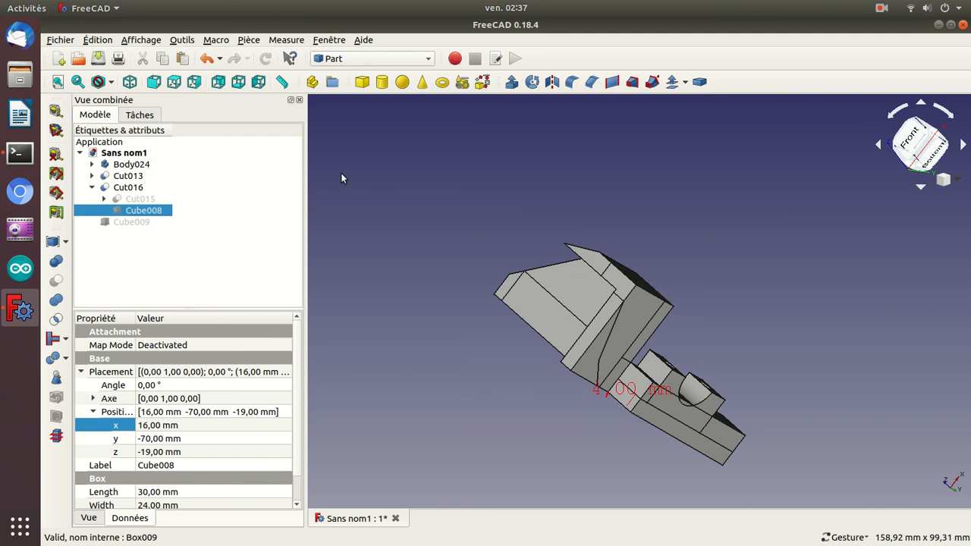
pyautogui.click(384, 185)
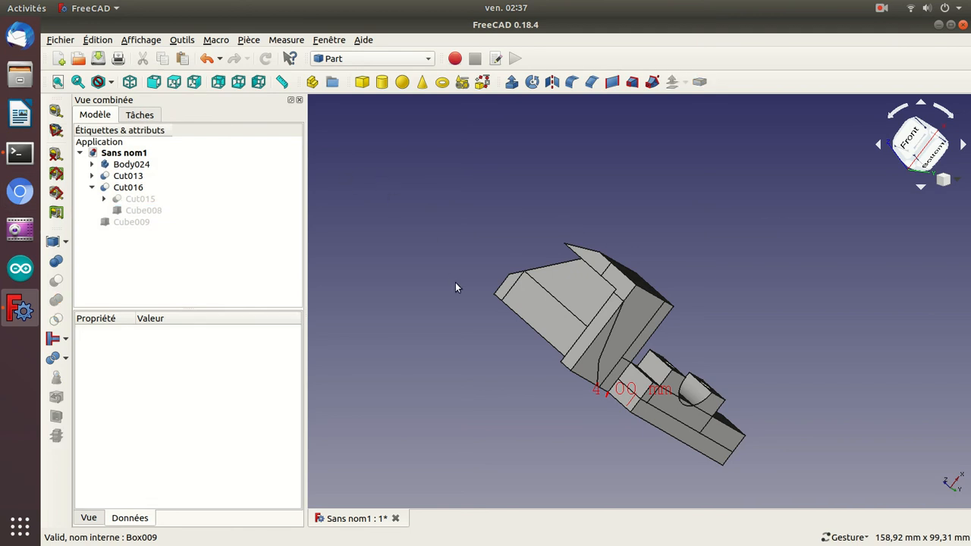
# Make the copied cube Cube009 visible with a rotation angle of 0° and view it from below.
pyautogui.click(131, 221)
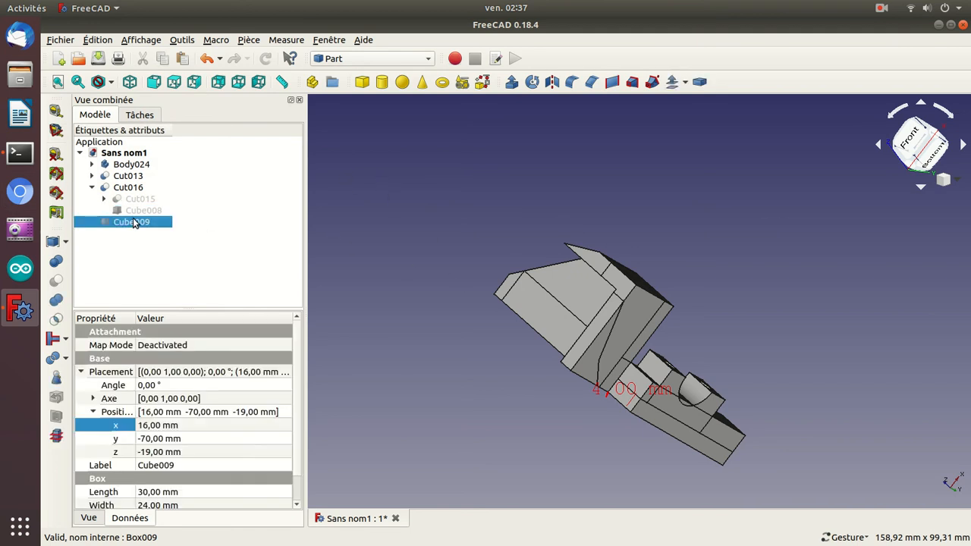
pyautogui.press('space')
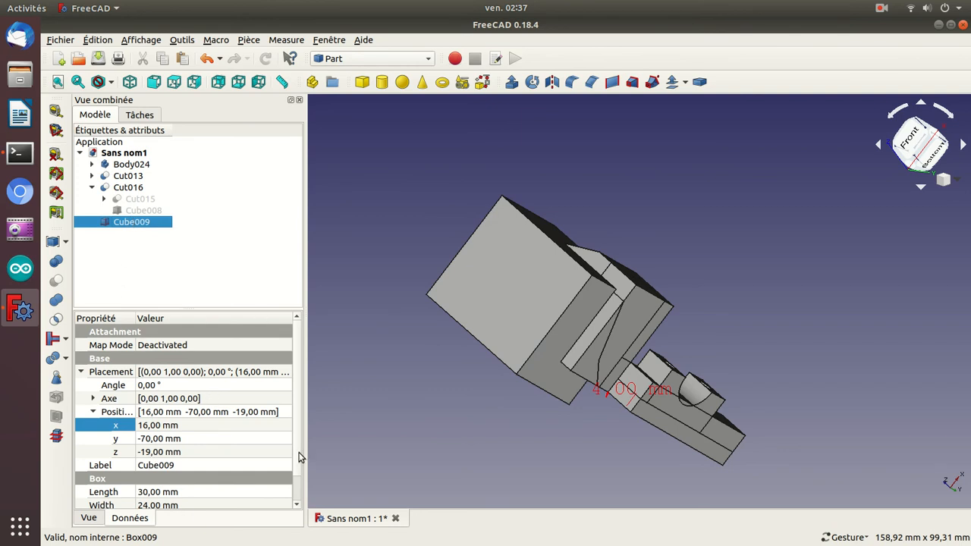
pyautogui.click(166, 385)
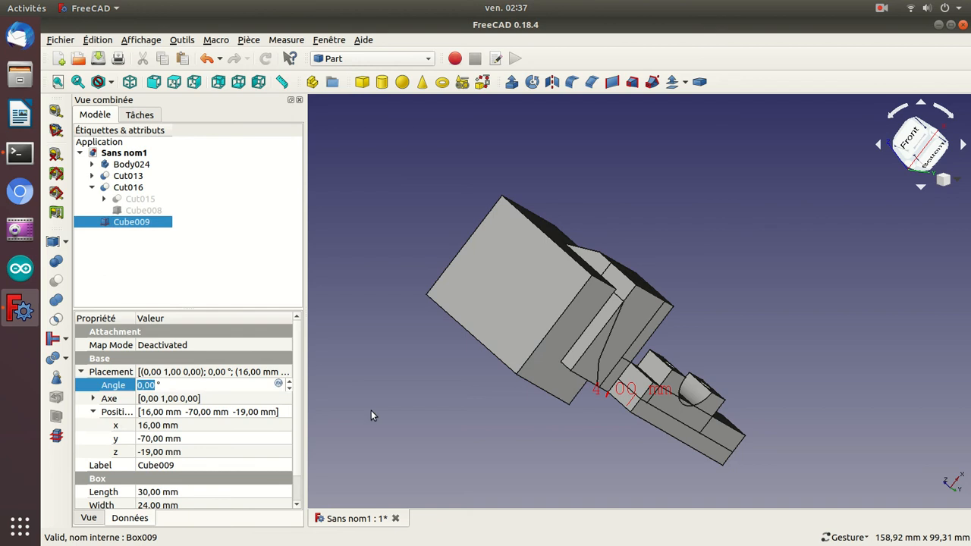
pyautogui.write('0')
pyautogui.press('Return')
pyautogui.press('0')
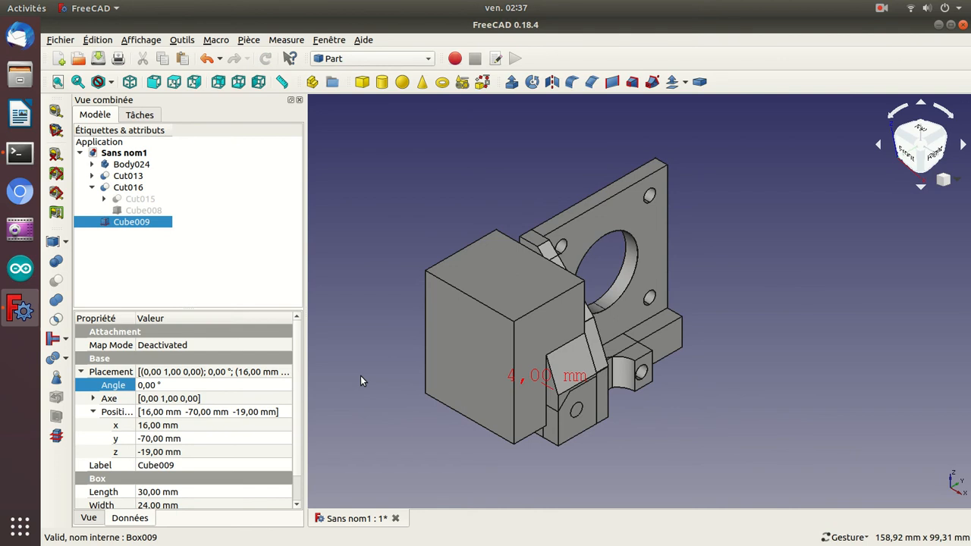
pyautogui.press('4')
pyautogui.press('5')
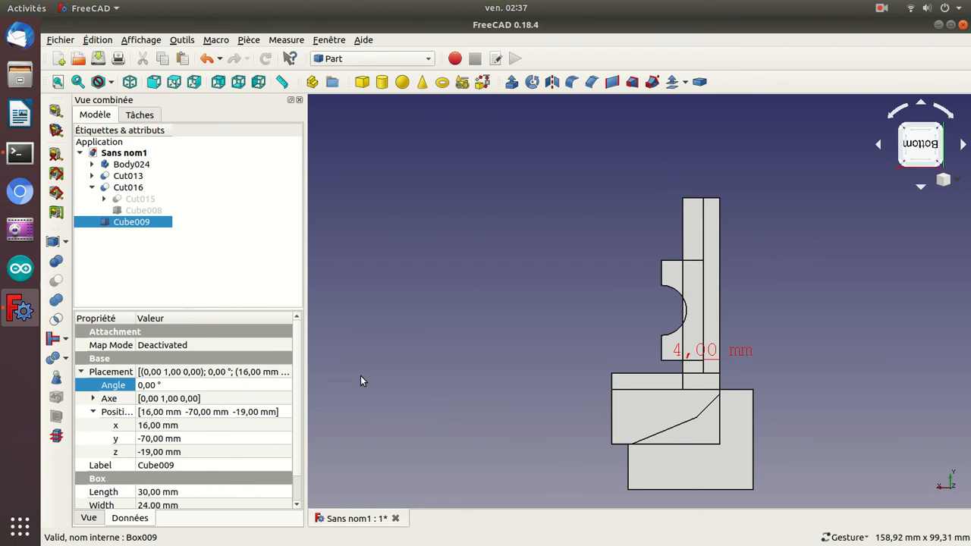
# Change the rotation axis of Cube009 to Z by setting its axis Z to 1 and Y to 0.
pyautogui.click(93, 398)
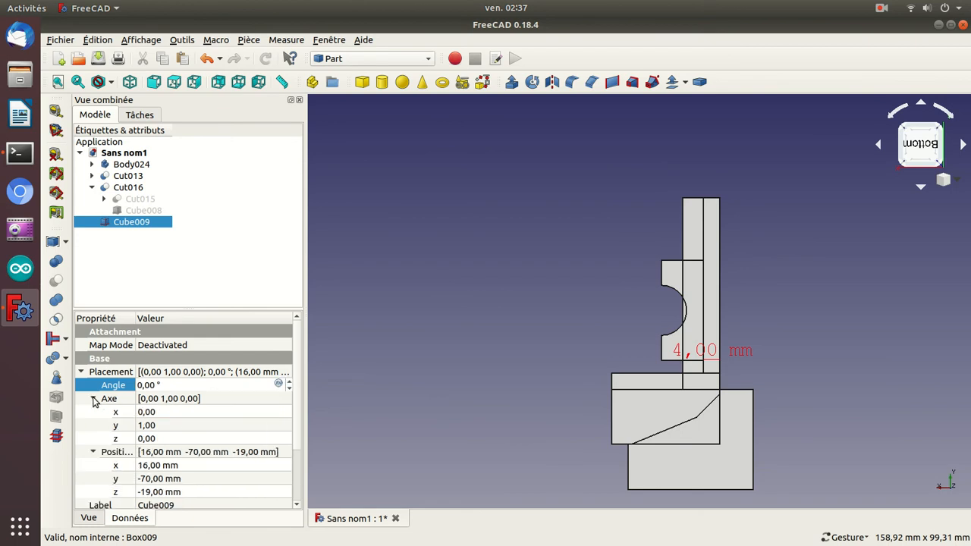
pyautogui.click(145, 438)
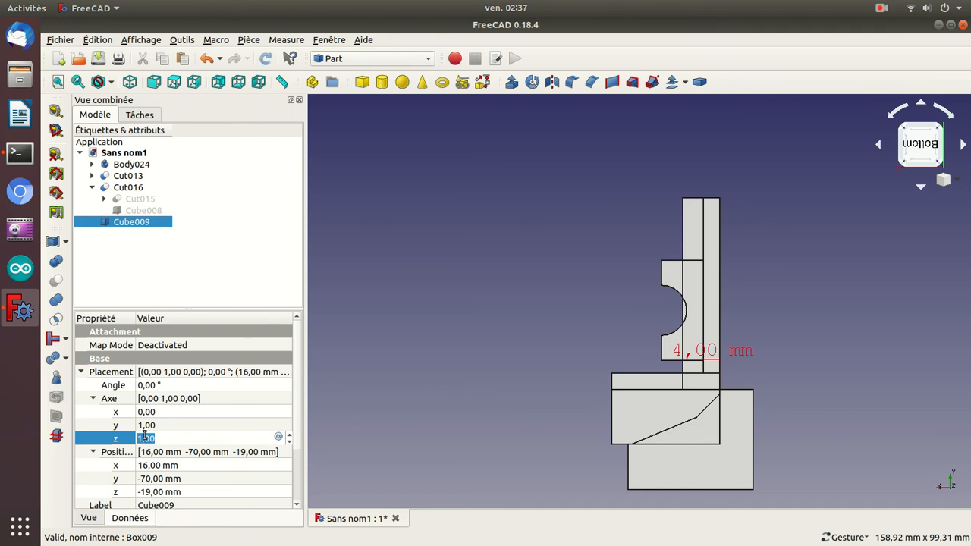
pyautogui.click(145, 425)
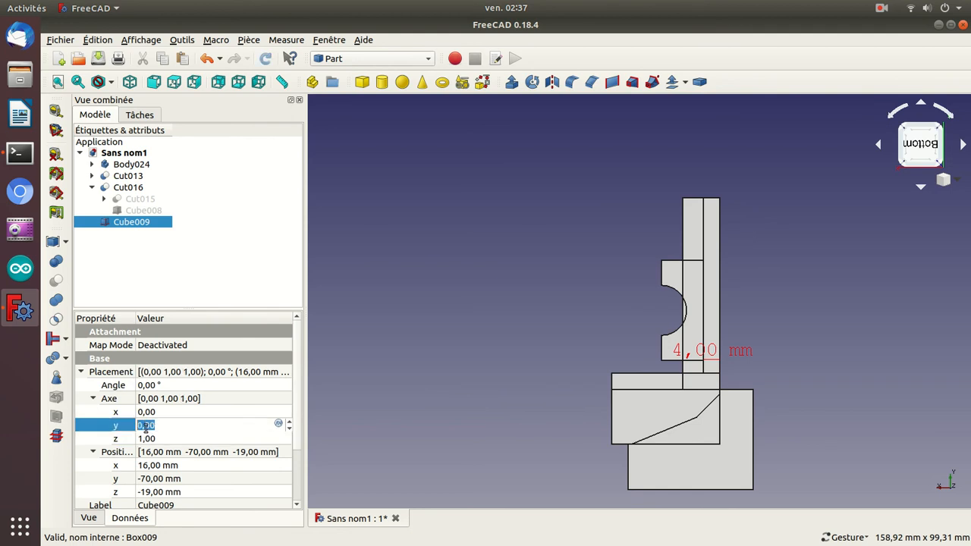
# Set the rotation angle of Cube009 to -19° about the Z axis.
pyautogui.click(146, 385)
pyautogui.scroll(1, 145, 389)
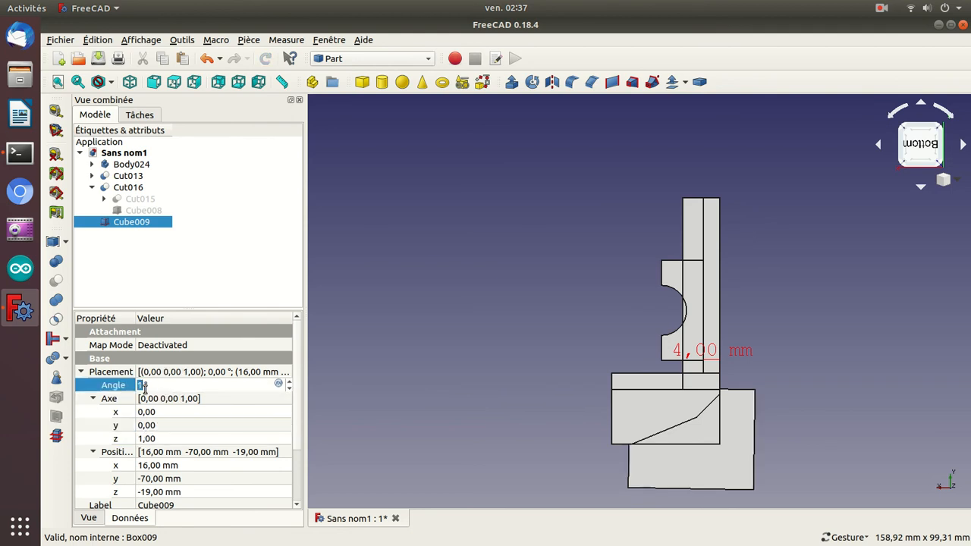
pyautogui.scroll(-5, 145, 389)
pyautogui.scroll(-12, 145, 387)
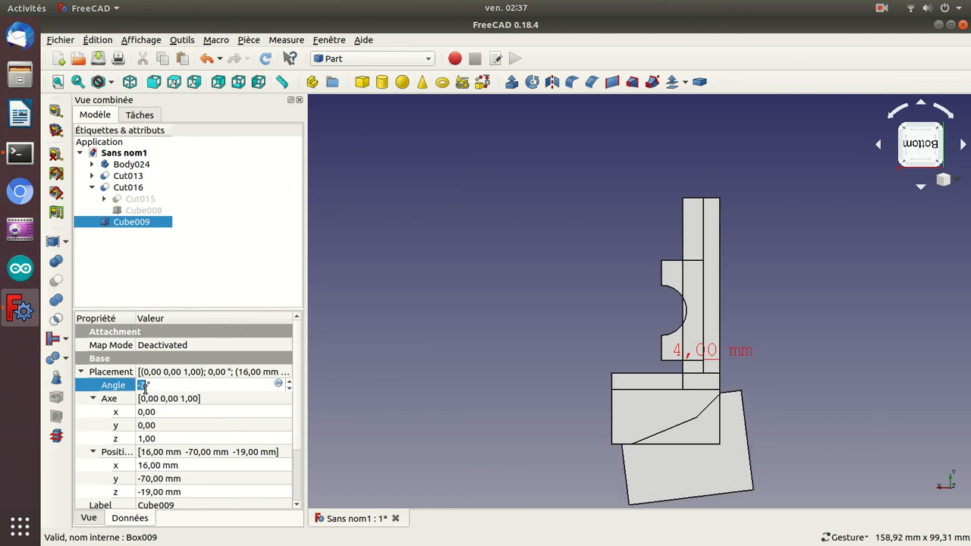
pyautogui.scroll(-6, 145, 387)
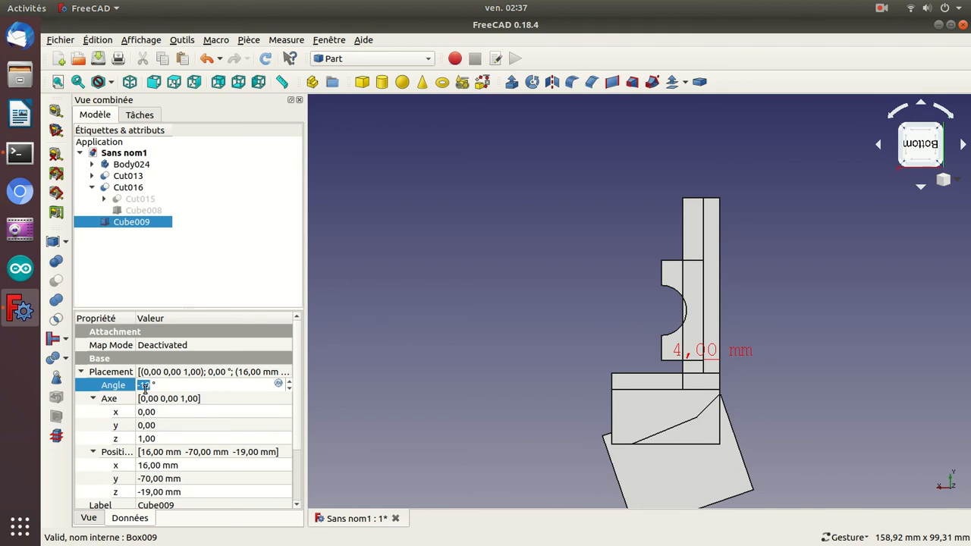
# Move Cube009 to Y -75 mm and X 12 mm.
pyautogui.click(157, 479)
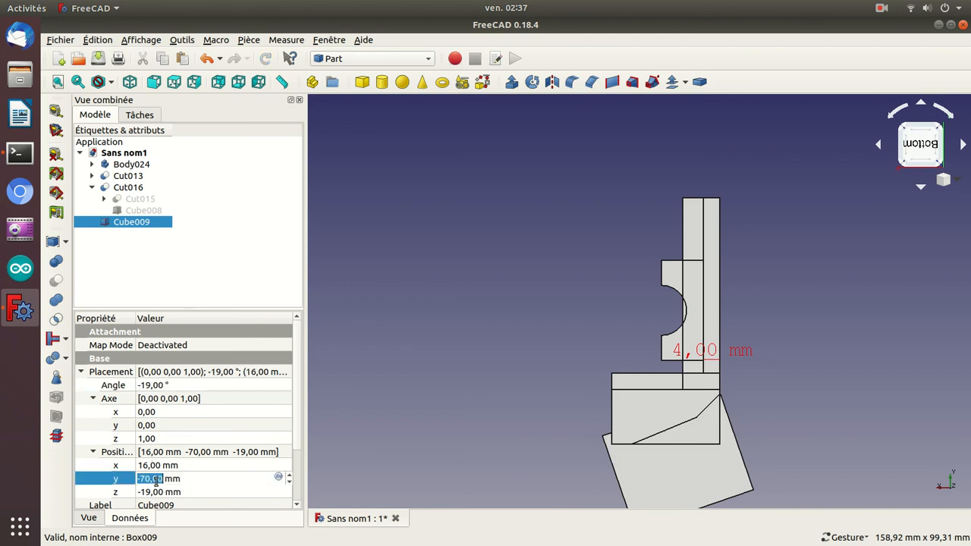
pyautogui.write('-75')
pyautogui.scroll(1, 157, 480)
pyautogui.scroll(-1, 157, 481)
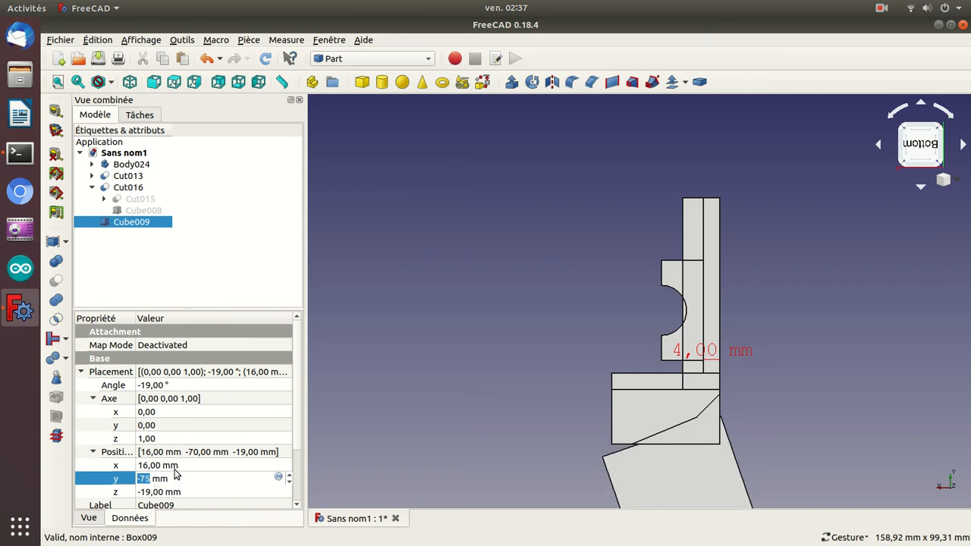
pyautogui.click(177, 467)
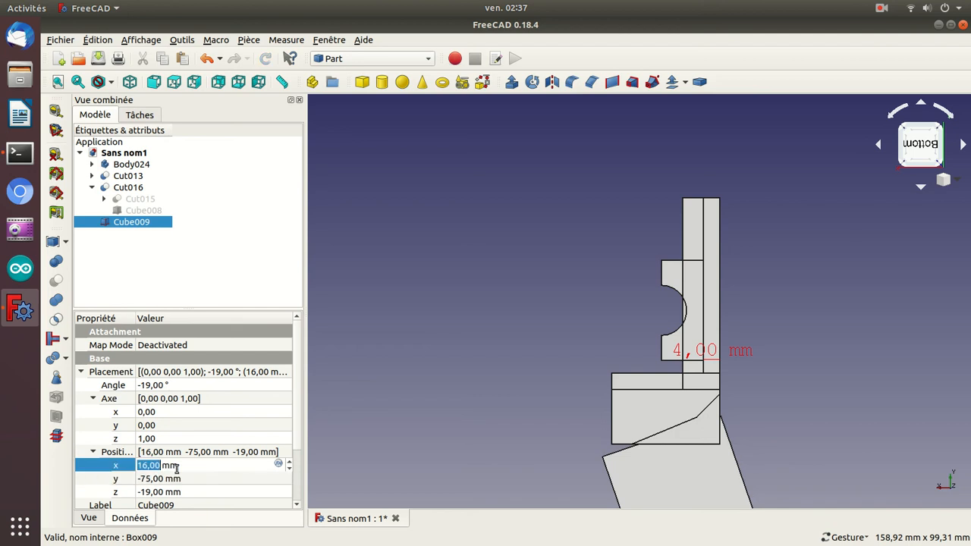
pyautogui.scroll(-4, 176, 468)
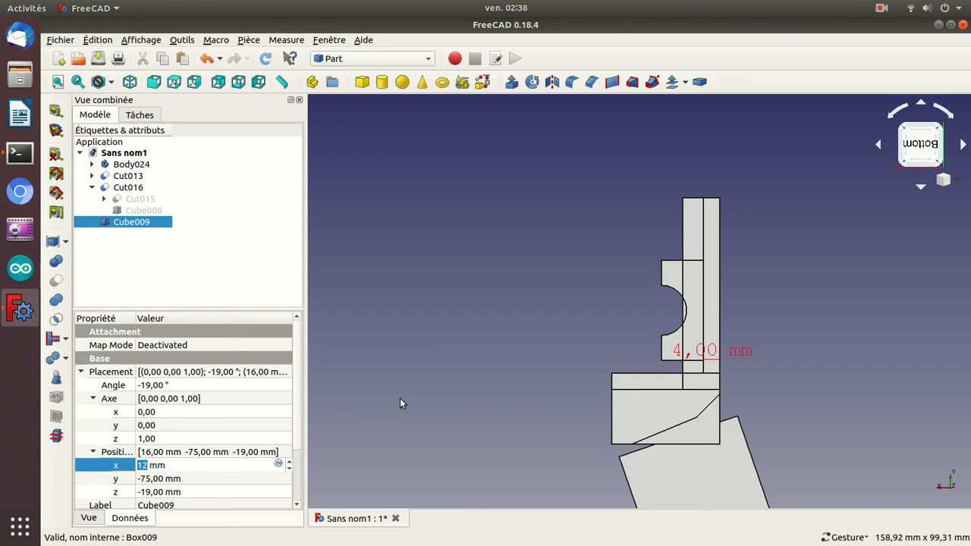
pyautogui.press('Return')
pyautogui.moveTo(400, 398); pyautogui.dragTo(418, 403)
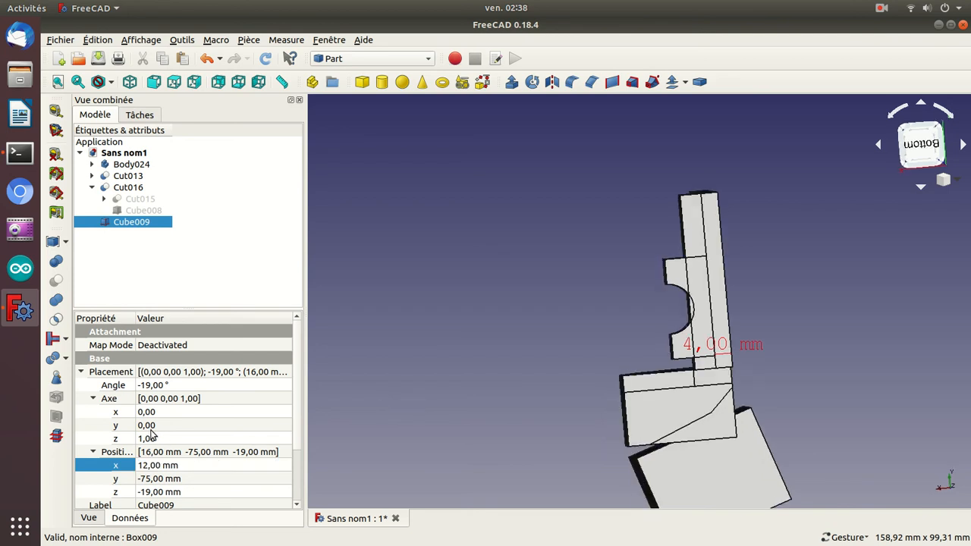
# Set the Z position of Cube009 to -26 mm.
pyautogui.click(151, 430)
pyautogui.click(94, 399)
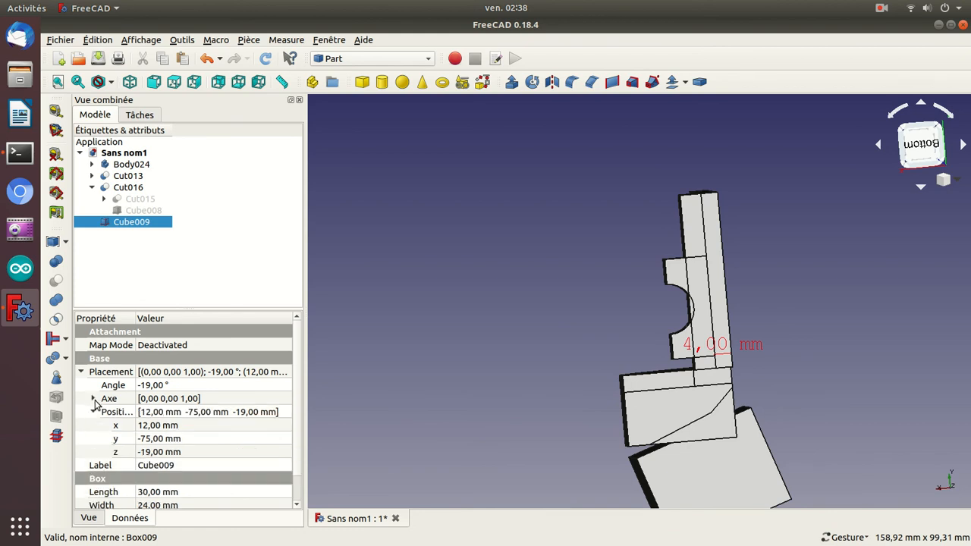
pyautogui.click(145, 465)
pyautogui.click(145, 453)
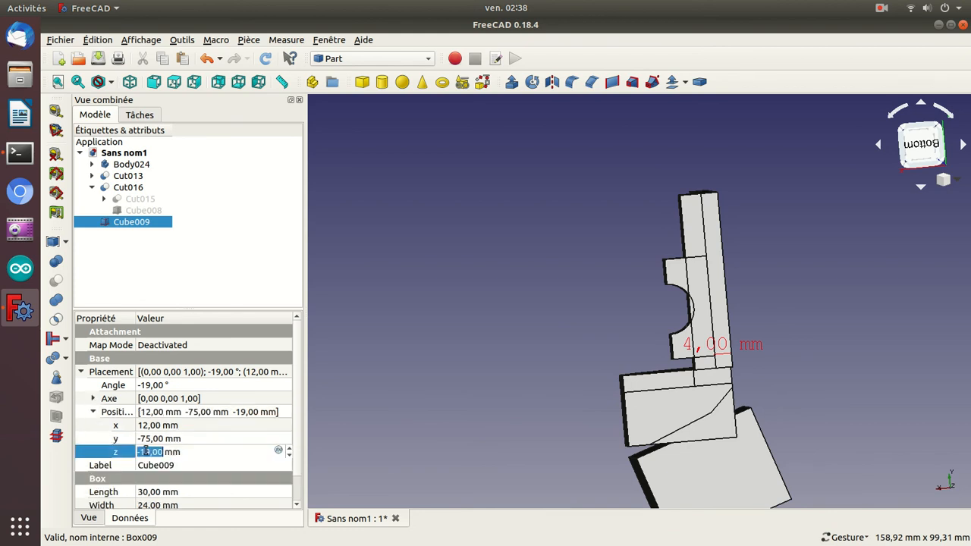
pyautogui.scroll(-1, 146, 451)
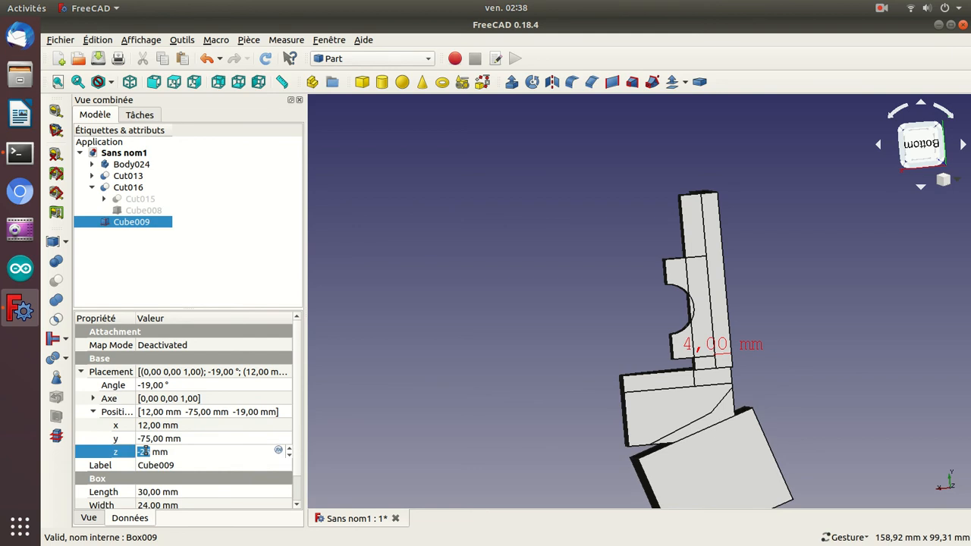
pyautogui.moveTo(472, 398)
pyautogui.mouseDown()
pyautogui.moveTo(448, 405)
pyautogui.moveTo(470, 406)
pyautogui.mouseUp()
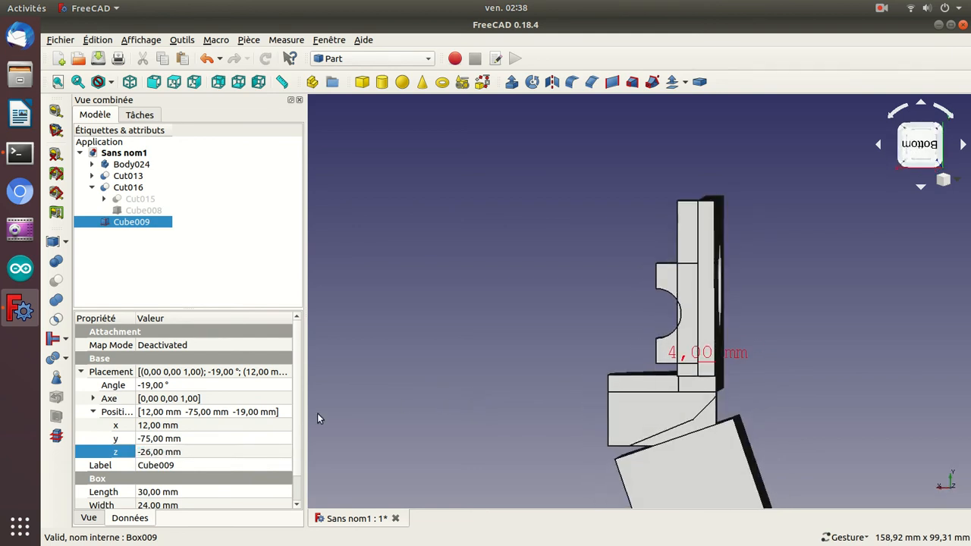
# View the model from directly below and set the Y position of Cube009 to -73 mm.
pyautogui.click(186, 439)
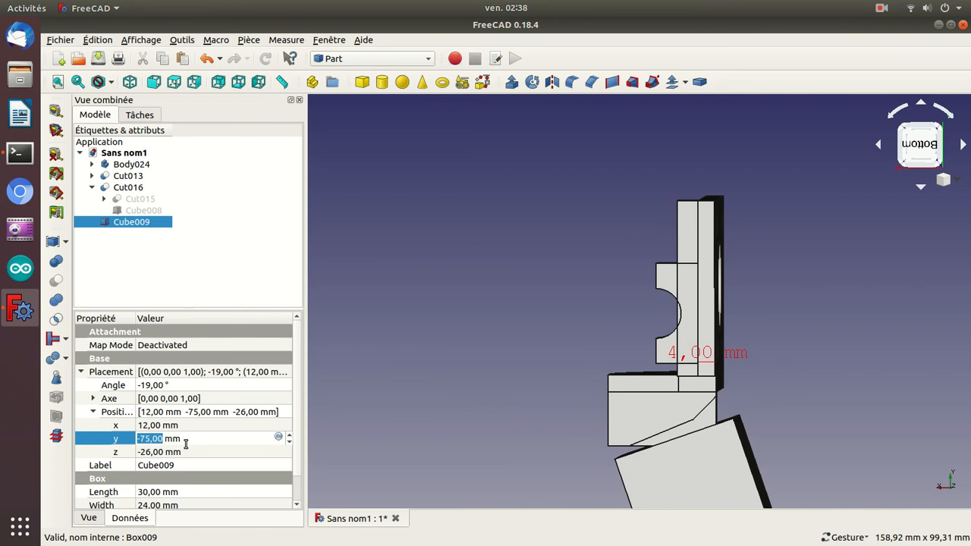
pyautogui.click(396, 411)
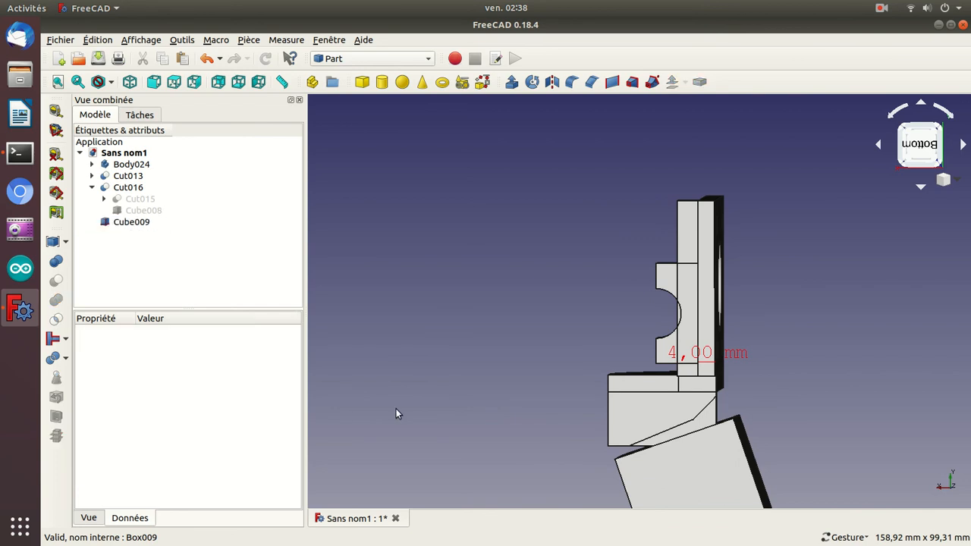
pyautogui.press('5')
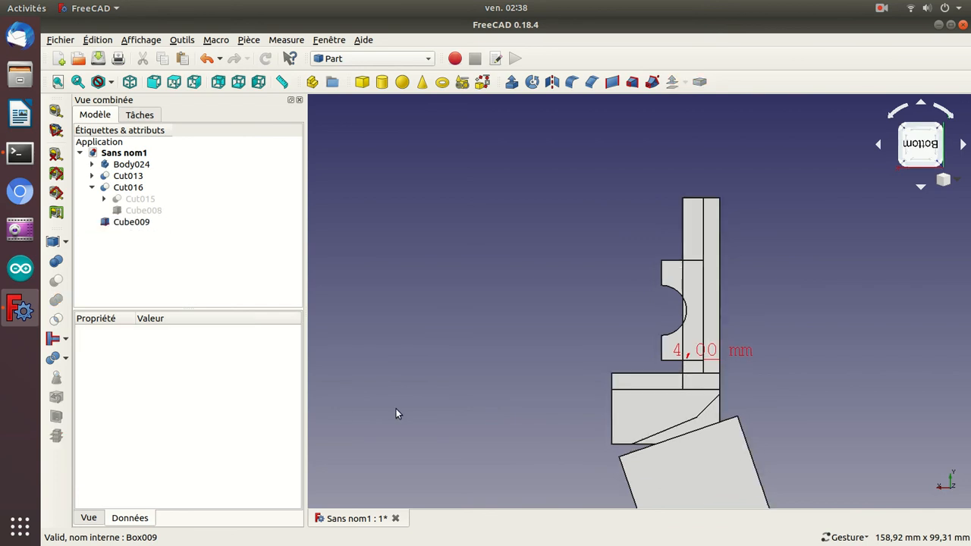
pyautogui.click(689, 481)
pyautogui.click(158, 439)
pyautogui.scroll(2, 158, 441)
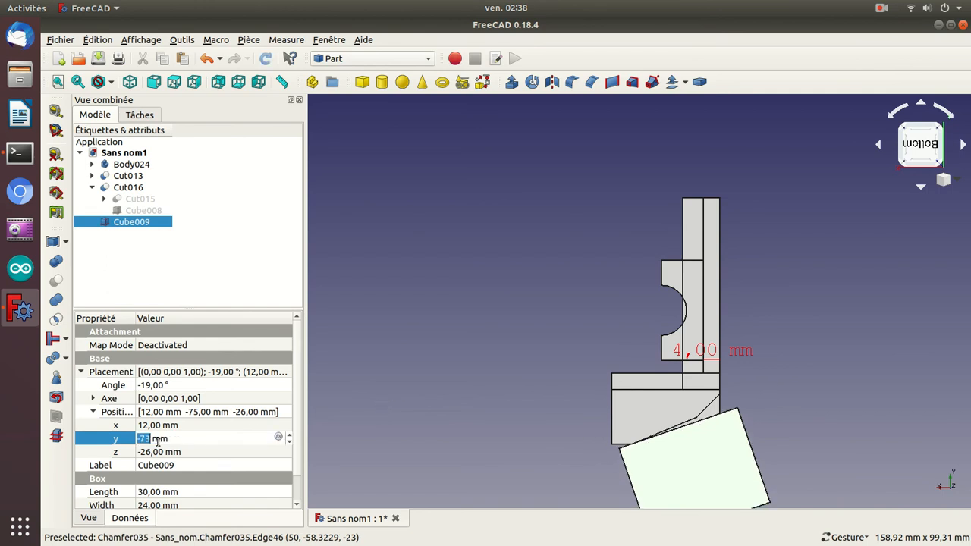
# Set the rotation angle of Cube009 to -22° and its Y position to -71.5 mm.
pyautogui.click(152, 385)
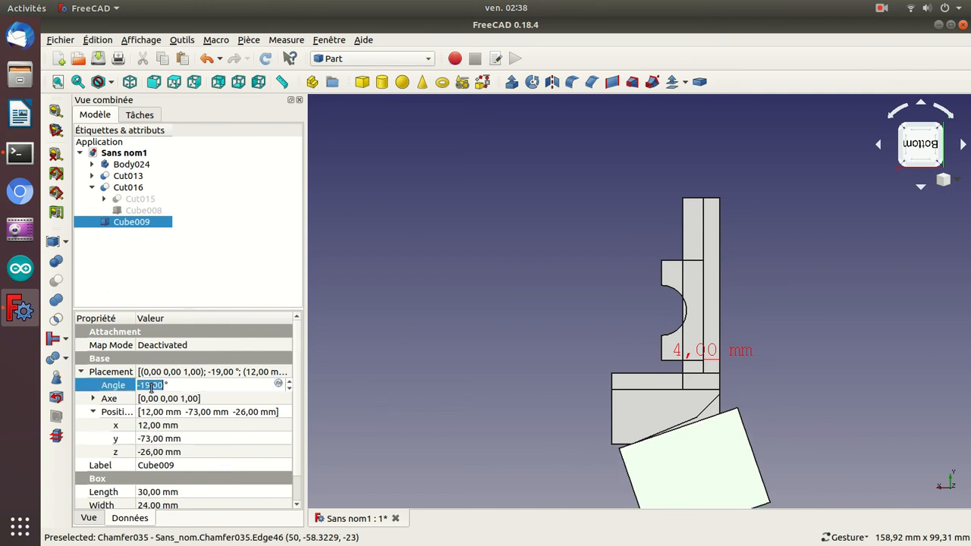
pyautogui.scroll(1, 152, 386)
pyautogui.scroll(-4, 151, 386)
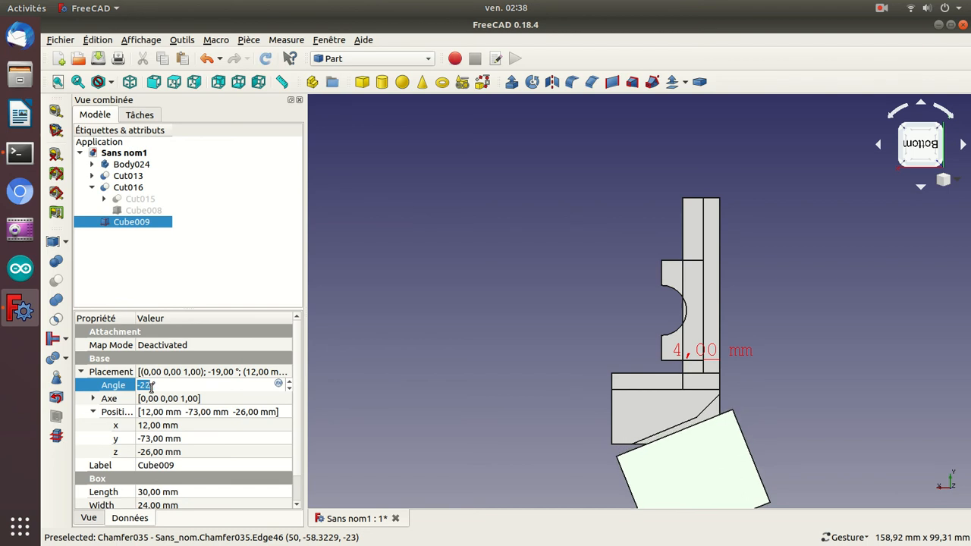
pyautogui.click(175, 438)
pyautogui.scroll(1, 176, 439)
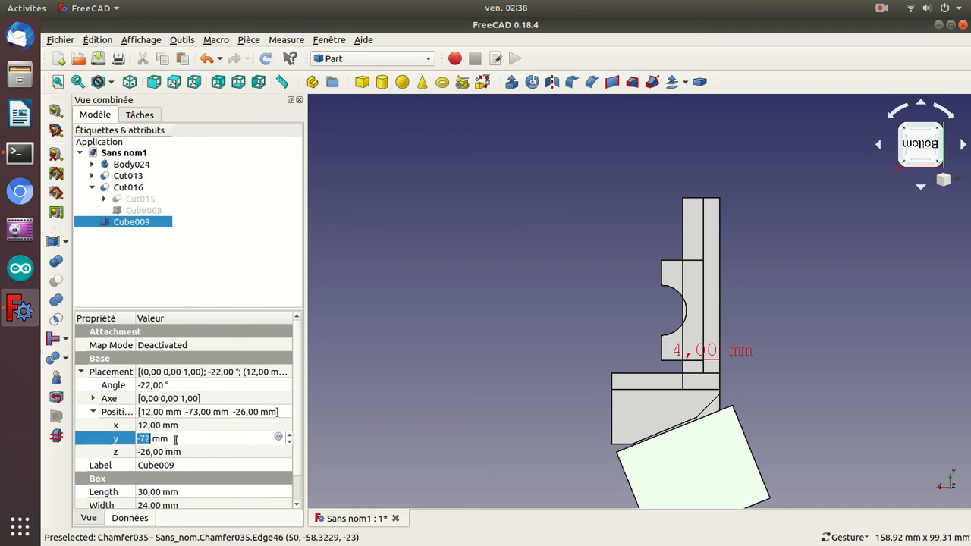
pyautogui.scroll(1, 175, 438)
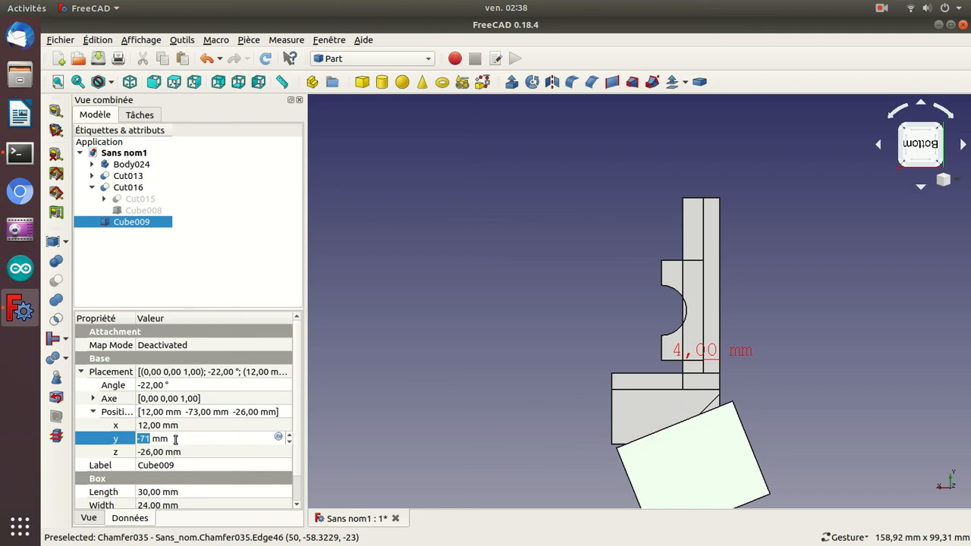
pyautogui.press('Right')
pyautogui.write('.5')
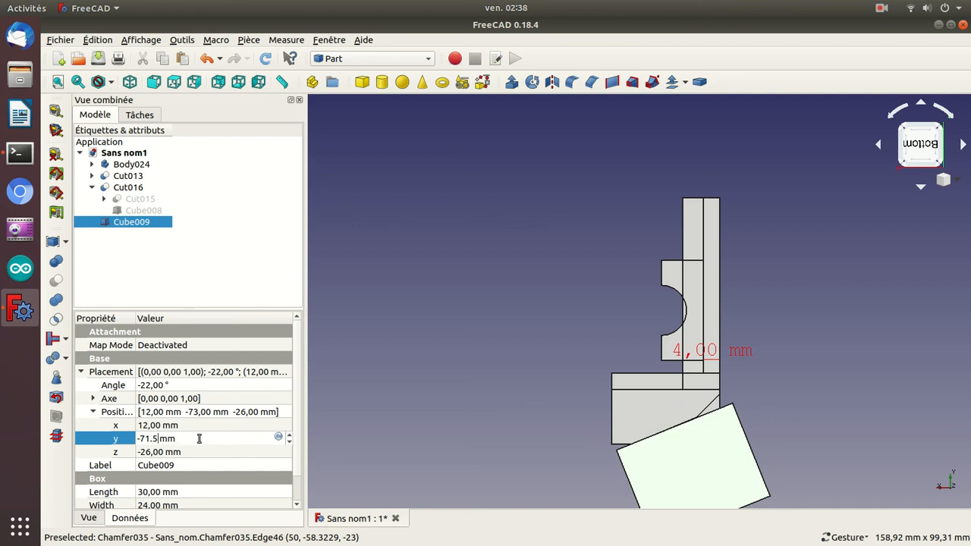
pyautogui.moveTo(536, 423); pyautogui.dragTo(724, 243)
# Set the rotation angle of Cube009 to -23° and its Y position to -71 mm so it overlaps the bevelled block's sloping side.
pyautogui.click(222, 386)
pyautogui.scroll(1, 223, 386)
pyautogui.scroll(-2, 222, 386)
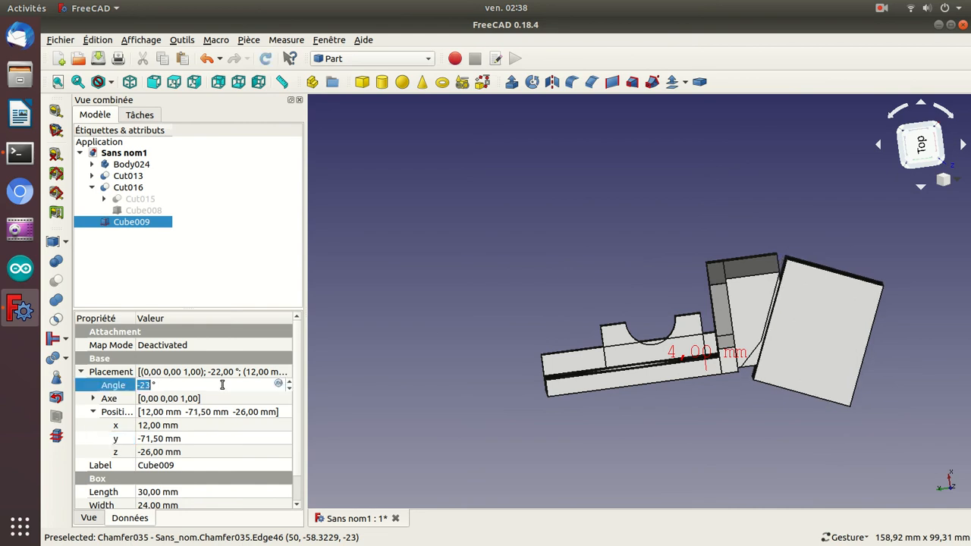
pyautogui.click(182, 443)
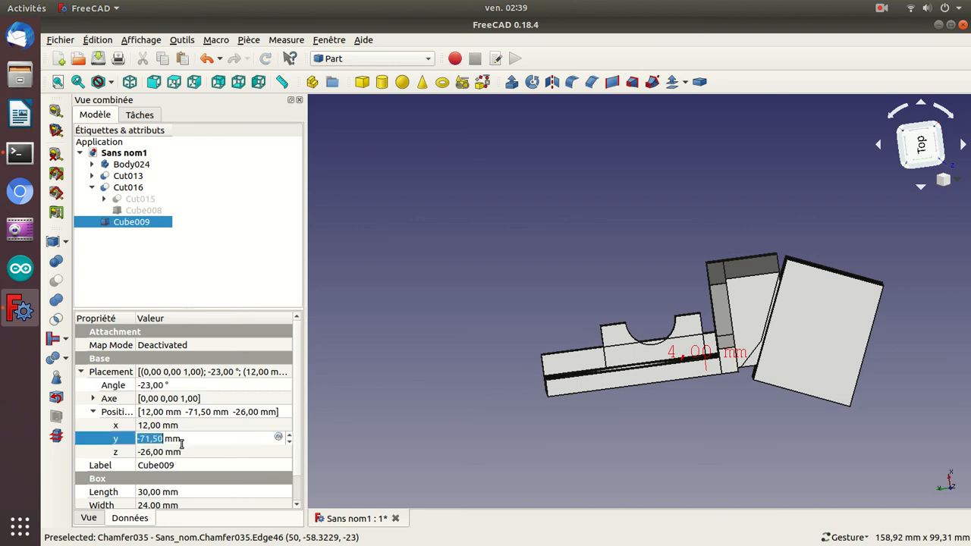
pyautogui.scroll(-1, 182, 445)
pyautogui.scroll(2, 182, 445)
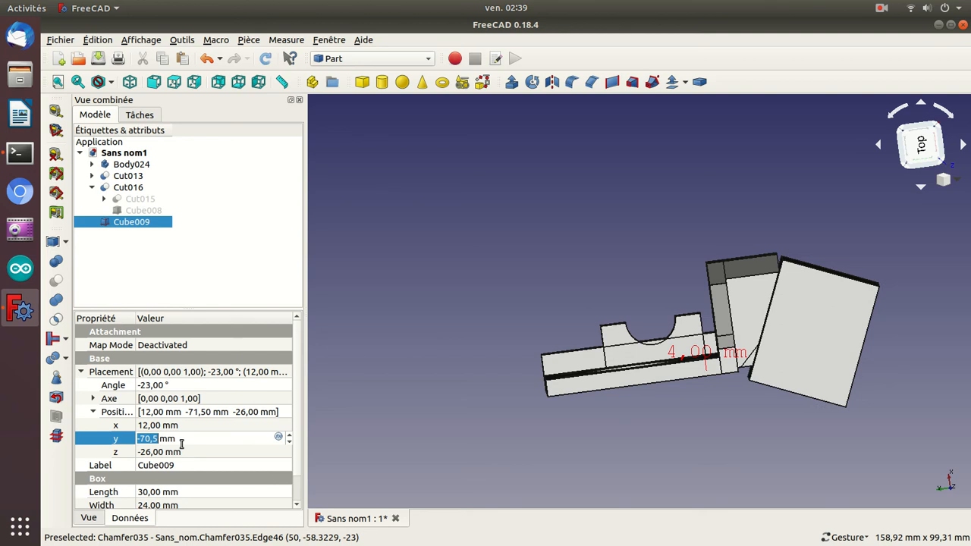
pyautogui.press('Right')
pyautogui.press('BackSpace')
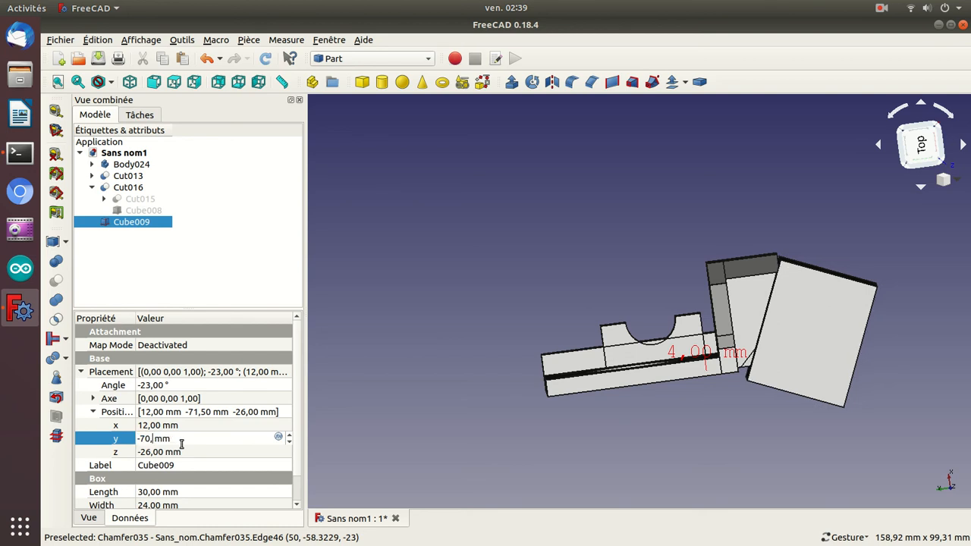
pyautogui.scroll(1, 183, 445)
pyautogui.scroll(-2, 182, 445)
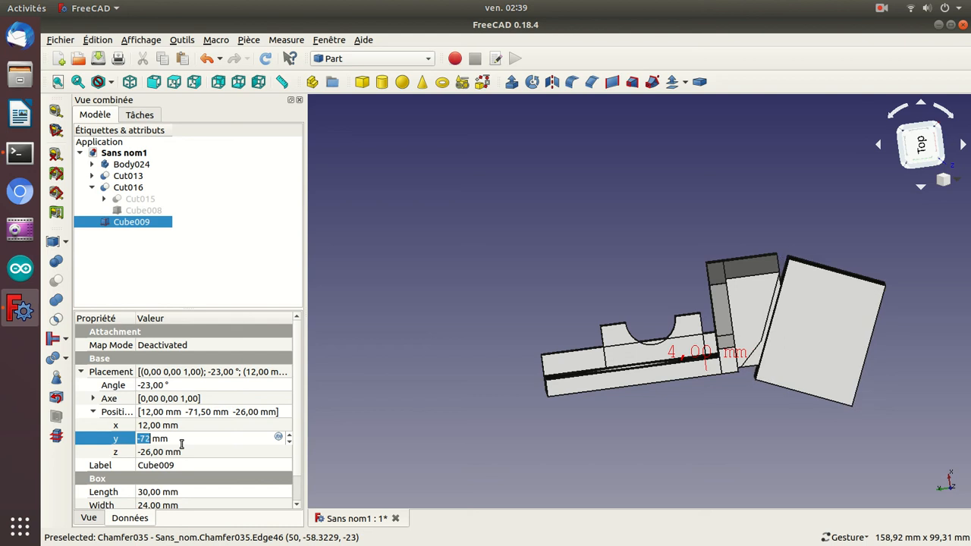
pyautogui.moveTo(610, 216); pyautogui.dragTo(685, 456)
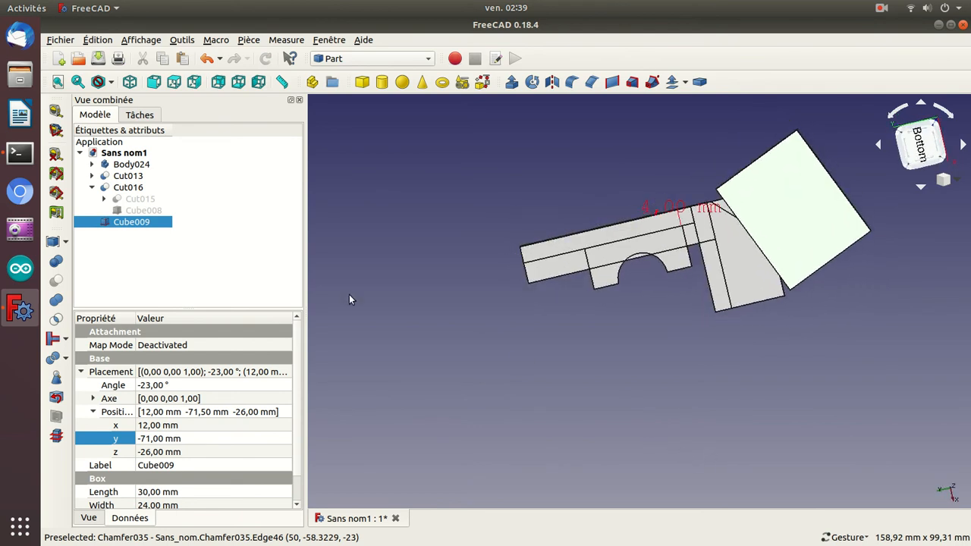
# Duplicate Cube009 in place and set the copy's rotation angle to 39°.
pyautogui.click(227, 244)
pyautogui.click(135, 224)
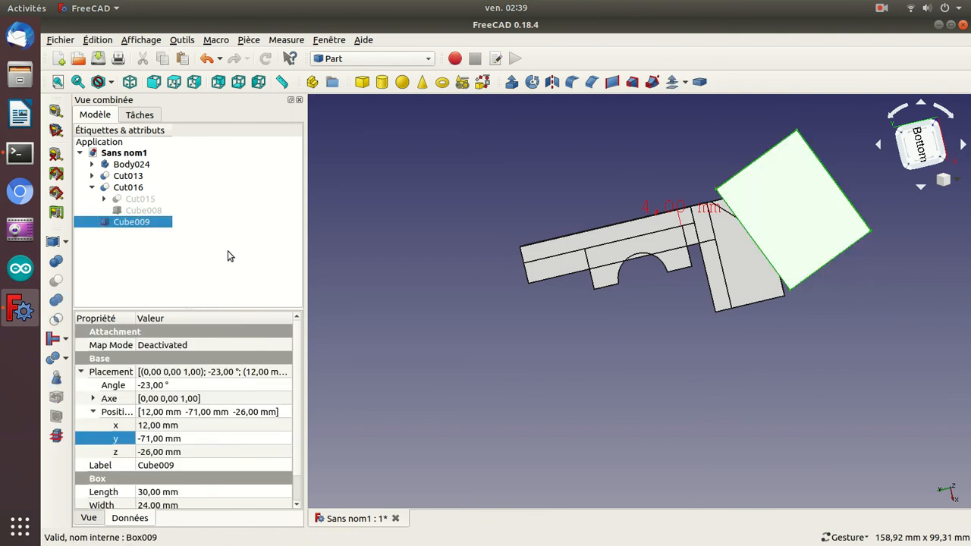
pyautogui.hotkey('ctrl', 'c')
pyautogui.hotkey('ctrl', 'v')
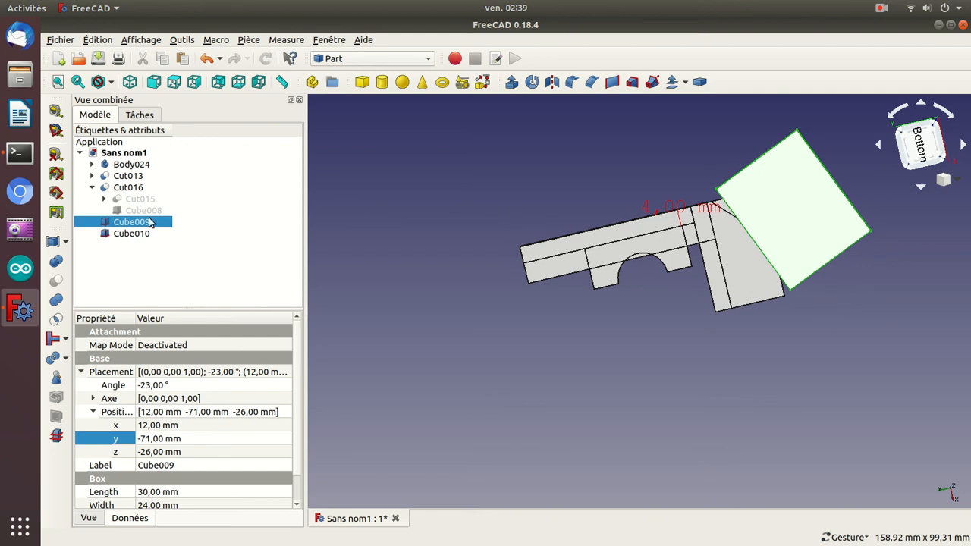
pyautogui.click(131, 234)
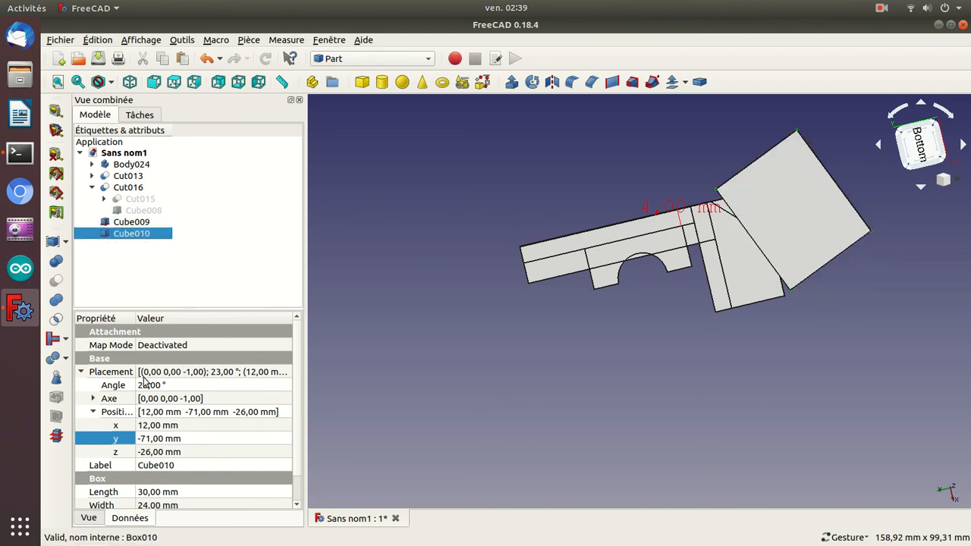
pyautogui.click(142, 385)
pyautogui.write('14')
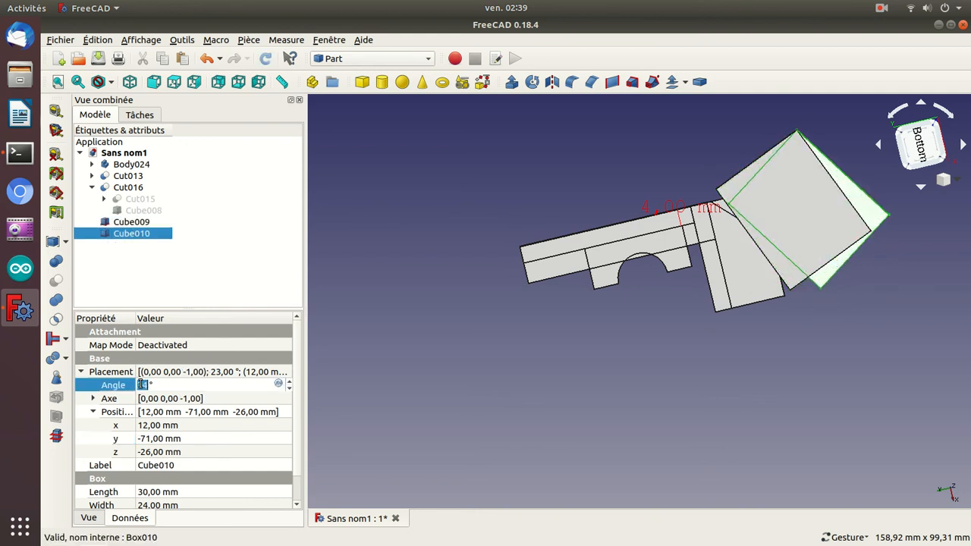
pyautogui.scroll(5, 141, 384)
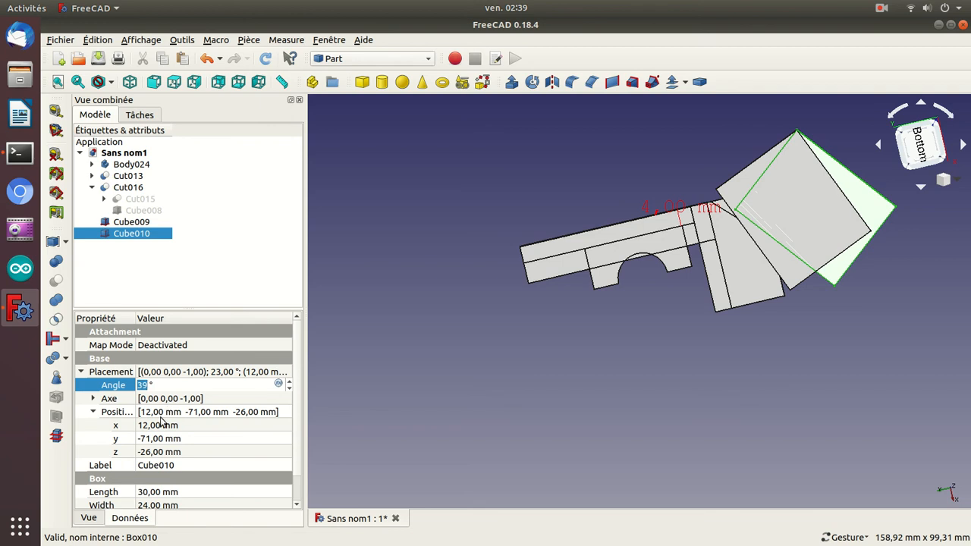
# Subtract Cube009 from Cut016 with a Boolean cut to trim the bevelled block.
pyautogui.click(91, 187)
pyautogui.click(114, 190)
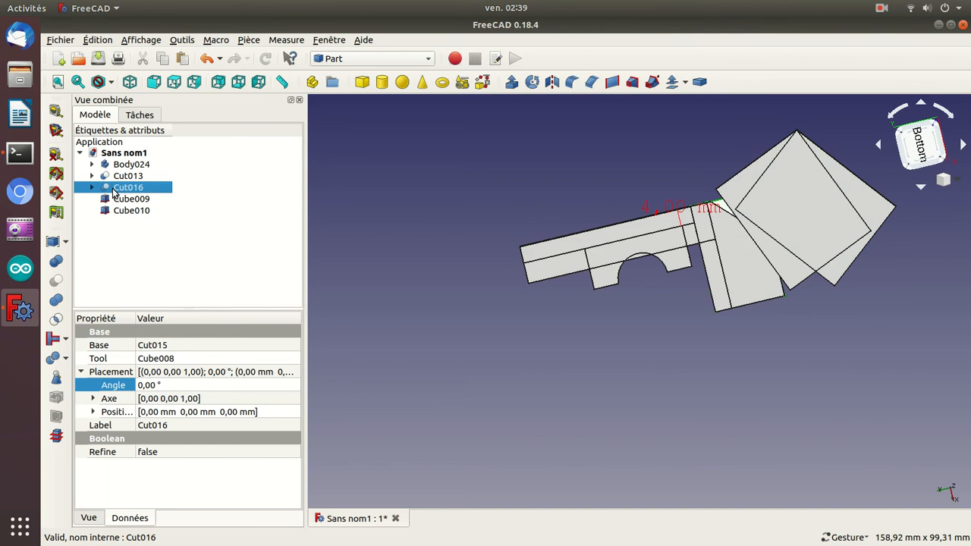
pyautogui.keyDown('ctrl'); pyautogui.click(114, 192); pyautogui.keyUp('ctrl')
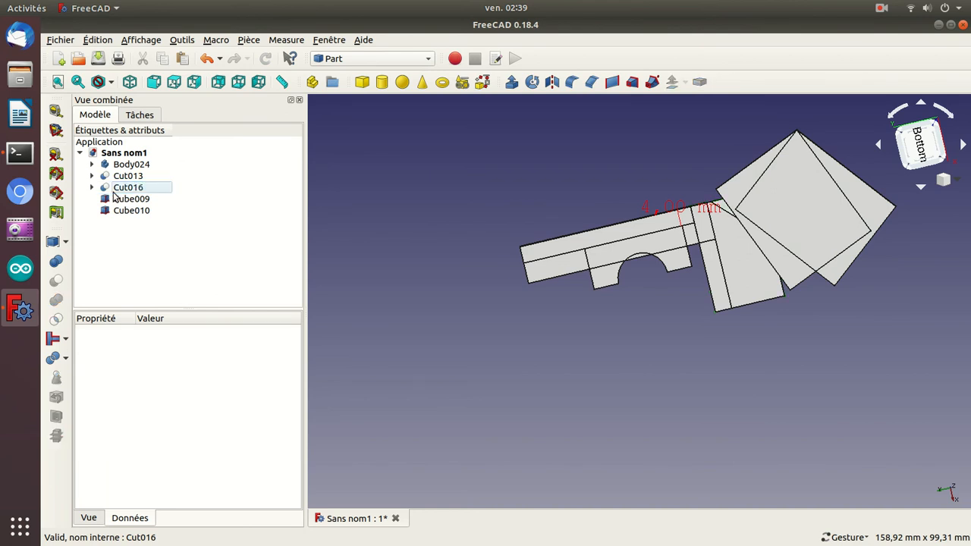
pyautogui.click(116, 189)
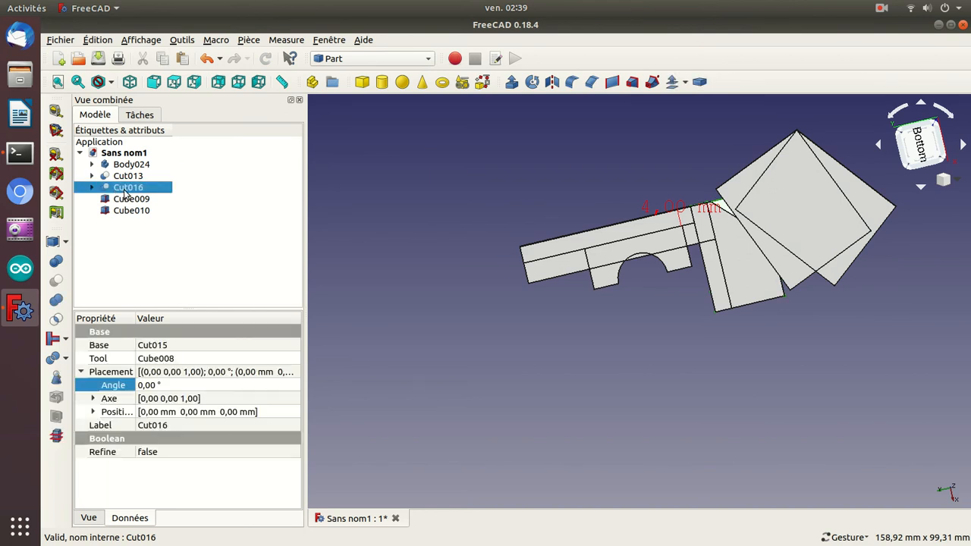
pyautogui.keyDown('ctrl'); pyautogui.click(122, 200); pyautogui.keyUp('ctrl')
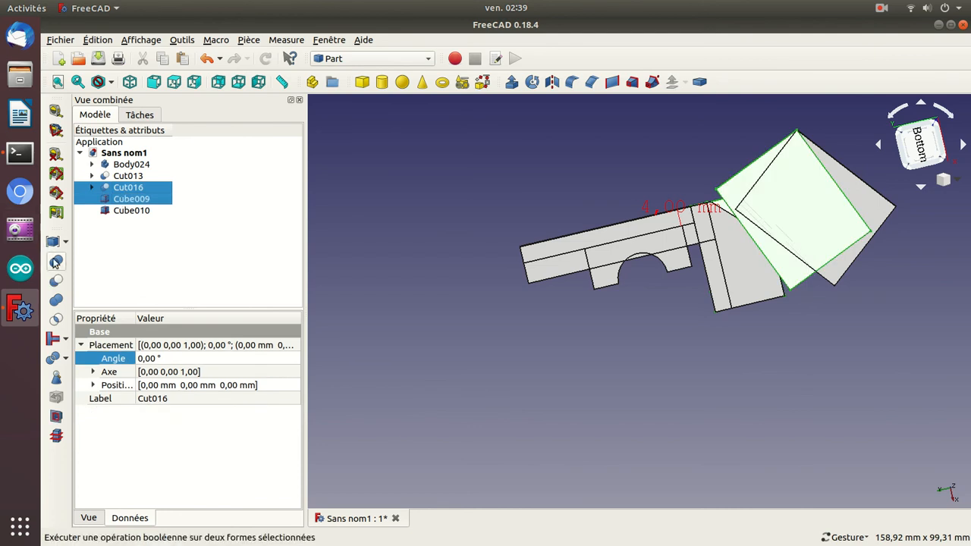
pyautogui.click(55, 282)
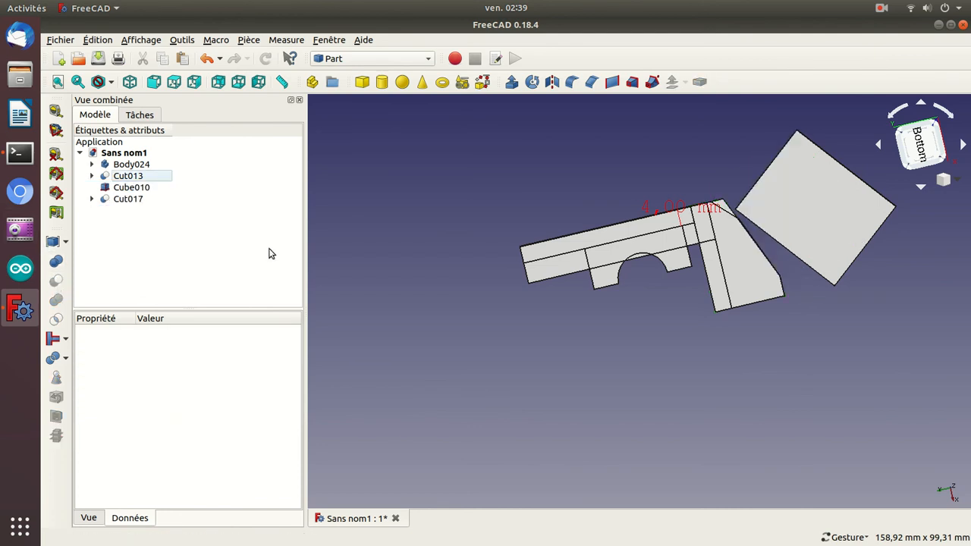
pyautogui.moveTo(871, 363)
pyautogui.mouseDown()
pyautogui.moveTo(781, 305)
pyautogui.moveTo(706, 317)
pyautogui.moveTo(560, 273)
pyautogui.moveTo(506, 241)
pyautogui.moveTo(523, 274)
pyautogui.moveTo(644, 267)
pyautogui.moveTo(804, 284)
pyautogui.moveTo(837, 347)
pyautogui.moveTo(911, 379)
pyautogui.moveTo(903, 371)
pyautogui.moveTo(873, 382)
pyautogui.moveTo(867, 372)
pyautogui.mouseUp()
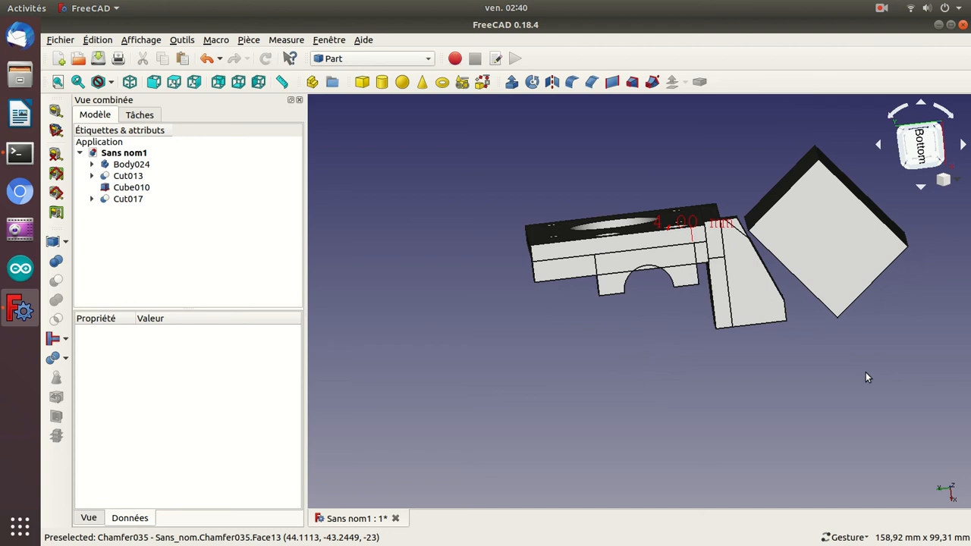
# Examine the trimmed bevelled block and the copied cube from several angles.
pyautogui.moveTo(830, 392); pyautogui.dragTo(647, 252)
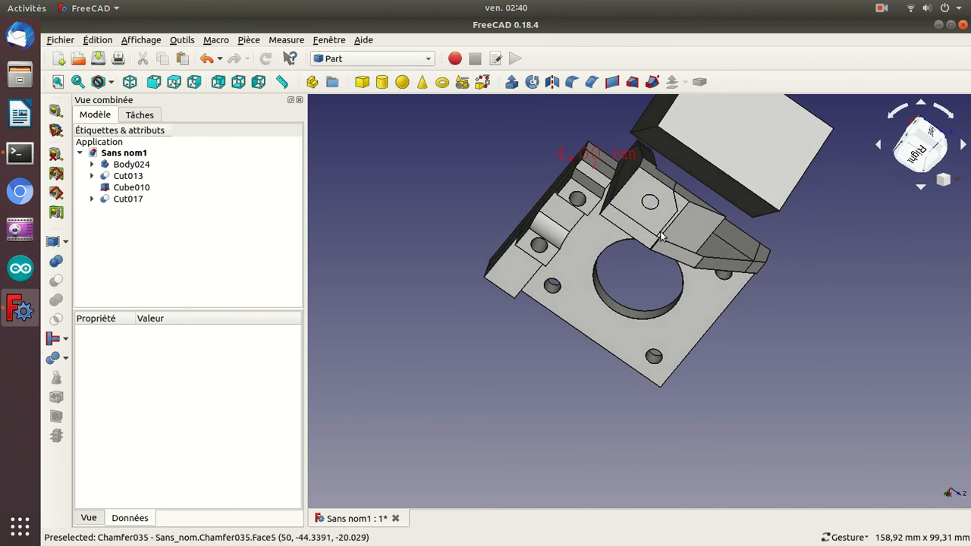
pyautogui.moveTo(748, 382); pyautogui.dragTo(918, 454)
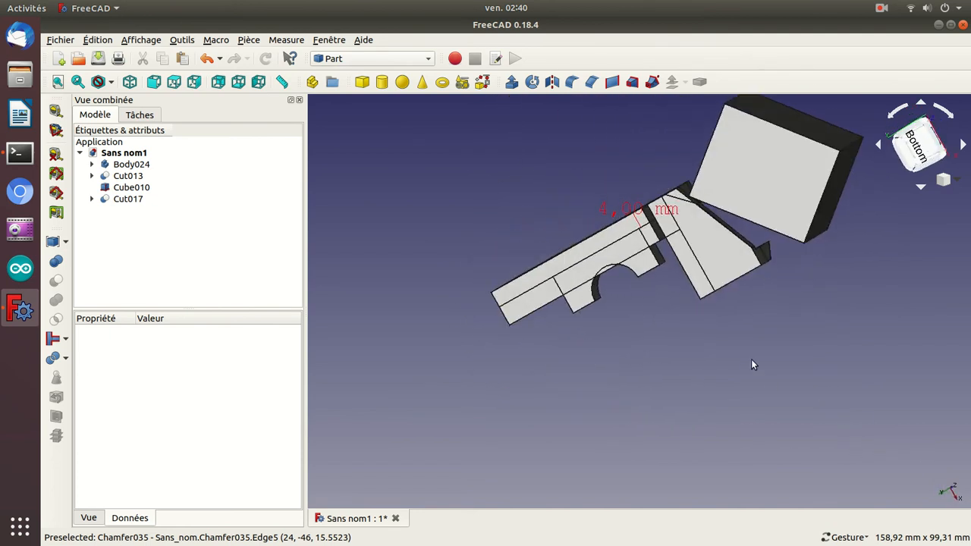
pyautogui.moveTo(588, 201); pyautogui.dragTo(636, 158)
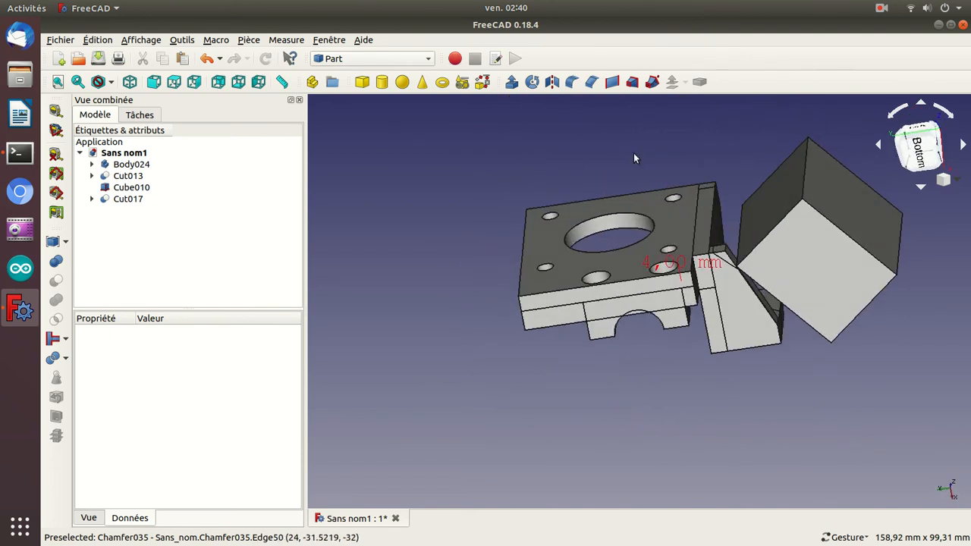
pyautogui.scroll(-2, 636, 158)
pyautogui.scroll(4, 636, 158)
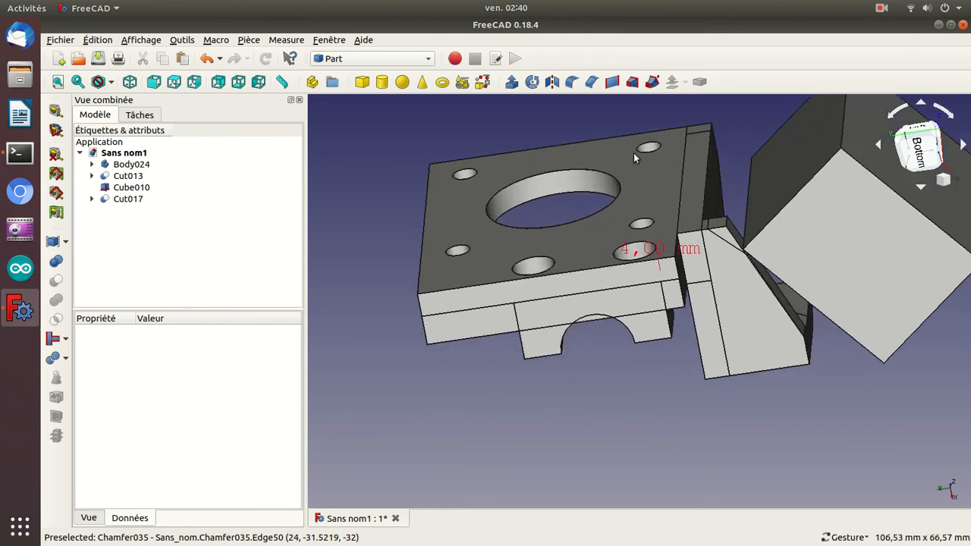
pyautogui.scroll(2, 635, 153)
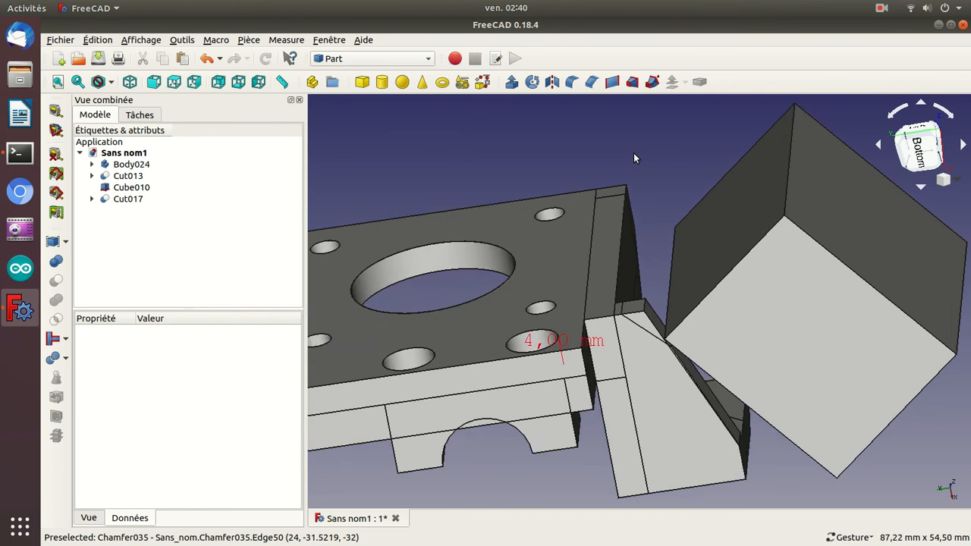
pyautogui.moveTo(637, 251); pyautogui.dragTo(644, 223)
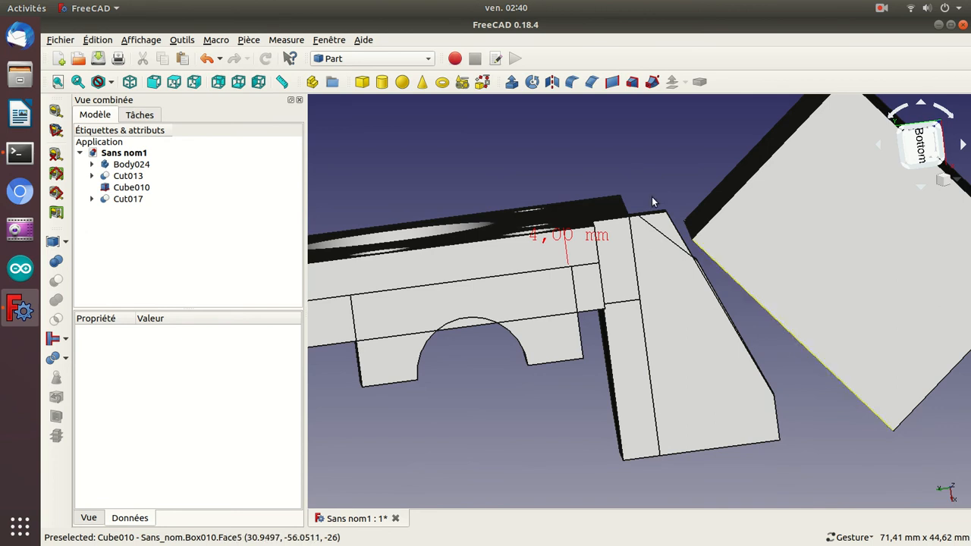
# Set the rotation angle of Cube010 to 42° and its X position to 3 mm.
pyautogui.click(133, 189)
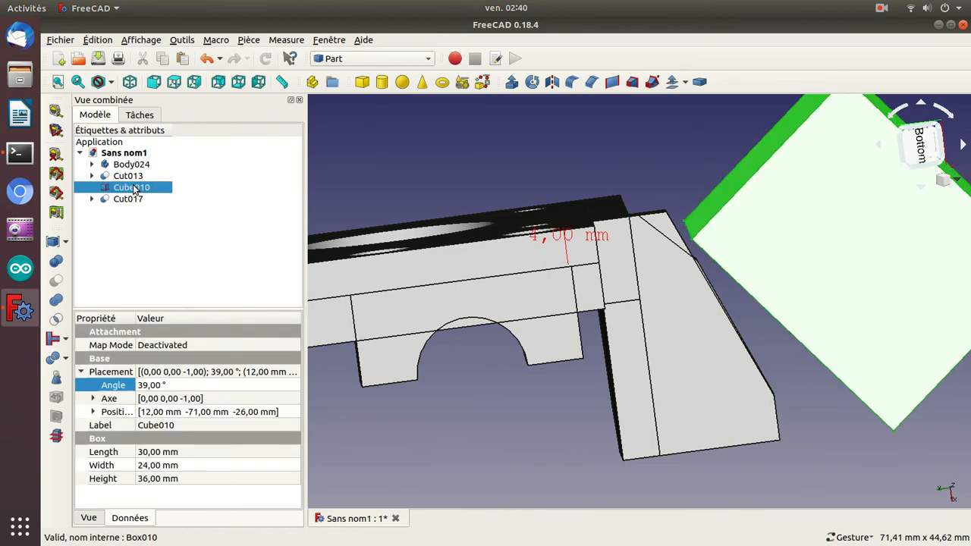
pyautogui.click(152, 385)
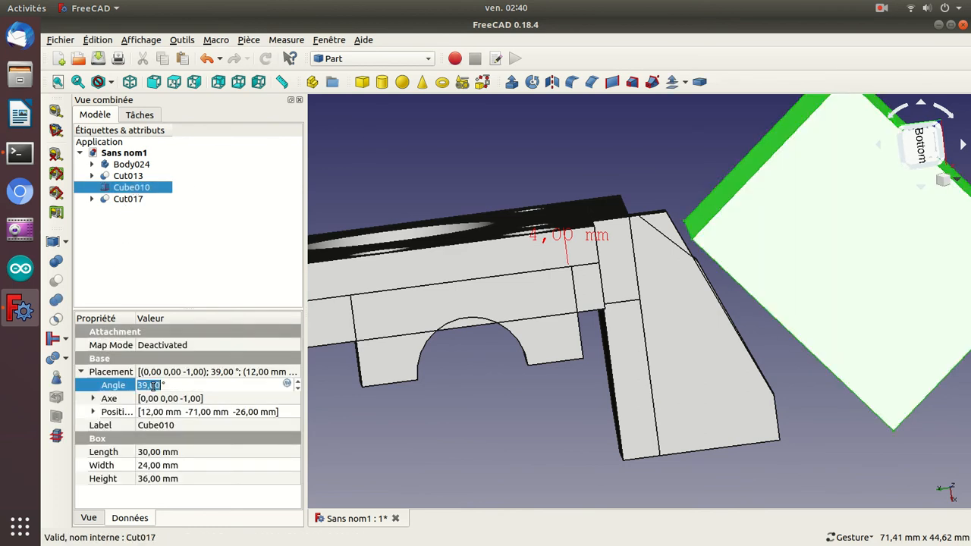
pyautogui.write('38')
pyautogui.scroll(4, 153, 386)
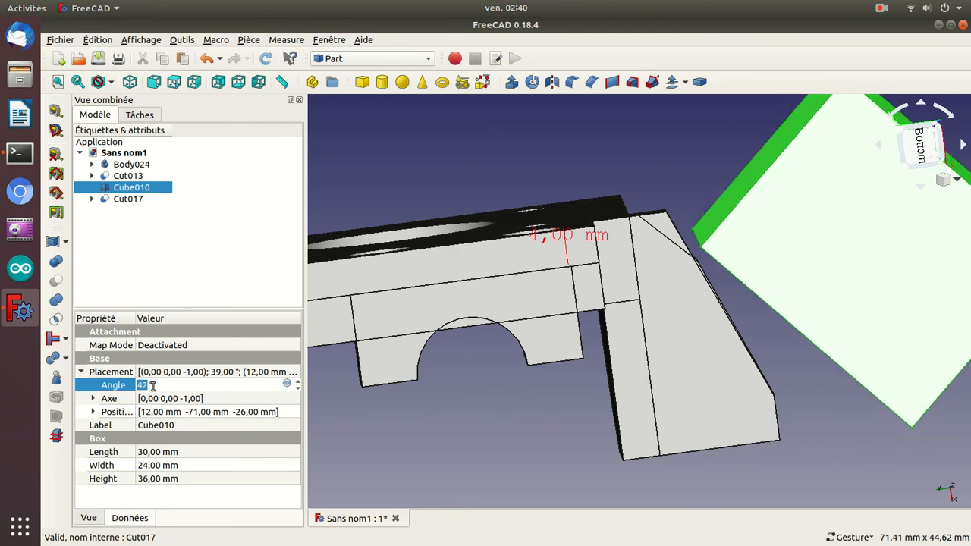
pyautogui.click(94, 412)
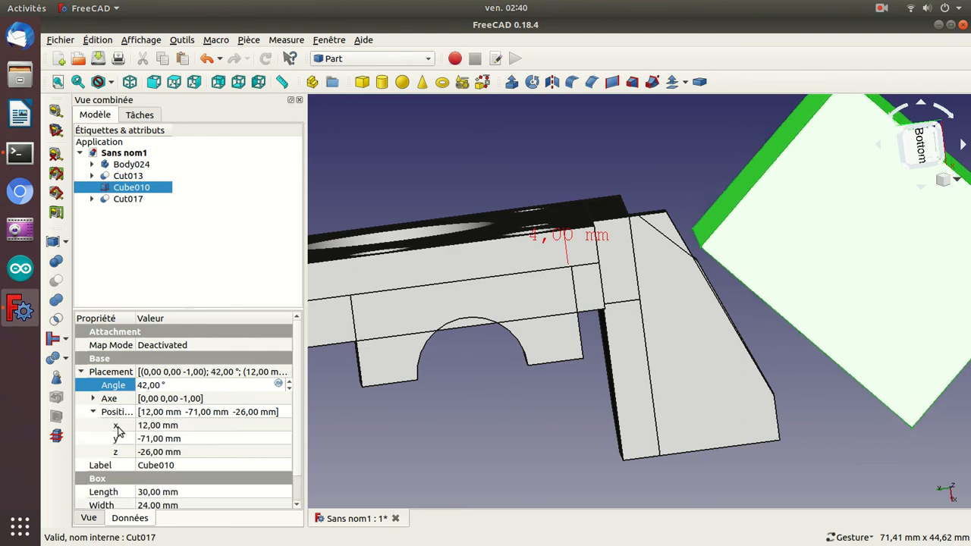
pyautogui.click(182, 426)
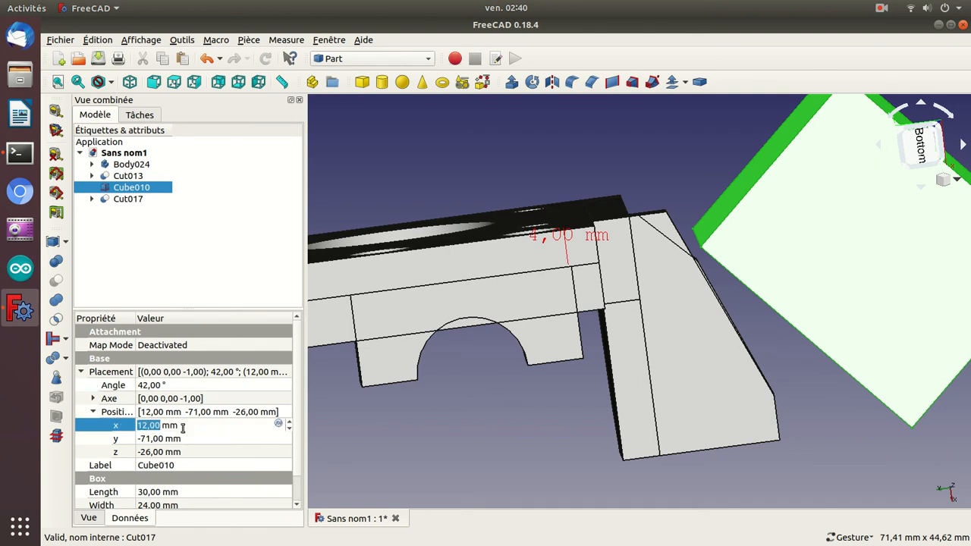
pyautogui.scroll(2, 183, 429)
pyautogui.scroll(-7, 183, 429)
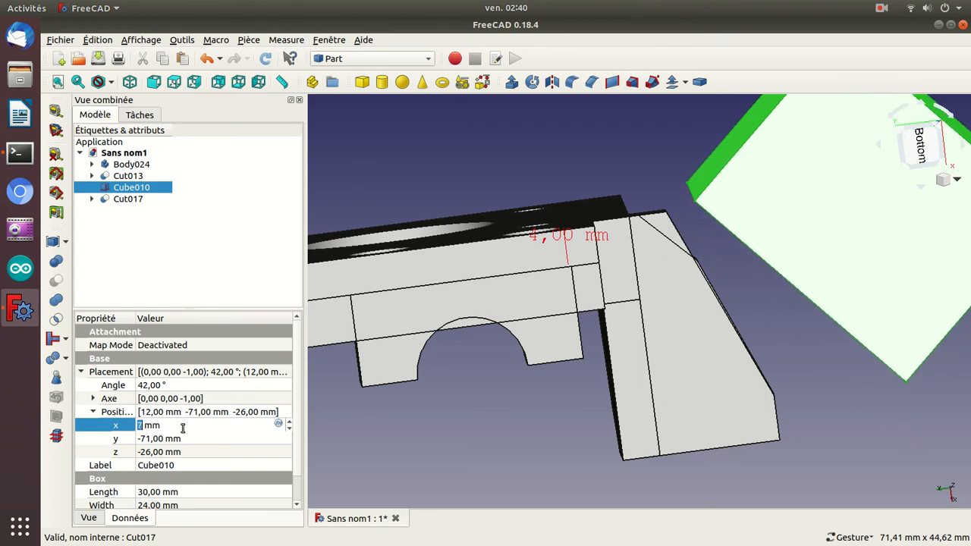
pyautogui.scroll(-4, 183, 428)
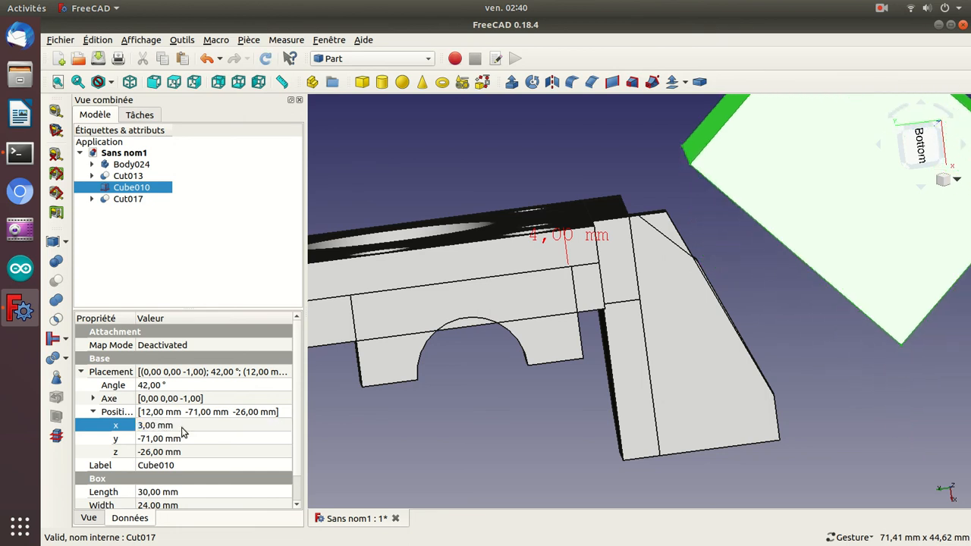
# Set Cube010's Y position to -61 mm and its rotation angle to 45°, bringing it against the block's upper bevel.
pyautogui.click(181, 438)
pyautogui.scroll(-1, 180, 439)
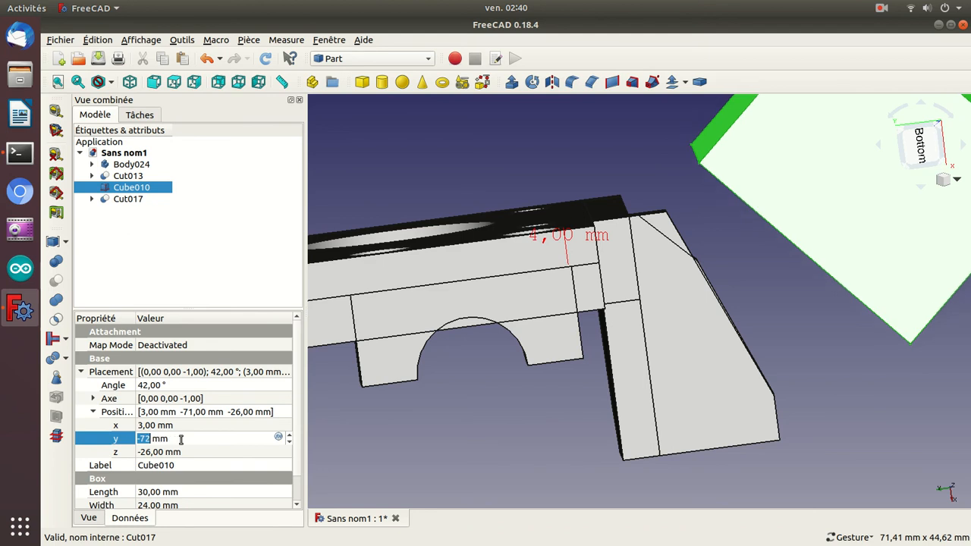
pyautogui.scroll(8, 181, 439)
pyautogui.scroll(3, 180, 439)
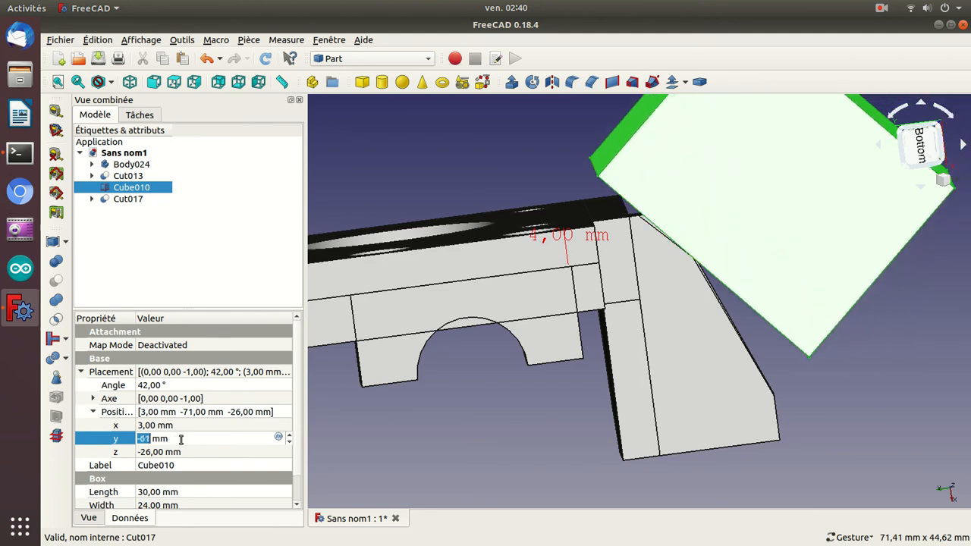
pyautogui.click(172, 386)
pyautogui.scroll(2, 172, 387)
pyautogui.scroll(1, 172, 387)
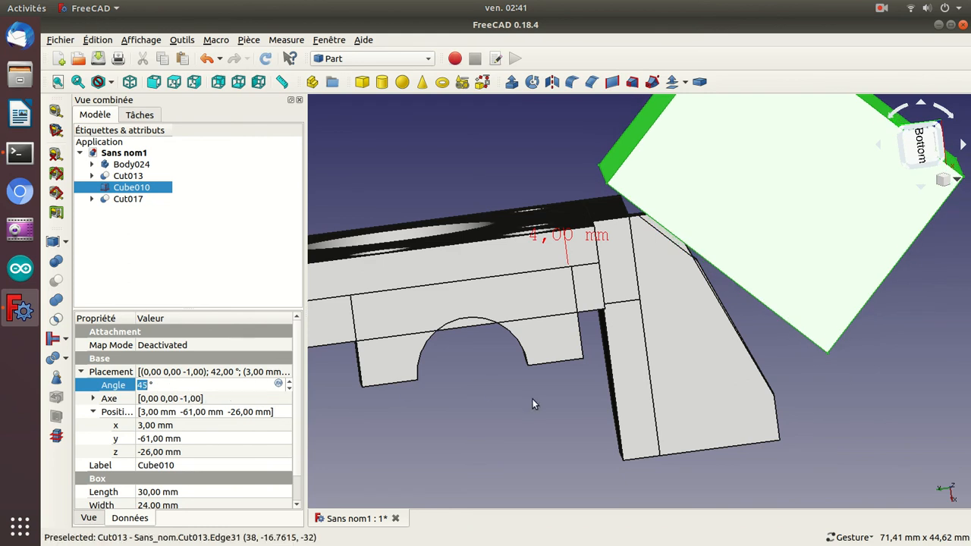
pyautogui.moveTo(855, 475); pyautogui.dragTo(852, 459)
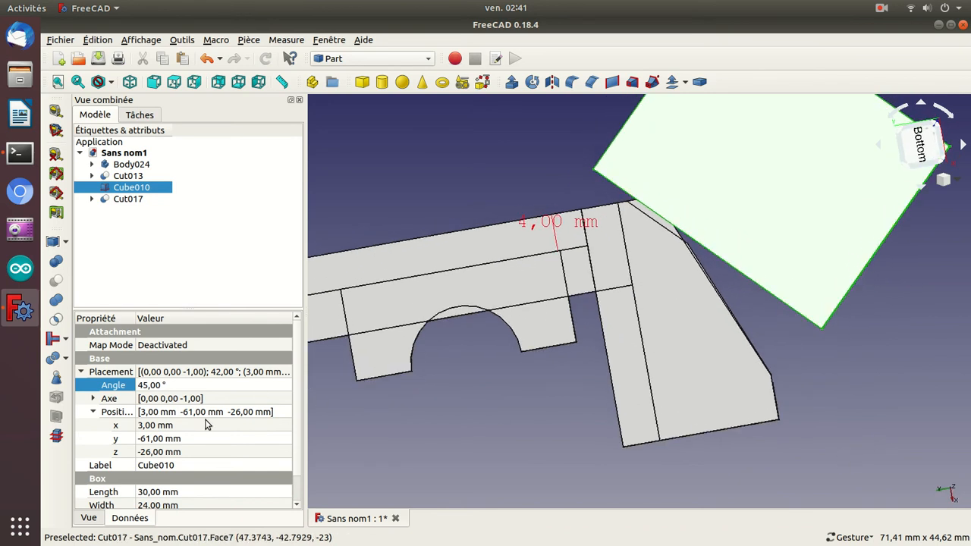
# Set Cube010's Y position to -60 mm so its face lines up with the block's upper bevel.
pyautogui.click(193, 439)
pyautogui.scroll(-1, 193, 438)
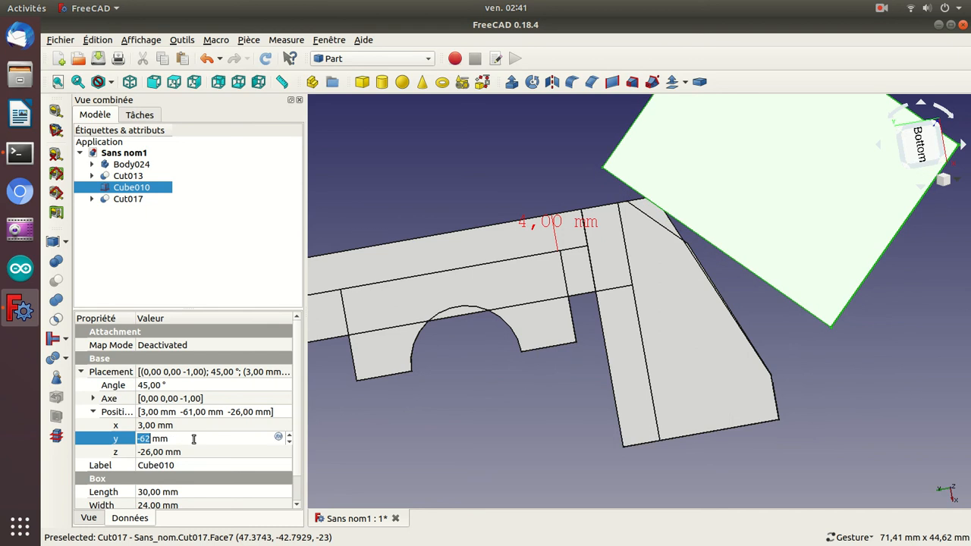
pyautogui.scroll(2, 193, 439)
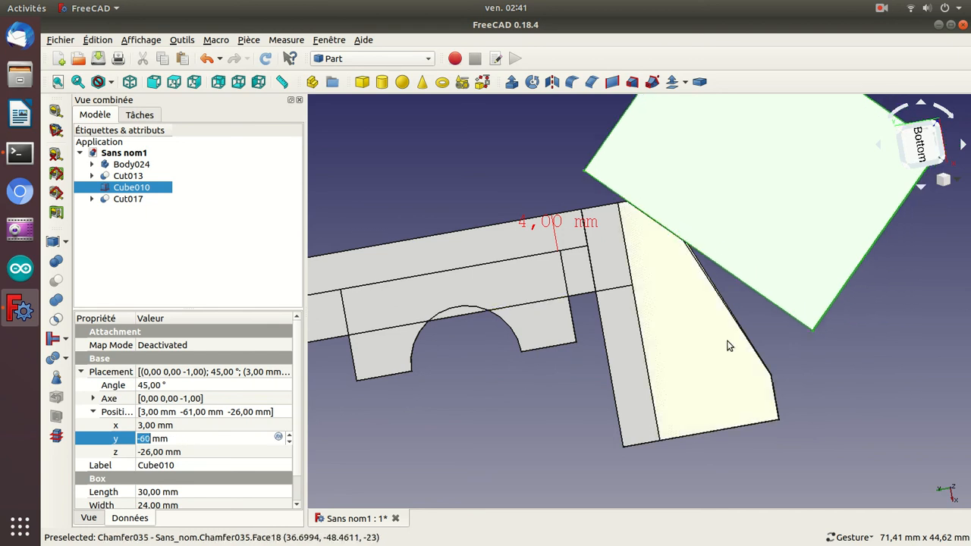
# Subtract Cube010 from Cut017 with a Boolean cut to trim the block's bevelled corner.
pyautogui.moveTo(883, 408); pyautogui.dragTo(648, 290)
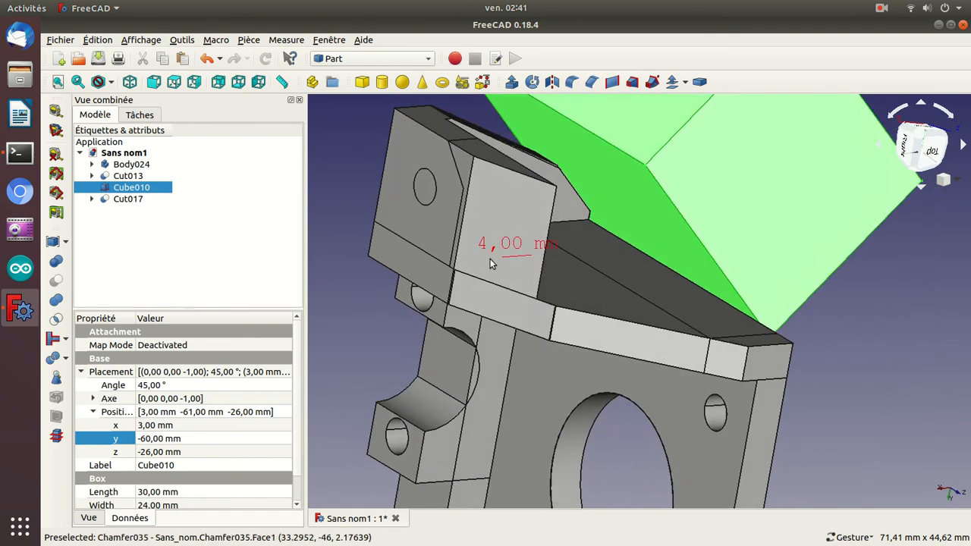
pyautogui.click(140, 201)
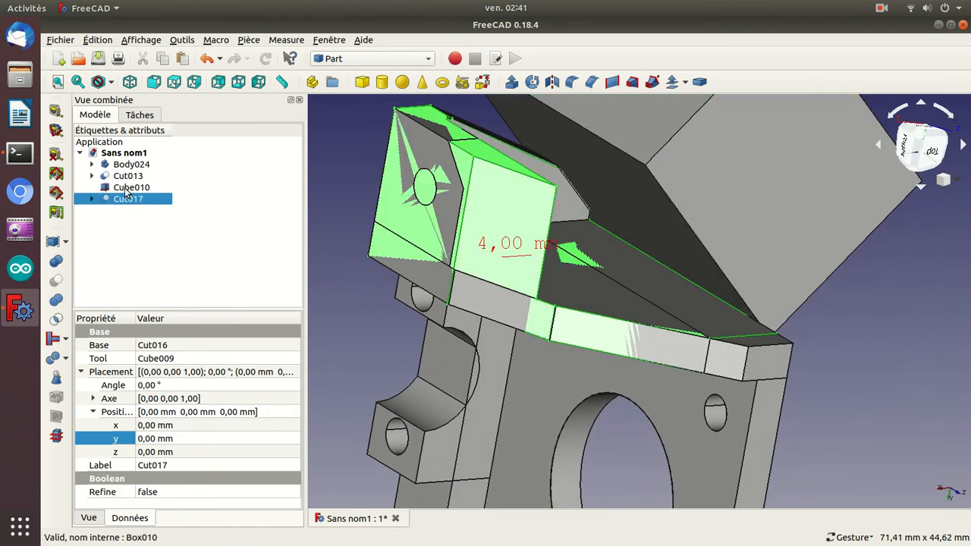
pyautogui.keyDown('ctrl'); pyautogui.click(125, 191); pyautogui.keyUp('ctrl')
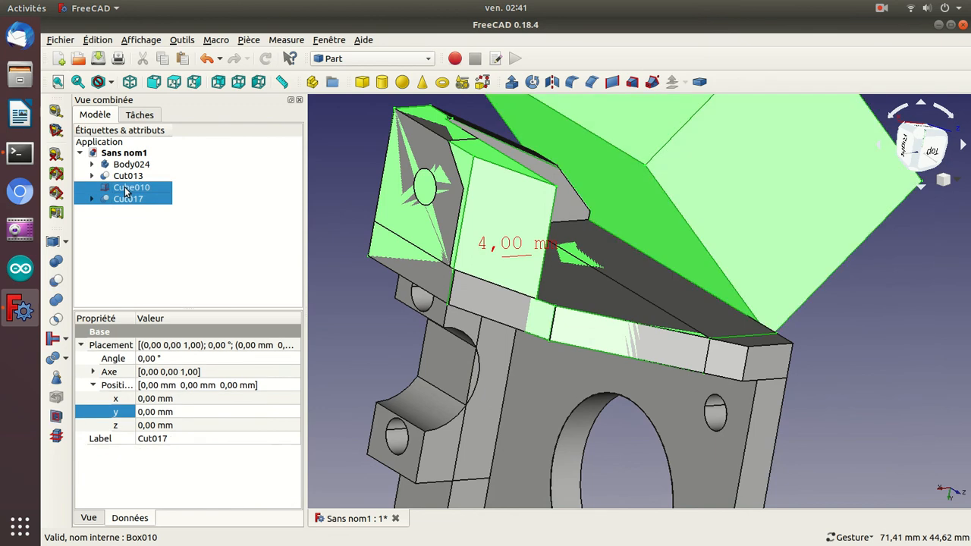
pyautogui.click(57, 281)
# Fuse the trimmed block Cut018 with the motor plate Cut013 using a Boolean union.
pyautogui.moveTo(684, 166); pyautogui.dragTo(733, 402)
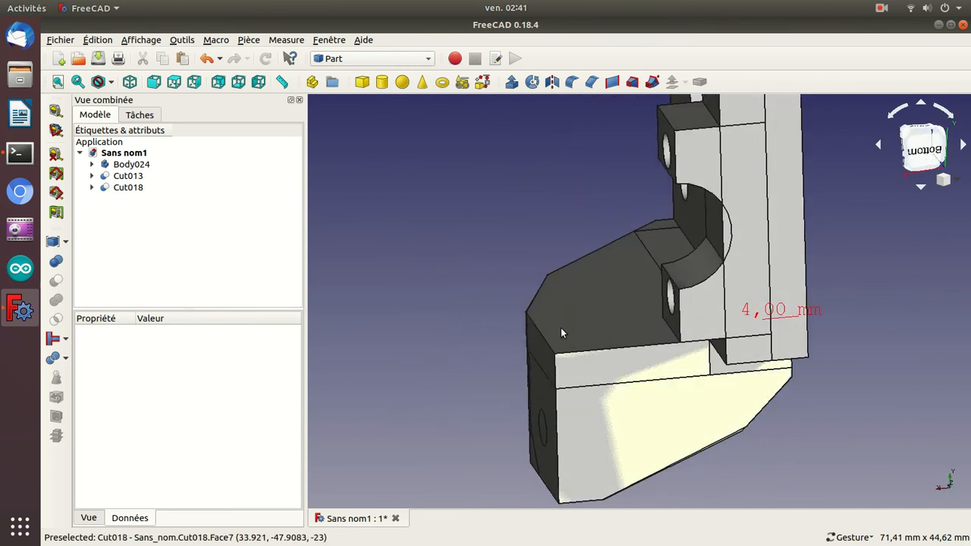
pyautogui.click(127, 190)
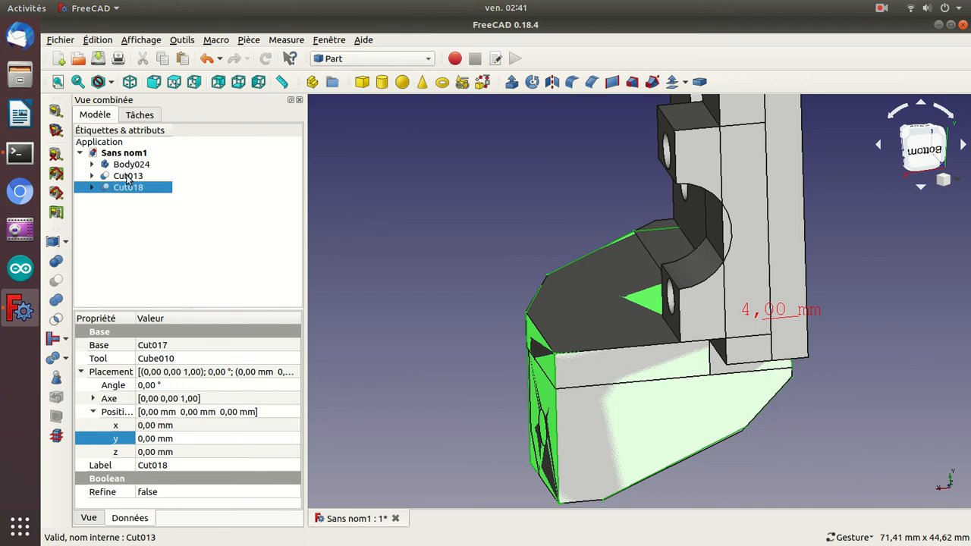
pyautogui.keyDown('ctrl'); pyautogui.click(128, 176); pyautogui.keyUp('ctrl')
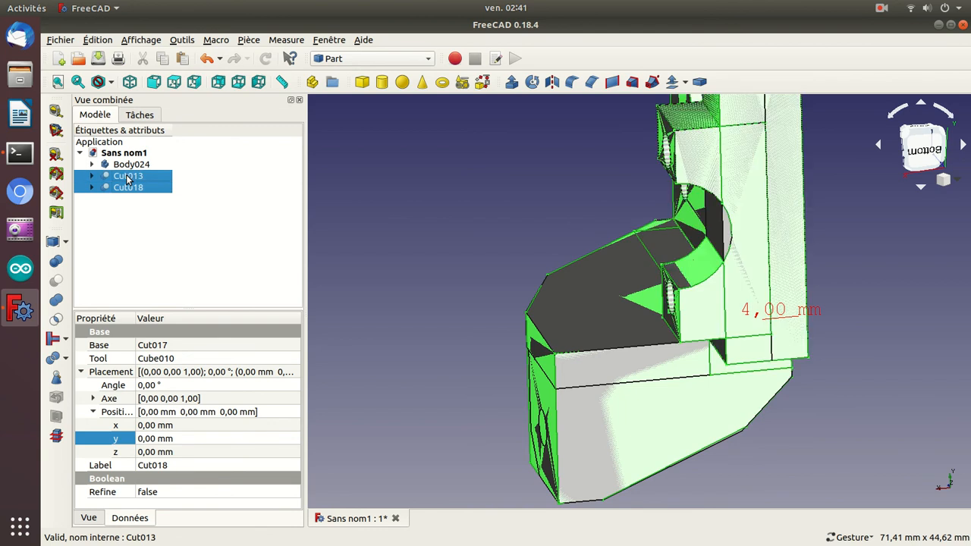
pyautogui.click(56, 301)
# Toggle the visibility of Fusion001 off and on to check the extent of the fused part.
pyautogui.moveTo(389, 298); pyautogui.dragTo(544, 228)
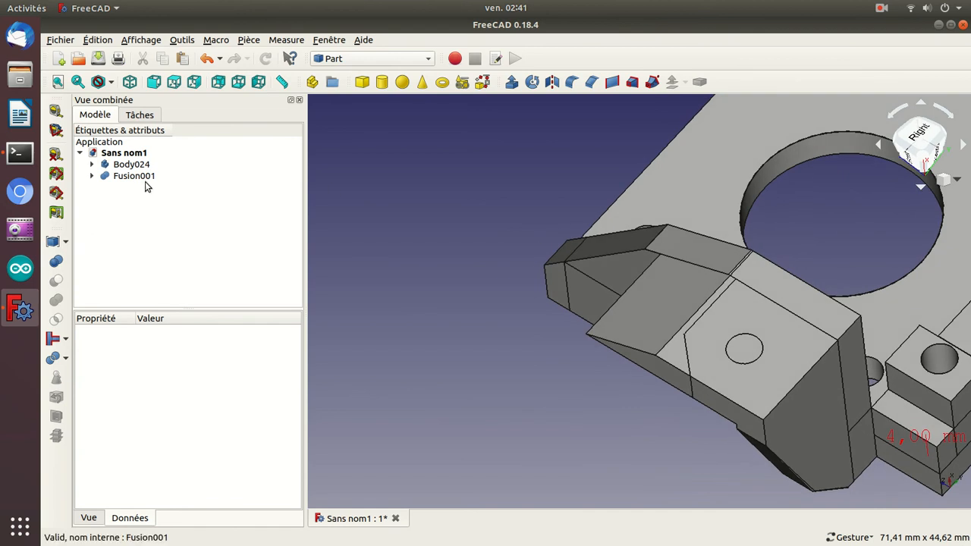
pyautogui.click(133, 177)
pyautogui.press('space')
pyautogui.press('space')
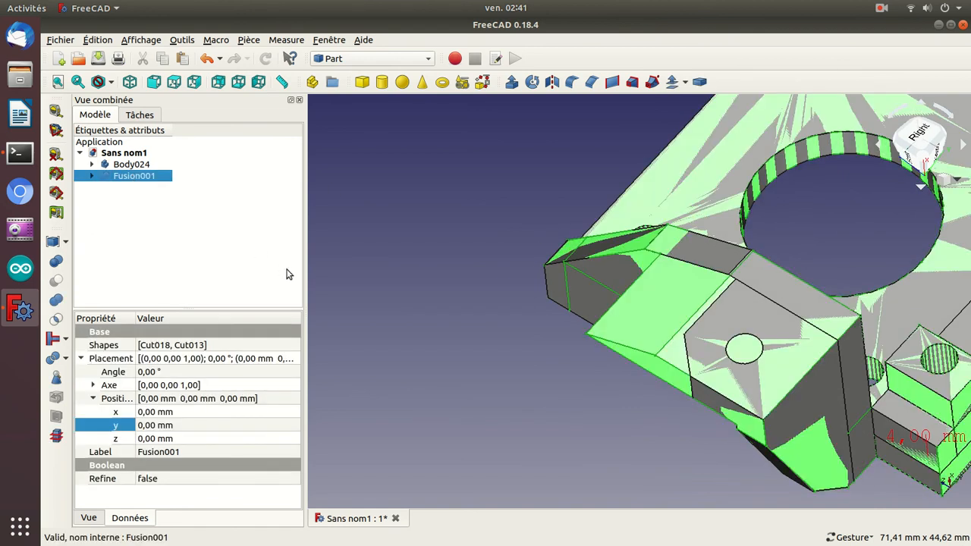
pyautogui.press('space')
pyautogui.press('space')
# Hide Body024 so that only the fused part is displayed.
pyautogui.moveTo(571, 480); pyautogui.dragTo(696, 448)
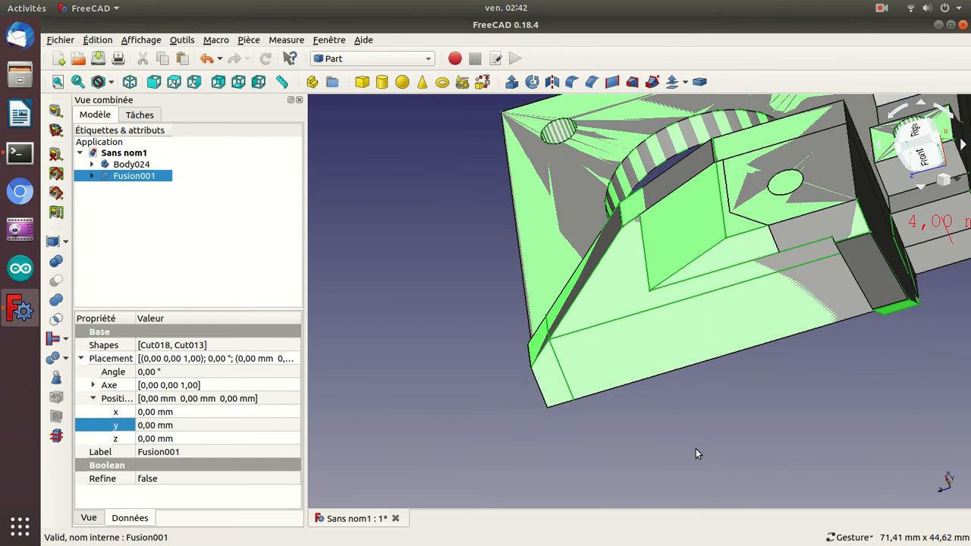
pyautogui.click(140, 165)
pyautogui.press('space')
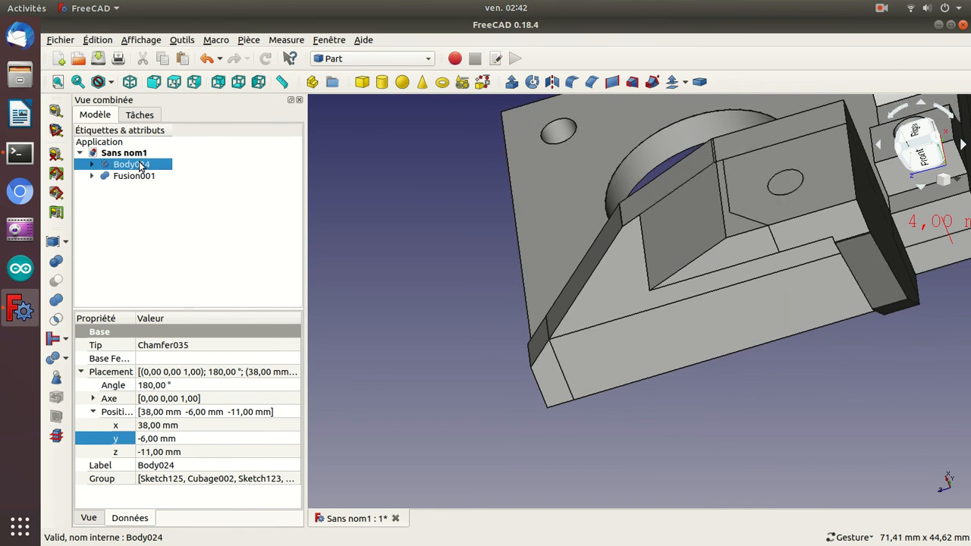
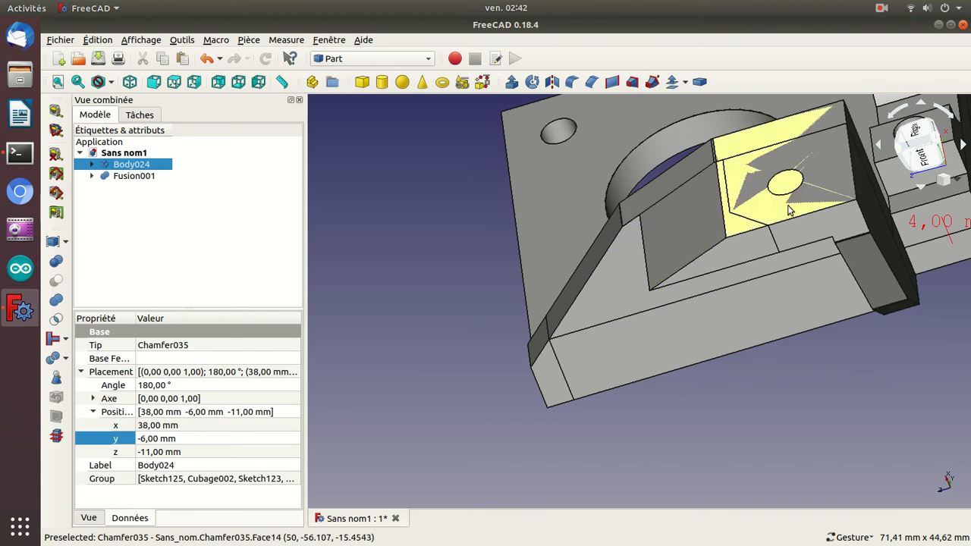
# Add a new Part cube to the model and set its X position to 28 mm.
pyautogui.moveTo(833, 407); pyautogui.dragTo(605, 384)
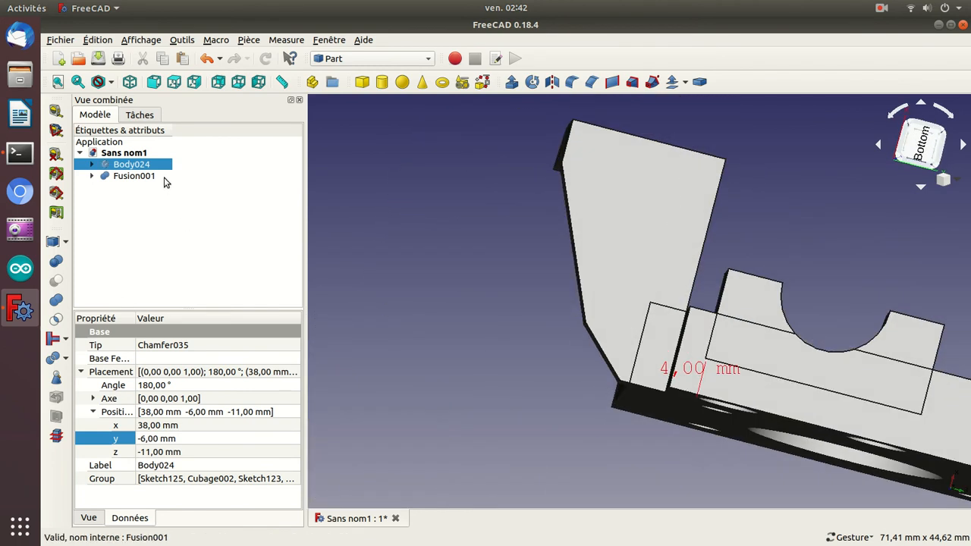
pyautogui.moveTo(484, 188); pyautogui.dragTo(500, 277)
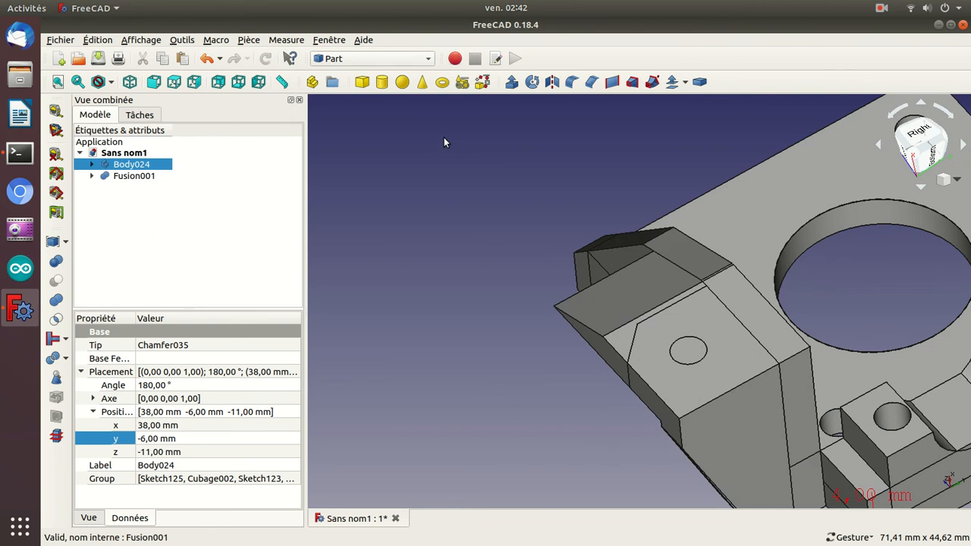
pyautogui.click(358, 90)
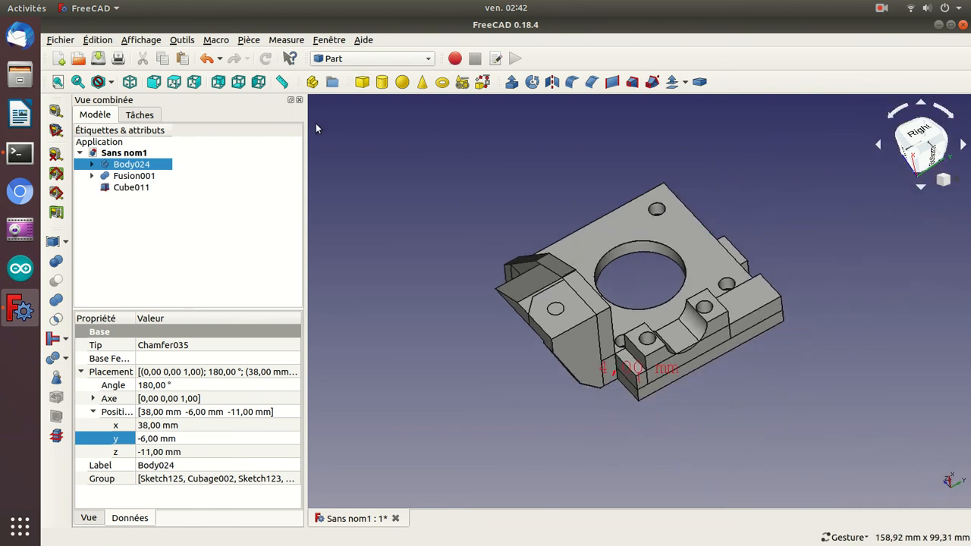
pyautogui.click(131, 187)
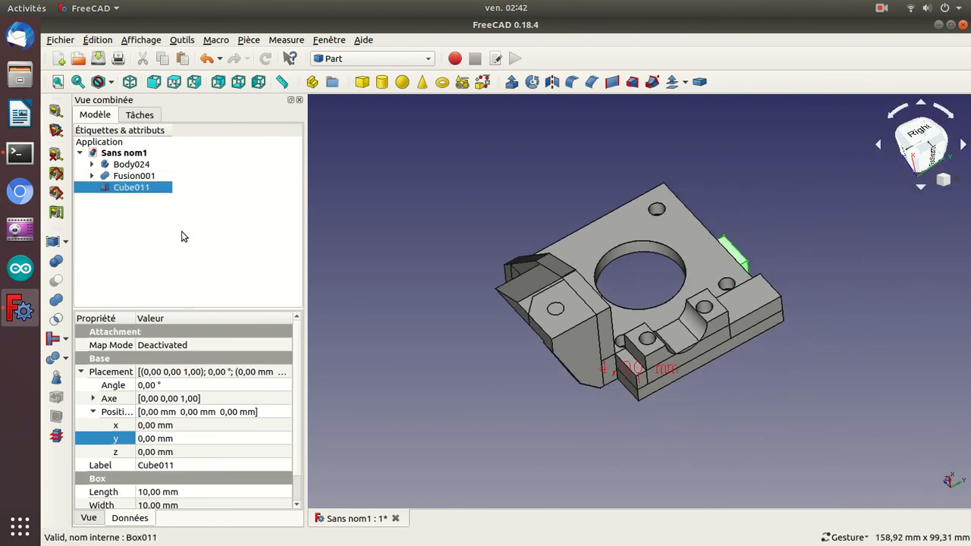
pyautogui.click(155, 425)
pyautogui.scroll(20, 155, 425)
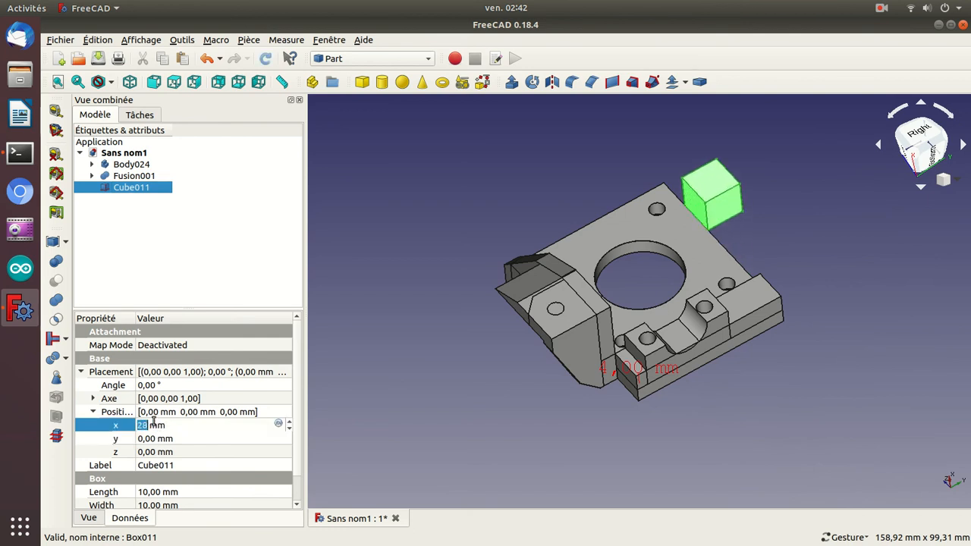
# Set the Y position of Cube011 to -56 mm to bring it beside the bracket.
pyautogui.click(171, 440)
pyautogui.scroll(-1, 171, 439)
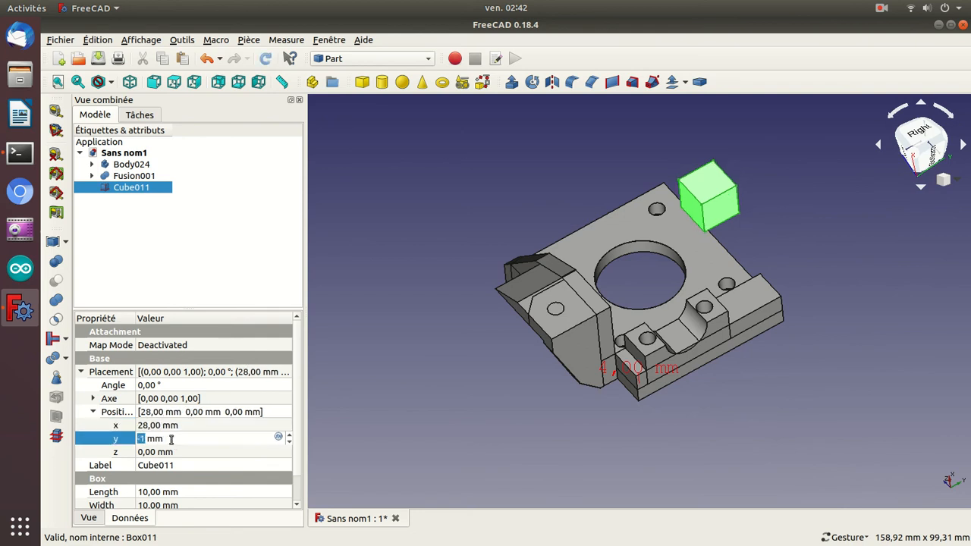
pyautogui.scroll(-20, 172, 439)
pyautogui.scroll(-1, 171, 440)
pyautogui.scroll(2, 171, 439)
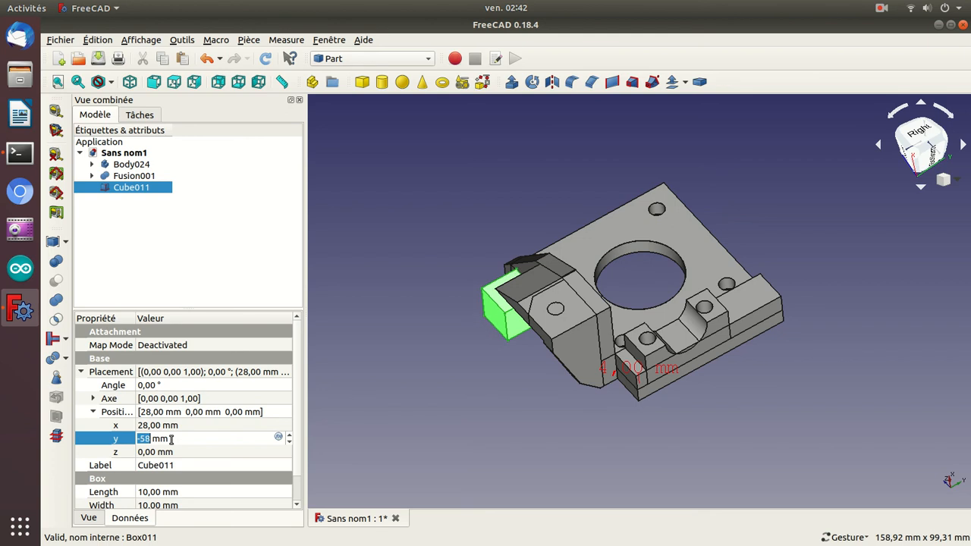
pyautogui.moveTo(387, 235); pyautogui.dragTo(575, 335)
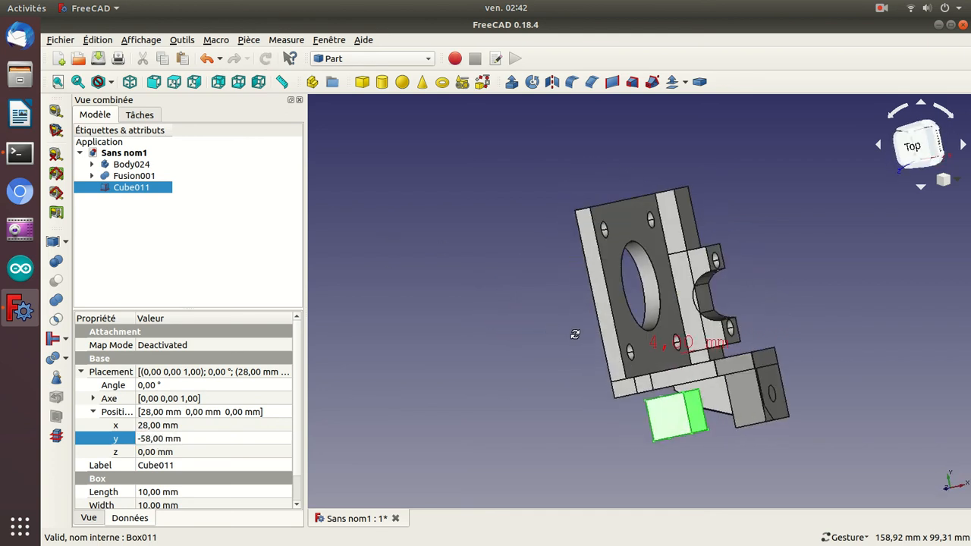
pyautogui.click(193, 439)
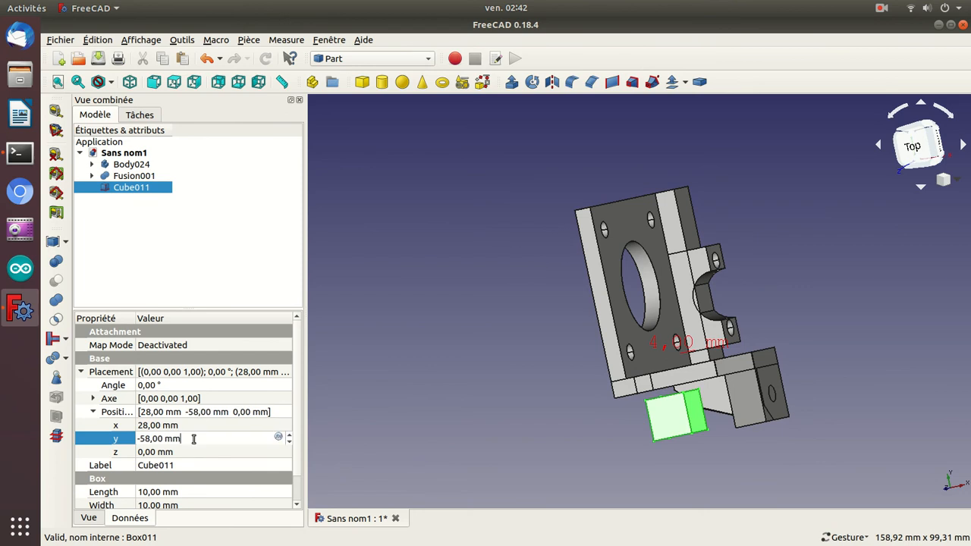
pyautogui.scroll(2, 193, 439)
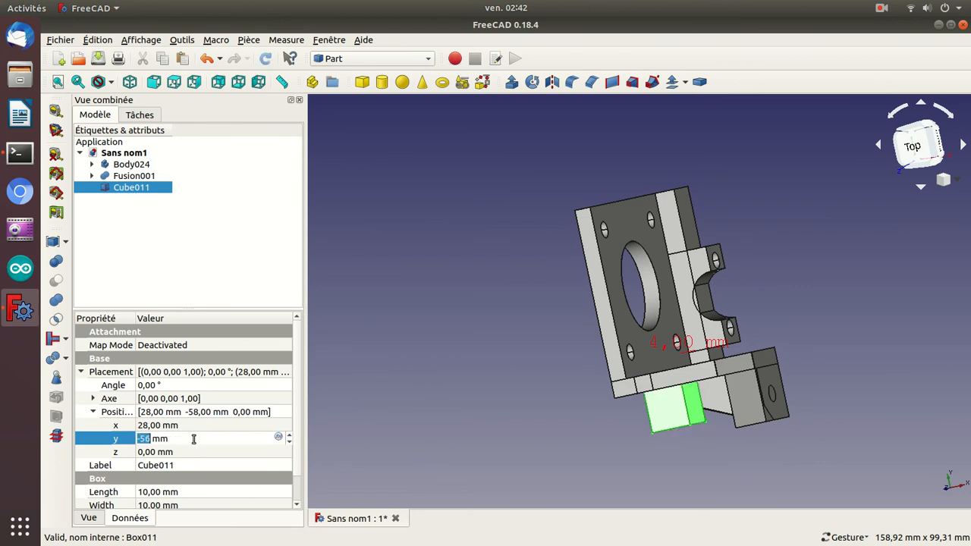
# Clear the 4,00 mm measurement from the 3D view.
pyautogui.moveTo(551, 433); pyautogui.dragTo(542, 395)
pyautogui.moveTo(455, 400); pyautogui.dragTo(571, 402)
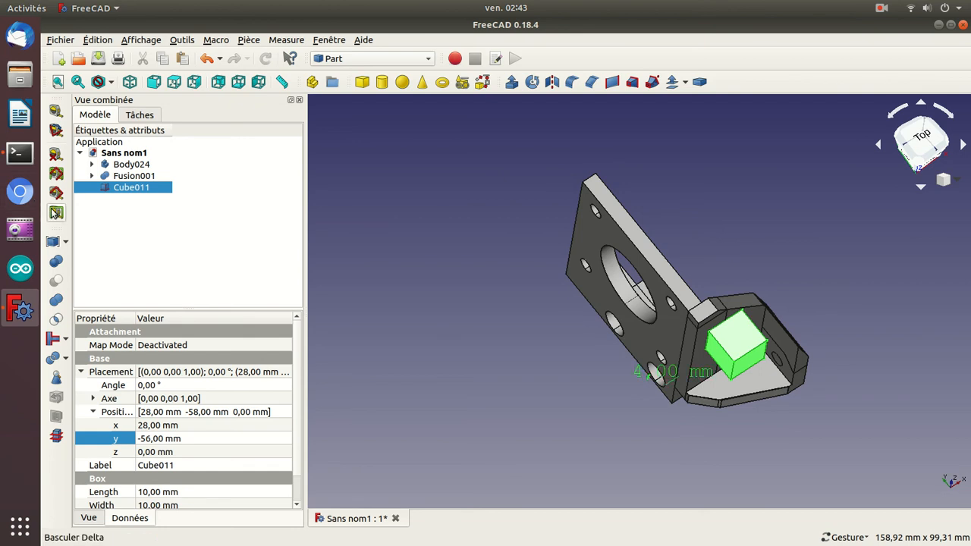
pyautogui.click(56, 154)
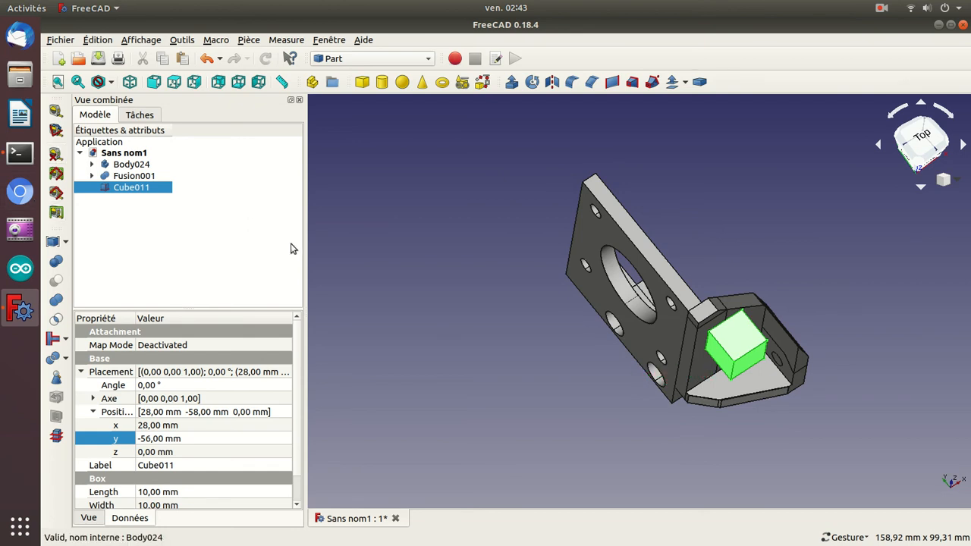
# Set the X position of Cube011 to 44 mm to line it up with the bracket's outer end.
pyautogui.moveTo(765, 219); pyautogui.dragTo(673, 266)
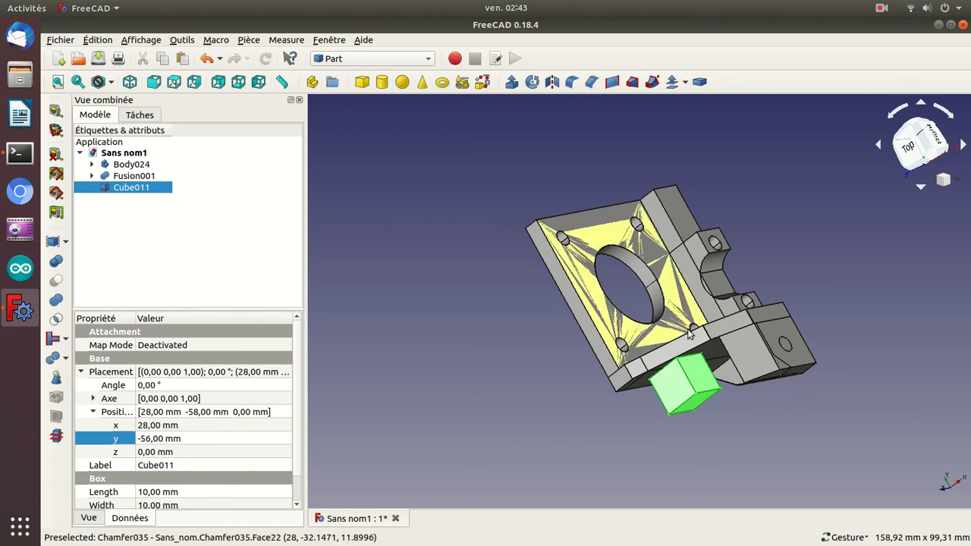
pyautogui.moveTo(887, 277); pyautogui.dragTo(798, 330)
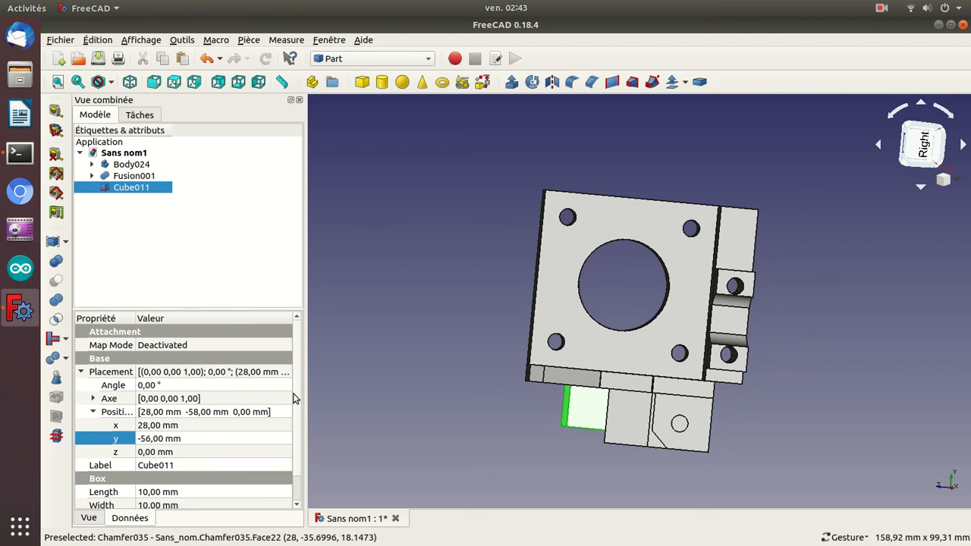
pyautogui.click(184, 426)
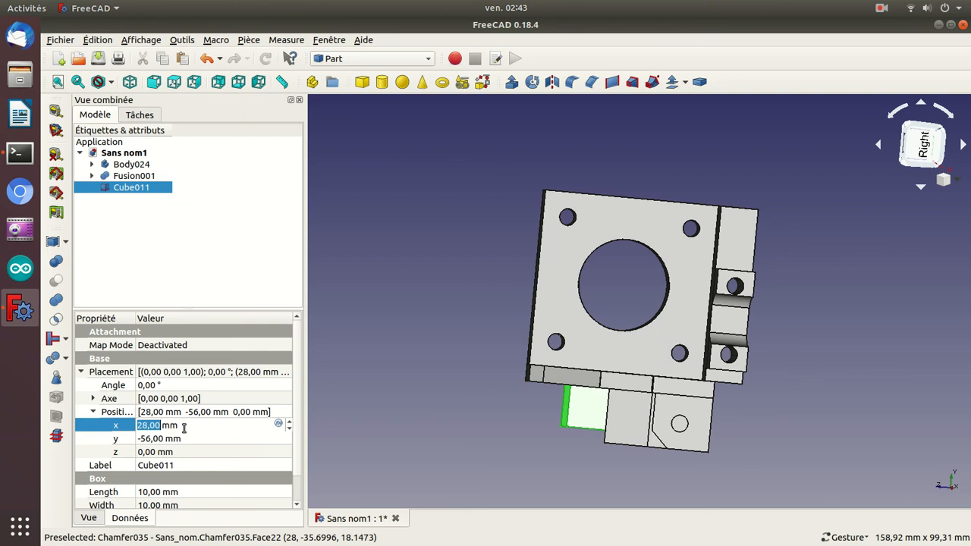
pyautogui.scroll(19, 184, 428)
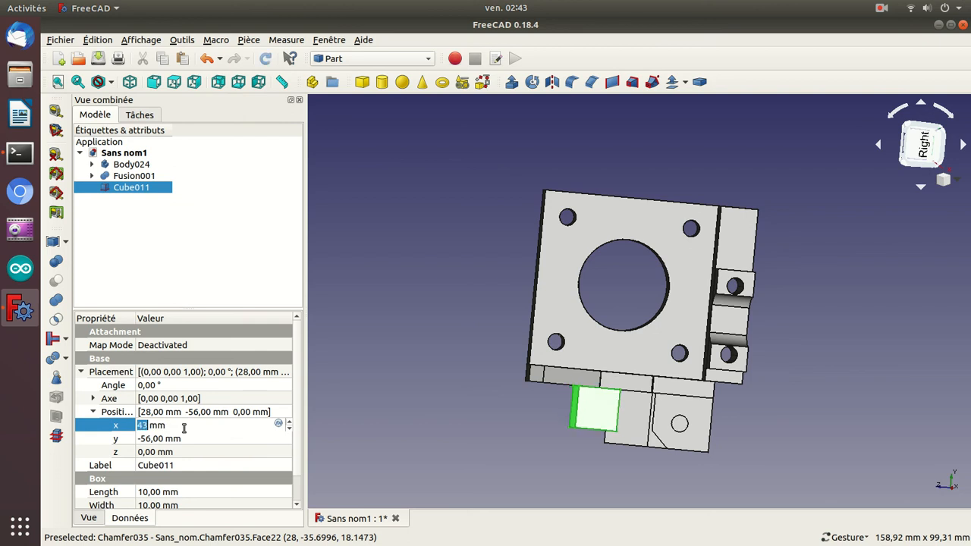
pyautogui.press('Return')
pyautogui.moveTo(412, 411); pyautogui.dragTo(524, 301)
pyautogui.click(204, 426)
pyautogui.scroll(-3, 204, 426)
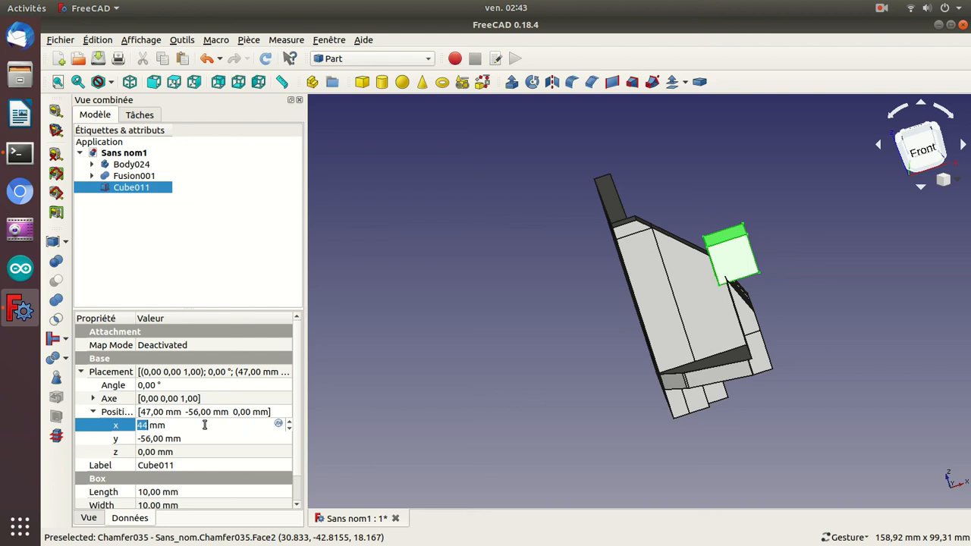
# Set the Z position of Cube011 to -8 mm to shift it towards the drilled block.
pyautogui.moveTo(503, 209); pyautogui.dragTo(499, 406)
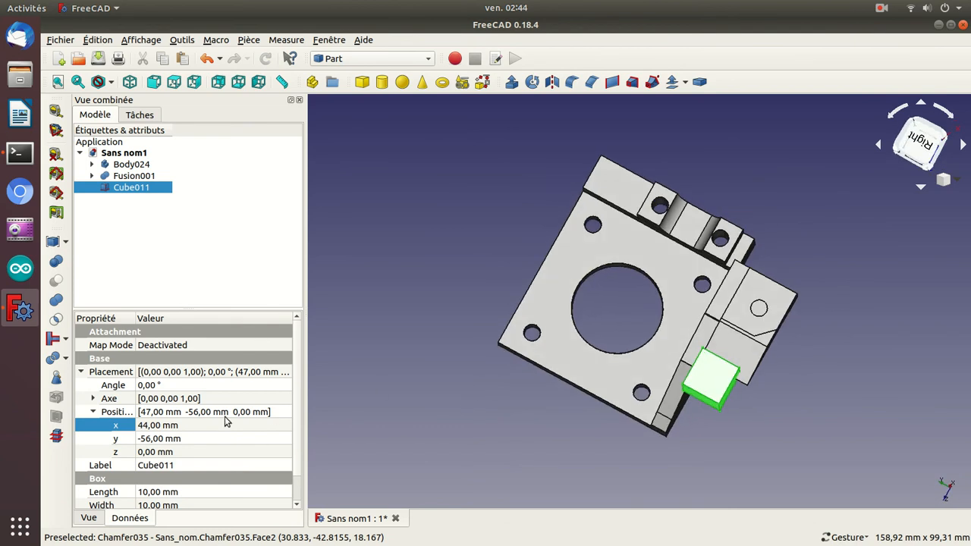
pyautogui.click(189, 452)
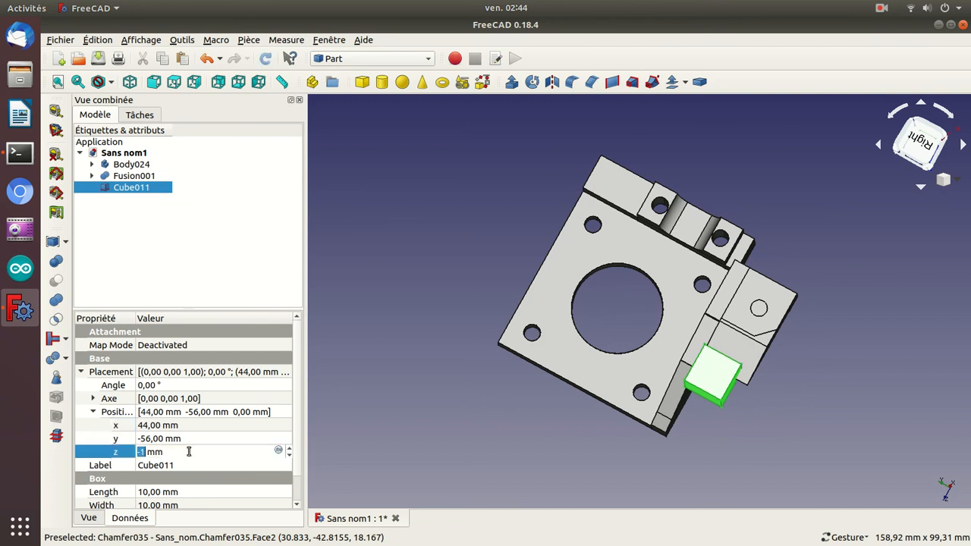
pyautogui.scroll(1, 189, 452)
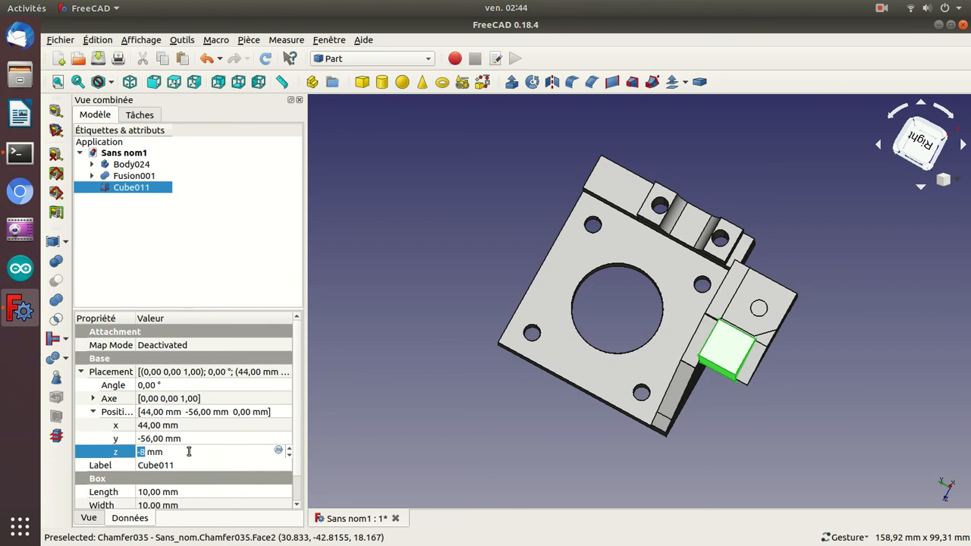
pyautogui.moveTo(857, 218); pyautogui.dragTo(730, 219)
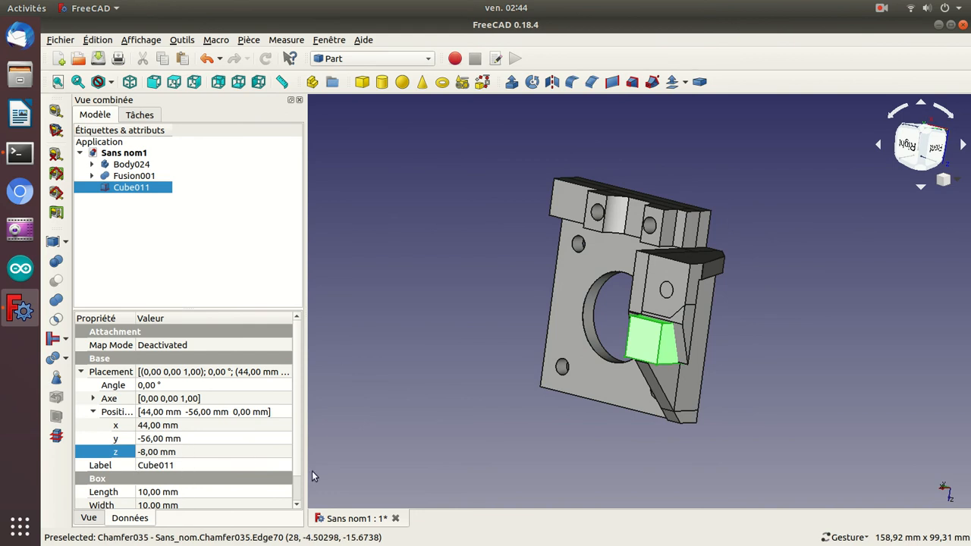
# Set the length of Cube011 to 13 mm and its width to 21 mm.
pyautogui.scroll(-1, 298, 493)
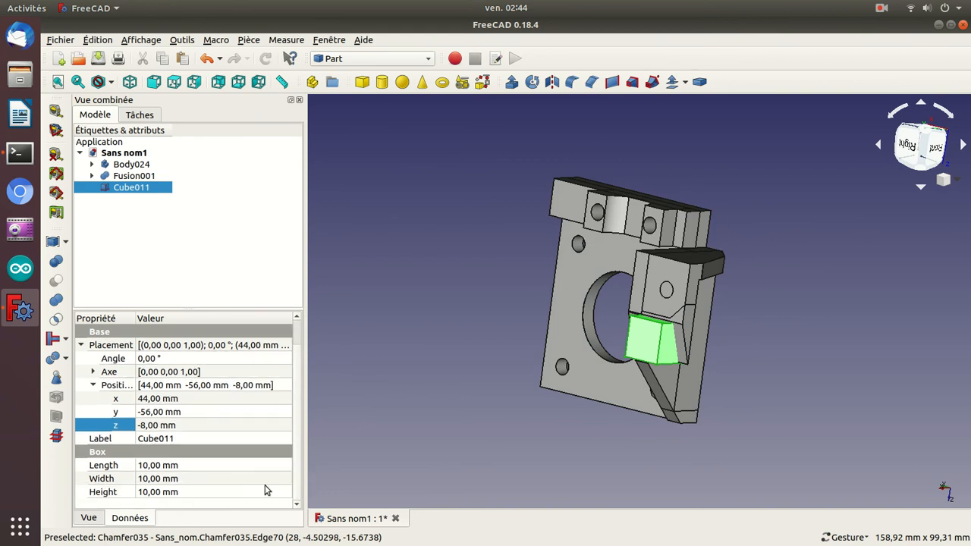
pyautogui.click(220, 465)
pyautogui.scroll(1, 222, 466)
pyautogui.scroll(2, 221, 466)
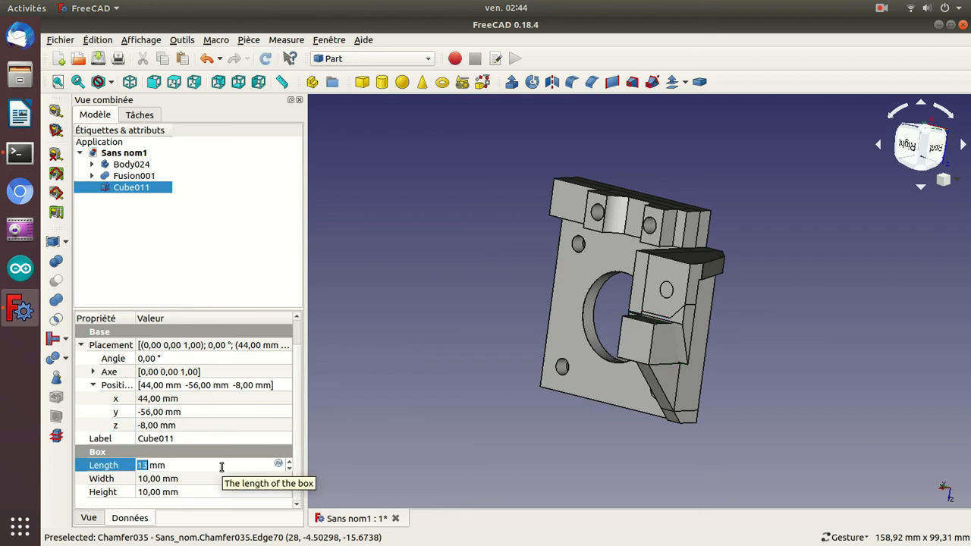
pyautogui.write('21')
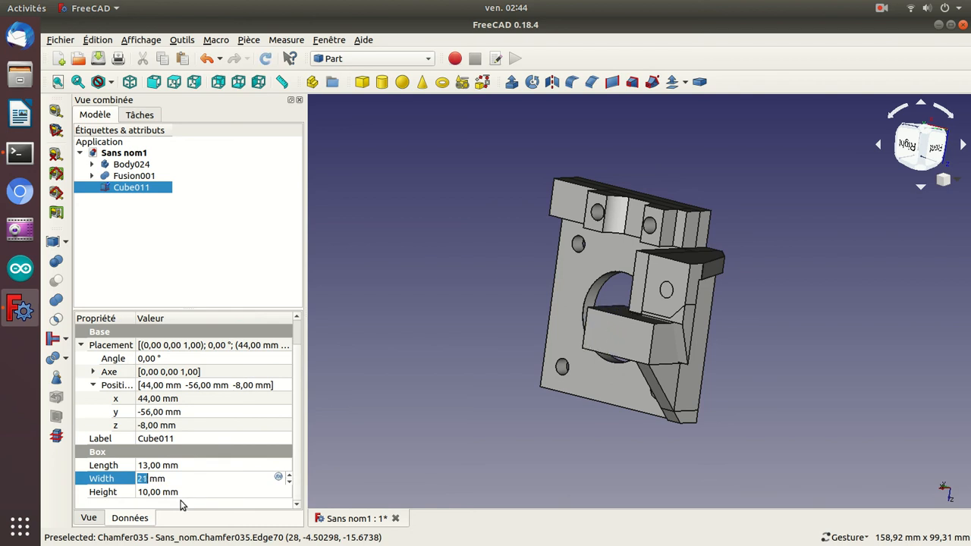
# Set the height of Cube011 to 15 mm and reduce its width to 16 mm.
pyautogui.click(182, 494)
pyautogui.write('11')
pyautogui.scroll(5, 183, 494)
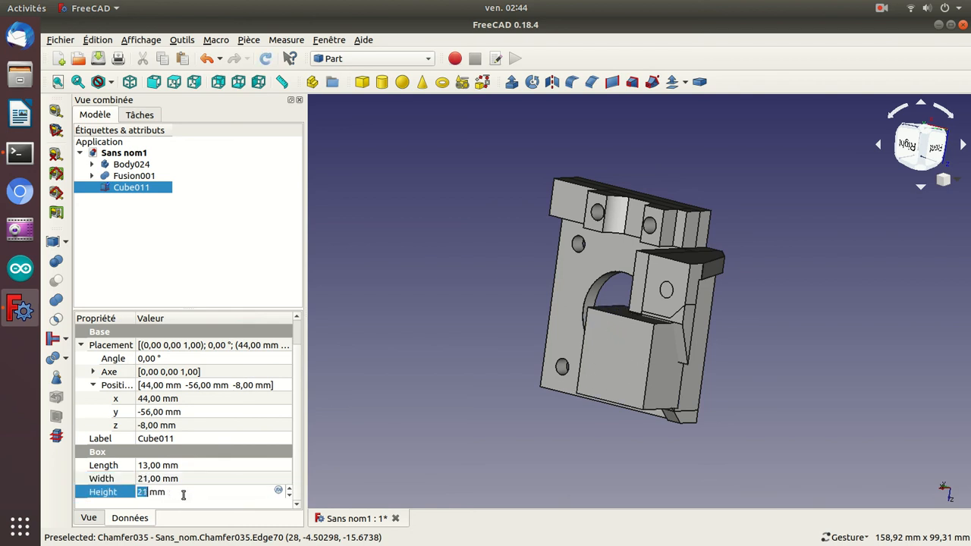
pyautogui.scroll(-1, 183, 495)
pyautogui.press('Return')
pyautogui.click(182, 478)
pyautogui.scroll(-7, 181, 479)
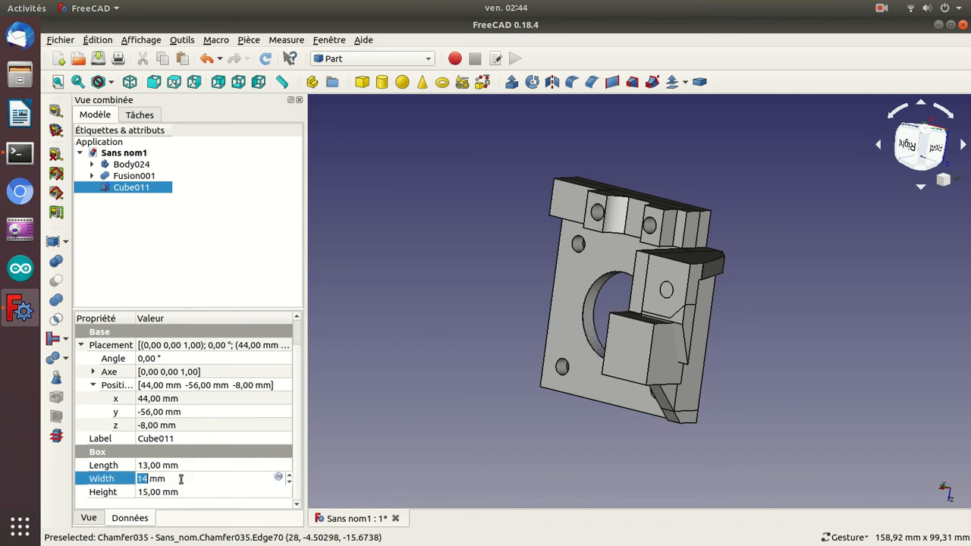
pyautogui.scroll(2, 180, 479)
pyautogui.press('Return')
# Reposition Cube011 against the drilled block with Y at -62 mm and Z at -9 mm.
pyautogui.moveTo(363, 288); pyautogui.dragTo(457, 289)
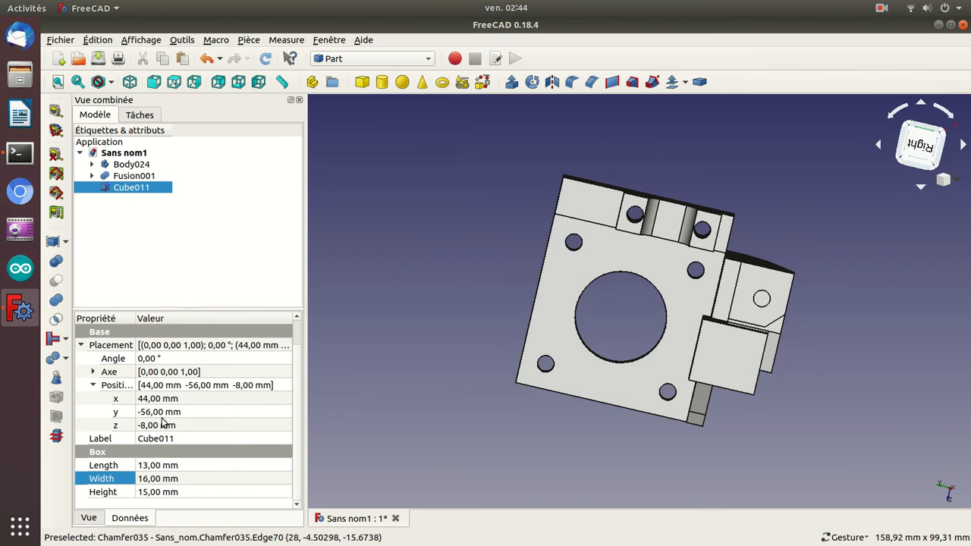
pyautogui.click(161, 414)
pyautogui.scroll(-5, 161, 413)
pyautogui.scroll(-1, 161, 414)
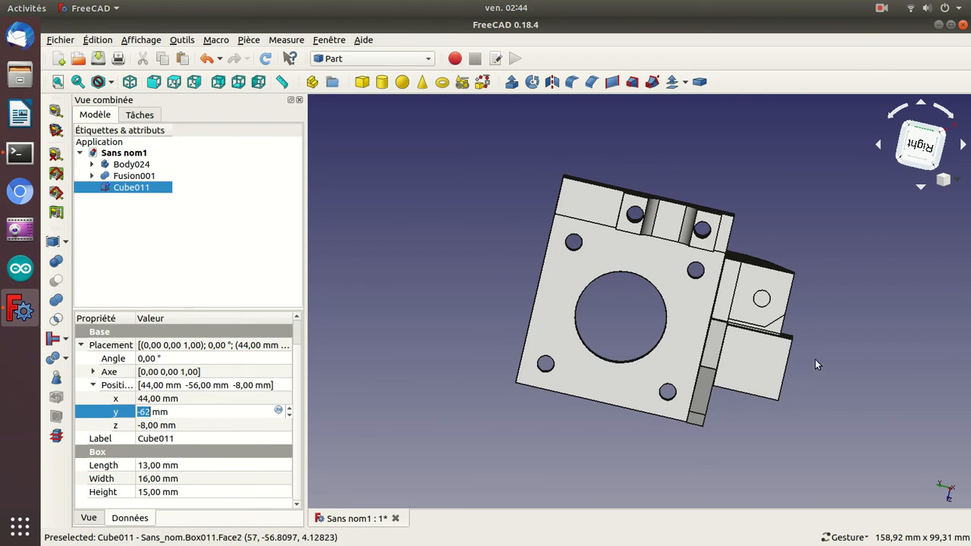
pyautogui.scroll(4, 815, 359)
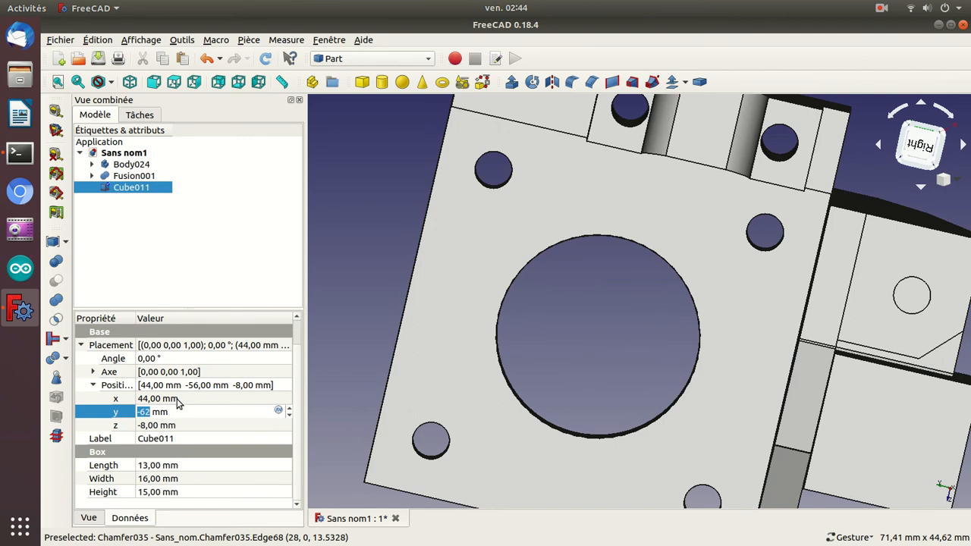
pyautogui.click(172, 427)
pyautogui.write('3')
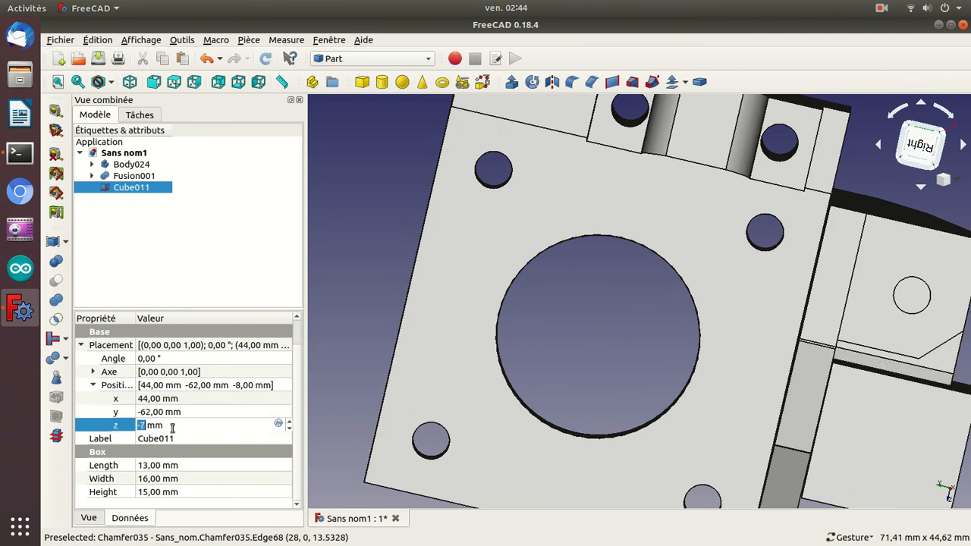
pyautogui.press('Return')
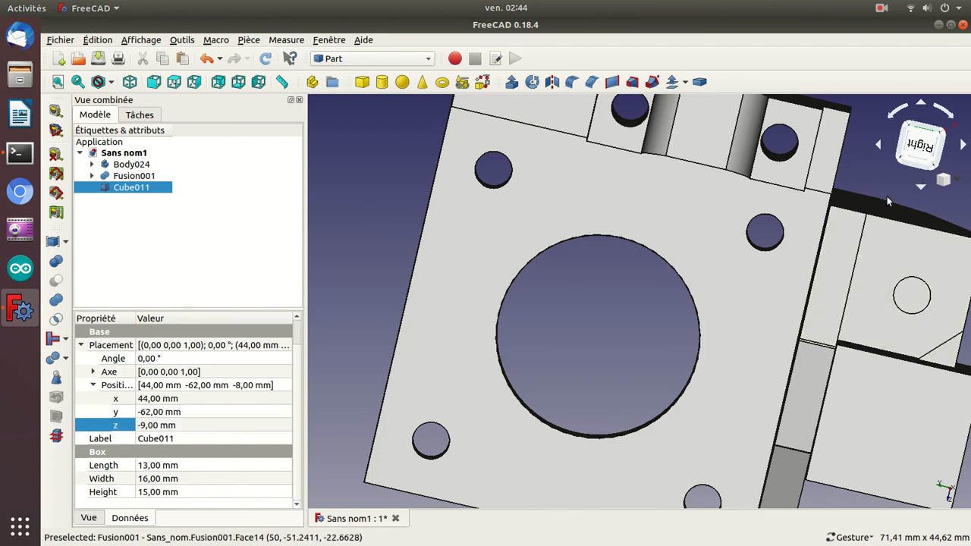
# Duplicate Cube011 in place by copying and pasting it.
pyautogui.moveTo(880, 192); pyautogui.dragTo(612, 188)
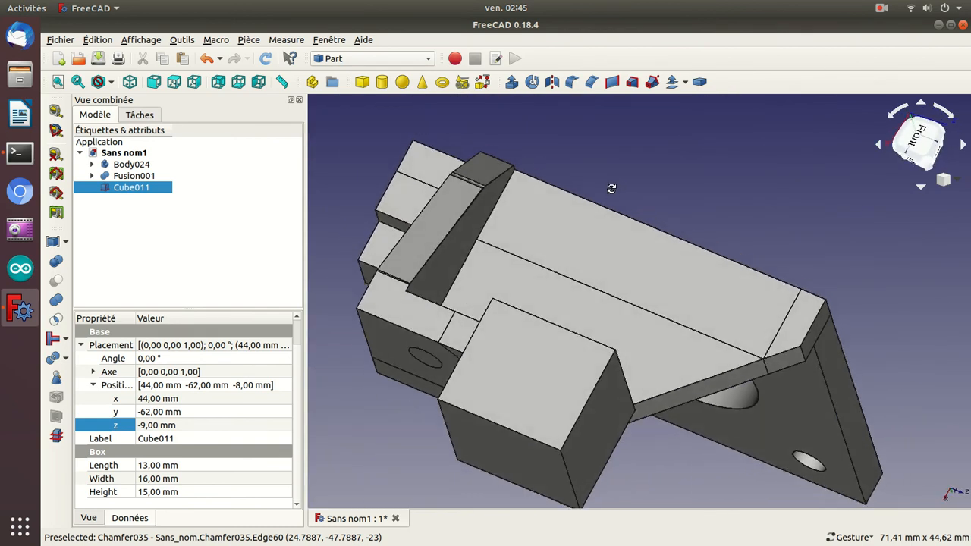
pyautogui.click(155, 245)
pyautogui.click(135, 191)
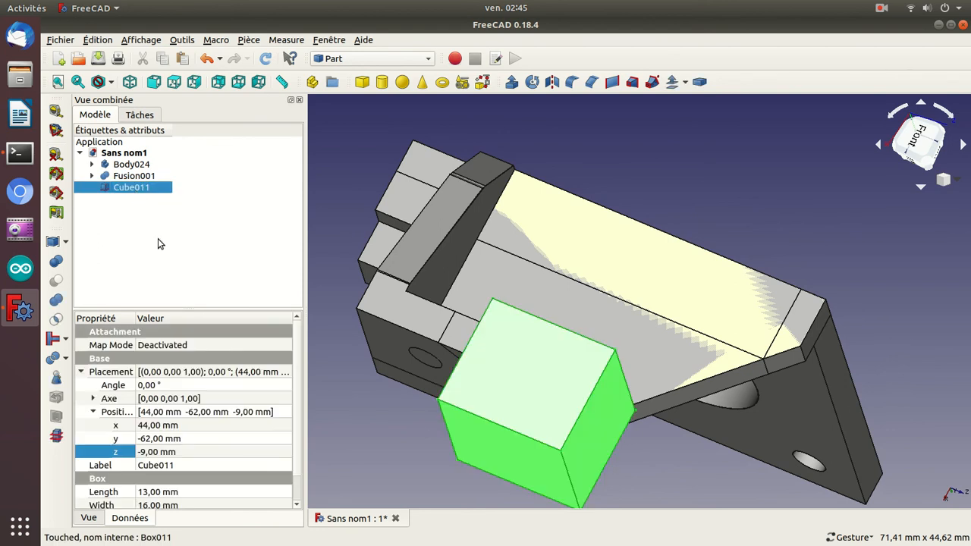
pyautogui.hotkey('ctrl', 'c')
pyautogui.hotkey('ctrl', 'v')
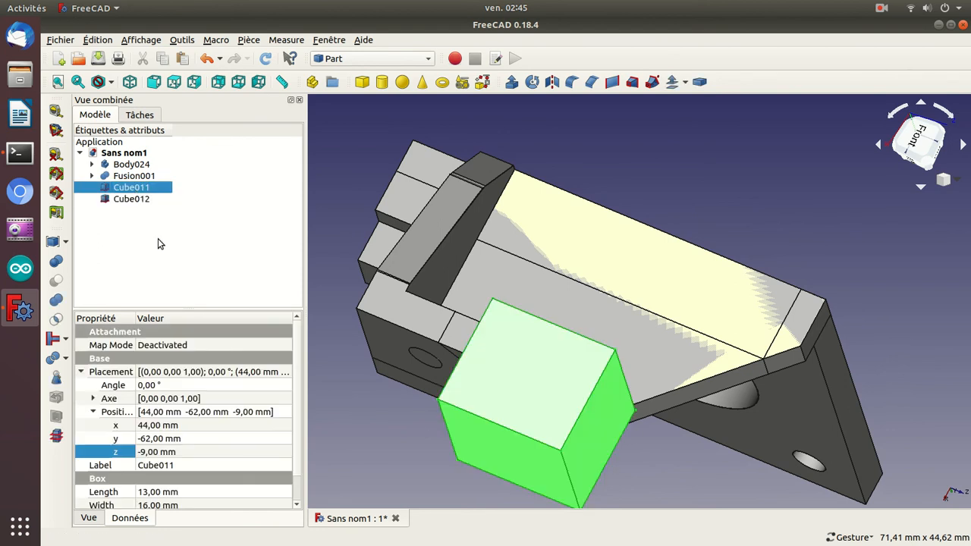
# Rotate Cube012 by 45° about the X axis, setting its axis to X 1 and Z 0.
pyautogui.click(137, 200)
pyautogui.click(147, 385)
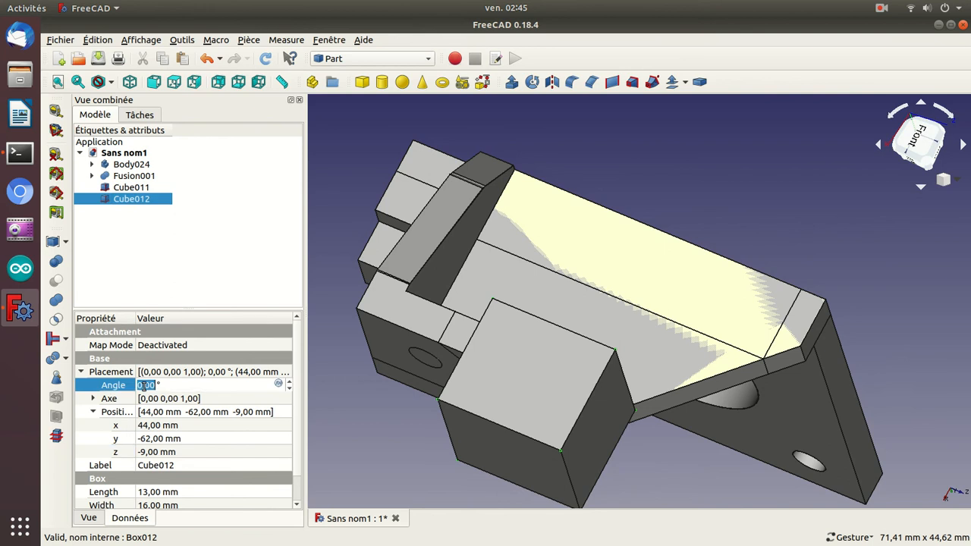
pyautogui.write('45')
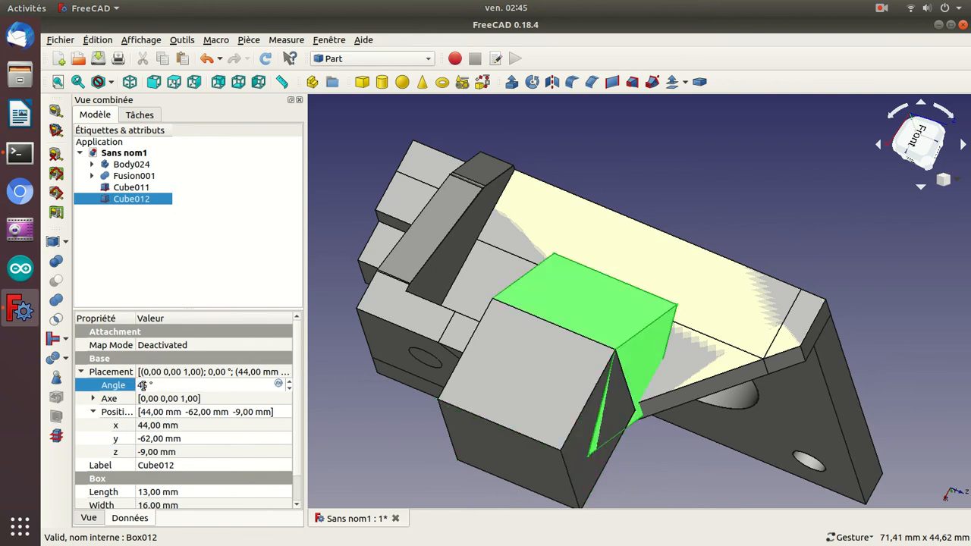
pyautogui.click(93, 399)
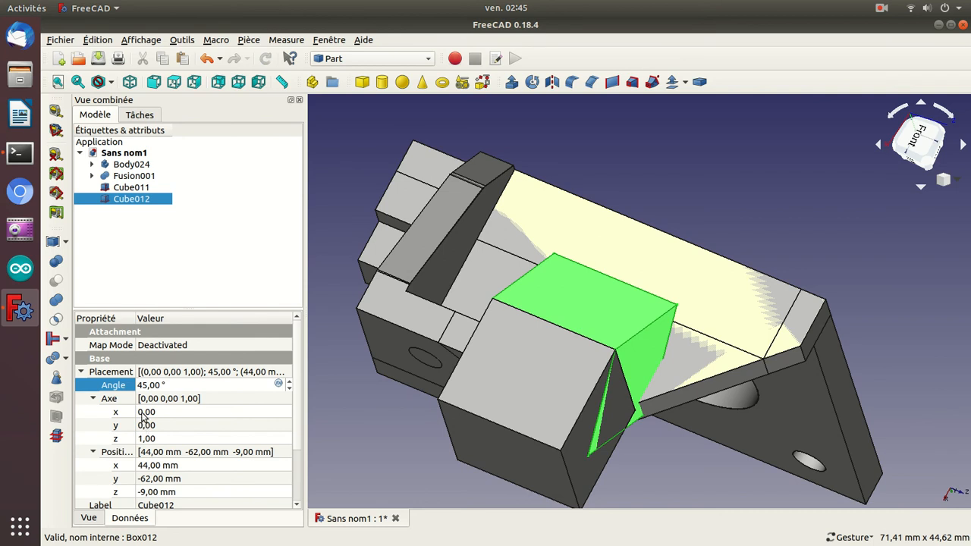
pyautogui.click(142, 412)
pyautogui.scroll(1, 142, 412)
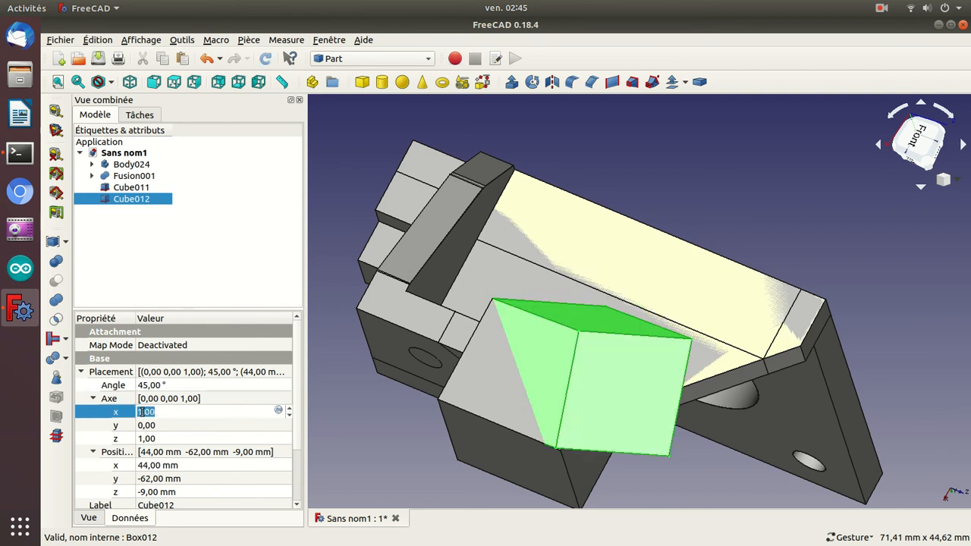
pyautogui.click(151, 440)
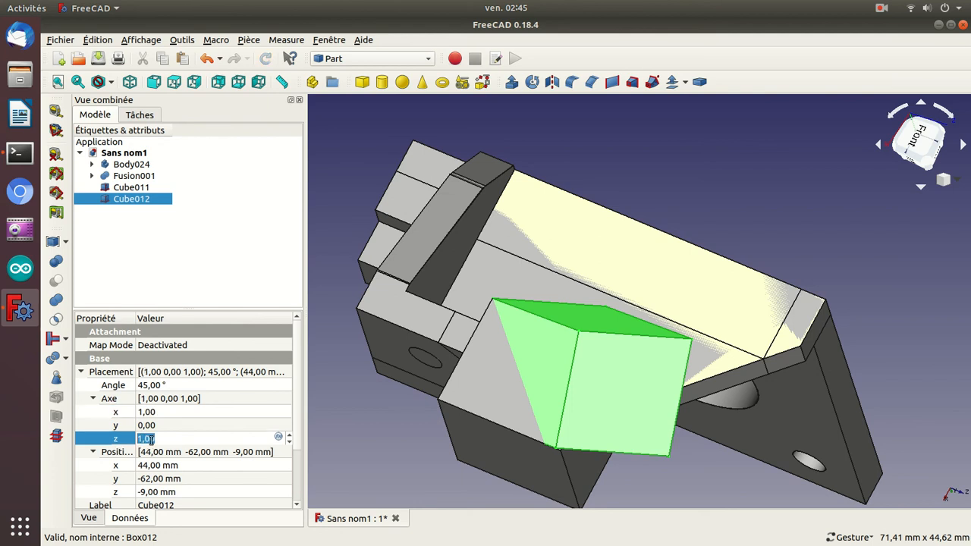
pyautogui.scroll(-1, 151, 440)
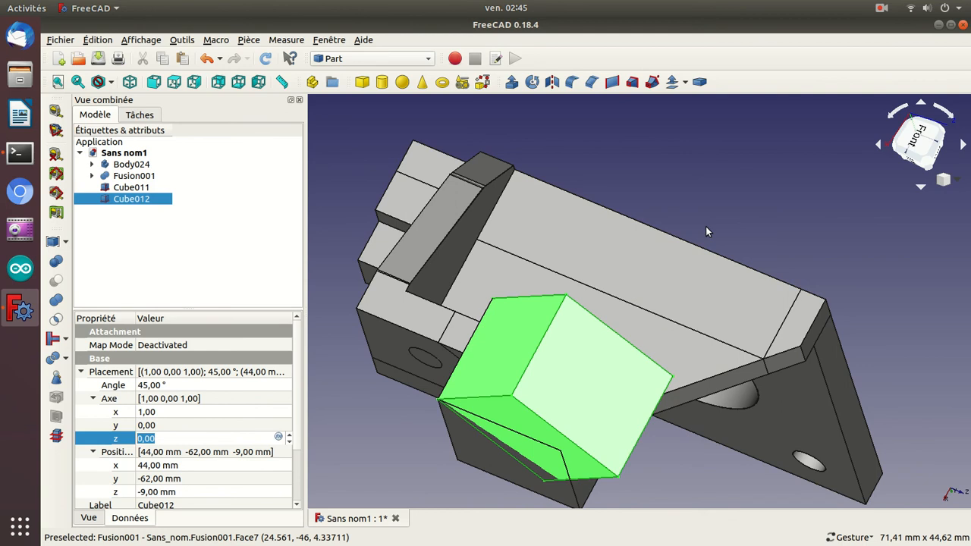
pyautogui.press('Return')
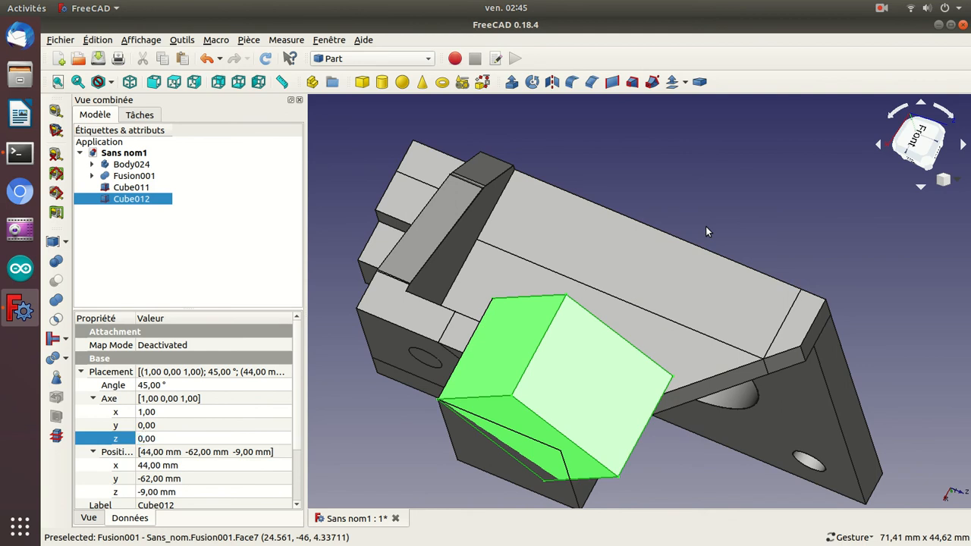
# Lower the rotated Cube012 to a Z position of -16 mm, checking it against the block from the right side.
pyautogui.press('2')
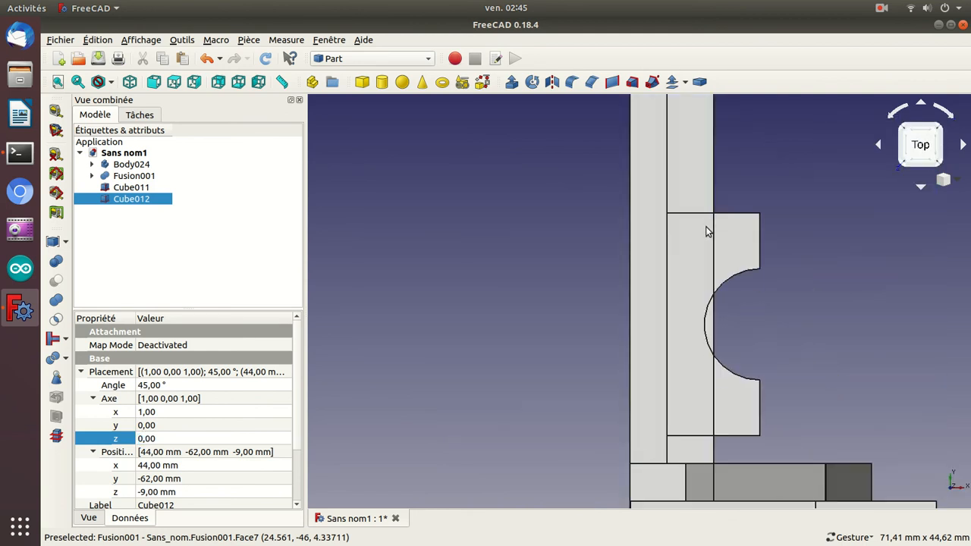
pyautogui.press('3')
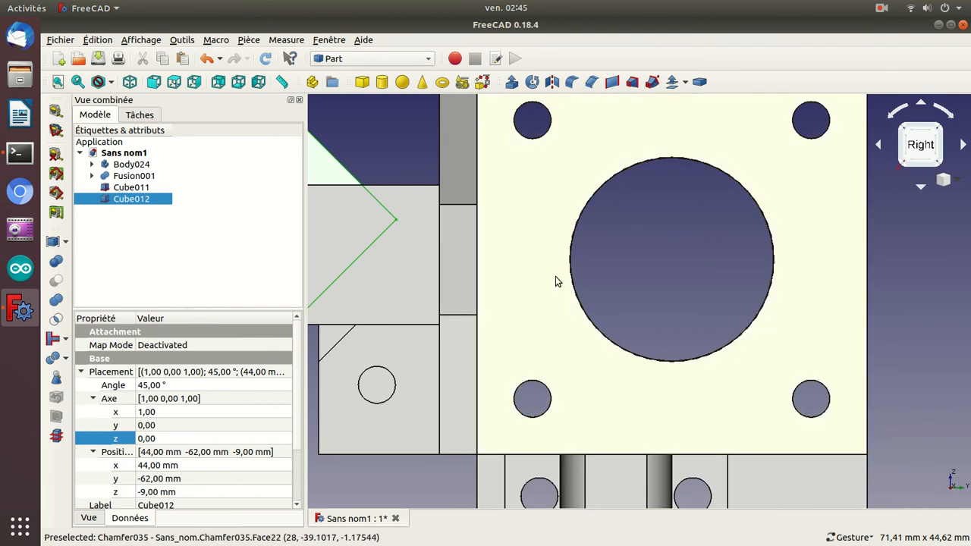
pyautogui.moveTo(712, 257); pyautogui.dragTo(751, 268)
pyautogui.press('3')
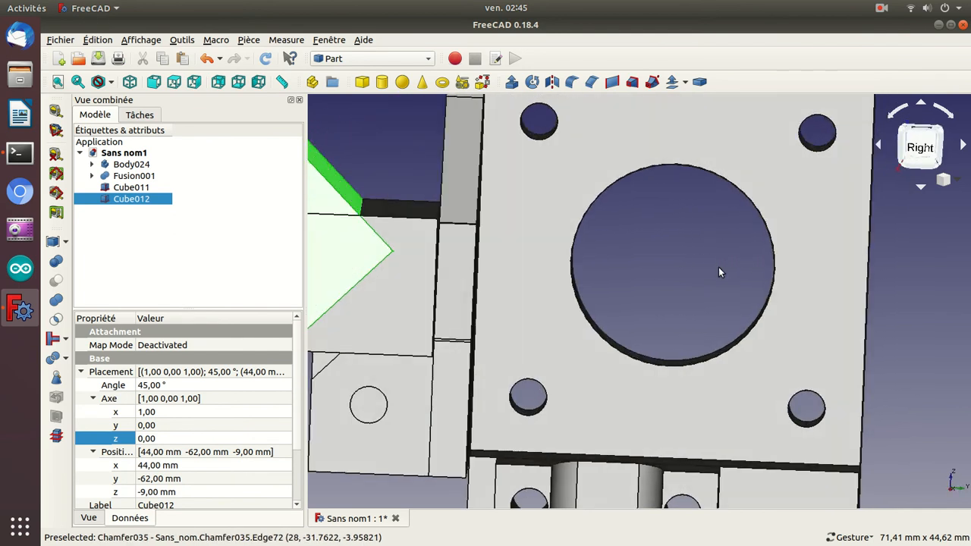
pyautogui.press('2')
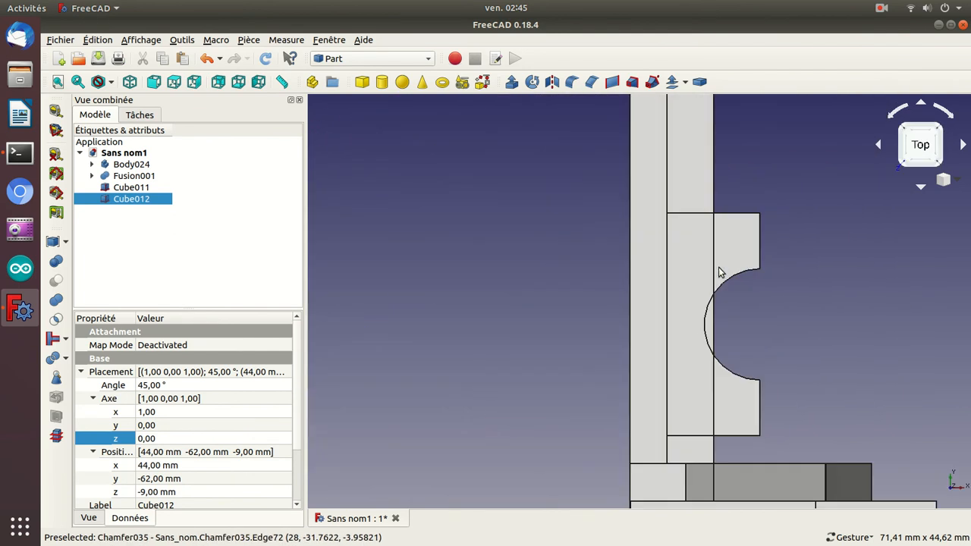
pyautogui.press('3')
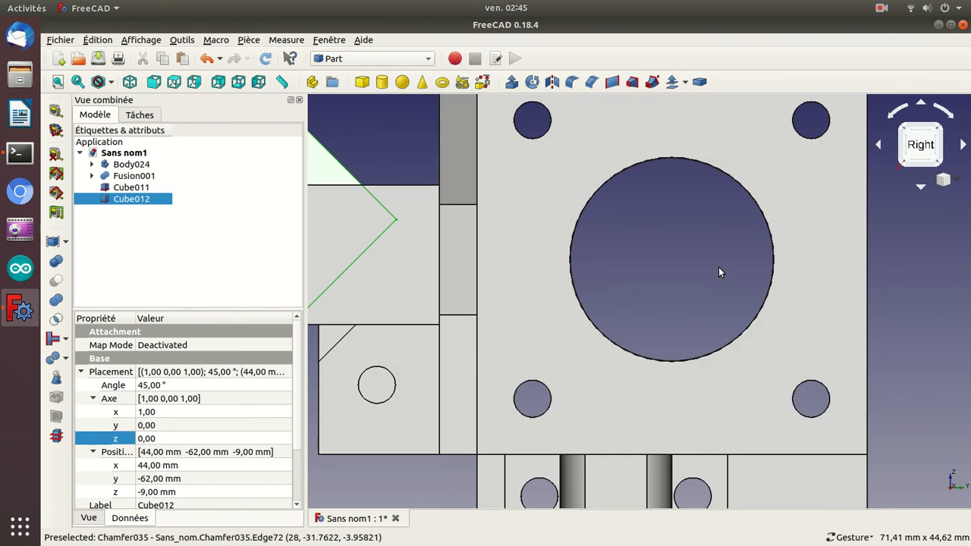
pyautogui.press('Right')
pyautogui.press('Right')
pyautogui.press('Right')
pyautogui.press('Right')
pyautogui.press('Down')
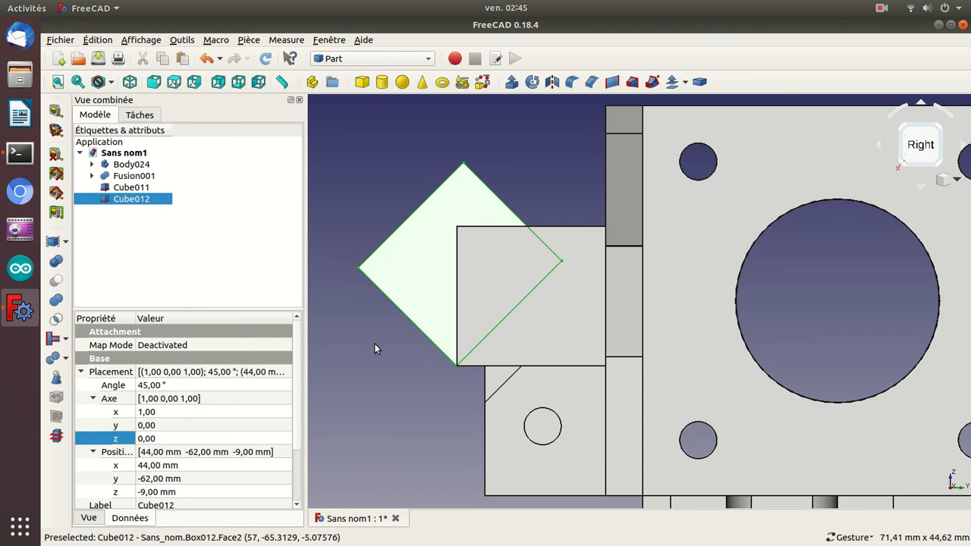
pyautogui.click(144, 492)
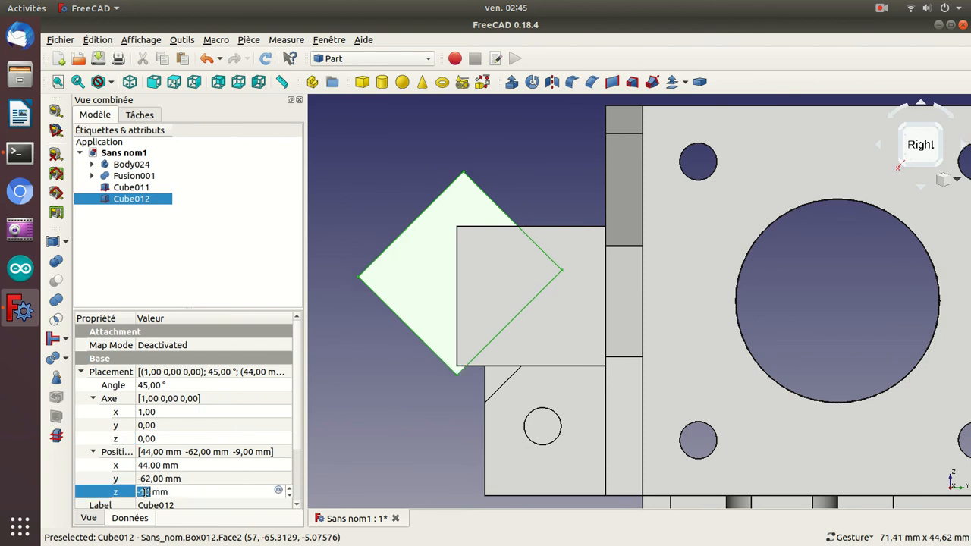
pyautogui.scroll(-5, 144, 491)
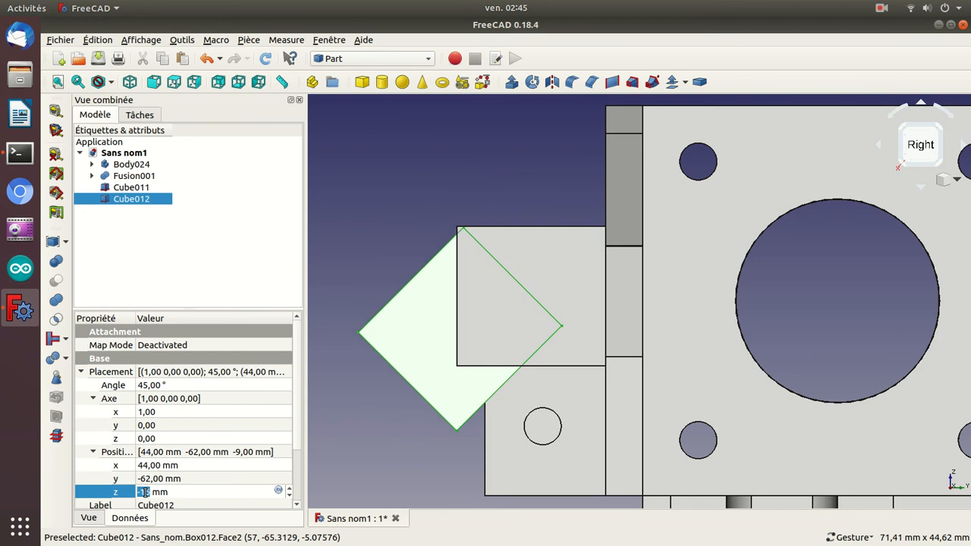
pyautogui.press('Return')
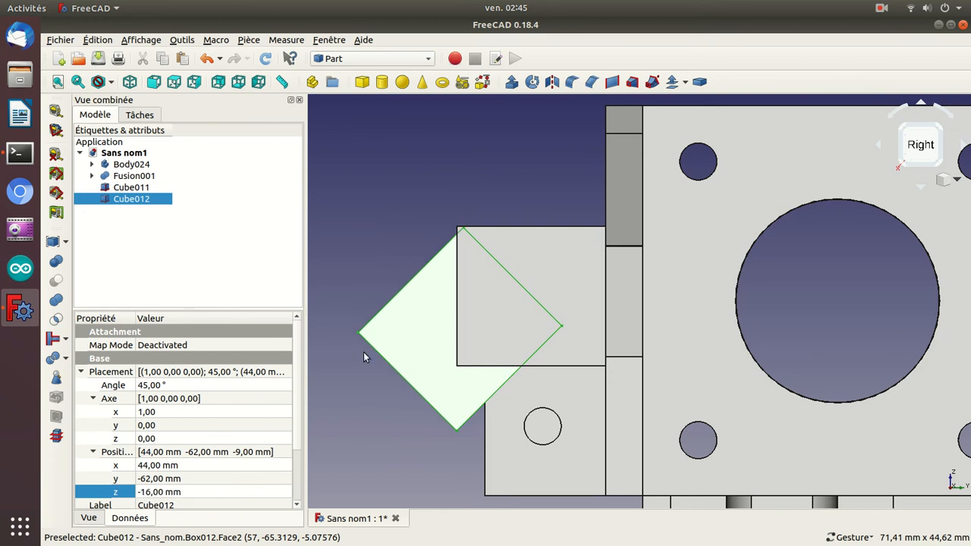
# Fuse Cube011 and Cube012, and subtract their union from Fusion001 to chamfer the drilled block.
pyautogui.keyDown('ctrl'); pyautogui.click(135, 188); pyautogui.keyUp('ctrl')
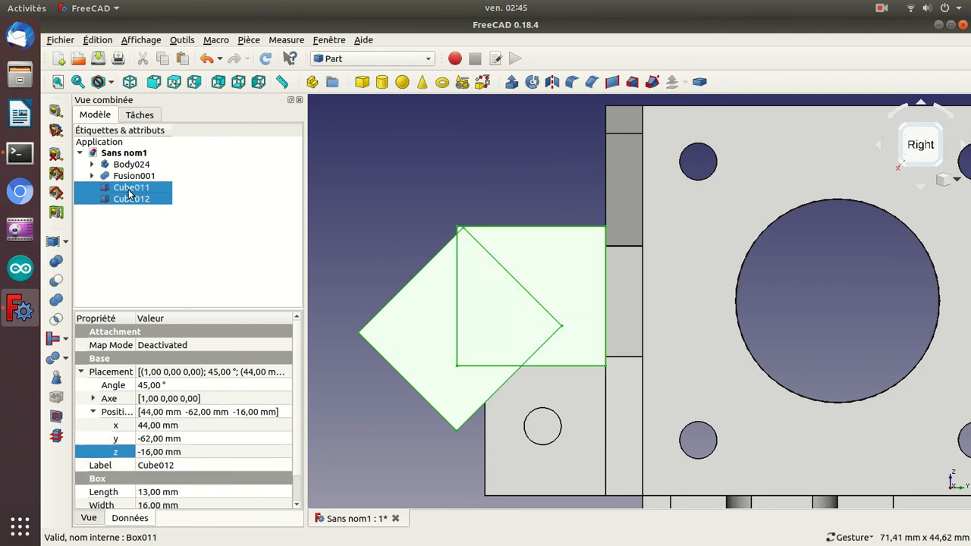
pyautogui.click(56, 301)
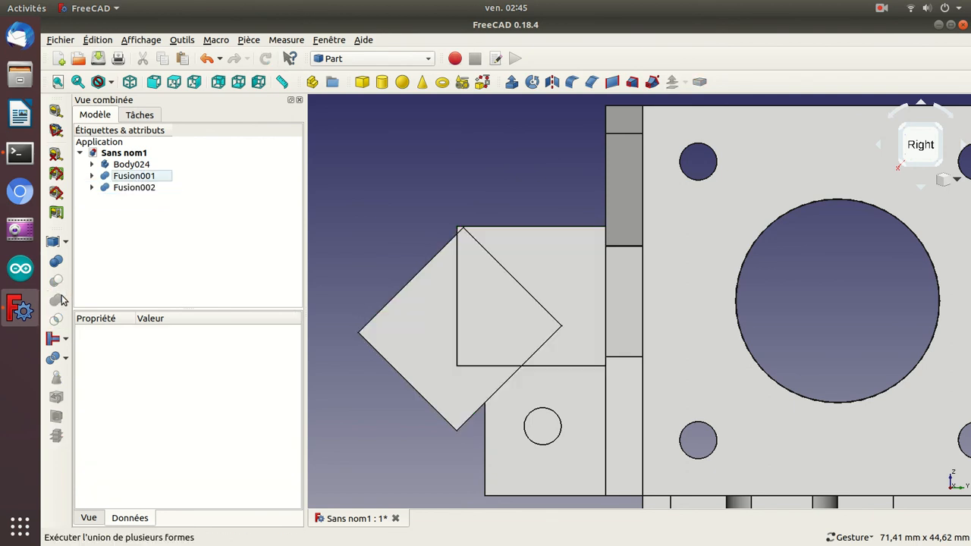
pyautogui.click(125, 189)
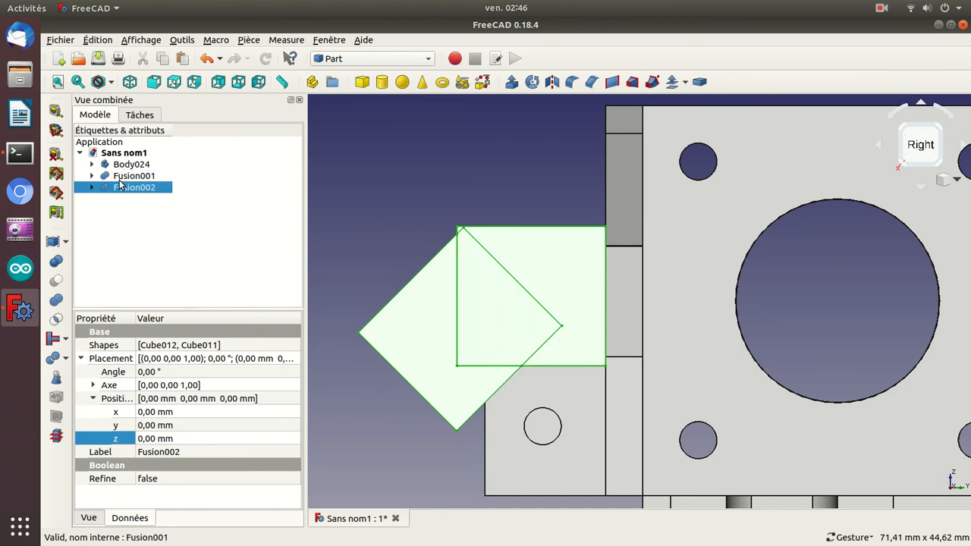
pyautogui.click(123, 179)
pyautogui.keyDown('ctrl'); pyautogui.click(122, 189); pyautogui.keyUp('ctrl')
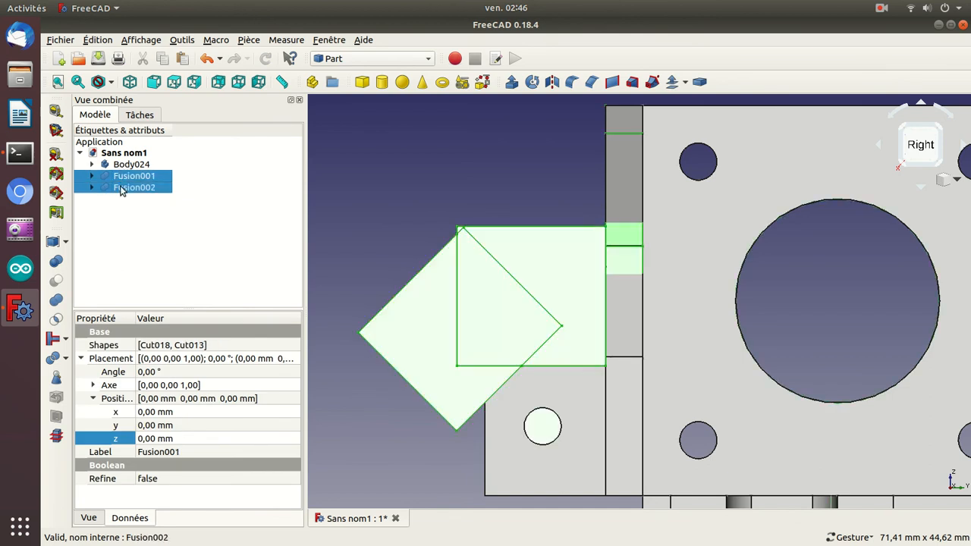
pyautogui.click(55, 280)
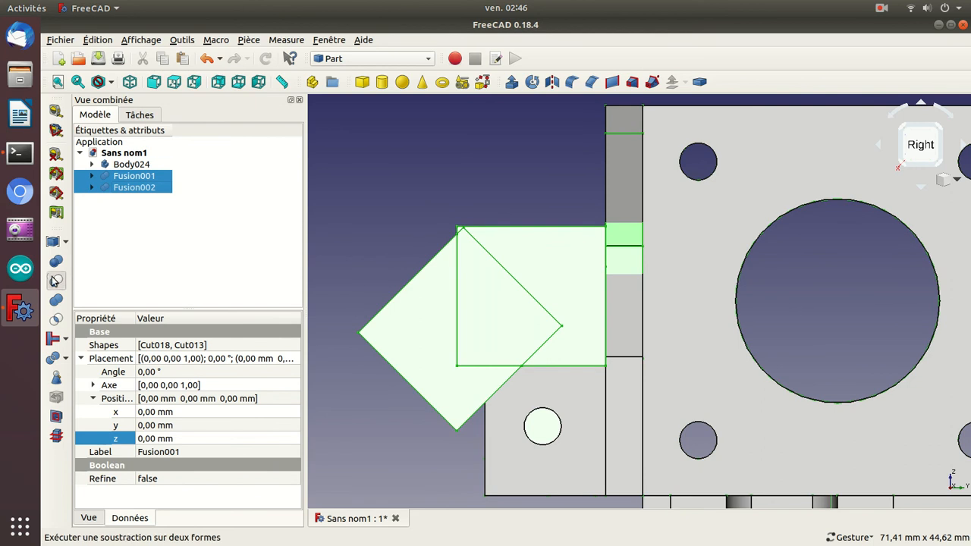
pyautogui.moveTo(406, 315); pyautogui.dragTo(405, 287)
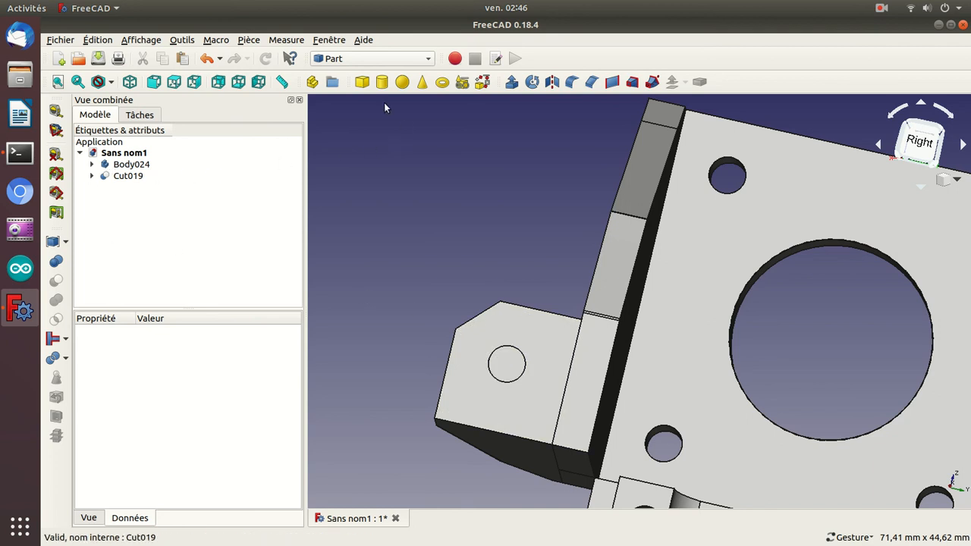
# Add a cylinder and rotate it 90° about the Y axis, with axis Y at 1 and Z at 0.
pyautogui.click(382, 81)
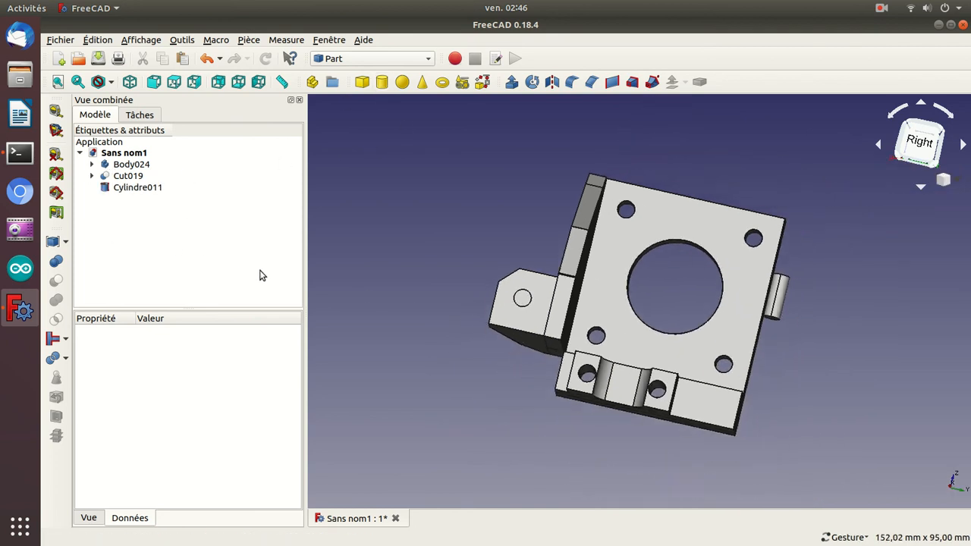
pyautogui.click(139, 188)
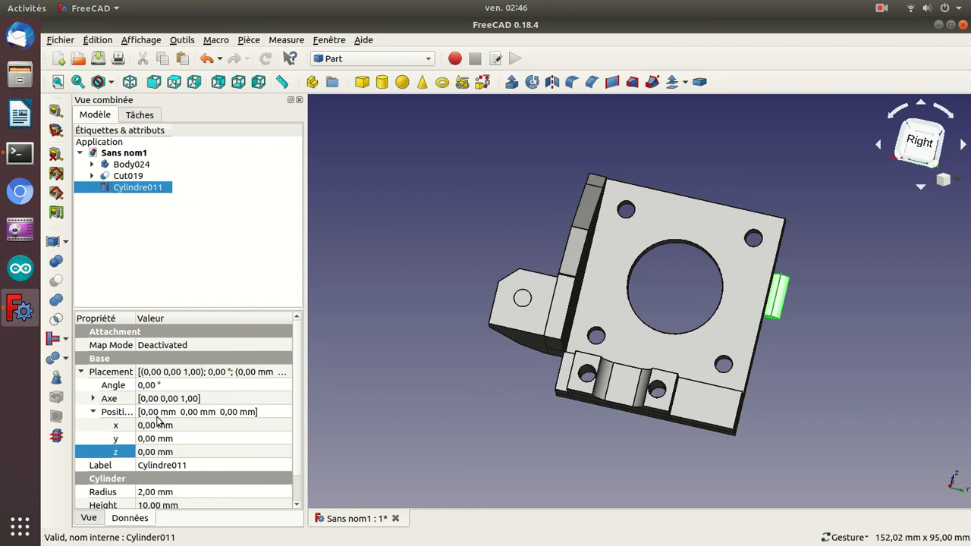
pyautogui.click(141, 387)
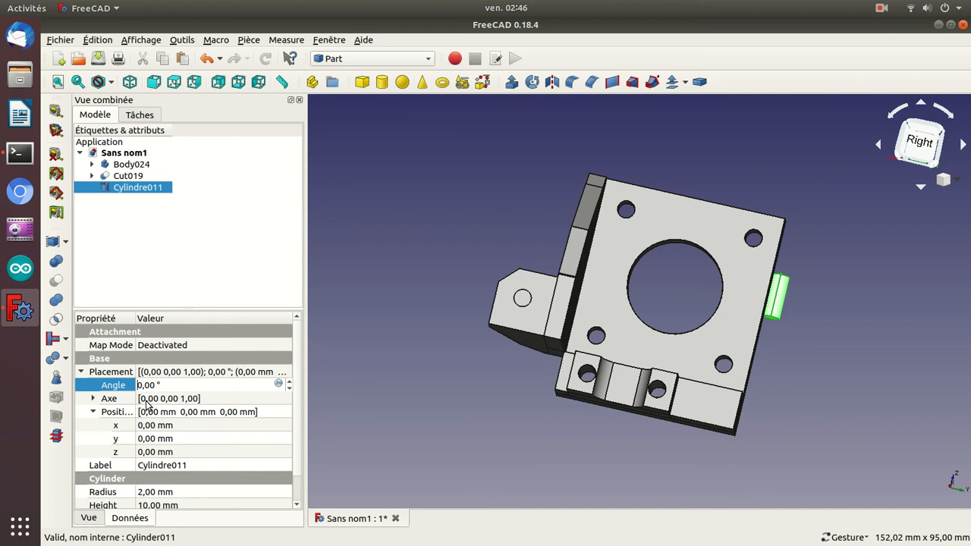
pyautogui.write('9')
pyautogui.click(93, 398)
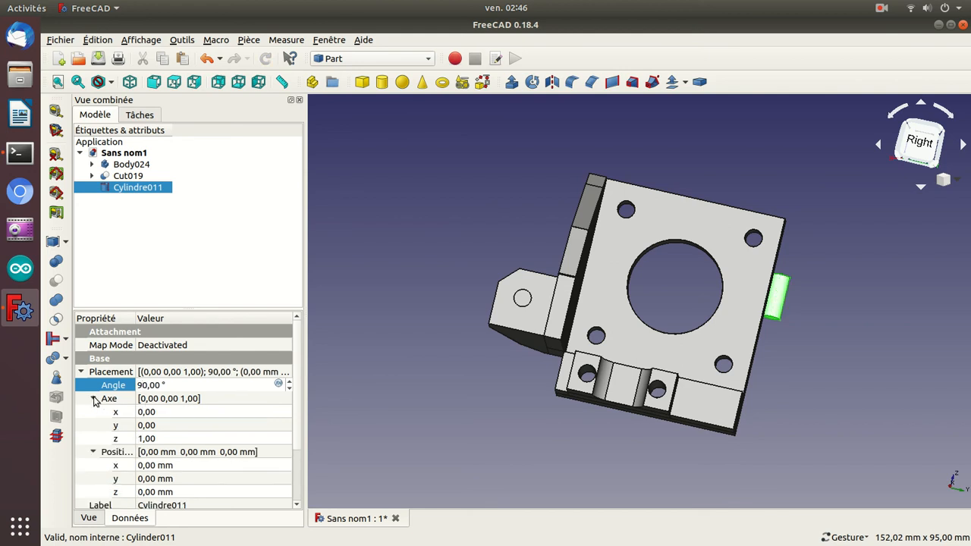
pyautogui.click(145, 422)
pyautogui.scroll(1, 145, 422)
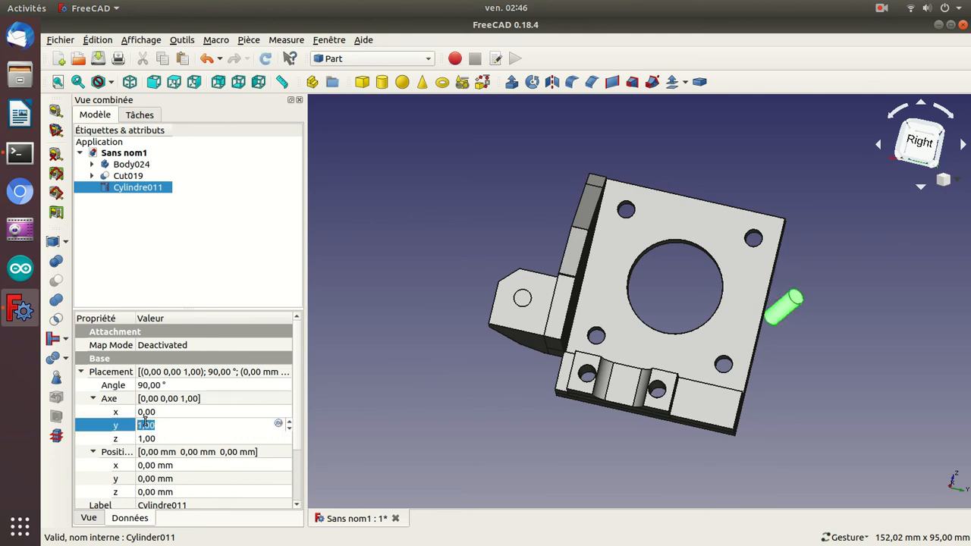
pyautogui.click(140, 438)
pyautogui.scroll(-1, 140, 439)
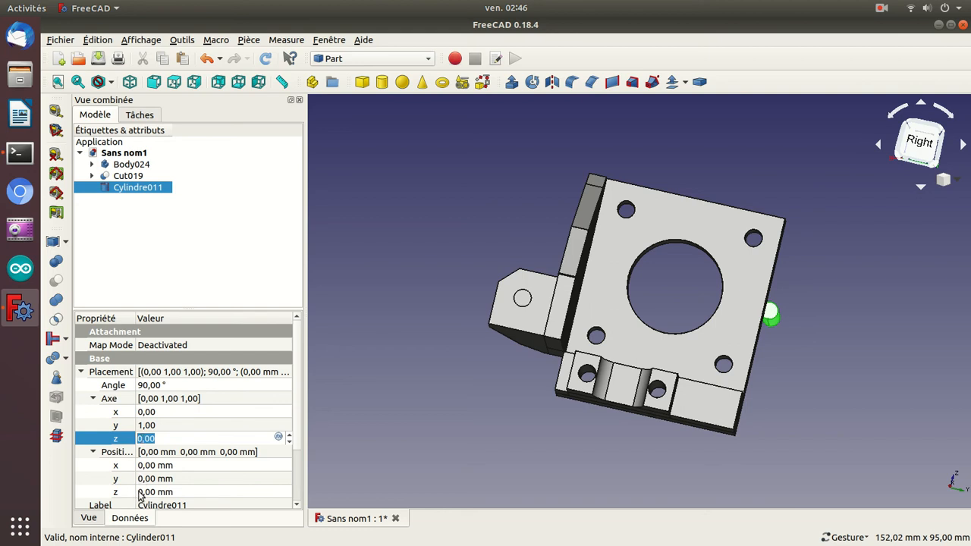
# Position the new cylinder at X 24 mm and Z -15 mm.
pyautogui.click(144, 465)
pyautogui.scroll(1, 144, 465)
pyautogui.scroll(1, 144, 465)
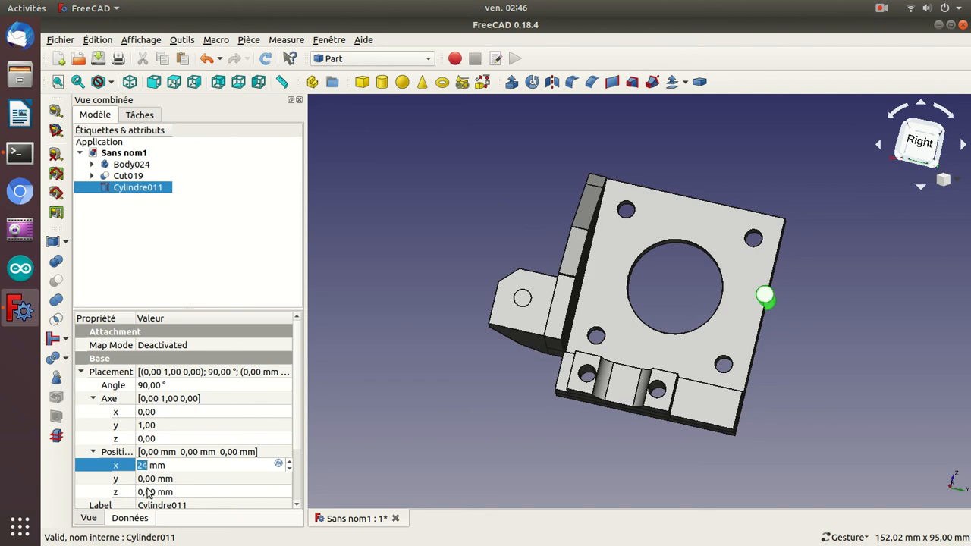
pyautogui.click(149, 493)
pyautogui.scroll(-10, 149, 493)
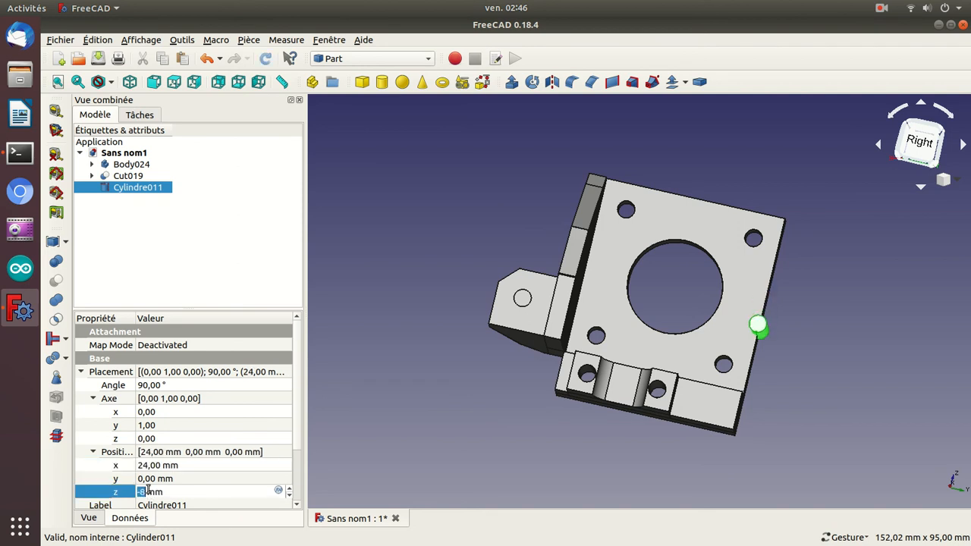
pyautogui.scroll(-4, 149, 492)
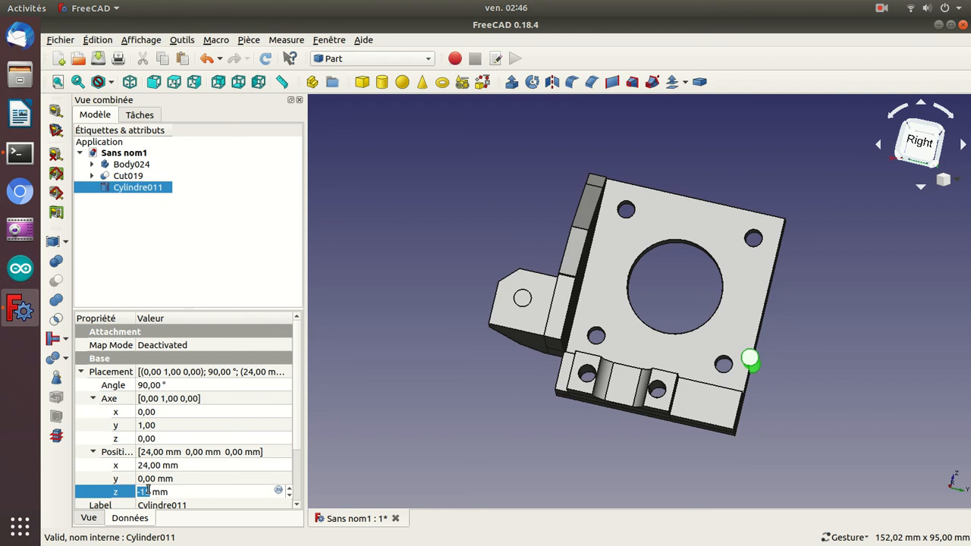
pyautogui.press('Return')
pyautogui.press('2')
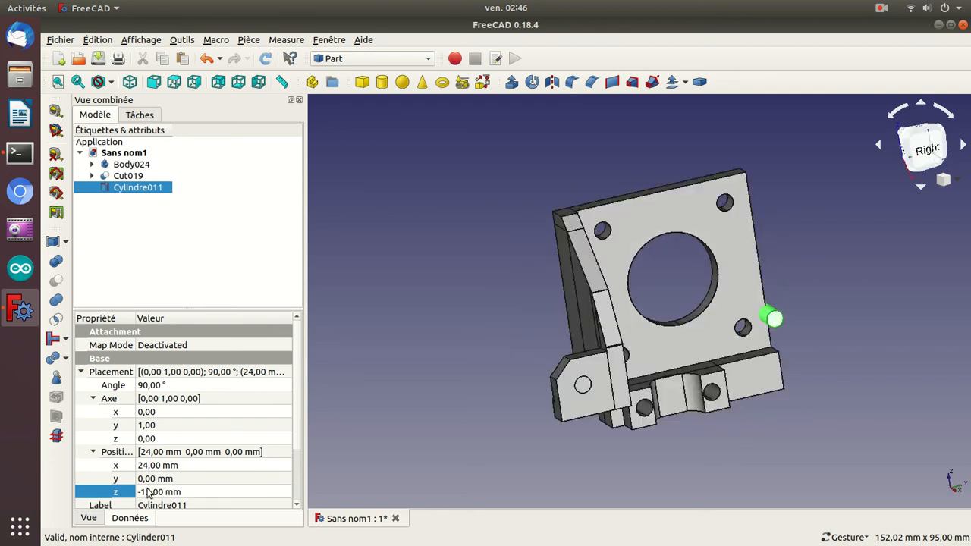
pyautogui.press('3')
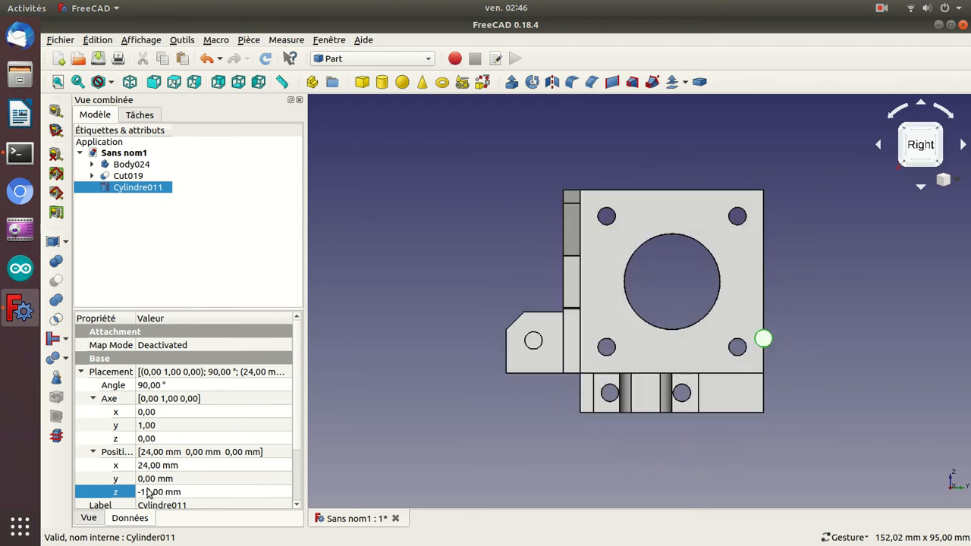
pyautogui.click(192, 491)
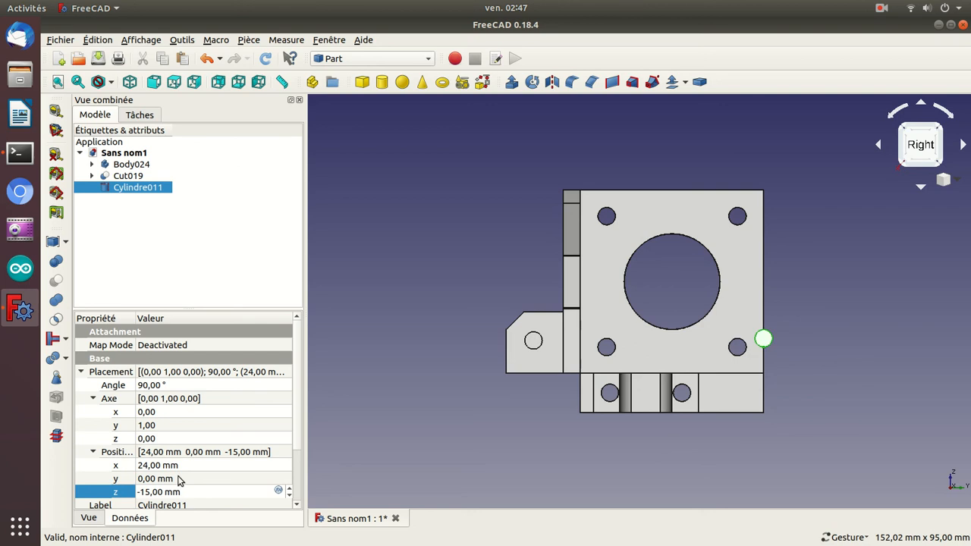
# Move the new cylinder along Y to -59 mm, toward the drilled side block.
pyautogui.click(179, 477)
pyautogui.press('Down')
pyautogui.press('Down')
pyautogui.press('Down')
pyautogui.press('Down')
pyautogui.press('Down')
pyautogui.press('Down')
pyautogui.press('Down')
pyautogui.press('Down')
pyautogui.press('Down')
pyautogui.press('Down')
pyautogui.press('Down')
pyautogui.press('Down')
pyautogui.press('Down')
pyautogui.press('Down')
pyautogui.press('Down')
pyautogui.press('Down')
pyautogui.press('Down')
pyautogui.press('Down')
pyautogui.press('Down')
pyautogui.press('Down')
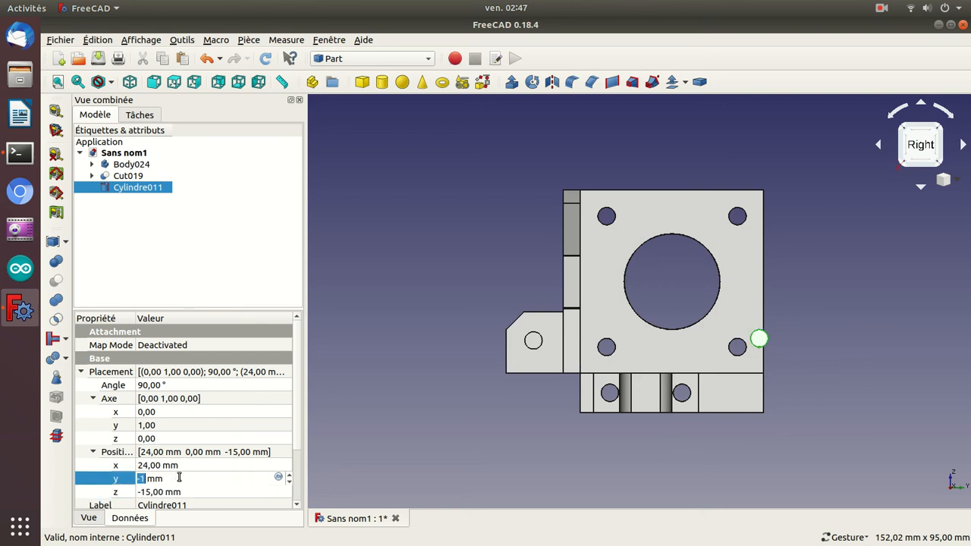
pyautogui.press('Down')
pyautogui.press('Down')
pyautogui.press('Down')
pyautogui.press('Down')
pyautogui.press('Down')
pyautogui.press('Down')
pyautogui.press('Down')
pyautogui.press('Down')
pyautogui.press('Down')
pyautogui.press('Down')
pyautogui.press('Down')
pyautogui.press('Down')
pyautogui.press('Down')
pyautogui.press('Down')
pyautogui.press('Down')
pyautogui.press('Down')
pyautogui.press('Down')
pyautogui.press('Down')
pyautogui.press('Down')
# Set the cylinder's height to 36 mm.
pyautogui.click(296, 476)
pyautogui.click(212, 479)
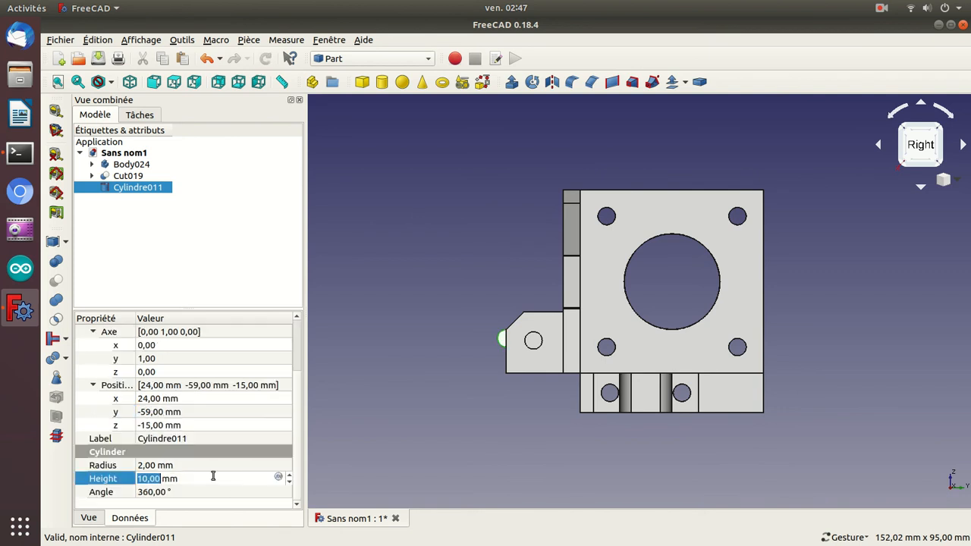
pyautogui.write('35')
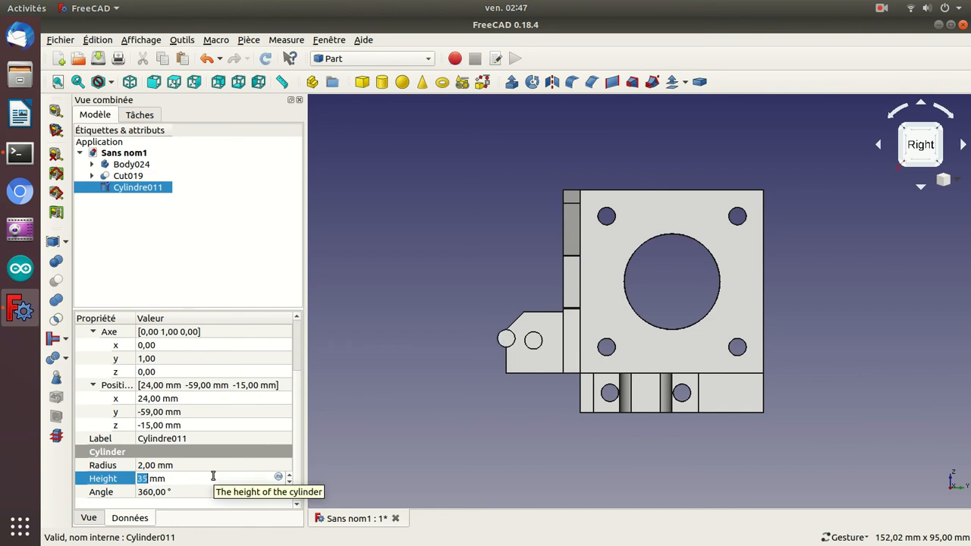
pyautogui.press('Return')
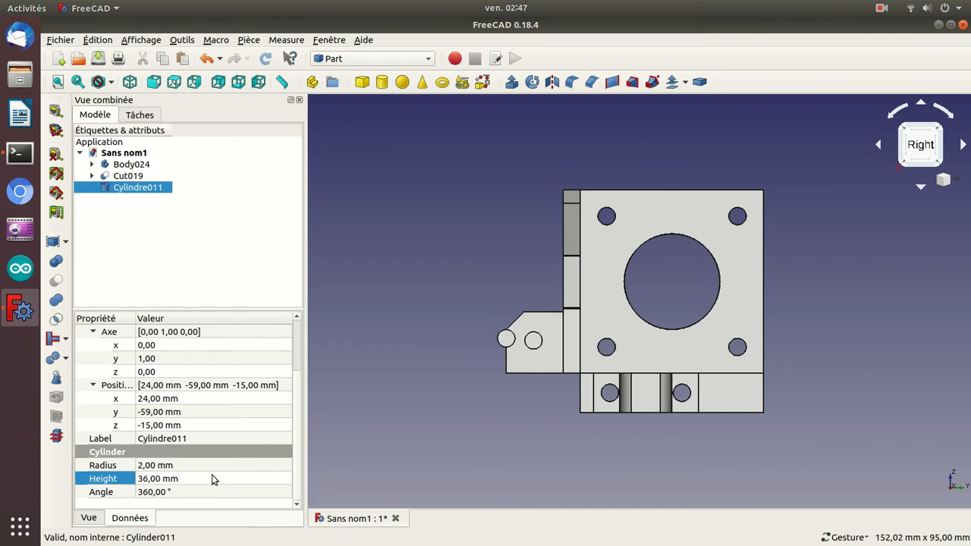
# Fine-tune the cylinder's Y position to -52.75 mm so it lines up horizontally with the hole in the side block.
pyautogui.click(218, 414)
pyautogui.scroll(-1, 218, 412)
pyautogui.scroll(7, 218, 412)
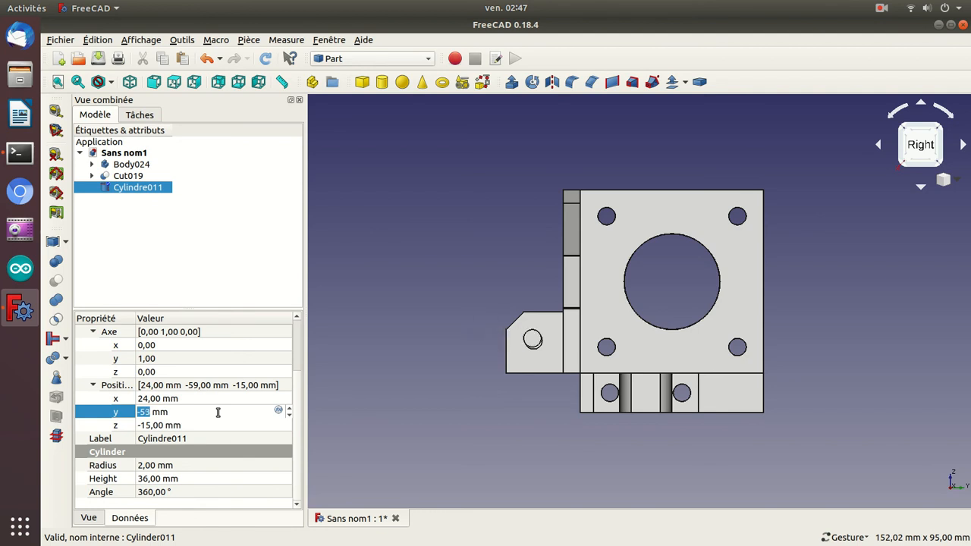
pyautogui.hotkey('ctrl', '+')
pyautogui.hotkey('ctrl', '+')
pyautogui.hotkey('ctrl', '+')
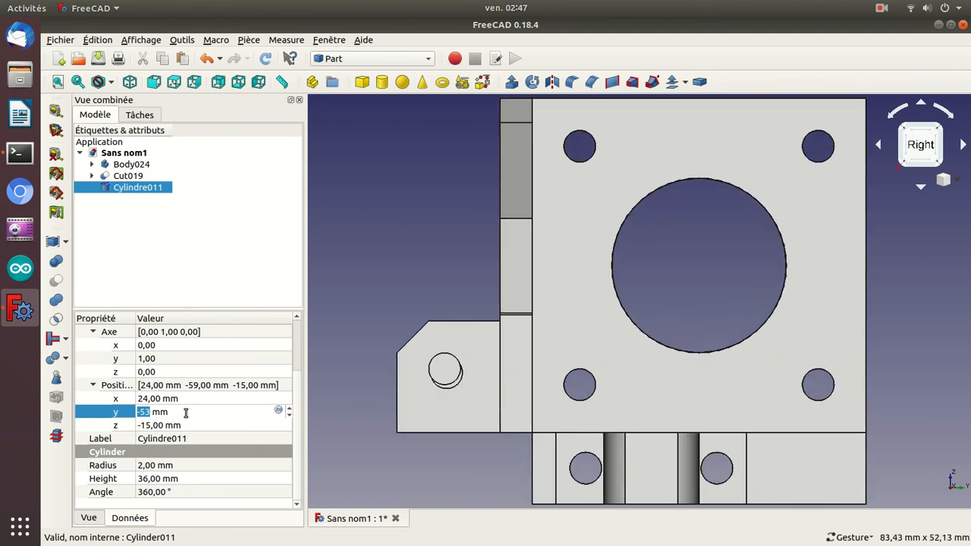
pyautogui.press('Right')
pyautogui.write('.5')
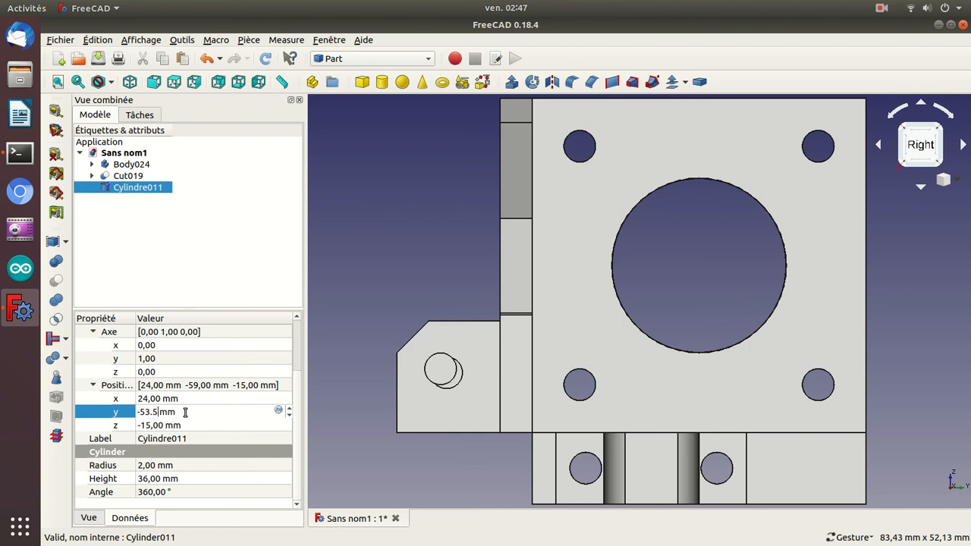
pyautogui.press('Down')
pyautogui.press('Up')
pyautogui.press('Up')
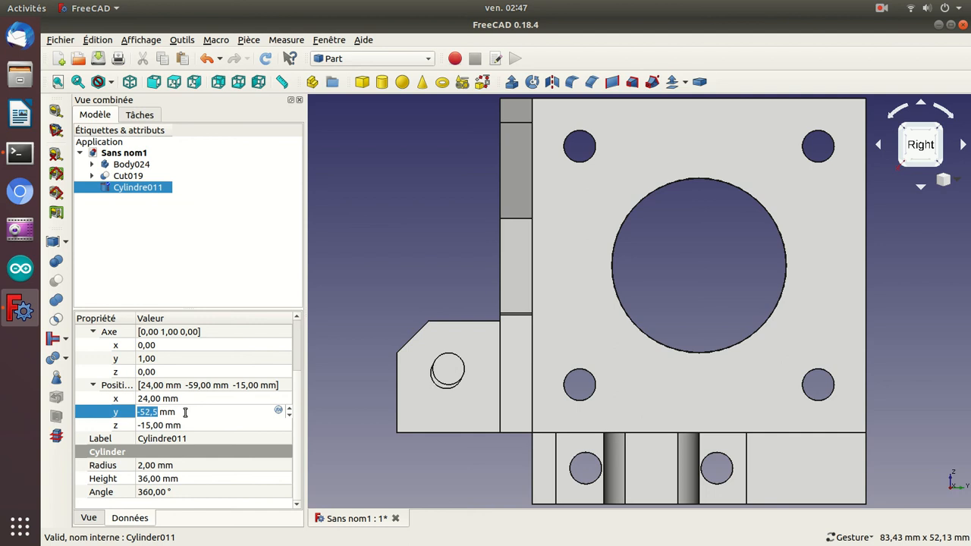
pyautogui.press('Right')
pyautogui.write('7')
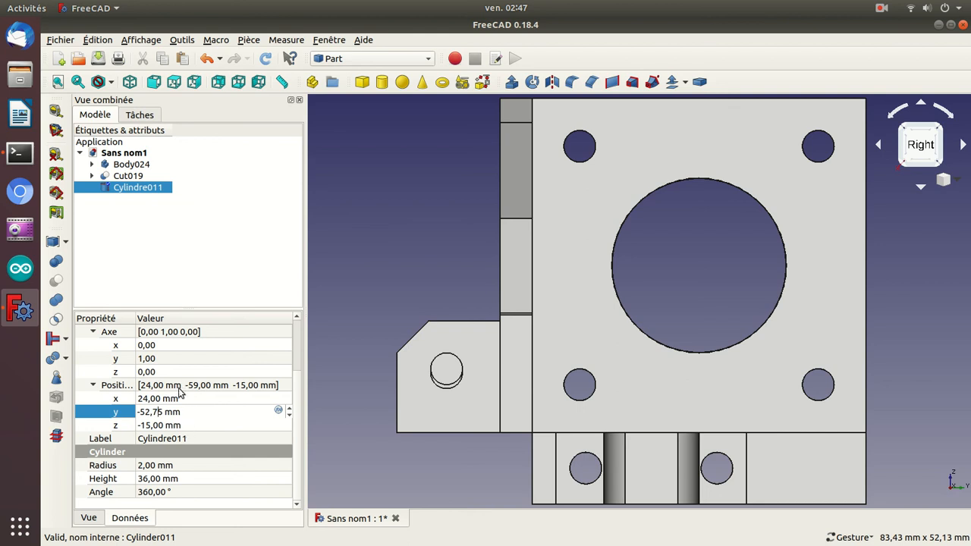
# Set the cylinder's Z position to -15.5 mm so it is concentric with the side block's hole.
pyautogui.click(175, 425)
pyautogui.scroll(-1, 175, 425)
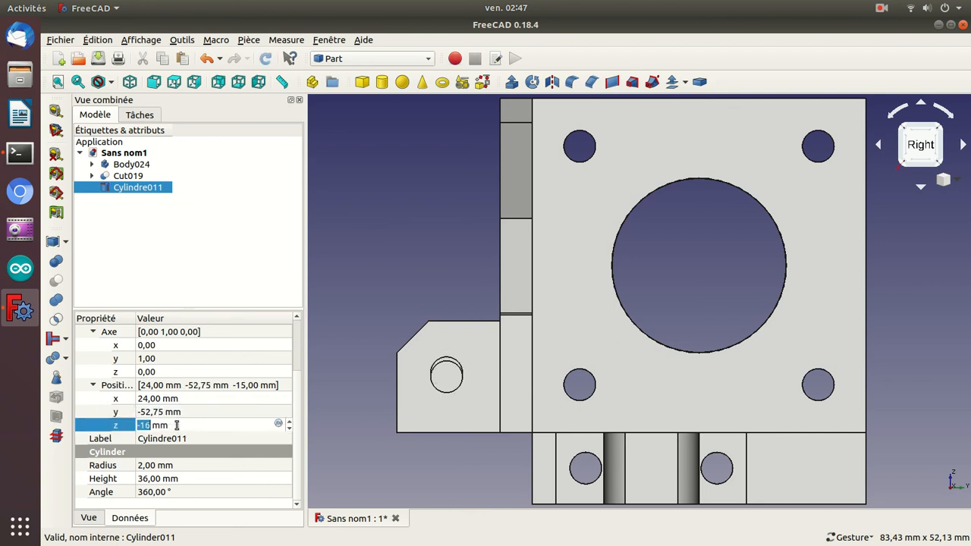
pyautogui.click(177, 425)
pyautogui.write('.5')
pyautogui.scroll(1, 177, 425)
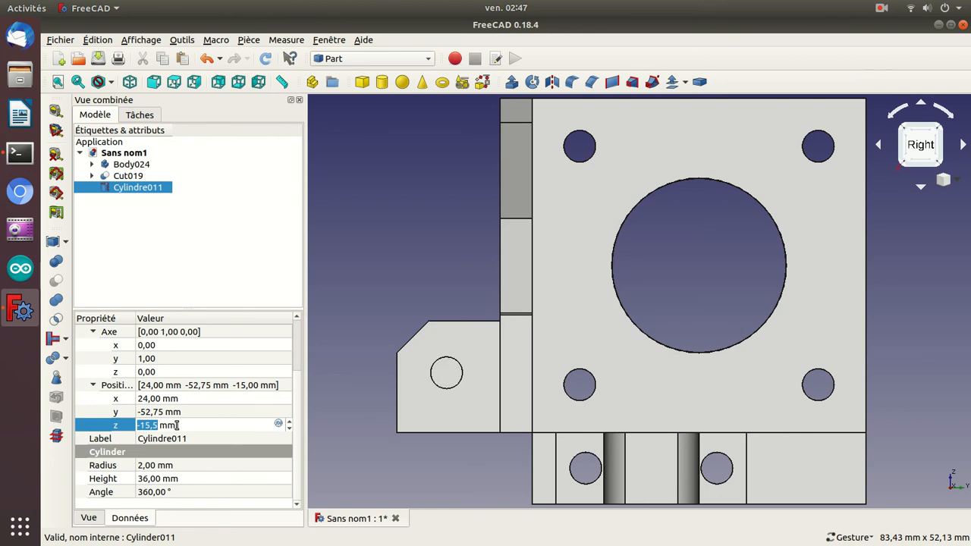
pyautogui.press('Return')
# Subtract the positioned cylinder from Cut019 to drill the hole through the side block.
pyautogui.moveTo(400, 282); pyautogui.dragTo(514, 290)
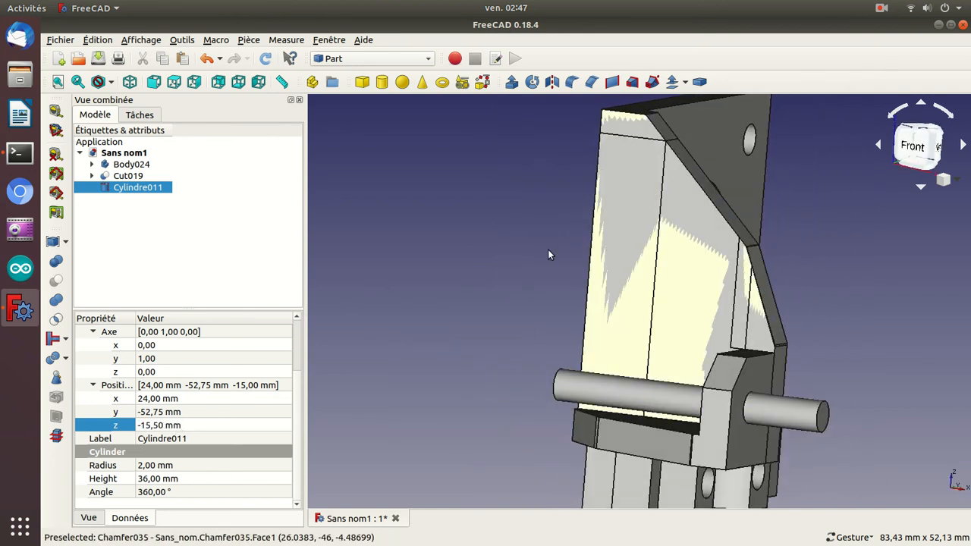
pyautogui.click(134, 177)
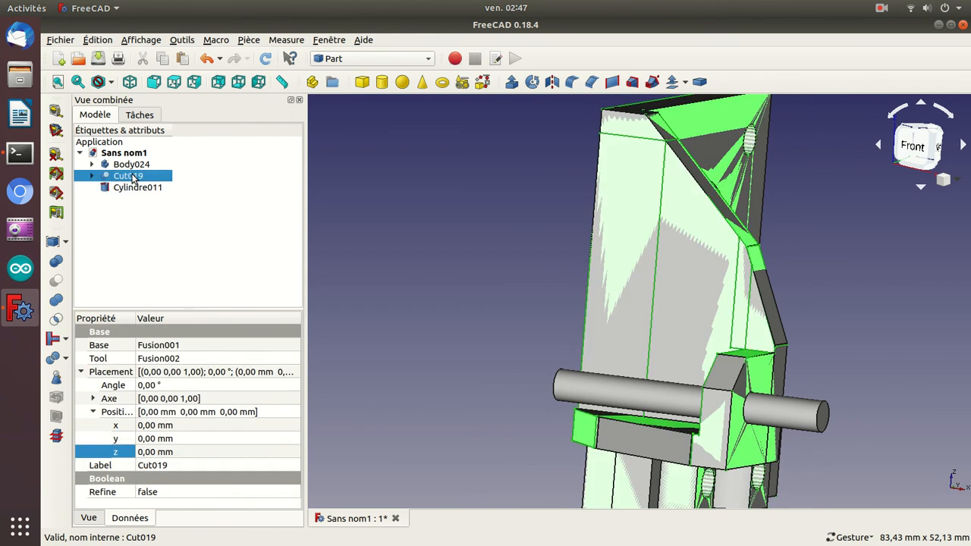
pyautogui.keyDown('ctrl'); pyautogui.click(134, 187); pyautogui.keyUp('ctrl')
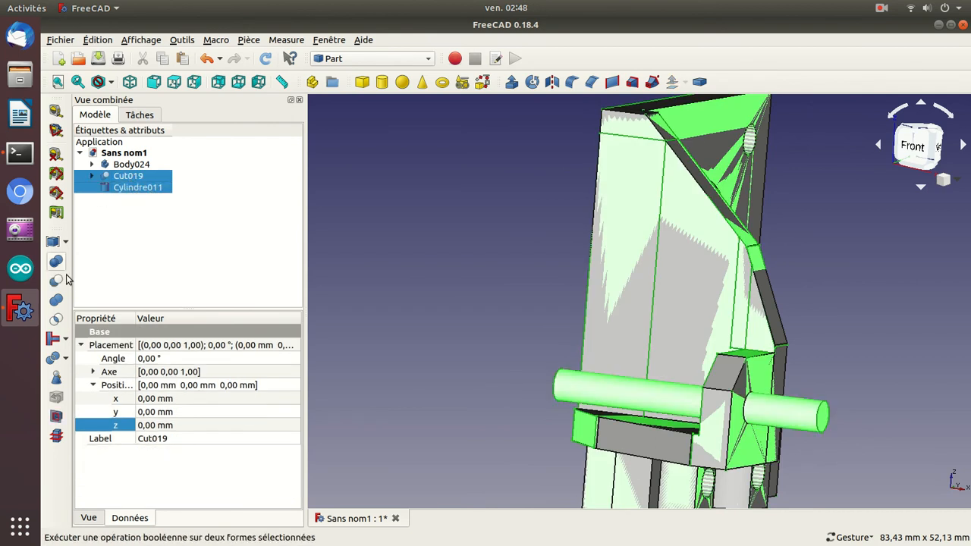
pyautogui.click(57, 282)
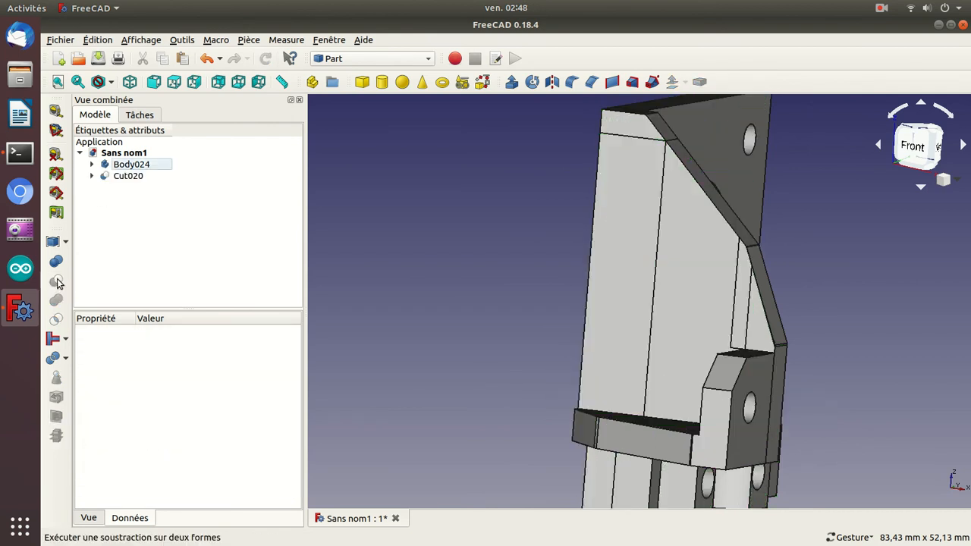
# Compare Body024 with the superimposed Cut020 from several angles, toggling the visibility of each part.
pyautogui.moveTo(485, 172); pyautogui.dragTo(545, 343)
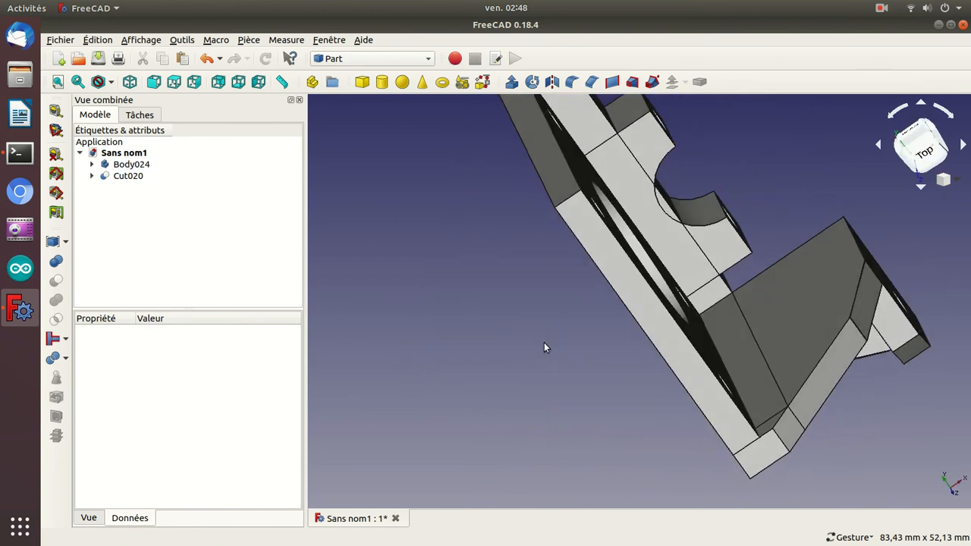
pyautogui.moveTo(423, 192); pyautogui.dragTo(651, 402)
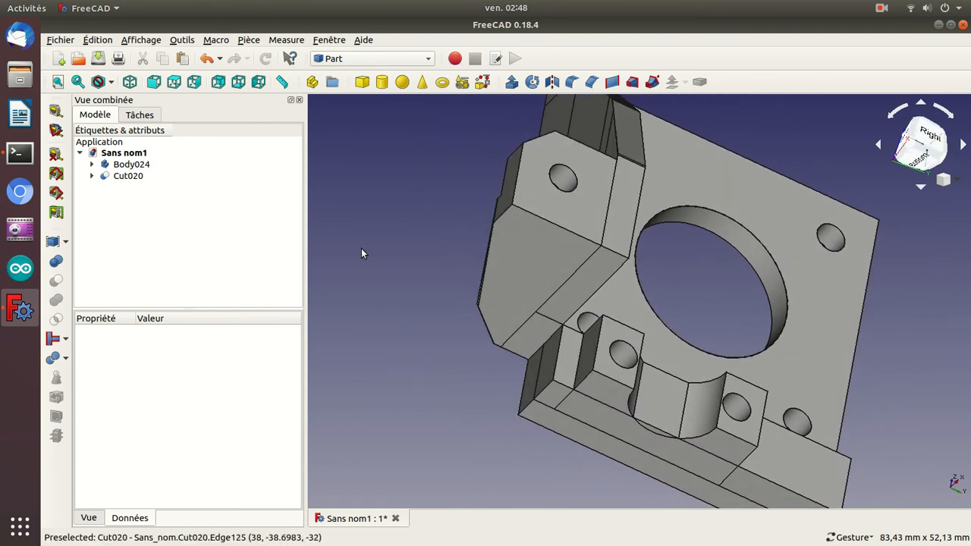
pyautogui.click(132, 165)
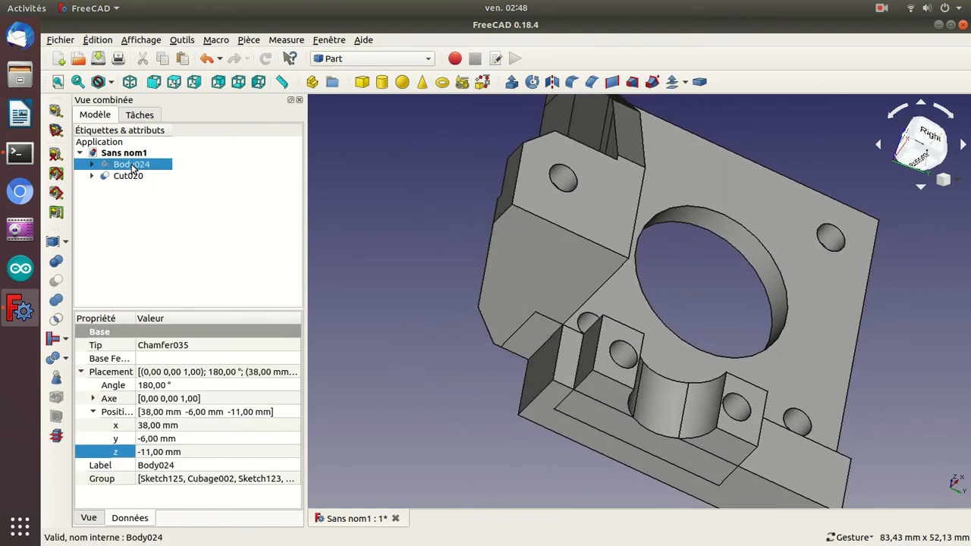
pyautogui.moveTo(412, 131); pyautogui.dragTo(540, 375)
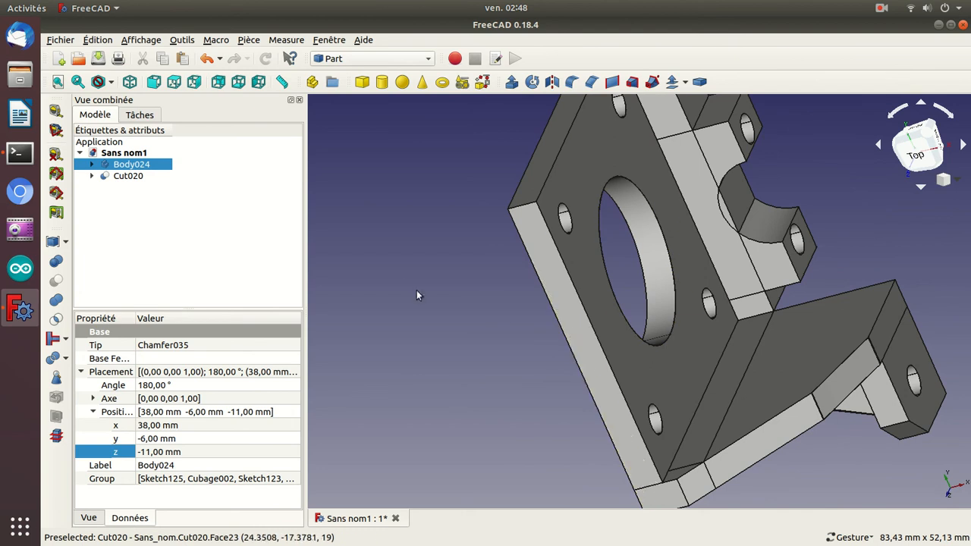
pyautogui.click(119, 176)
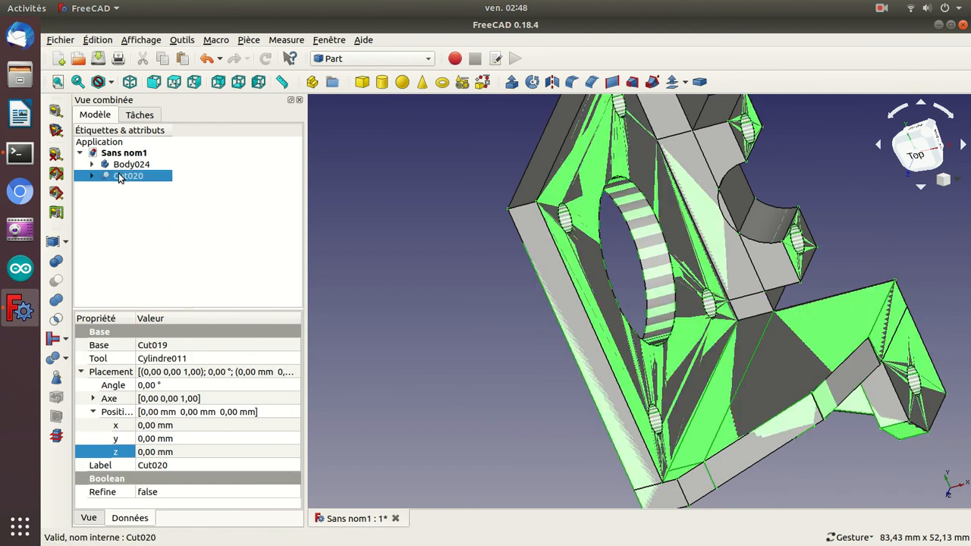
pyautogui.moveTo(915, 263); pyautogui.dragTo(812, 265)
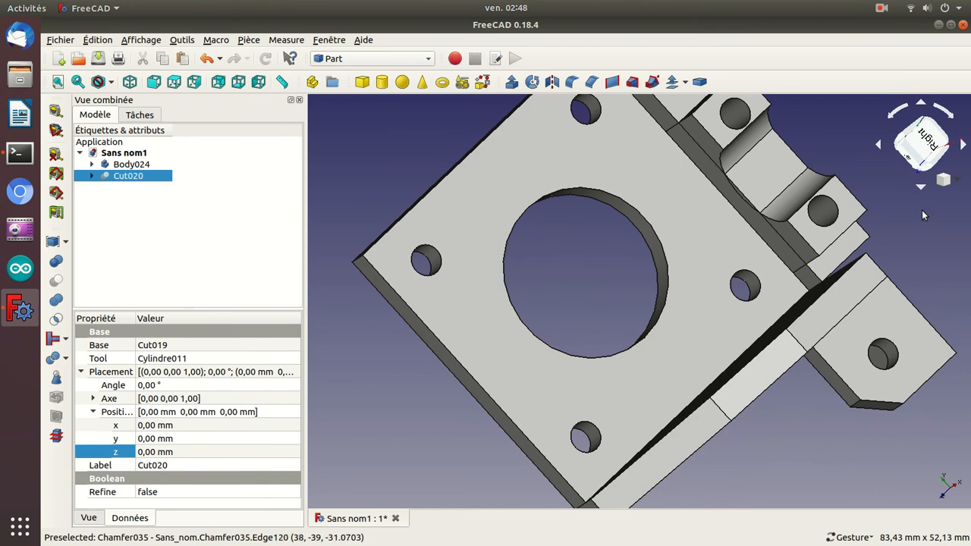
pyautogui.click(129, 165)
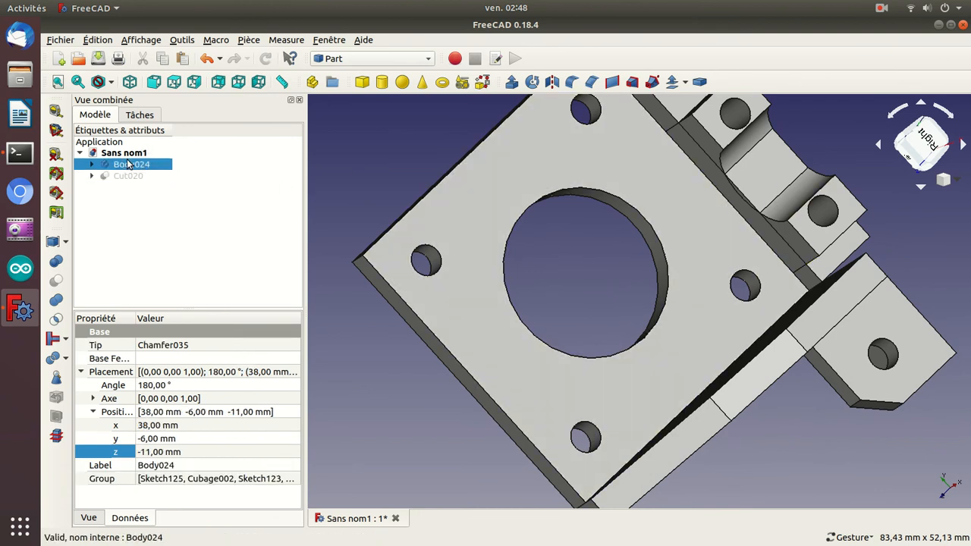
pyautogui.press('space')
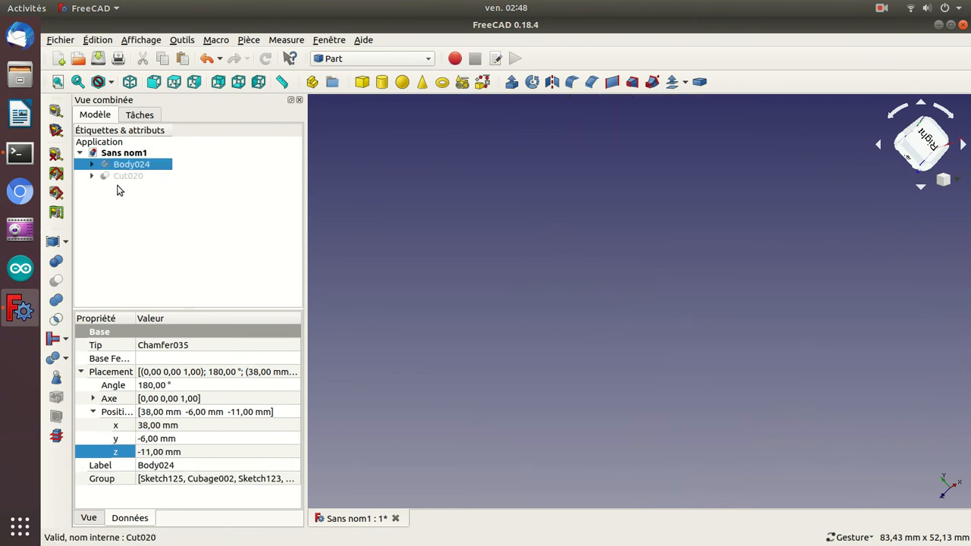
pyautogui.click(119, 177)
pyautogui.press('space')
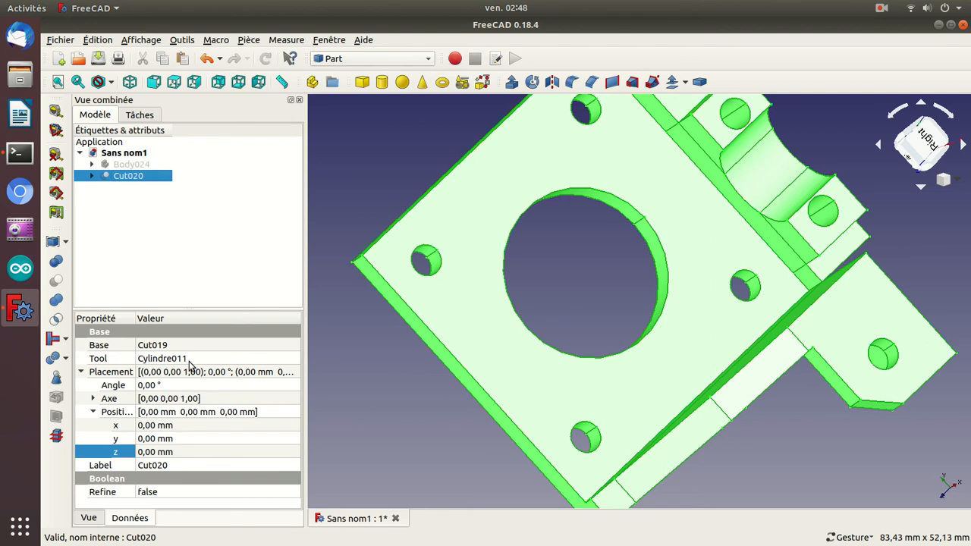
# Show Body024 again and shift it along positive Y until it sits clear beside Cut020.
pyautogui.click(130, 166)
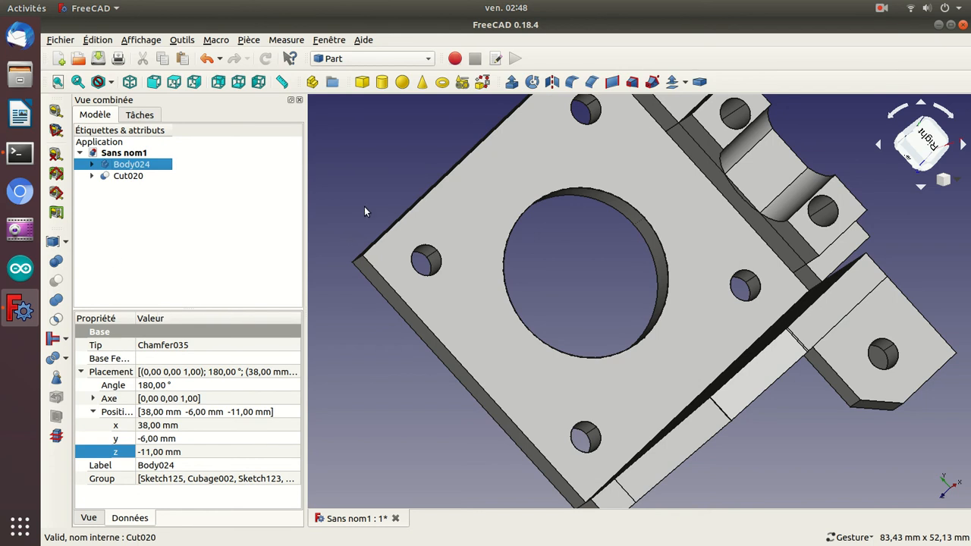
pyautogui.scroll(-5, 364, 211)
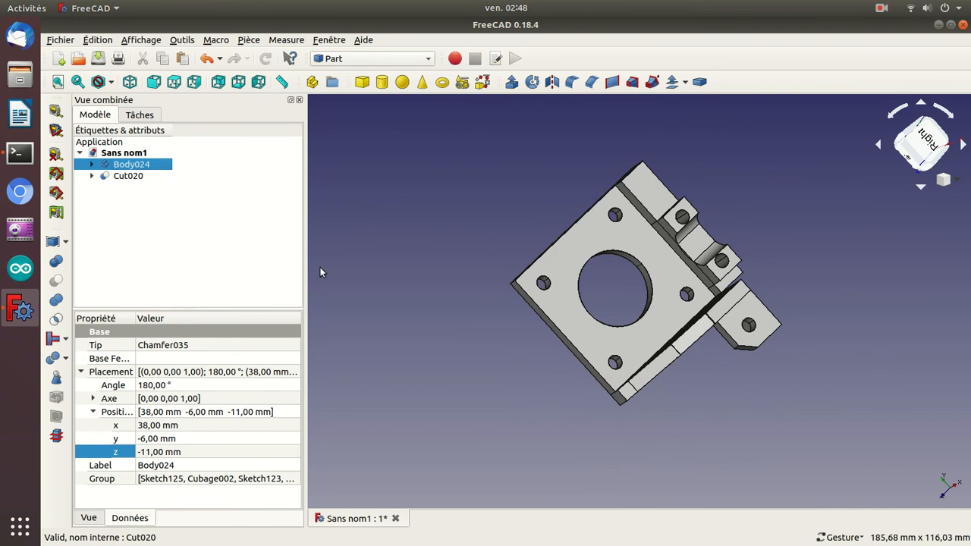
pyautogui.click(145, 439)
pyautogui.press('Up')
pyautogui.press('Up')
pyautogui.press('Up')
pyautogui.press('Up')
pyautogui.press('Up')
pyautogui.press('Up')
pyautogui.press('Up')
pyautogui.press('Up')
pyautogui.press('Up')
pyautogui.press('Up')
pyautogui.press('Up')
pyautogui.press('Up')
pyautogui.press('Up')
pyautogui.press('Up')
pyautogui.press('Up')
pyautogui.press('Up')
pyautogui.press('Up')
pyautogui.press('Up')
pyautogui.press('Up')
pyautogui.press('Up')
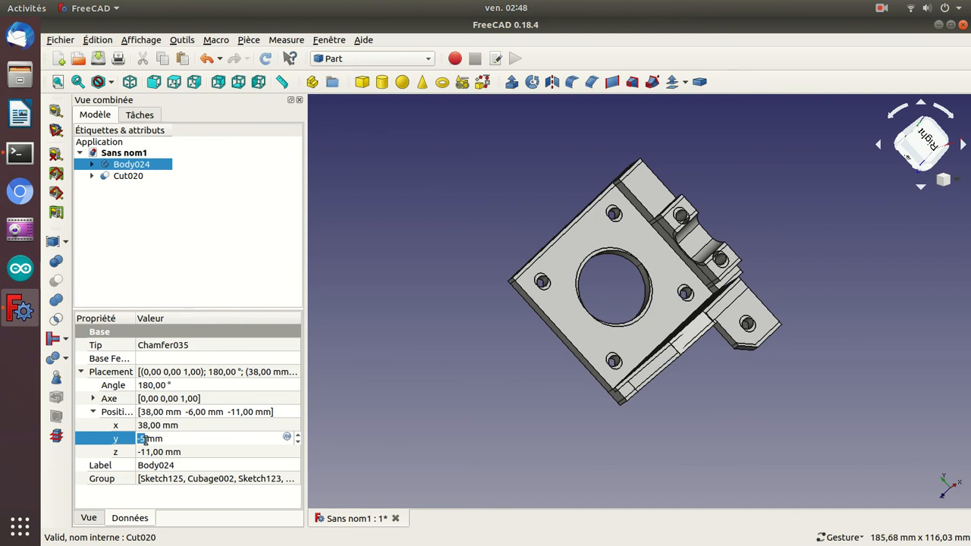
pyautogui.press('Up')
pyautogui.press('Up')
pyautogui.press('Up')
pyautogui.press('Up')
pyautogui.press('Up')
pyautogui.press('Up')
pyautogui.press('Up')
pyautogui.press('Up')
pyautogui.press('Up')
pyautogui.press('Up')
pyautogui.press('Up')
pyautogui.press('Up')
pyautogui.press('Up')
pyautogui.press('Up')
pyautogui.press('Up')
pyautogui.press('Up')
pyautogui.press('Up')
pyautogui.press('Up')
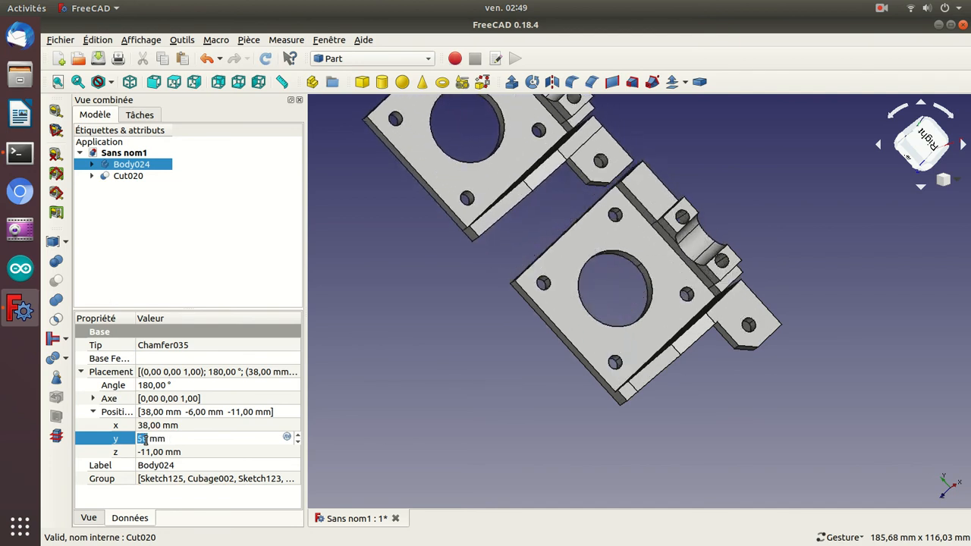
pyautogui.click(346, 426)
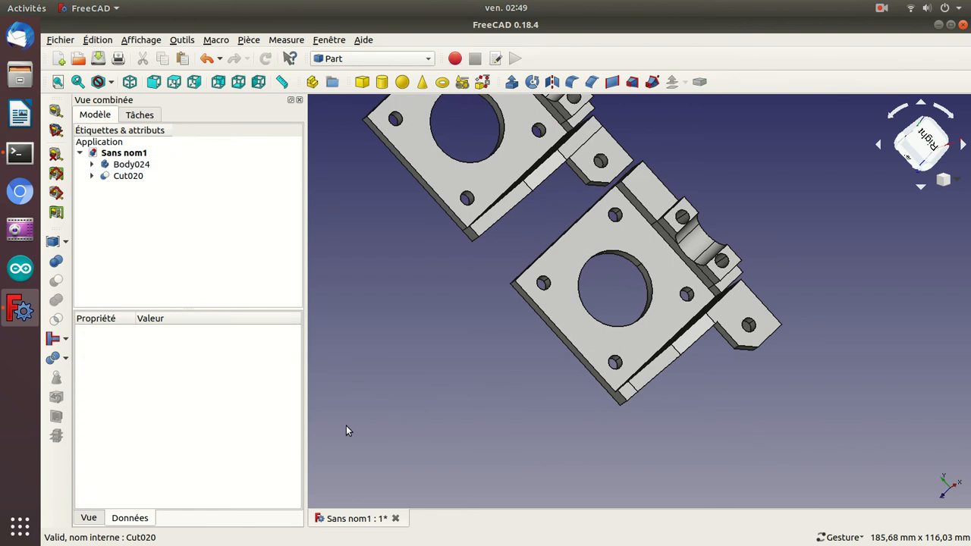
# Examine the two motor brackets side by side from the top, front and right.
pyautogui.press('Down')
pyautogui.press('Down')
pyautogui.press('Right')
pyautogui.press('Down')
pyautogui.press('Up')
pyautogui.press('Right')
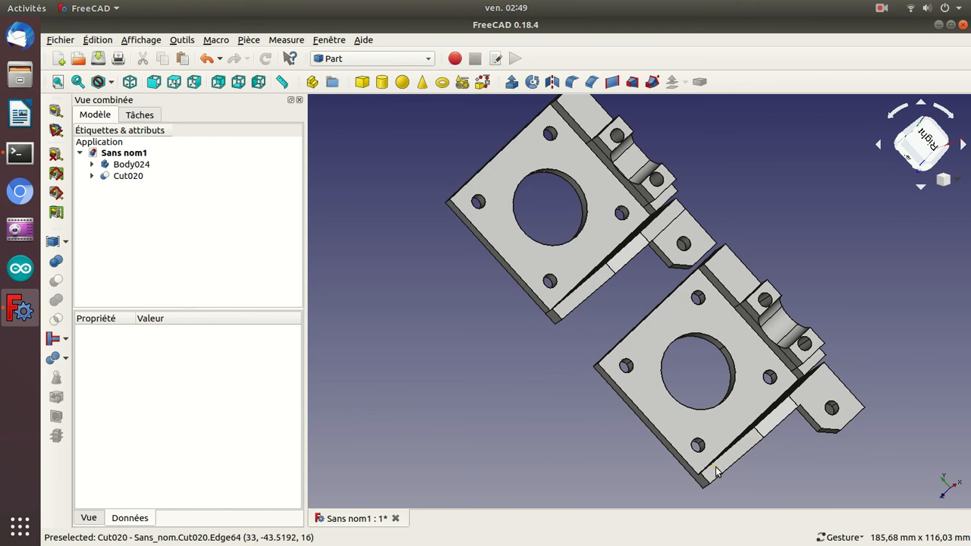
pyautogui.moveTo(784, 473); pyautogui.dragTo(873, 393)
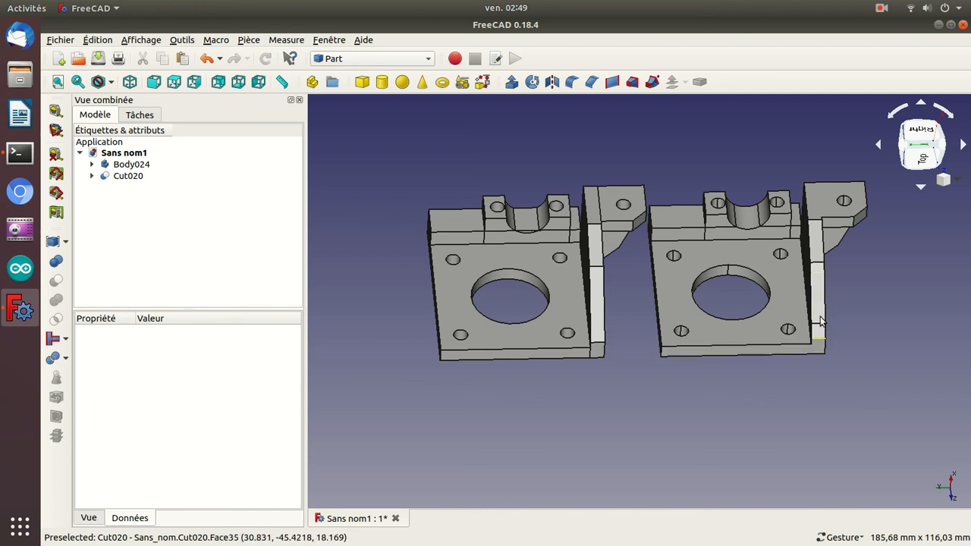
pyautogui.moveTo(876, 342); pyautogui.dragTo(704, 346)
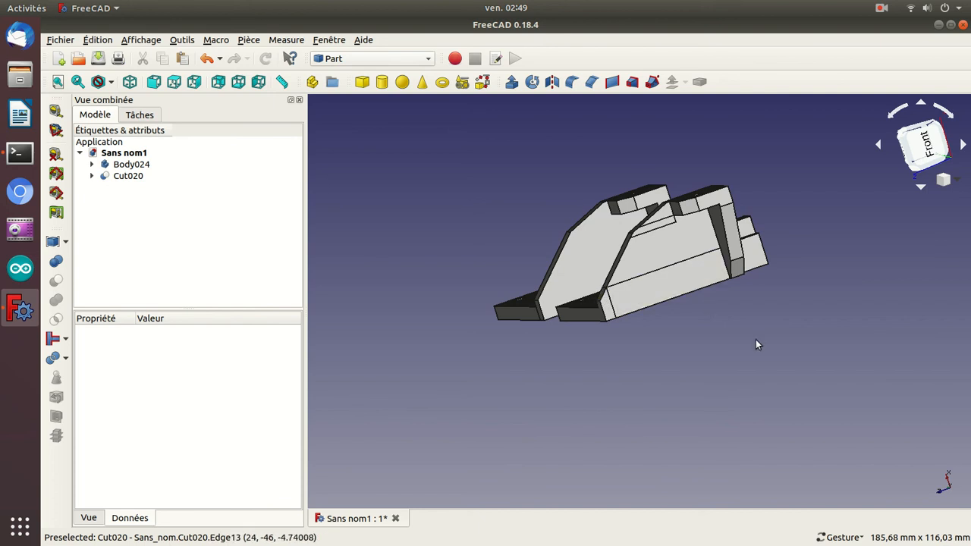
pyautogui.moveTo(882, 325); pyautogui.dragTo(791, 332)
pyautogui.moveTo(448, 286); pyautogui.dragTo(636, 349)
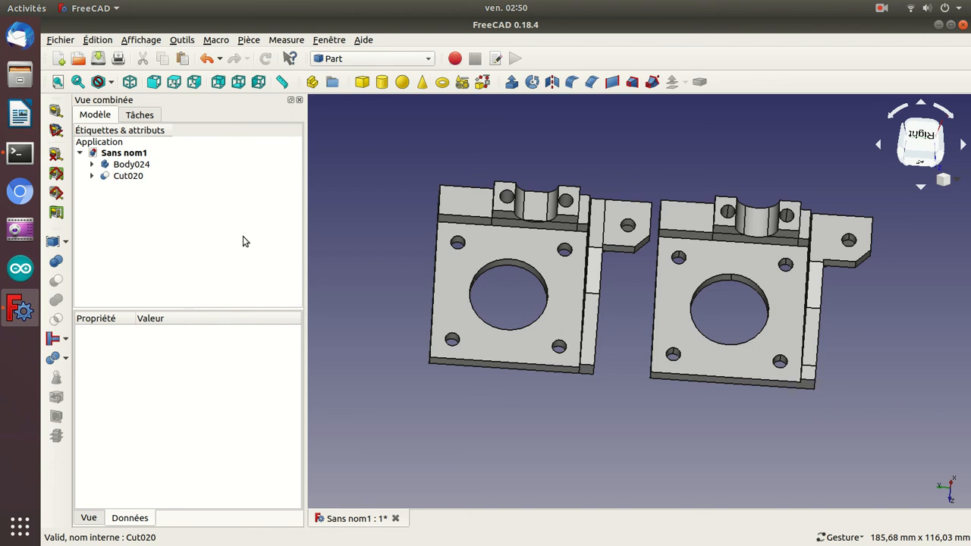
# Save the document as pcs1V2cc.FCStd in the Documents folder, basing the name on the existing pcs1V2 file.
pyautogui.hotkey('ctrl', 'shift', 's')
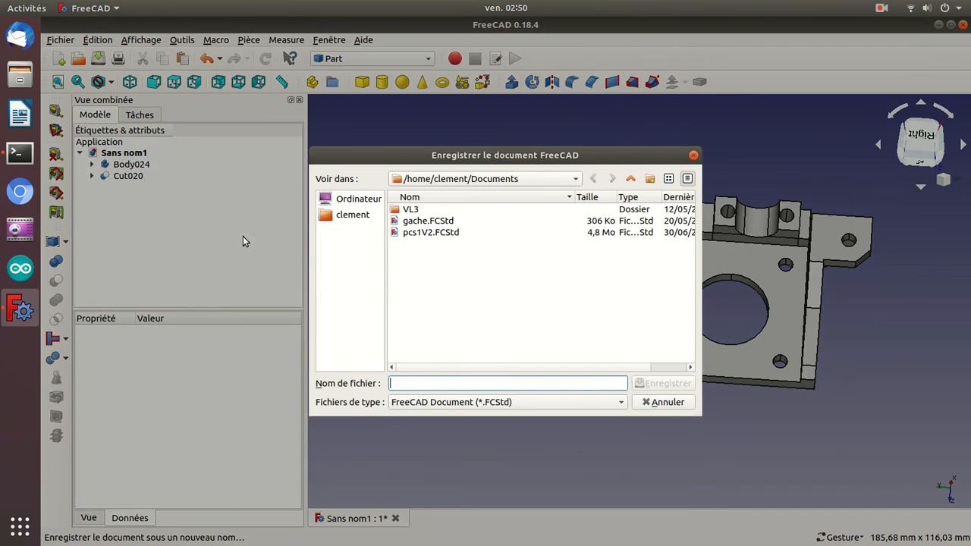
pyautogui.click(417, 233)
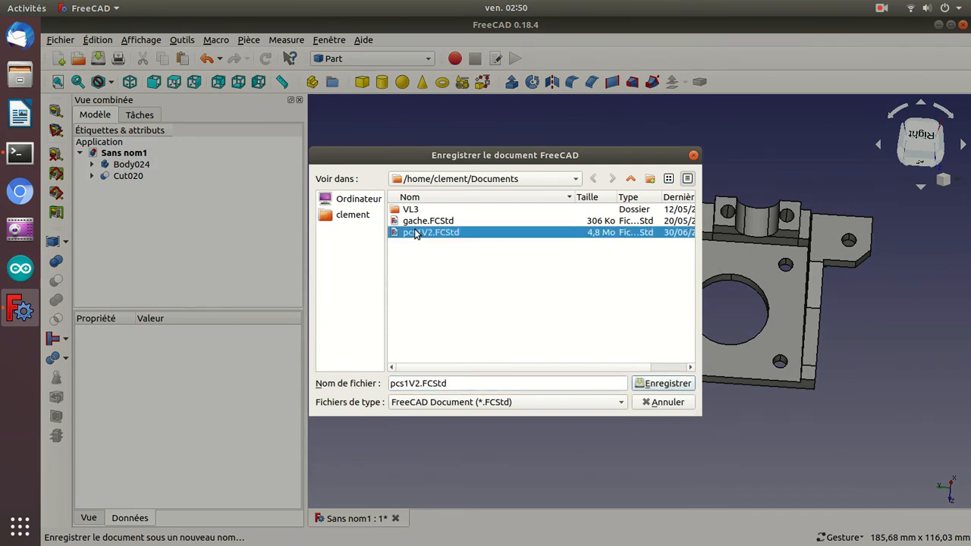
pyautogui.click(421, 383)
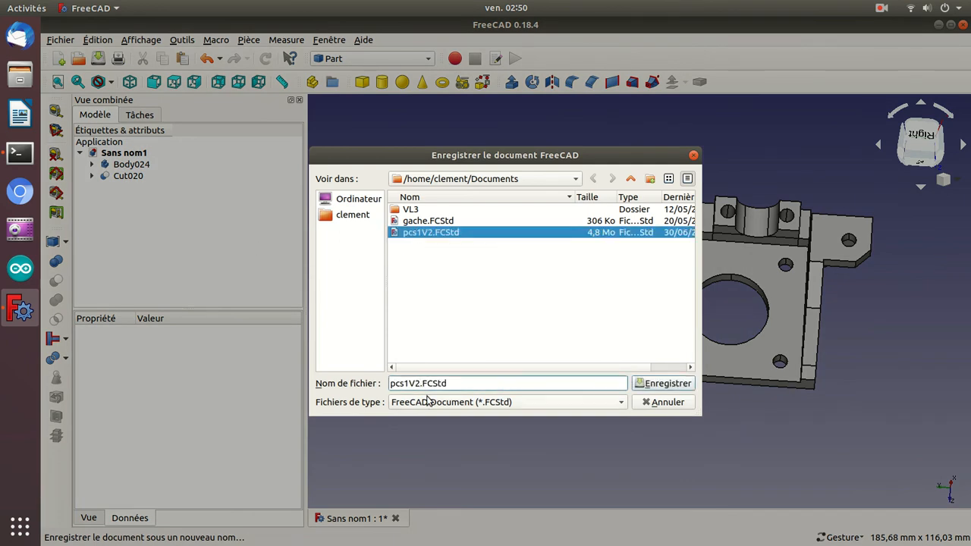
pyautogui.write('cc')
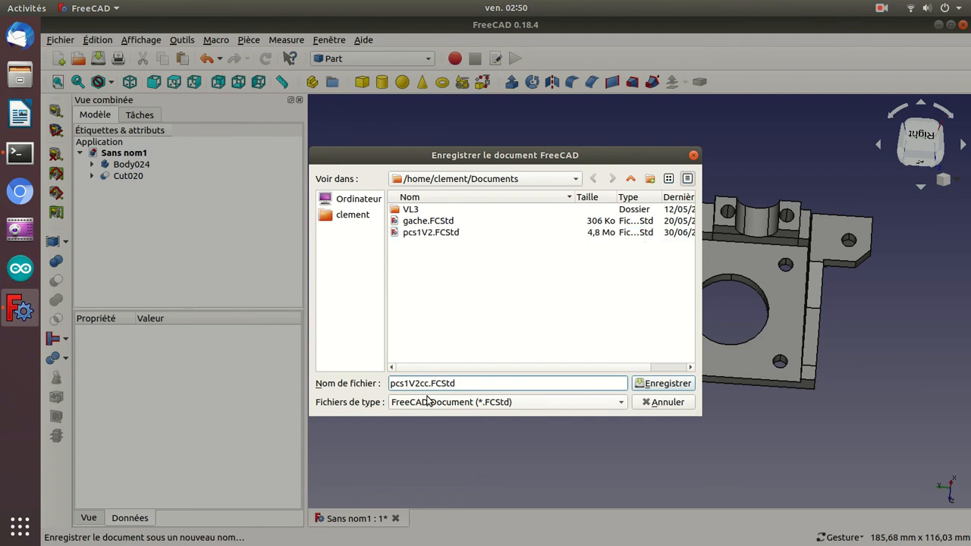
pyautogui.press('Return')
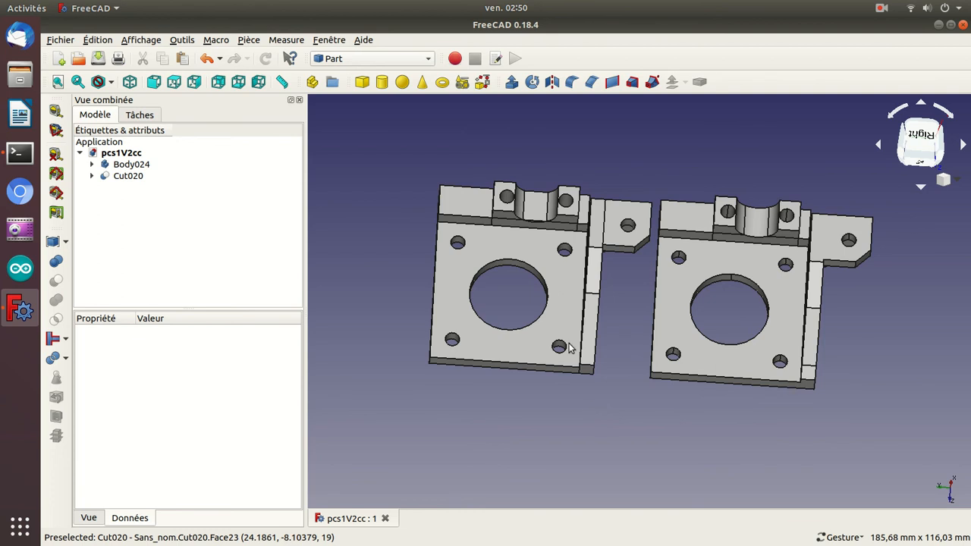
pyautogui.click(123, 176)
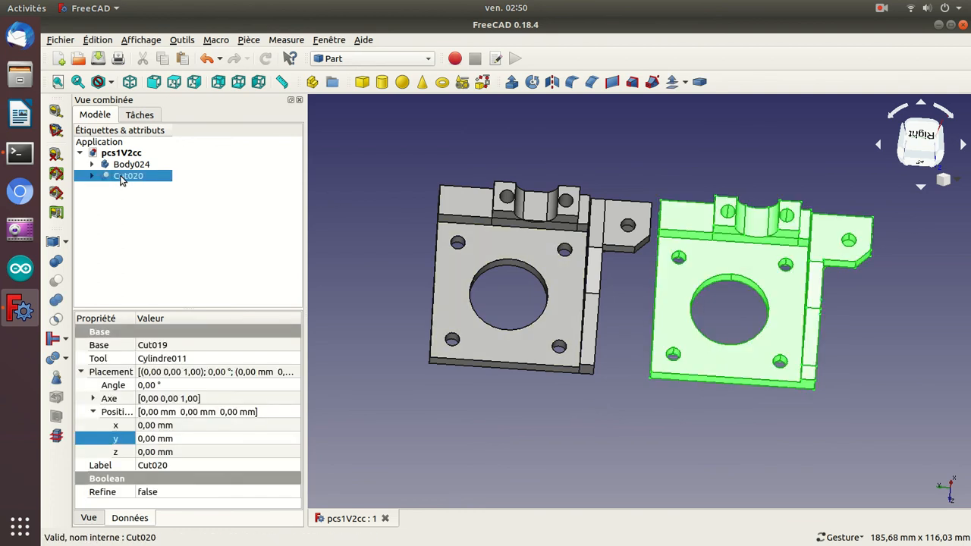
pyautogui.hotkey('ctrl', 'e')
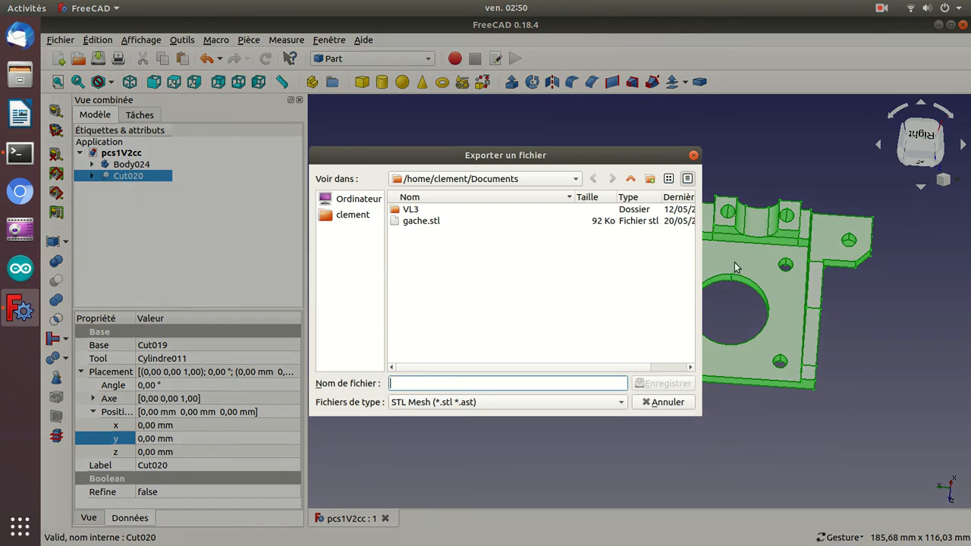
pyautogui.click(672, 402)
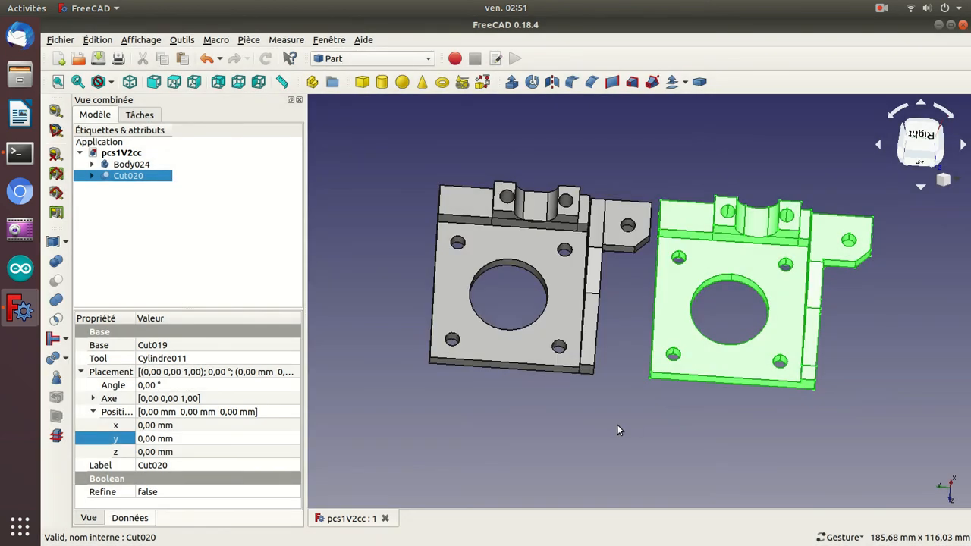
pyautogui.click(615, 421)
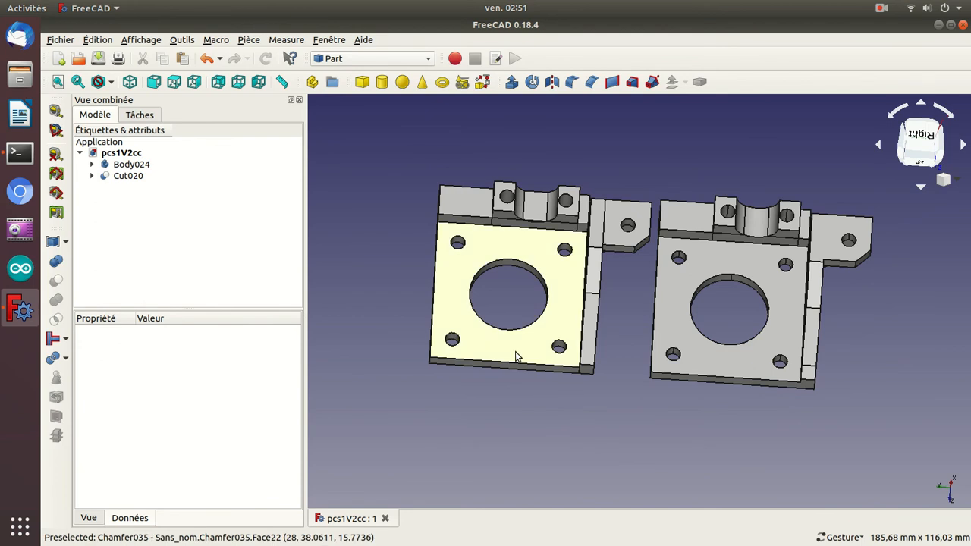
# Compare Body024 with Cut020 by toggling the visibility of Body024 and examining both brackets from the front, back and underside.
pyautogui.click(117, 166)
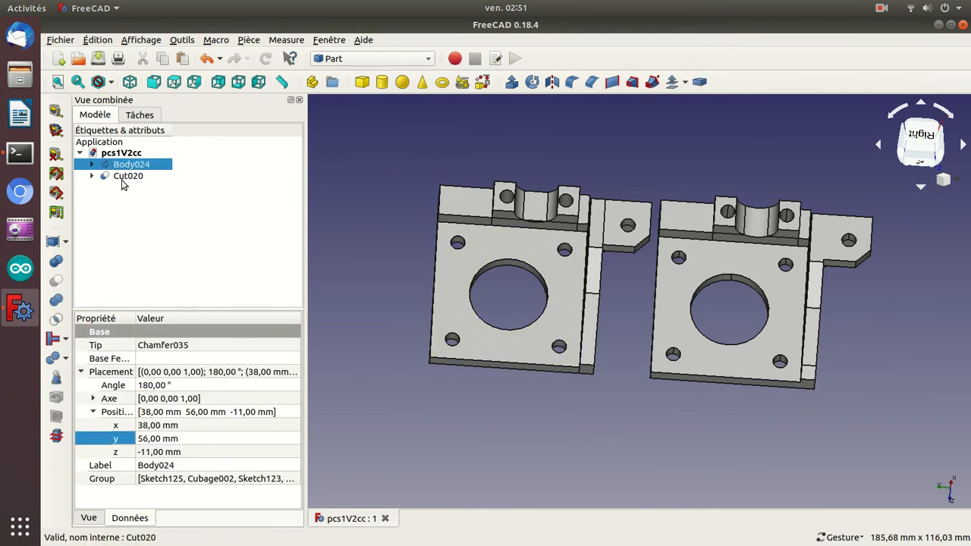
pyautogui.keyDown('ctrl'); pyautogui.click(125, 177); pyautogui.keyUp('ctrl')
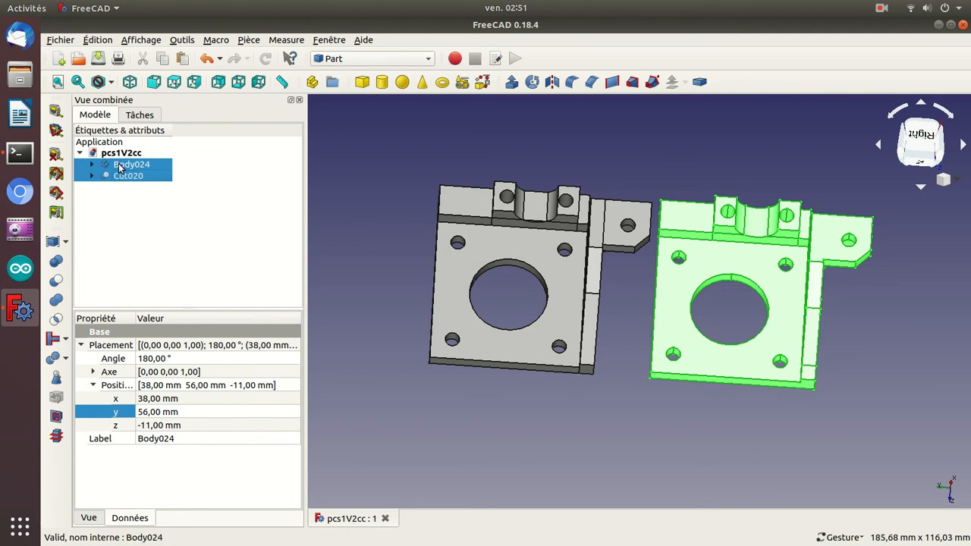
pyautogui.click(377, 216)
pyautogui.click(155, 164)
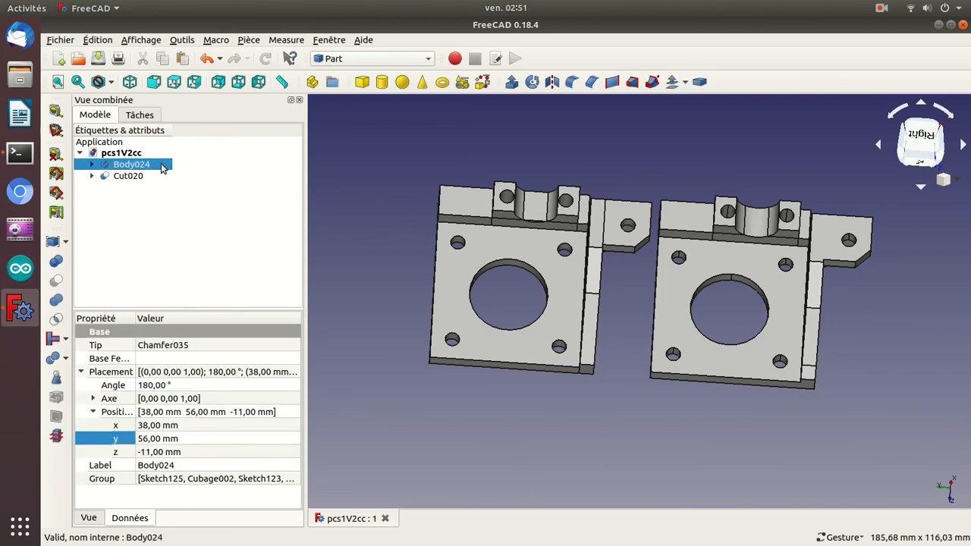
pyautogui.press('space')
pyautogui.press('space')
pyautogui.press('space')
pyautogui.press('space')
pyautogui.moveTo(343, 165); pyautogui.dragTo(355, 242)
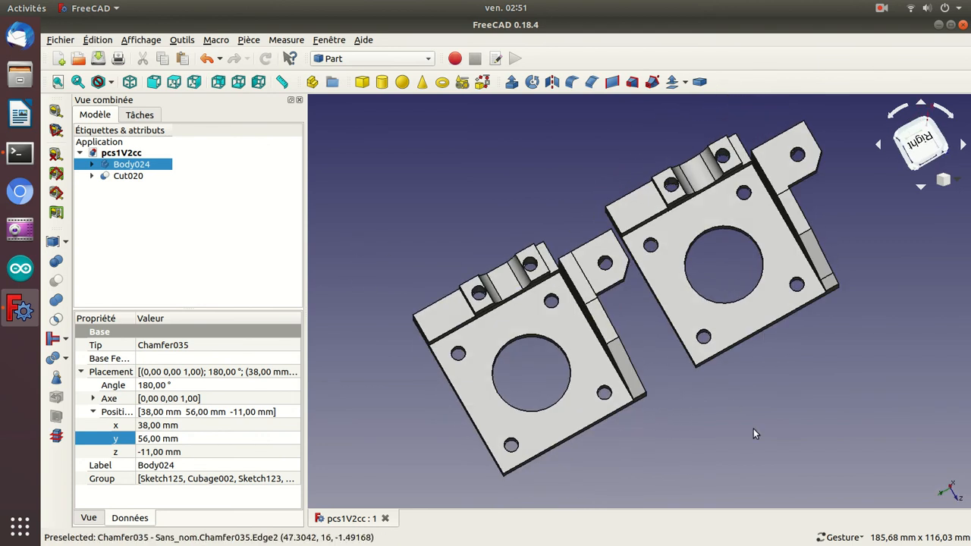
pyautogui.moveTo(757, 435); pyautogui.dragTo(594, 235)
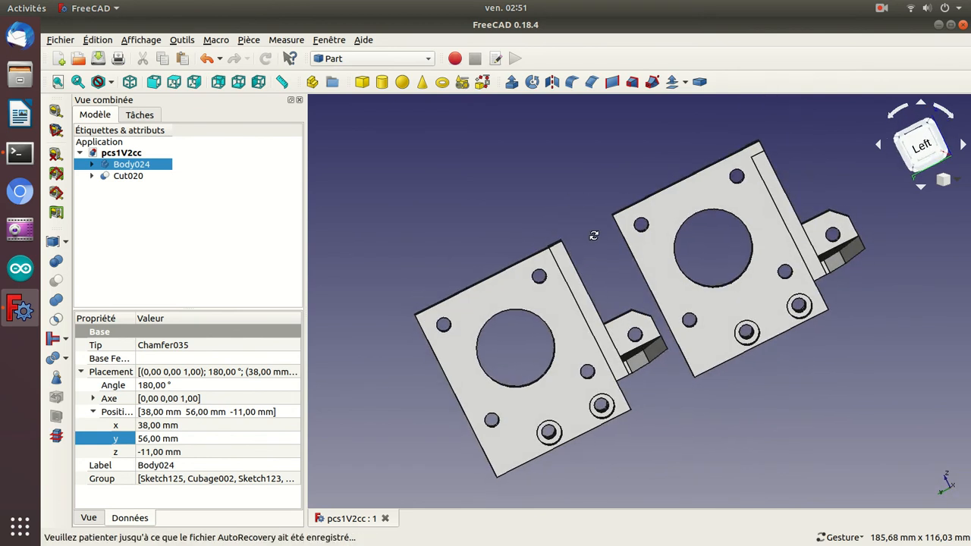
pyautogui.moveTo(863, 284); pyautogui.dragTo(601, 273)
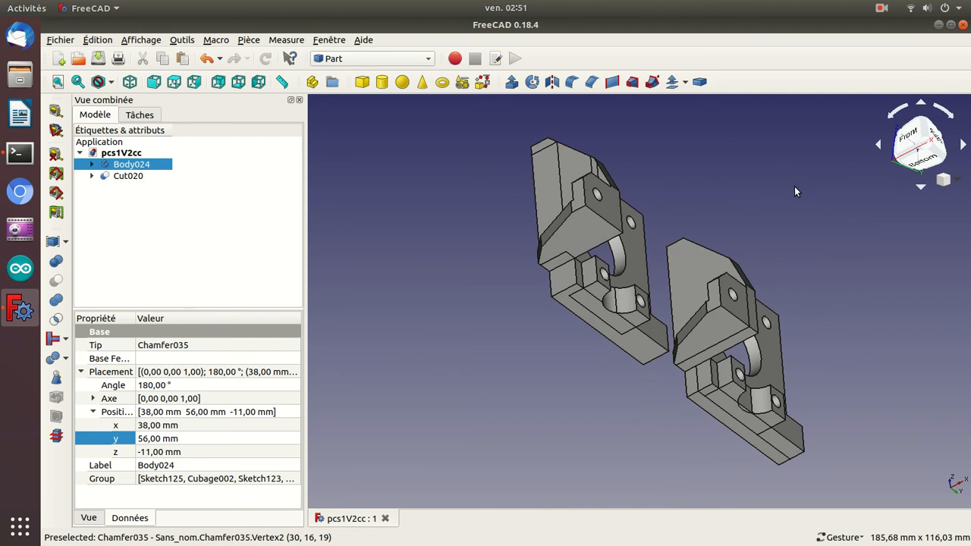
pyautogui.moveTo(708, 160); pyautogui.dragTo(642, 228)
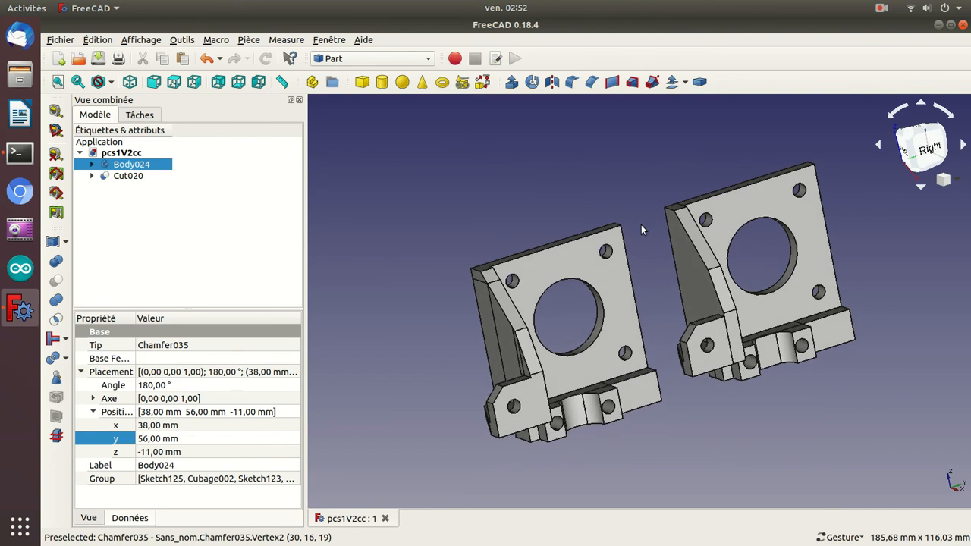